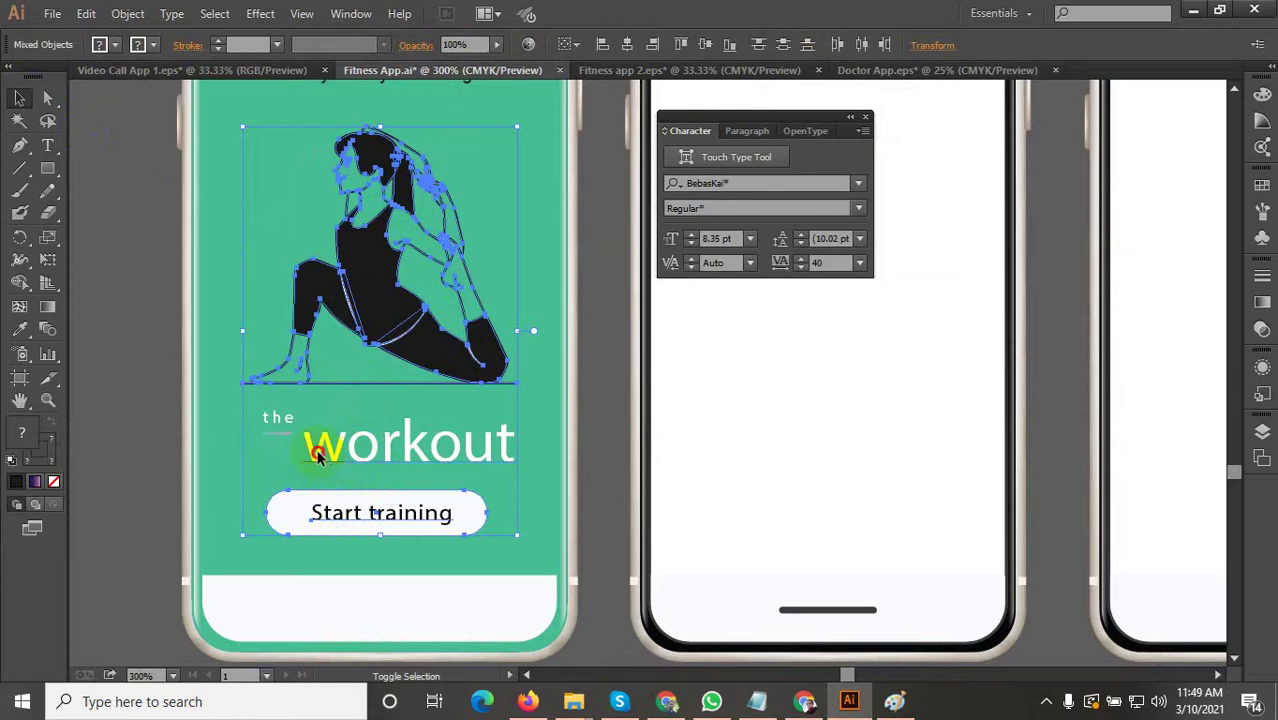
Group the yoga figure, the workout text and the Start training button, and move the group slightly down on the green screen.
right_click(318, 449)
click(365, 528)
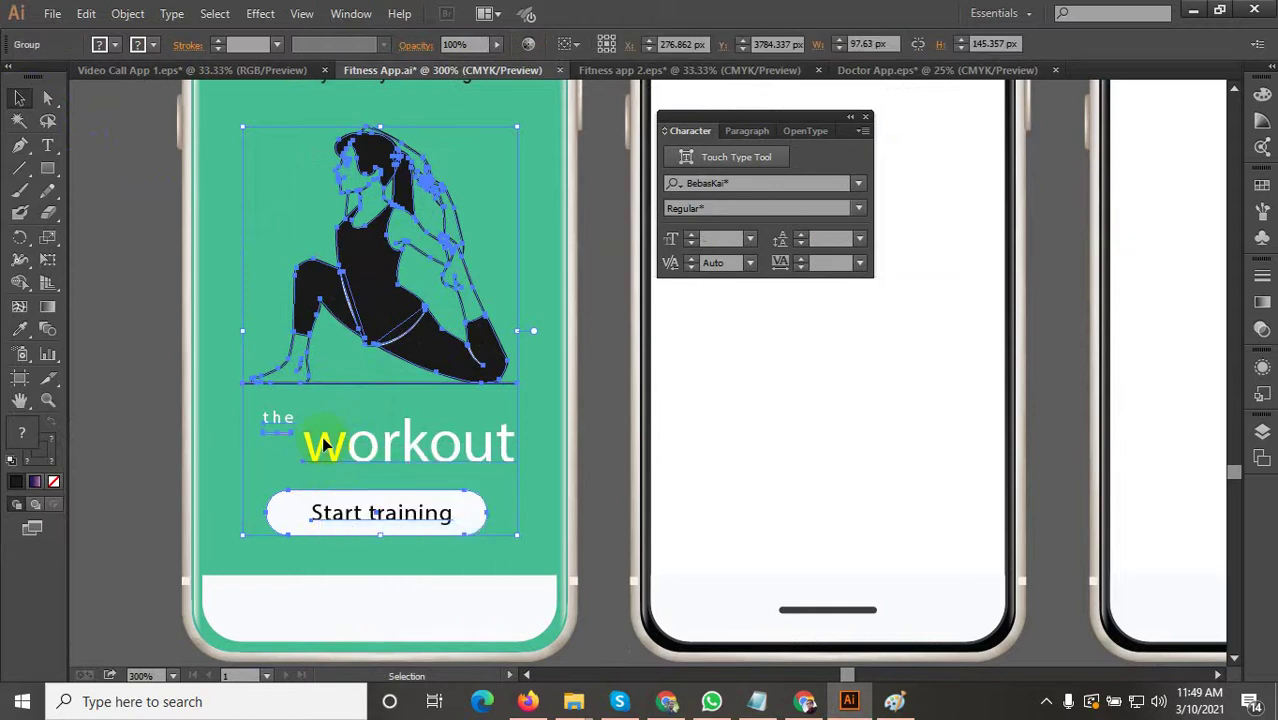
drag(322, 446, 337, 478)
scroll(337, 478, down, 1)
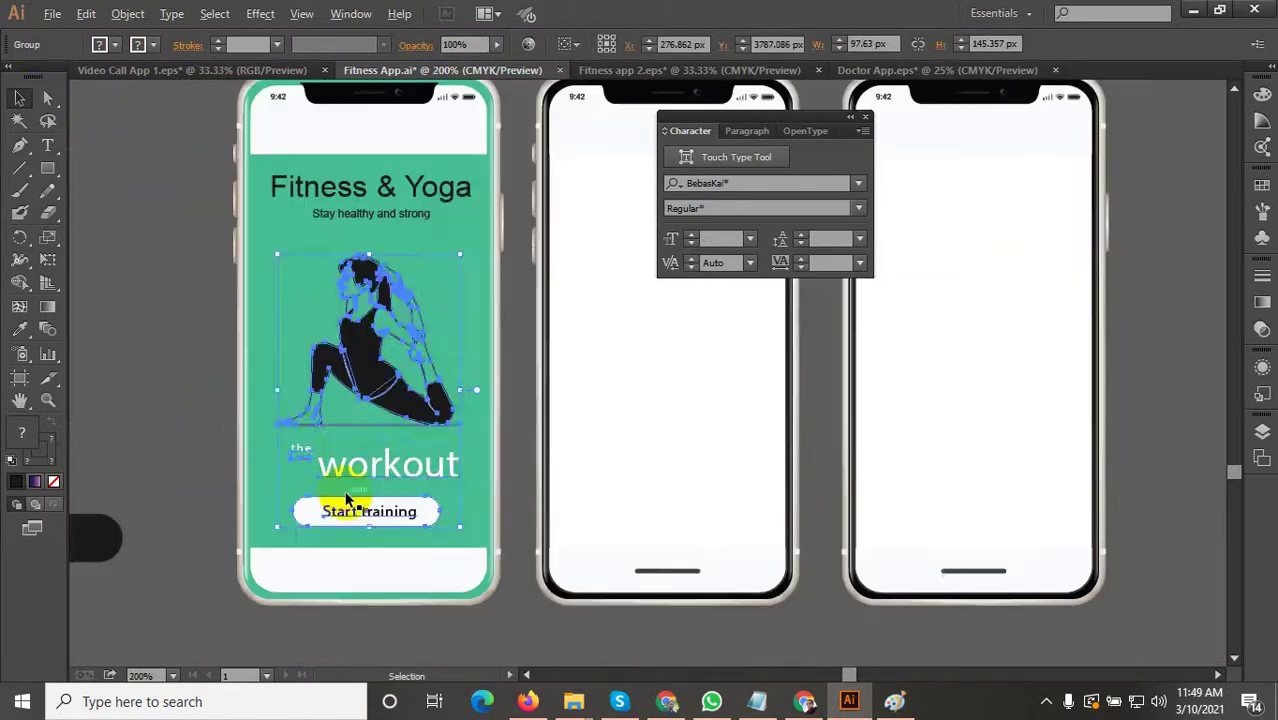
click(214, 423)
scroll(220, 423, down, 1)
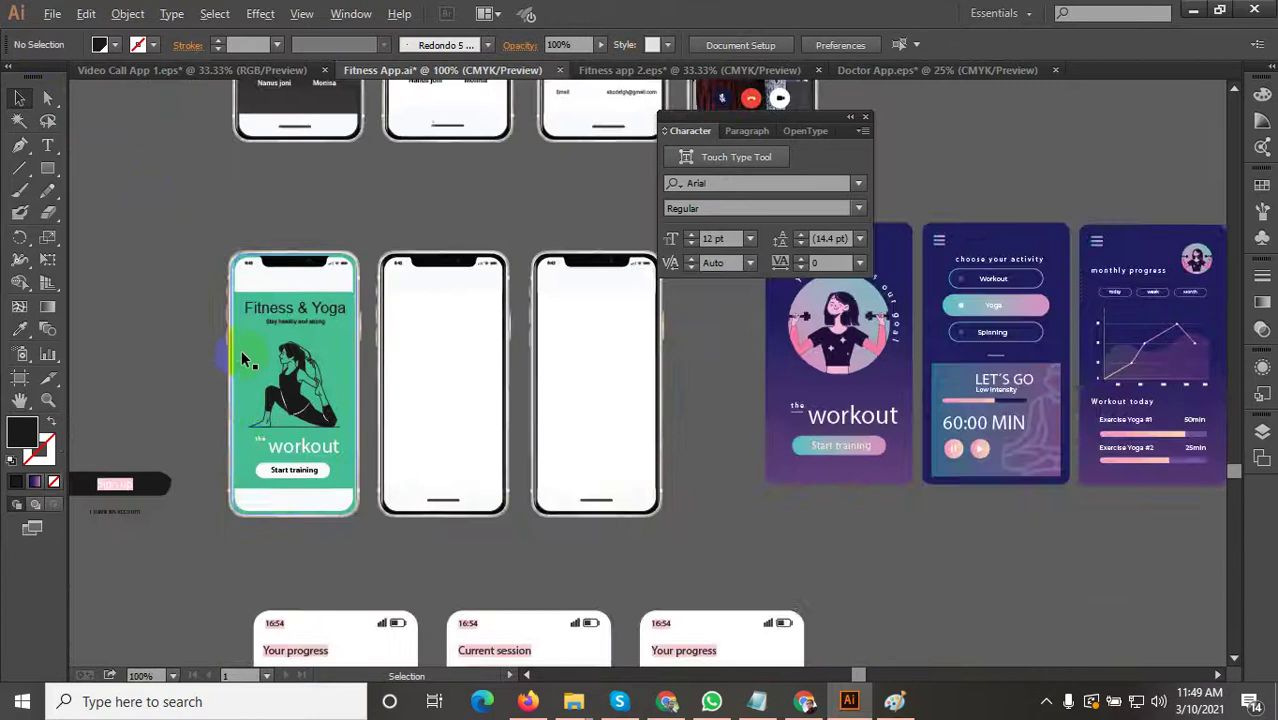
Nudge the Fitness & Yoga heading group slightly on the green phone screen.
scroll(241, 349, up, 1)
click(316, 307)
scroll(310, 300, up, 1)
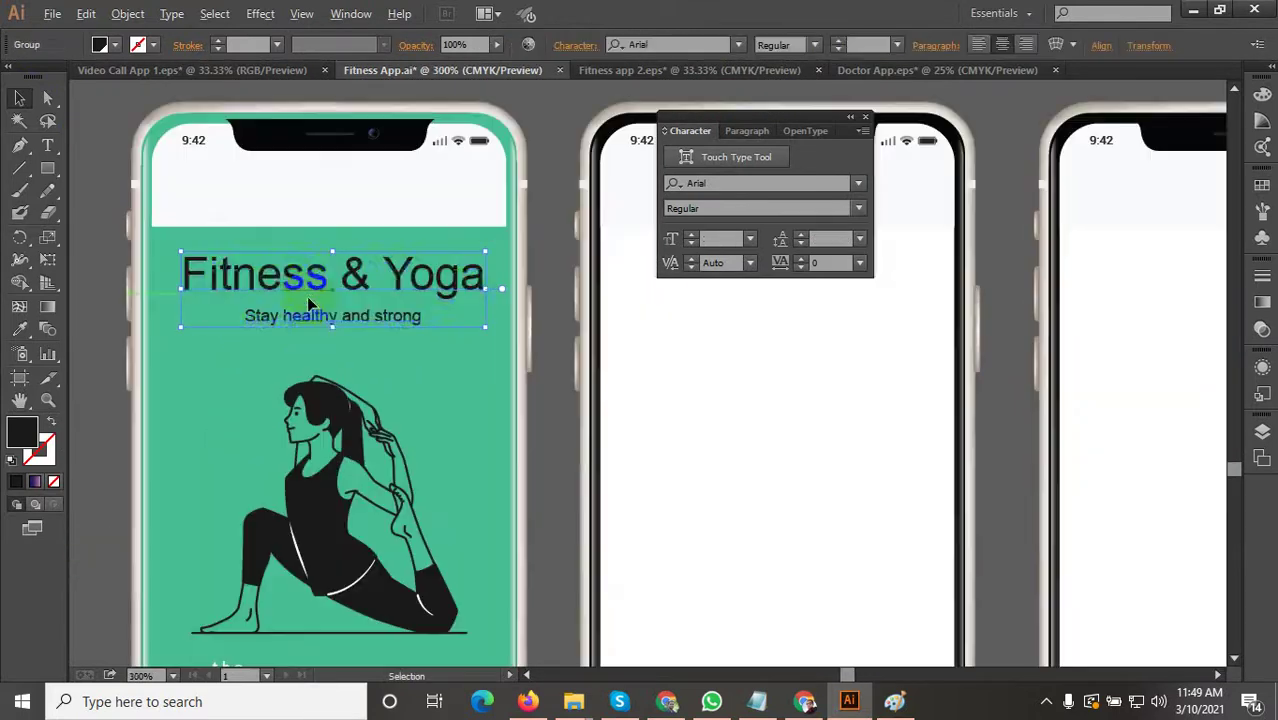
drag(309, 287, 307, 287)
scroll(307, 287, down, 1)
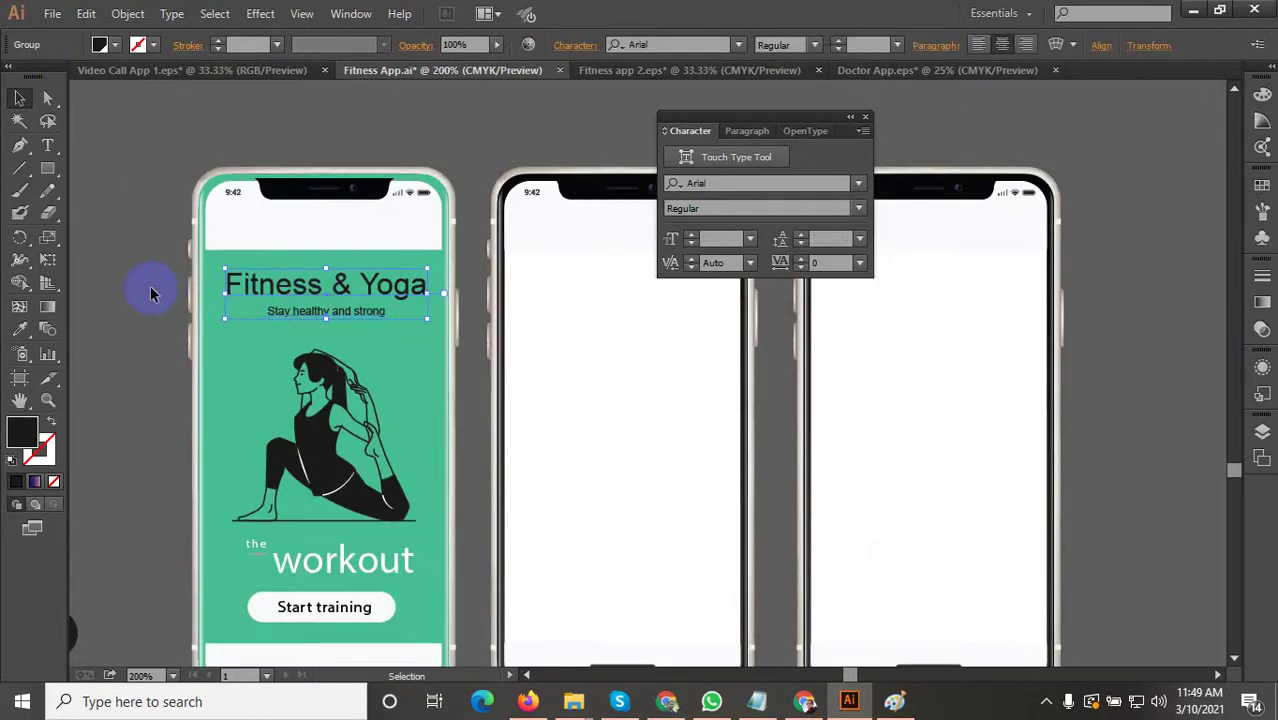
Try recolouring the first phone's white band clip group with the light blue sampled from the dark monthly progress phone's status bar.
click(238, 225)
scroll(238, 225, up, 1)
click(268, 232)
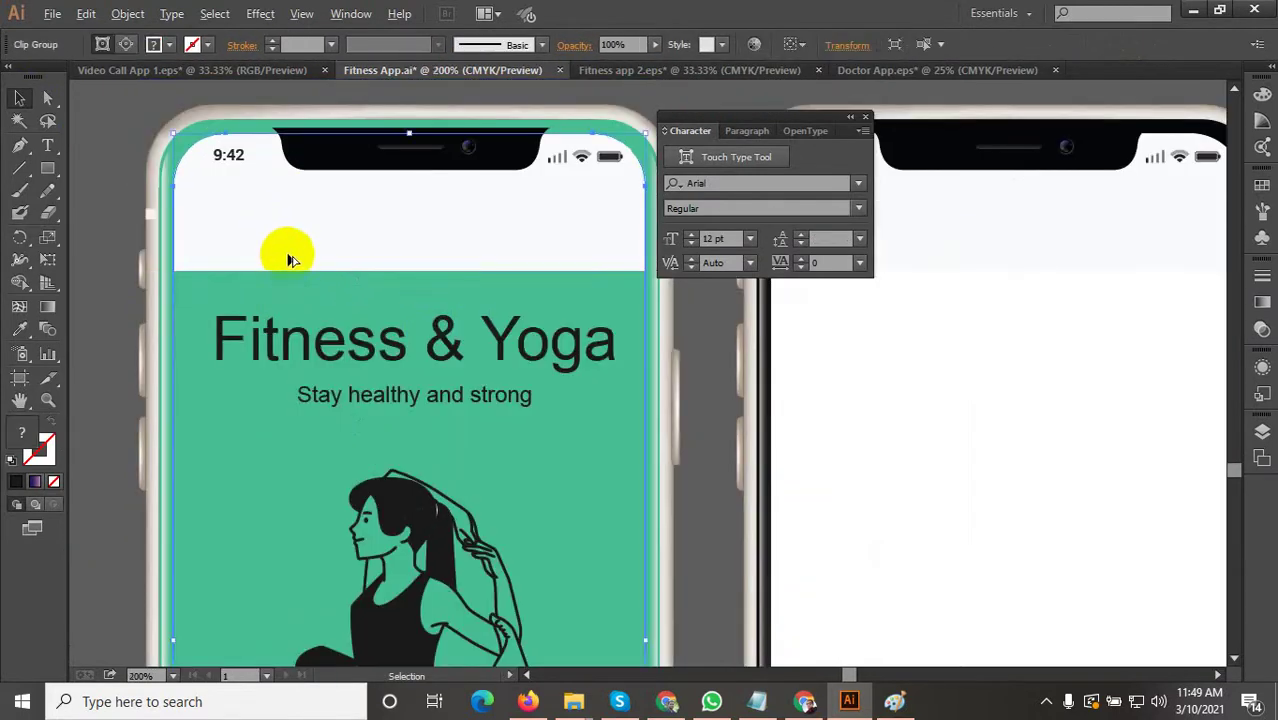
scroll(285, 250, down, 1)
click(19, 329)
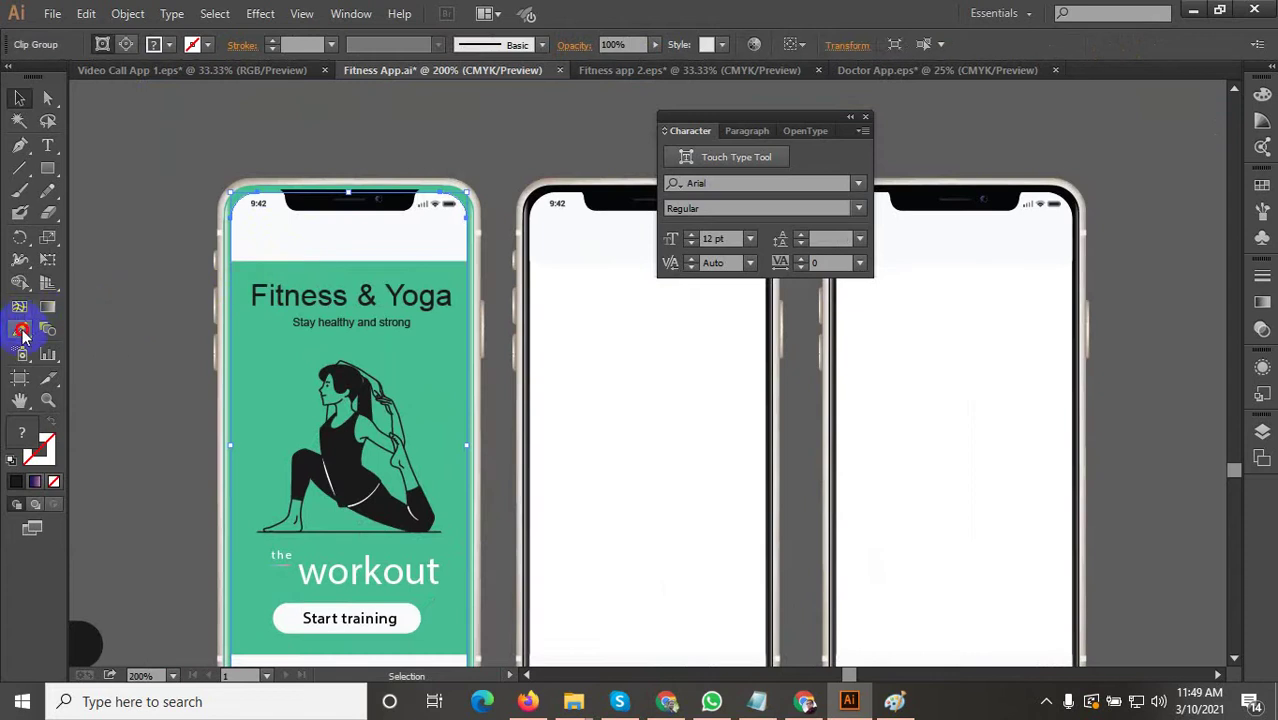
scroll(424, 409, down, 1)
scroll(494, 343, up, 1)
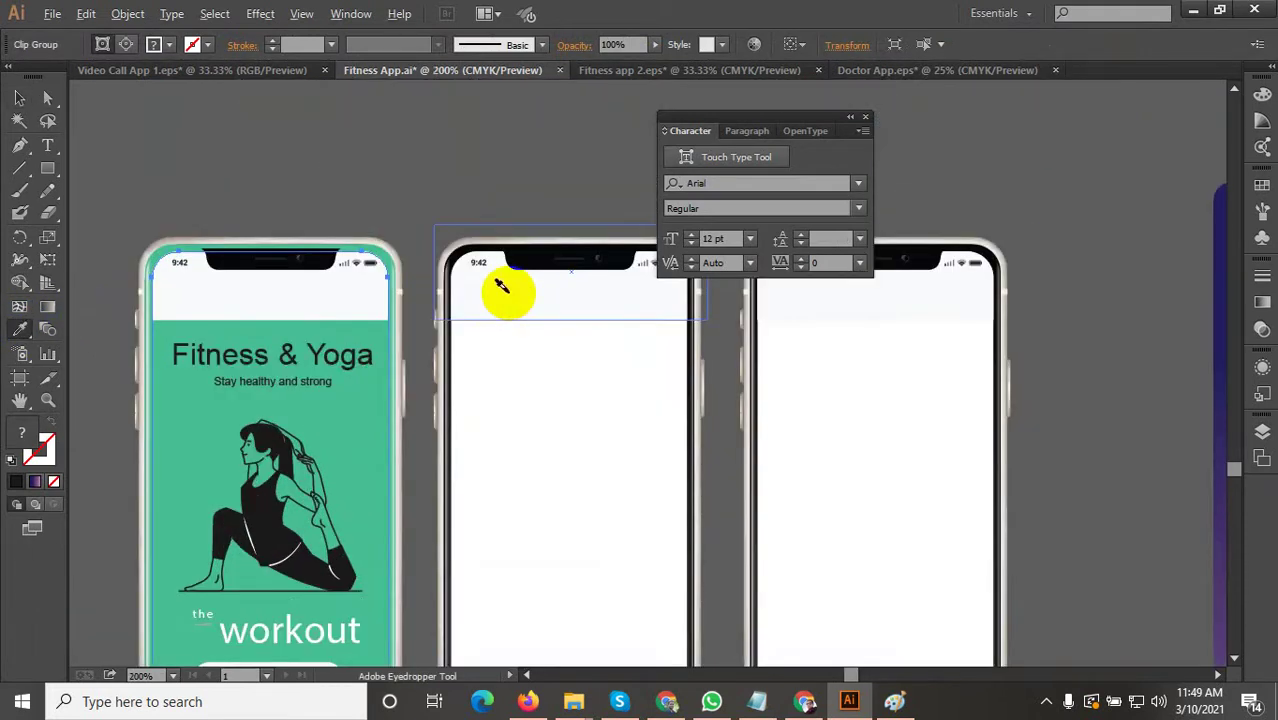
scroll(501, 286, down, 3)
scroll(566, 562, down, 2)
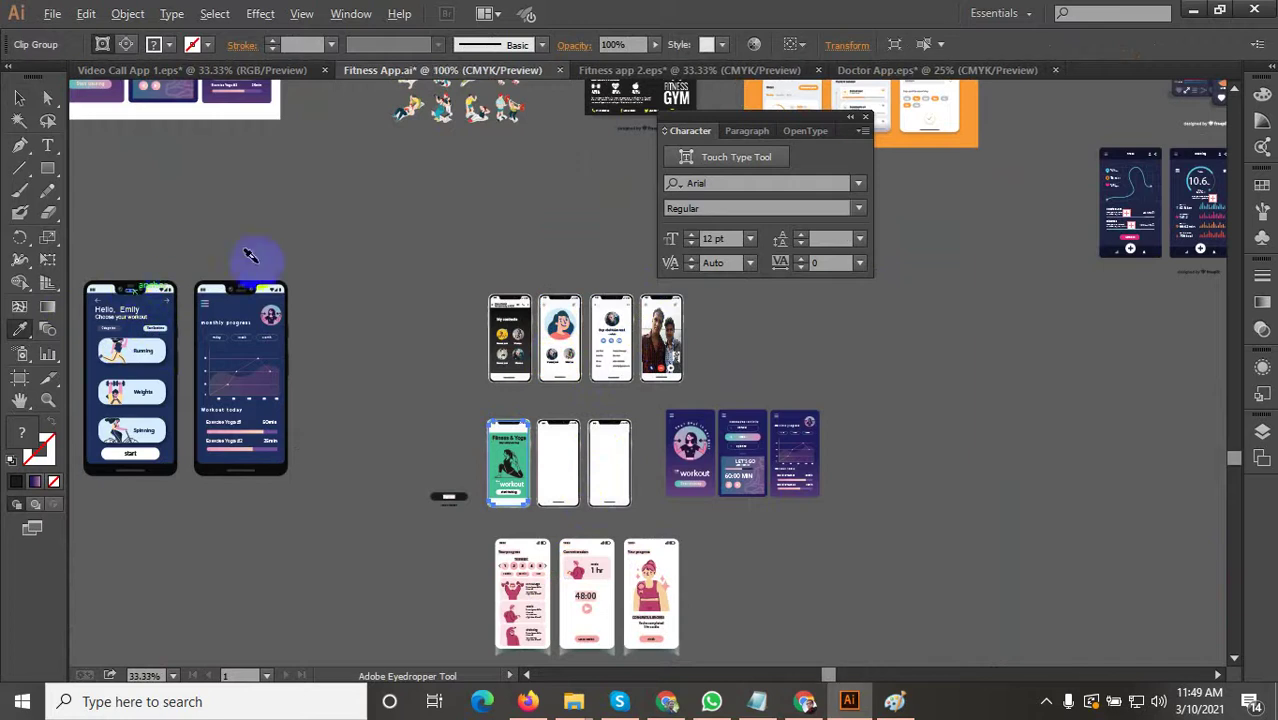
scroll(250, 255, up, 5)
click(188, 277)
scroll(251, 271, down, 3)
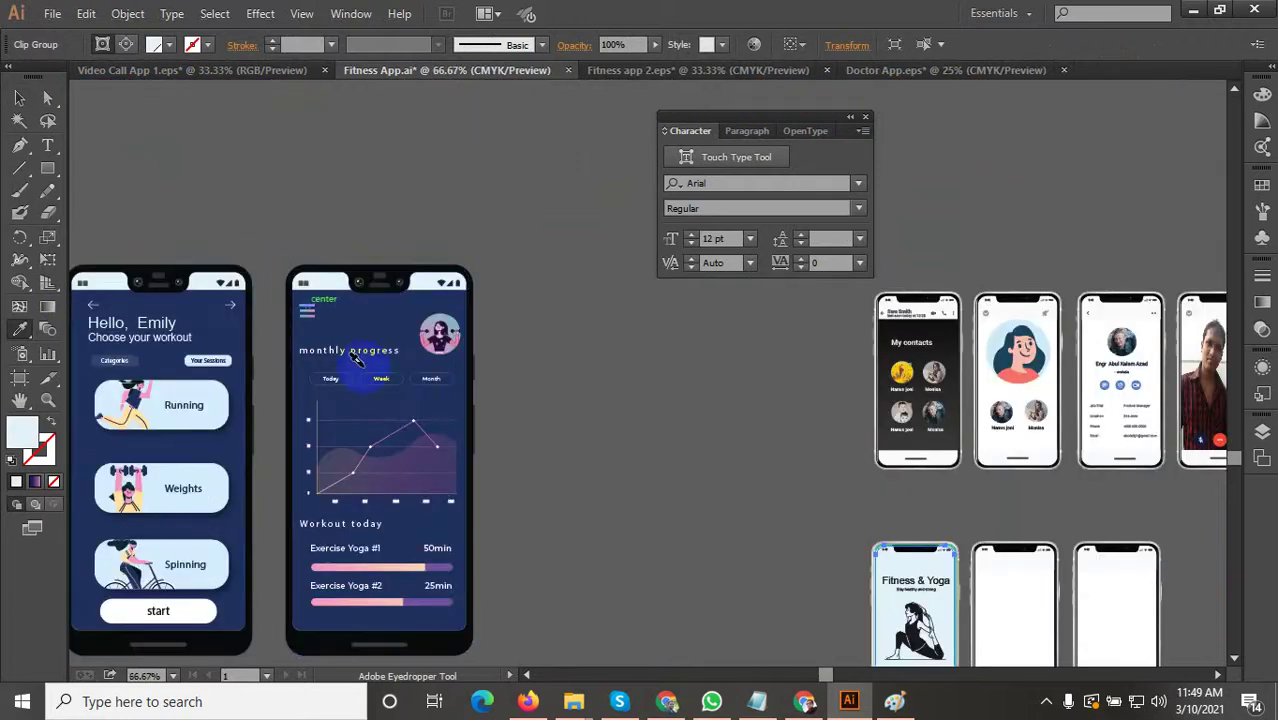
drag(765, 545, 521, 381)
scroll(622, 494, up, 3)
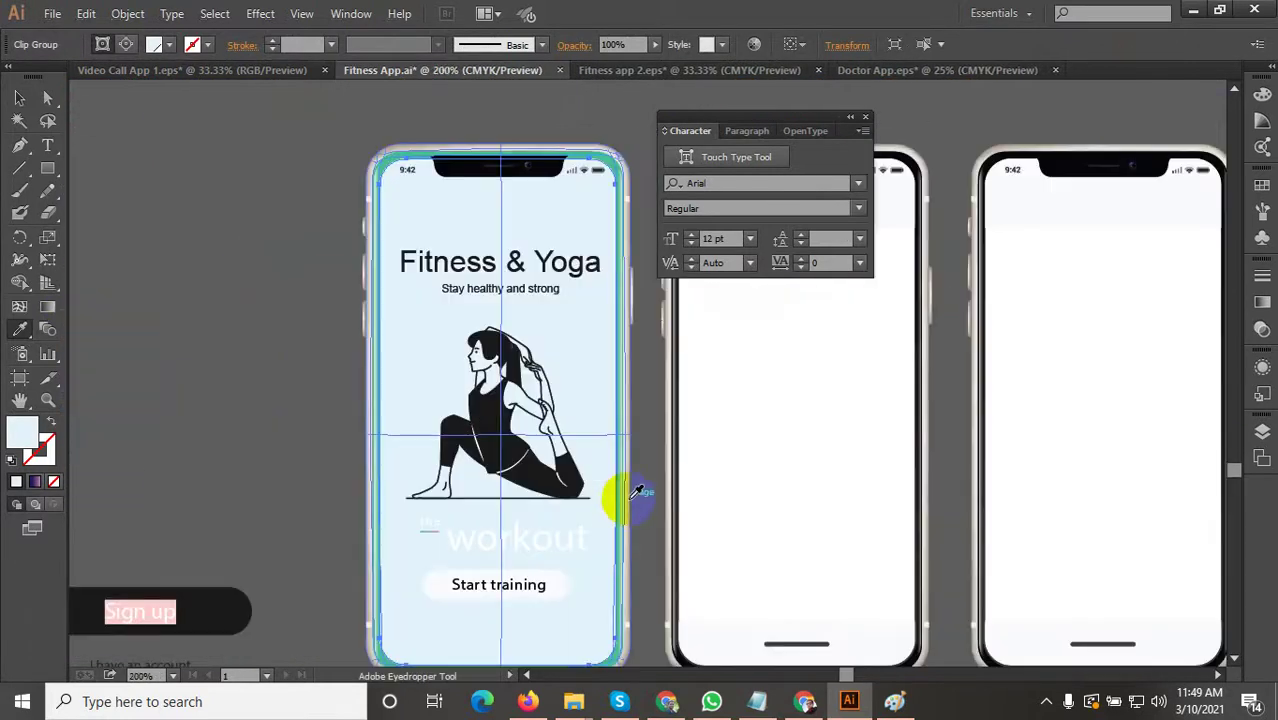
key(ctrl+z)
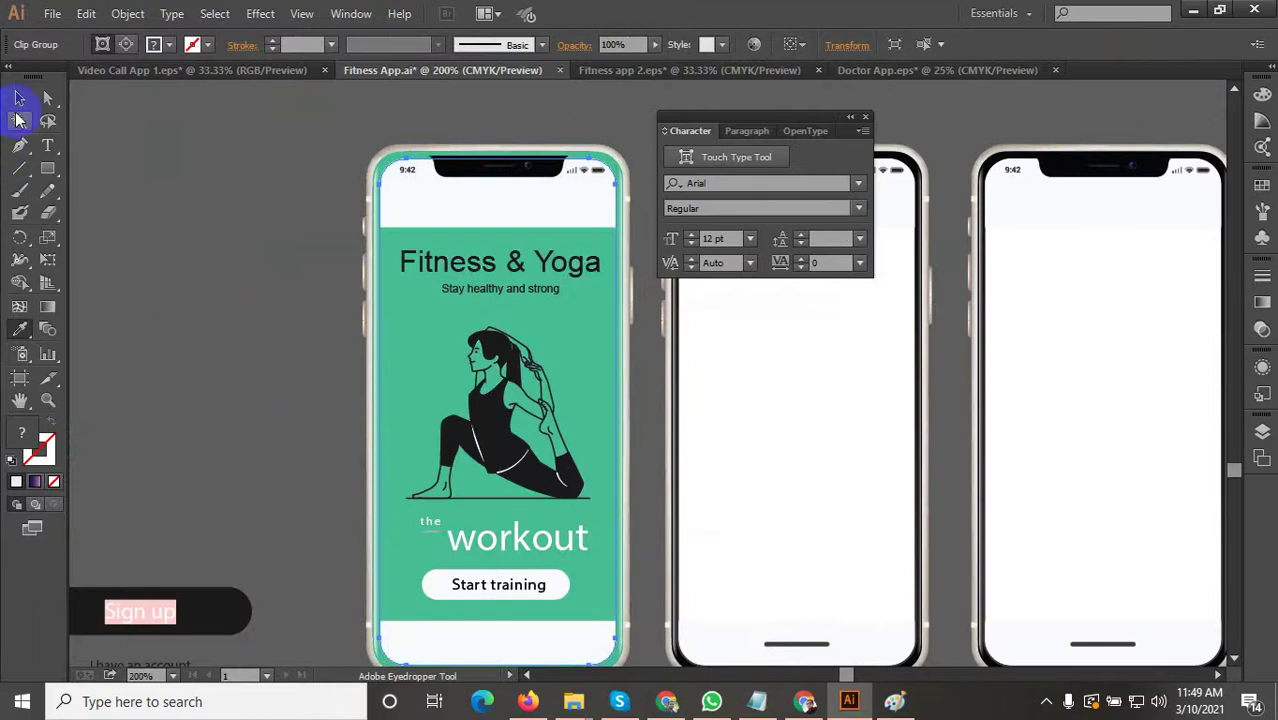
Try moving the clipped white bands off the first phone mockup.
right_click(454, 200)
click(251, 240)
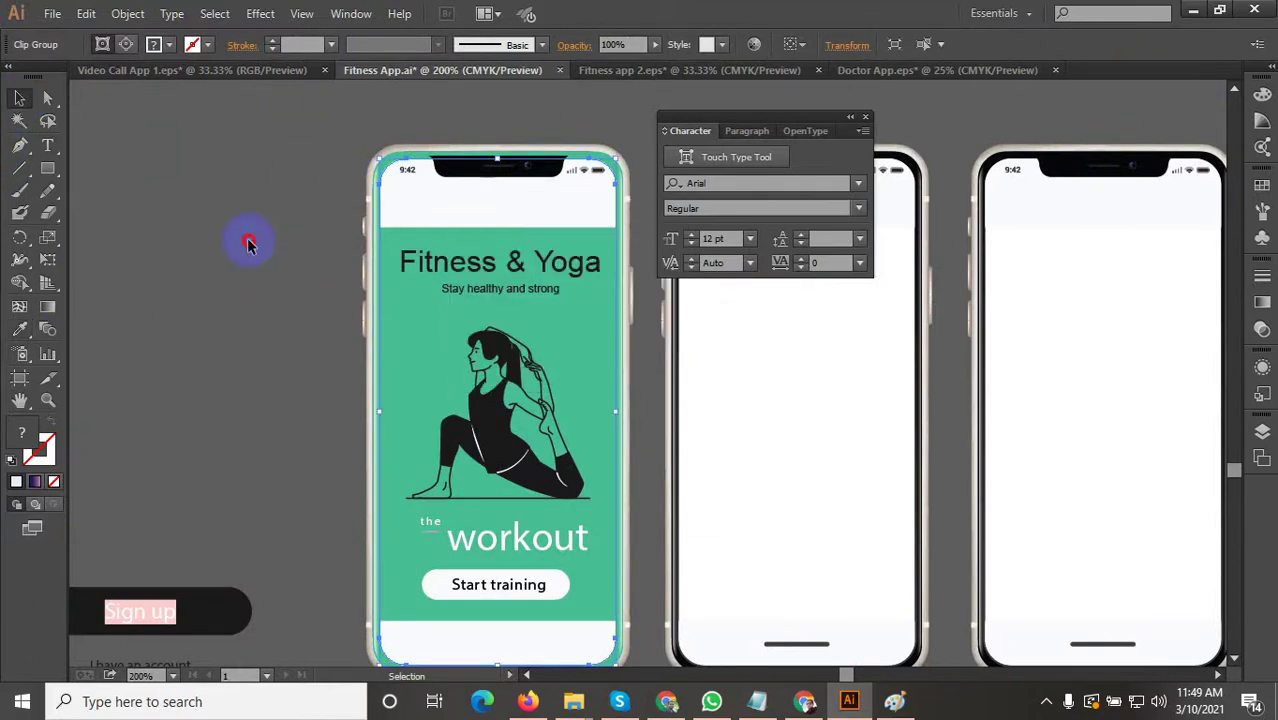
click(454, 218)
right_click(454, 228)
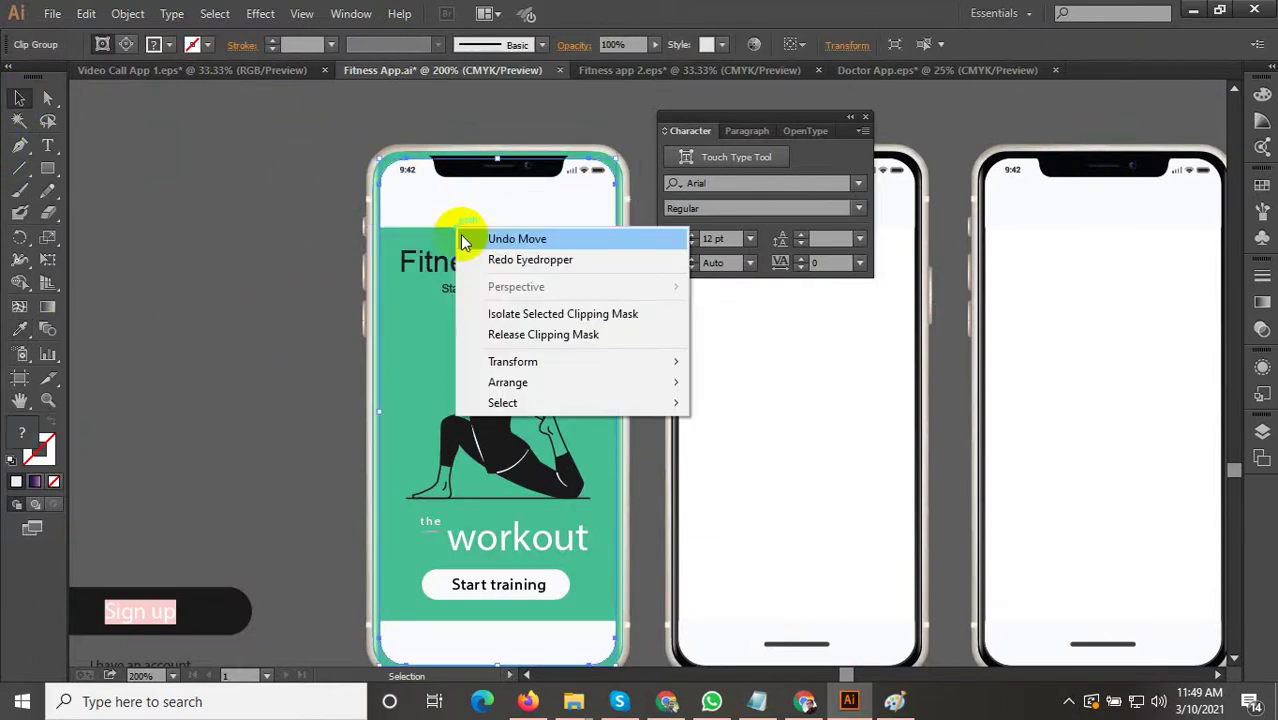
click(314, 257)
drag(457, 207, 263, 217)
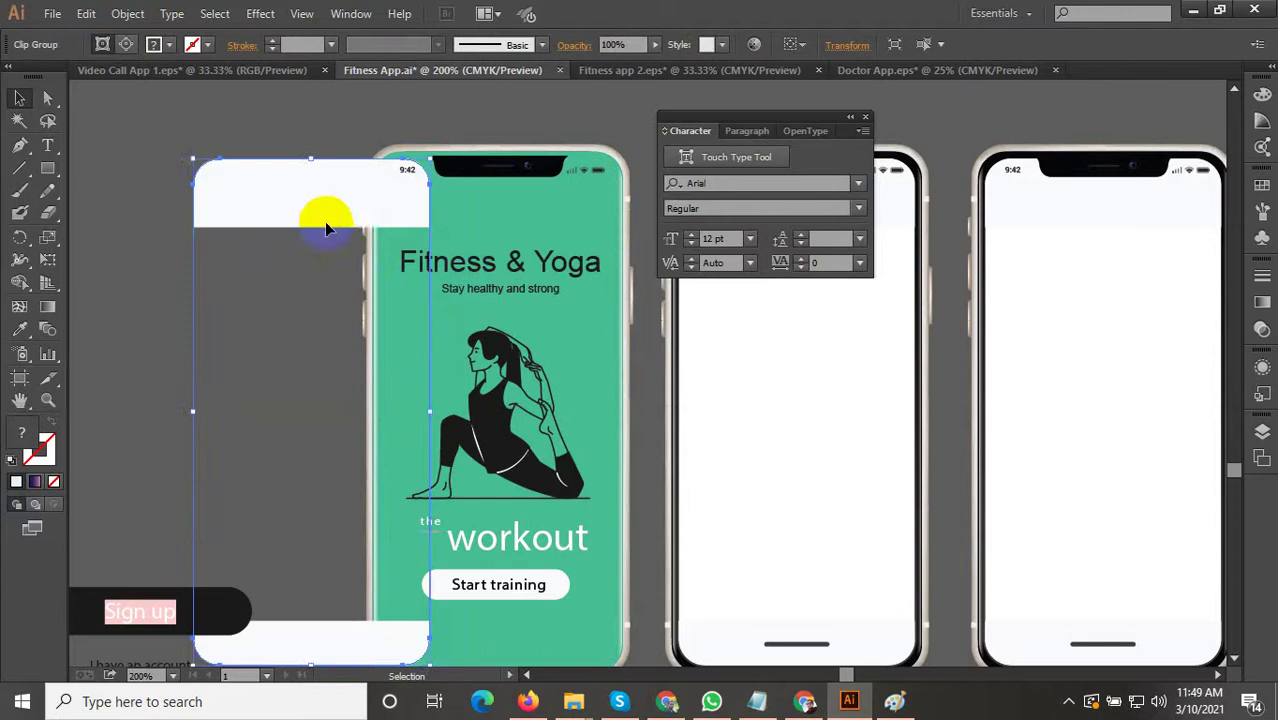
key(ctrl+z)
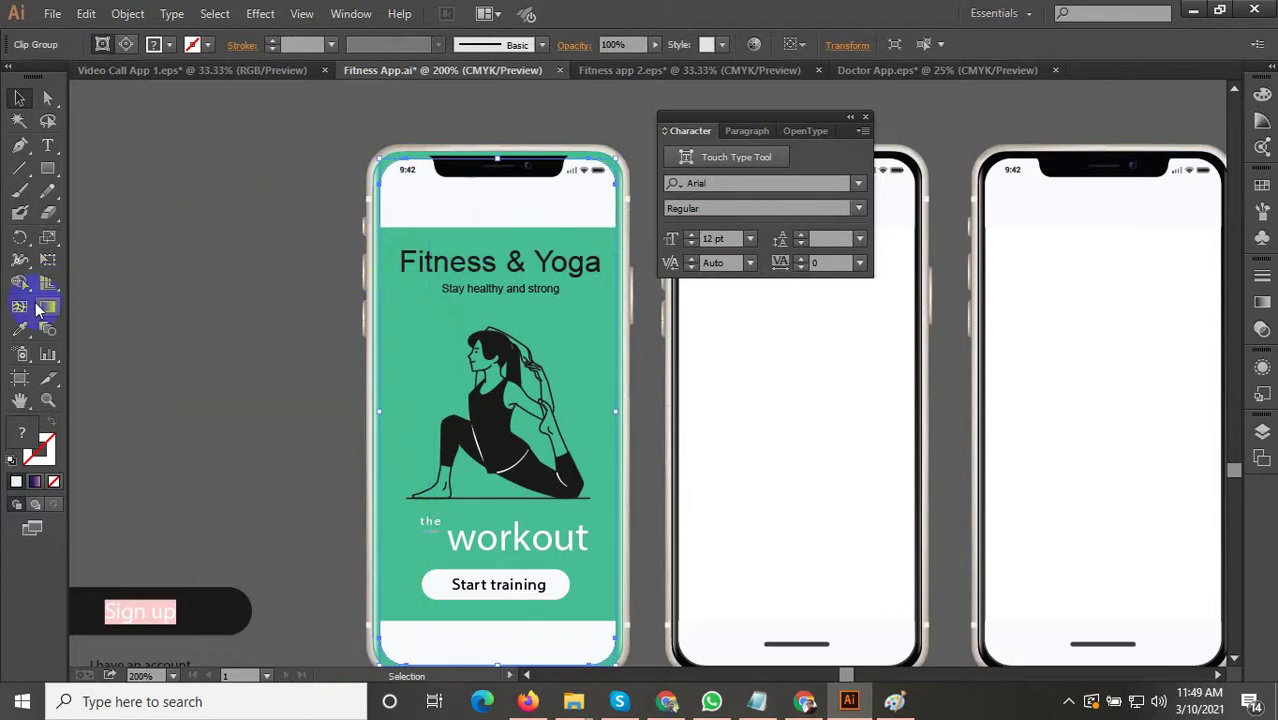
Try sampling the dark phone's status bar colour onto the clipped white bands again, and try moving the green background rectangle off the phone.
scroll(615, 405, down, 3)
scroll(226, 233, down, 1)
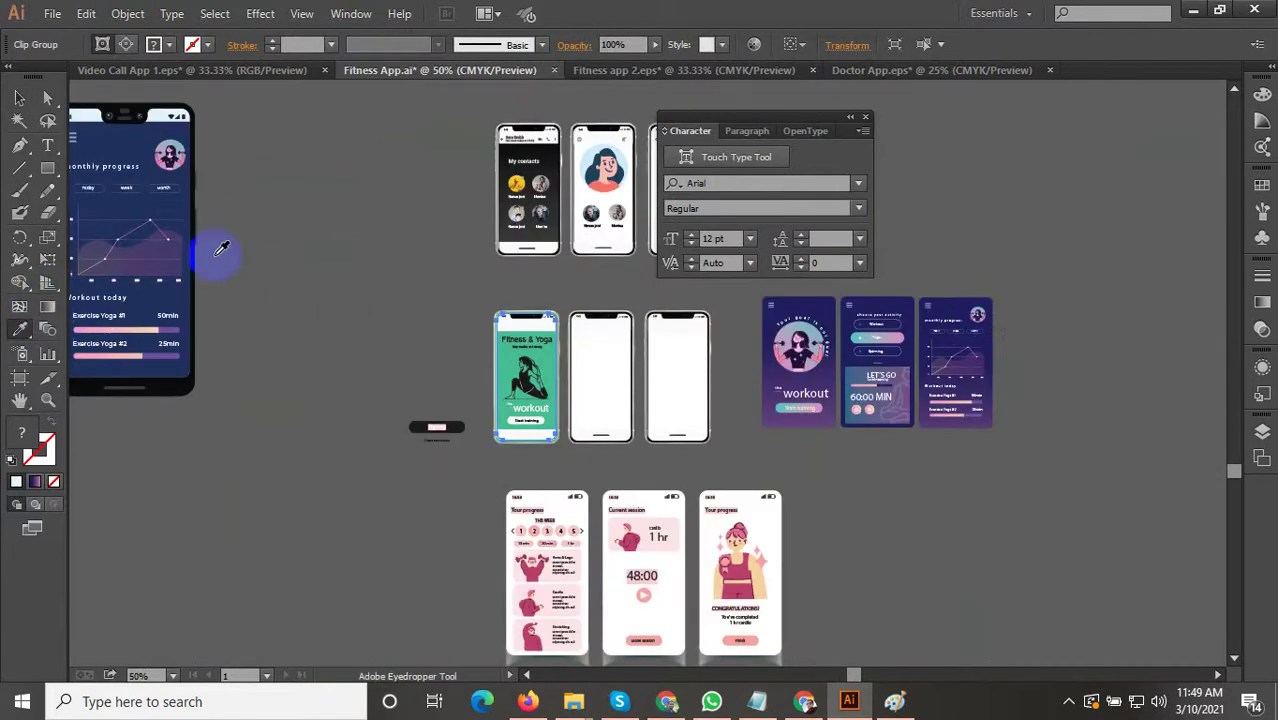
click(164, 103)
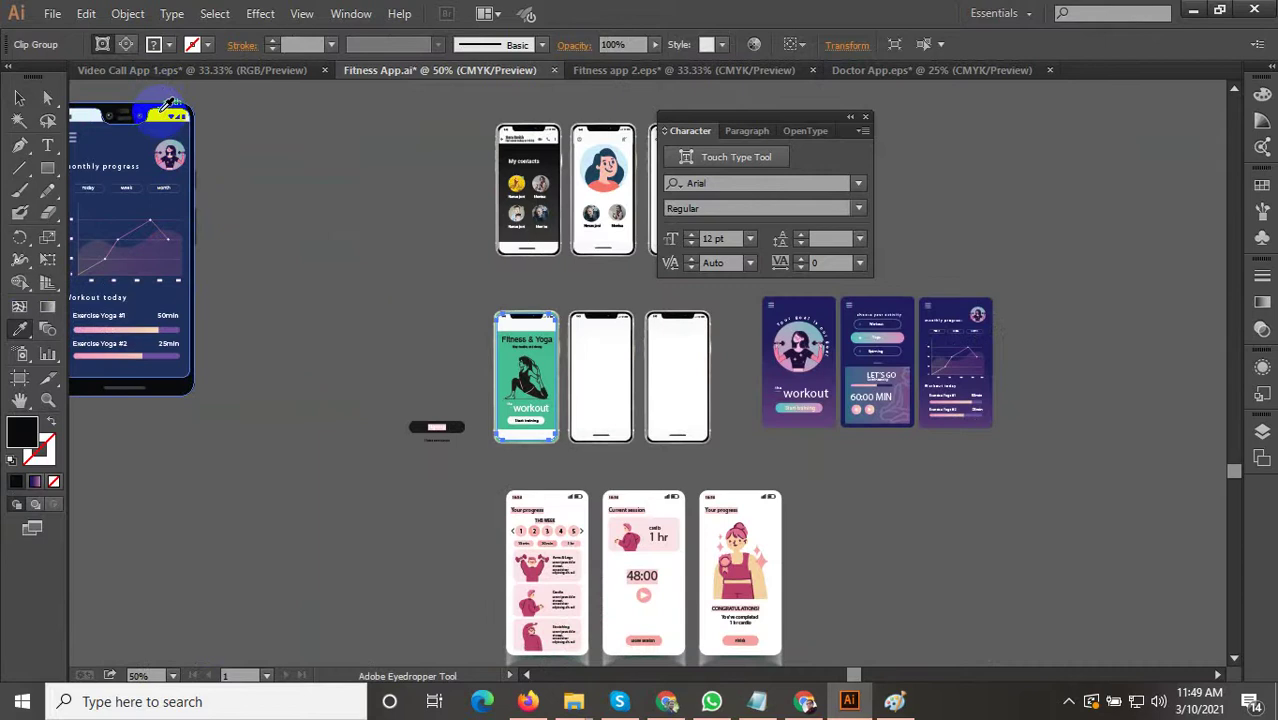
click(168, 104)
key(ctrl+z)
scroll(165, 115, up, 1)
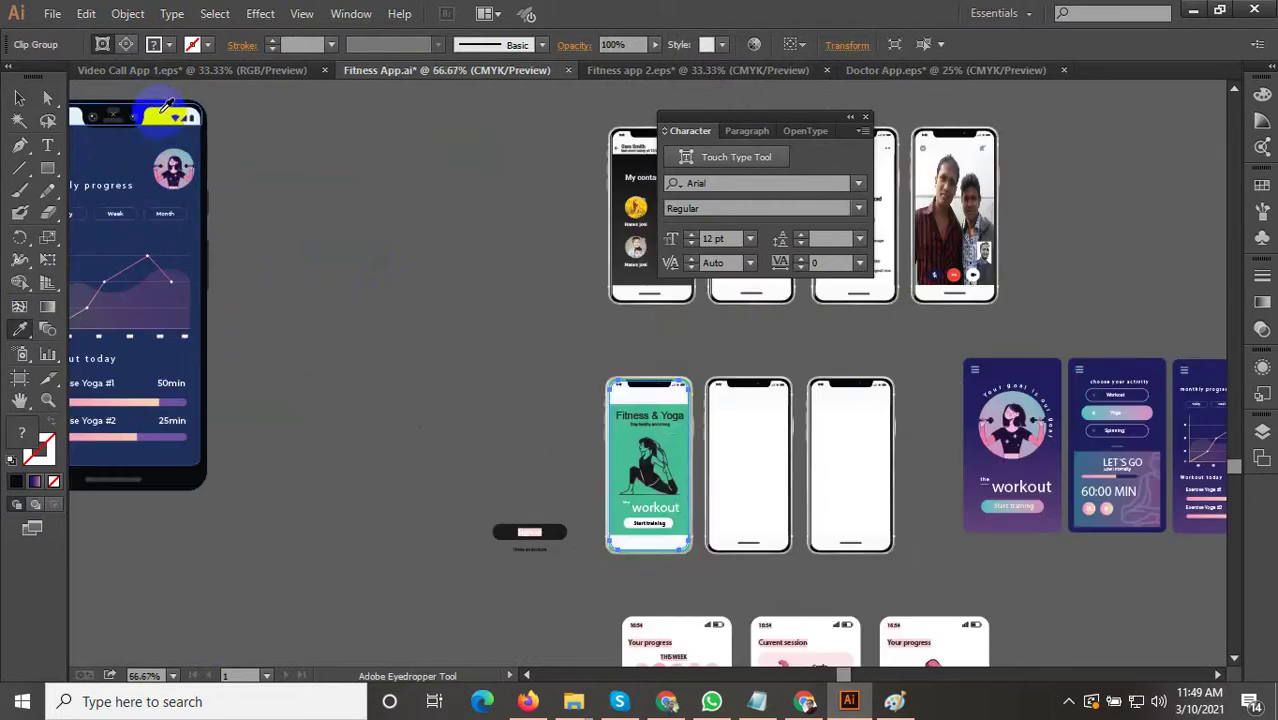
click(166, 114)
scroll(682, 522, up, 3)
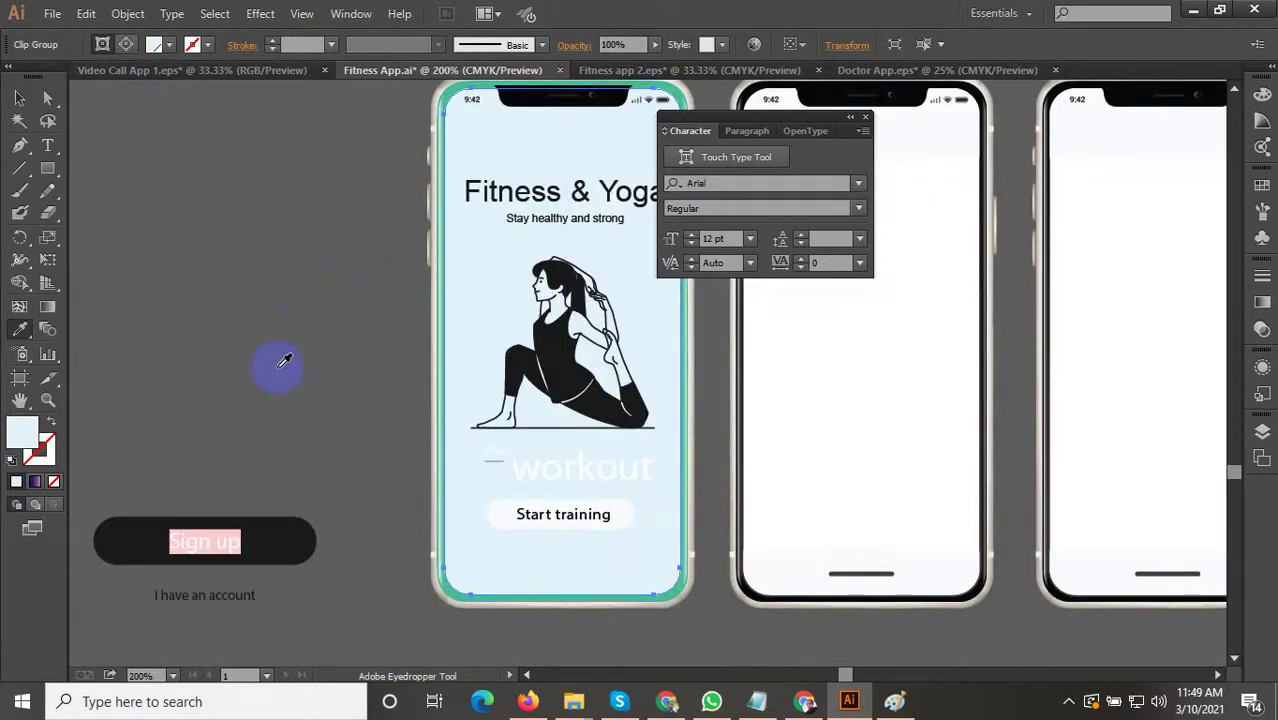
key(ctrl+z)
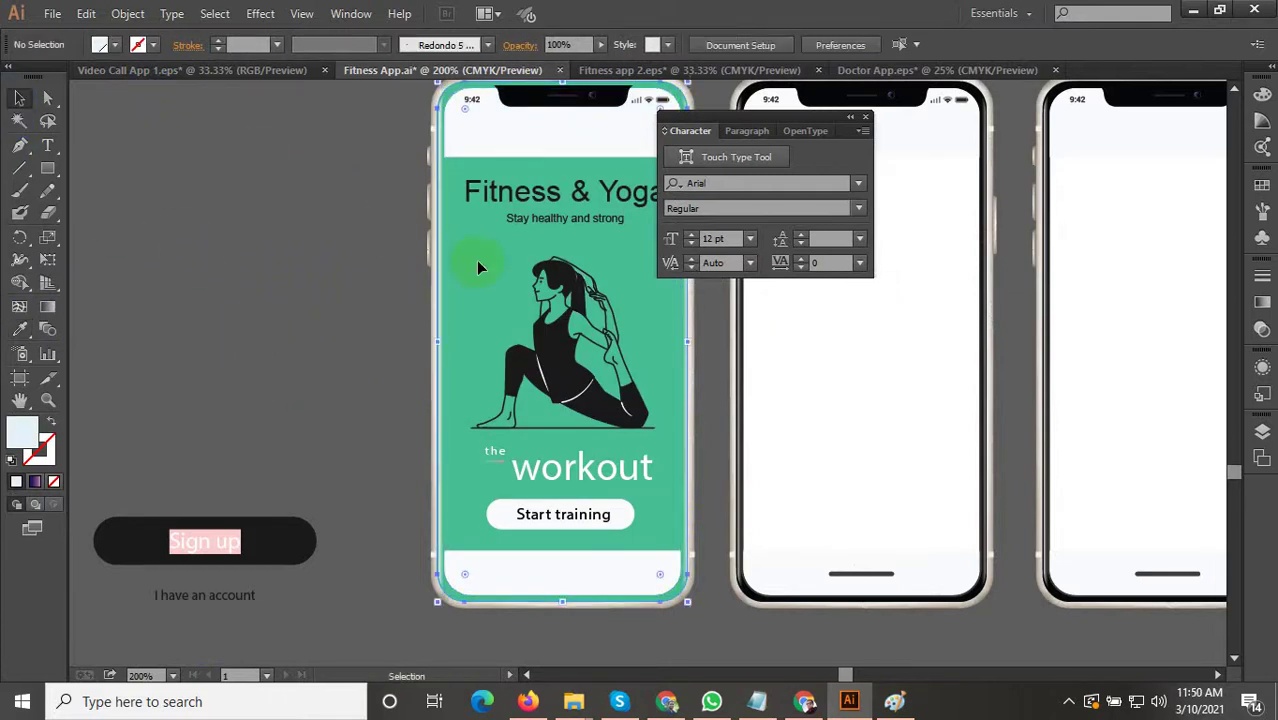
drag(476, 260, 293, 281)
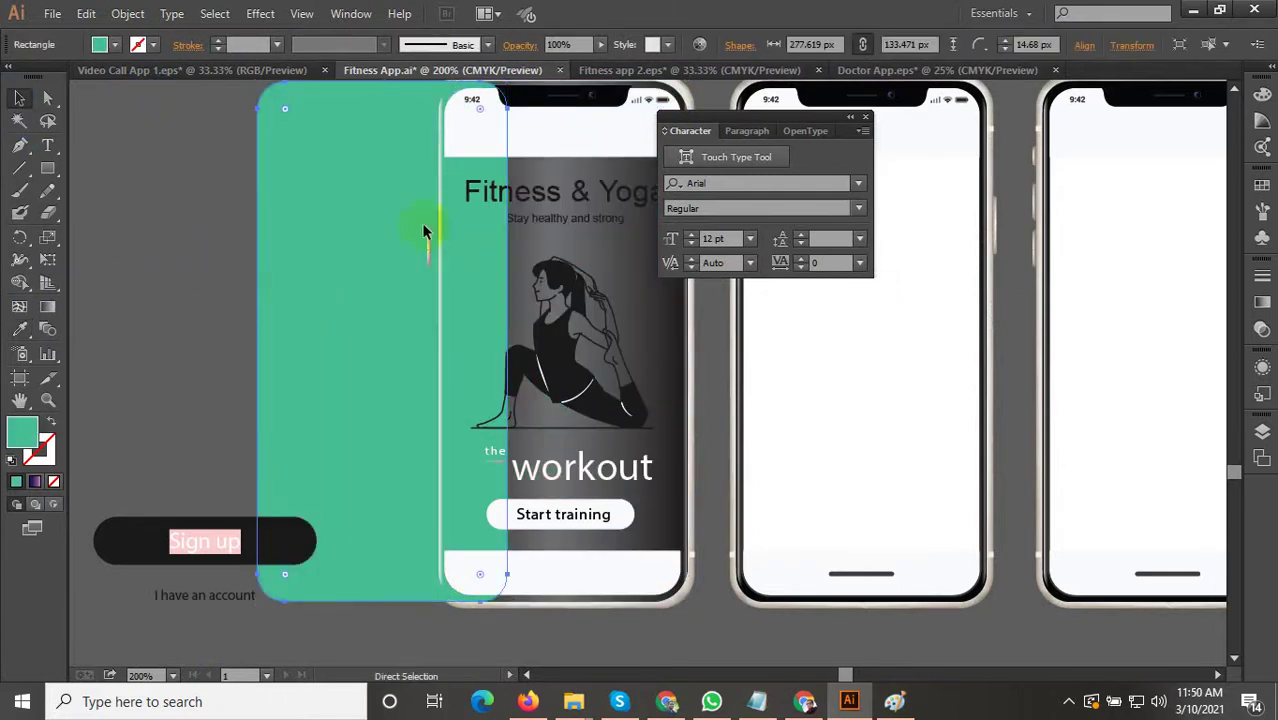
key(ctrl+z)
Isolate the first phone's clip group and recolour its upper and lower white rectangles with the light blue sampled from the dark phone's status bar.
click(501, 132)
double_click(501, 132)
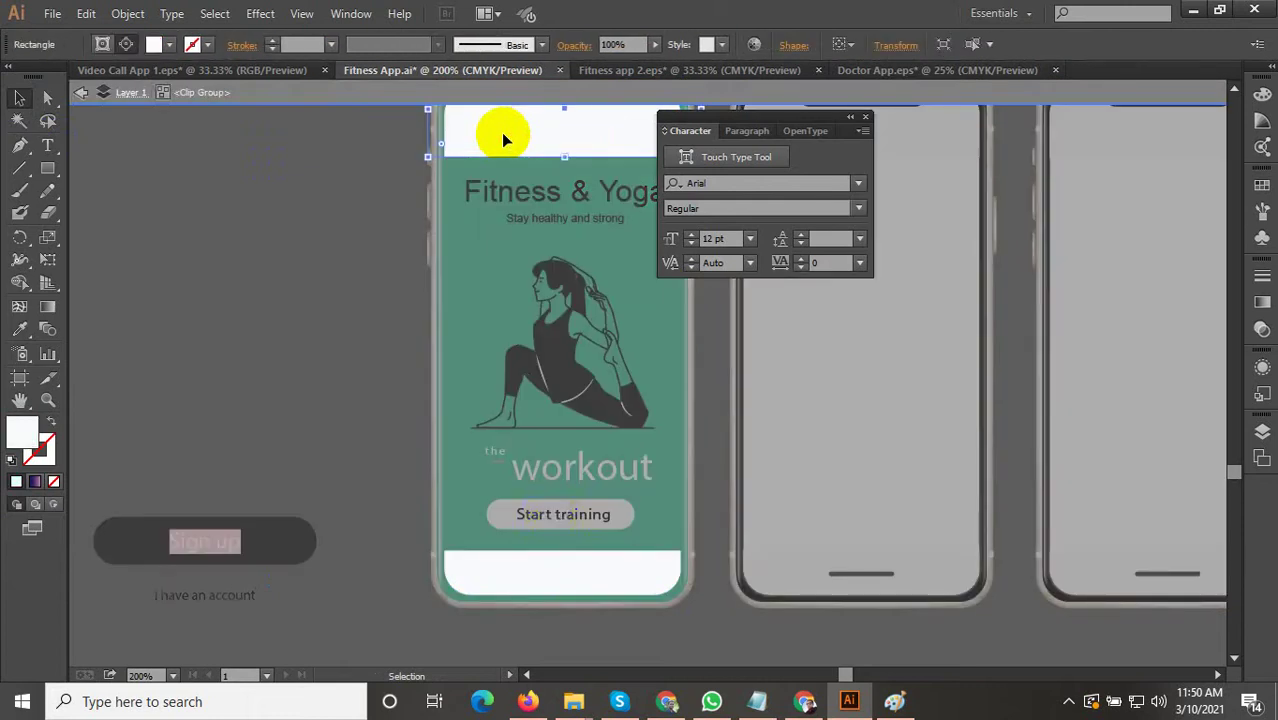
click(540, 590)
shift+click(445, 583)
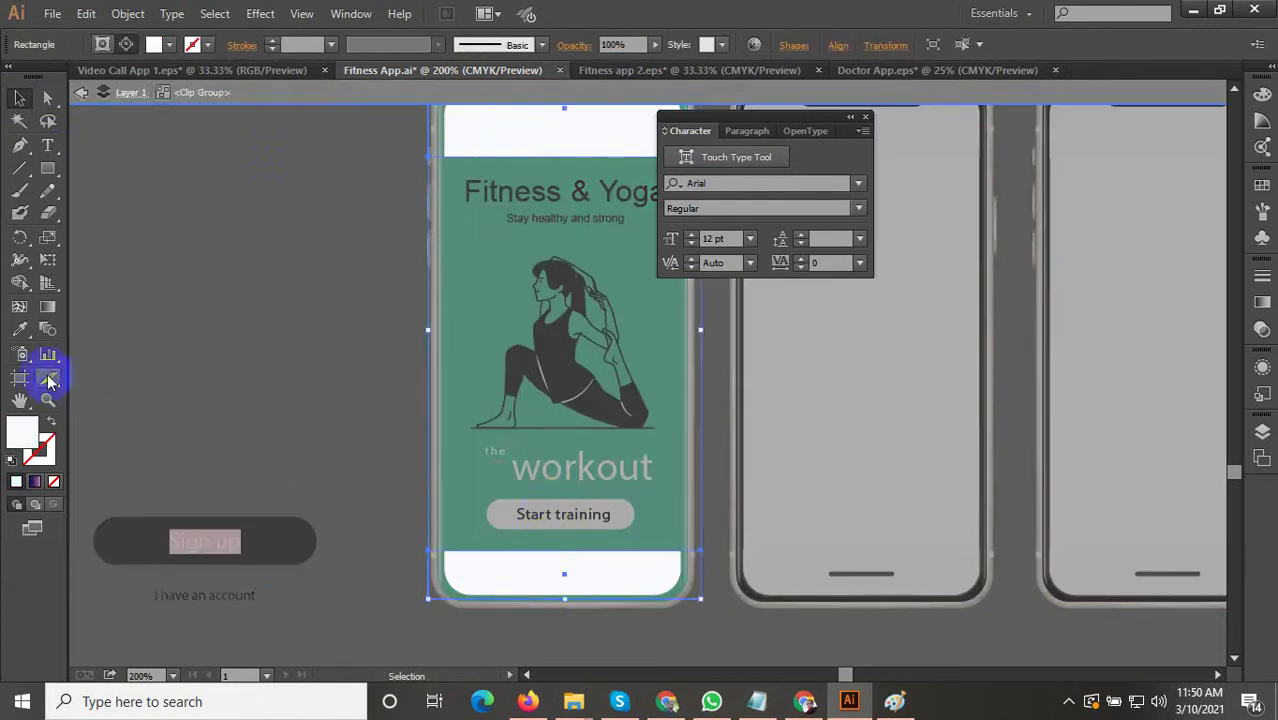
click(20, 330)
scroll(312, 468, down, 2)
double_click(305, 297)
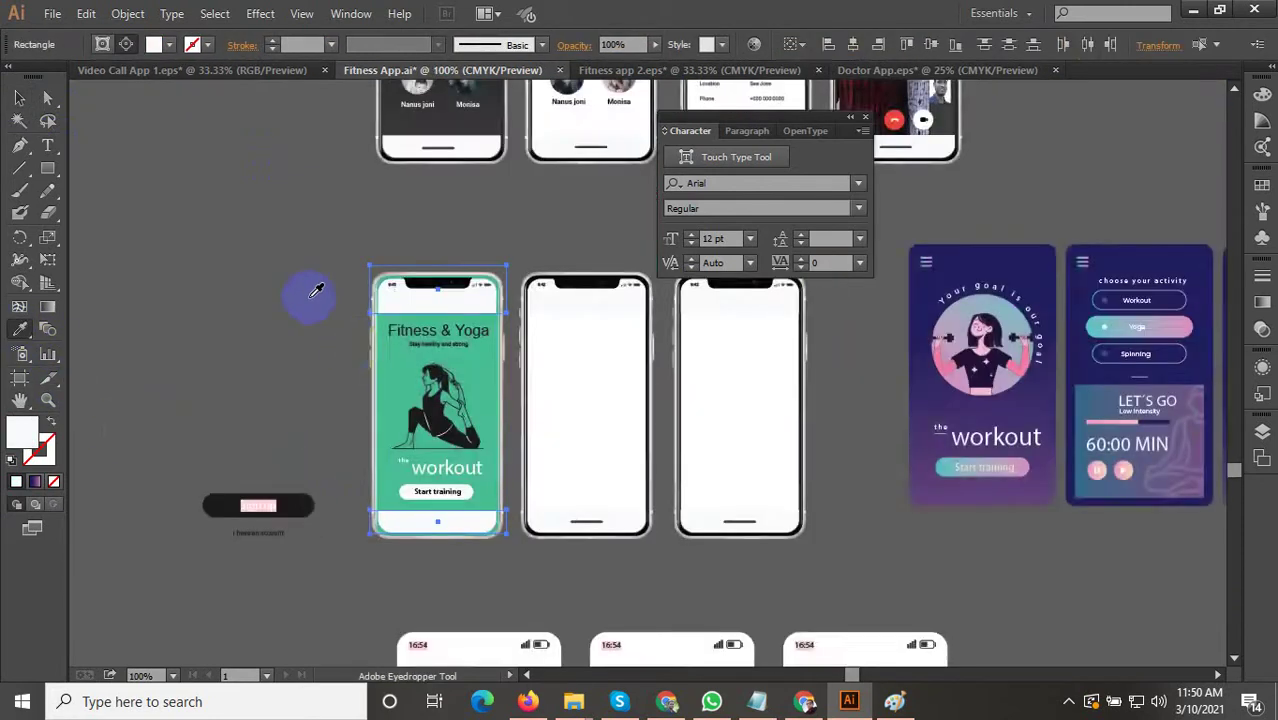
scroll(375, 302, down, 1)
scroll(499, 362, down, 2)
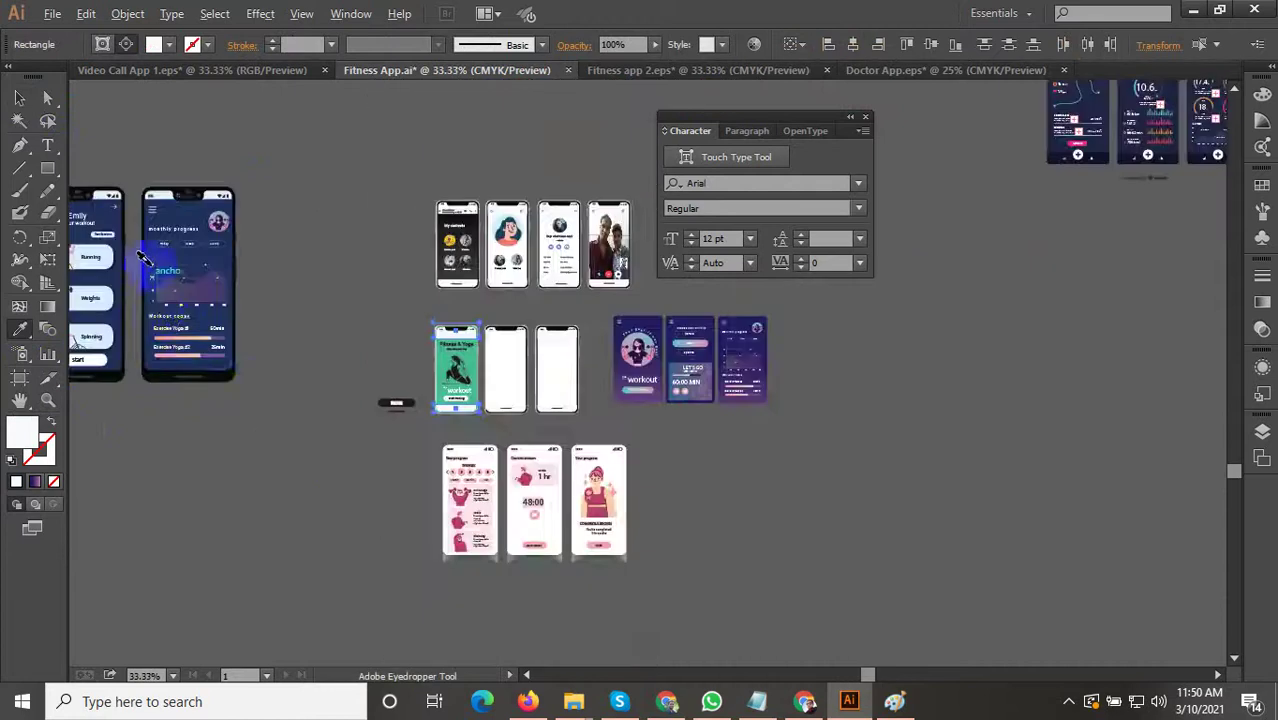
scroll(214, 140, up, 5)
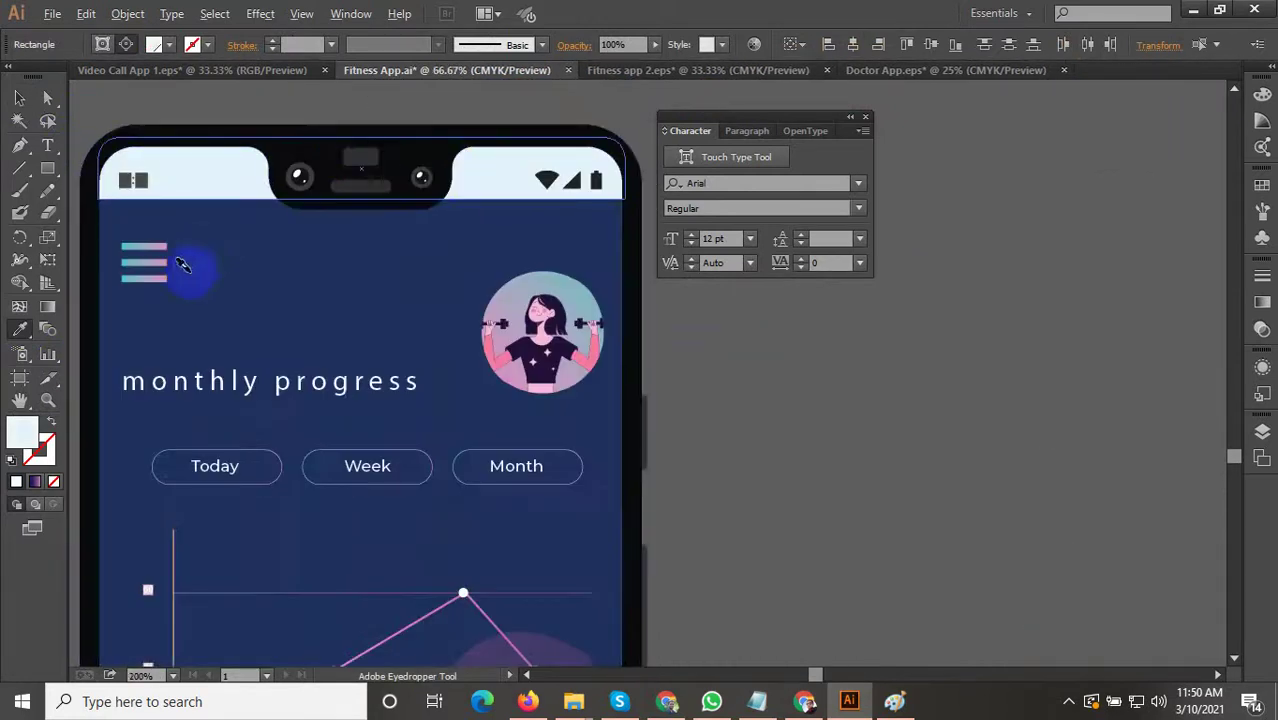
scroll(182, 265, down, 4)
scroll(664, 537, up, 3)
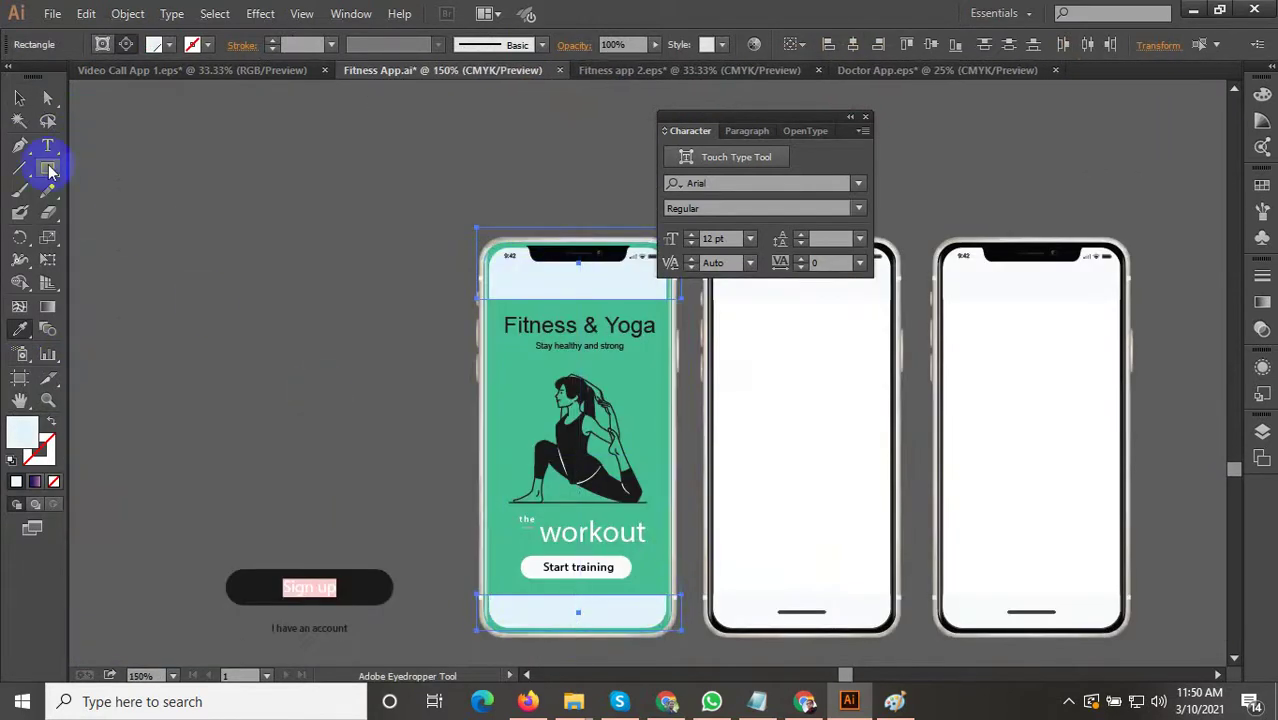
click(17, 98)
click(366, 354)
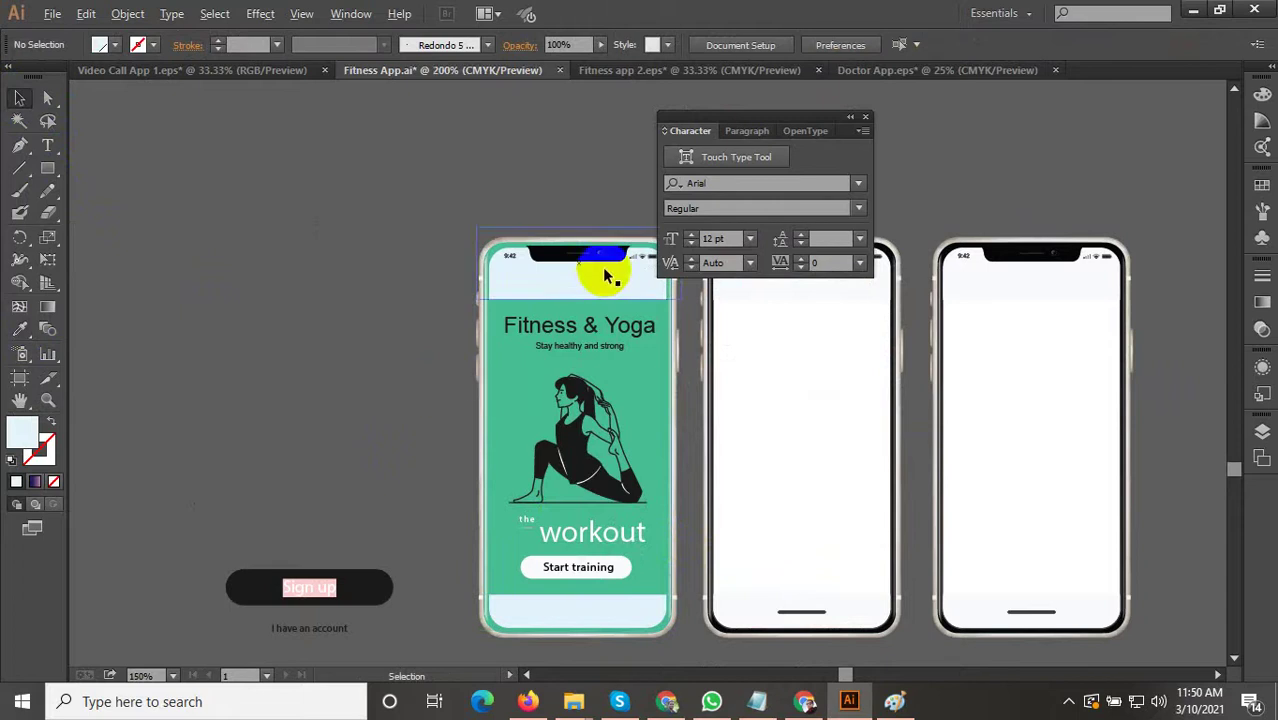
Examine the recoloured fitness screen, the contact and call screens, and the reference mockups elsewhere on the canvas.
scroll(603, 275, up, 2)
scroll(473, 379, down, 3)
drag(328, 365, 264, 300)
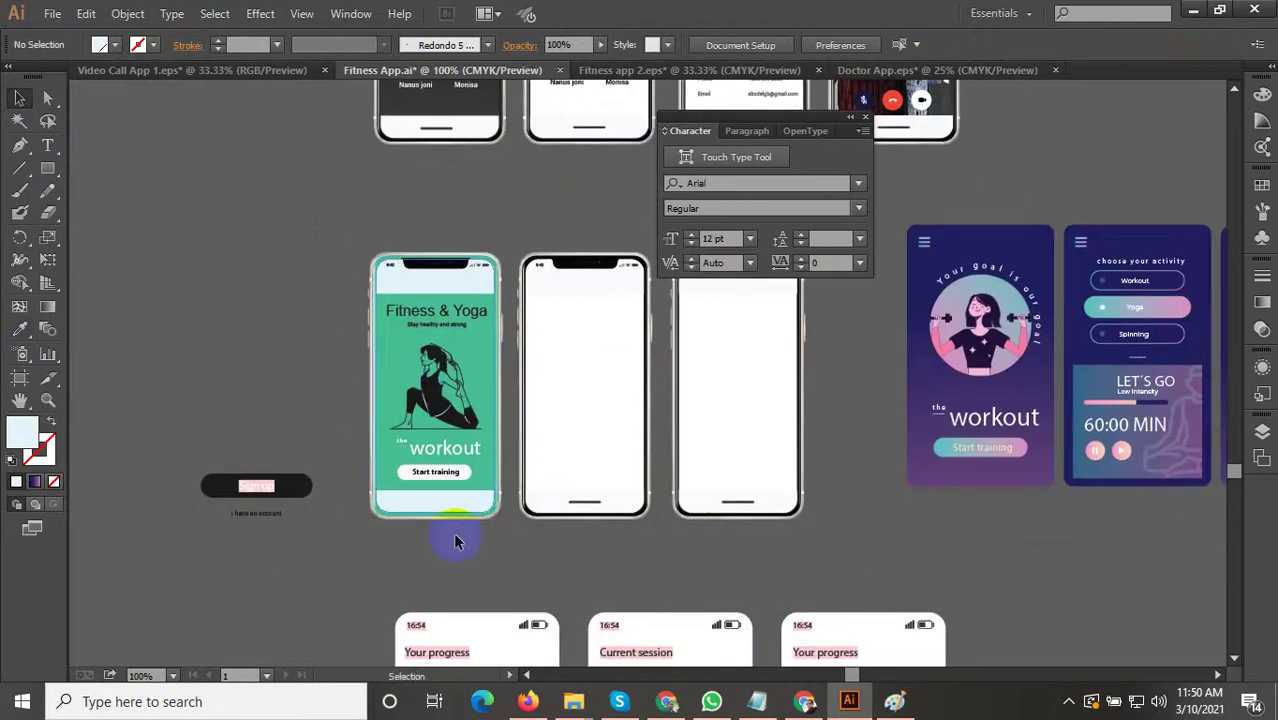
drag(913, 568, 795, 430)
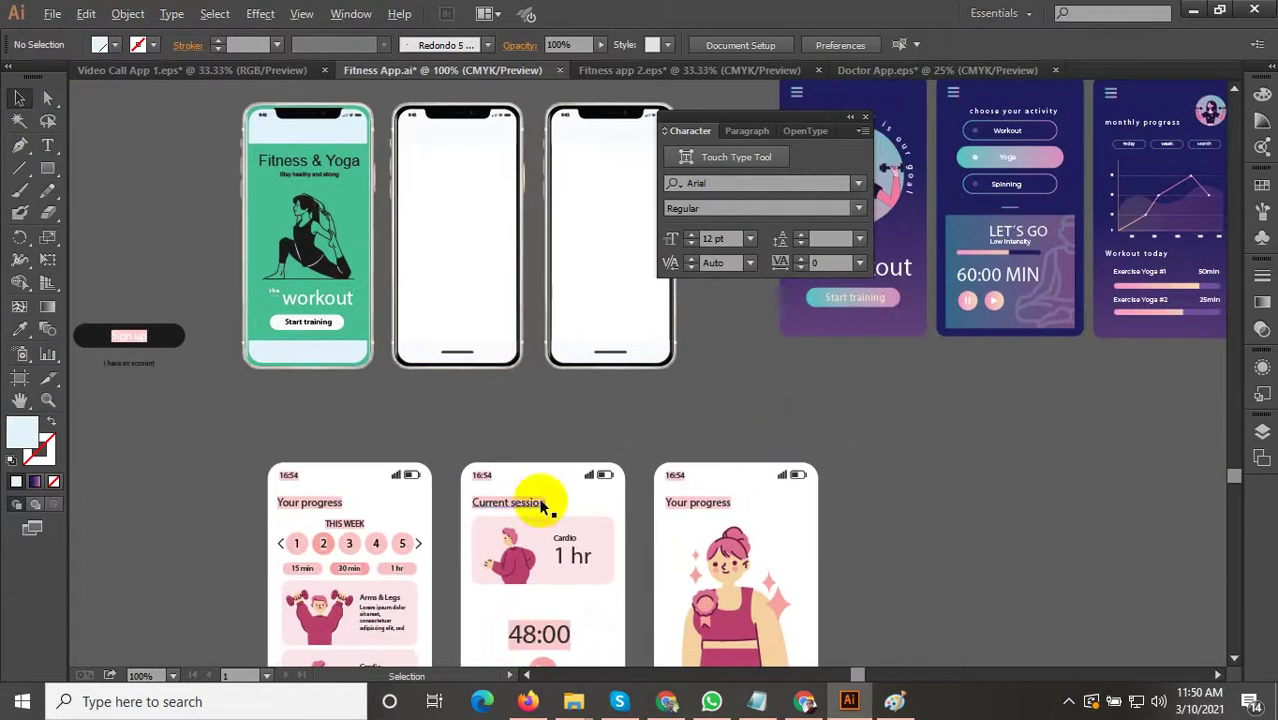
scroll(540, 505, down, 2)
drag(760, 473, 640, 556)
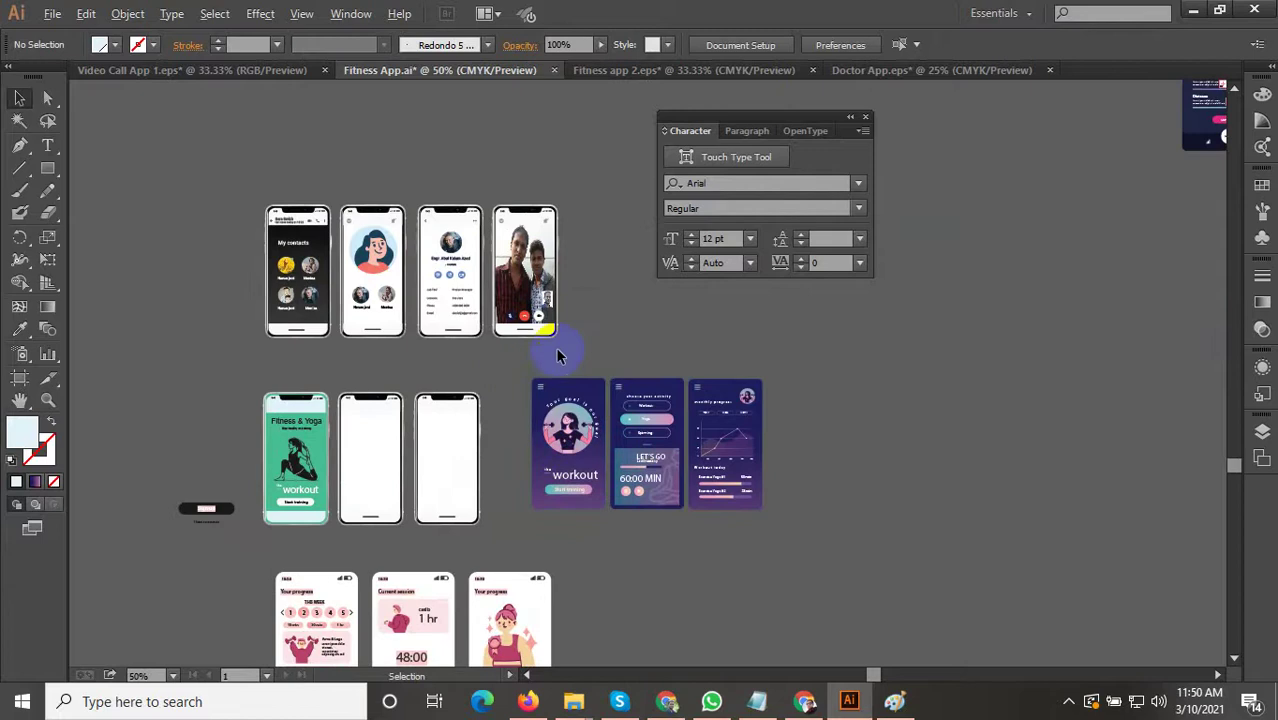
scroll(456, 214, up, 5)
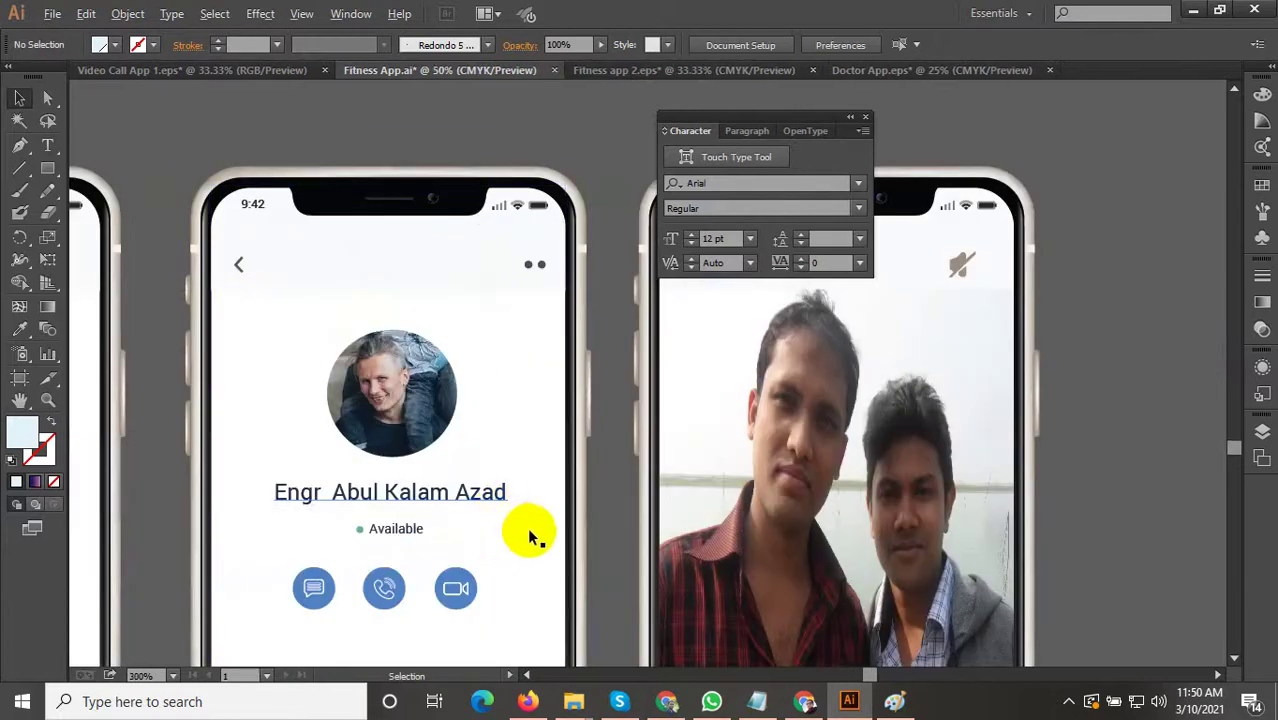
scroll(530, 537, down, 6)
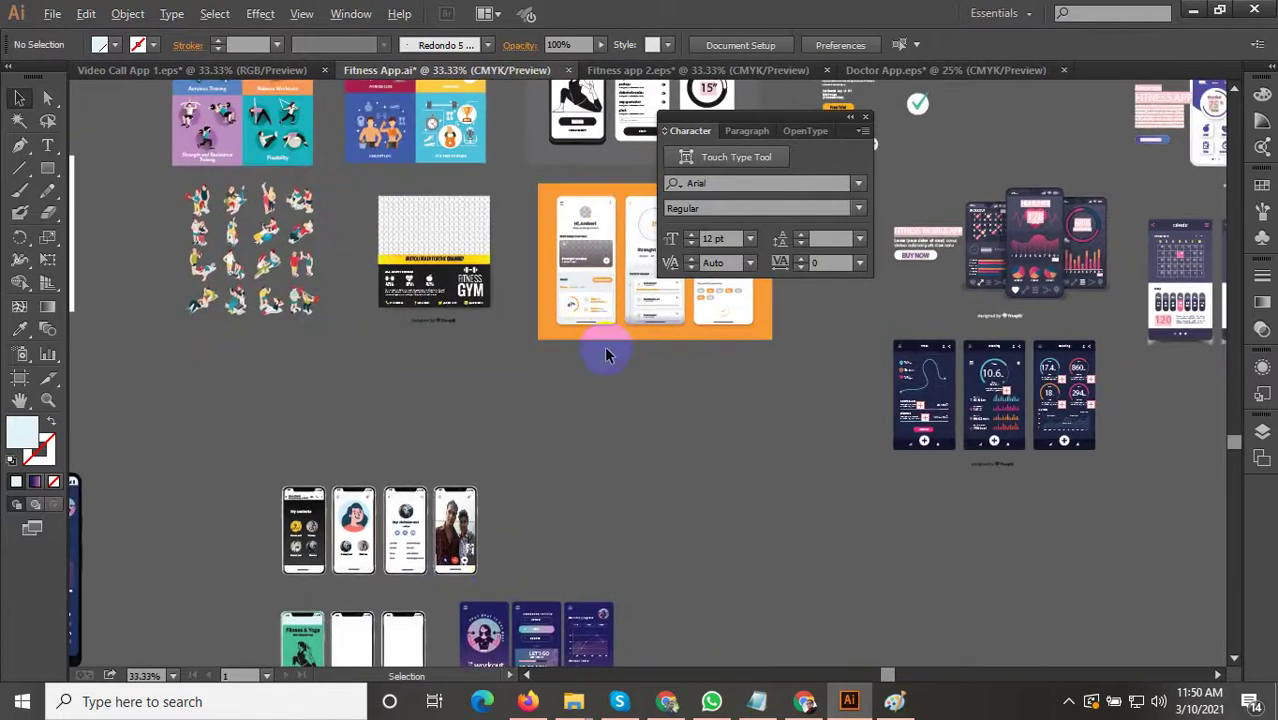
drag(708, 451, 839, 585)
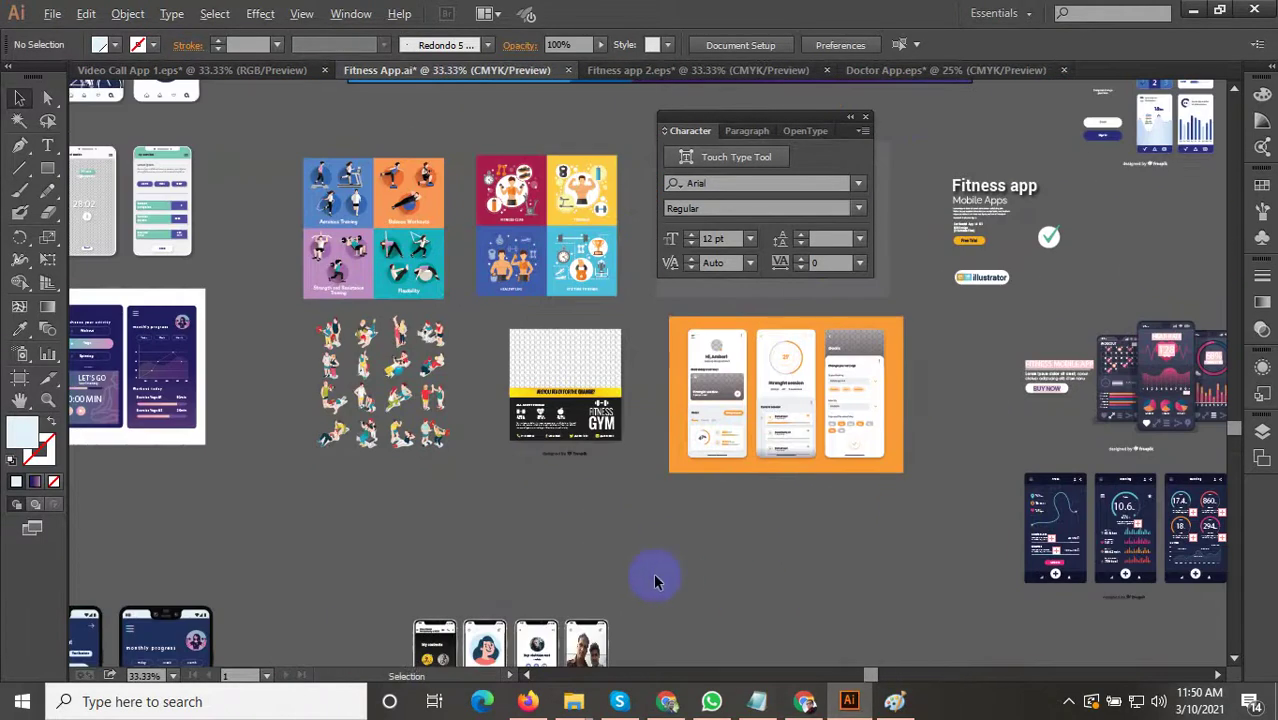
Examine the light green progress, session and exercises reference mockups, looking at how their header areas are laid out.
scroll(655, 580, down, 1)
drag(454, 604, 600, 525)
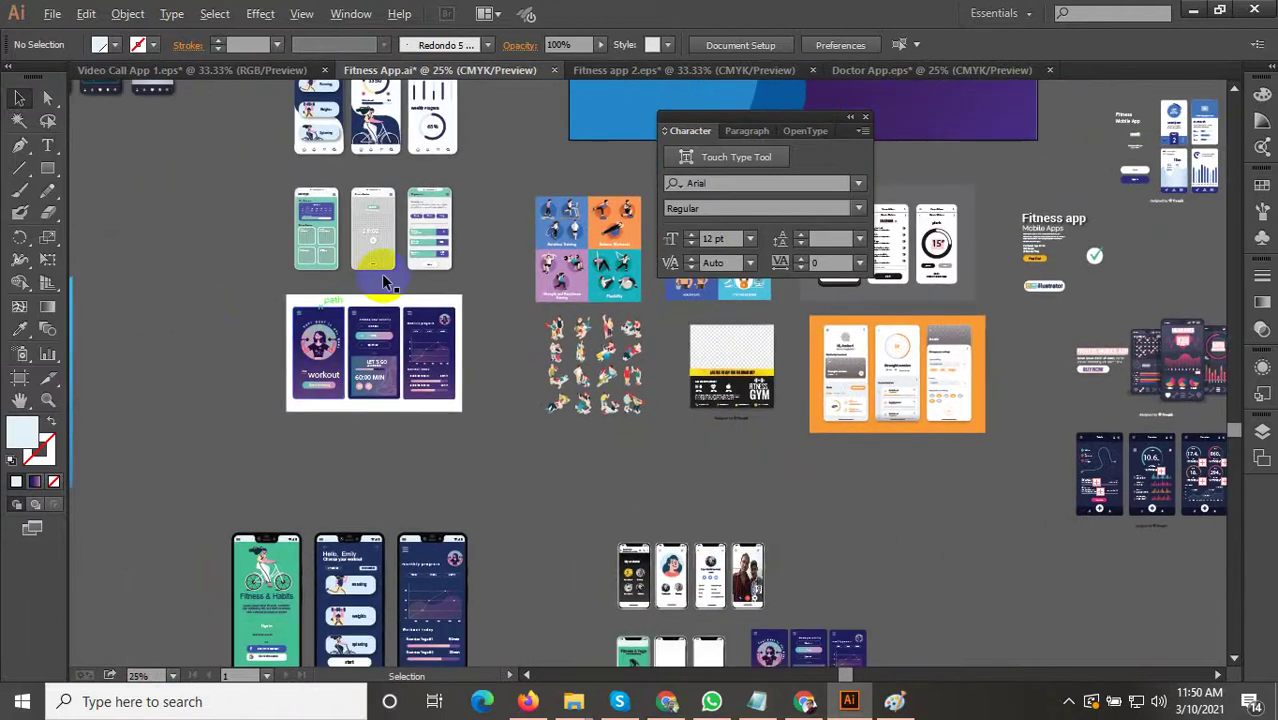
scroll(435, 167, up, 5)
drag(381, 253, 593, 662)
drag(454, 456, 348, 292)
scroll(528, 566, down, 1)
drag(413, 462, 436, 303)
scroll(443, 352, down, 3)
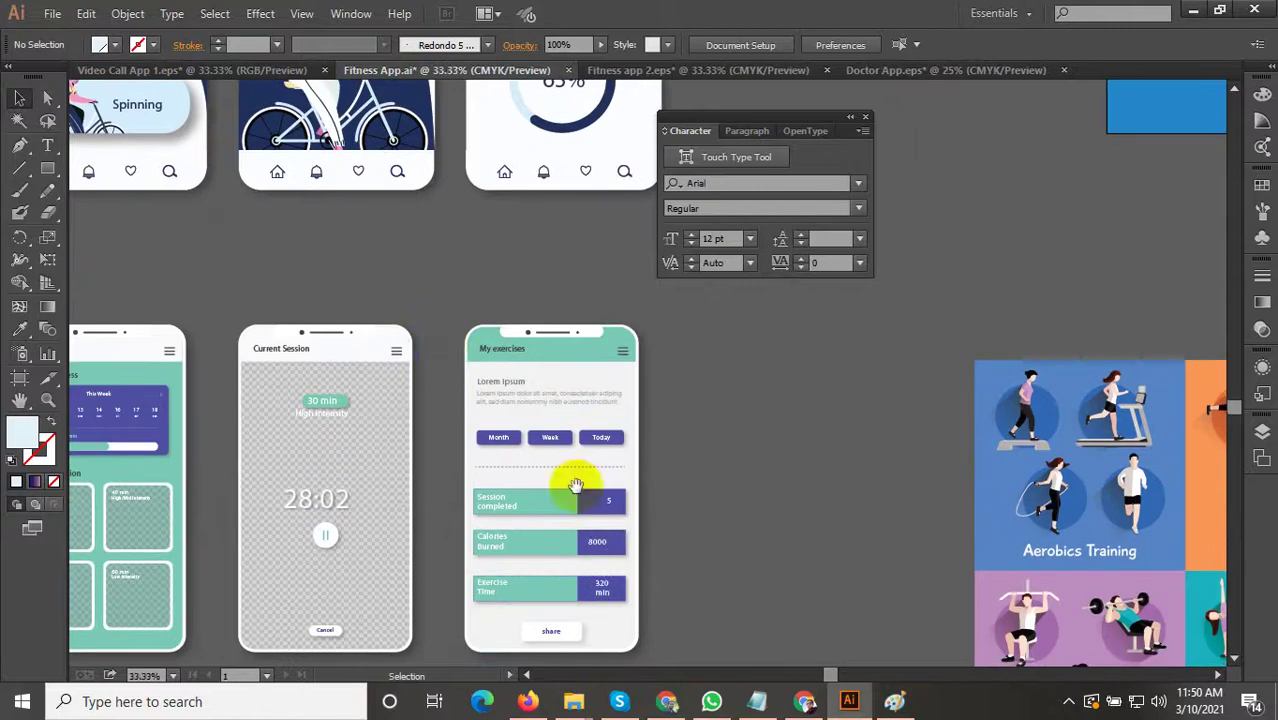
drag(579, 483, 512, 301)
scroll(237, 163, up, 6)
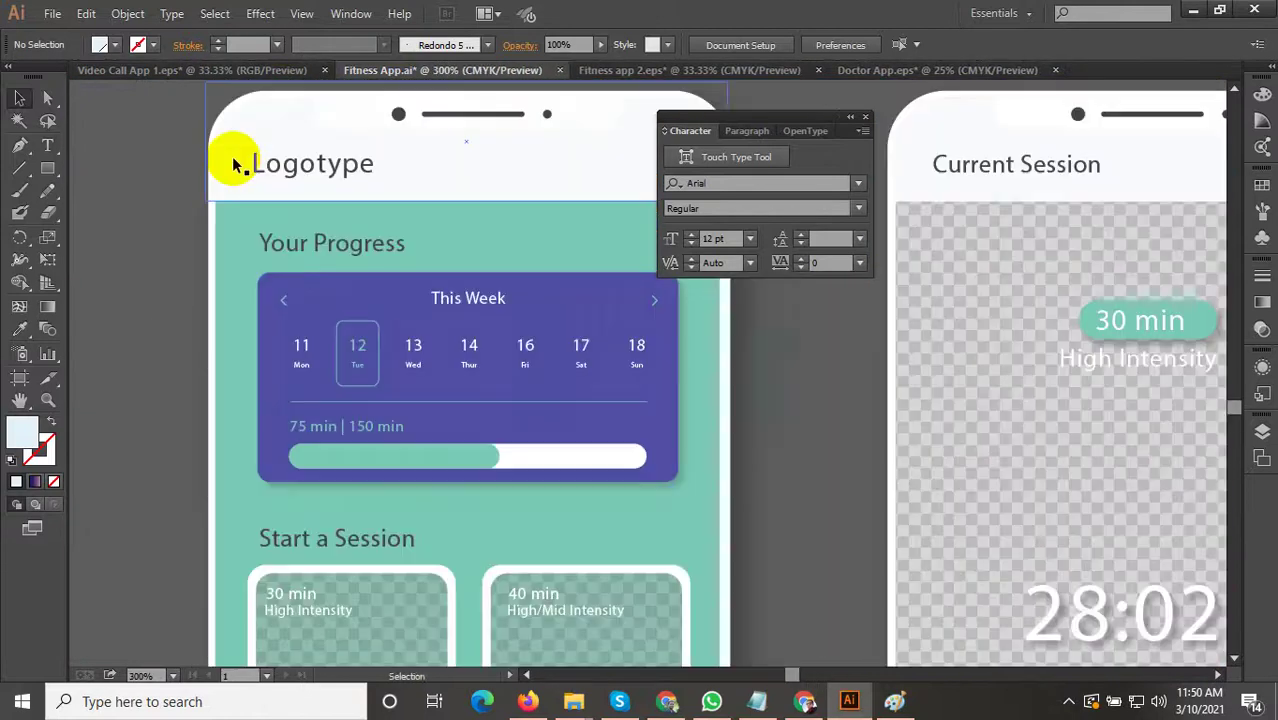
drag(320, 163, 293, 302)
scroll(242, 343, down, 1)
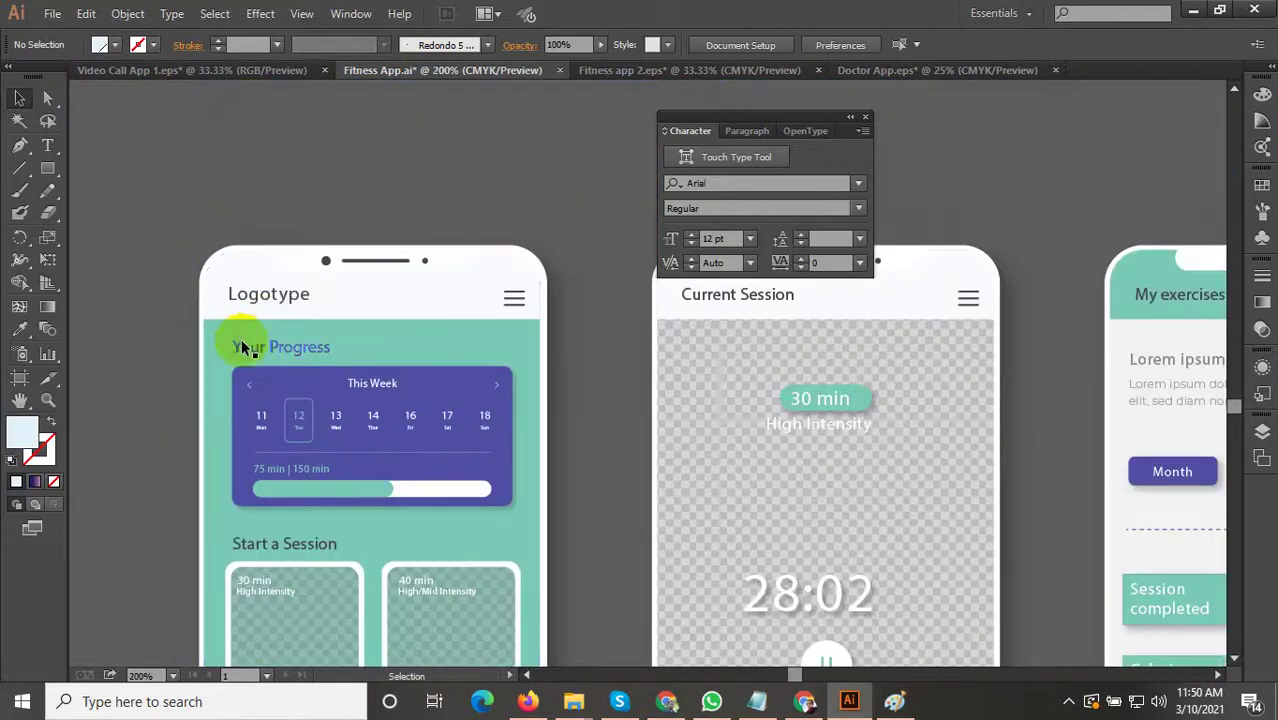
scroll(328, 332, down, 2)
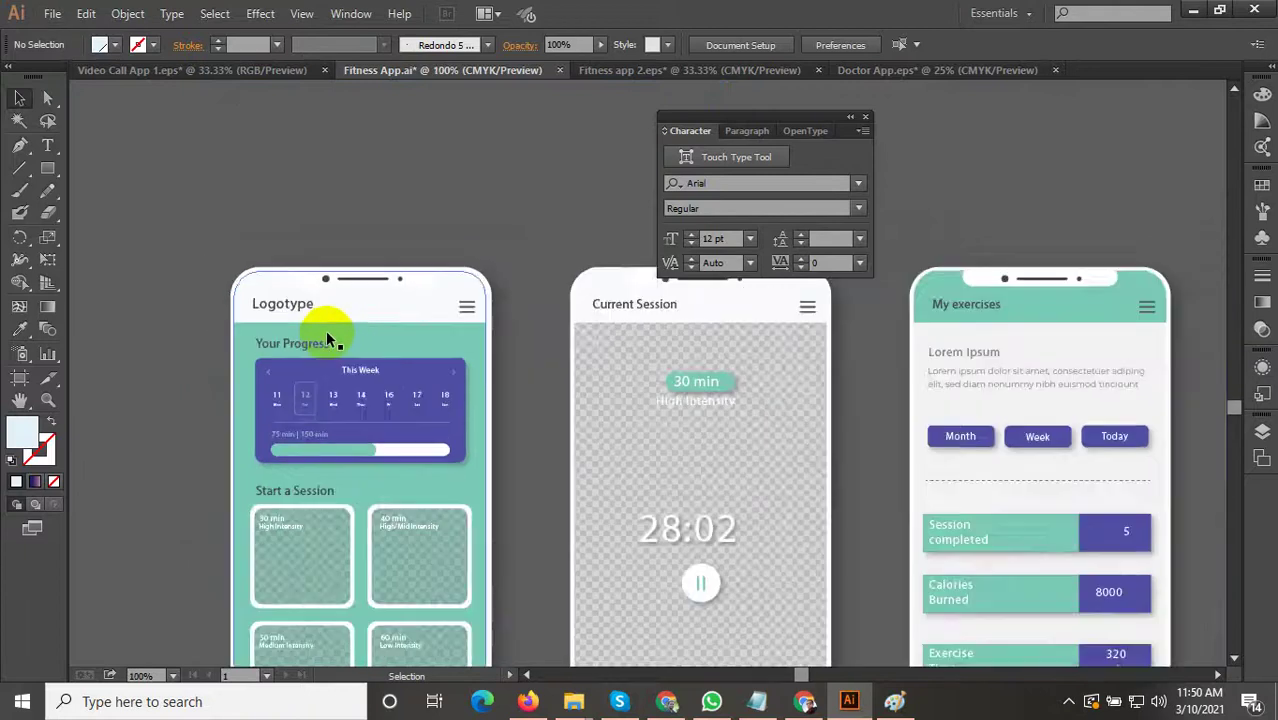
click(484, 535)
drag(552, 534, 192, 252)
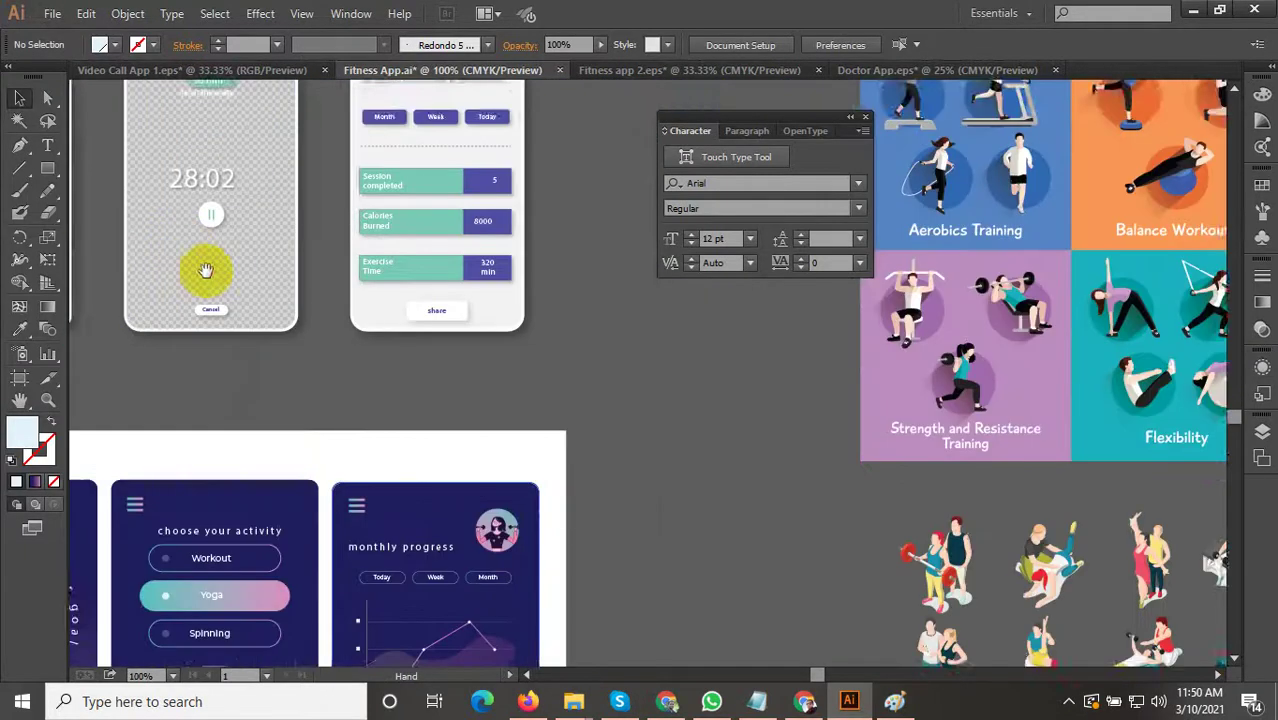
Copy the three-bar menu icon from the dark monthly progress reference screen.
drag(395, 480, 363, 340)
scroll(341, 366, up, 2)
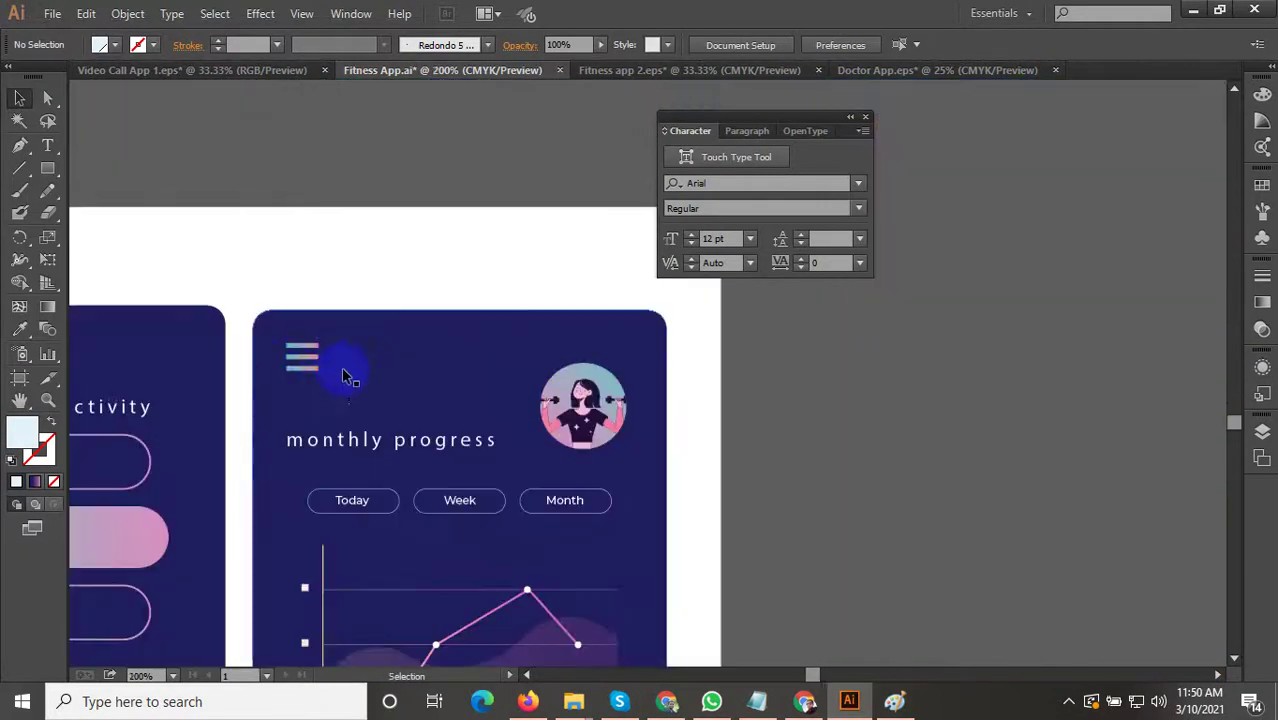
click(308, 366)
double_click(308, 366)
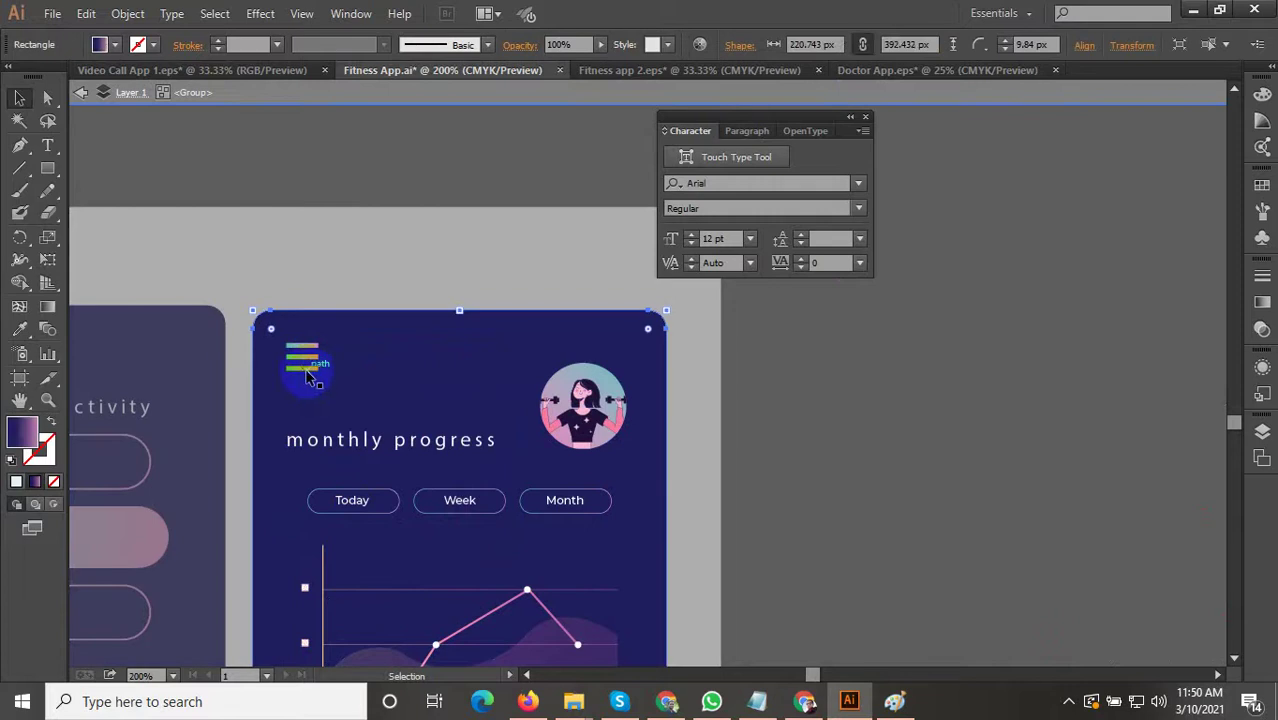
key(Escape)
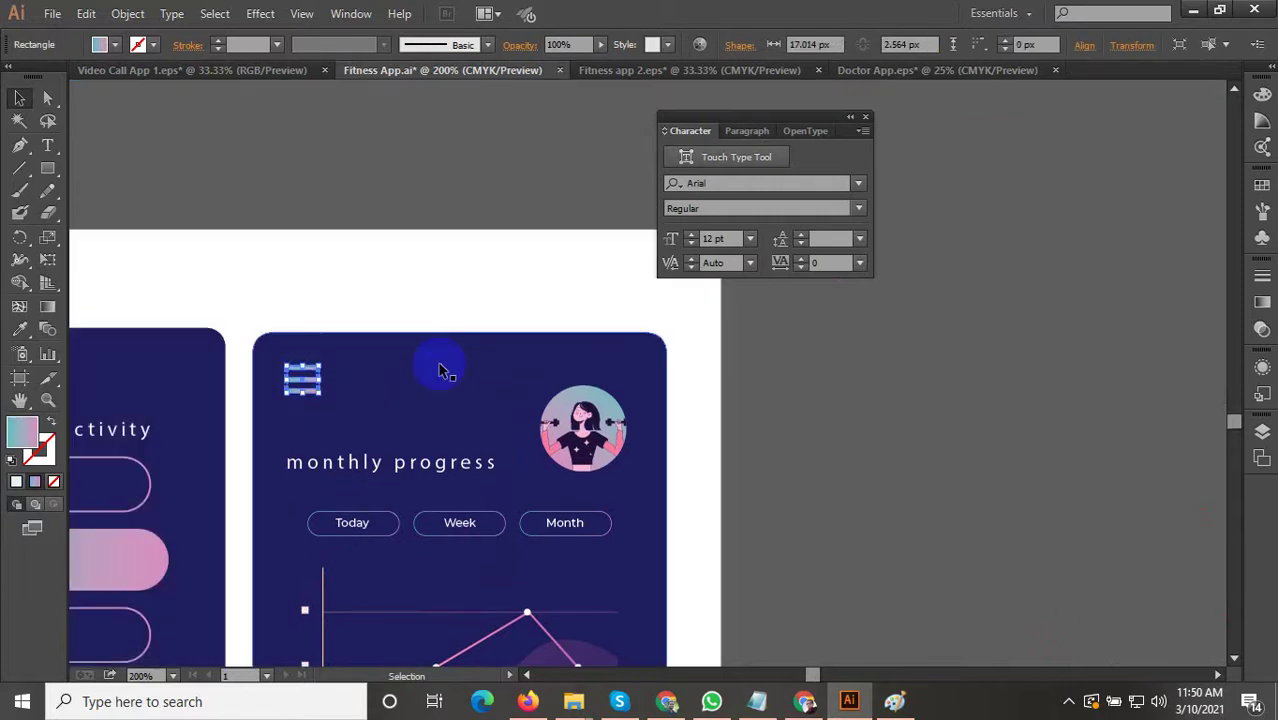
Paste the menu icon into the first phone's light blue header, scale it to about 11 px wide and place it below the clock.
scroll(441, 368, down, 4)
drag(562, 538, 508, 287)
drag(417, 389, 445, 223)
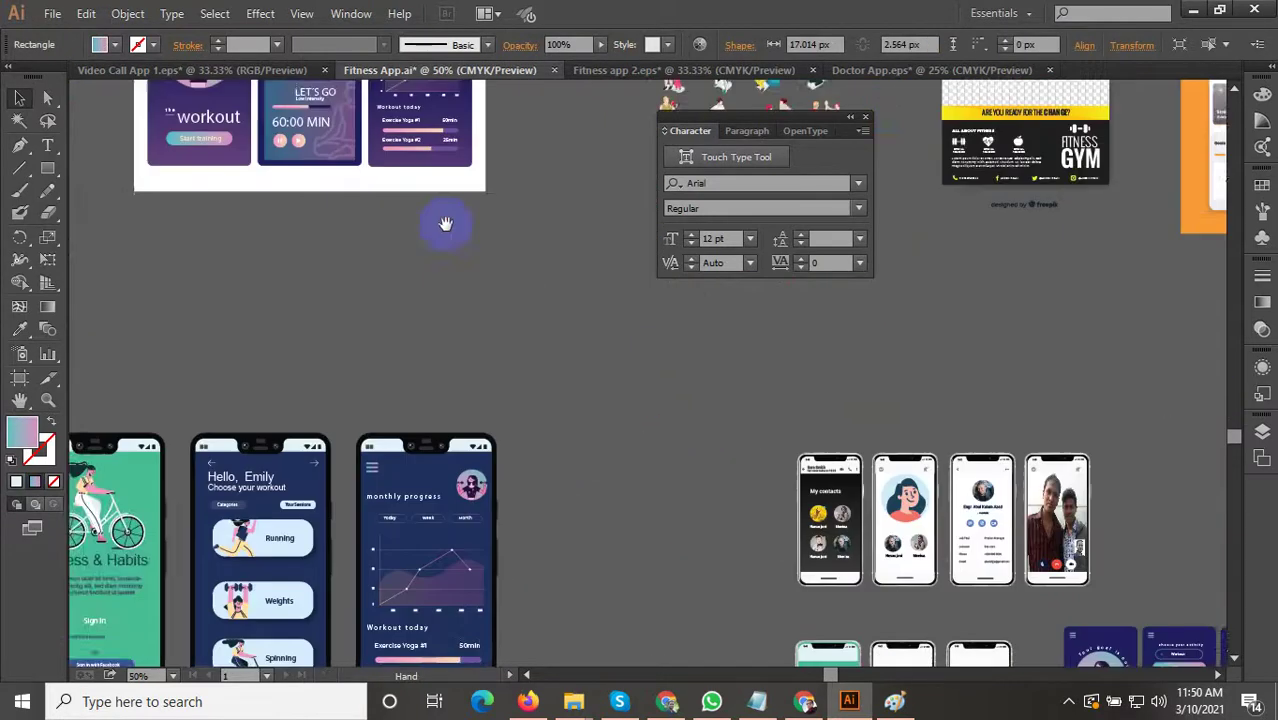
drag(380, 266, 357, 174)
drag(577, 462, 422, 298)
drag(537, 464, 388, 288)
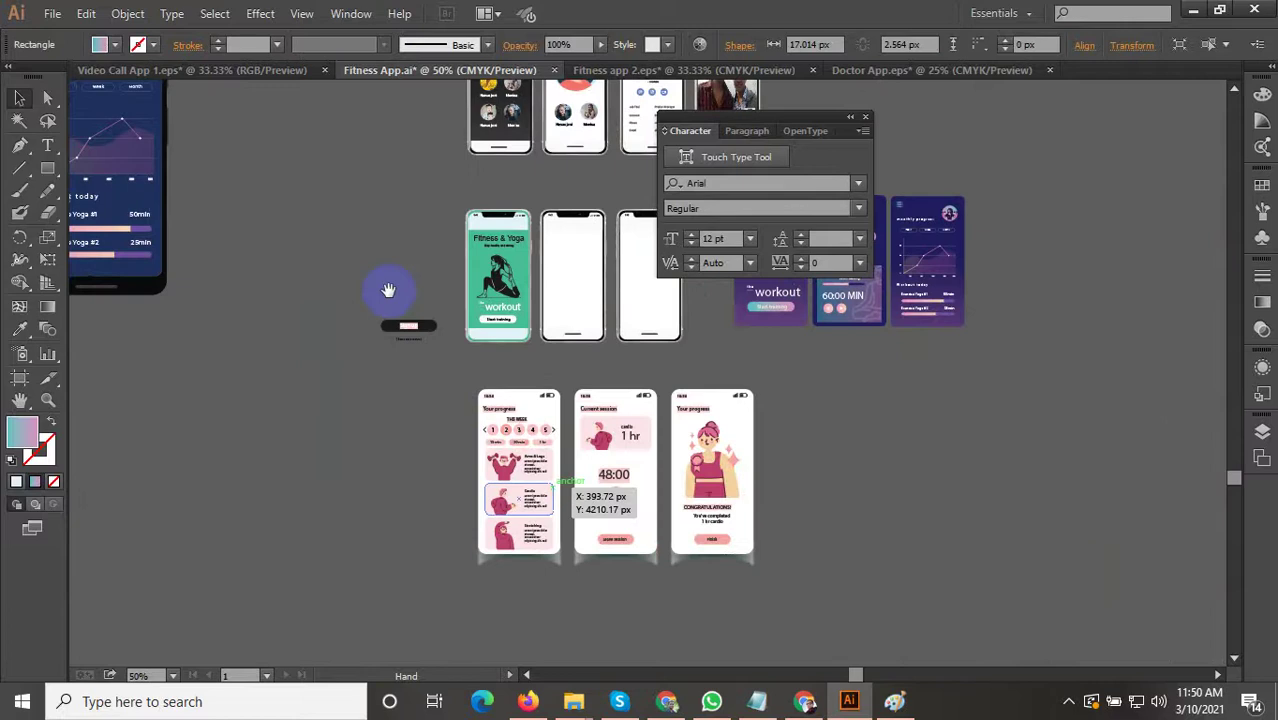
drag(420, 364, 443, 461)
scroll(525, 310, up, 3)
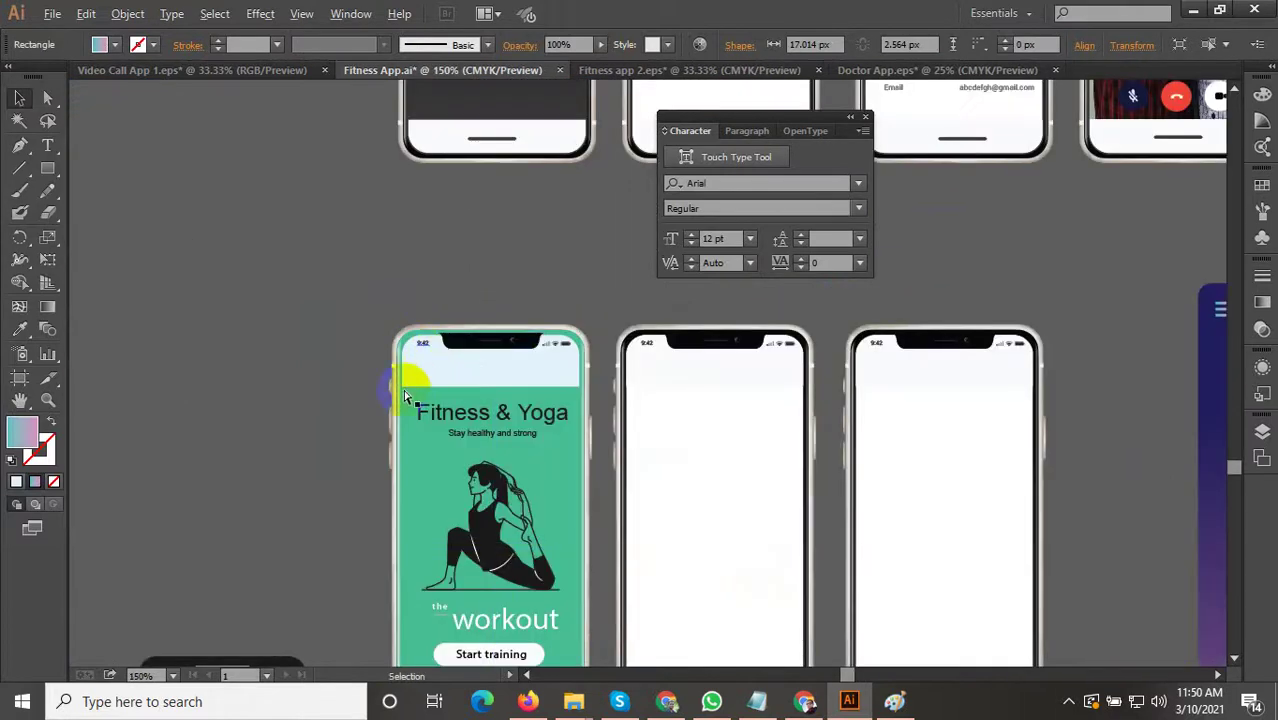
scroll(405, 397, up, 4)
key(ctrl+v)
drag(594, 372, 401, 332)
drag(504, 290, 487, 302)
scroll(457, 318, up, 2)
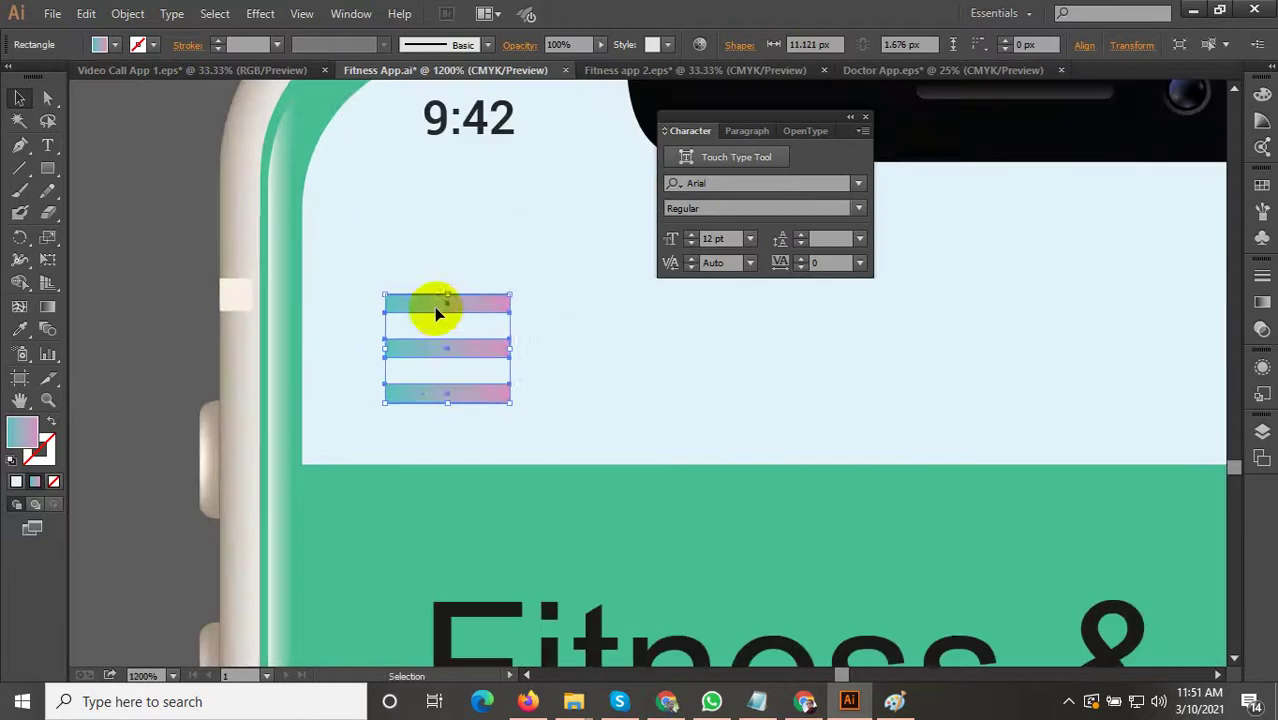
drag(408, 312, 404, 313)
Recolour the menu icon's three bars with the black sampled from the phone's notch.
click(19, 329)
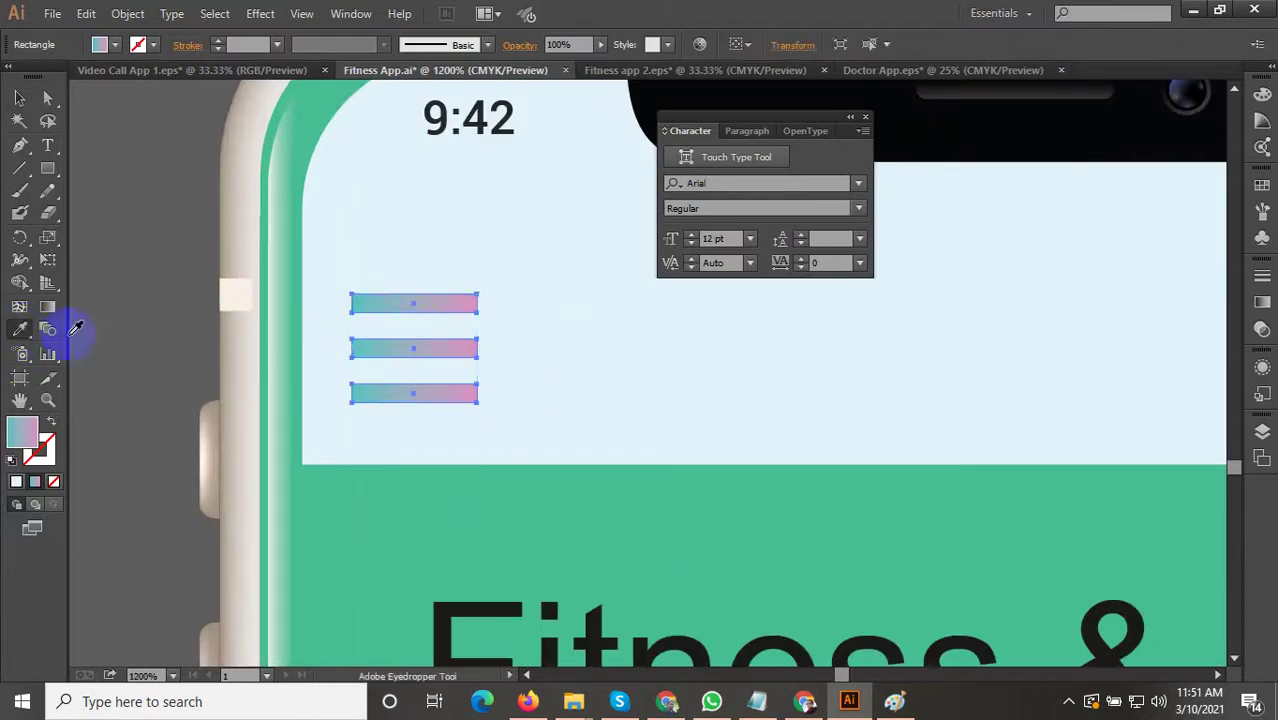
scroll(302, 394, down, 2)
click(500, 258)
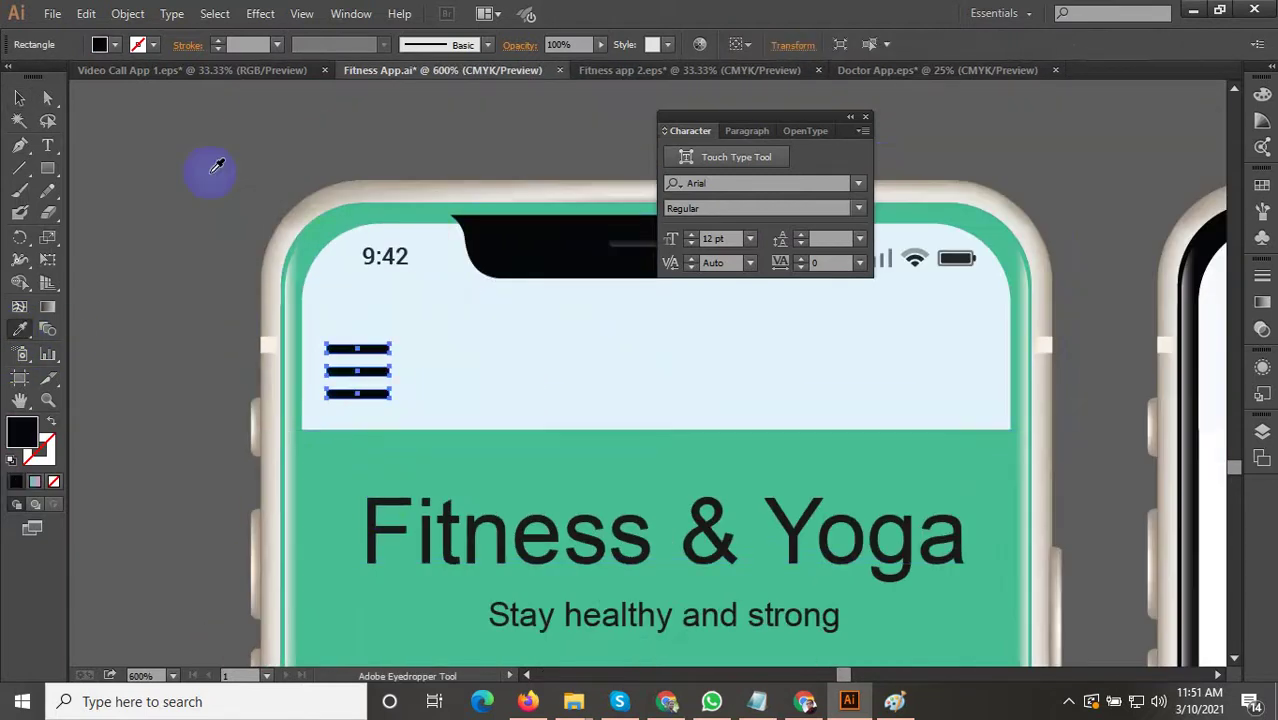
click(27, 103)
click(203, 258)
Reduce the menu icon's height by lowering its upper edge, keeping its width.
scroll(240, 335, down, 2)
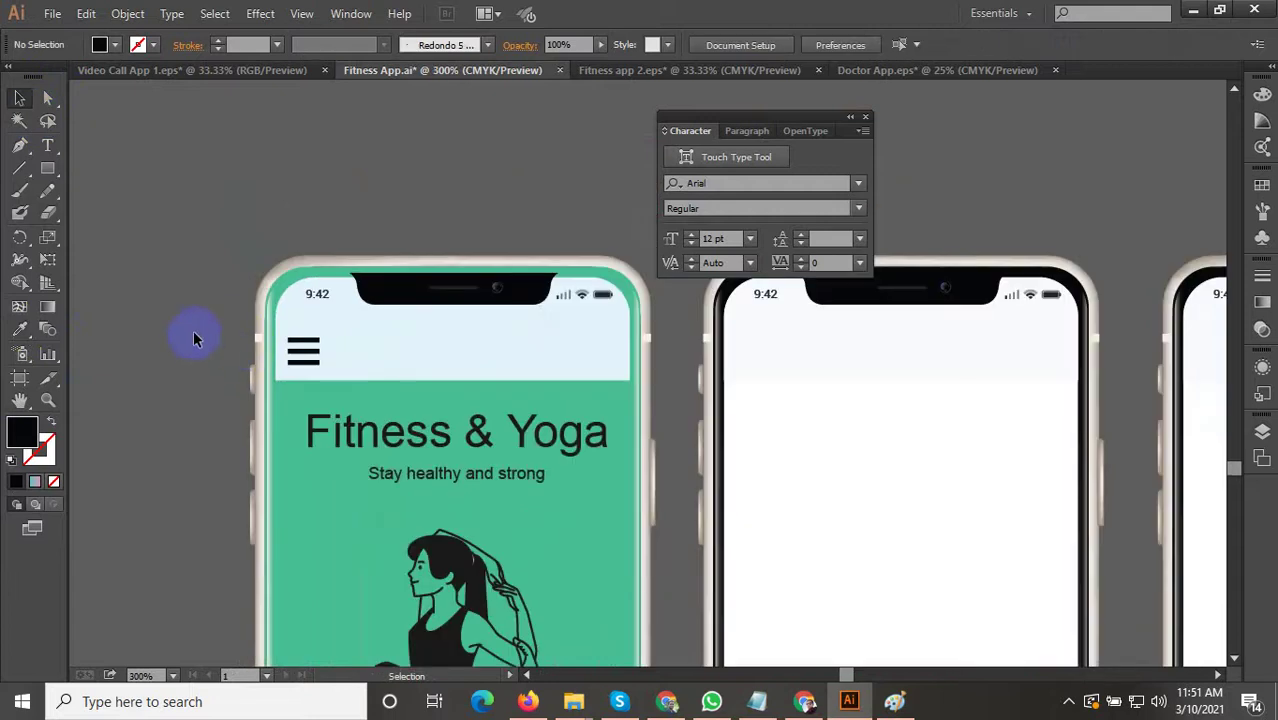
scroll(345, 340, down, 2)
scroll(322, 343, up, 3)
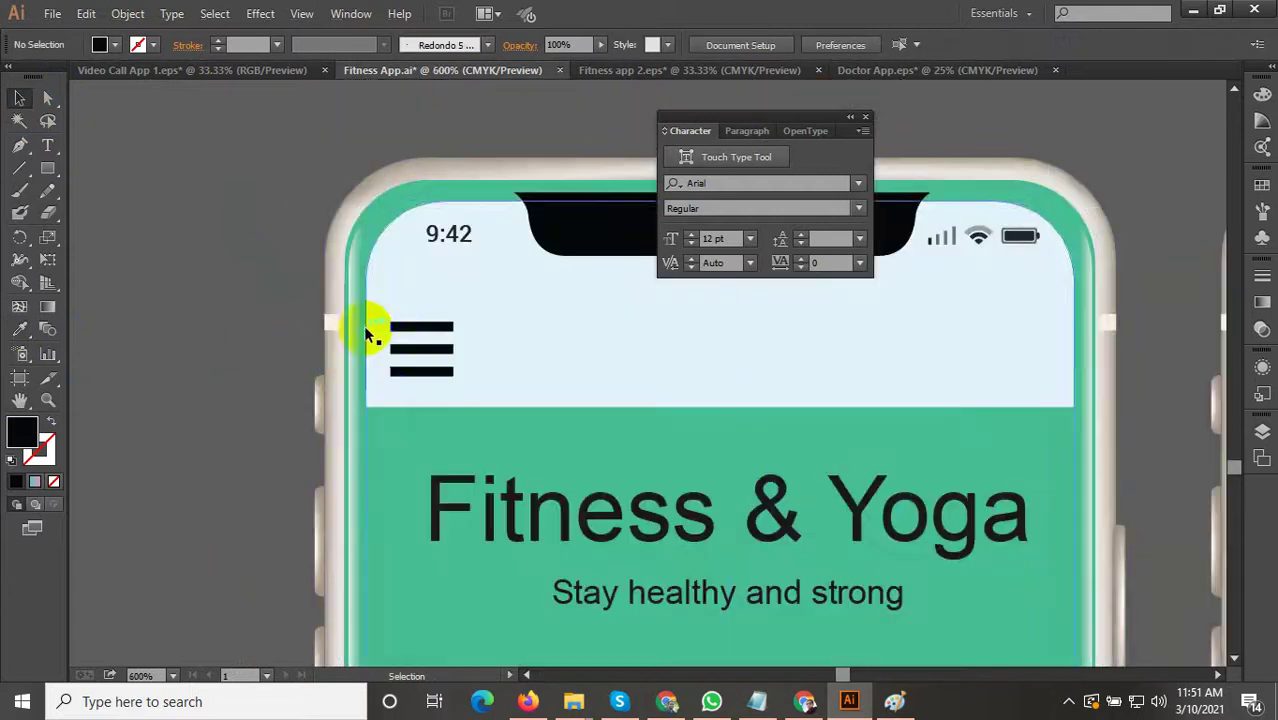
scroll(420, 341, up, 2)
click(428, 322)
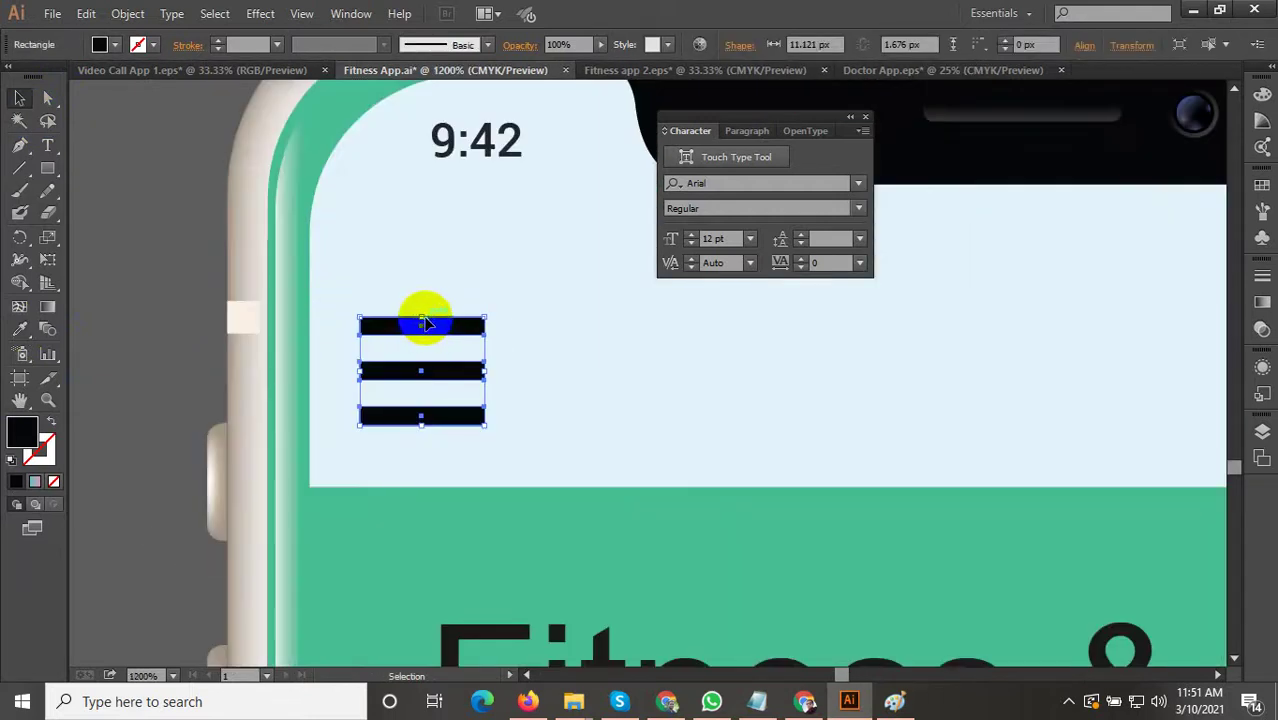
drag(423, 319, 423, 342)
click(293, 367)
scroll(293, 367, down, 2)
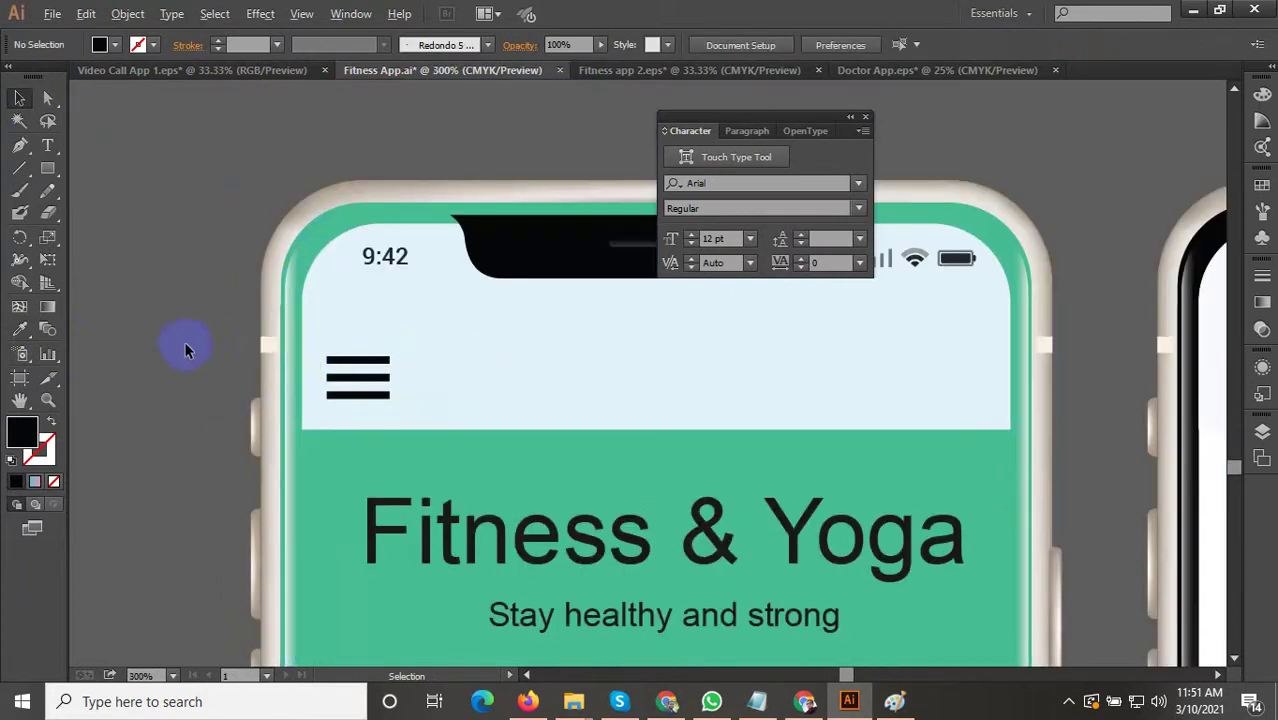
Ungroup the blank second phone mockup and select its screen's clip group.
scroll(185, 345, down, 2)
scroll(381, 367, down, 4)
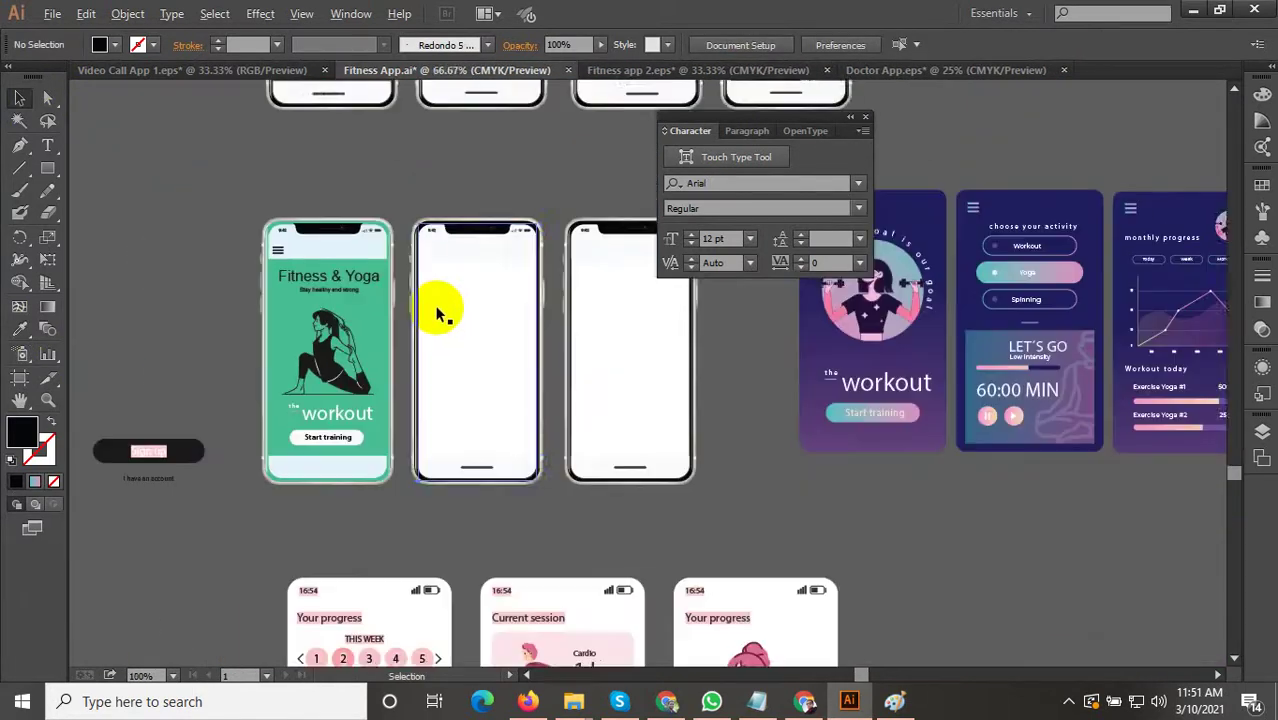
scroll(438, 312, down, 1)
scroll(446, 317, up, 1)
click(446, 320)
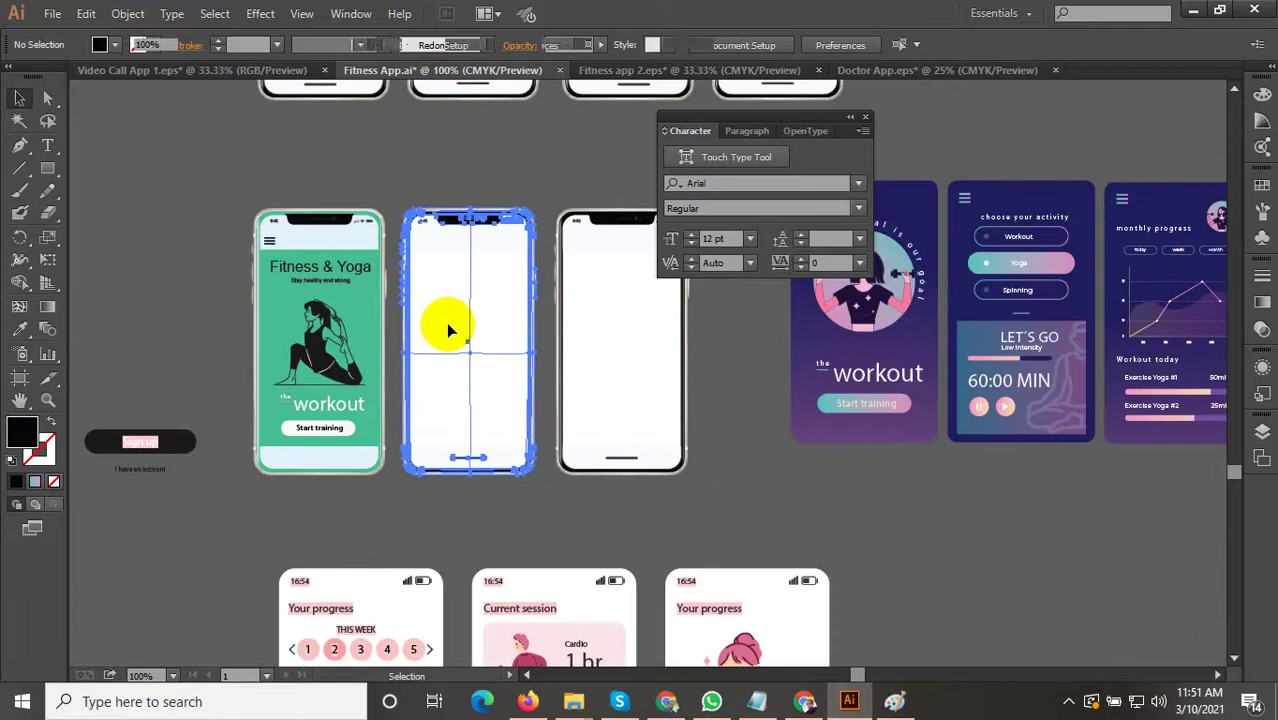
right_click(446, 323)
click(502, 434)
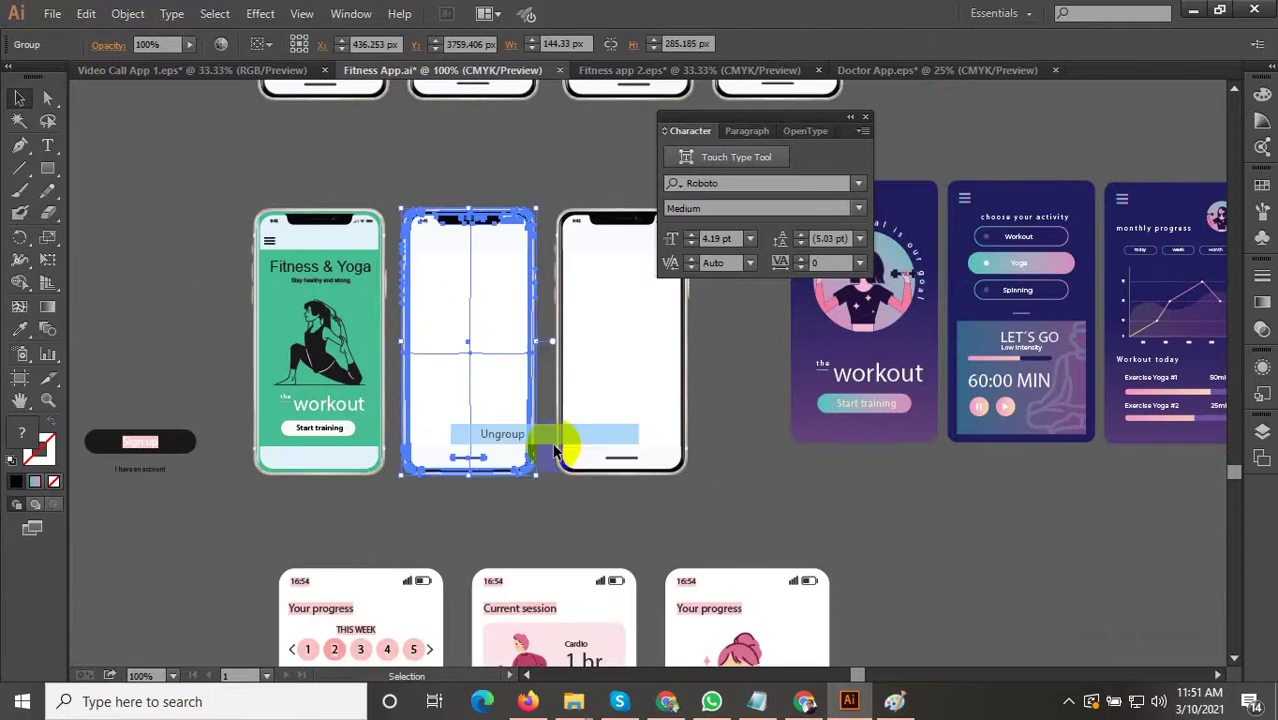
click(500, 360)
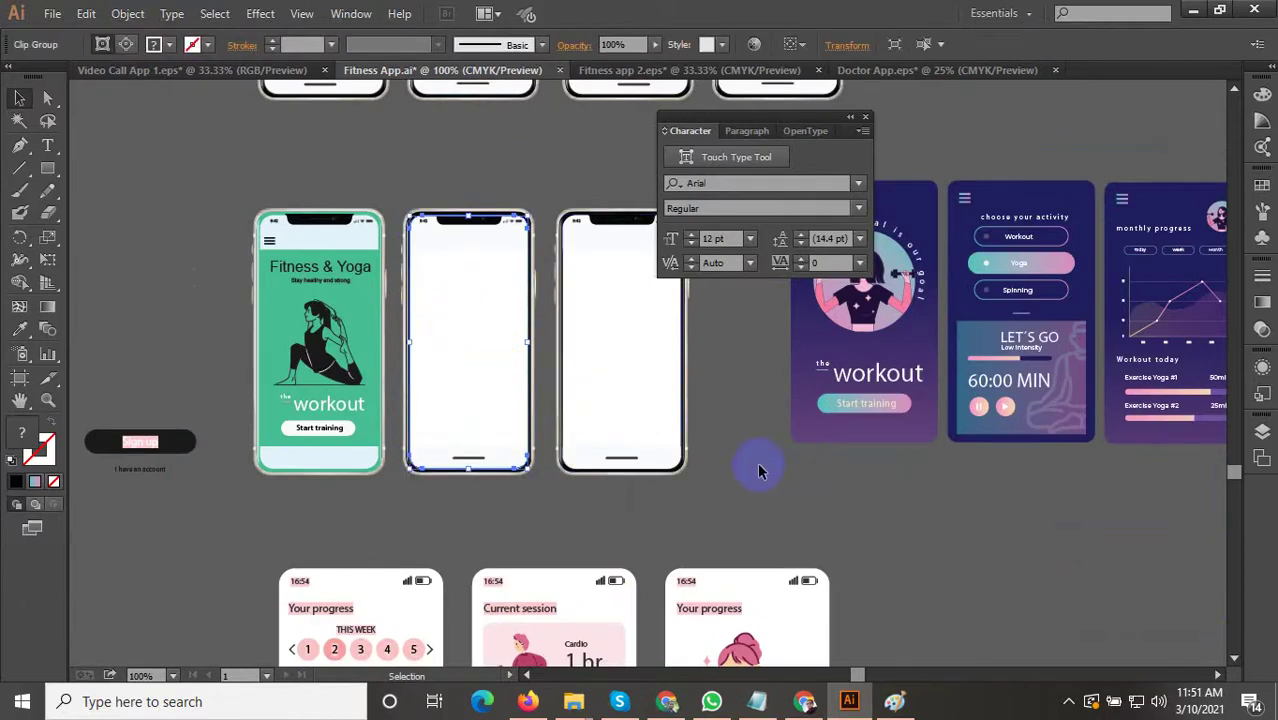
Move the dark home indicator bar from the second phone to the centre of the first phone's lower light blue band.
drag(694, 492, 386, 212)
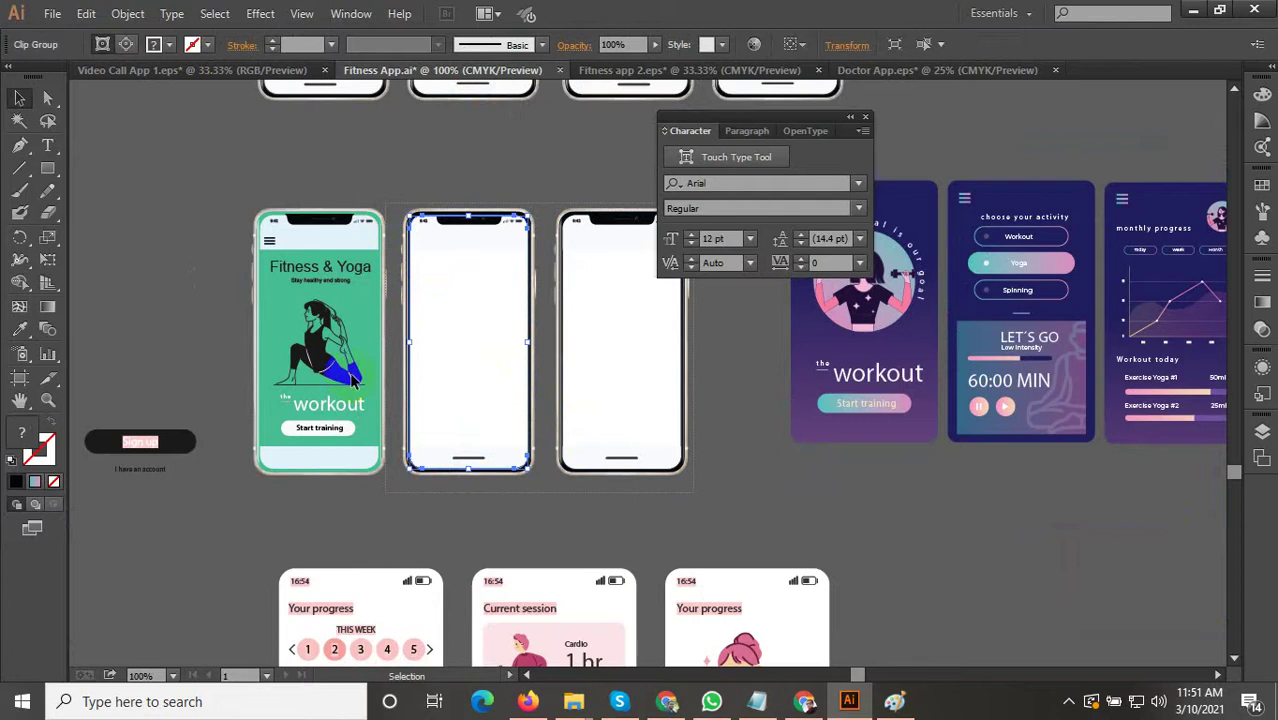
scroll(326, 445, up, 1)
click(342, 512)
drag(300, 466, 300, 431)
scroll(343, 569, up, 1)
click(416, 543)
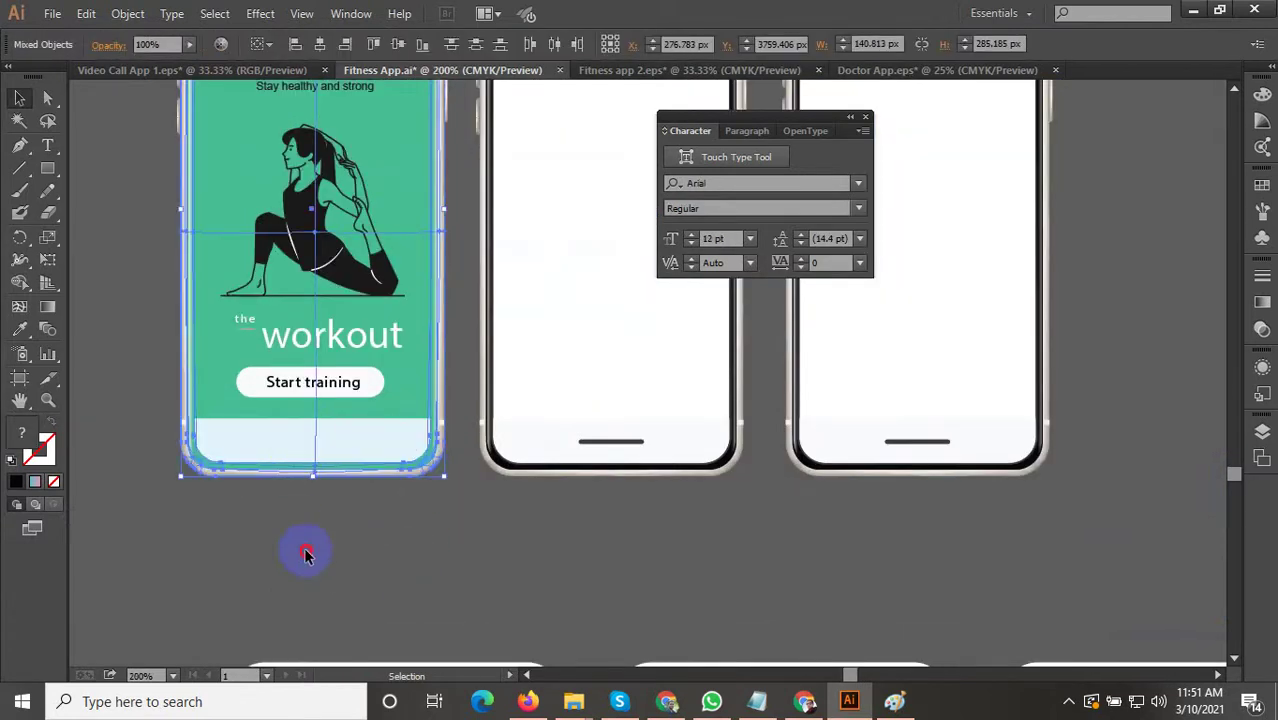
click(305, 548)
click(608, 440)
drag(598, 446, 300, 449)
click(402, 555)
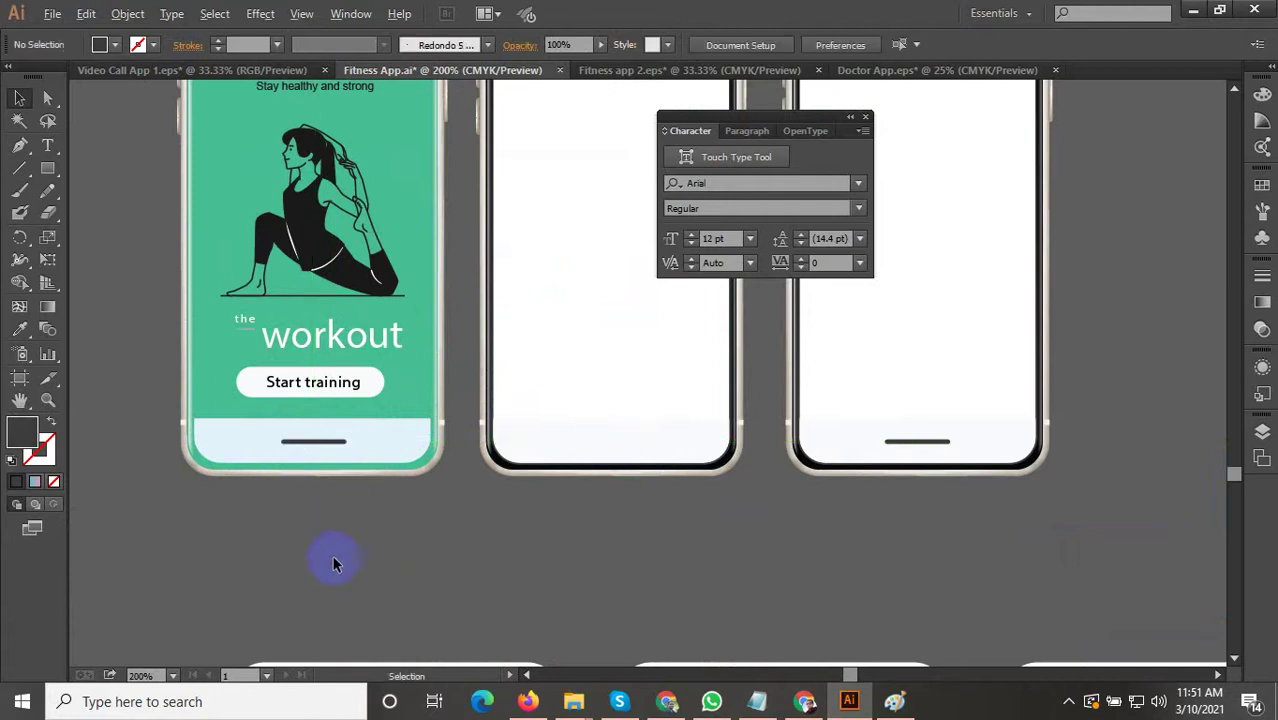
Delete the two blank phone mockups and the leftover pieces beside the Fitness & Yoga phone.
scroll(333, 555, down, 1)
scroll(305, 505, up, 2)
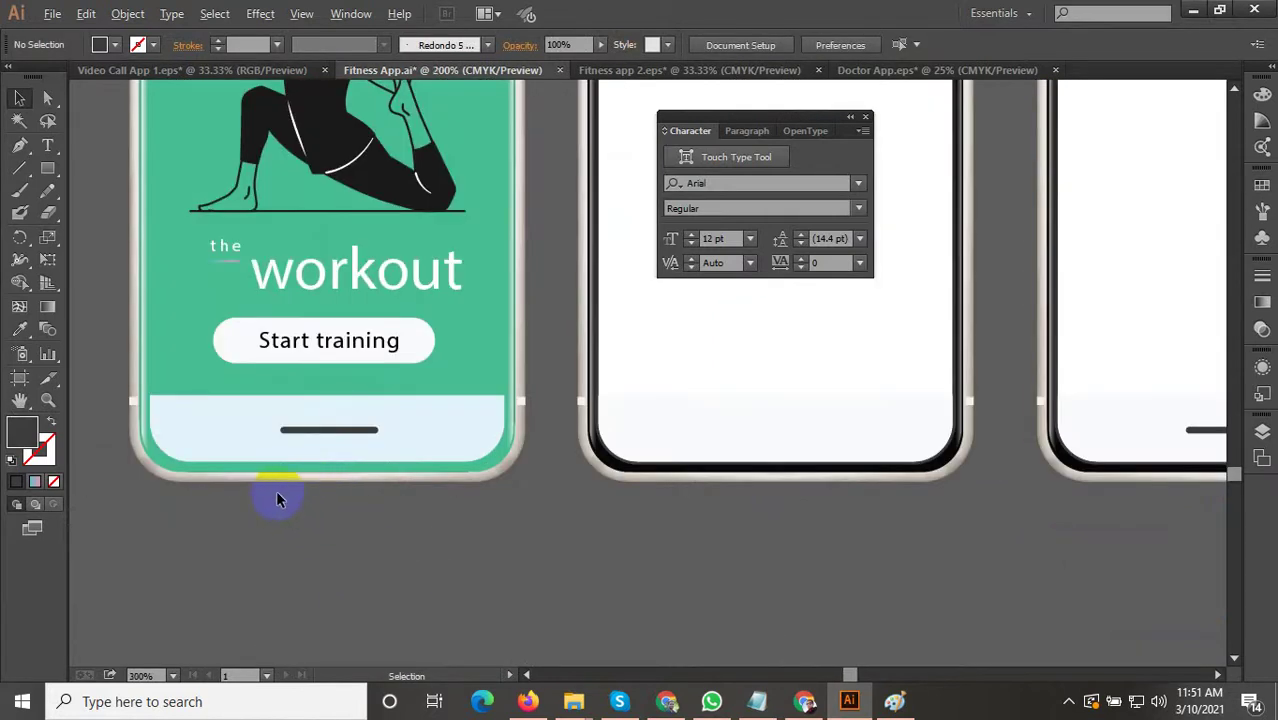
scroll(277, 492, down, 3)
drag(700, 512, 388, 204)
key(Delete)
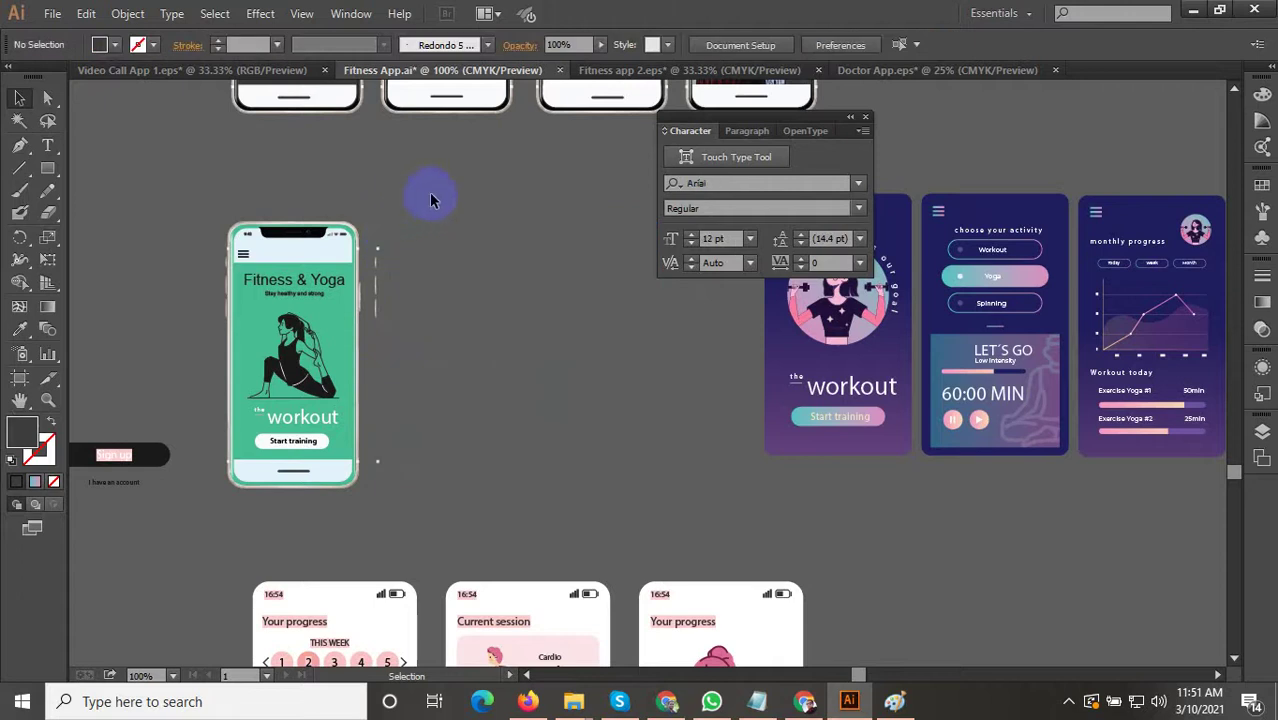
drag(365, 508, 366, 507)
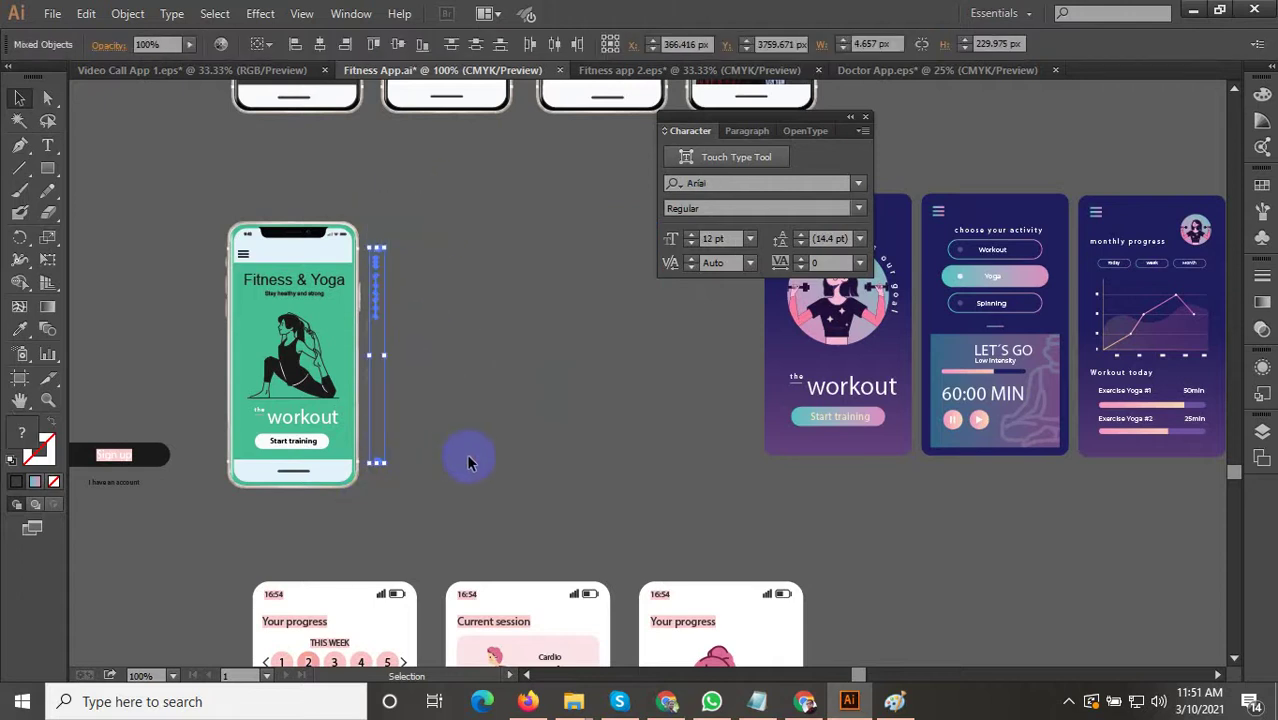
key(Delete)
Group all parts of the Fitness & Yoga phone and place a horizontally aligned copy beside it, offset about 163 px.
drag(455, 482, 220, 225)
right_click(250, 240)
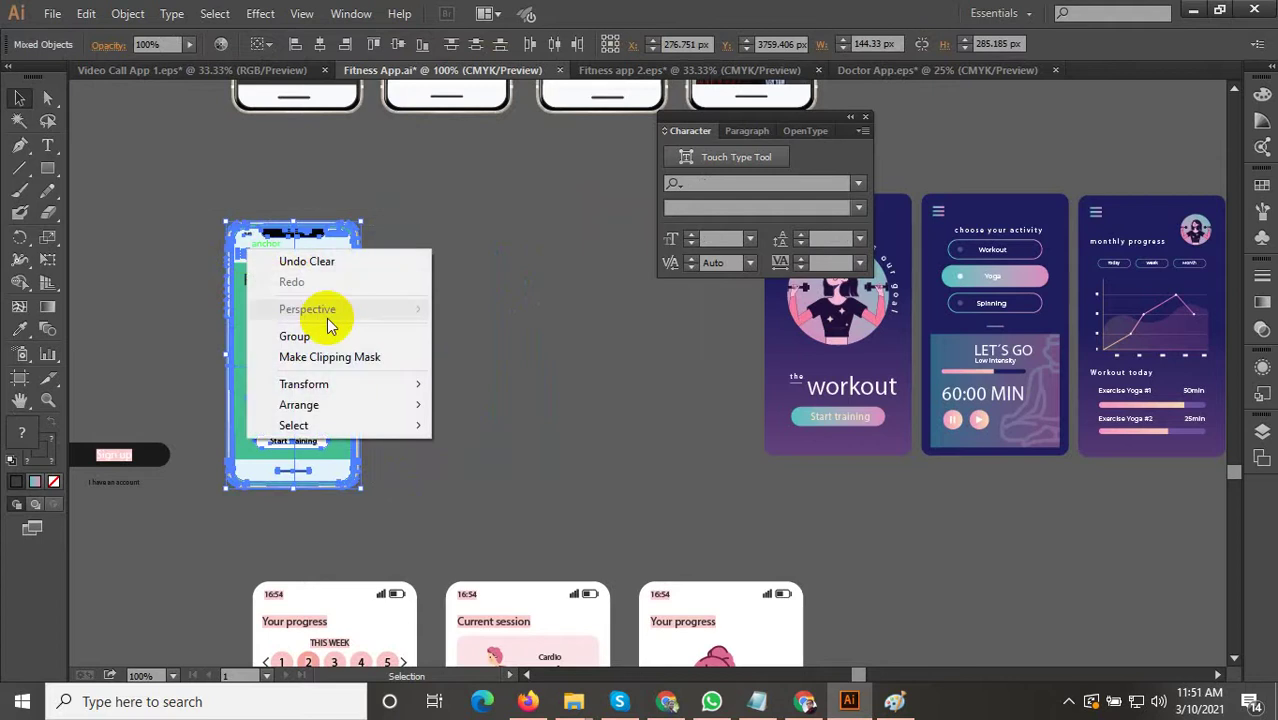
click(320, 322)
click(300, 262)
drag(300, 262, 452, 262)
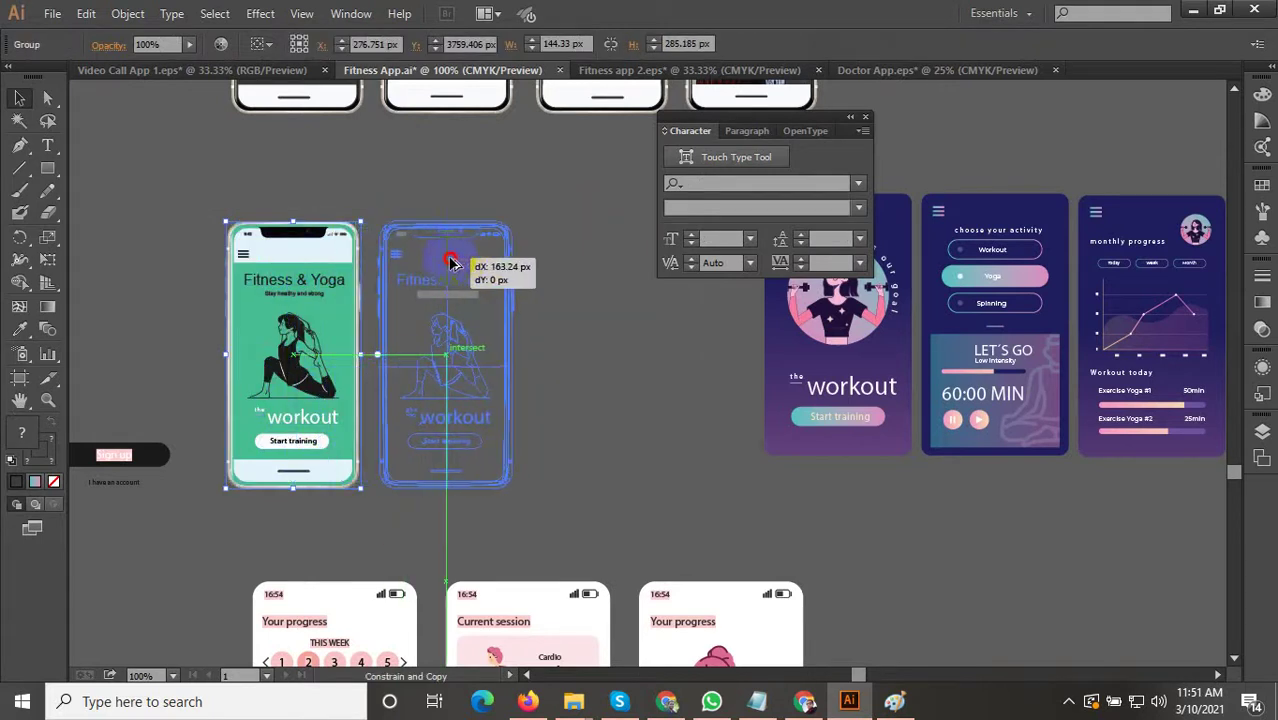
drag(569, 282, 566, 283)
click(521, 296)
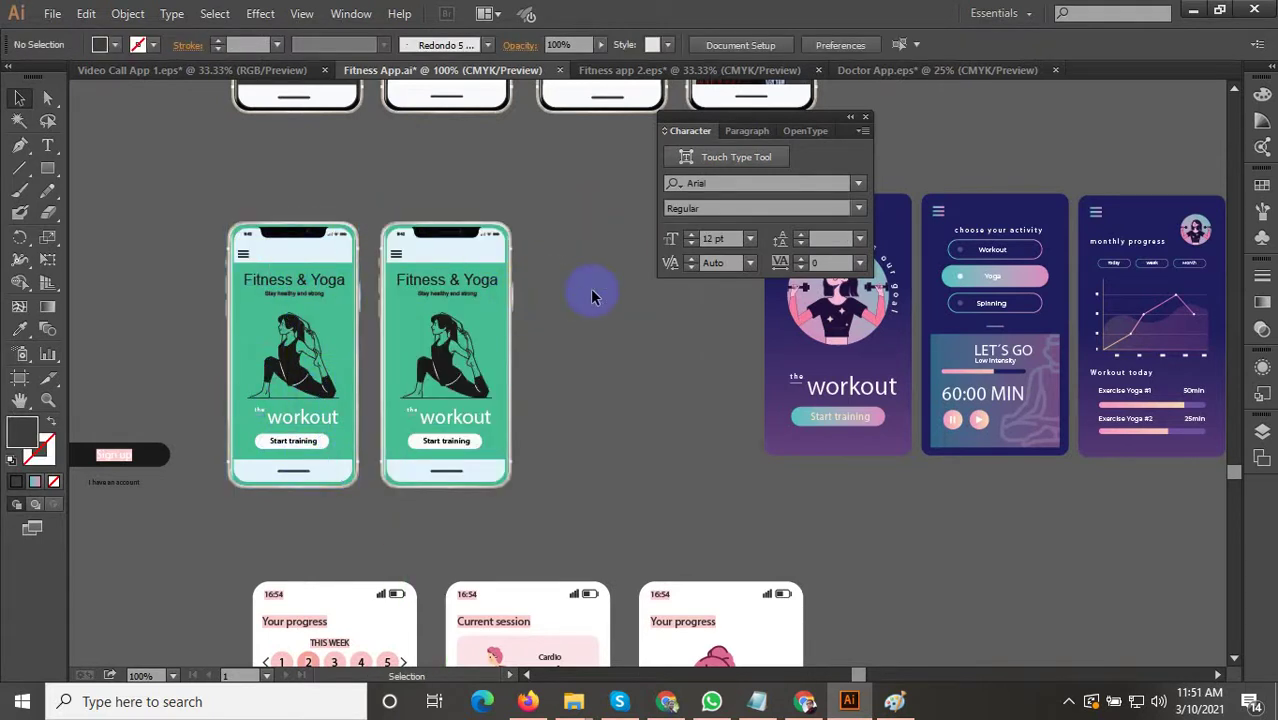
Move the Current session screen out of its row to the far side of the Congratulations screen.
scroll(594, 318, down, 1)
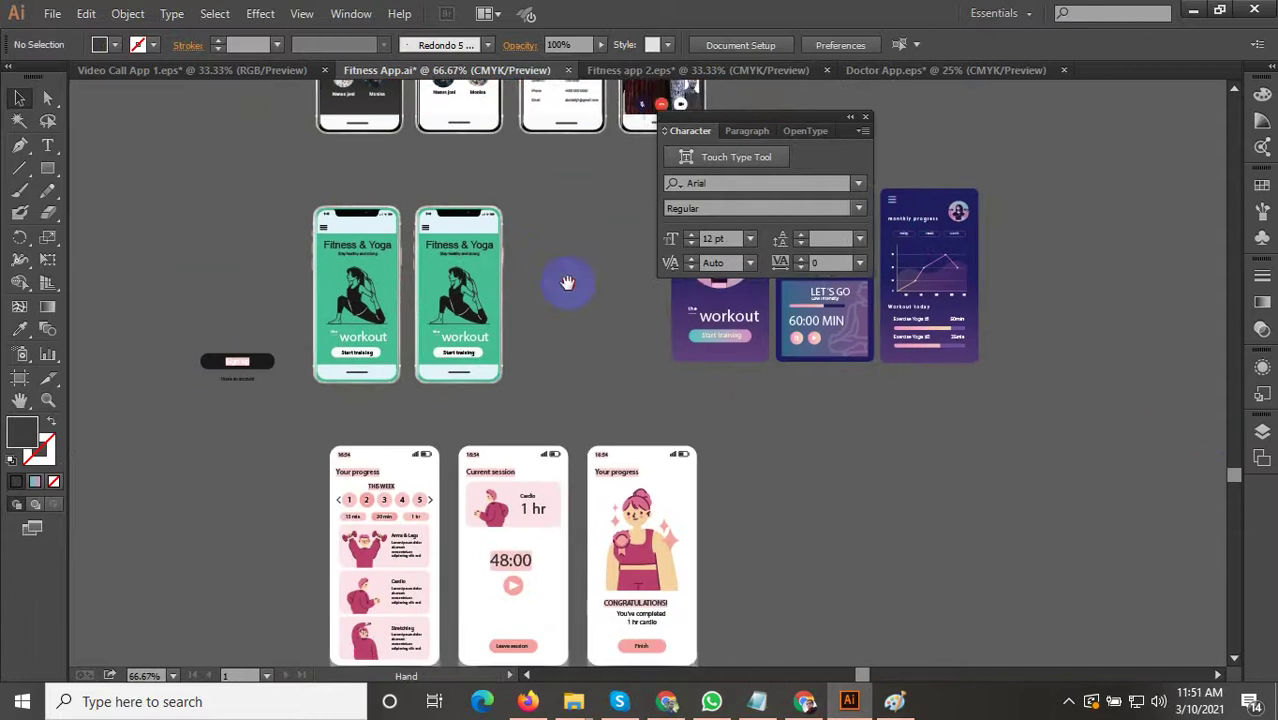
drag(579, 332, 573, 268)
scroll(514, 479, up, 2)
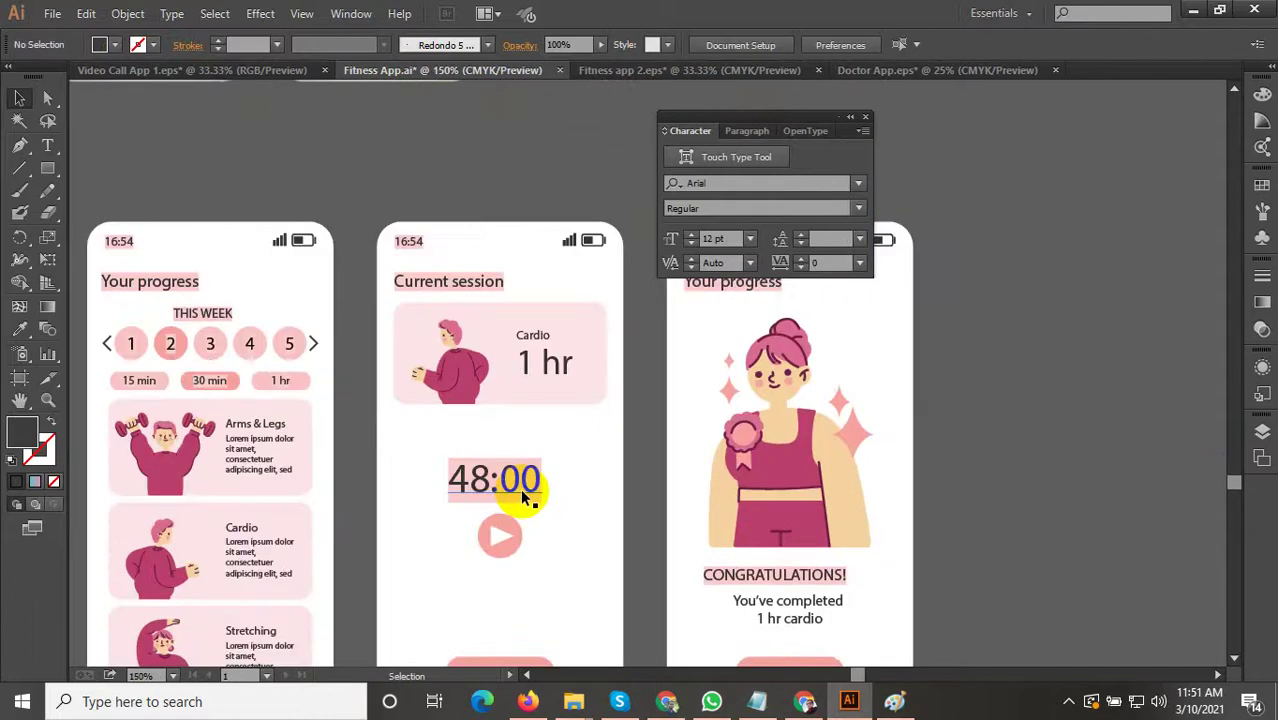
scroll(522, 491, down, 1)
click(485, 383)
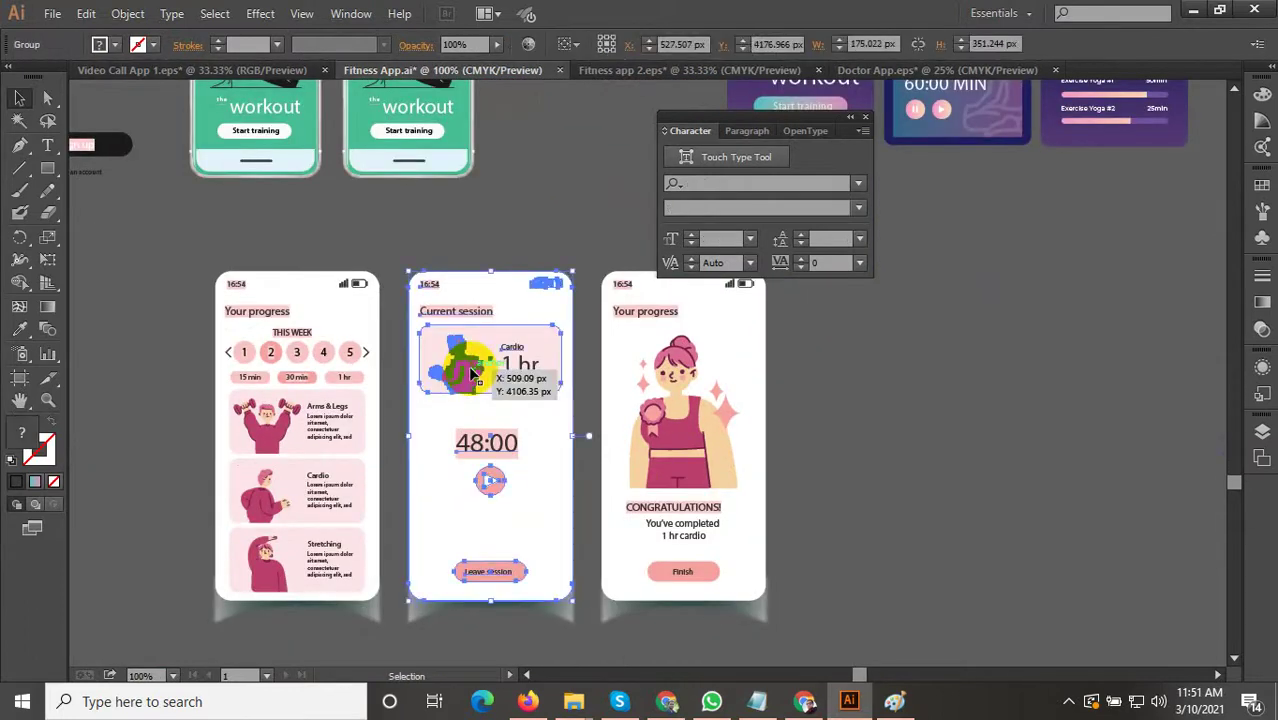
scroll(472, 365, down, 1)
drag(462, 368, 727, 365)
click(787, 365)
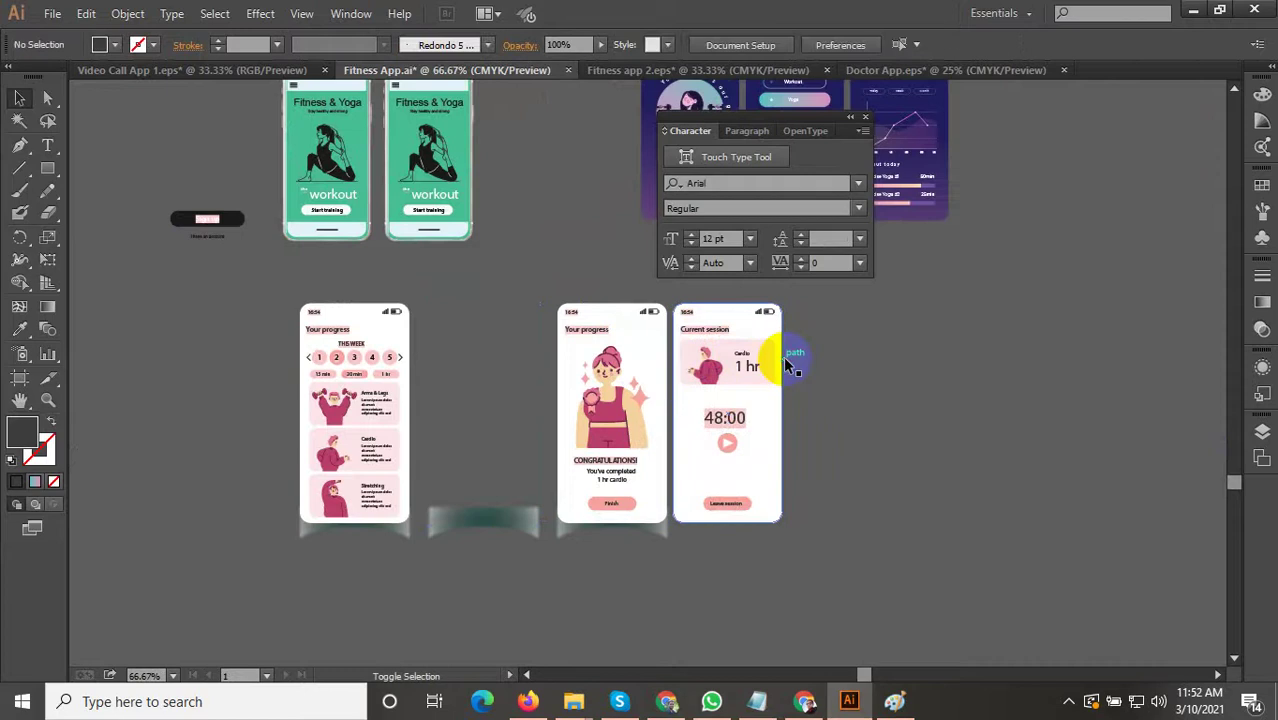
Shift the Current session screen slightly farther from the Congratulations screen and ungroup it.
scroll(670, 378, up, 2)
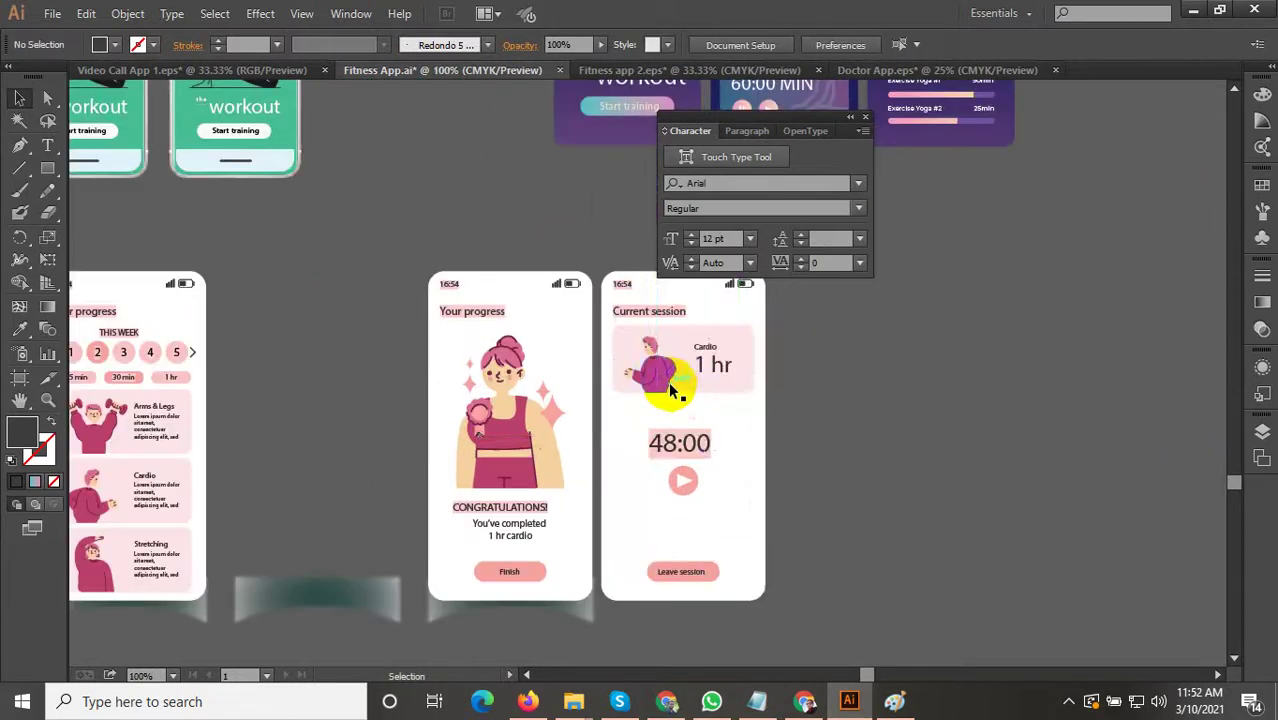
drag(664, 386, 726, 385)
right_click(748, 382)
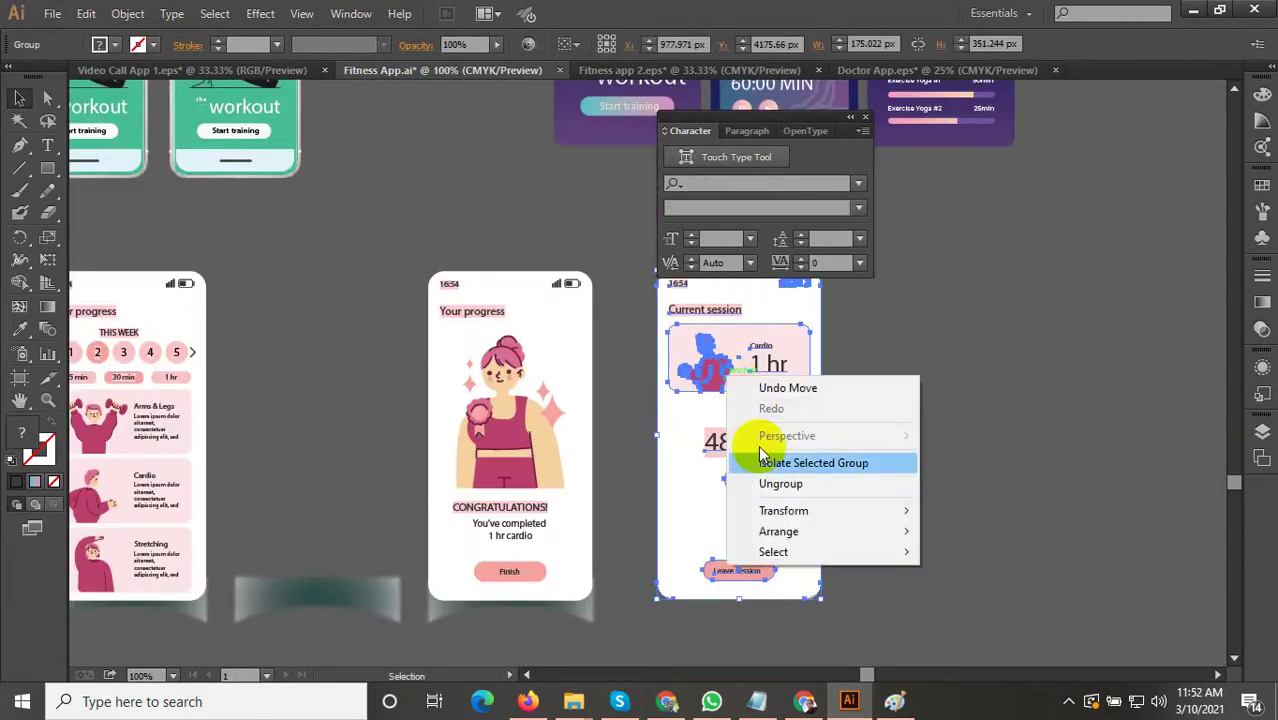
click(780, 484)
click(829, 374)
Move the Current session heading, cardio card, 48:00 timer, play button and Leave session button beside the second green phone.
scroll(828, 374, up, 1)
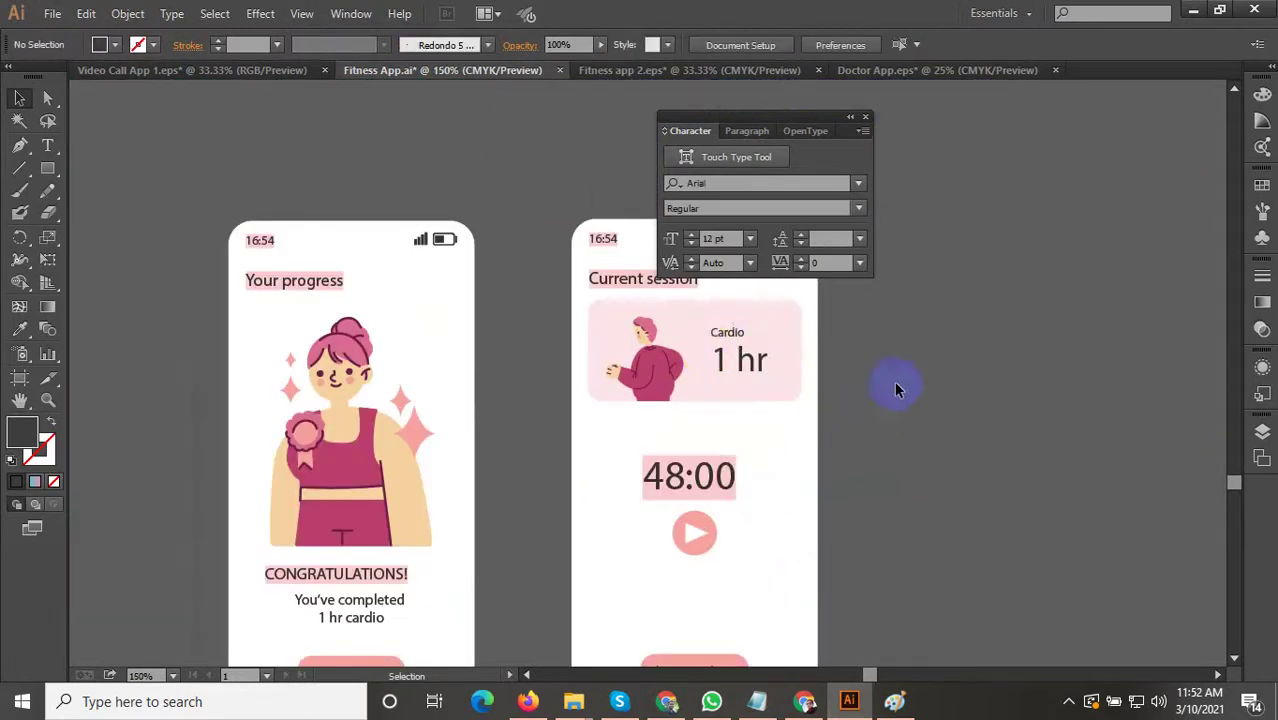
click(615, 337)
drag(787, 342, 576, 314)
scroll(578, 314, down, 1)
click(575, 318)
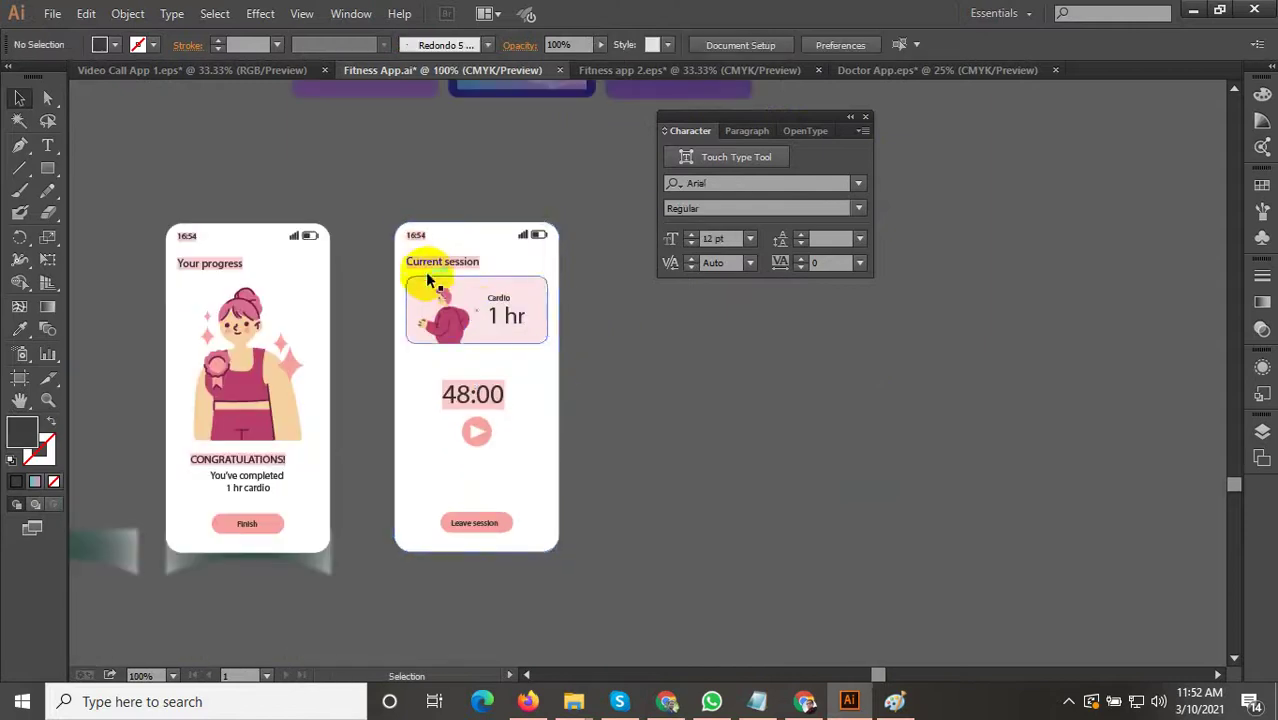
click(428, 270)
click(430, 262)
shift+click(451, 294)
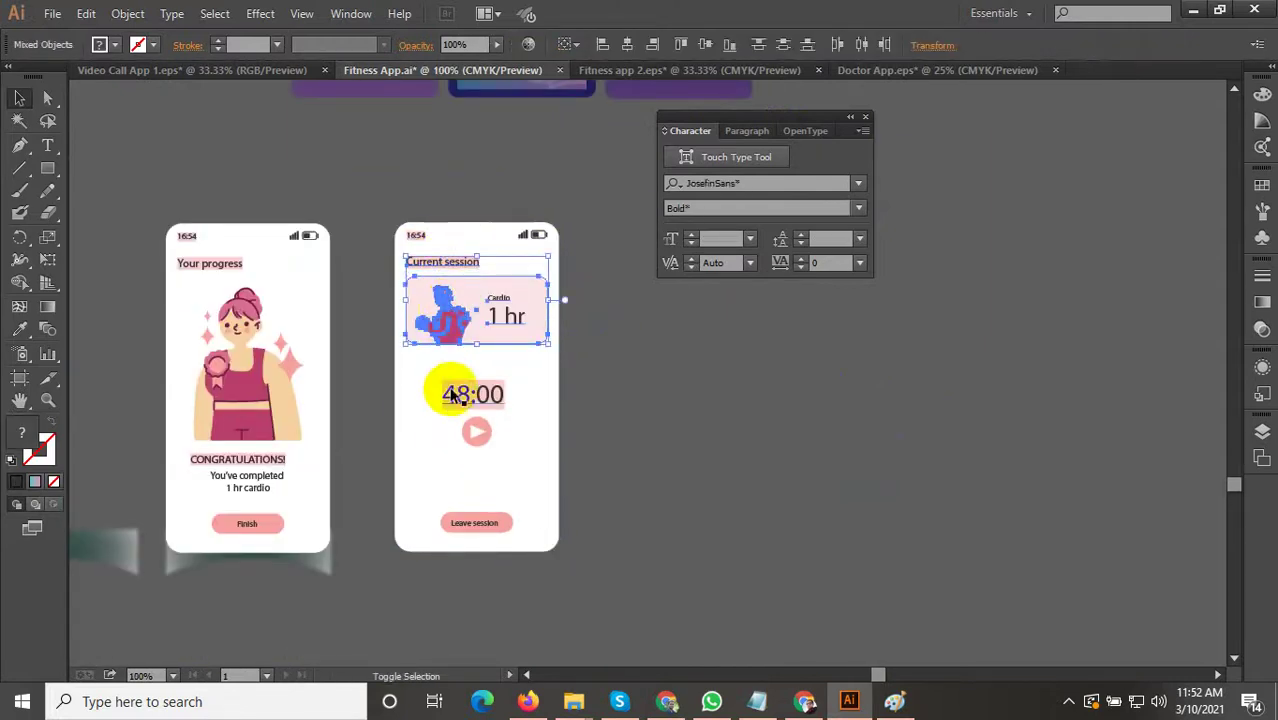
shift+click(476, 430)
shift+click(465, 527)
scroll(470, 520, up, 3)
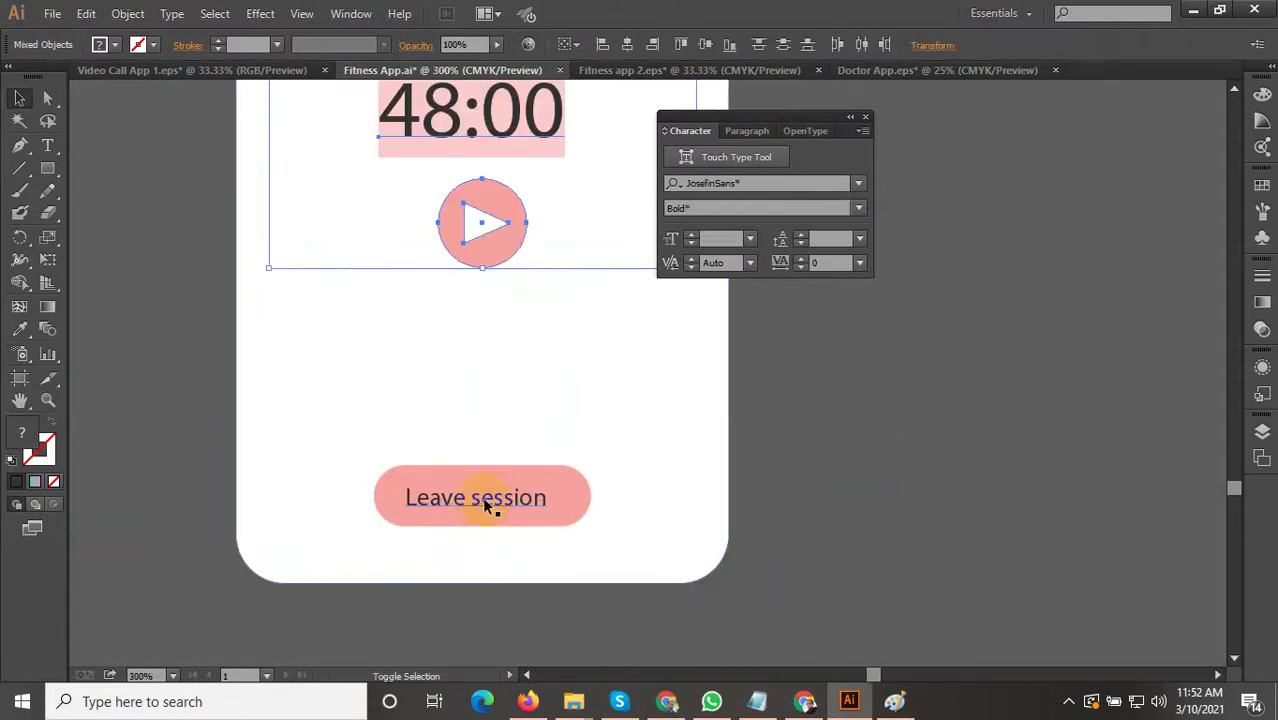
scroll(580, 515, down, 5)
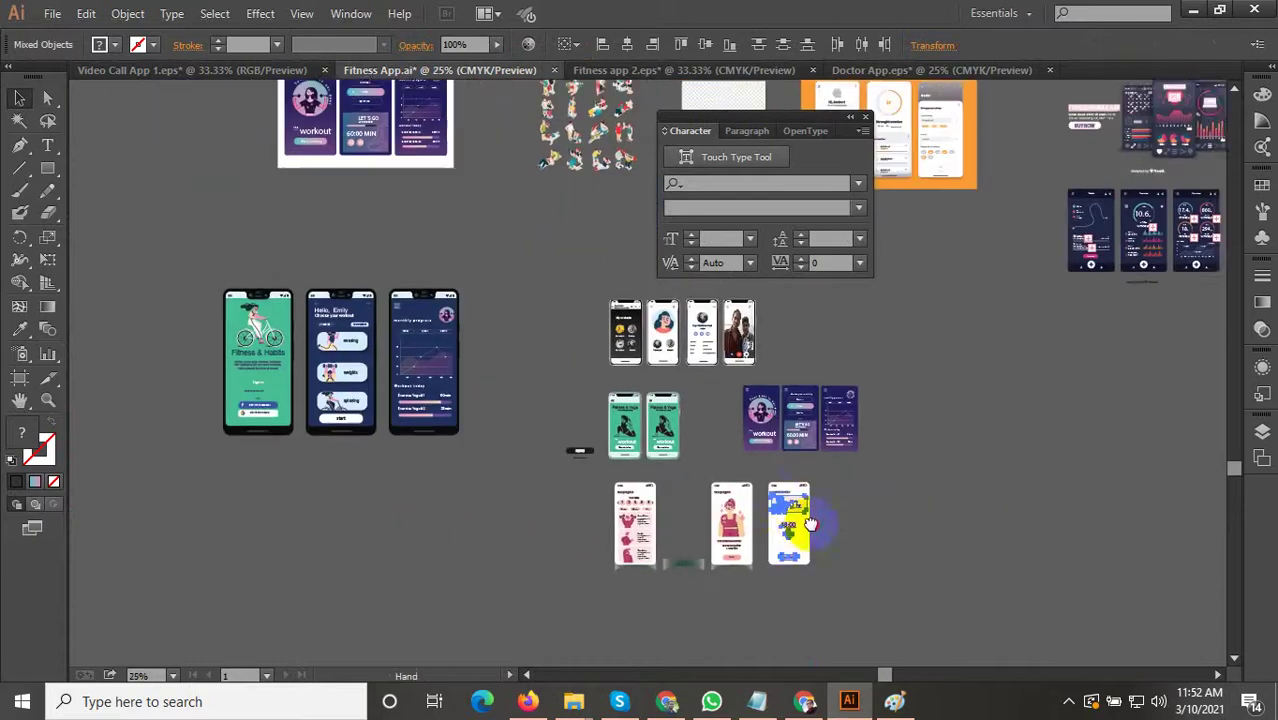
drag(797, 515, 716, 418)
Scale the moved Current session elements down slightly so they fit the phone screen's width.
scroll(716, 418, up, 4)
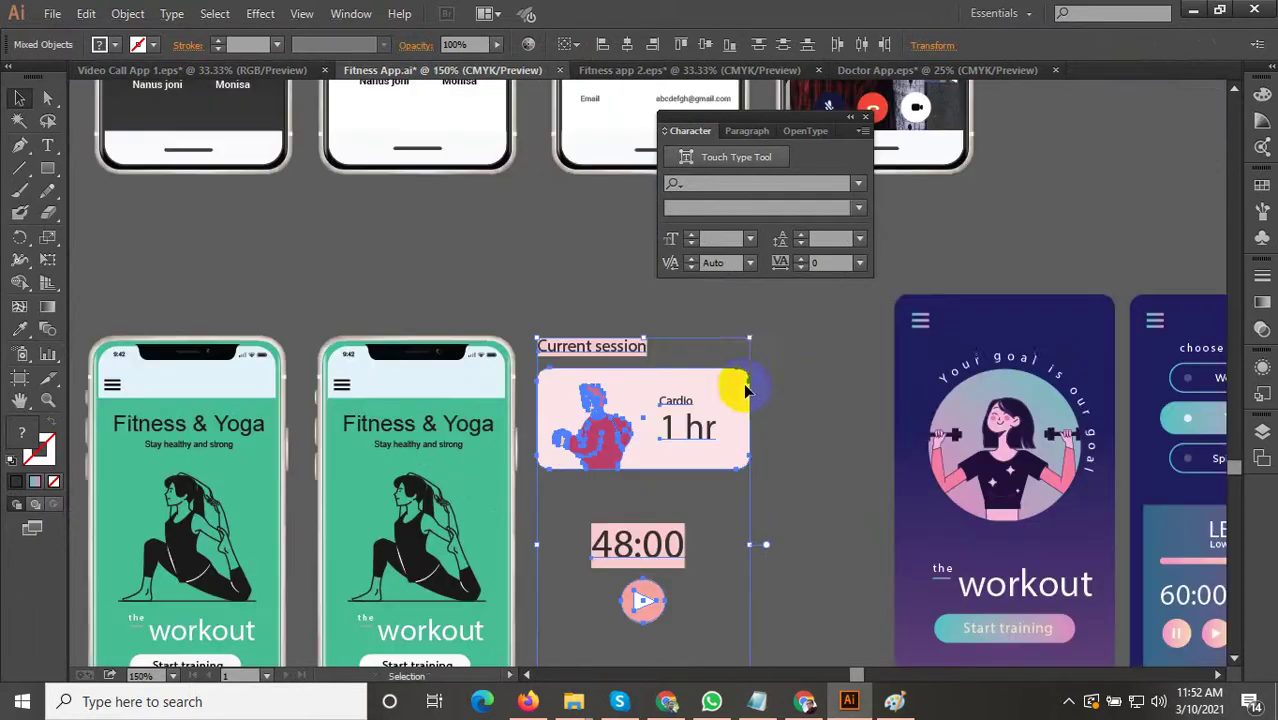
drag(752, 338, 741, 371)
drag(802, 388, 832, 322)
click(858, 370)
Ungroup the second Fitness & Yoga phone mockup.
scroll(846, 376, down, 1)
scroll(842, 374, down, 1)
click(598, 360)
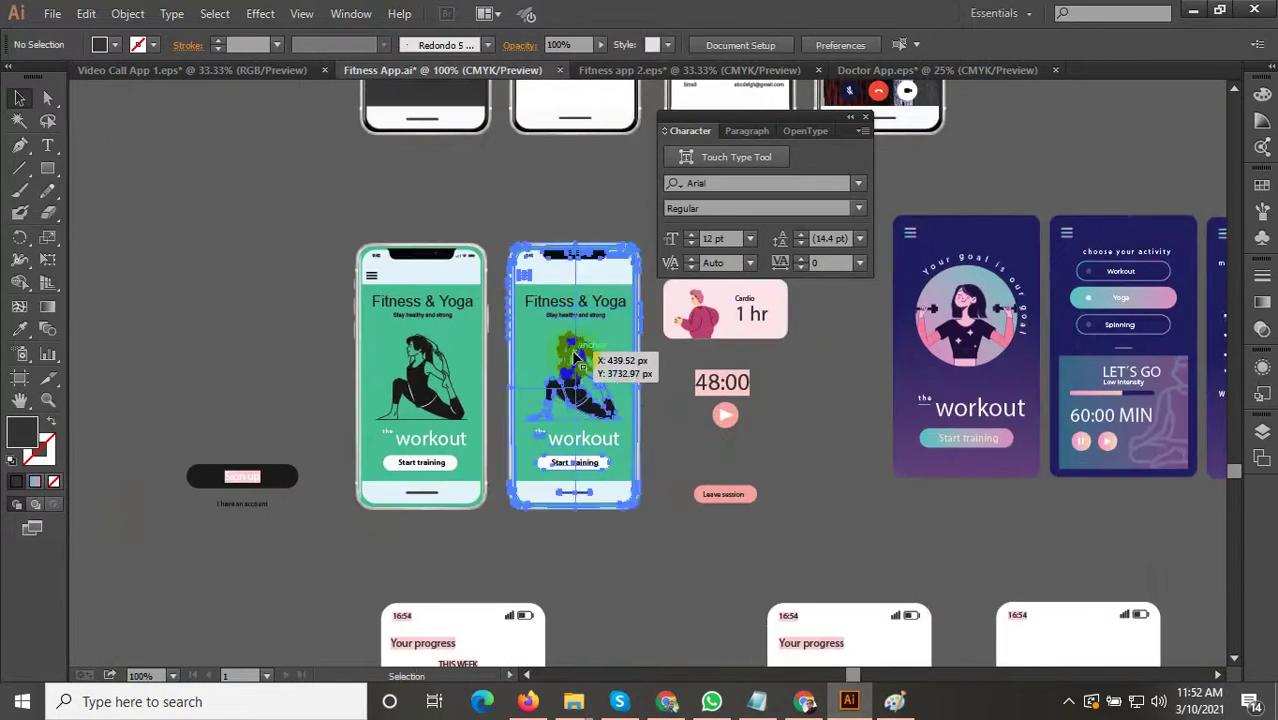
right_click(578, 358)
click(630, 461)
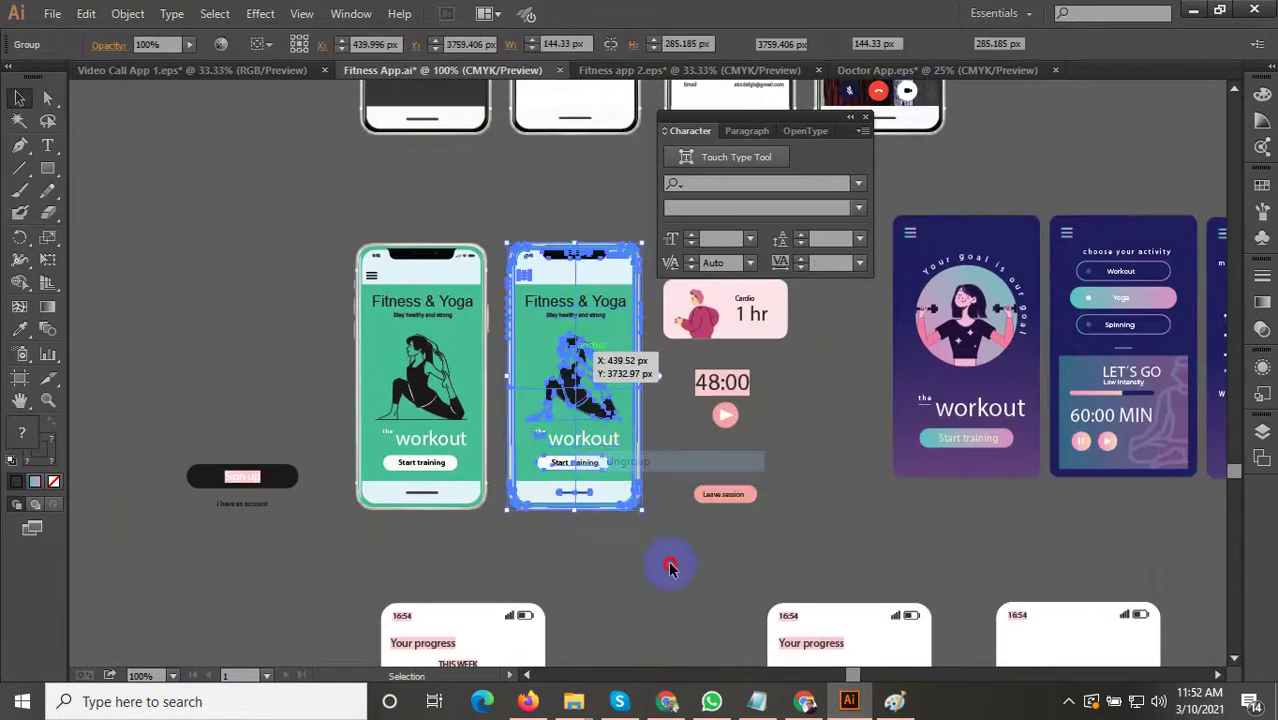
click(670, 564)
scroll(672, 453, up, 2)
Delete the yoga figure, workout text, Start training button and Fitness & Yoga headings from the second phone.
click(401, 358)
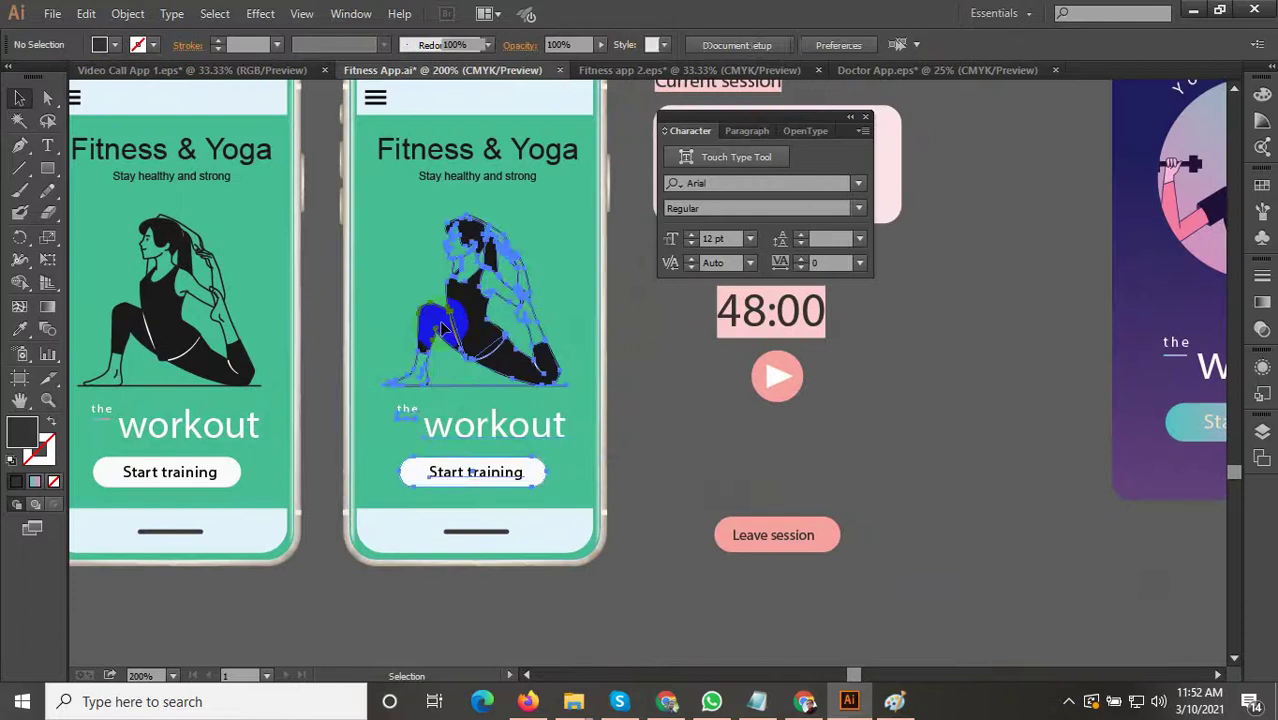
scroll(447, 361, down, 1)
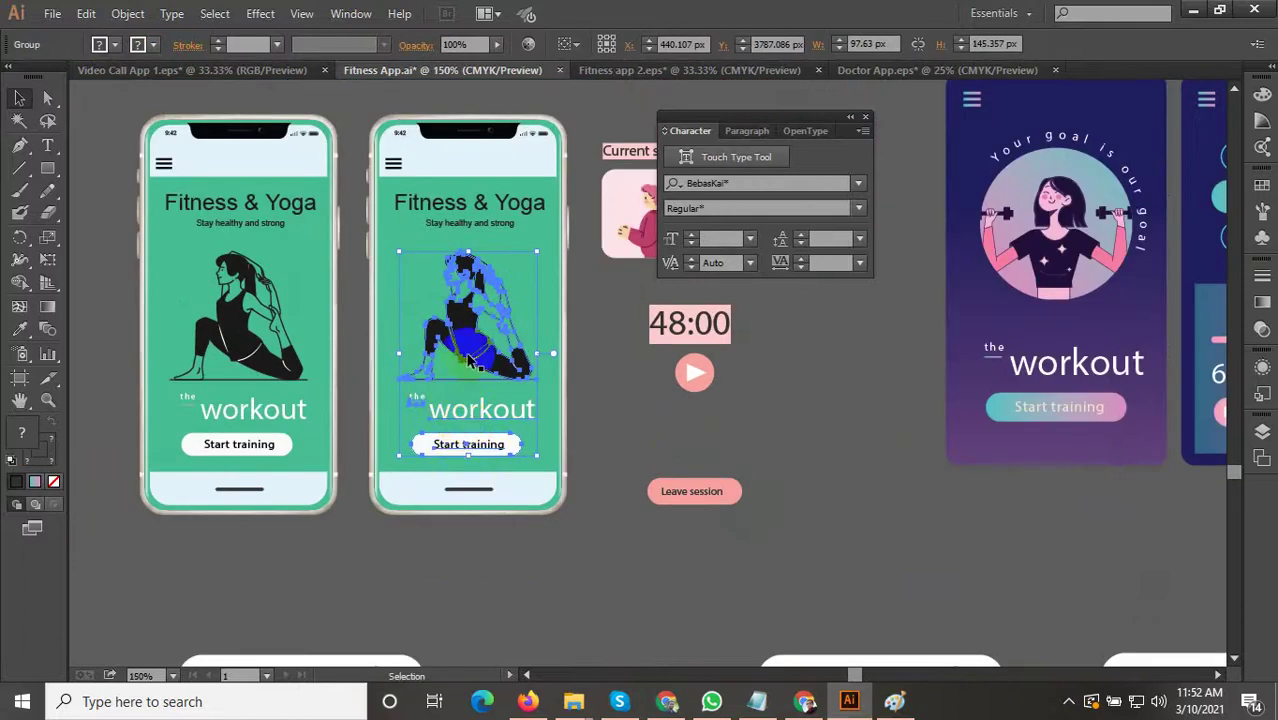
key(Delete)
click(470, 224)
key(Delete)
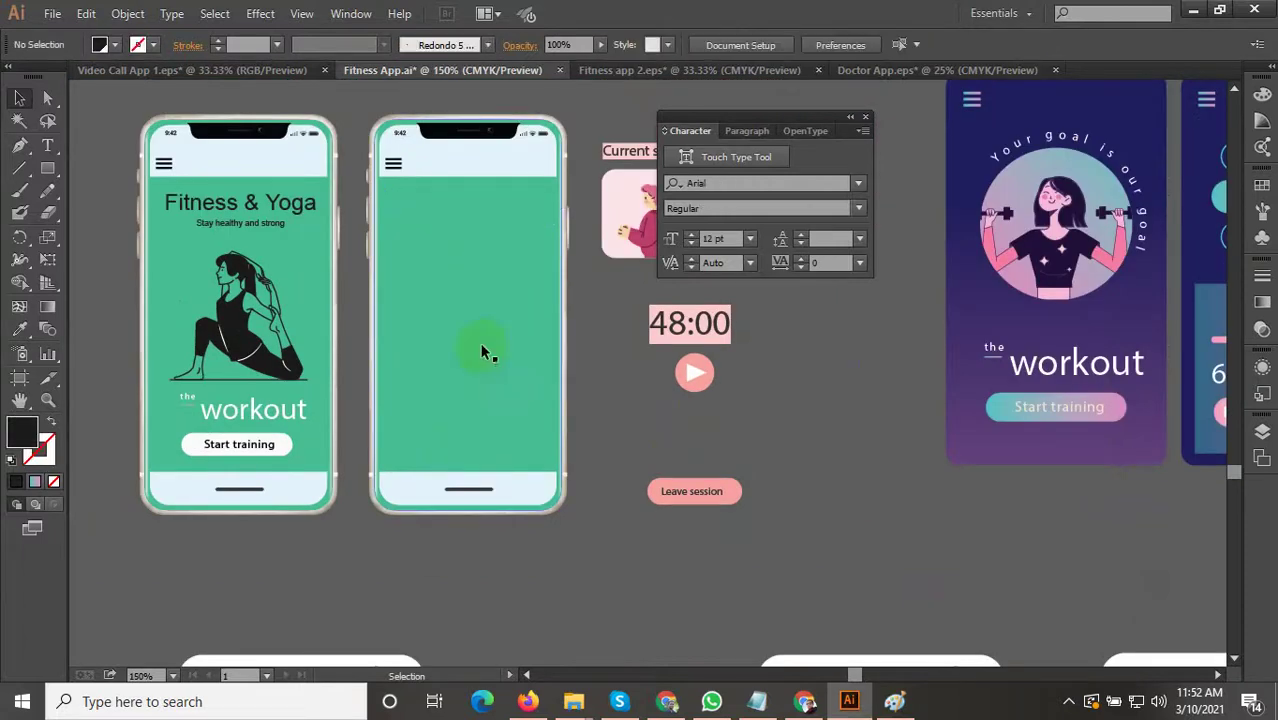
drag(560, 409, 648, 428)
key(space)
drag(648, 428, 577, 480)
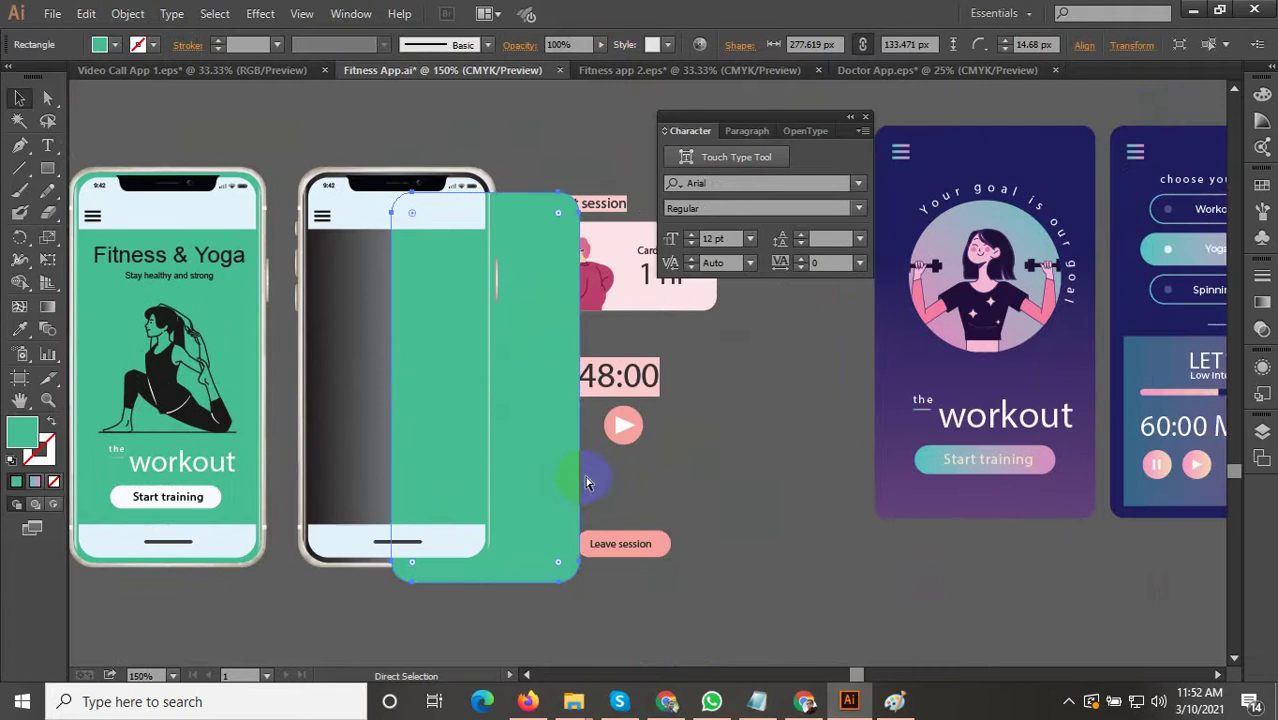
key(ctrl+z)
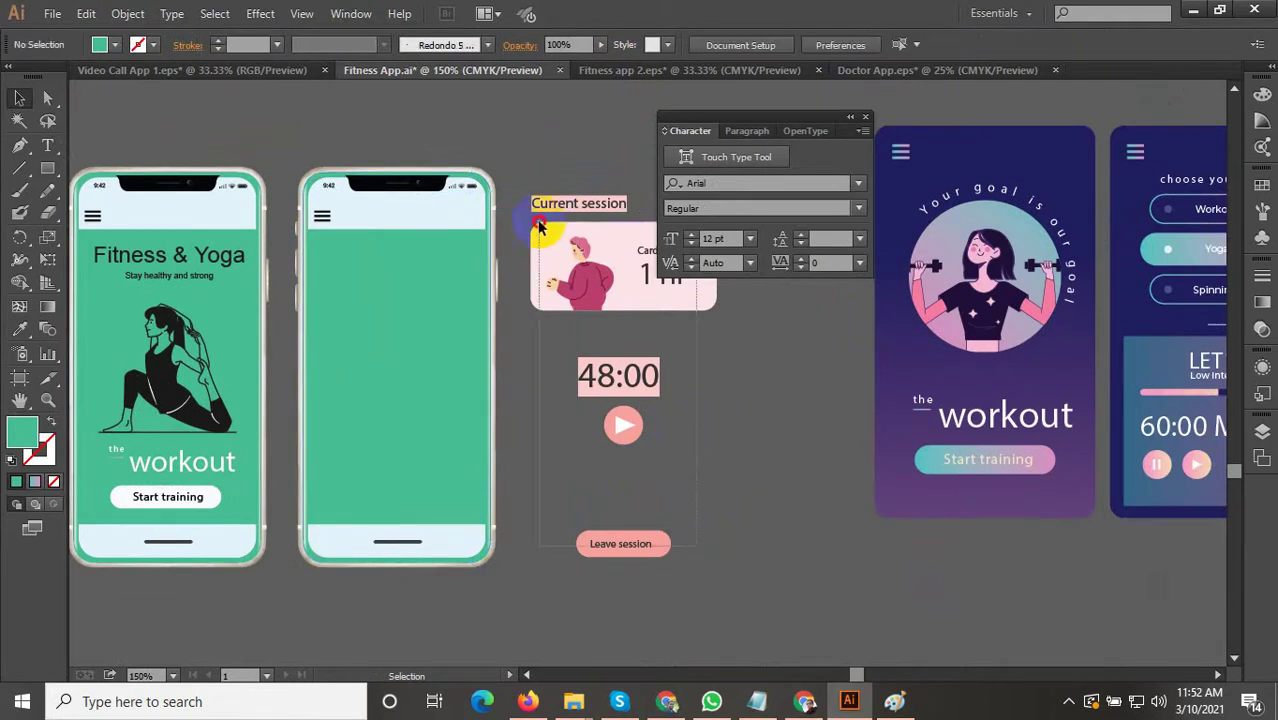
Select the Current session heading, cardio card, 48:00 timer and play button, leaving out the Leave session button.
click(537, 201)
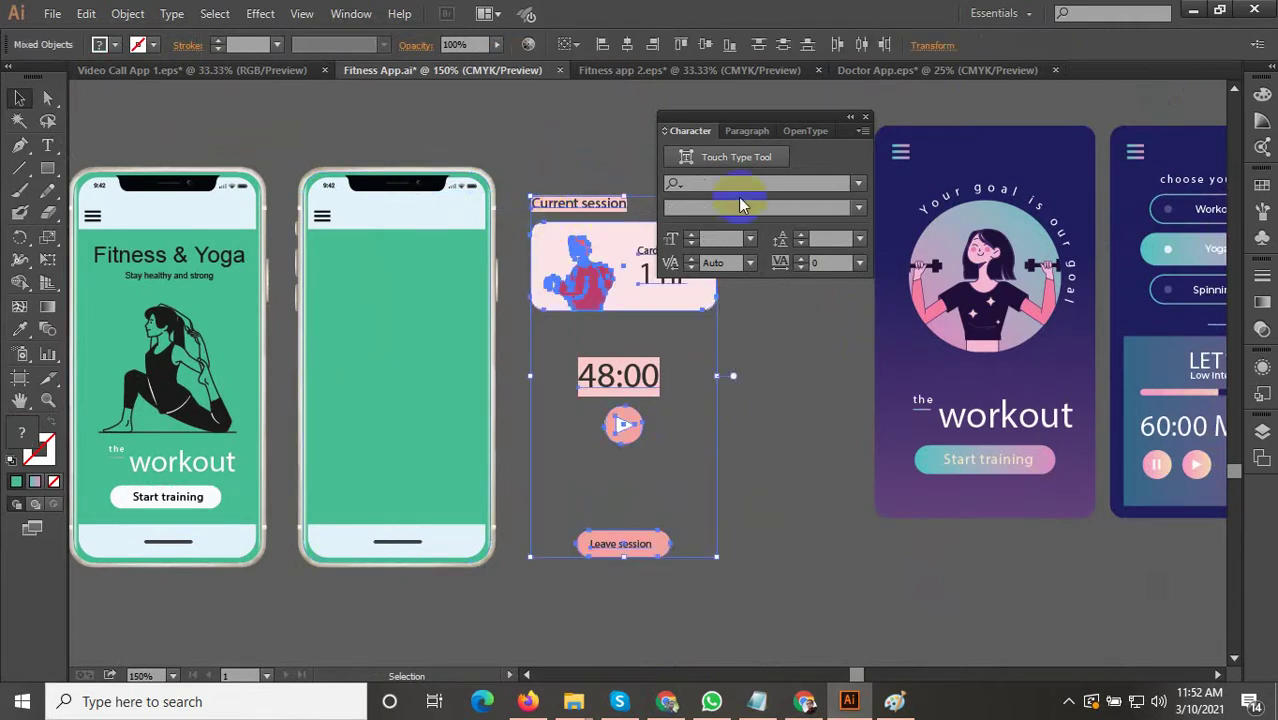
click(778, 340)
click(572, 228)
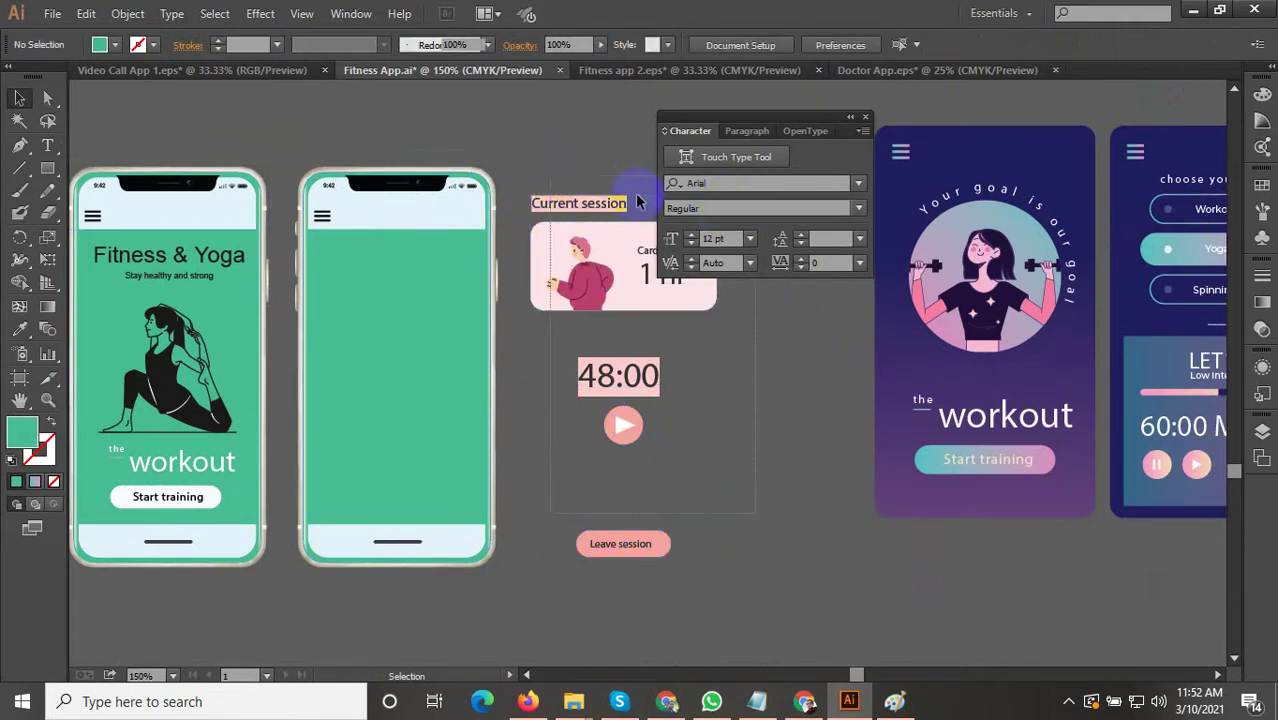
Try the Alex font on the selected Current session texts and undo it.
click(720, 184)
text(a)
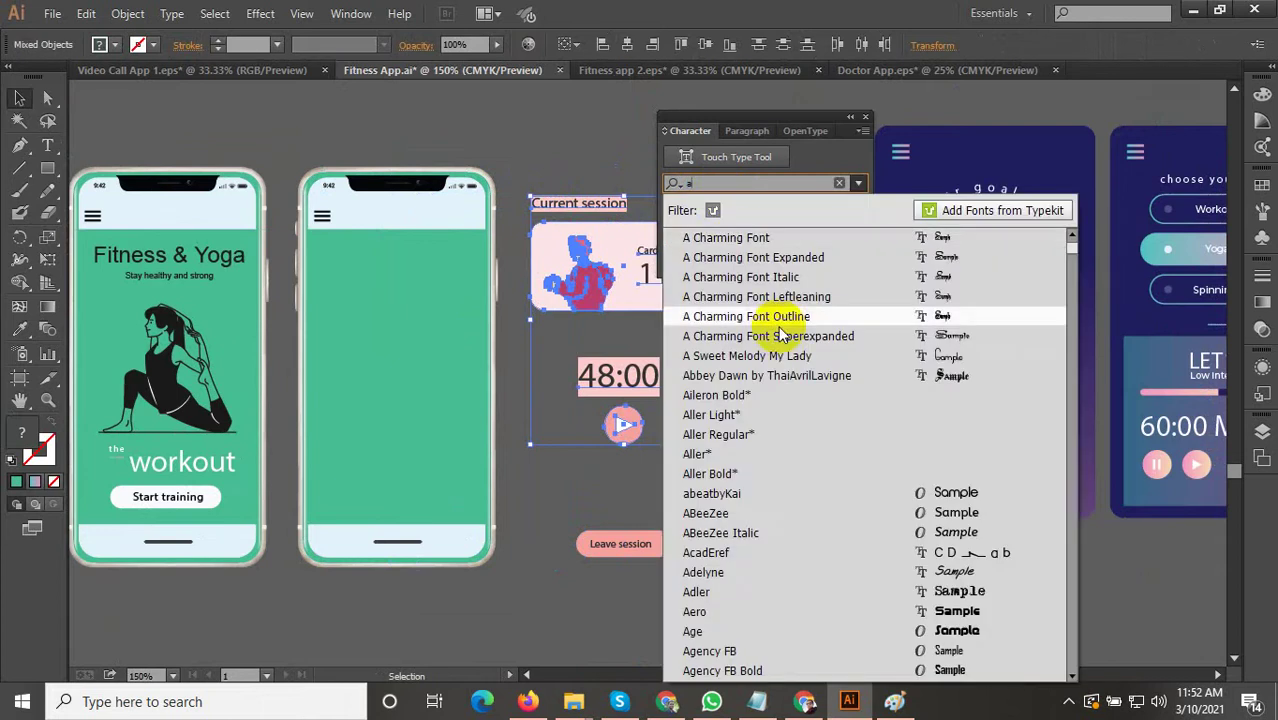
scroll(794, 503, down, 3)
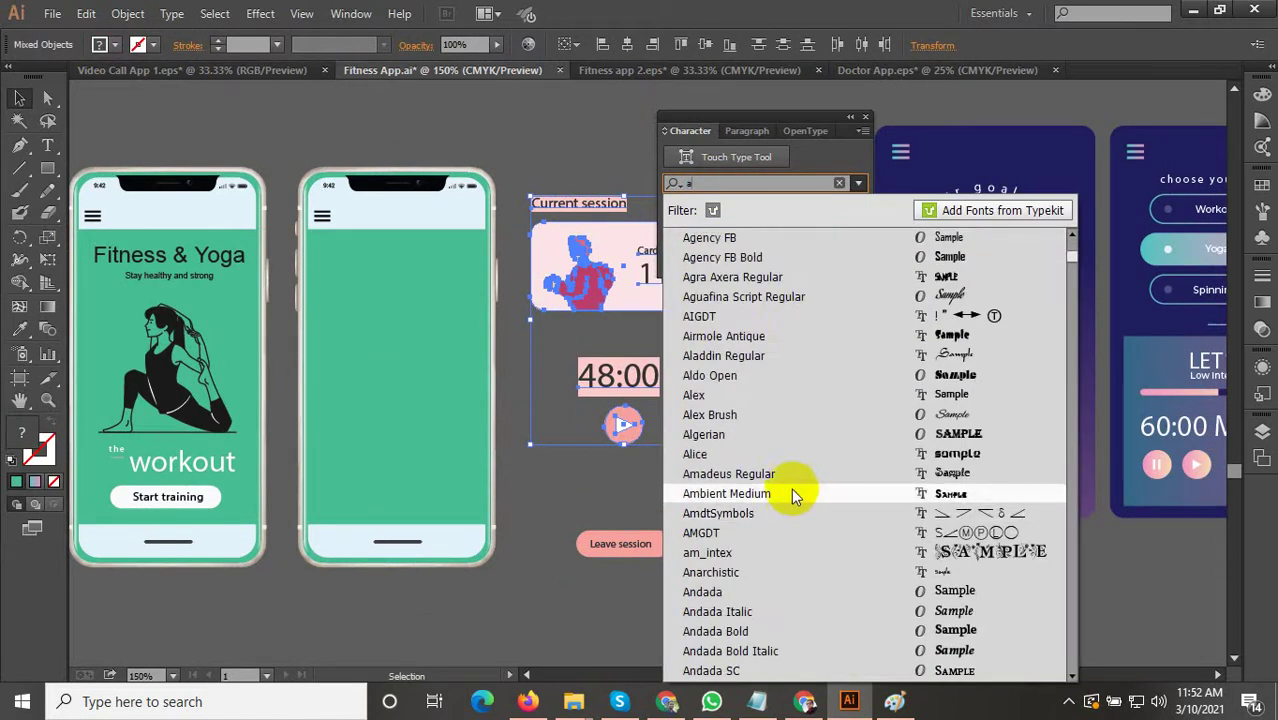
scroll(786, 480, down, 1)
scroll(780, 470, down, 12)
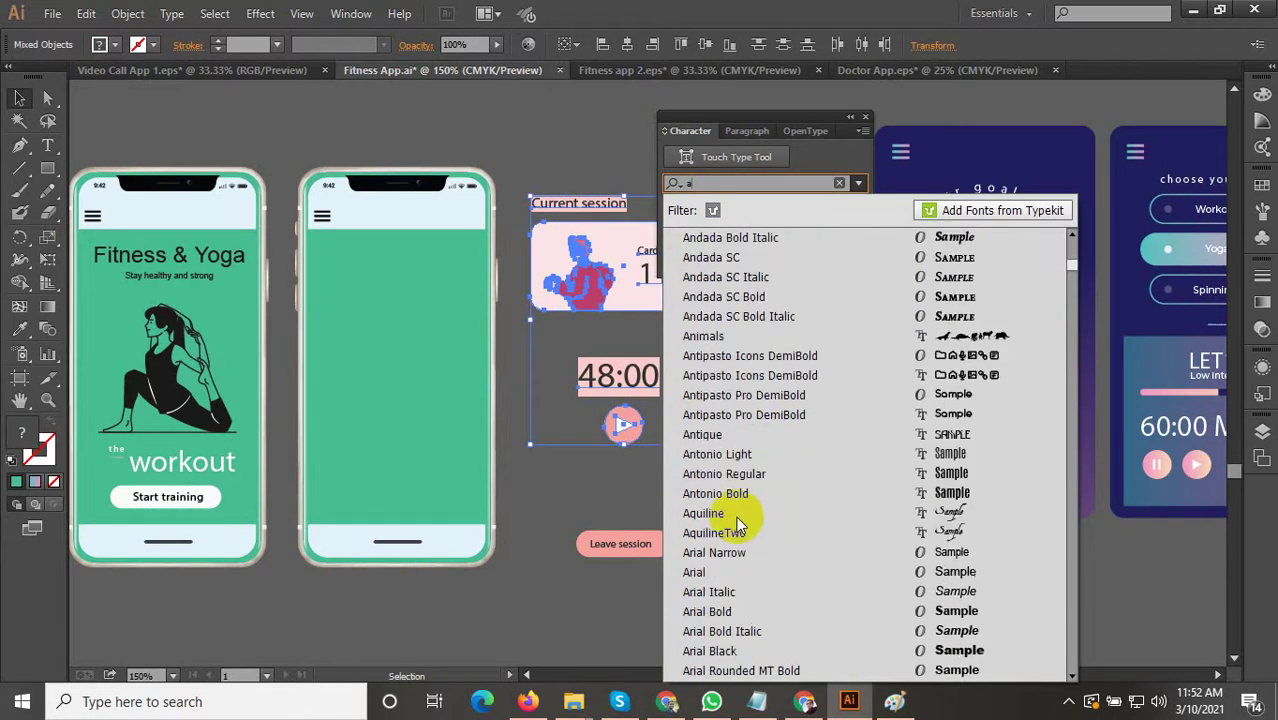
scroll(736, 477, down, 3)
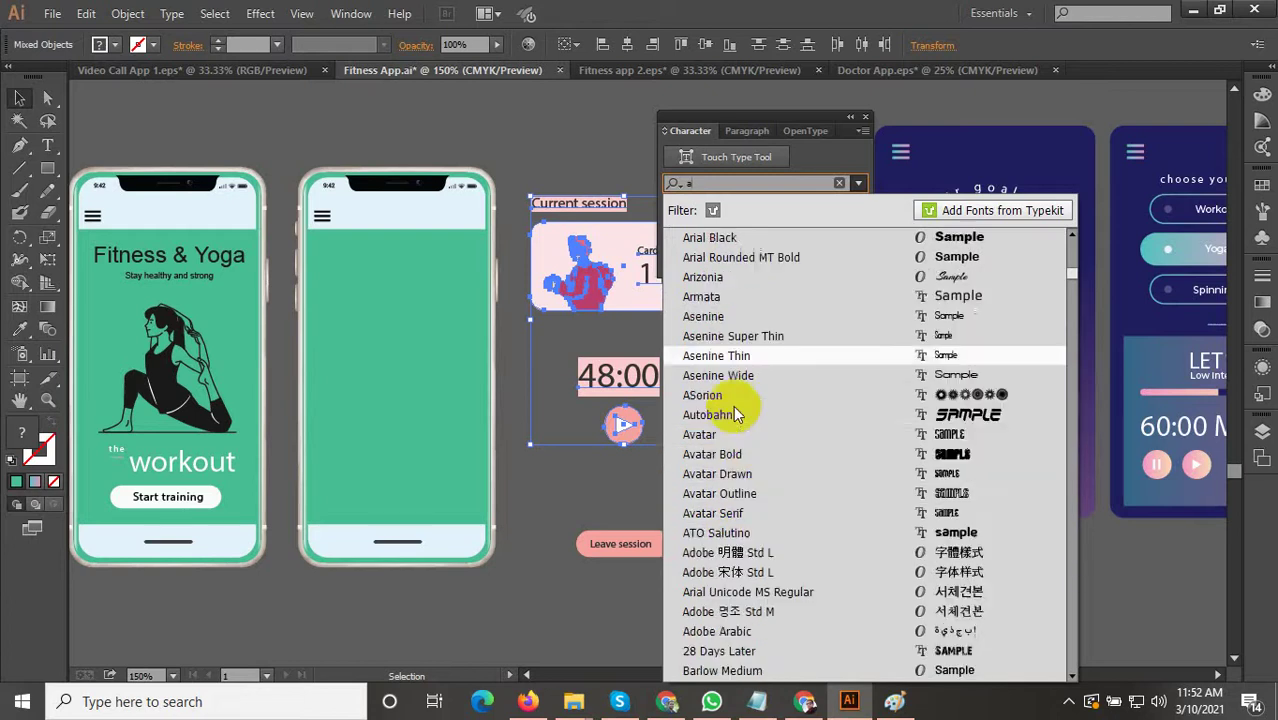
scroll(740, 418, down, 9)
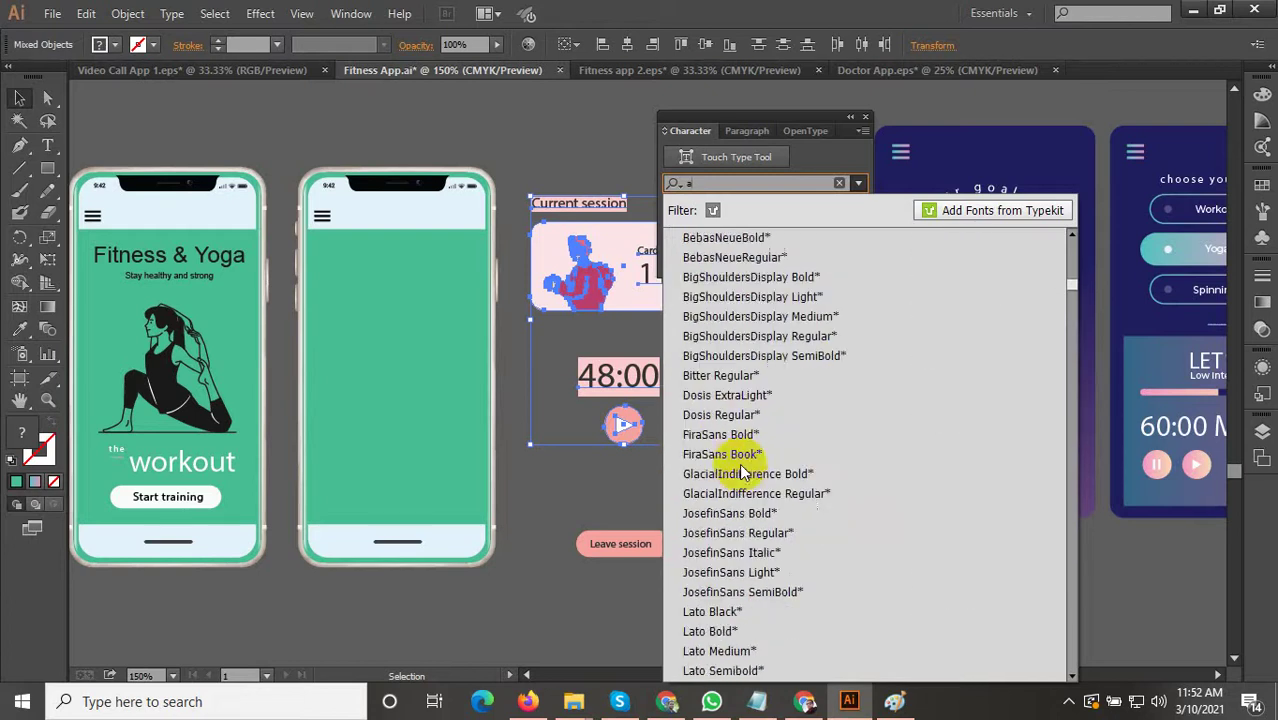
scroll(747, 451, up, 19)
scroll(750, 425, up, 1)
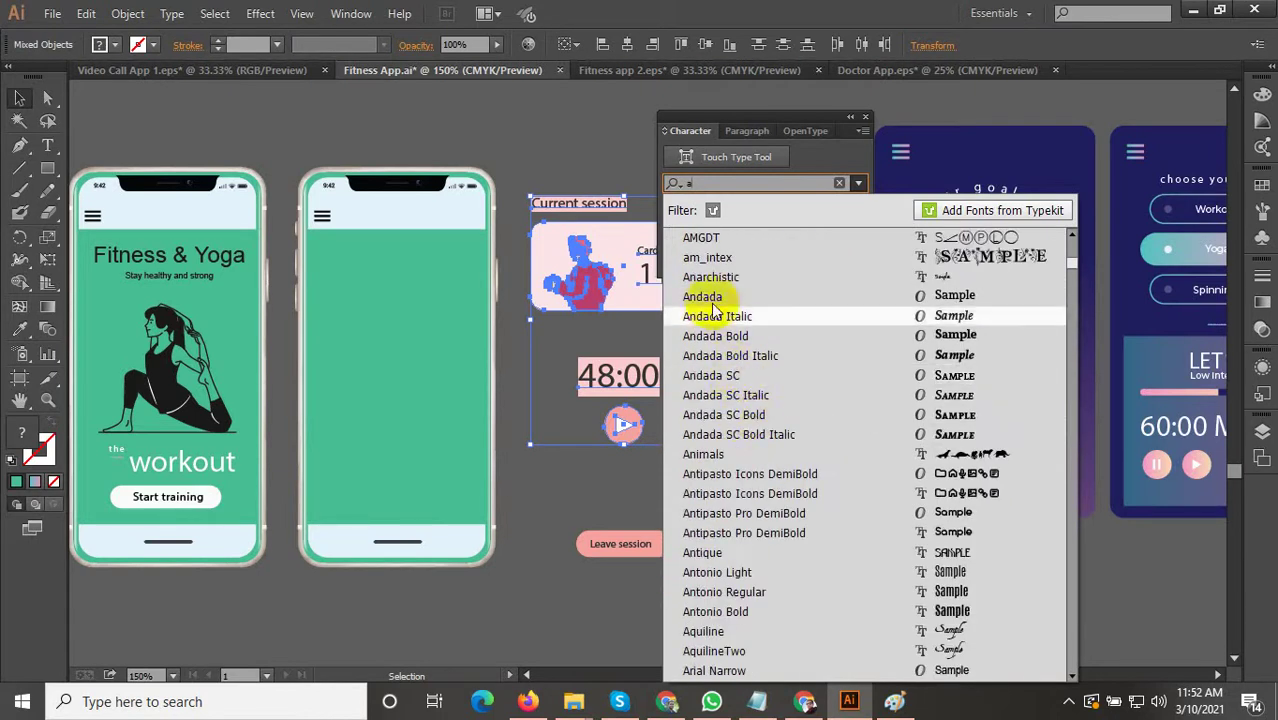
scroll(727, 531, up, 4)
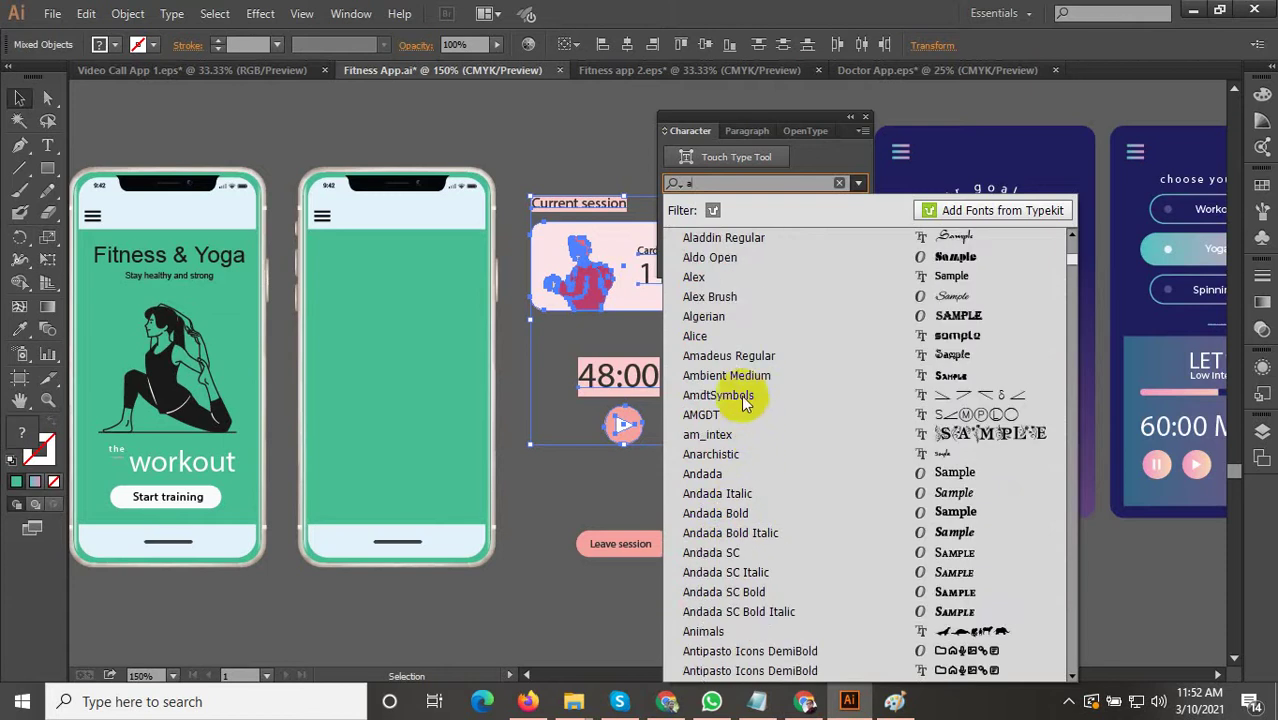
click(723, 336)
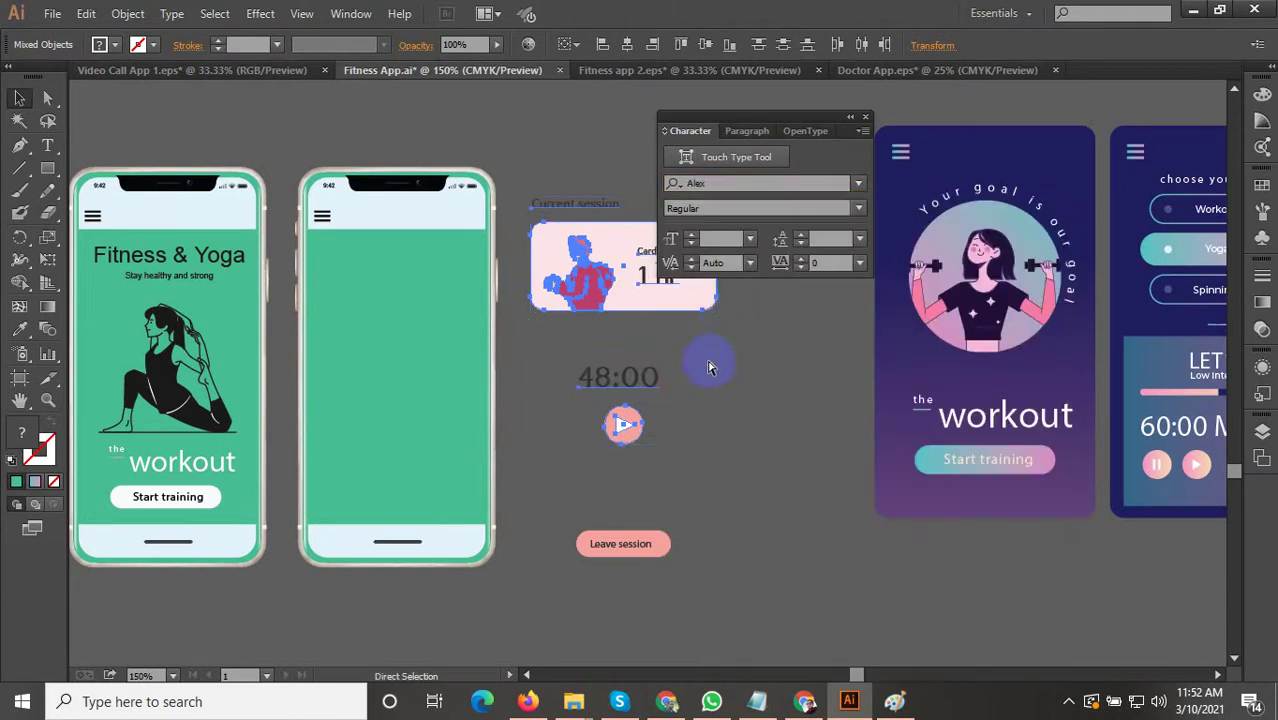
key(ctrl+z)
Set the font of the selected Current session texts to Arial Regular.
click(741, 189)
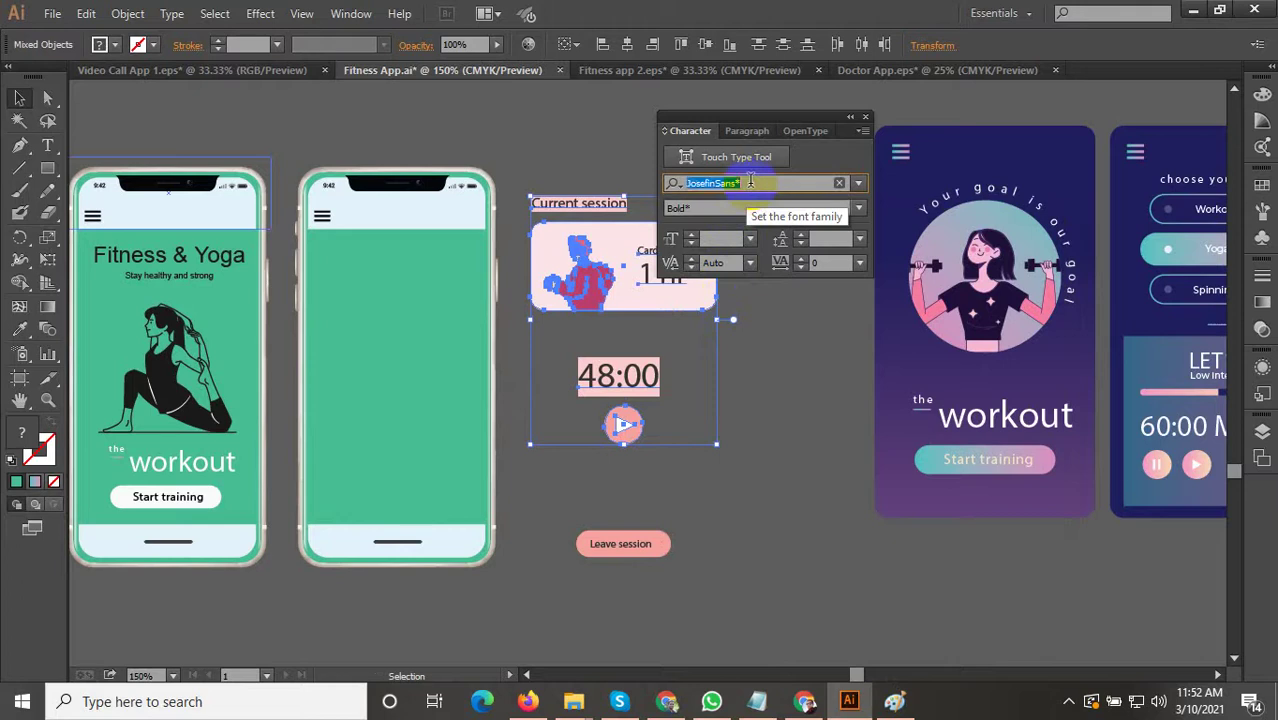
text(a)
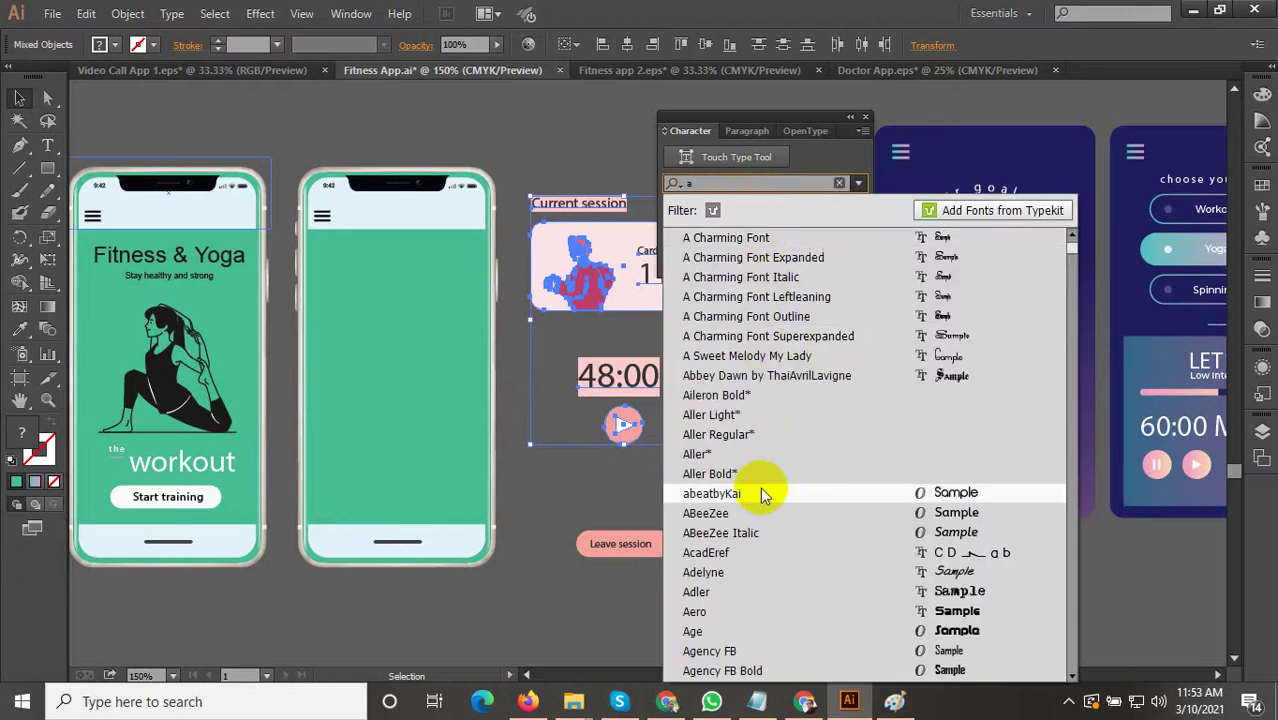
scroll(748, 415, down, 8)
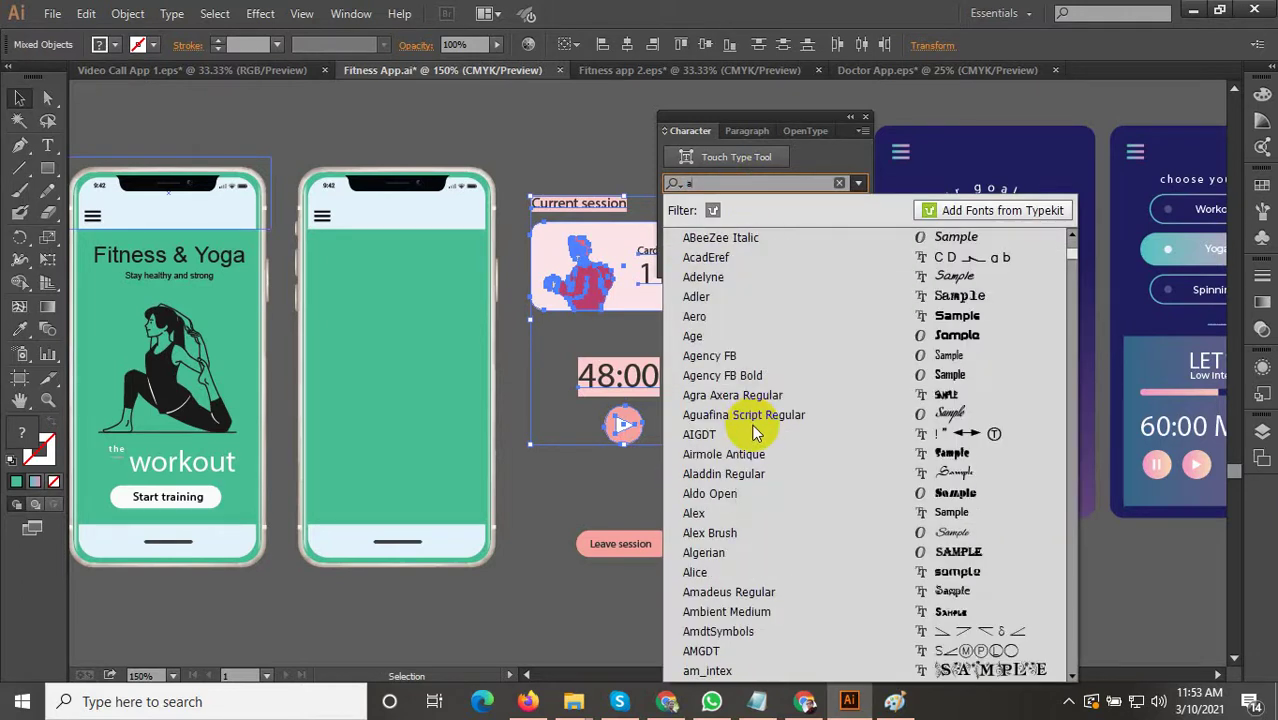
scroll(748, 463, down, 1)
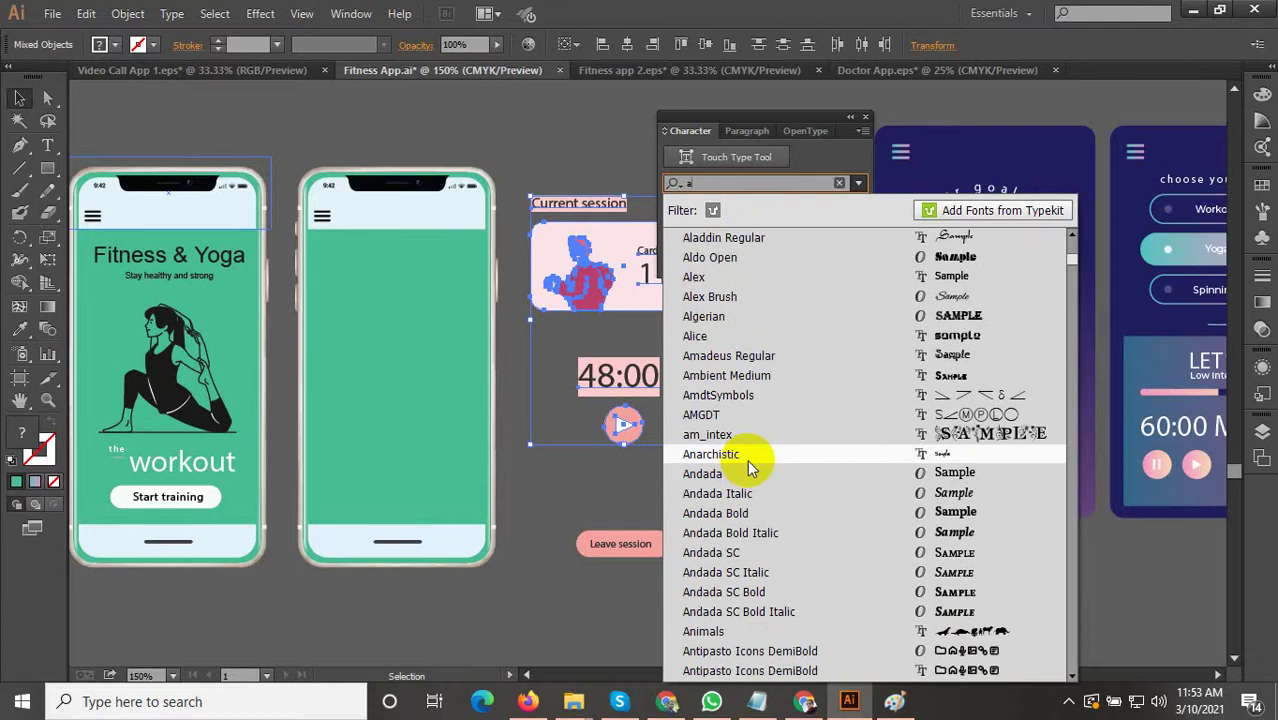
scroll(750, 462, down, 2)
scroll(752, 465, down, 5)
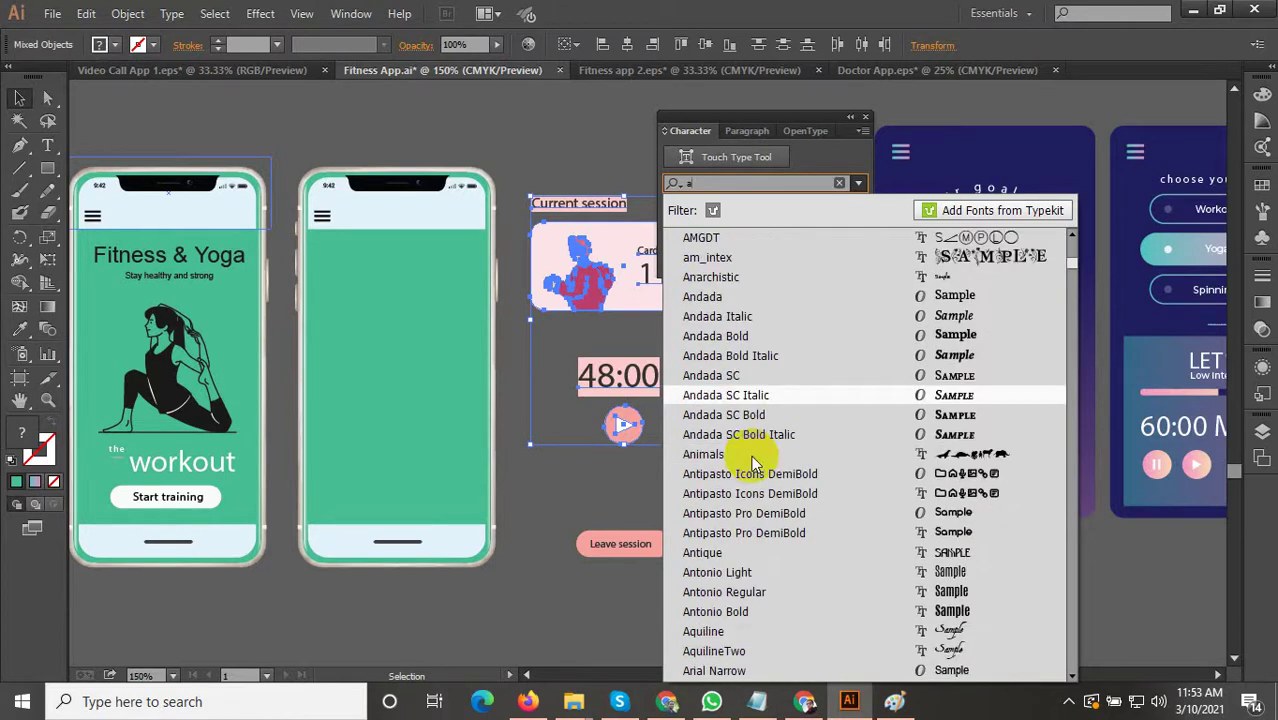
click(700, 454)
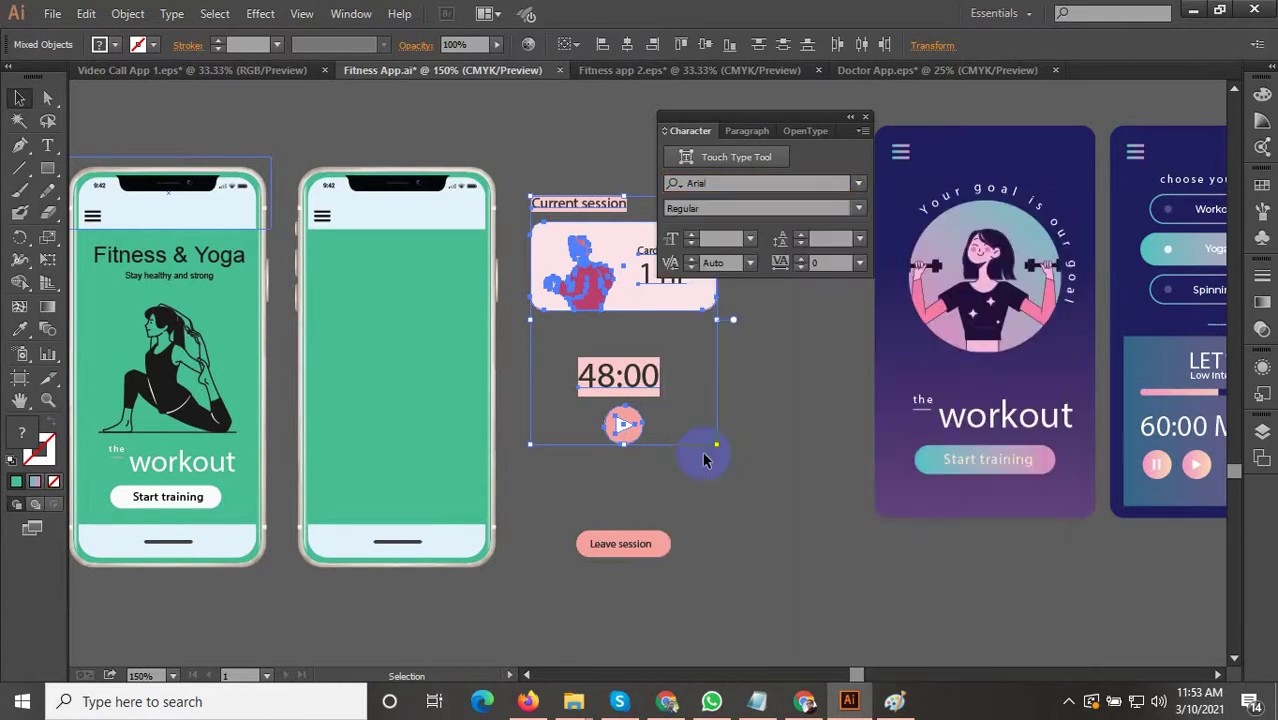
Move the Current session layout with its Leave session button onto the second phone and bring it to the front.
click(736, 536)
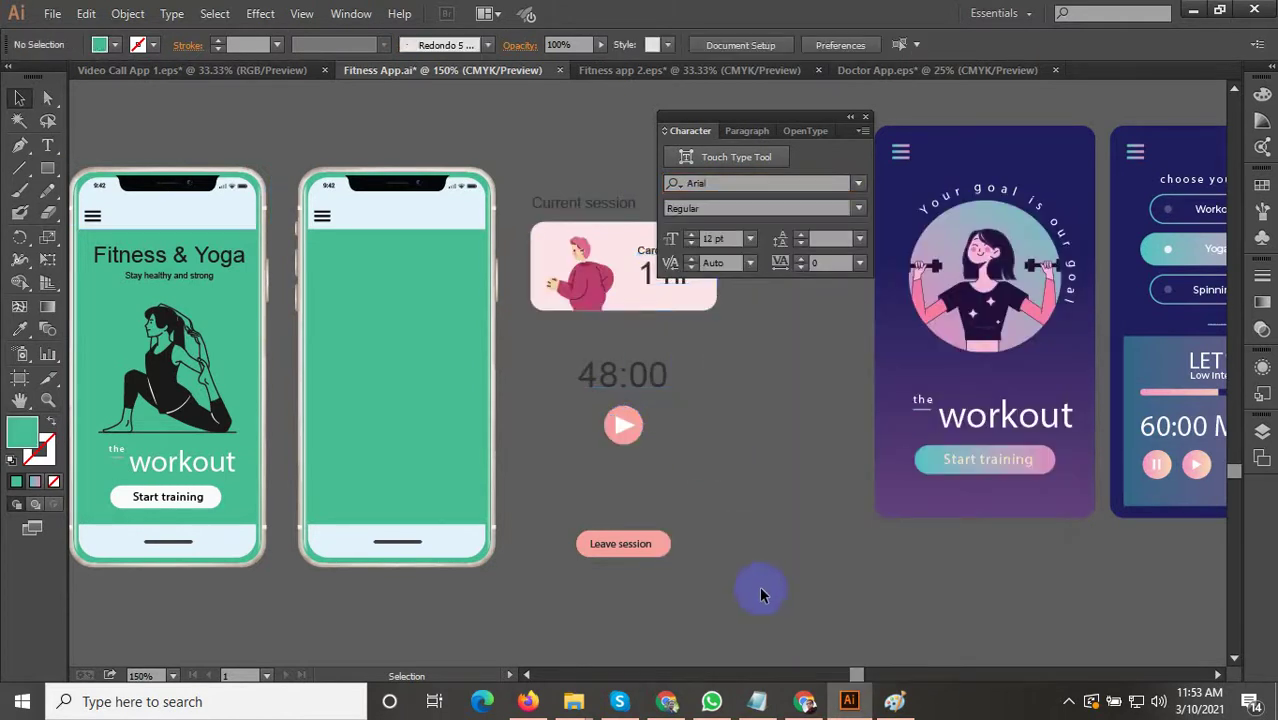
drag(585, 266, 556, 266)
scroll(554, 264, down, 1)
scroll(523, 466, up, 2)
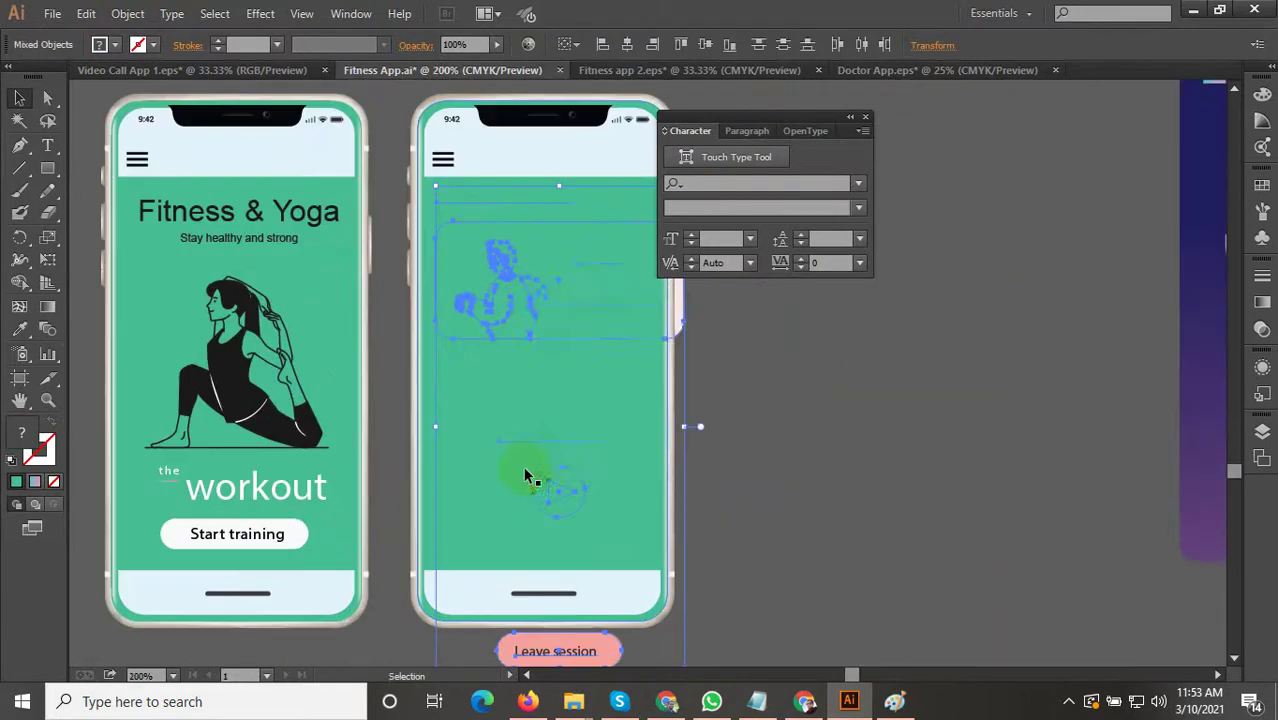
right_click(534, 288)
mouse_move(641, 449)
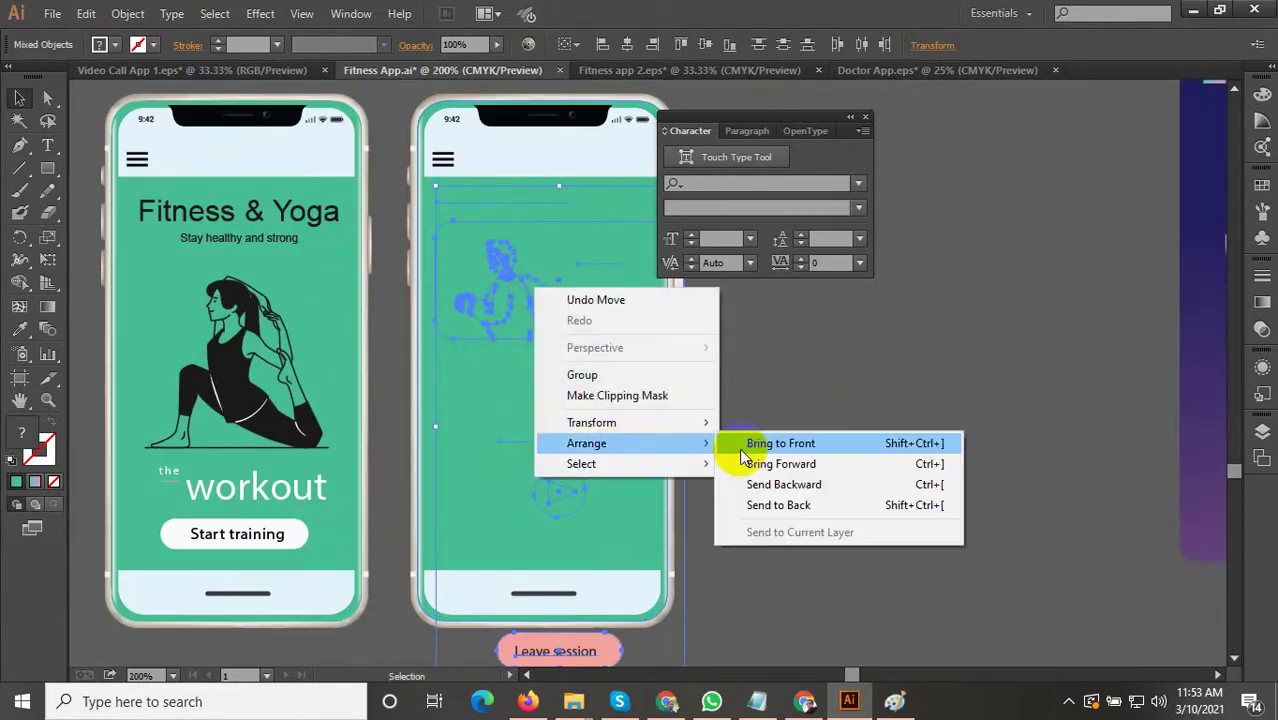
click(762, 446)
Scale the Current session layout down to about 102 × 198 px so it fits the second phone's screen.
scroll(636, 366, down, 1)
drag(668, 589, 630, 515)
drag(771, 406, 748, 440)
click(748, 438)
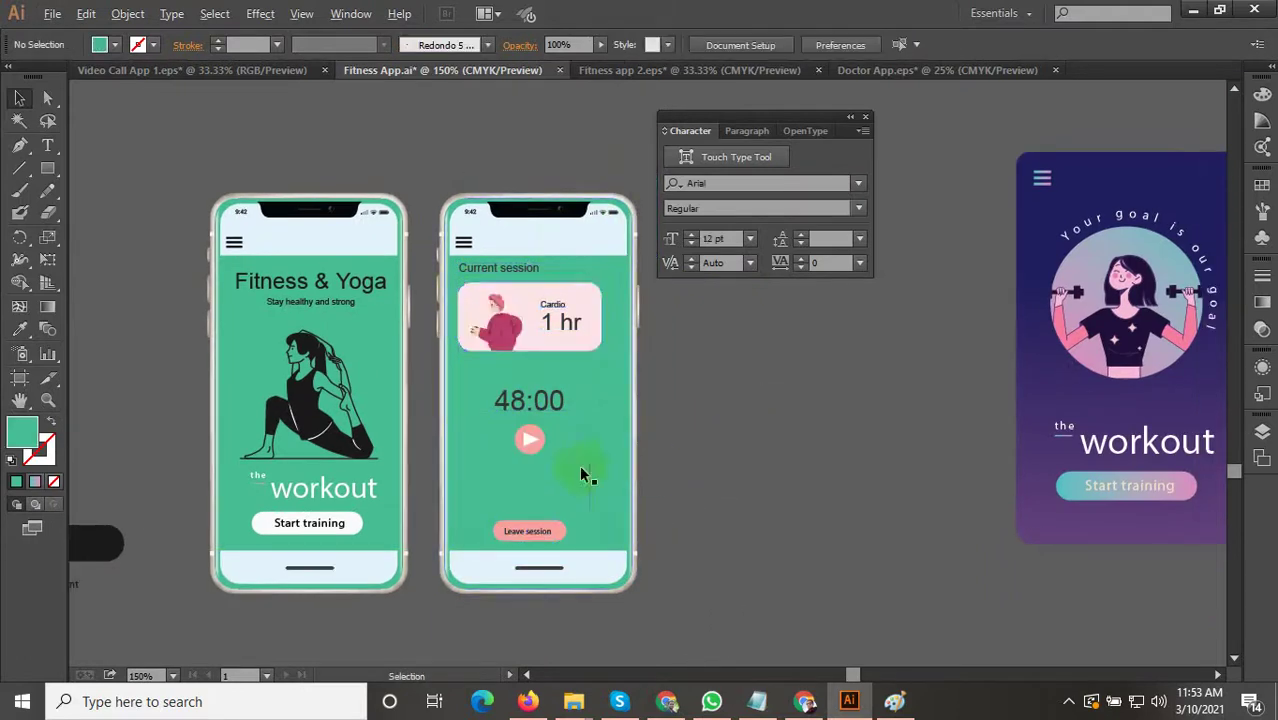
Group the second phone's Current session heading, cardio card, 48:00 timer, play button and Leave session button.
key(alt)
click(531, 323)
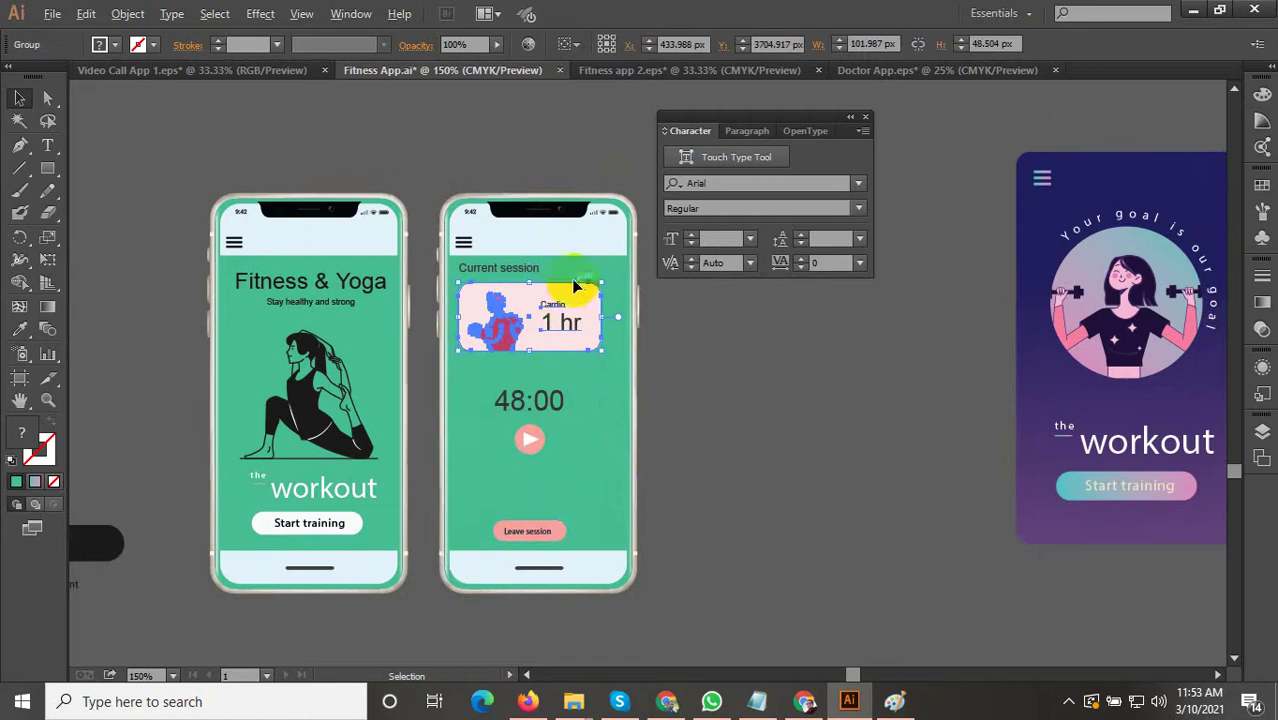
shift+click(537, 403)
shift+click(528, 535)
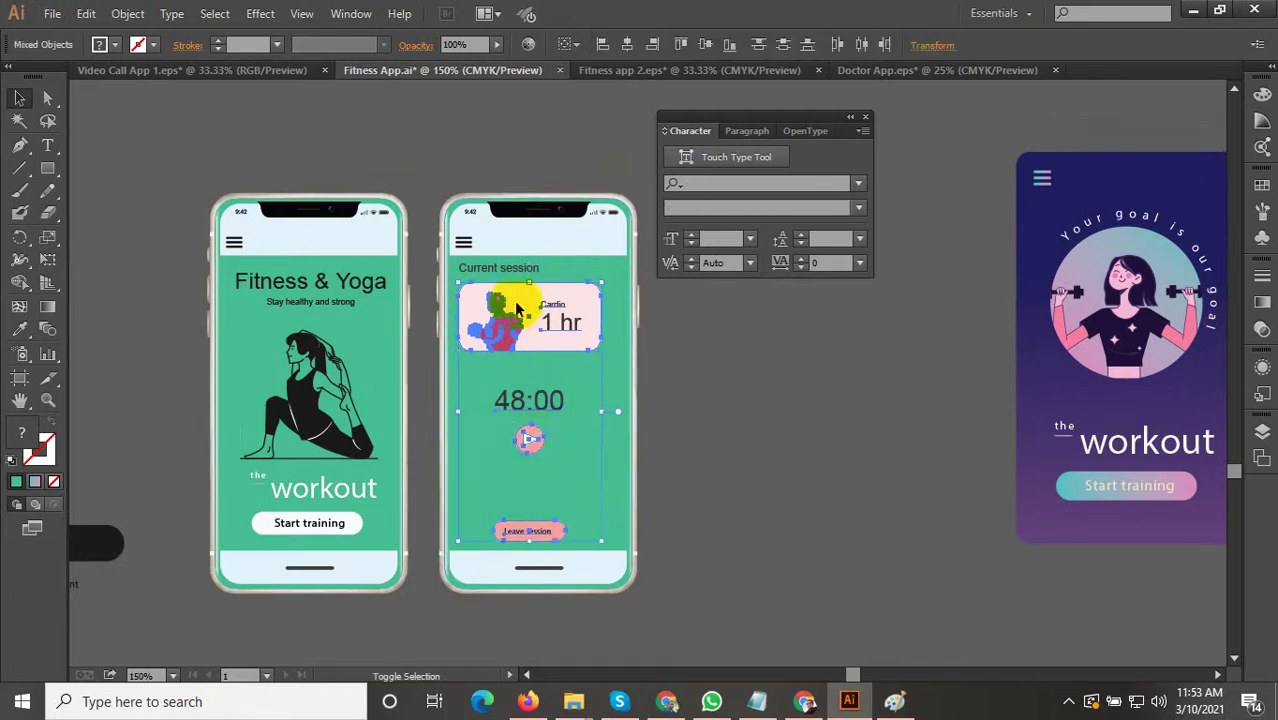
shift+click(503, 268)
scroll(583, 266, up, 2)
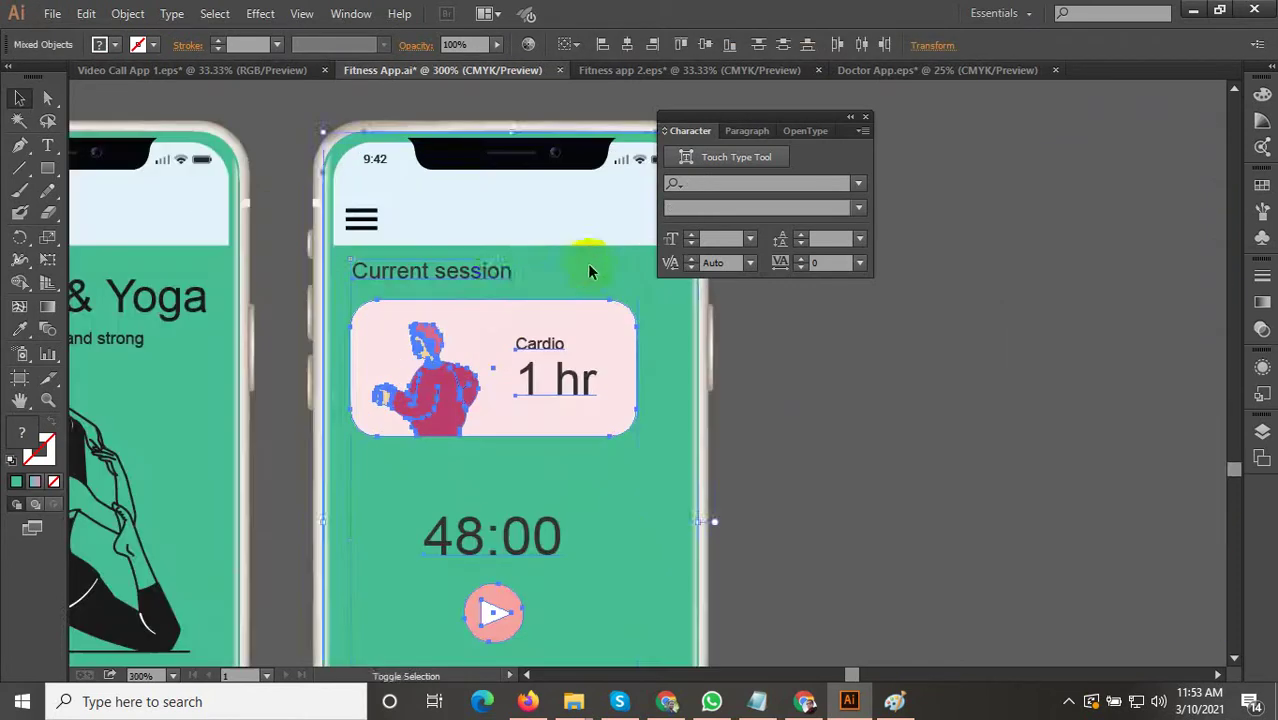
right_click(483, 270)
click(531, 357)
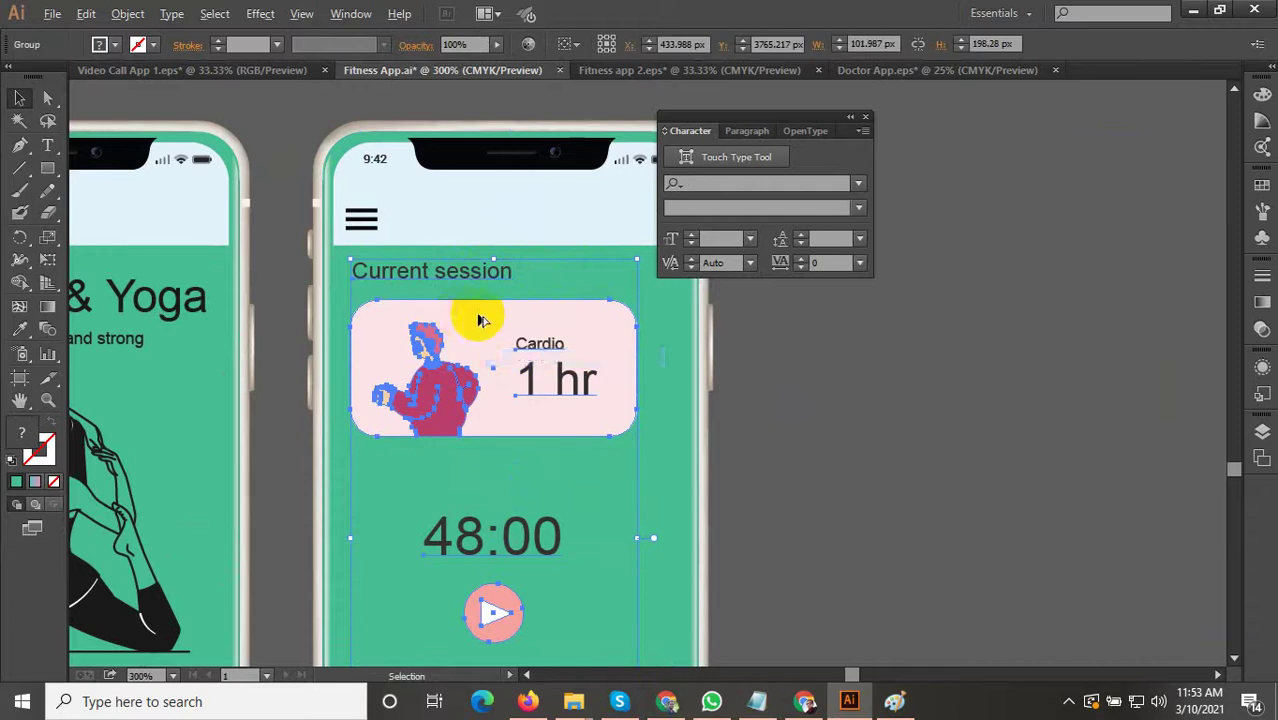
Enlarge the grouped Current session layout slightly to about 103 × 200 px.
scroll(485, 320, down, 2)
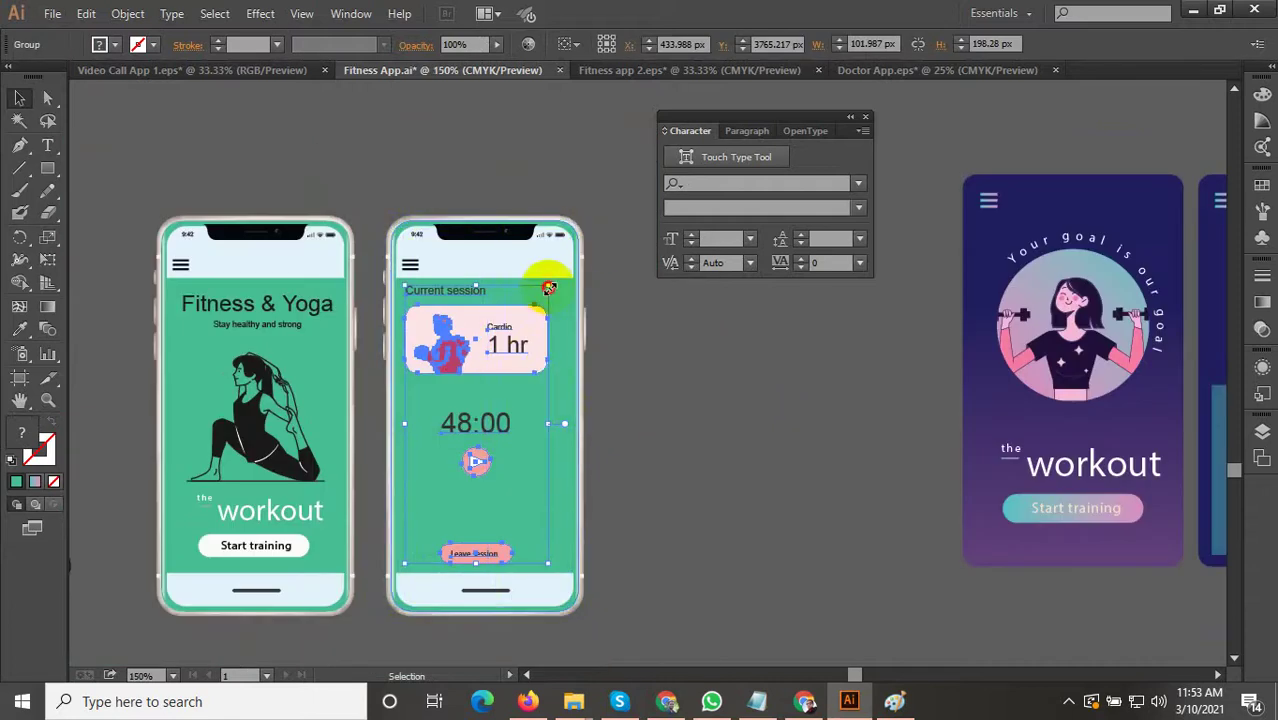
drag(549, 288, 571, 279)
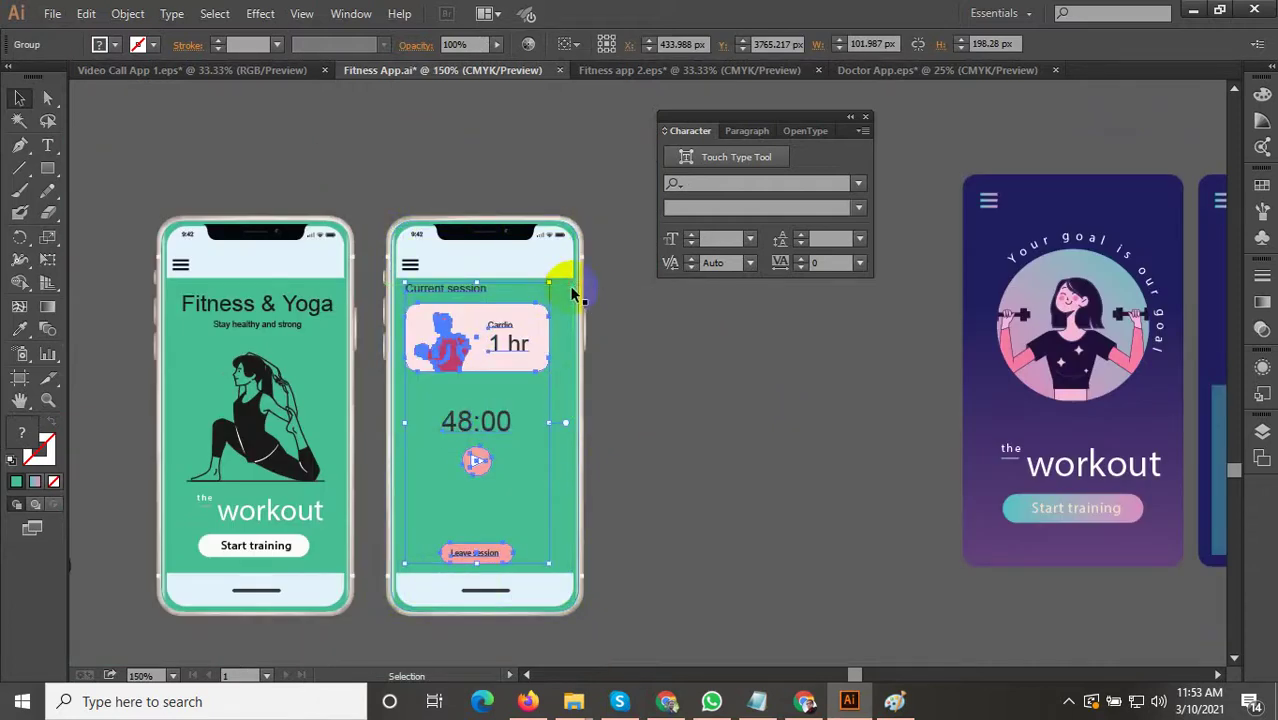
click(693, 421)
Inside the grouped layout, move the 48:00 timer and play button straight down, closer to the Leave session button.
double_click(490, 356)
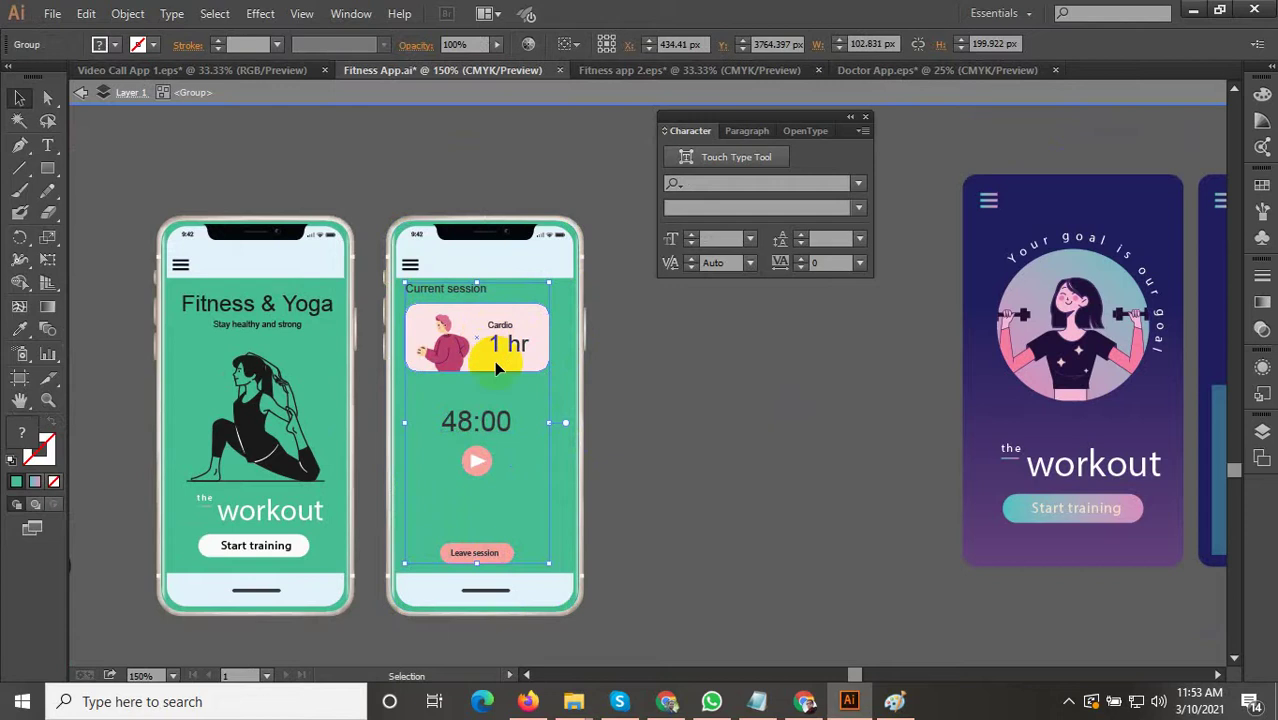
drag(417, 395, 487, 465)
scroll(455, 423, up, 2)
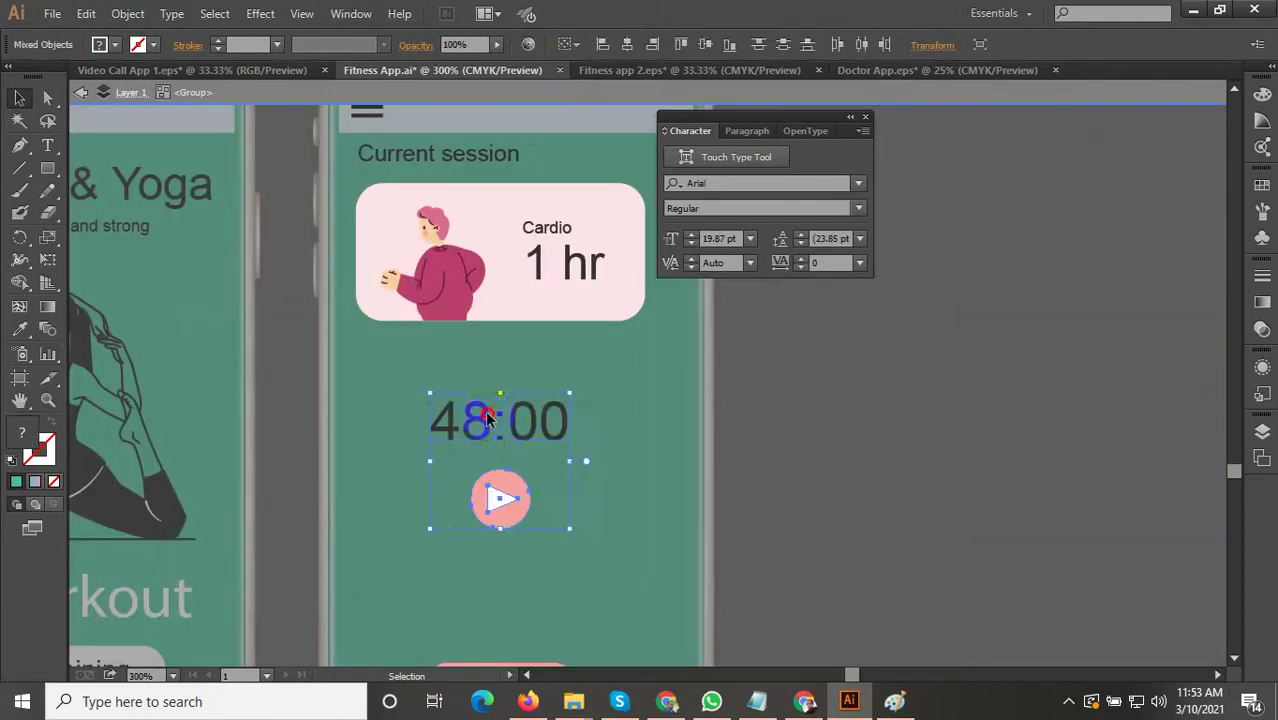
shift+click(488, 456)
shift+click(476, 428)
drag(476, 428, 476, 467)
scroll(494, 446, down, 1)
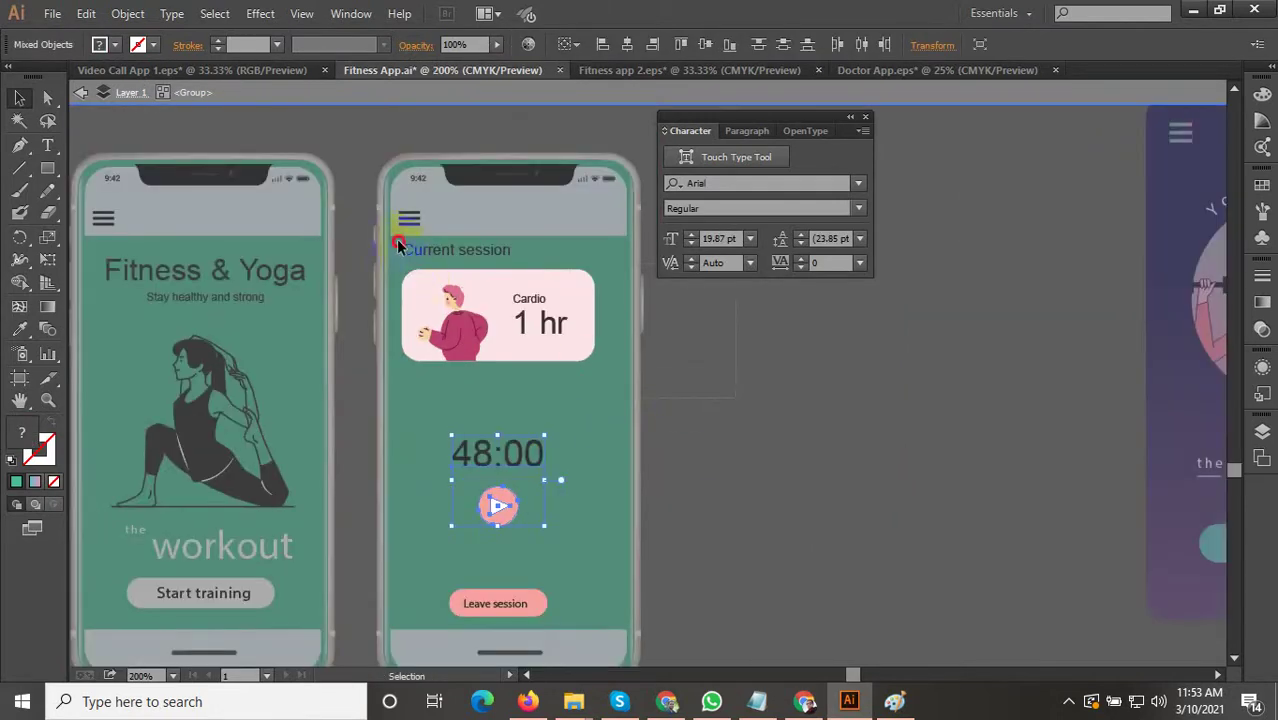
Move the Current session heading and cardio card down towards the timer and leave the group's isolation.
click(474, 290)
drag(479, 314, 479, 356)
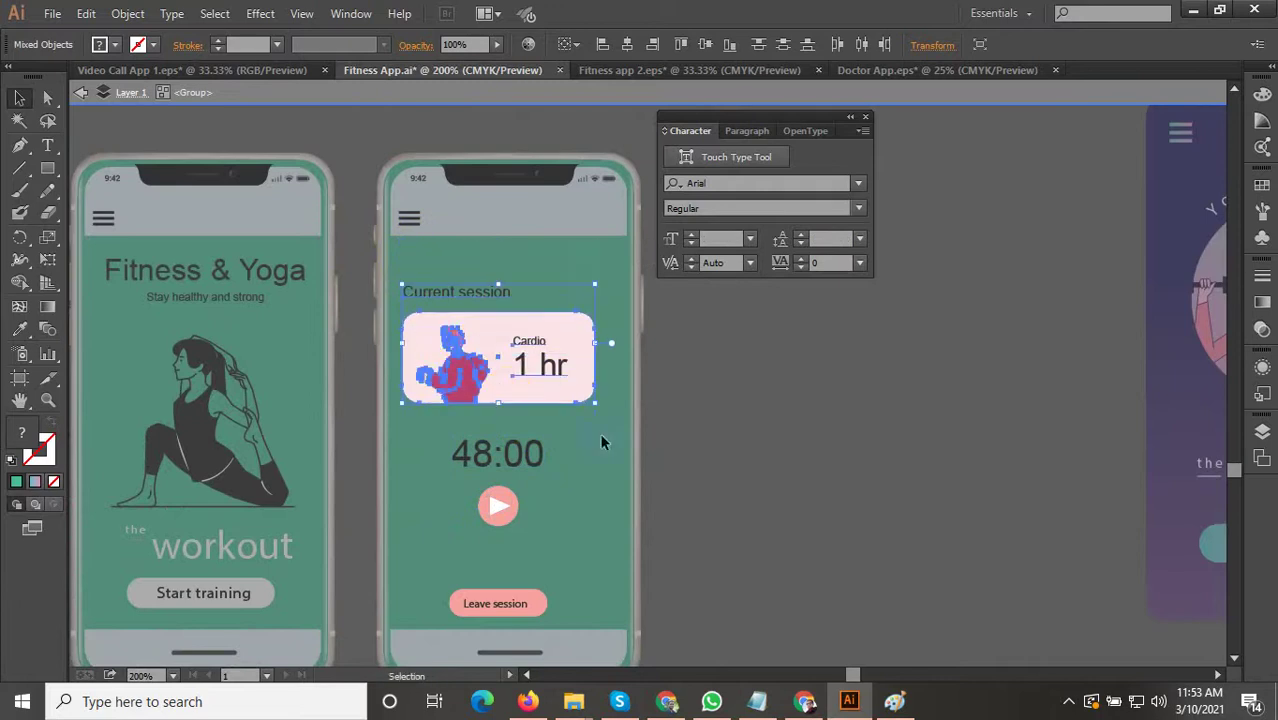
double_click(722, 442)
Enlarge the grouped Current session layout to about 119 × 205 px to fill the green screen area.
click(556, 365)
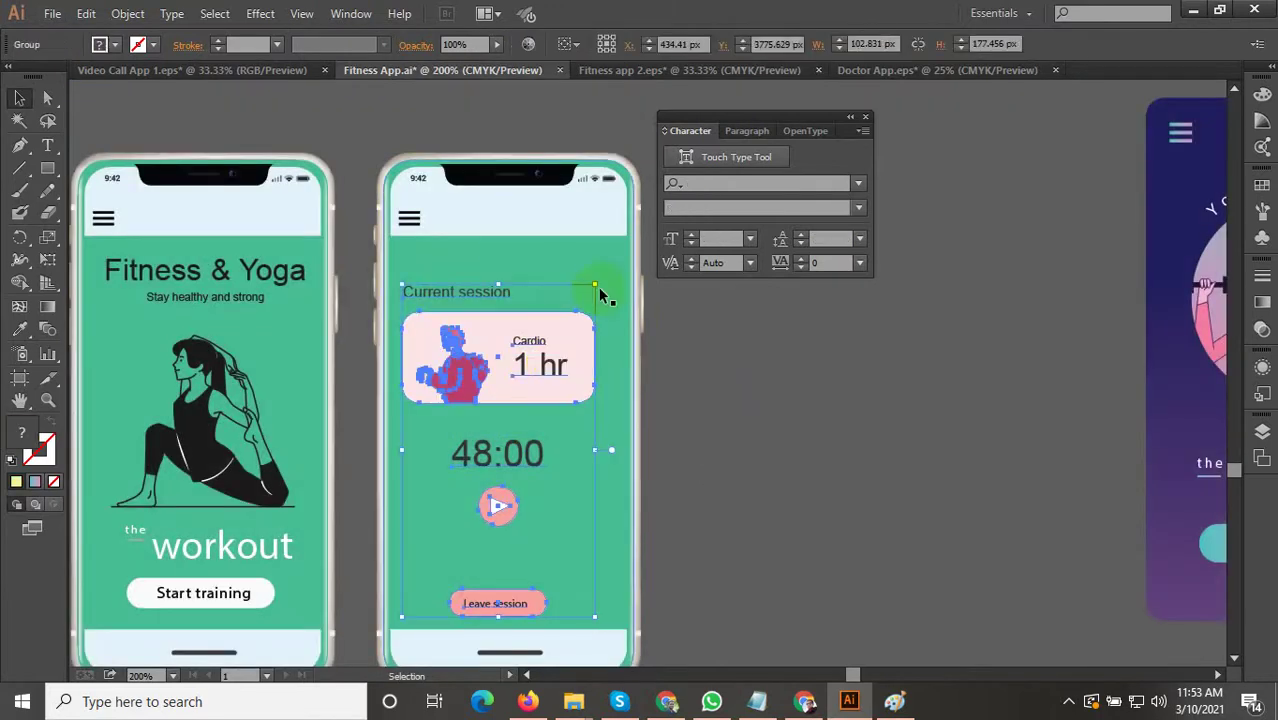
drag(597, 287, 637, 244)
drag(691, 410, 672, 358)
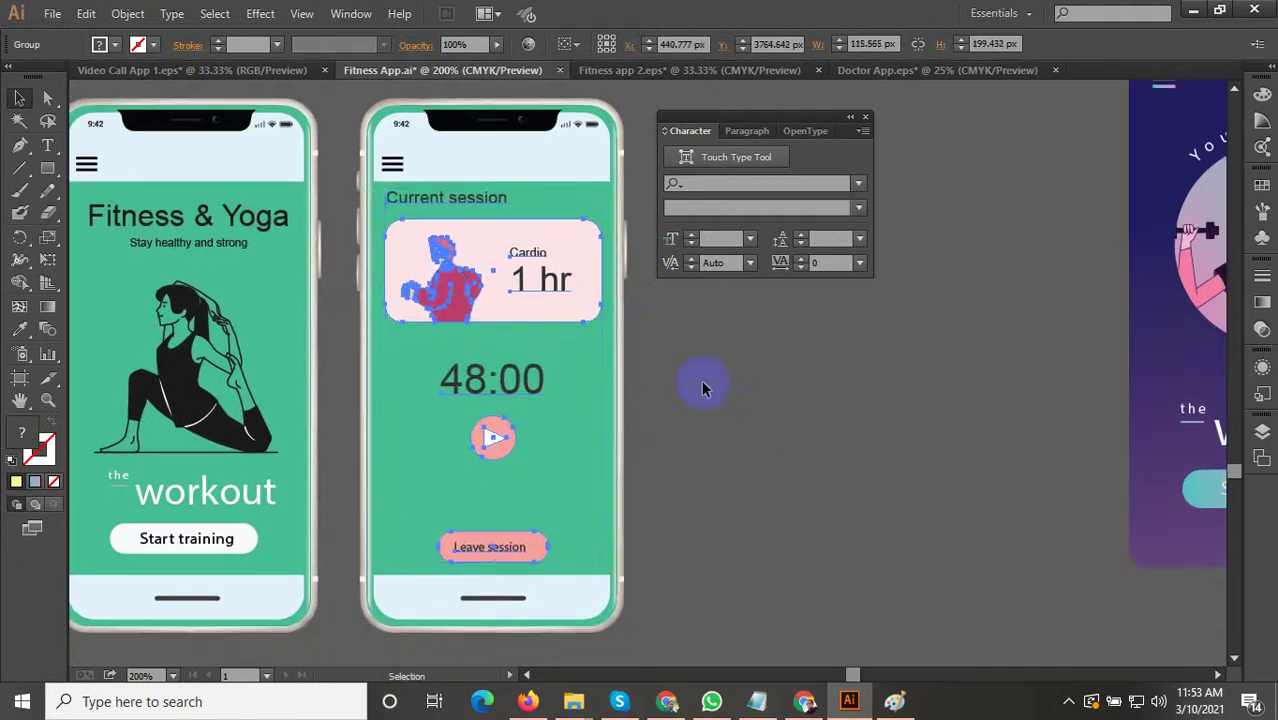
click(703, 388)
click(514, 303)
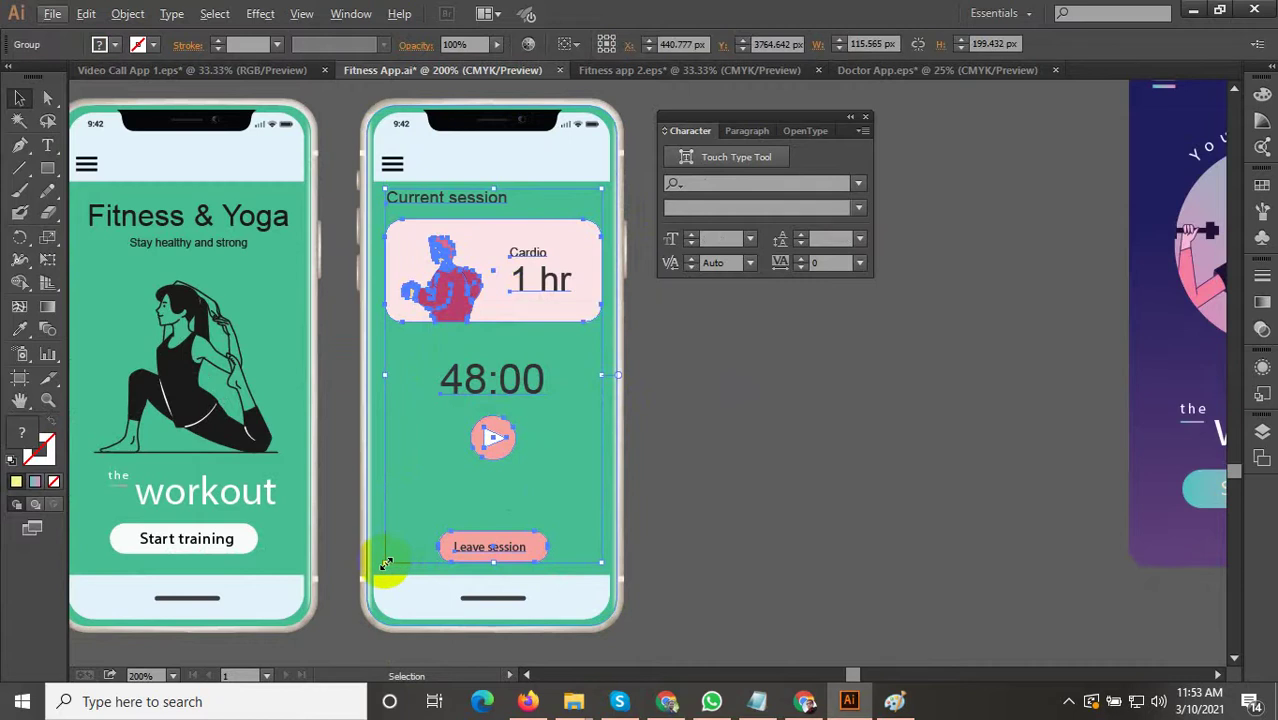
drag(385, 562, 377, 573)
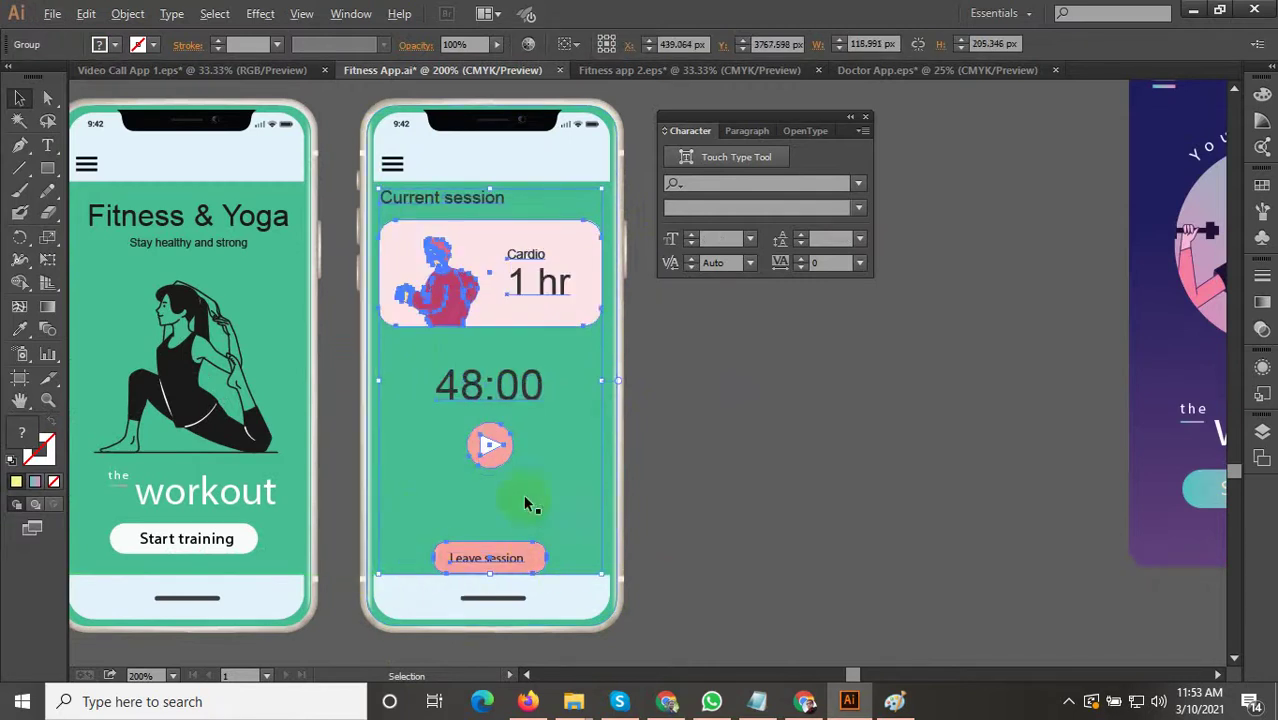
Shift the enlarged Current session group slightly sideways to centre it on the second phone's screen.
scroll(602, 189, up, 2)
drag(571, 307, 553, 306)
scroll(565, 308, down, 3)
click(645, 422)
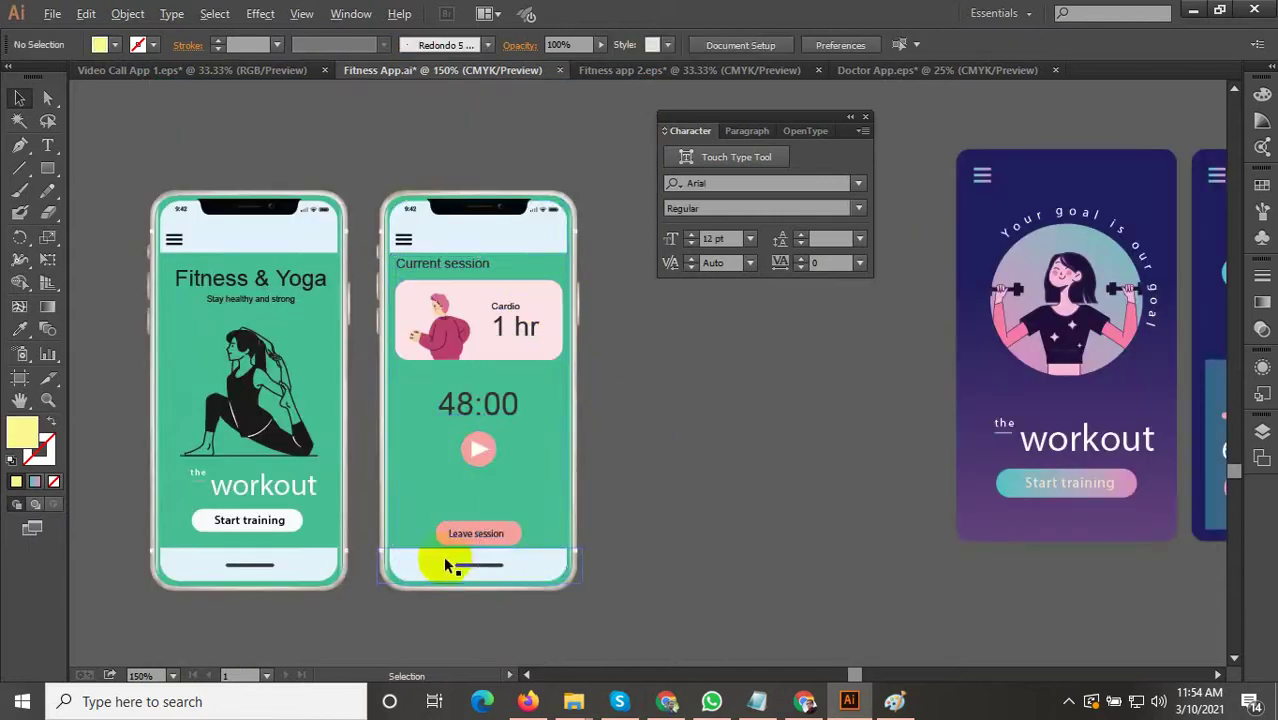
Ungroup the play button and Leave session button inside the layout, keeping their shapes selected without the button label.
scroll(445, 556, up, 3)
scroll(483, 503, down, 2)
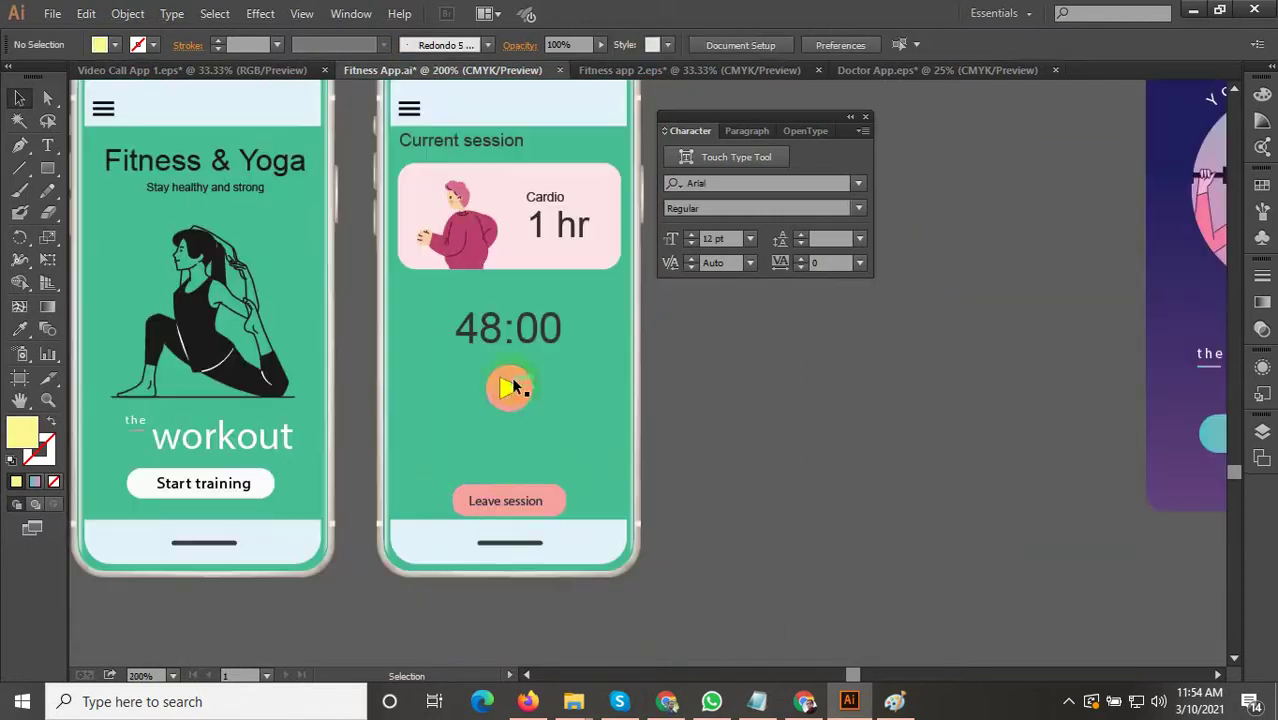
scroll(518, 401, up, 1)
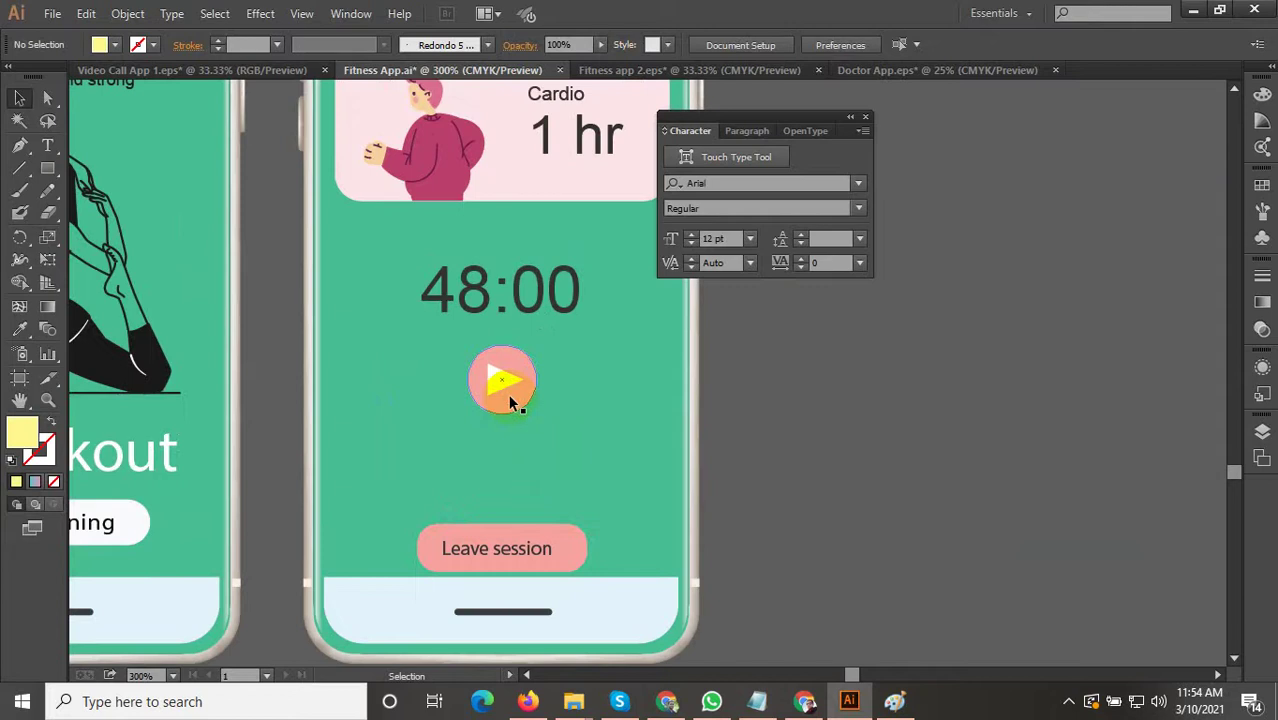
double_click(510, 401)
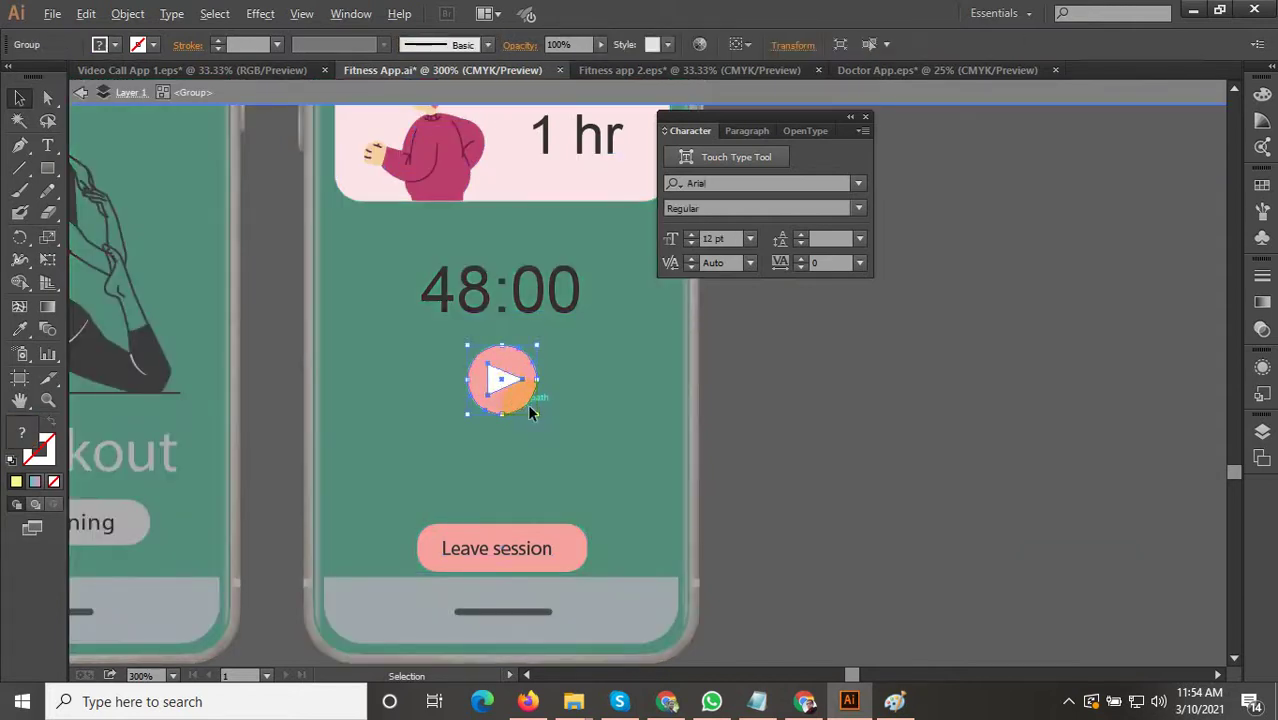
shift+click(555, 539)
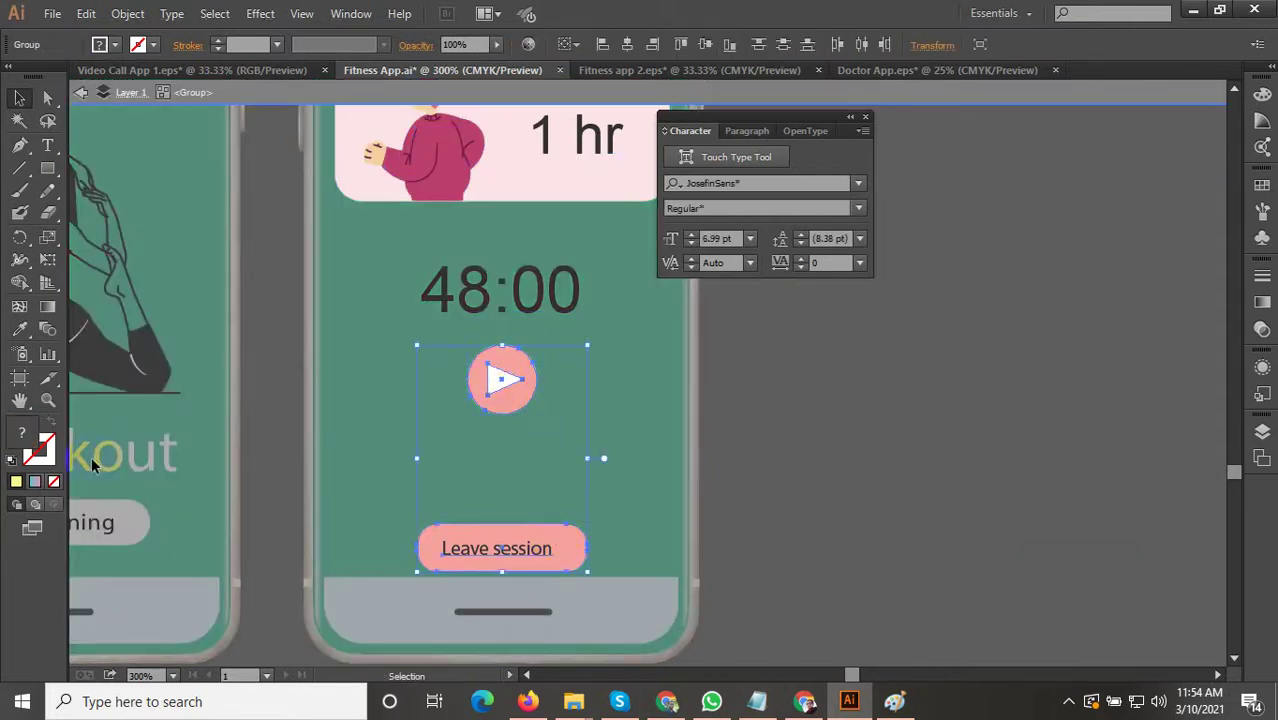
right_click(463, 553)
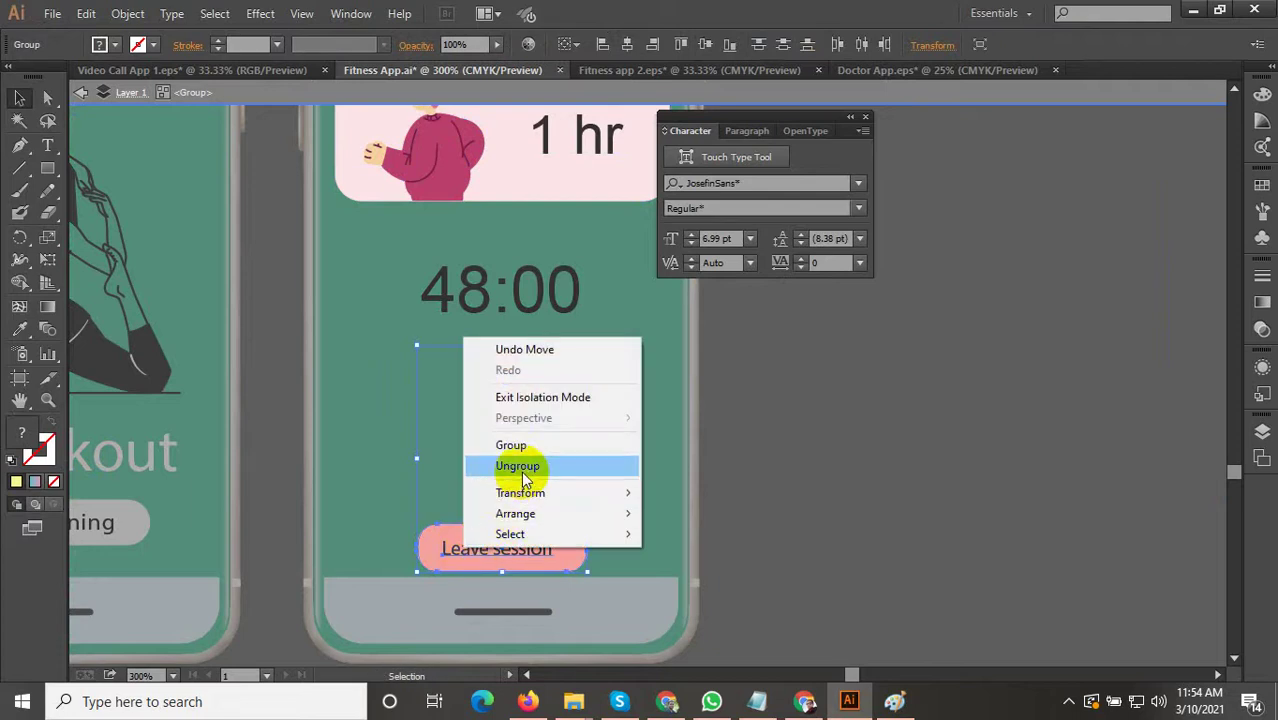
click(556, 545)
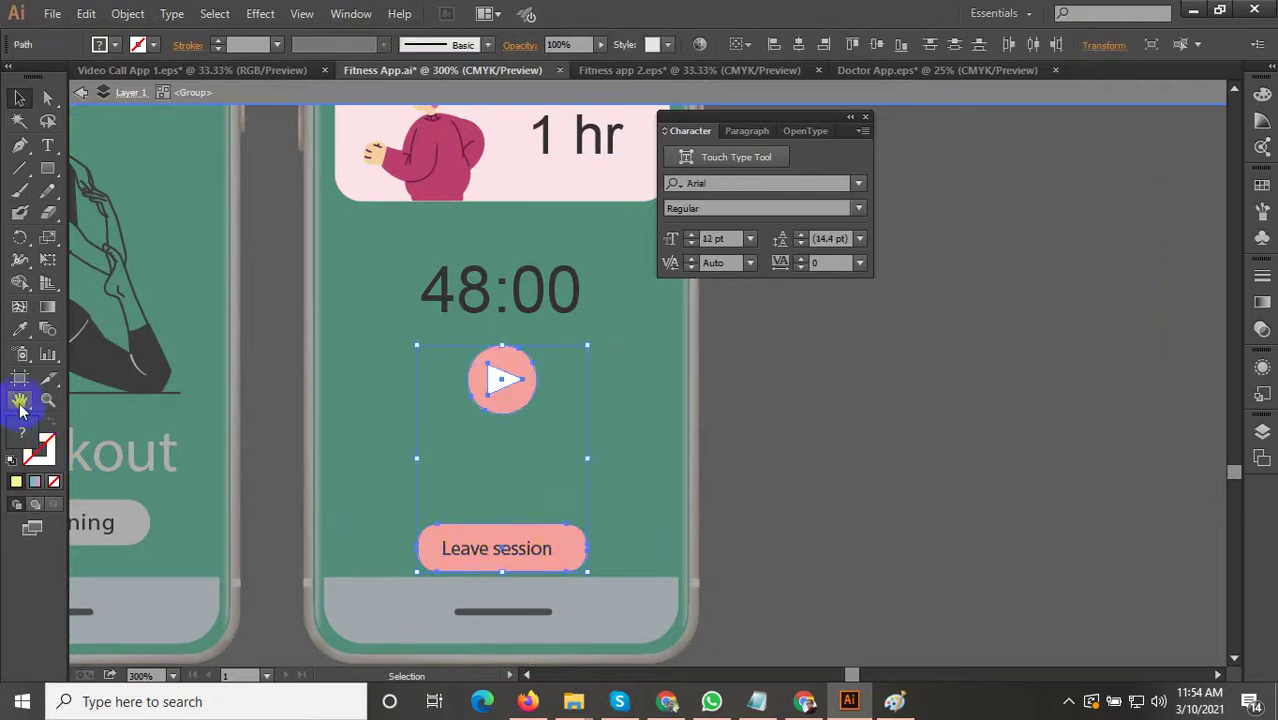
Try the yoga figure's black appearance on the play button and Leave session button with the Eyedropper and undo it.
click(19, 330)
scroll(567, 400, down, 2)
key(Escape)
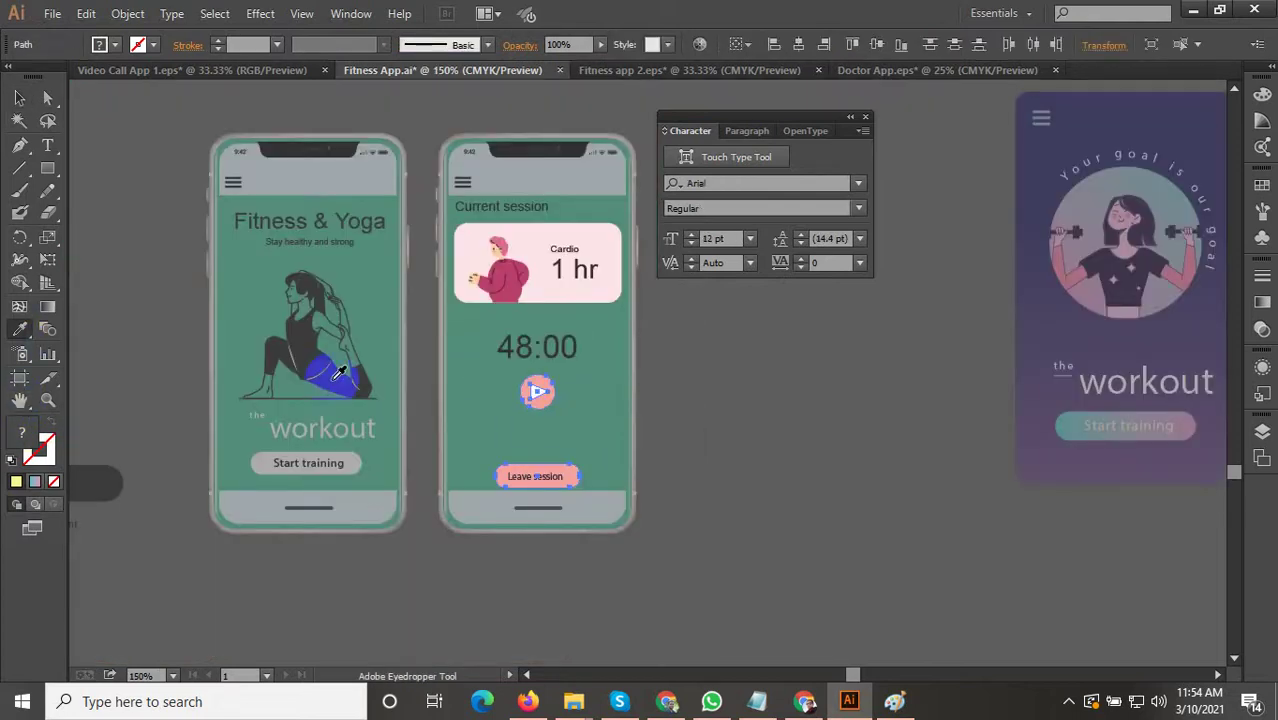
scroll(326, 346, up, 1)
click(289, 343)
click(290, 342)
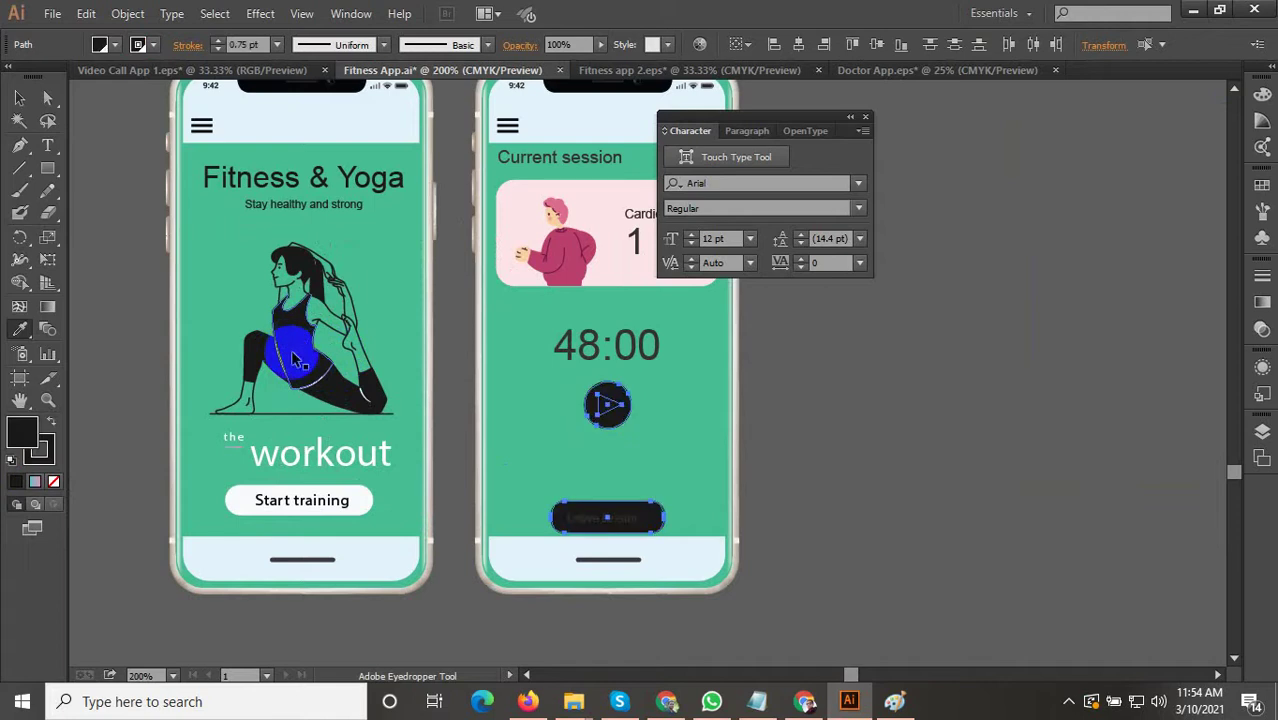
key(ctrl+z)
alt+scroll(776, 503, up, 1)
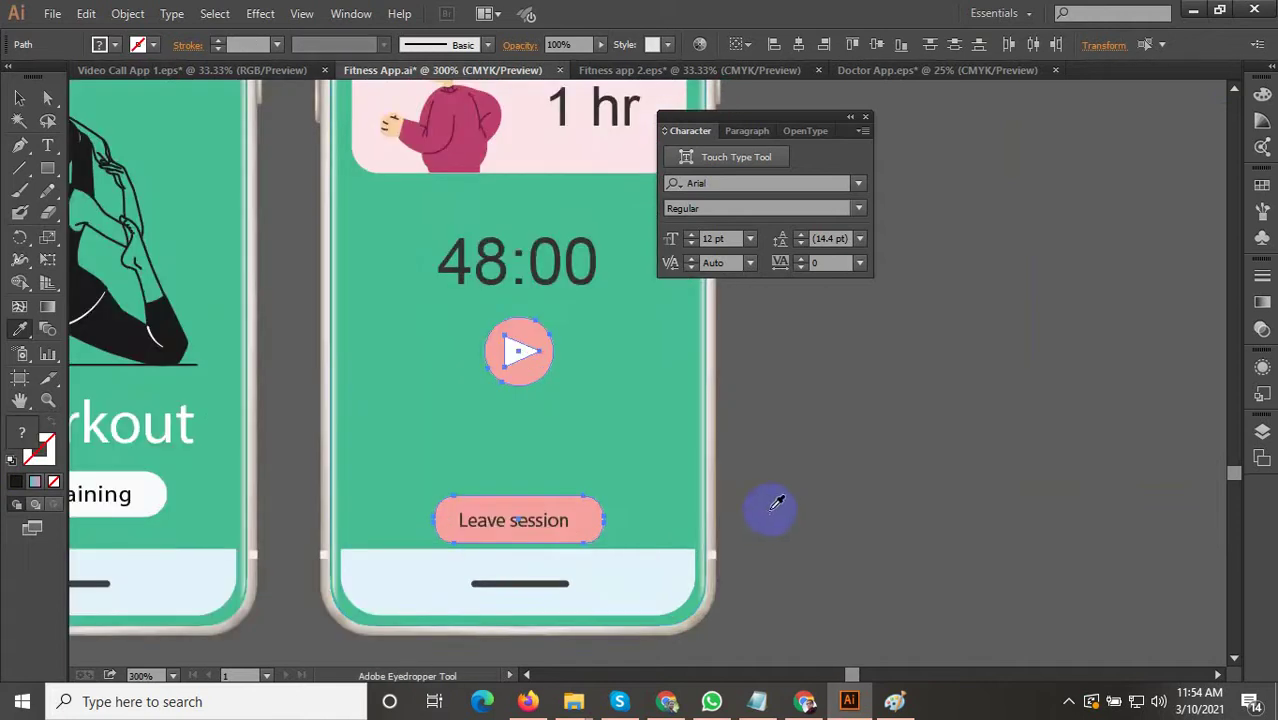
alt+scroll(690, 491, down, 1)
click(19, 97)
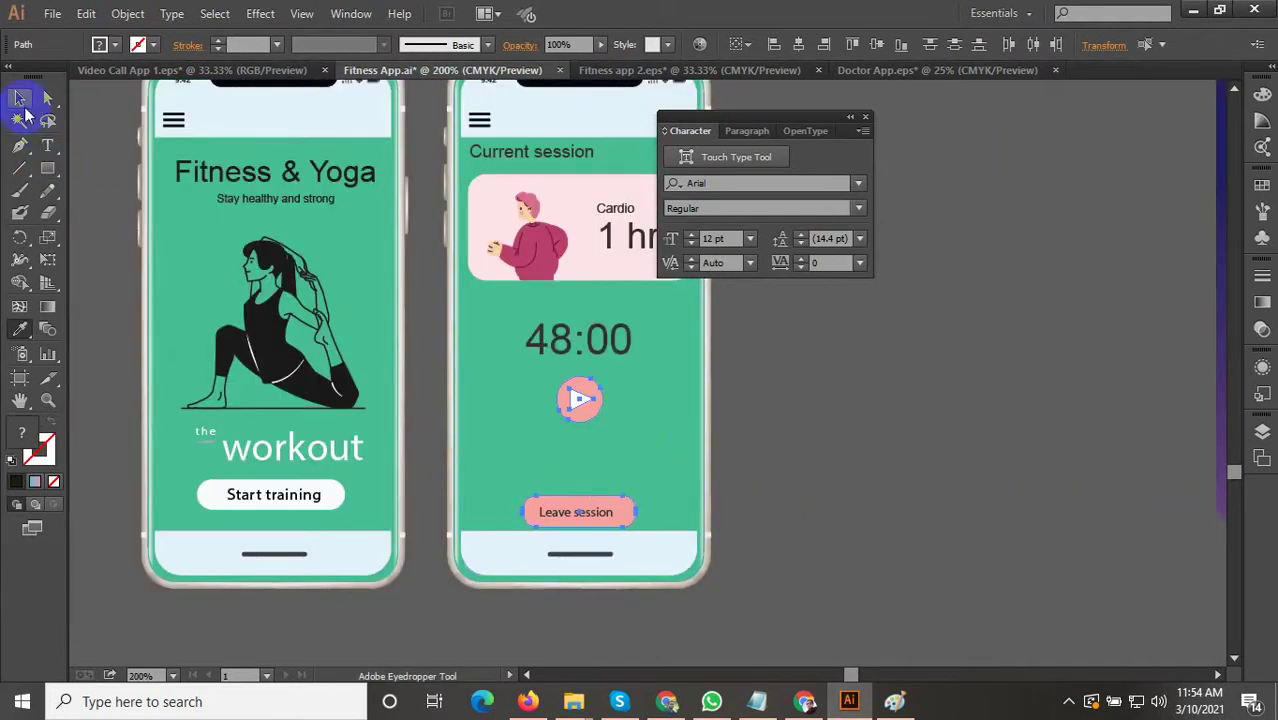
click(817, 333)
alt+scroll(642, 444, down, 3)
click(828, 463)
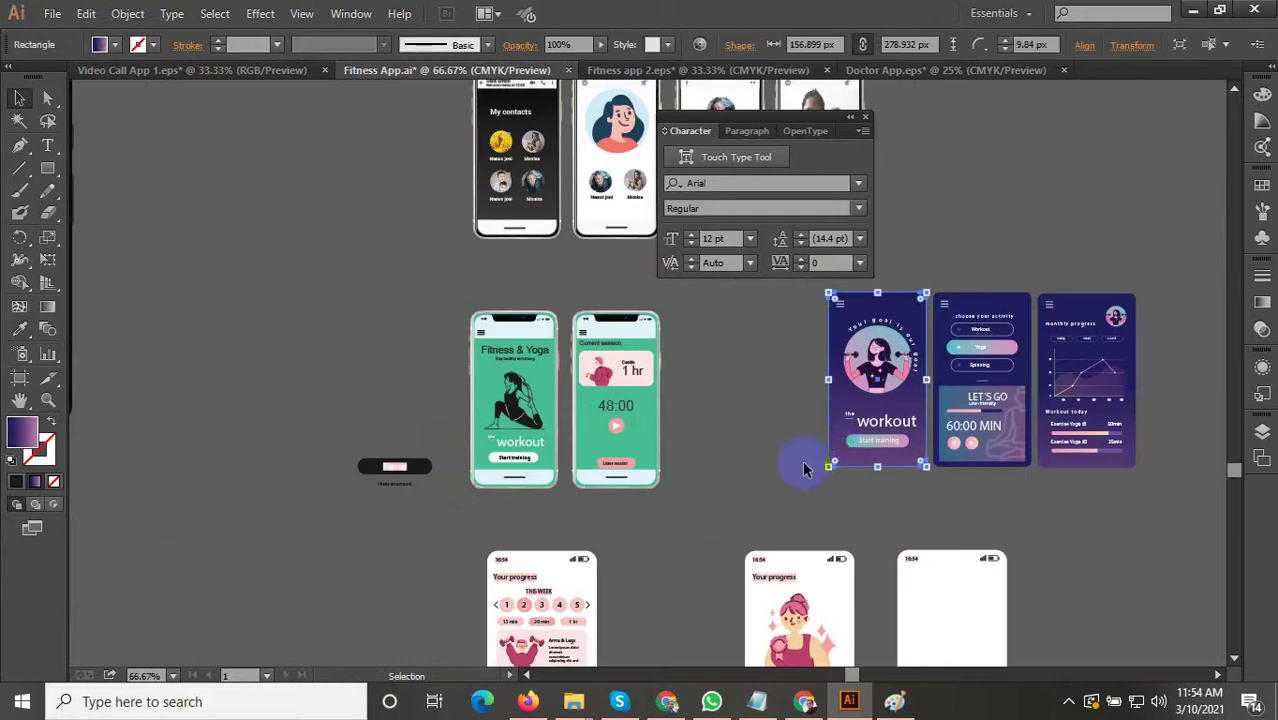
click(784, 478)
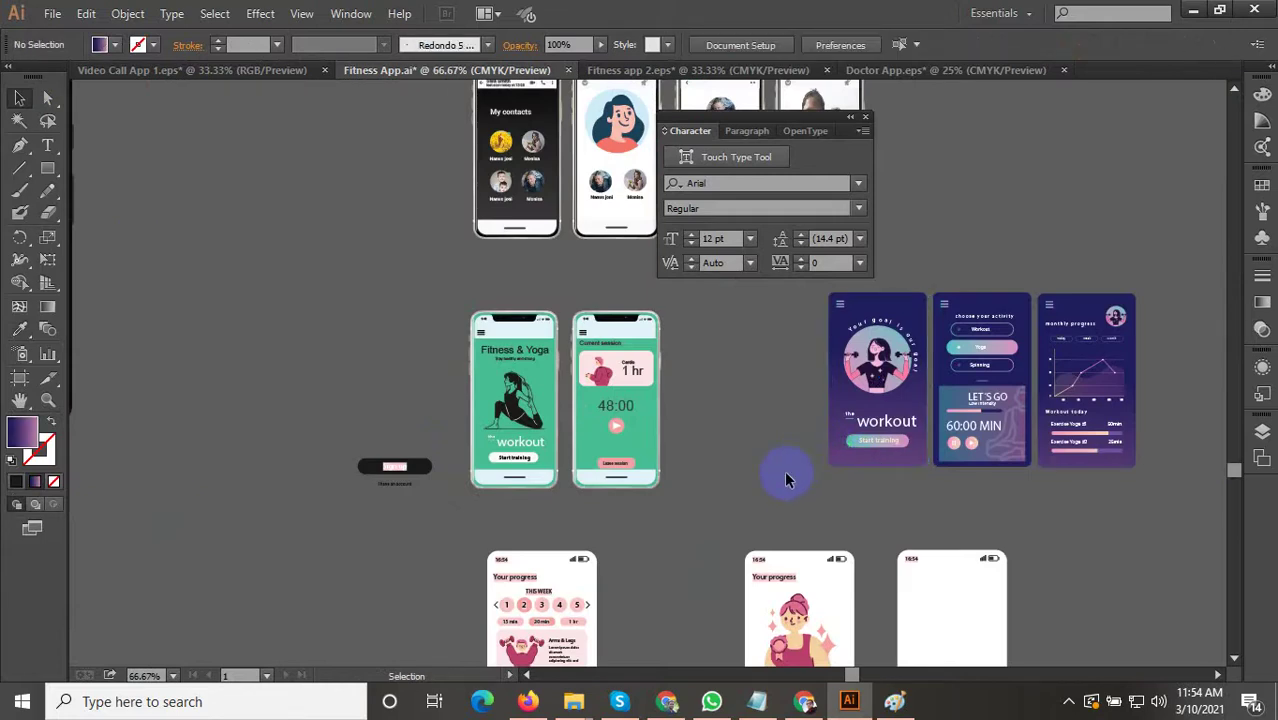
Recolour the Cardio card's pink background on the second phone with the header's light blue using the Eyedropper.
alt+scroll(609, 363, up, 4)
click(626, 350)
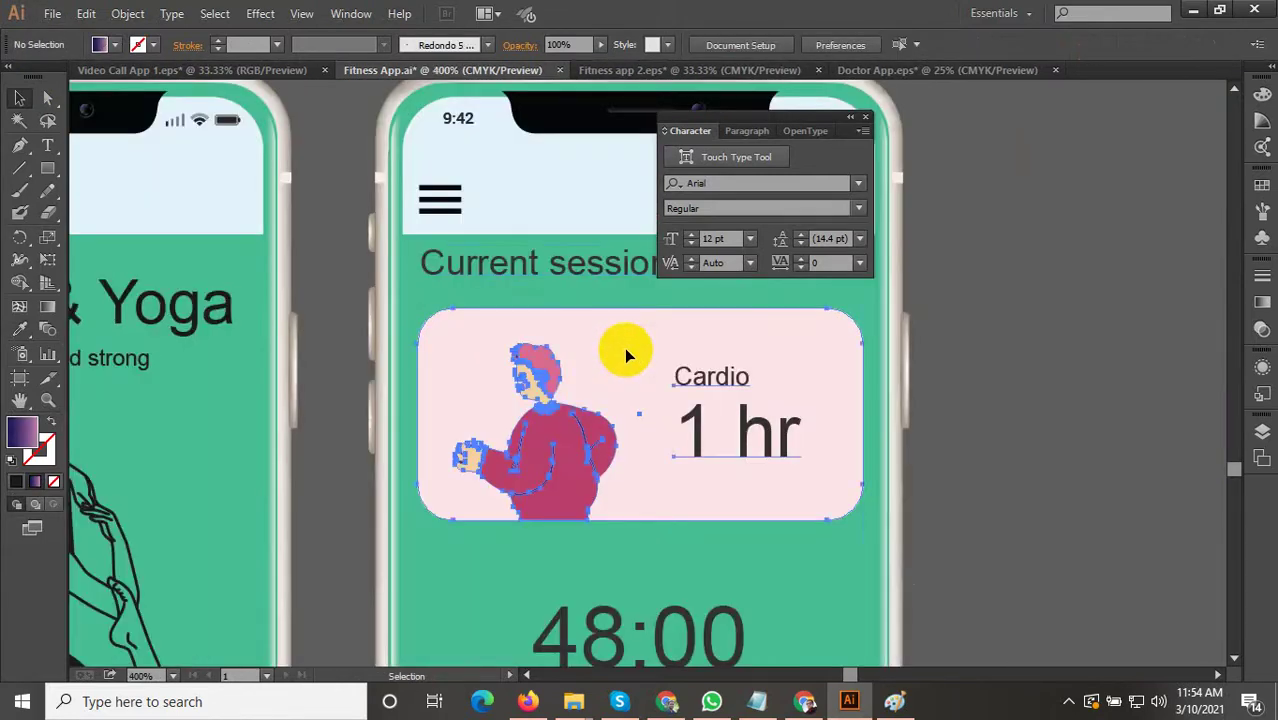
double_click(627, 352)
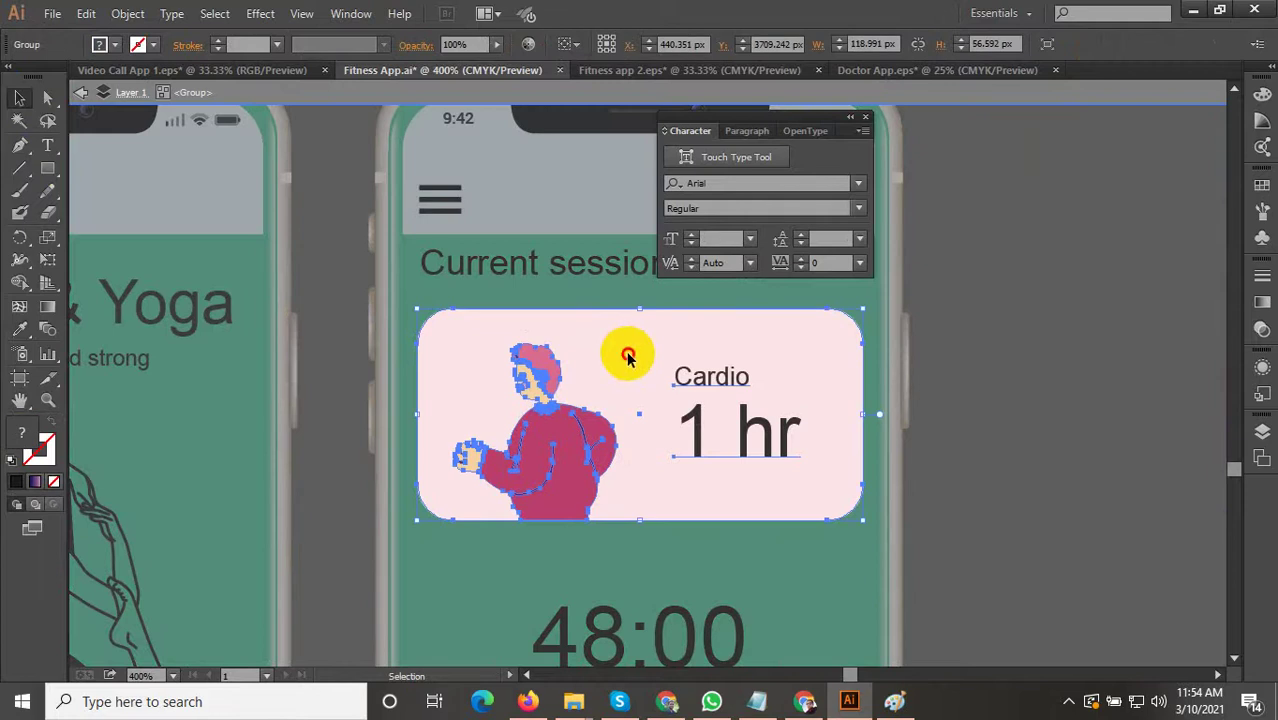
double_click(645, 362)
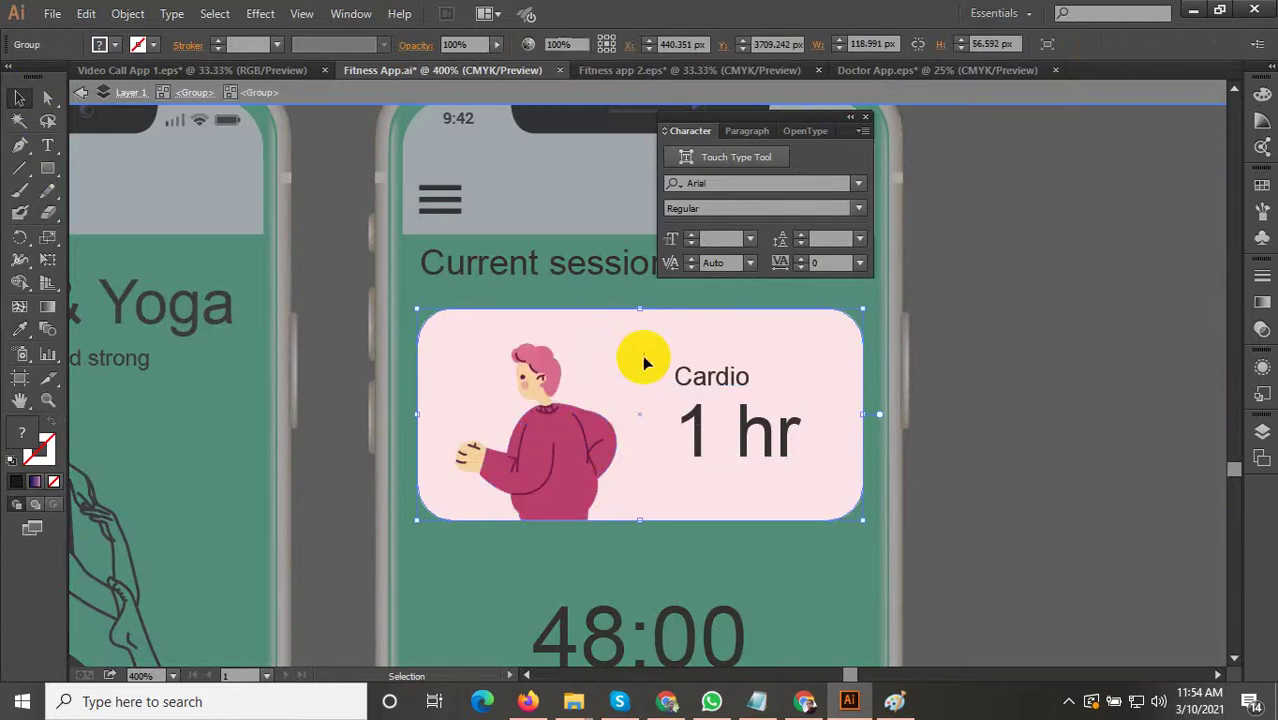
double_click(624, 341)
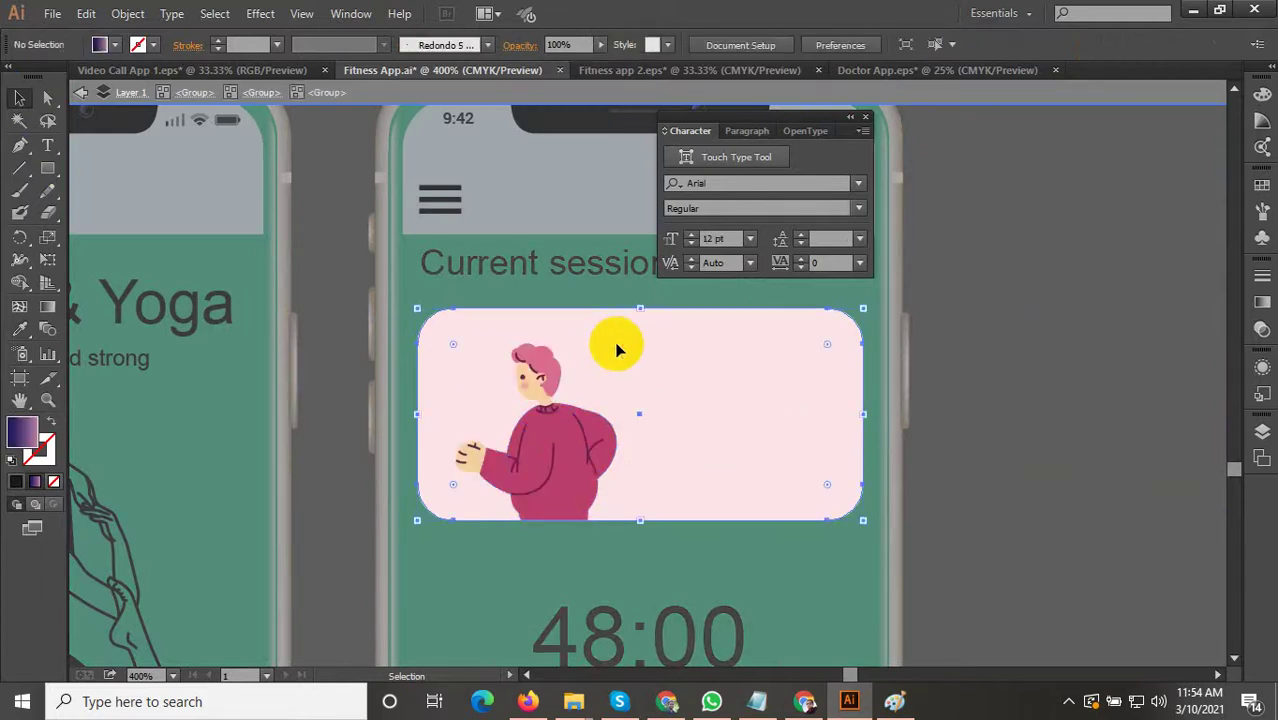
click(19, 329)
click(593, 172)
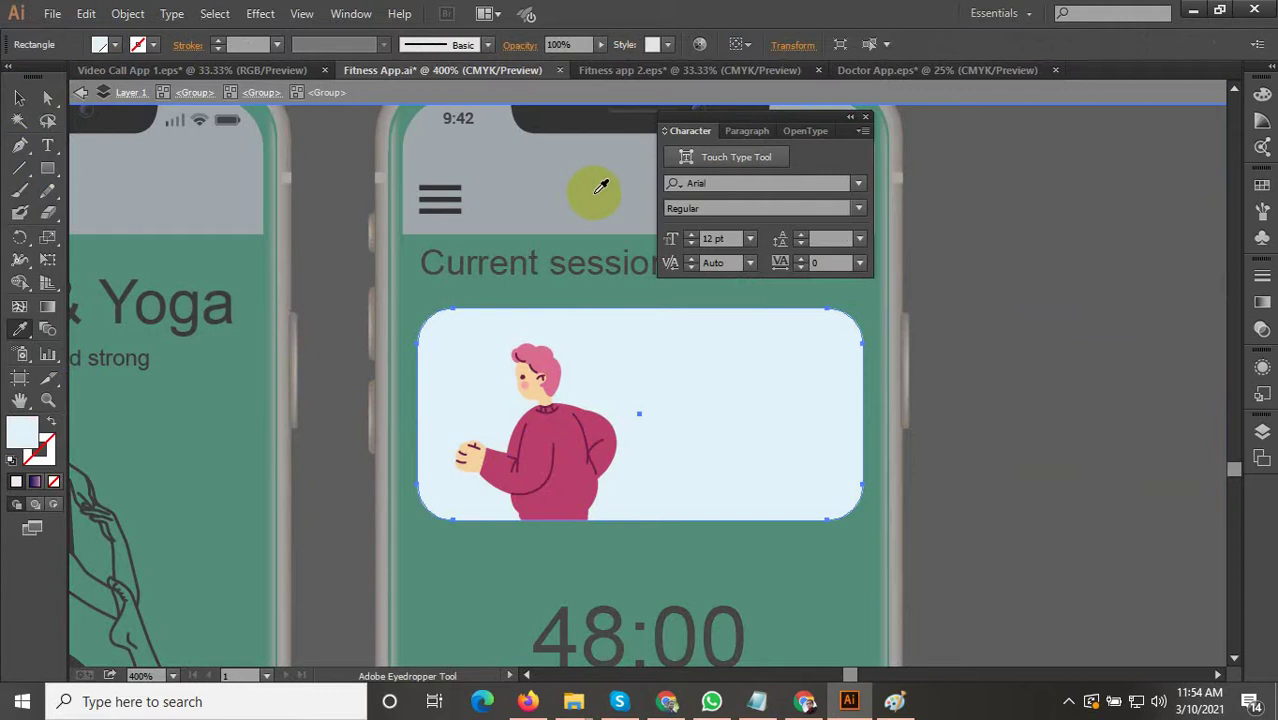
click(18, 103)
double_click(1008, 321)
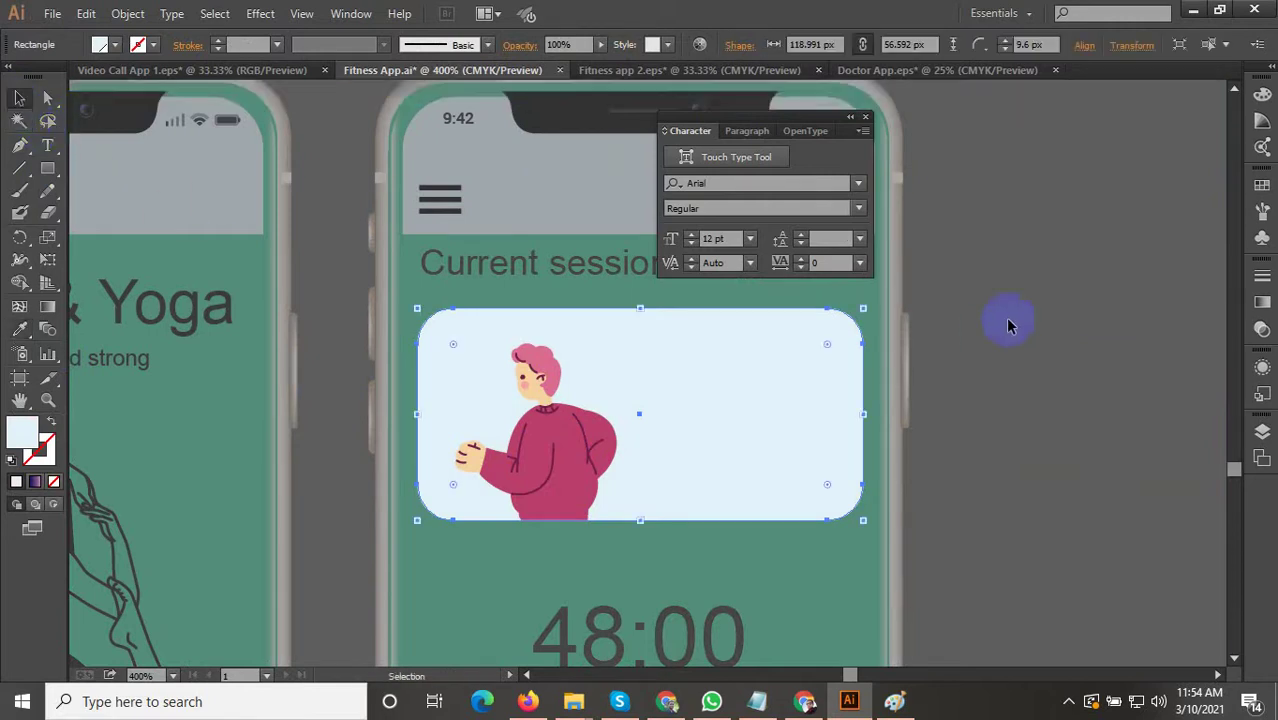
Duplicate the Current session phone as a third phone beside it and delete the session layout from the copy.
scroll(527, 345, down, 3)
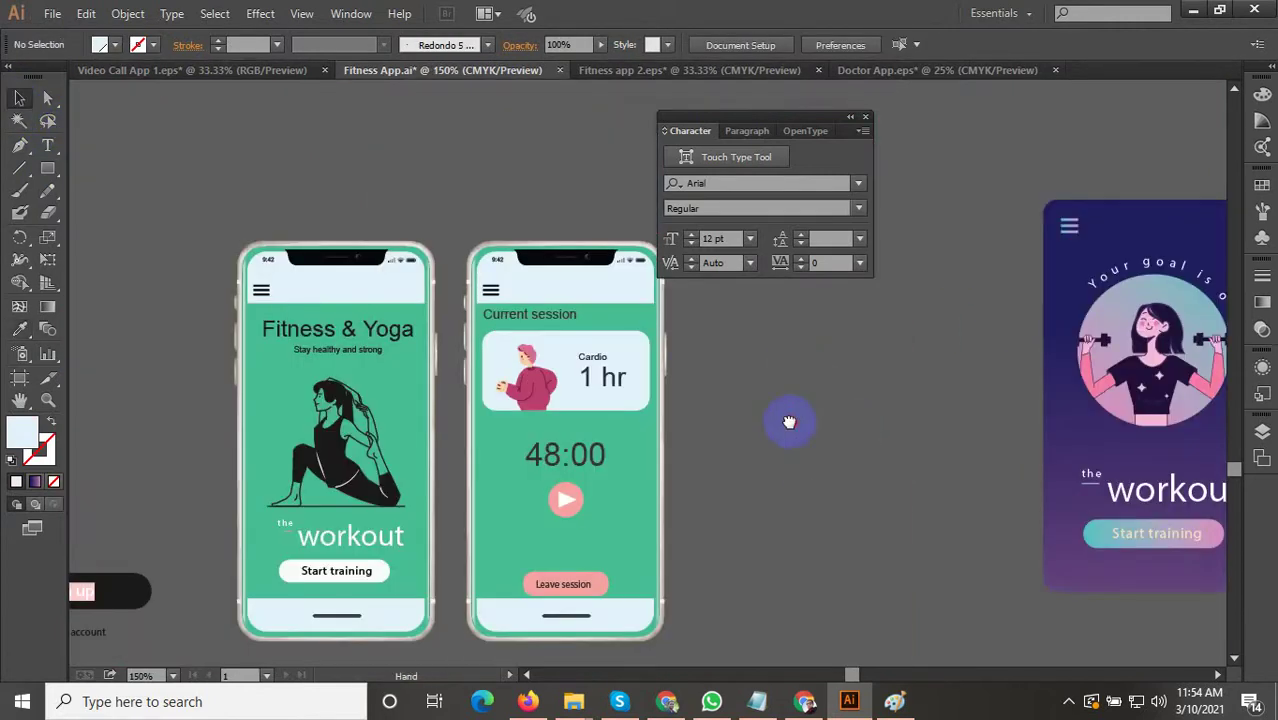
drag(789, 422, 781, 372)
scroll(563, 394, up, 3)
scroll(537, 351, down, 2)
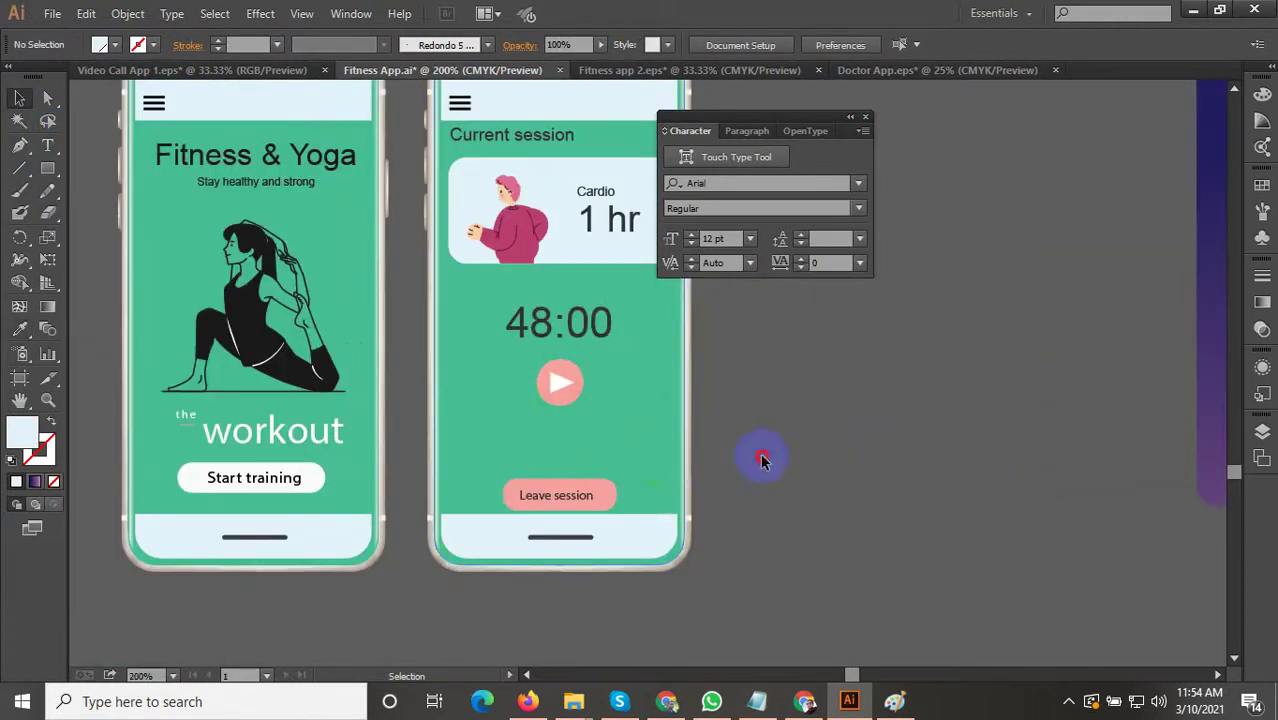
scroll(677, 490, down, 1)
drag(709, 476, 633, 499)
scroll(630, 497, down, 2)
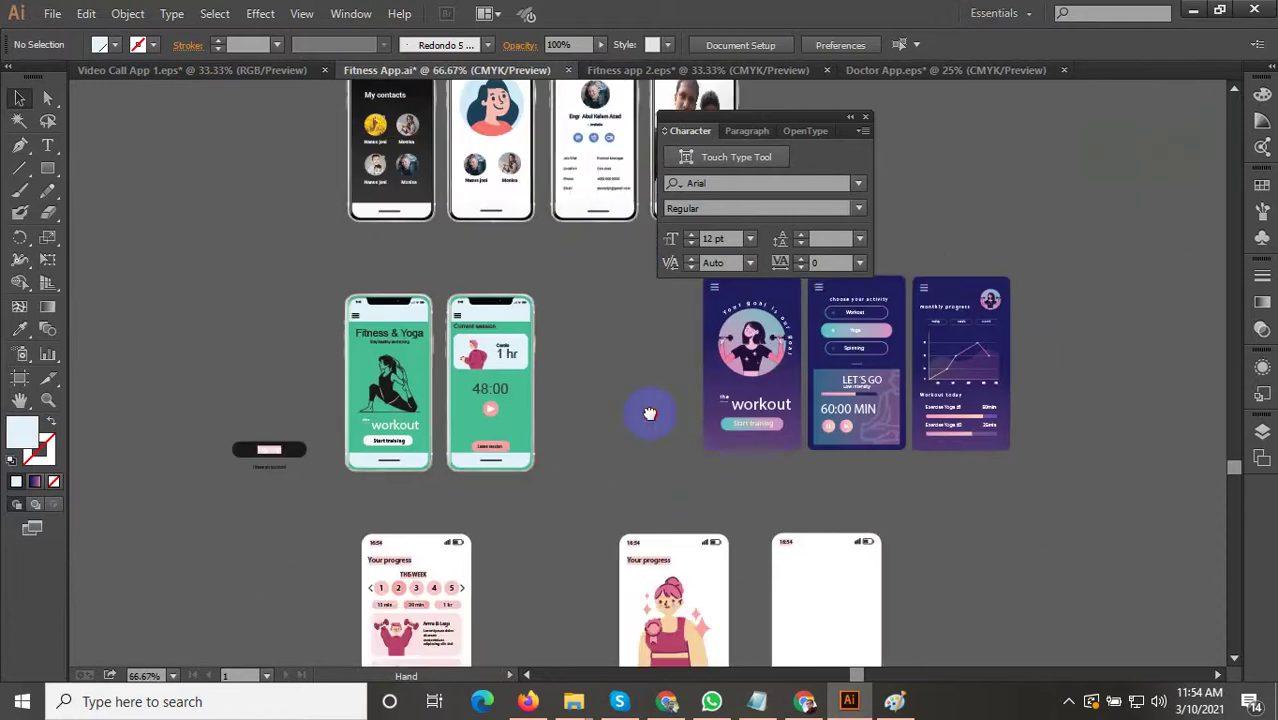
scroll(650, 411, down, 3)
drag(638, 330, 638, 488)
drag(548, 411, 768, 335)
scroll(562, 335, up, 2)
drag(860, 364, 654, 309)
click(690, 362)
scroll(640, 496, down, 1)
drag(658, 478, 592, 461)
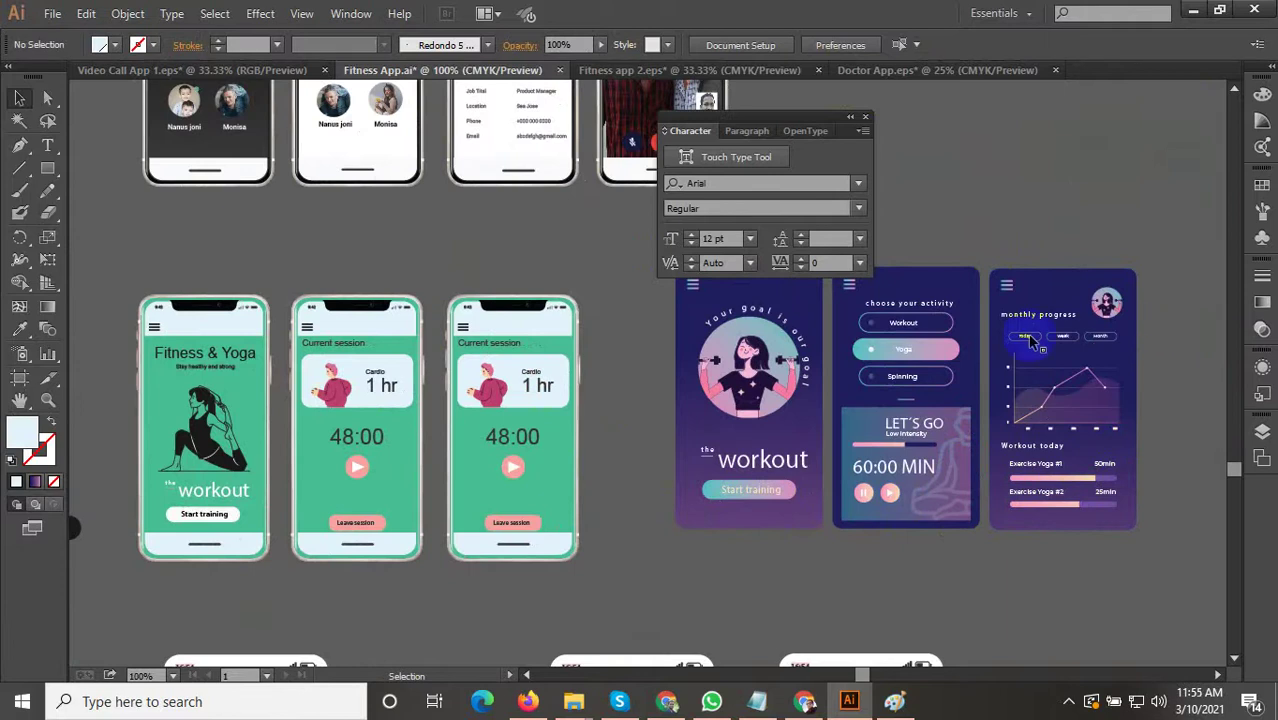
click(490, 348)
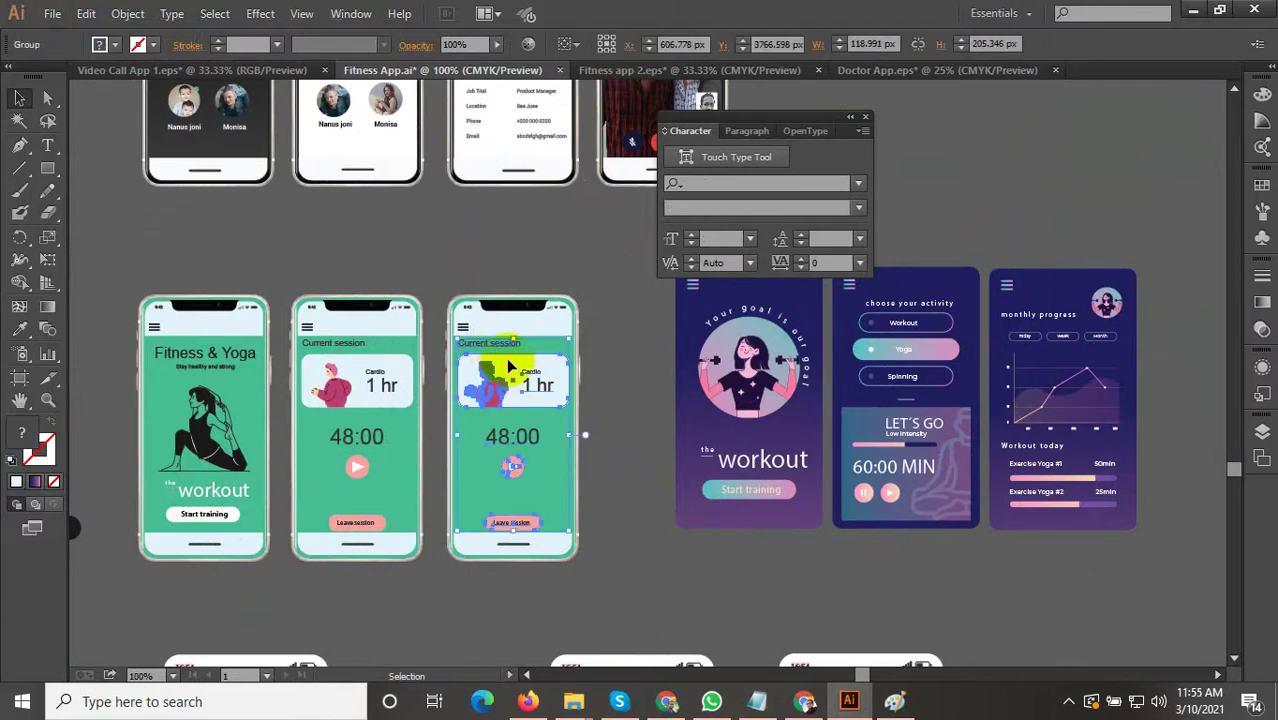
key(Delete)
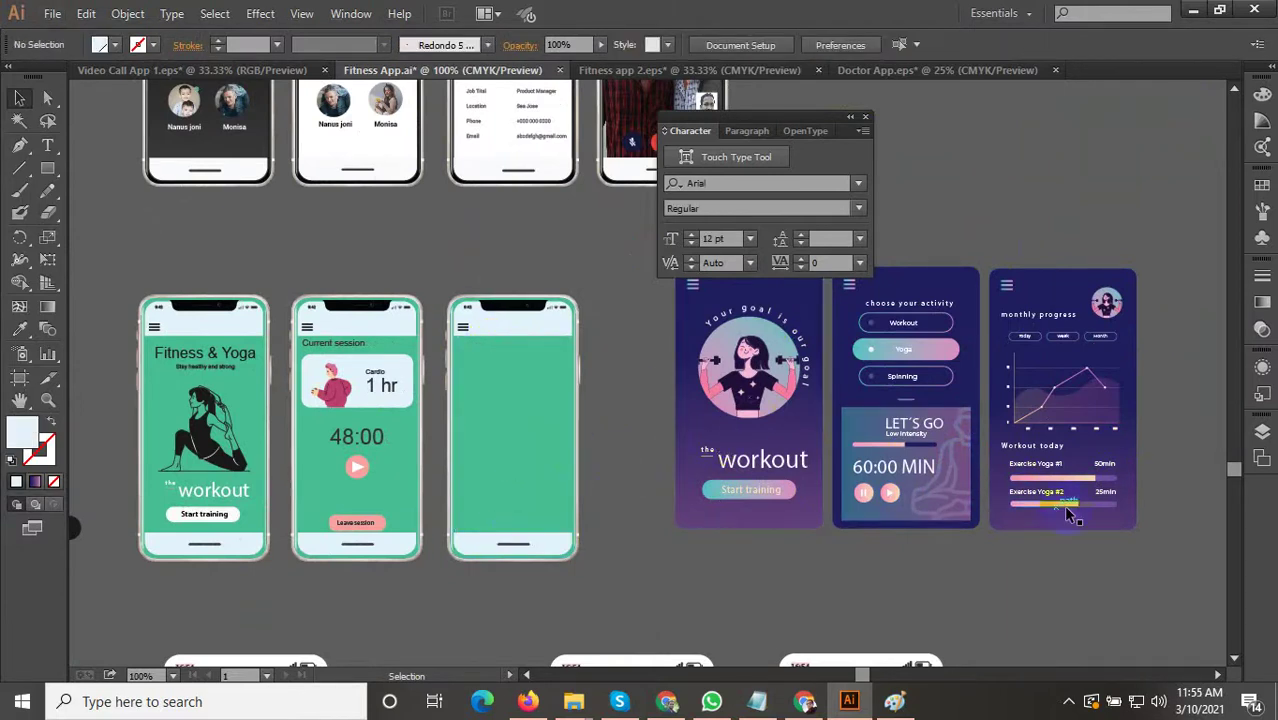
Ungroup the monthly progress screen and delete its purple background.
click(1127, 451)
drag(1161, 459, 1081, 456)
right_click(838, 388)
click(888, 497)
click(970, 457)
key(Delete)
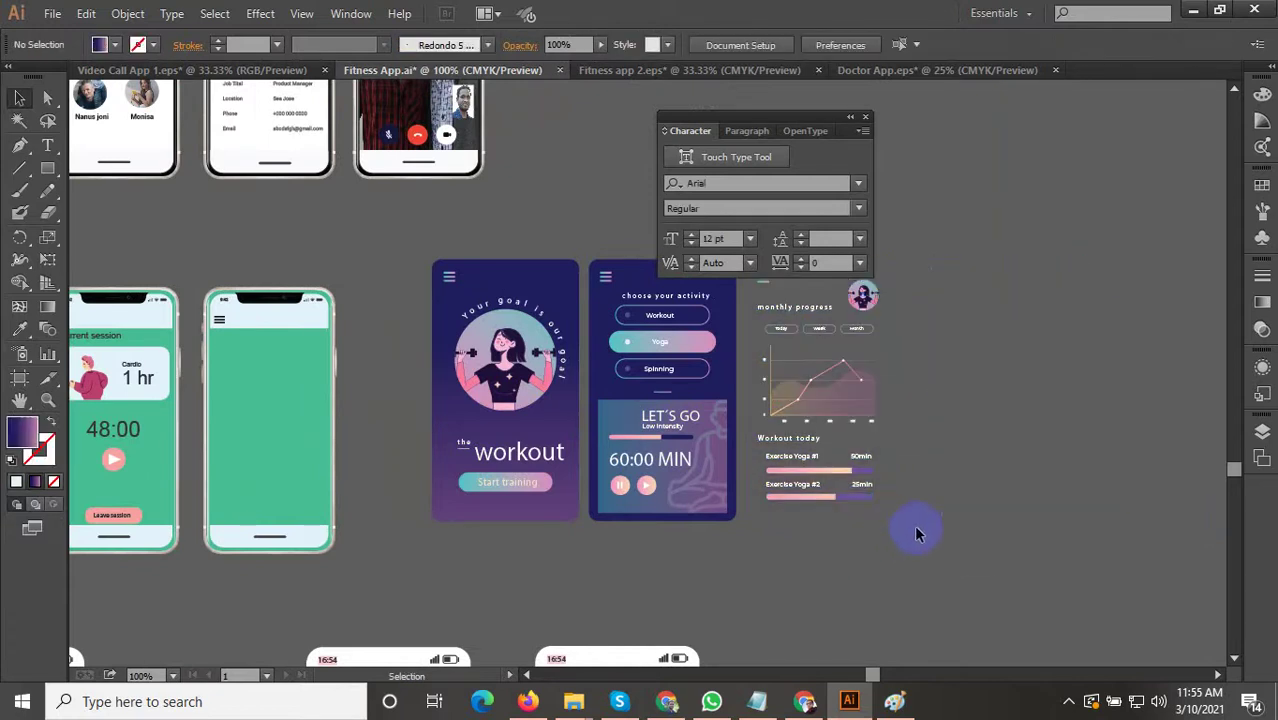
drag(748, 305, 945, 280)
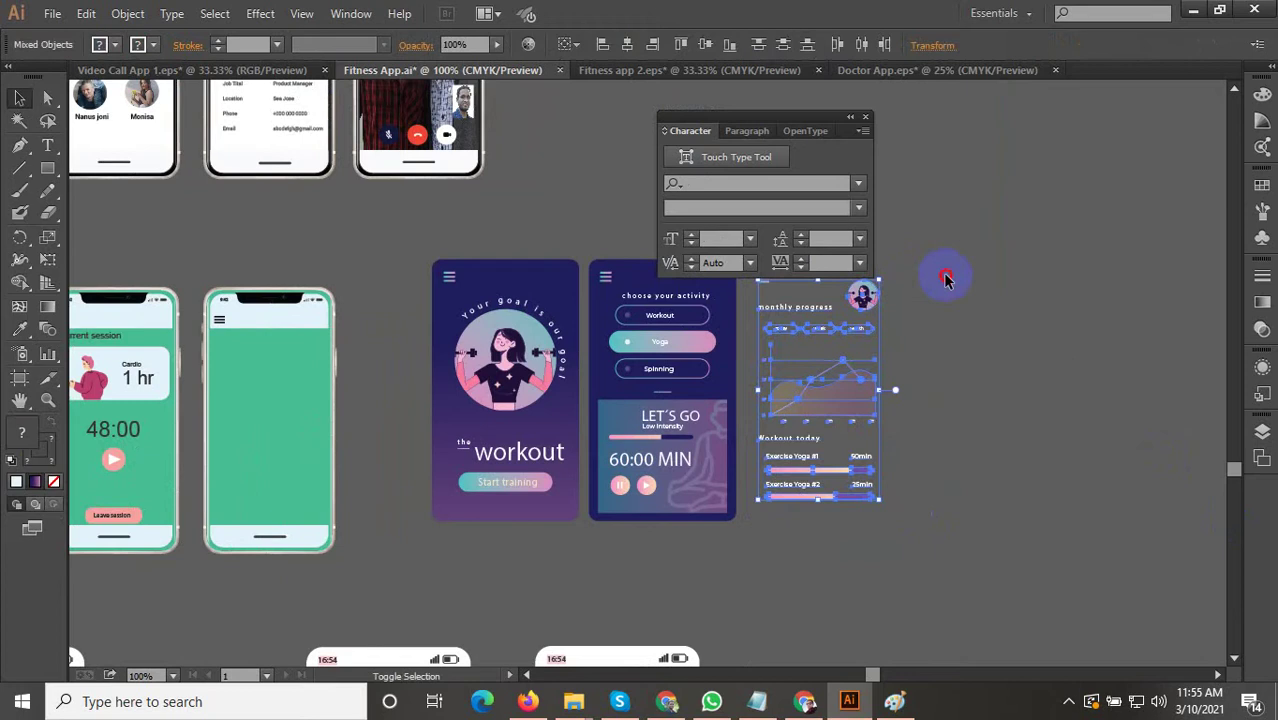
shift+click(855, 298)
click(922, 372)
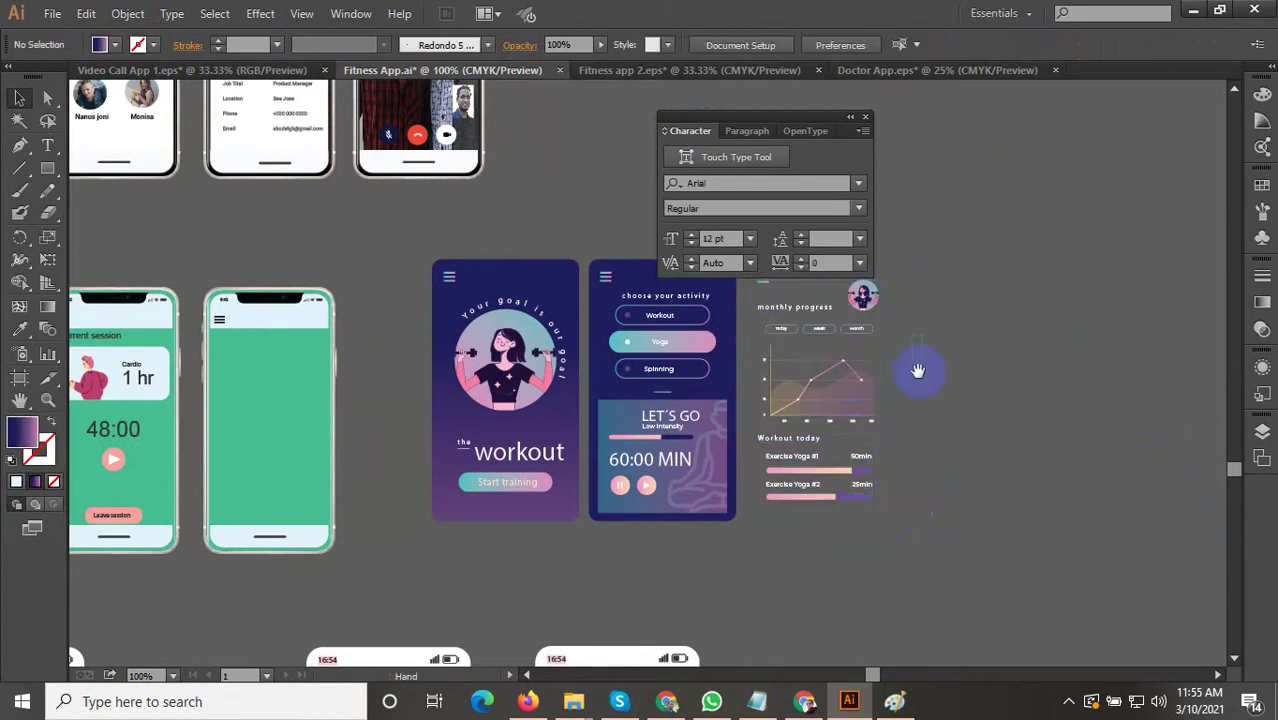
drag(916, 371, 1000, 449)
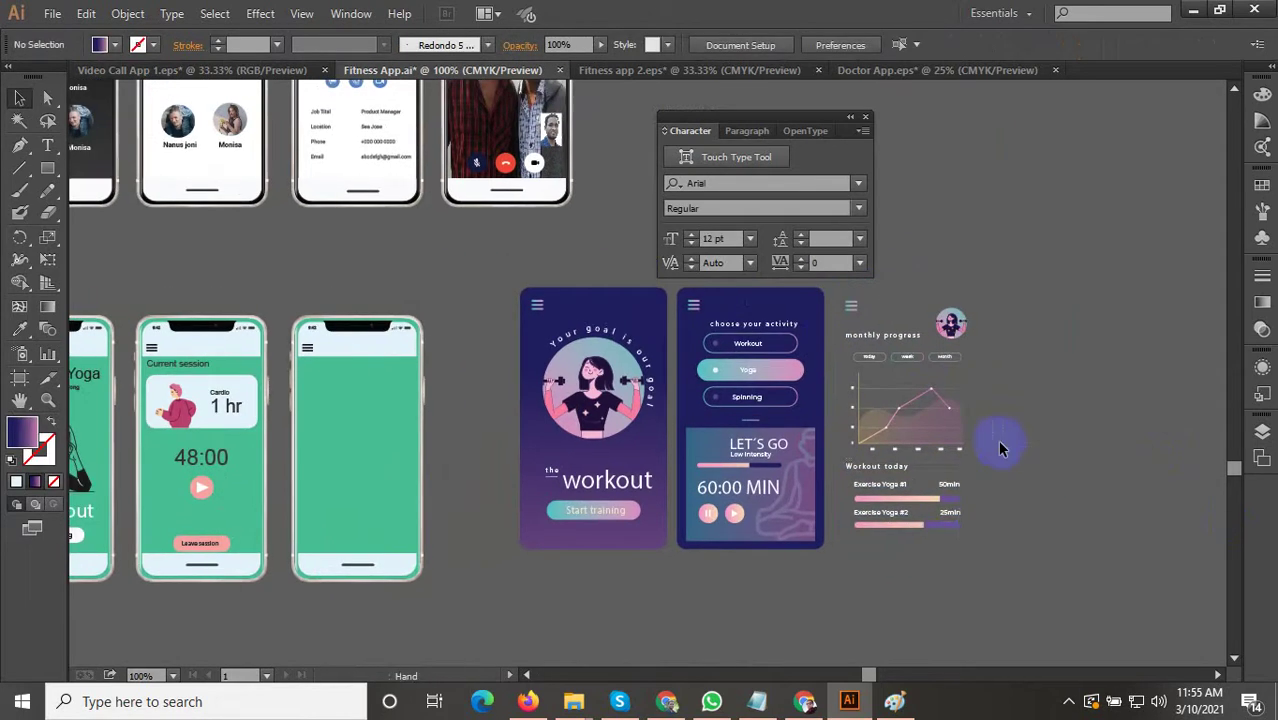
Group the monthly progress contents, leaving out the menu icon and the round avatar.
drag(960, 322, 990, 312)
shift+click(936, 325)
right_click(876, 332)
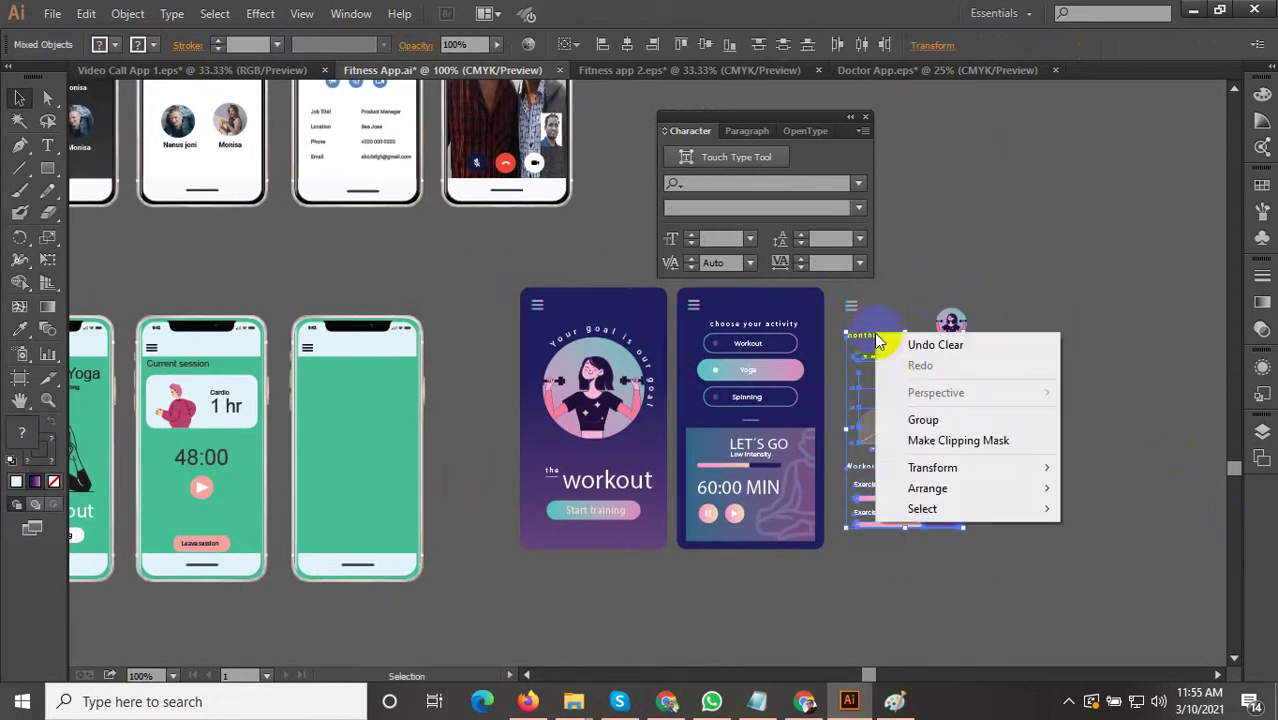
click(918, 421)
Move the monthly progress group onto the third phone's empty green screen and bring it to the front.
drag(920, 450, 585, 426)
scroll(585, 426, up, 2)
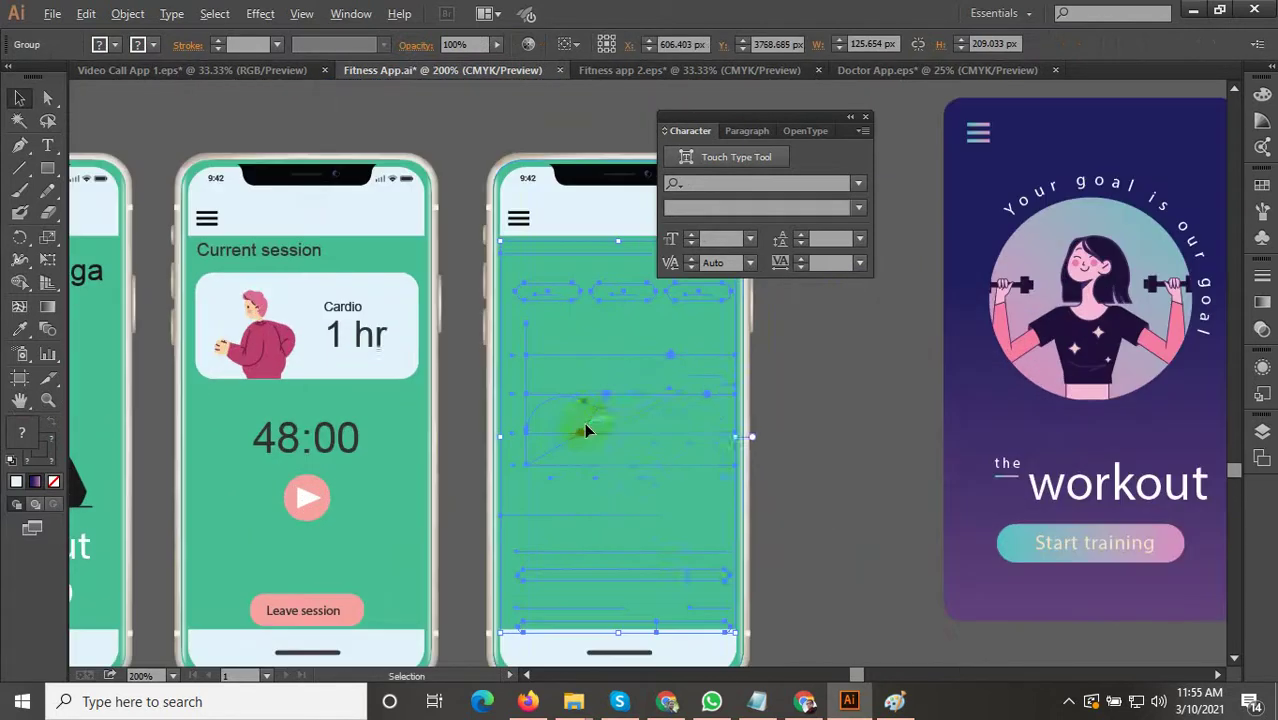
right_click(607, 383)
mouse_move(705, 540)
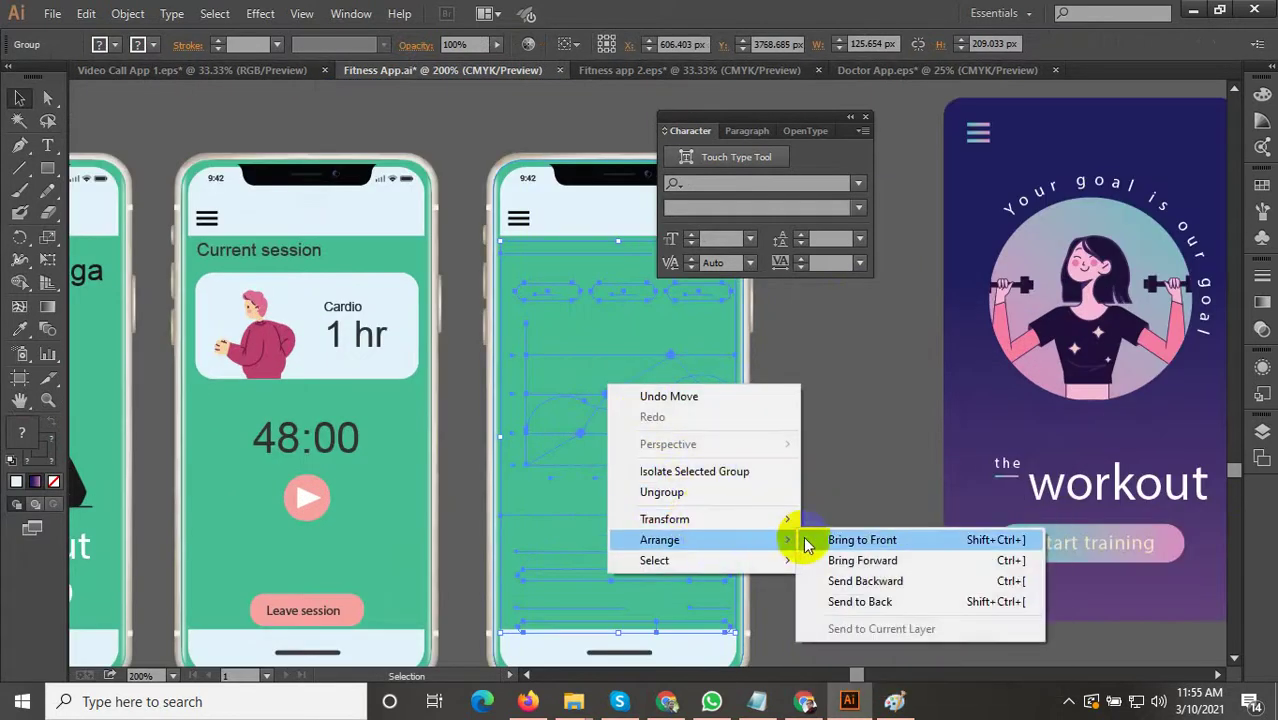
click(800, 537)
Scale the monthly progress group down to about 121 × 202 px so it clears the phone's bottom bar.
scroll(700, 460, down, 2)
scroll(712, 415, up, 2)
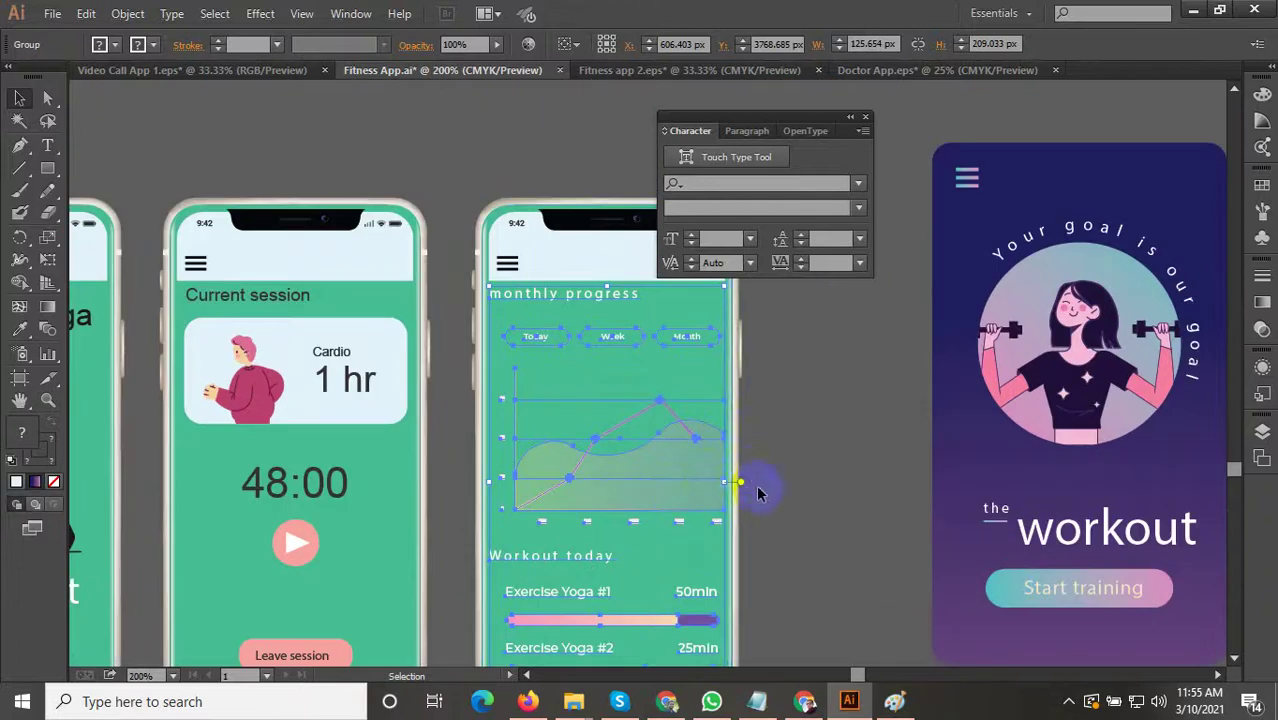
scroll(736, 486, down, 1)
scroll(690, 630, up, 2)
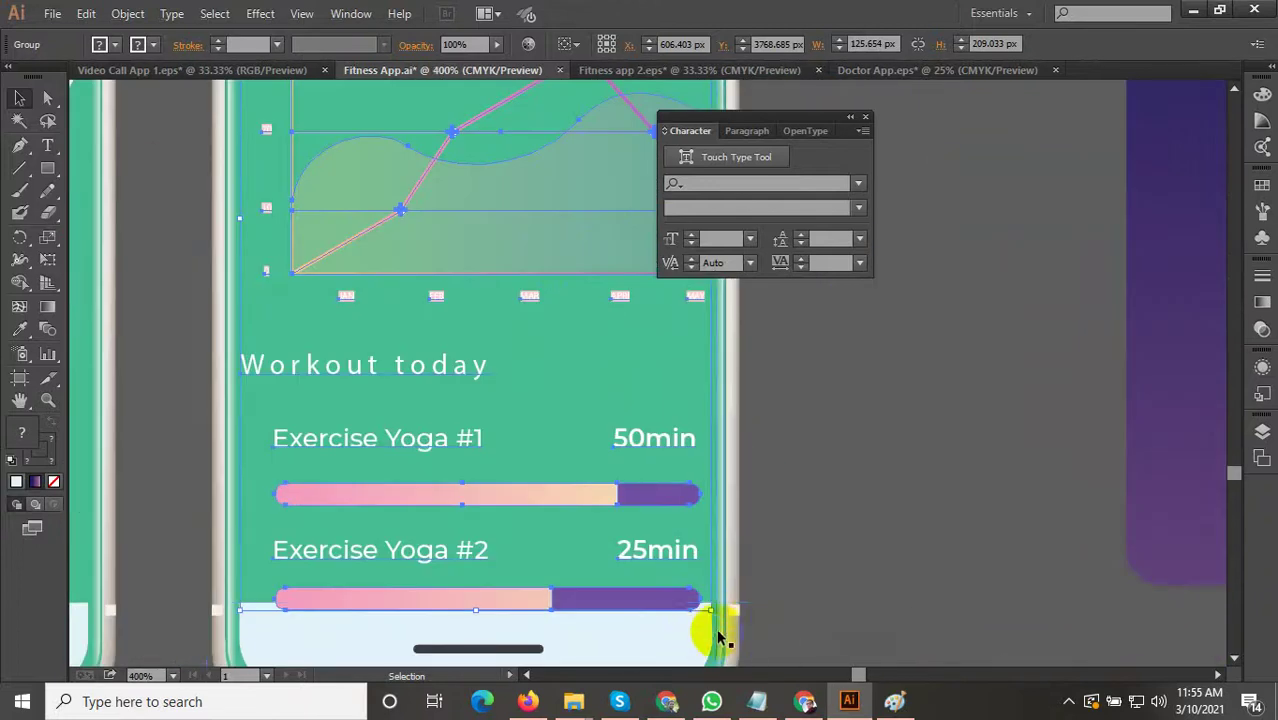
drag(710, 608, 692, 600)
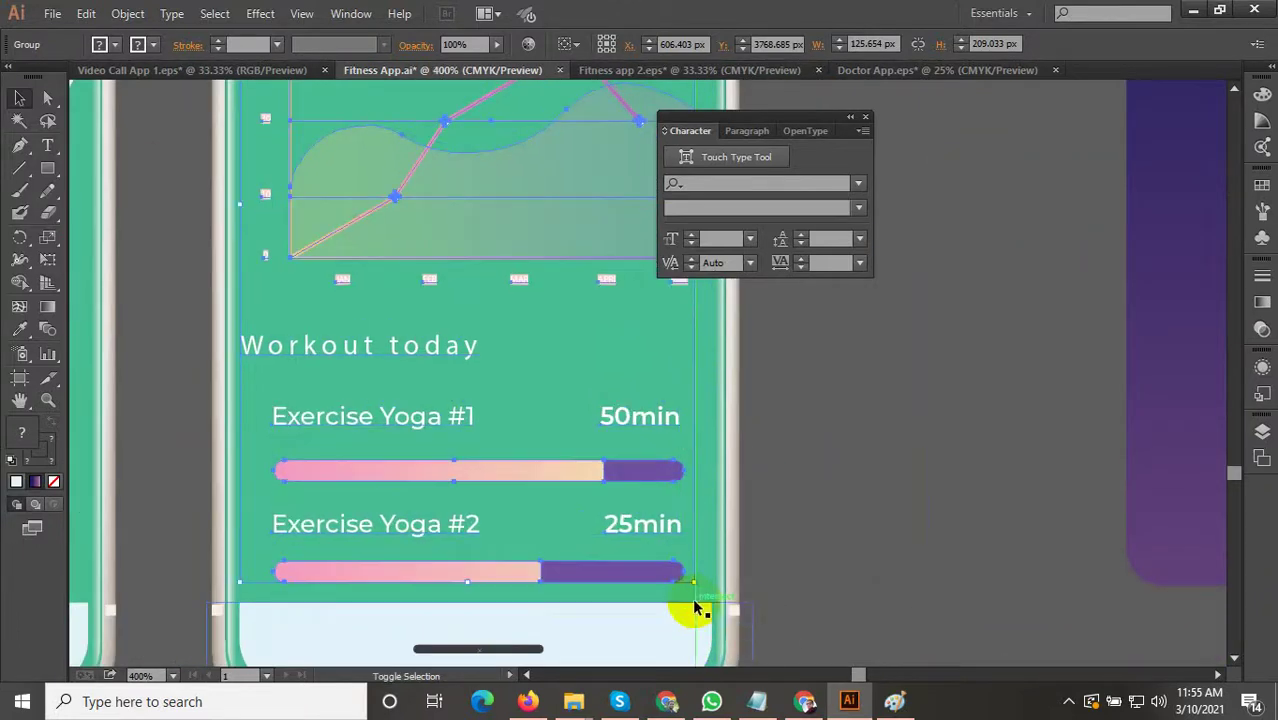
Nudge the monthly progress group to centre it within the third phone's green area.
scroll(864, 476, down, 3)
scroll(765, 492, up, 1)
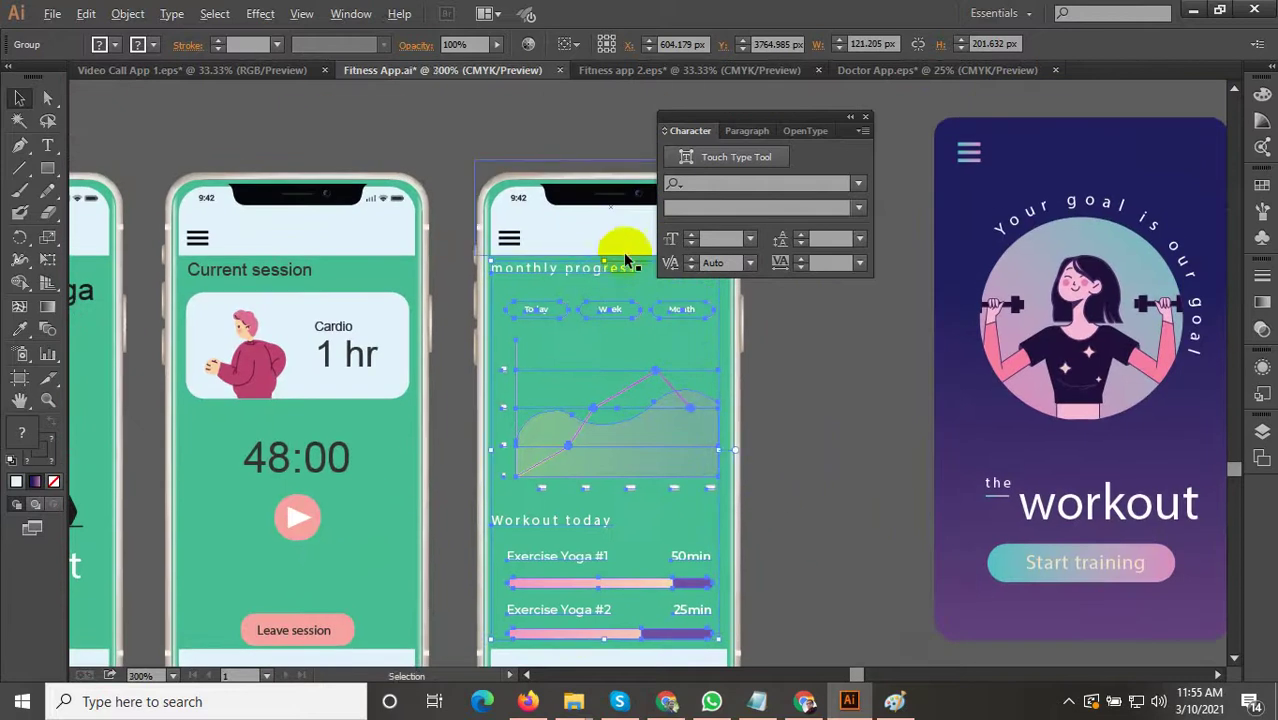
scroll(600, 268, up, 4)
drag(530, 293, 538, 293)
scroll(538, 293, down, 4)
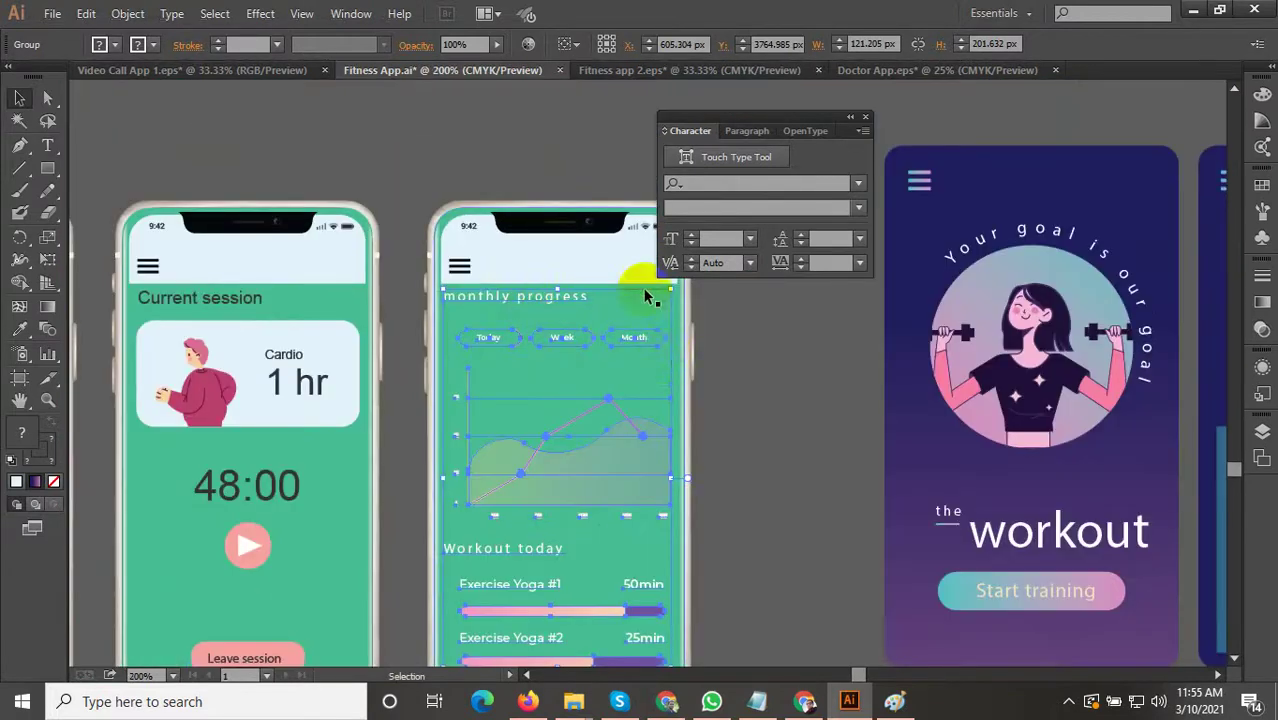
scroll(625, 313, up, 3)
drag(474, 310, 487, 331)
scroll(487, 331, down, 2)
click(718, 412)
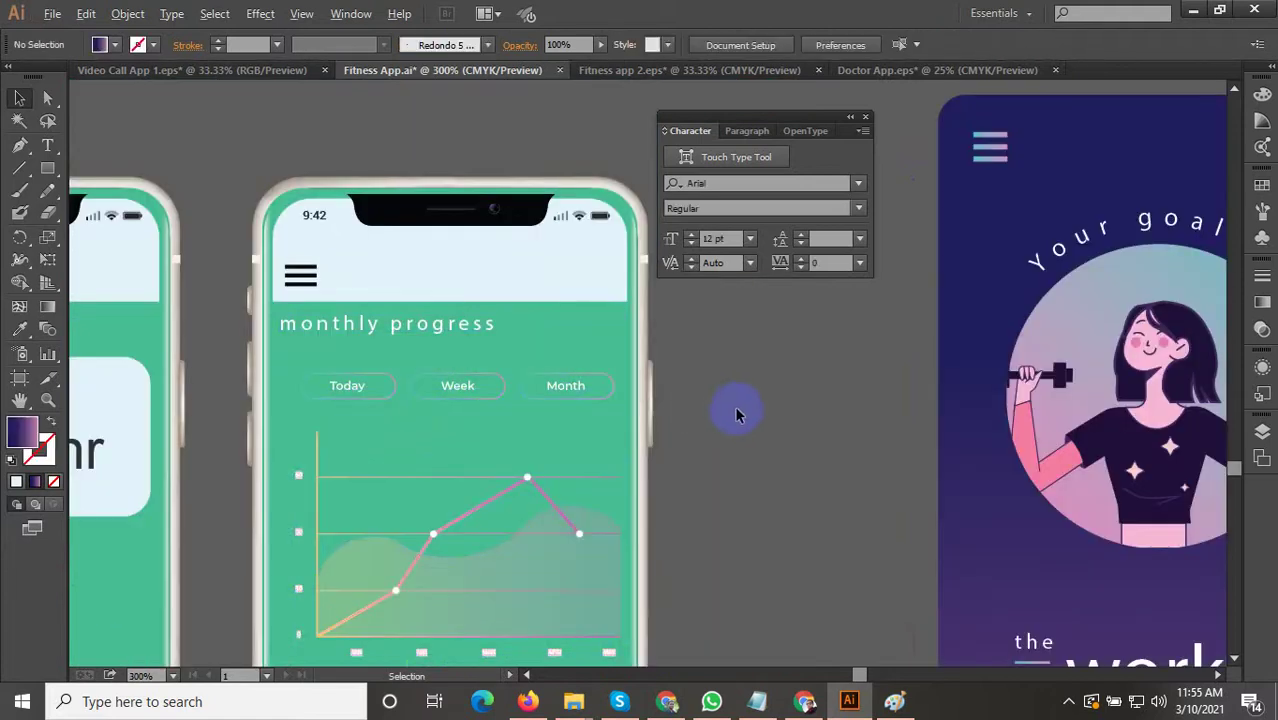
Apply the My contacts screen's dark gradient to the third phone's green background using the Eyedropper.
scroll(740, 412, down, 1)
scroll(727, 341, down, 1)
drag(728, 404, 638, 312)
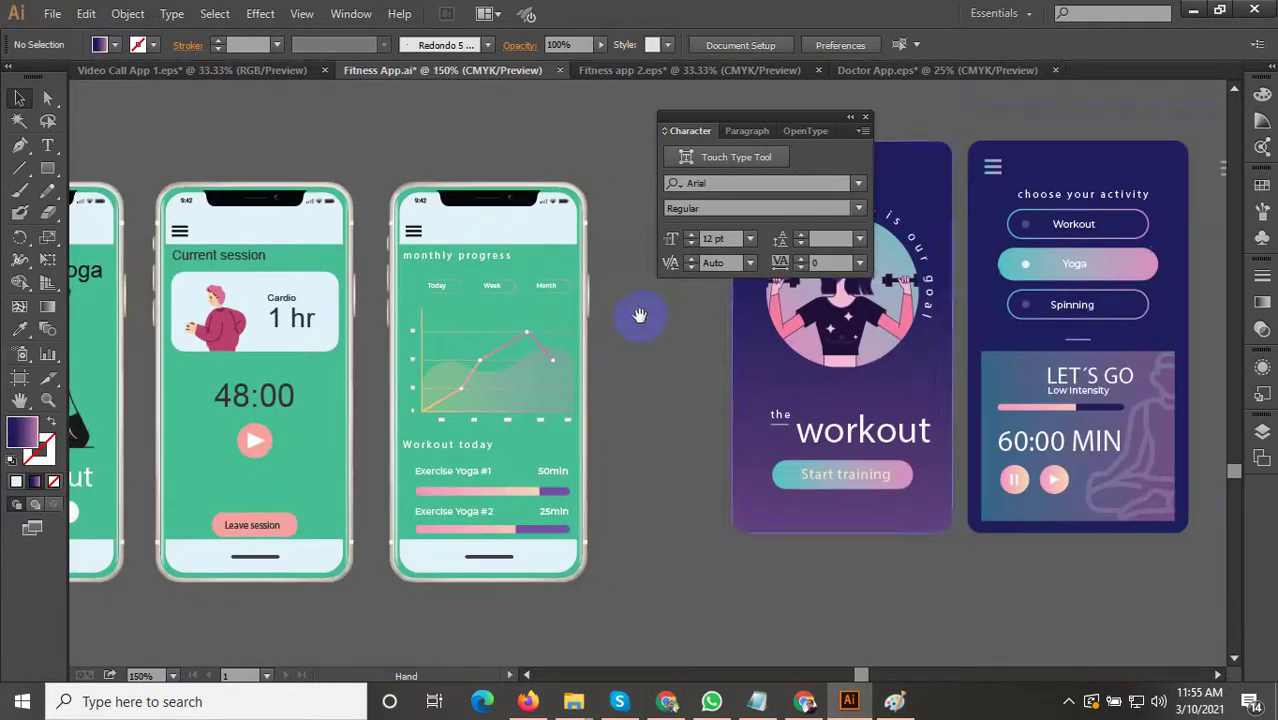
scroll(456, 424, up, 2)
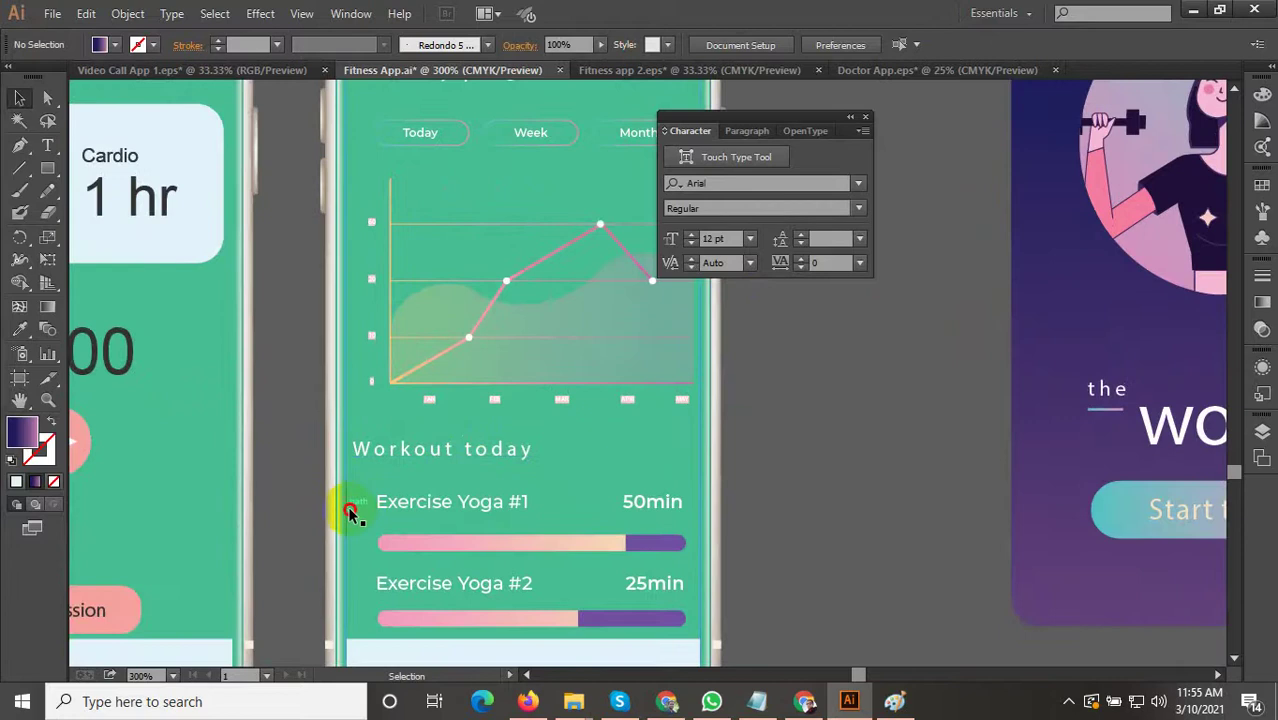
click(525, 485)
scroll(701, 468, down, 2)
scroll(561, 596, up, 4)
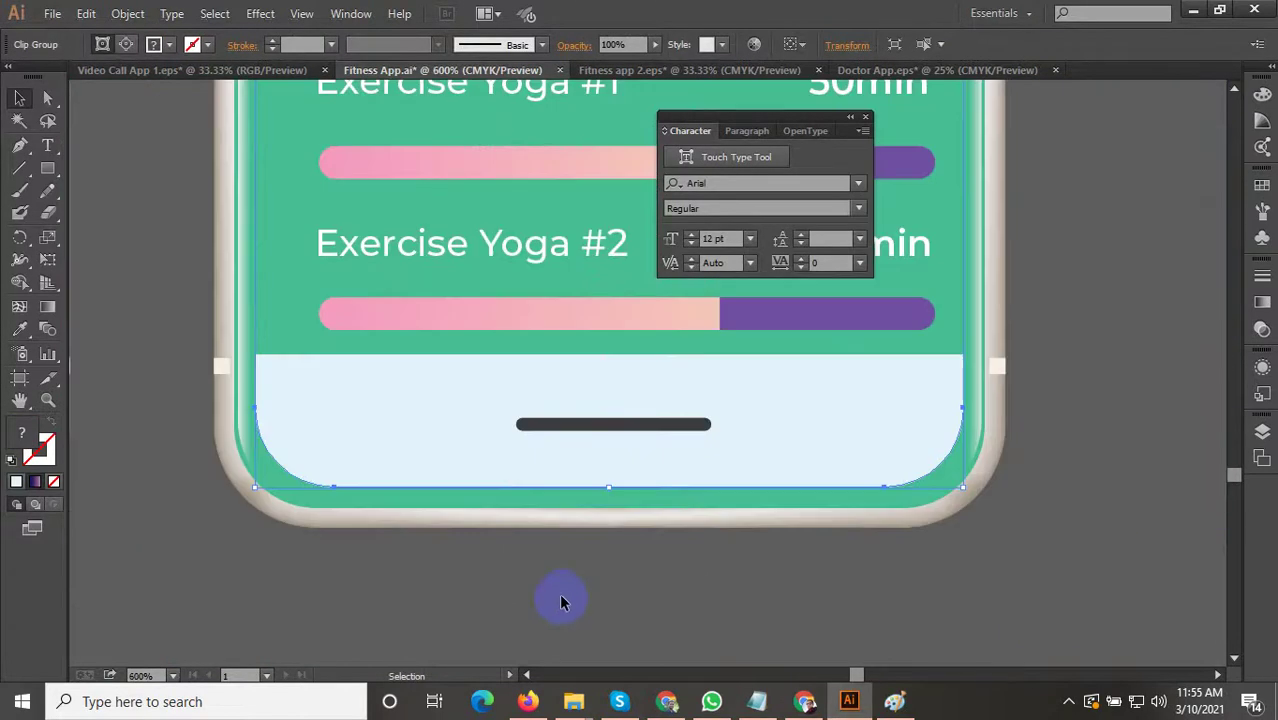
click(353, 506)
scroll(352, 510, down, 3)
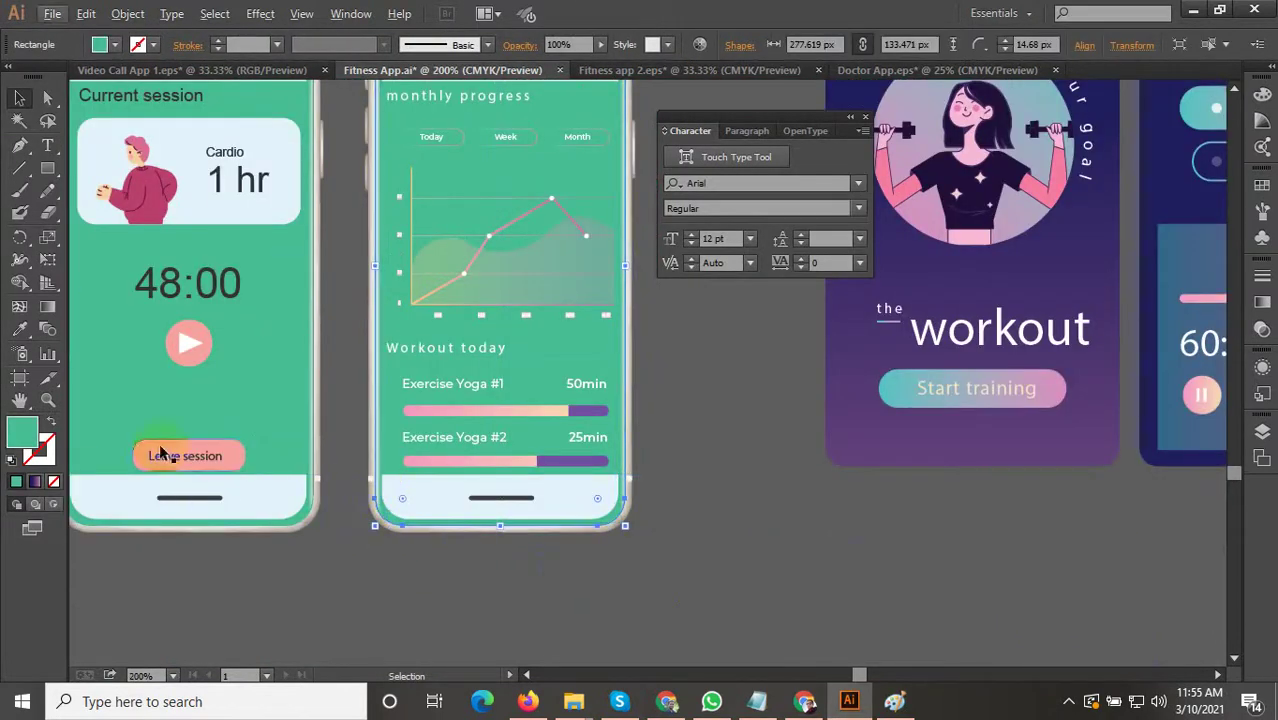
scroll(736, 420, down, 3)
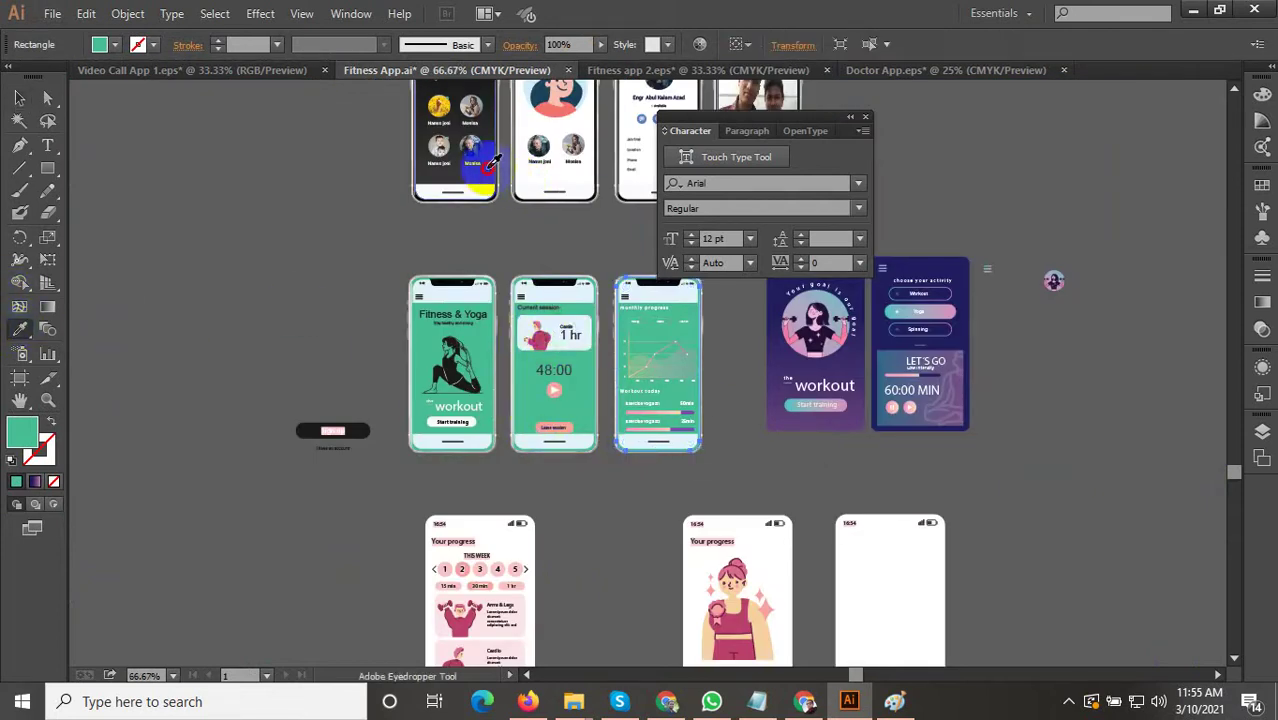
click(488, 169)
scroll(676, 341, up, 2)
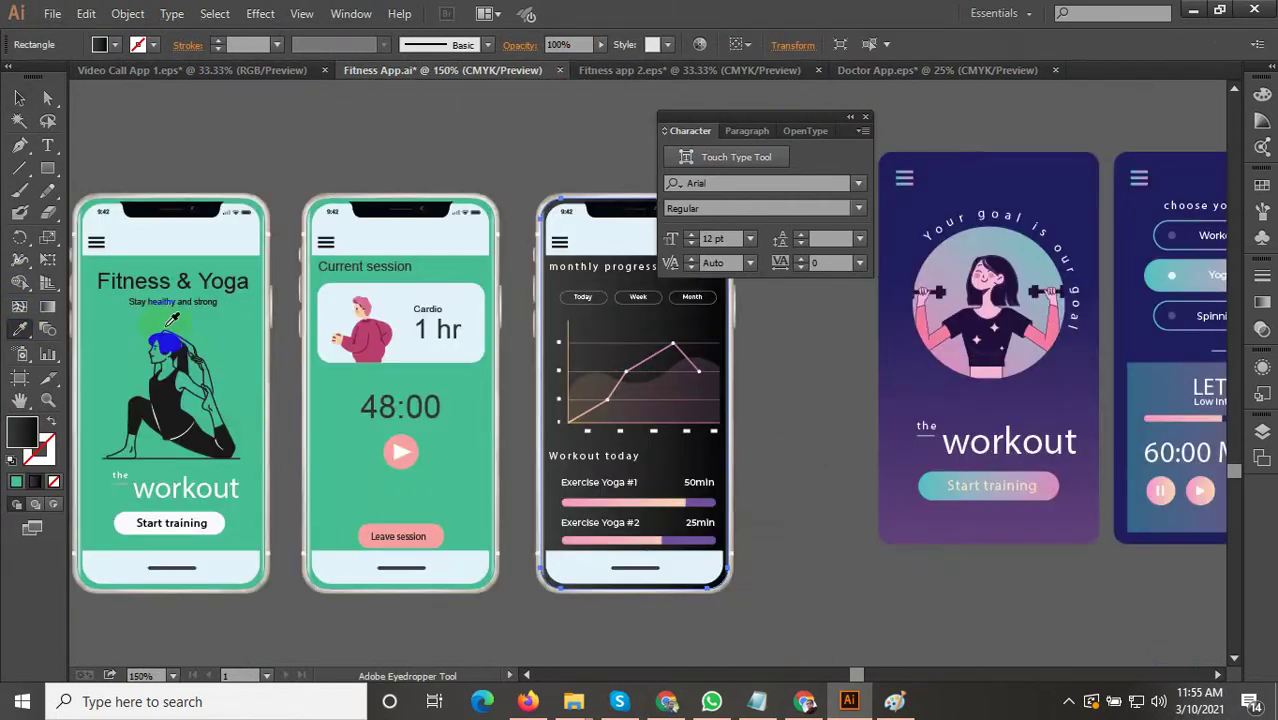
click(20, 98)
click(510, 425)
Apply the purple gradient of the "Your goal is our goal" screen to the second phone's green background using the Eyedropper.
scroll(592, 470, down, 1)
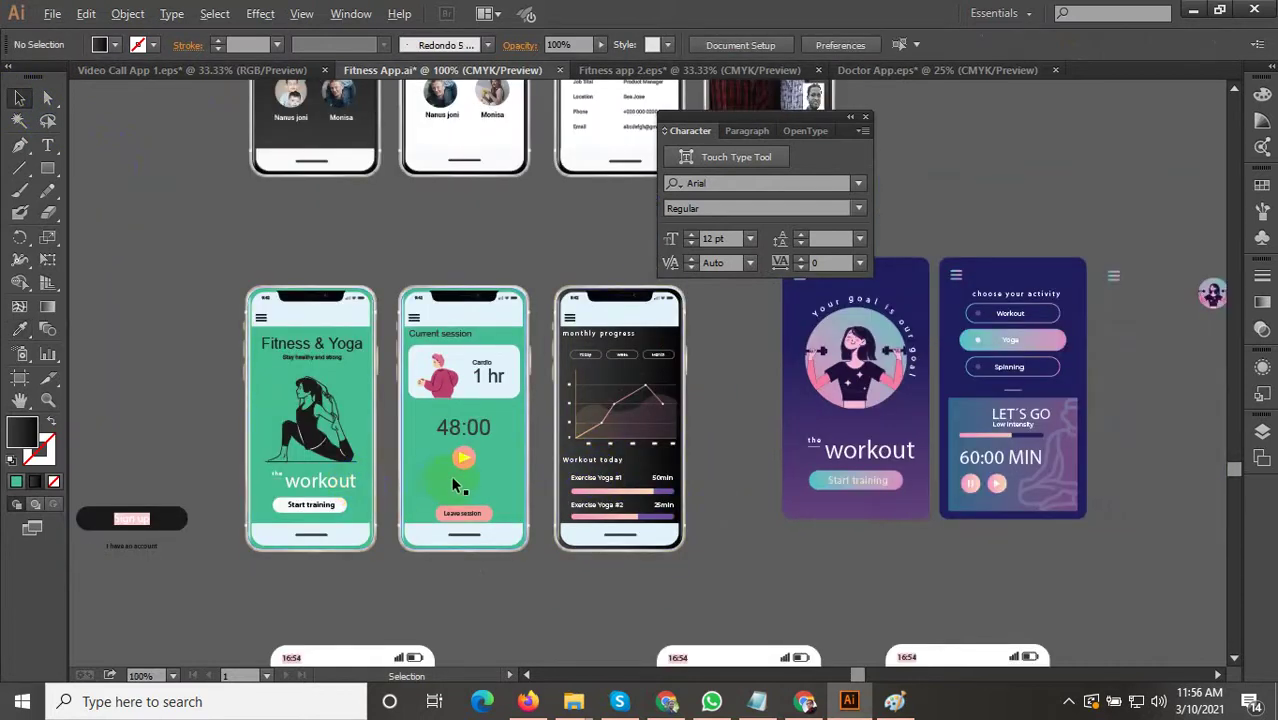
scroll(441, 474, up, 2)
click(530, 506)
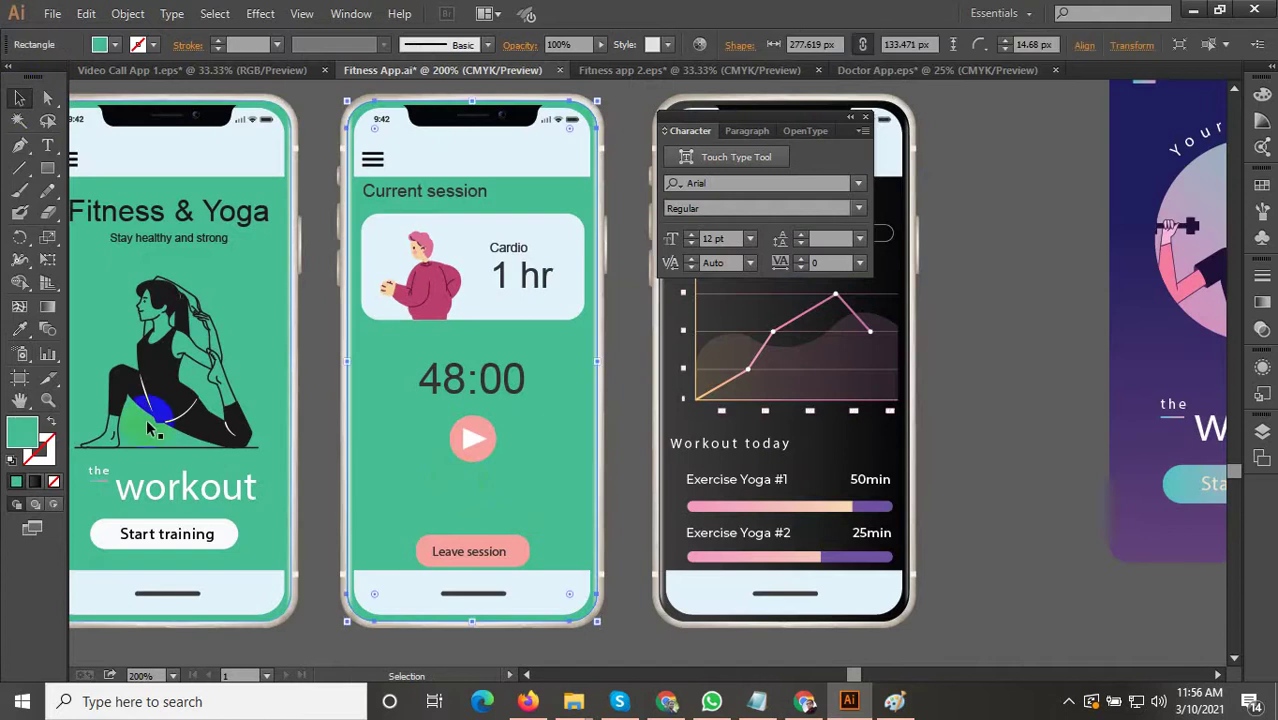
click(21, 333)
scroll(621, 543, down, 2)
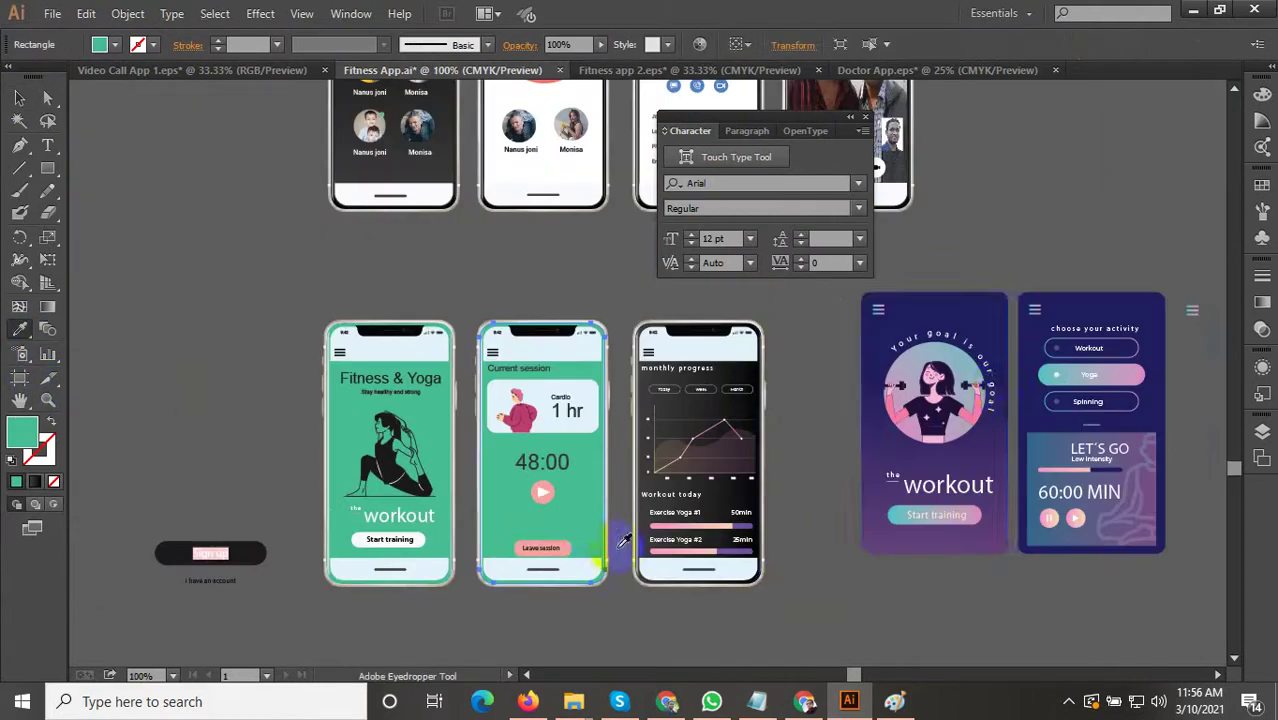
click(1001, 316)
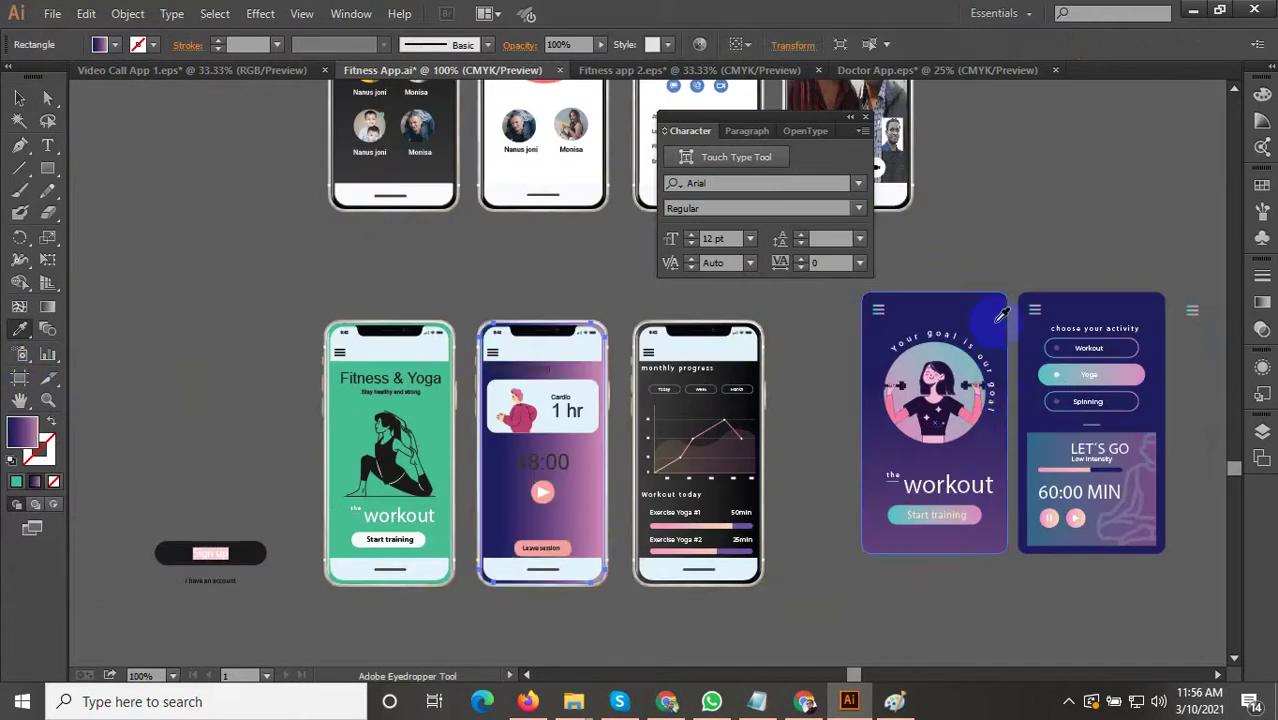
Undo the purple gradient on the second phone's background.
key(ctrl+z)
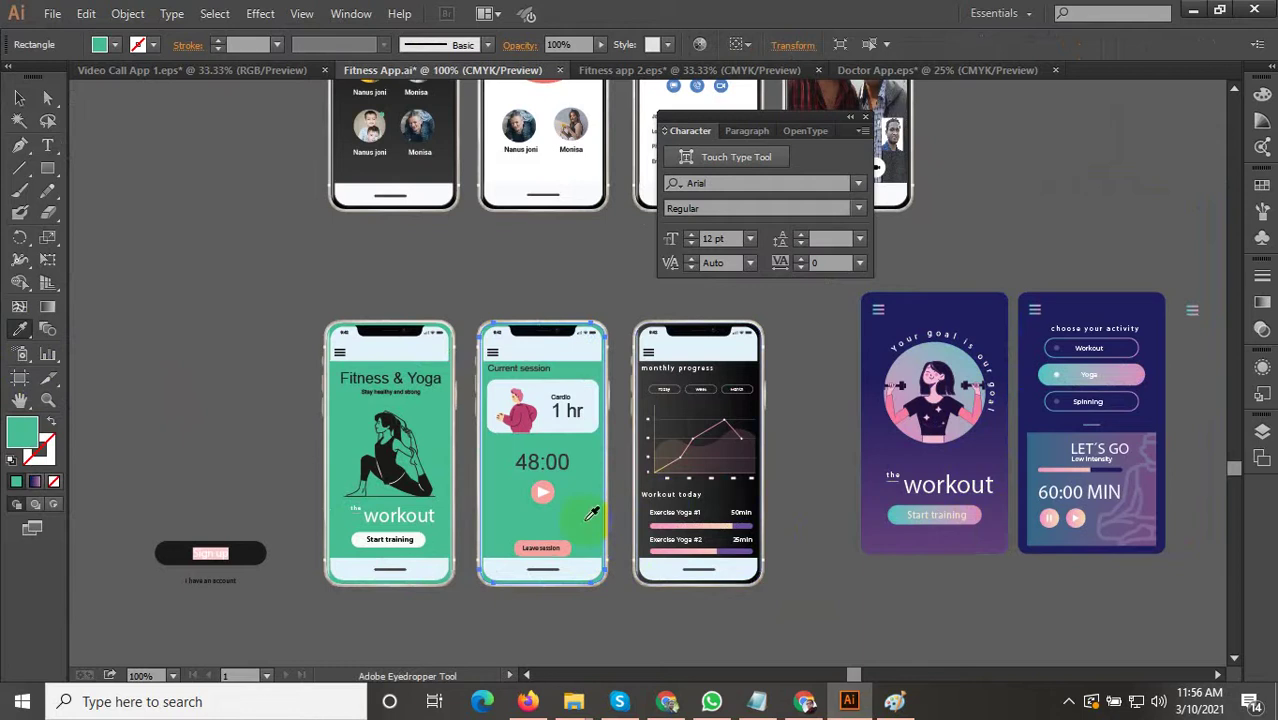
Try the solid navy fill of the "choose your activity" screen on the second phone's background using the Eyedropper.
scroll(988, 488, down, 2)
scroll(980, 476, up, 1)
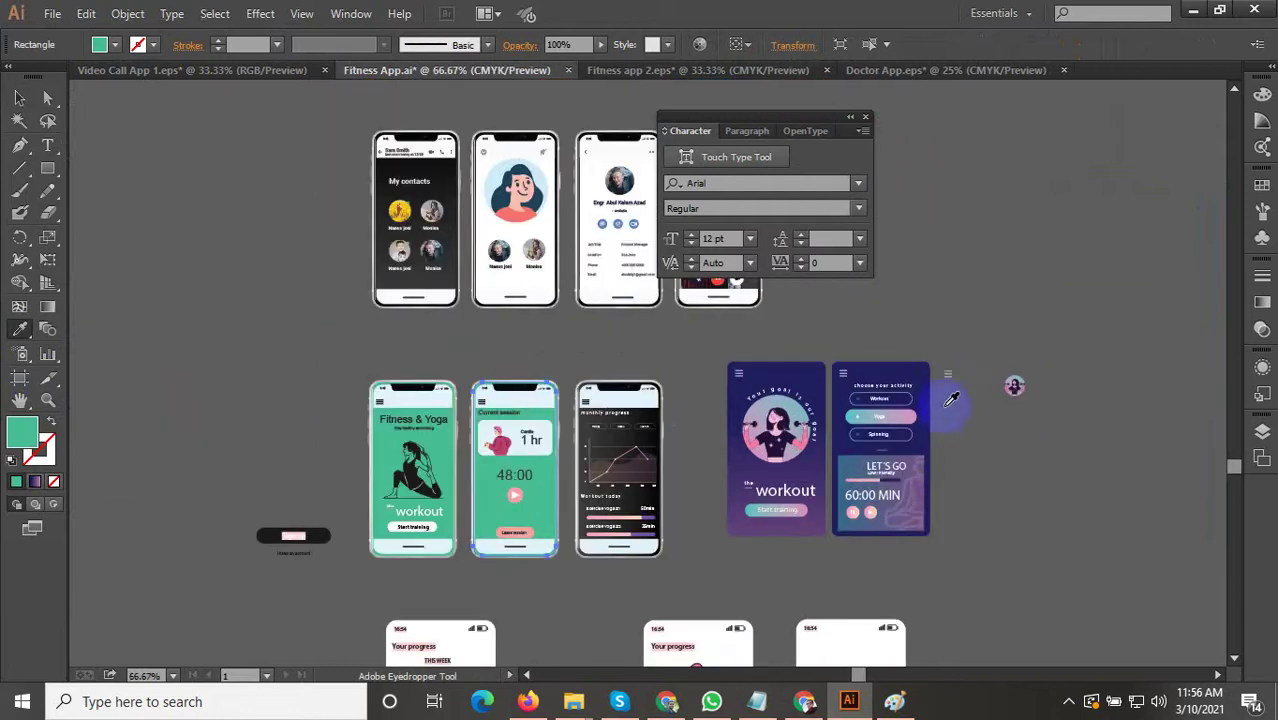
click(926, 354)
scroll(514, 533, up, 2)
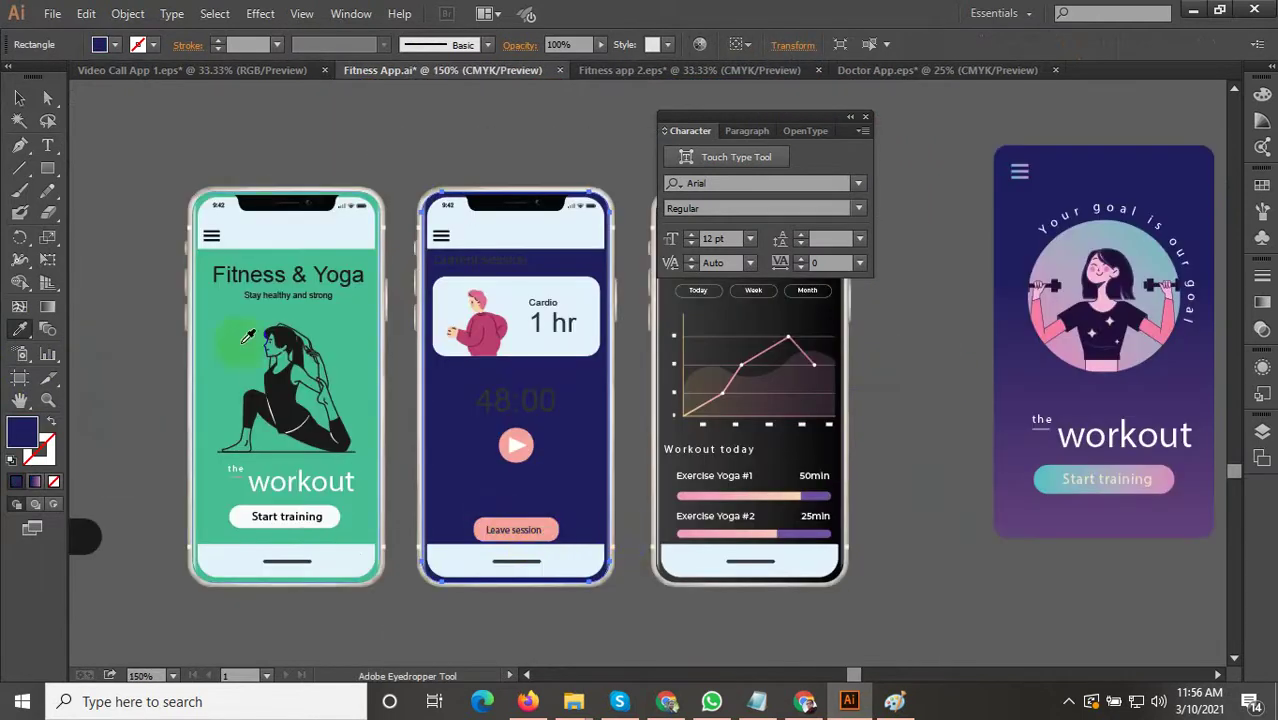
click(19, 97)
click(148, 114)
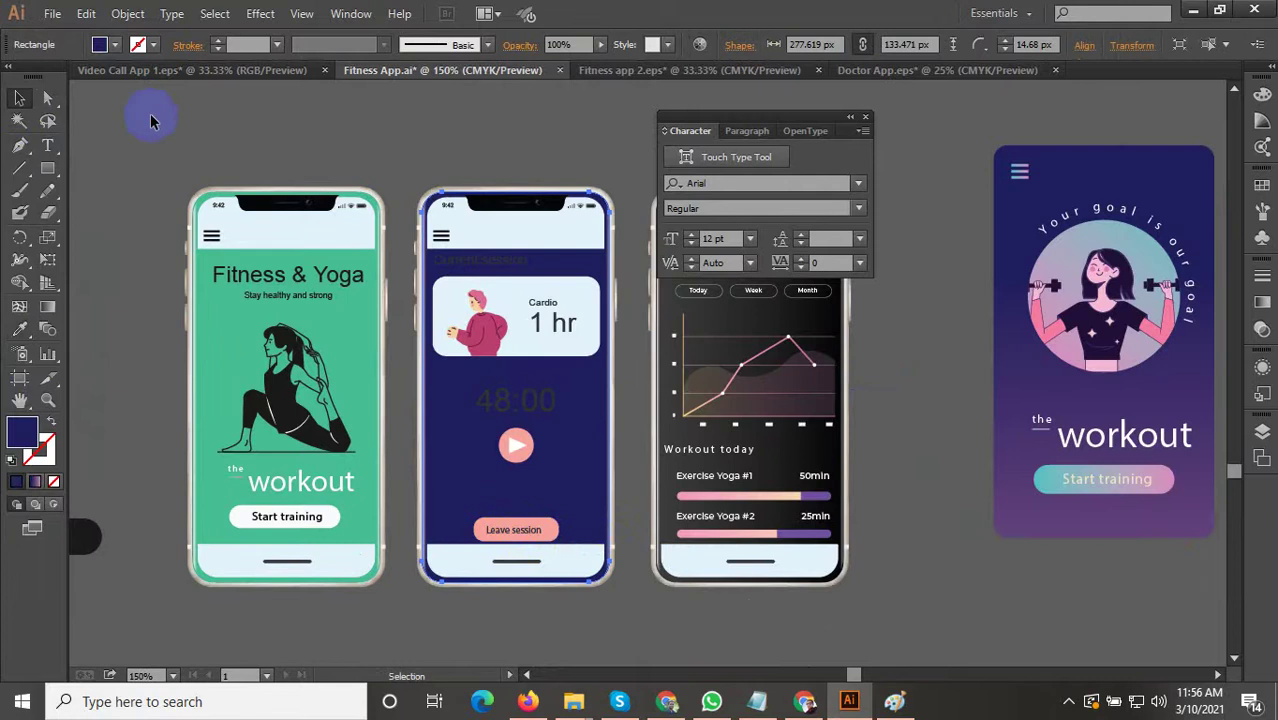
scroll(428, 265, up, 3)
key(ctrl+z)
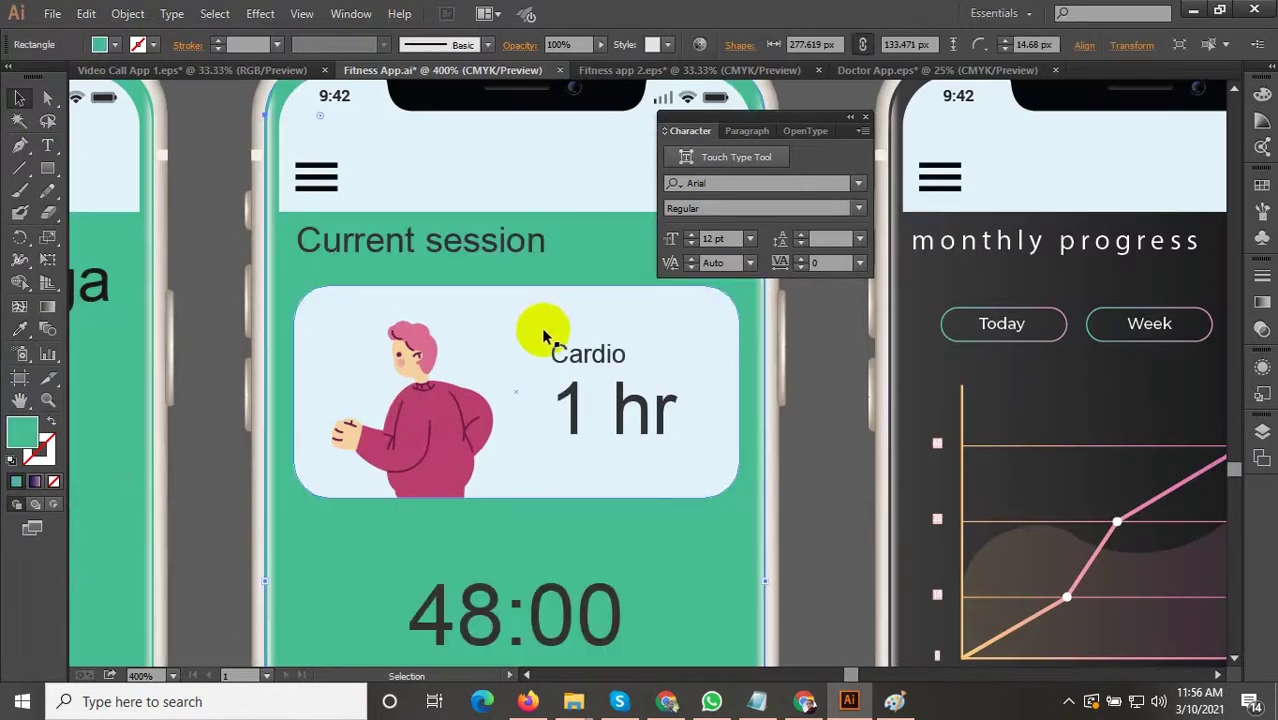
Move the whole monthly progress phone mockup about 5 px closer to the Current session phone.
scroll(560, 352, down, 3)
scroll(519, 330, down, 2)
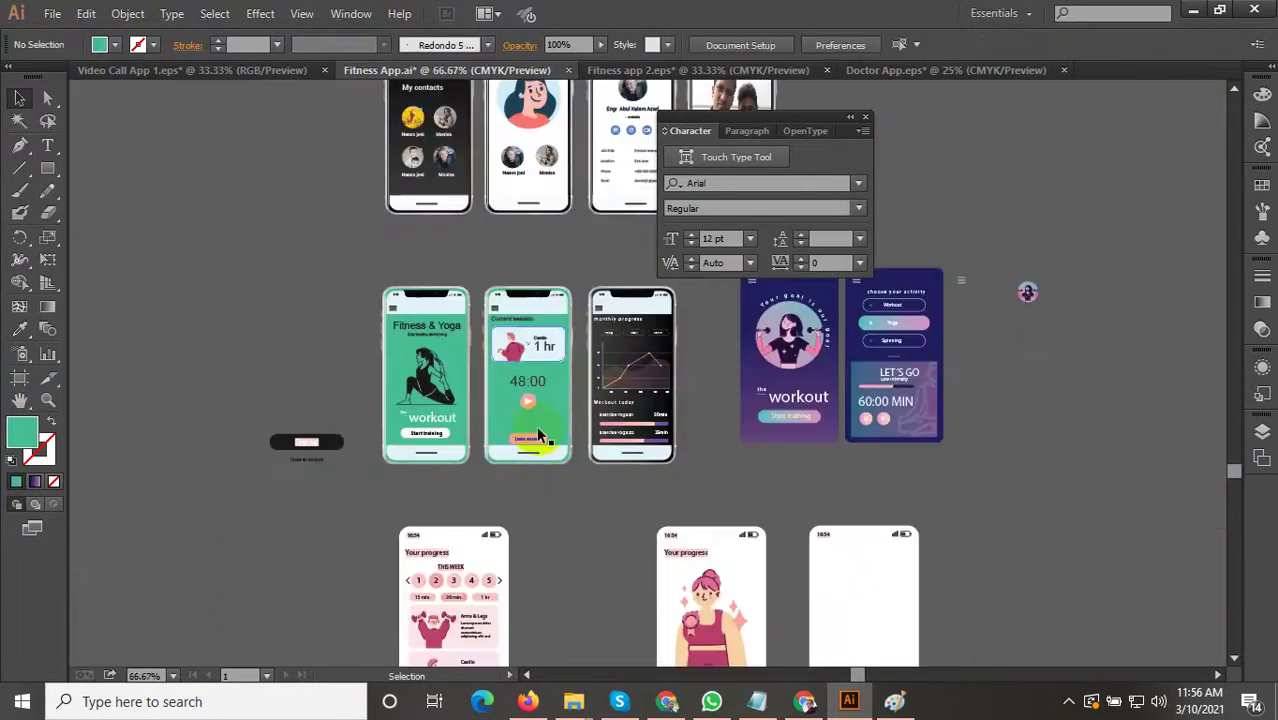
click(603, 468)
scroll(603, 468, up, 2)
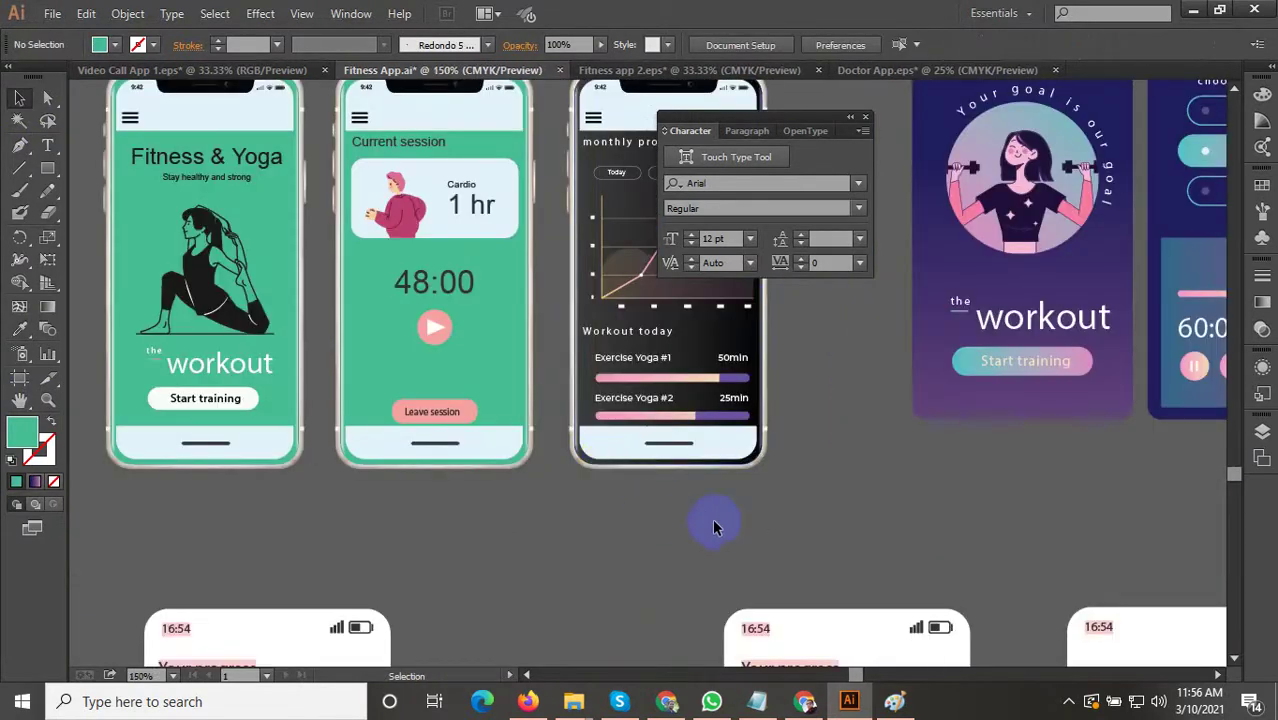
scroll(752, 537, down, 2)
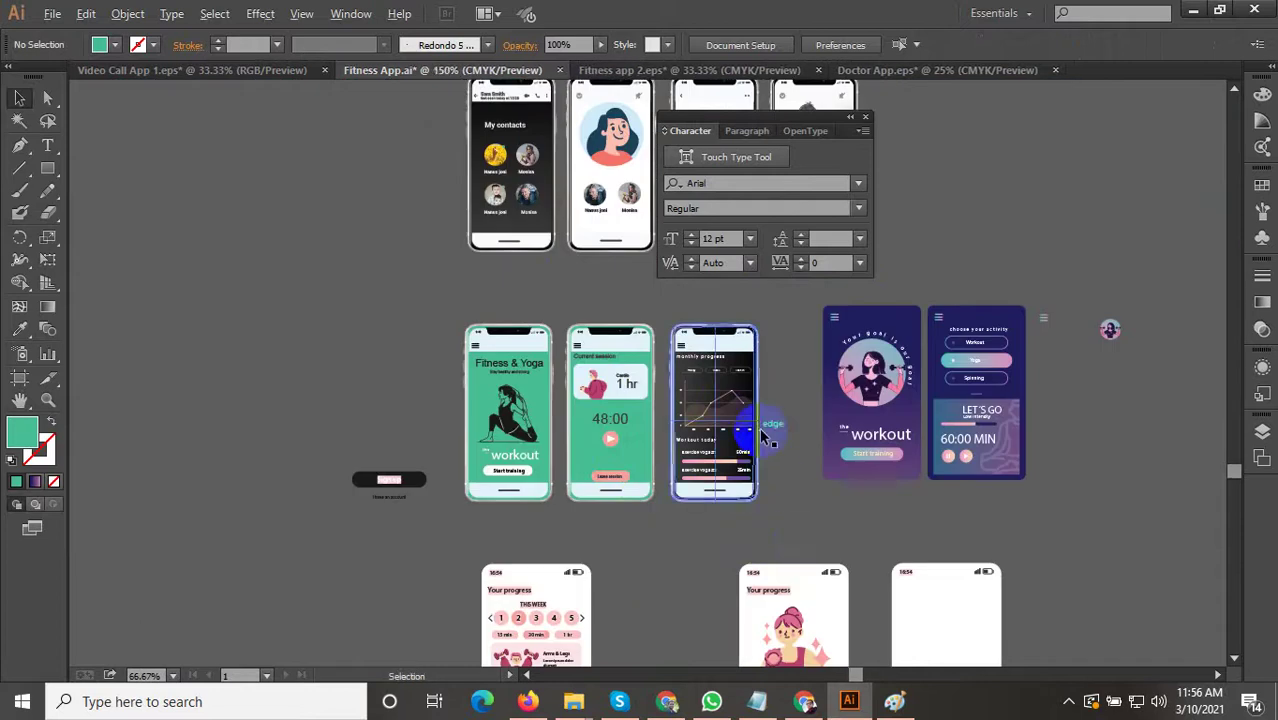
scroll(762, 434, up, 3)
scroll(795, 485, down, 2)
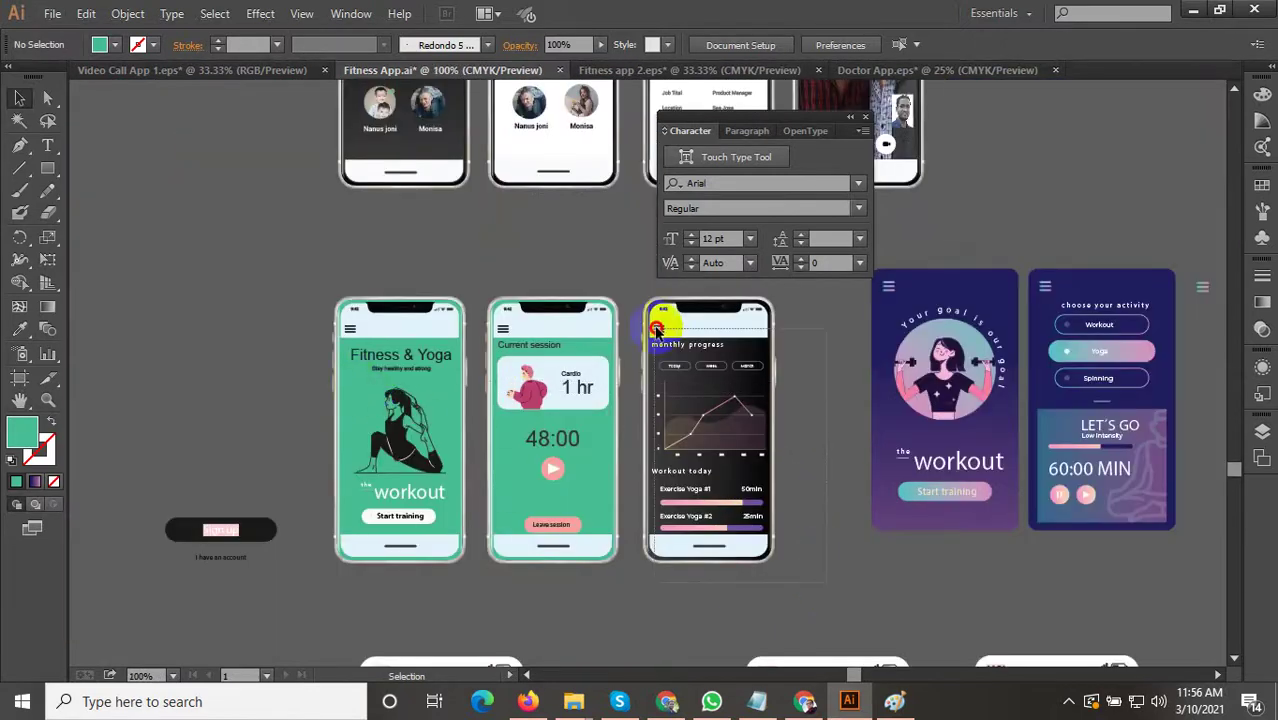
drag(633, 287, 628, 347)
scroll(631, 350, up, 2)
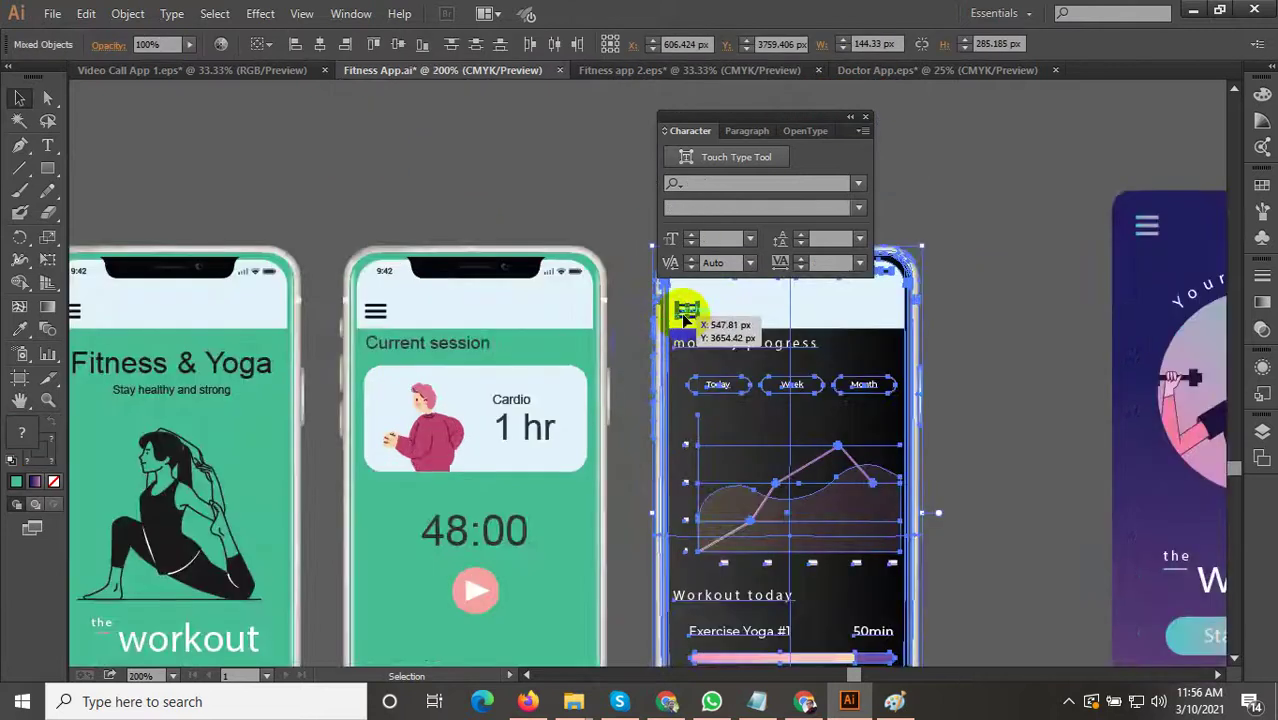
scroll(701, 310, up, 1)
drag(742, 326, 727, 320)
scroll(727, 320, down, 4)
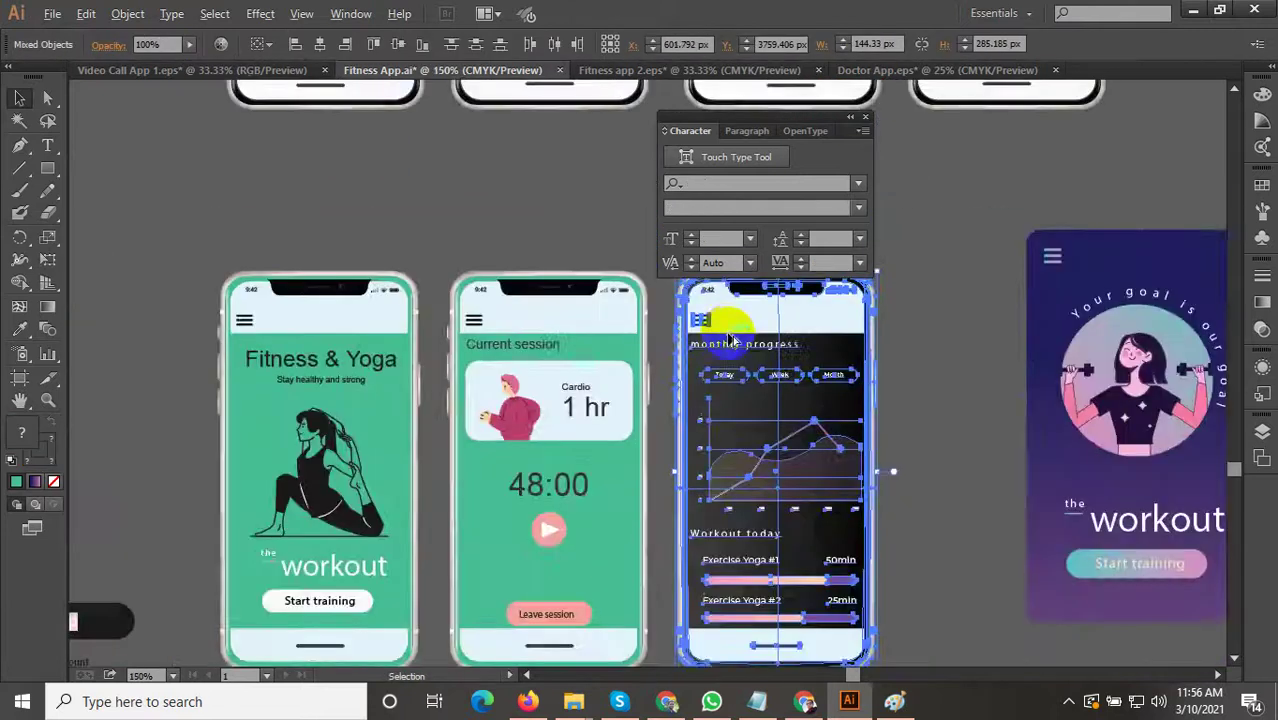
click(838, 516)
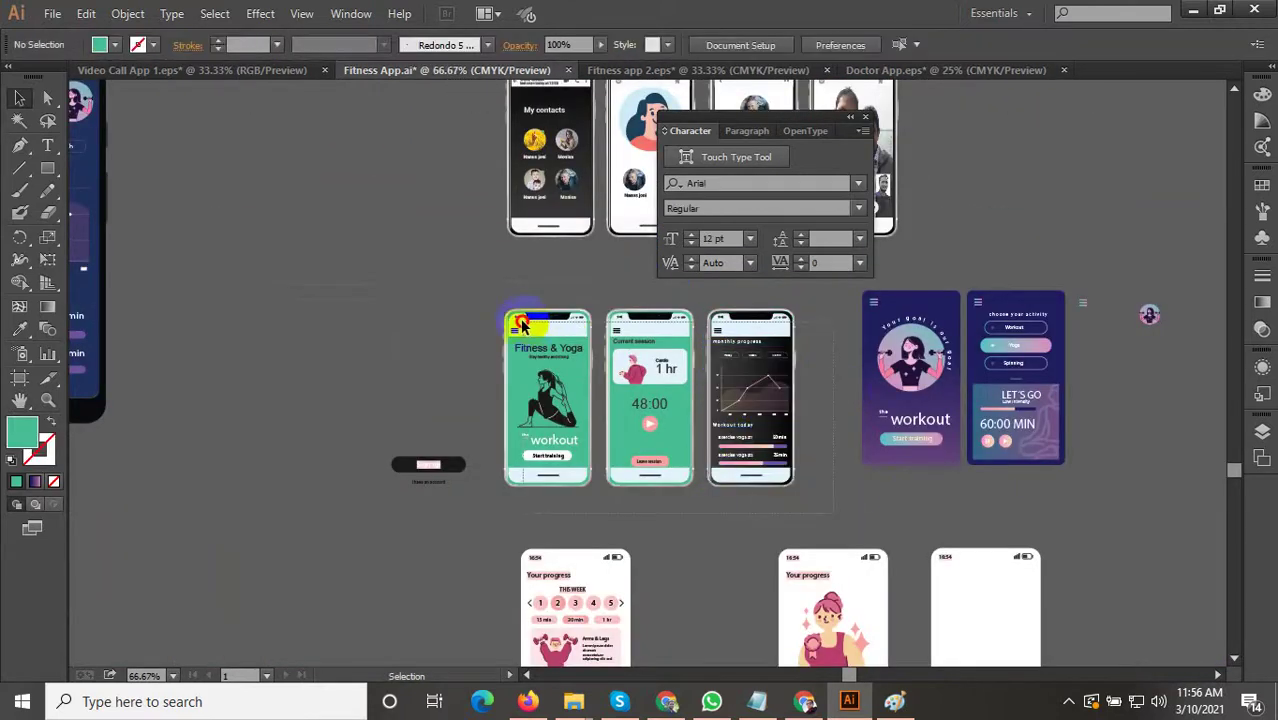
Compare the gaps between the three fitness phone mockups at close zoom.
drag(609, 284, 593, 337)
scroll(613, 320, up, 5)
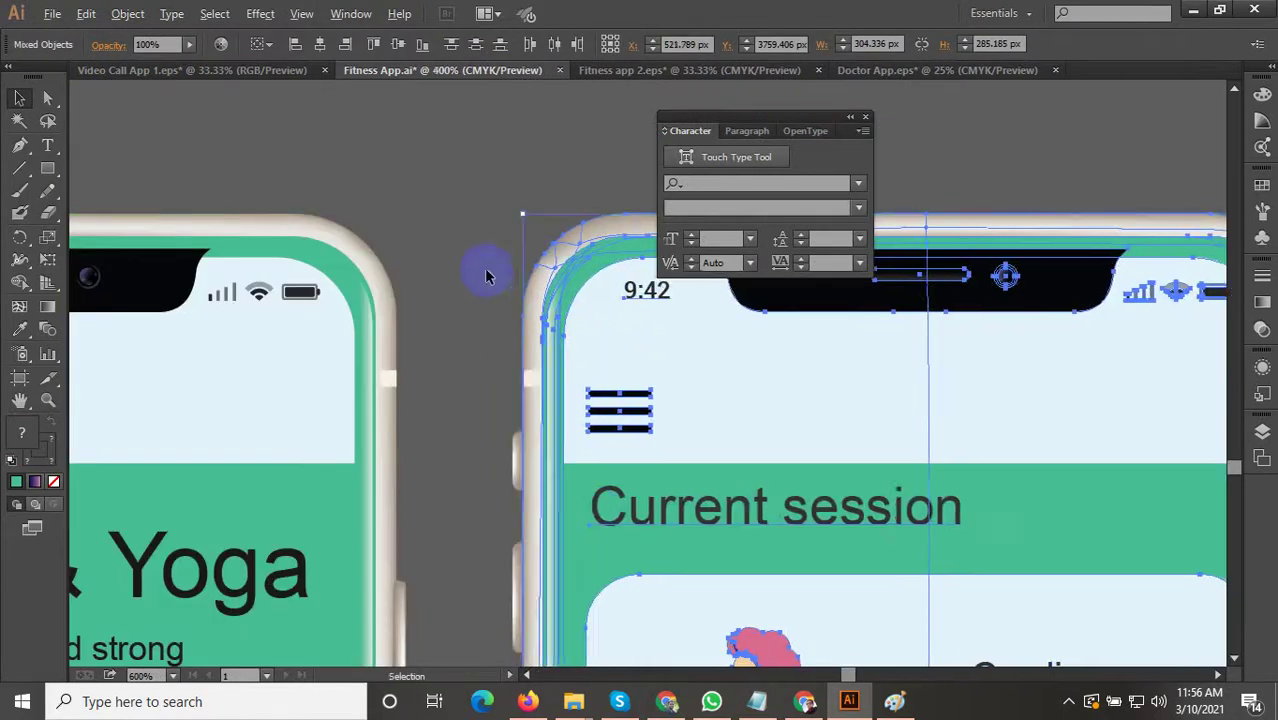
scroll(485, 271, down, 3)
scroll(522, 280, up, 2)
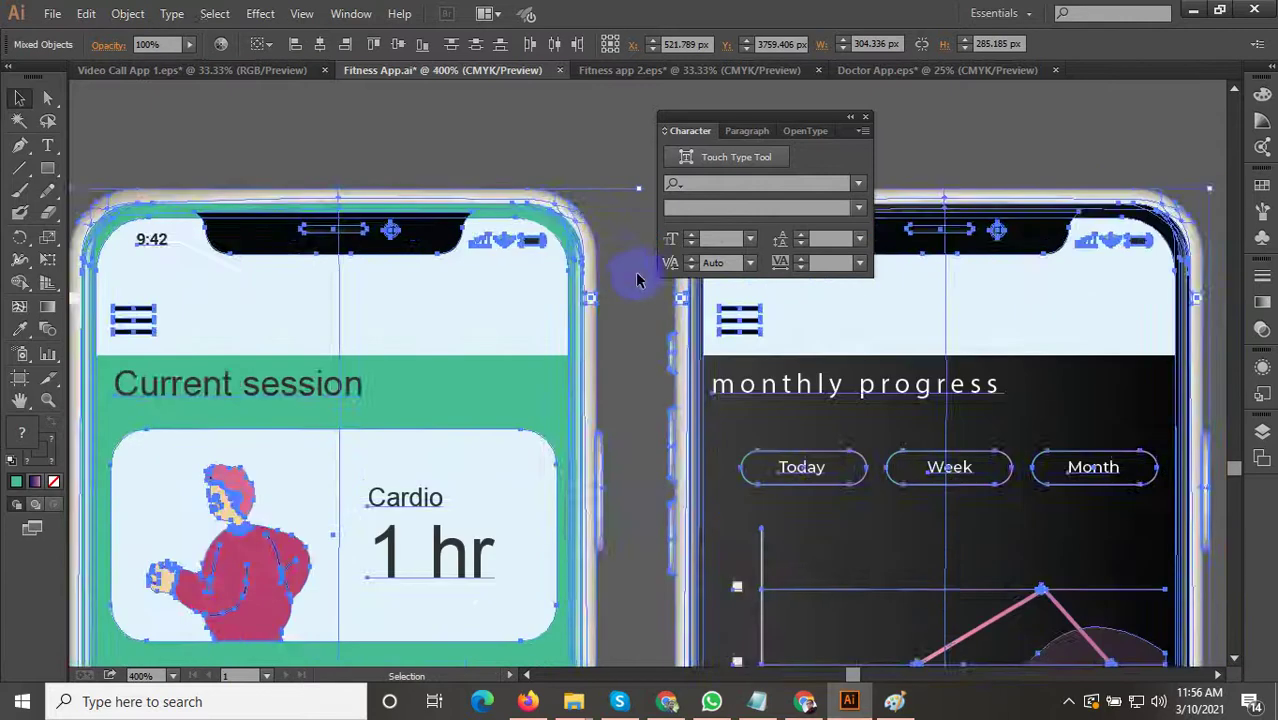
click(638, 280)
drag(638, 280, 441, 279)
scroll(466, 265, down, 2)
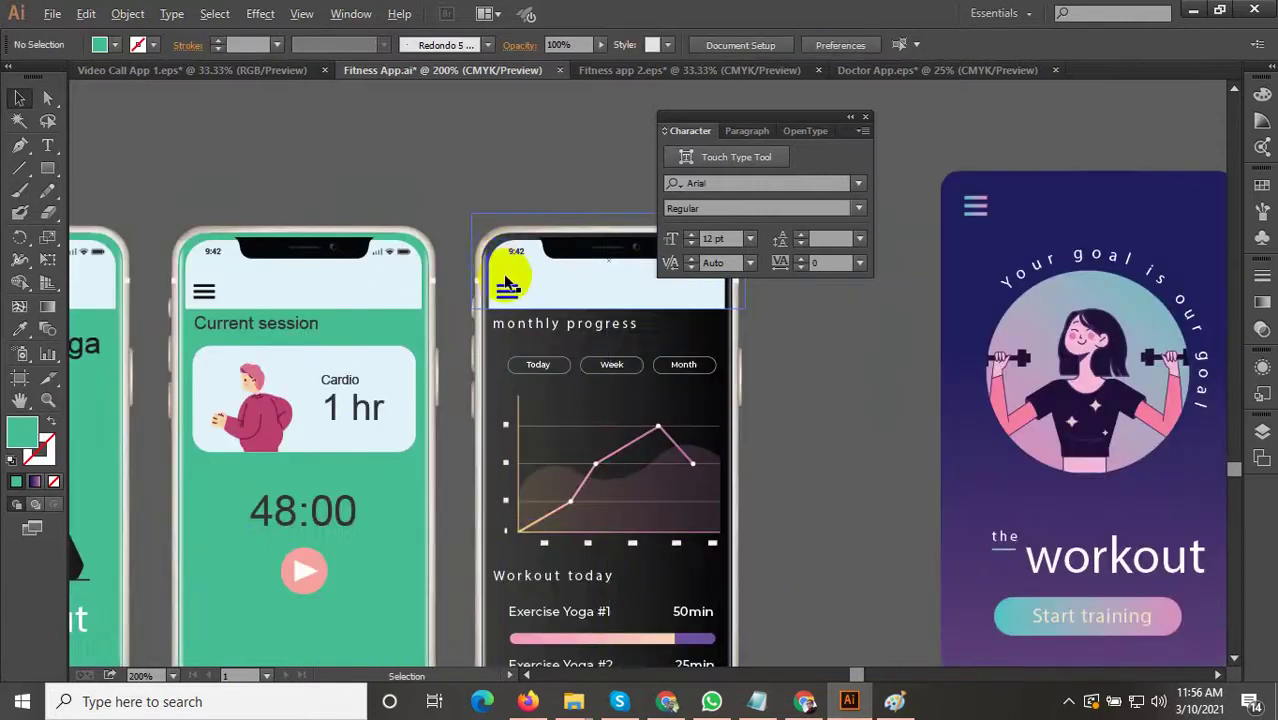
Group the second and third phones together and shift them slightly toward the first phone to even out the gaps.
scroll(500, 275, down, 2)
drag(357, 307, 362, 261)
right_click(386, 262)
click(430, 343)
drag(368, 432, 399, 450)
scroll(435, 421, up, 4)
scroll(451, 469, down, 4)
click(354, 455)
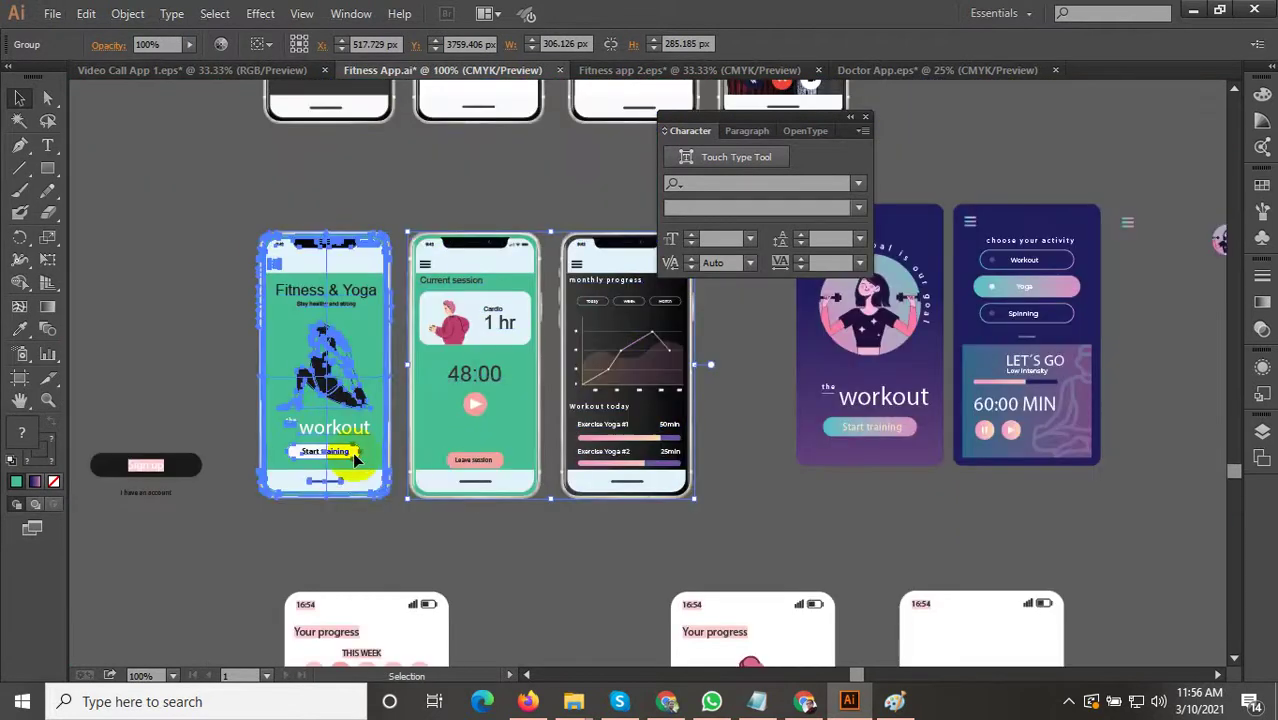
Ungroup the combined second and third phone mockups.
click(656, 478)
right_click(625, 420)
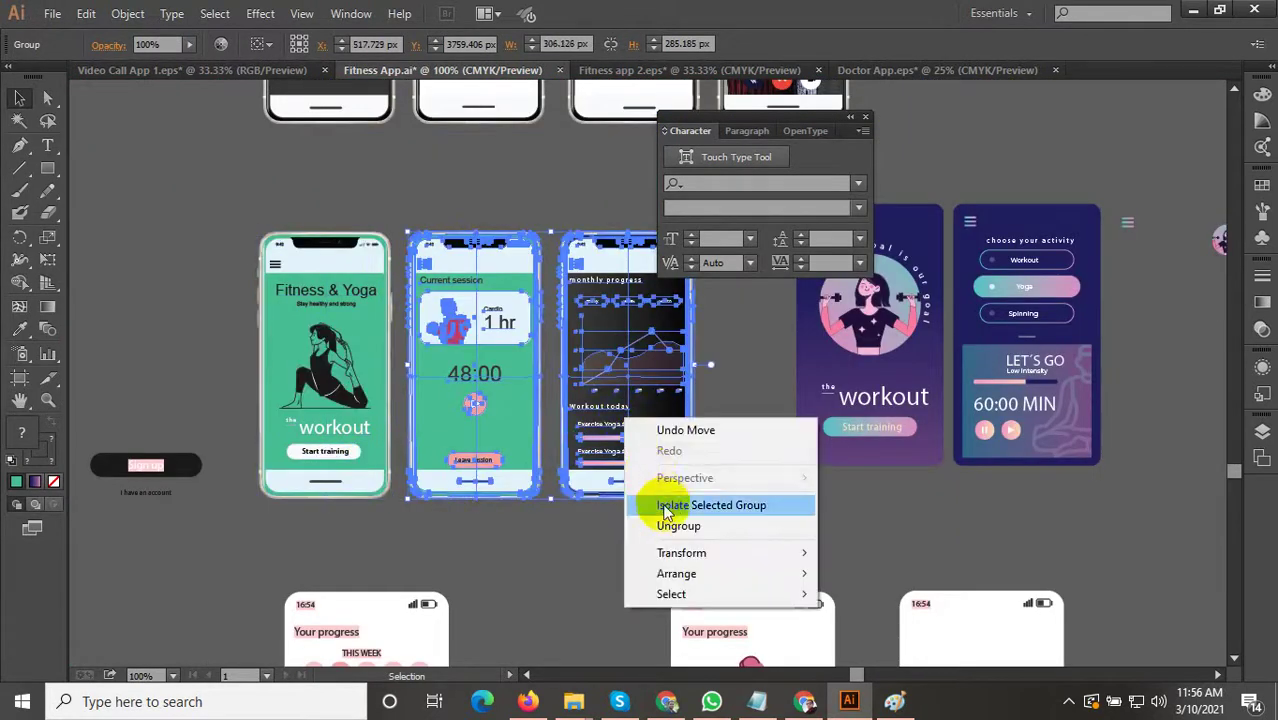
click(668, 525)
click(756, 514)
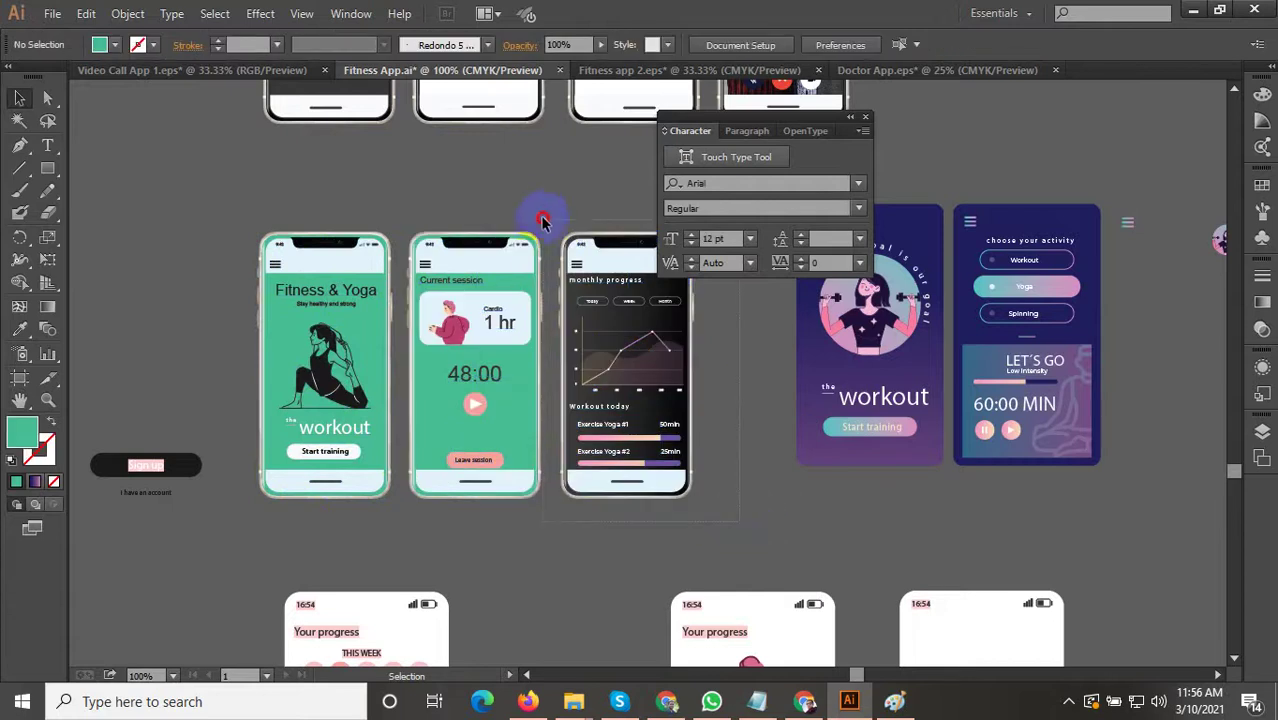
Group all elements of the monthly progress phone and of the Current session phone as two separate groups.
drag(550, 208, 586, 258)
right_click(609, 261)
click(628, 354)
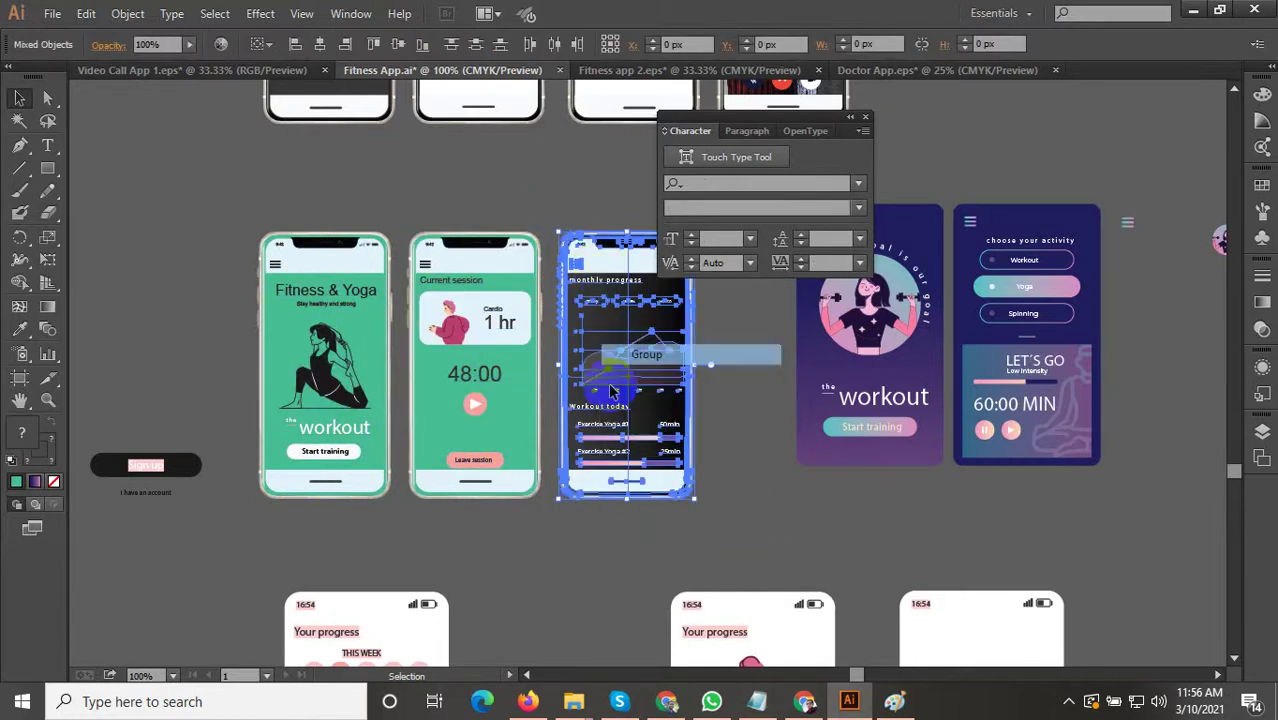
click(551, 521)
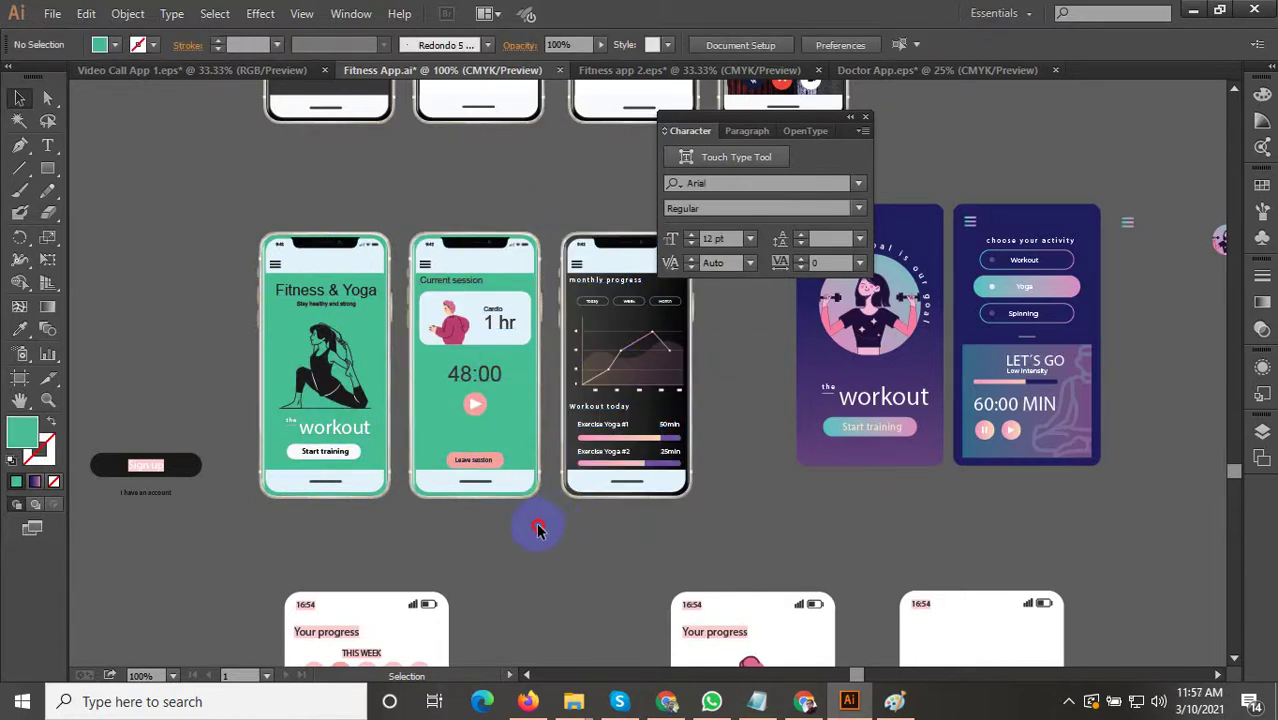
drag(553, 519, 409, 226)
right_click(451, 251)
click(502, 337)
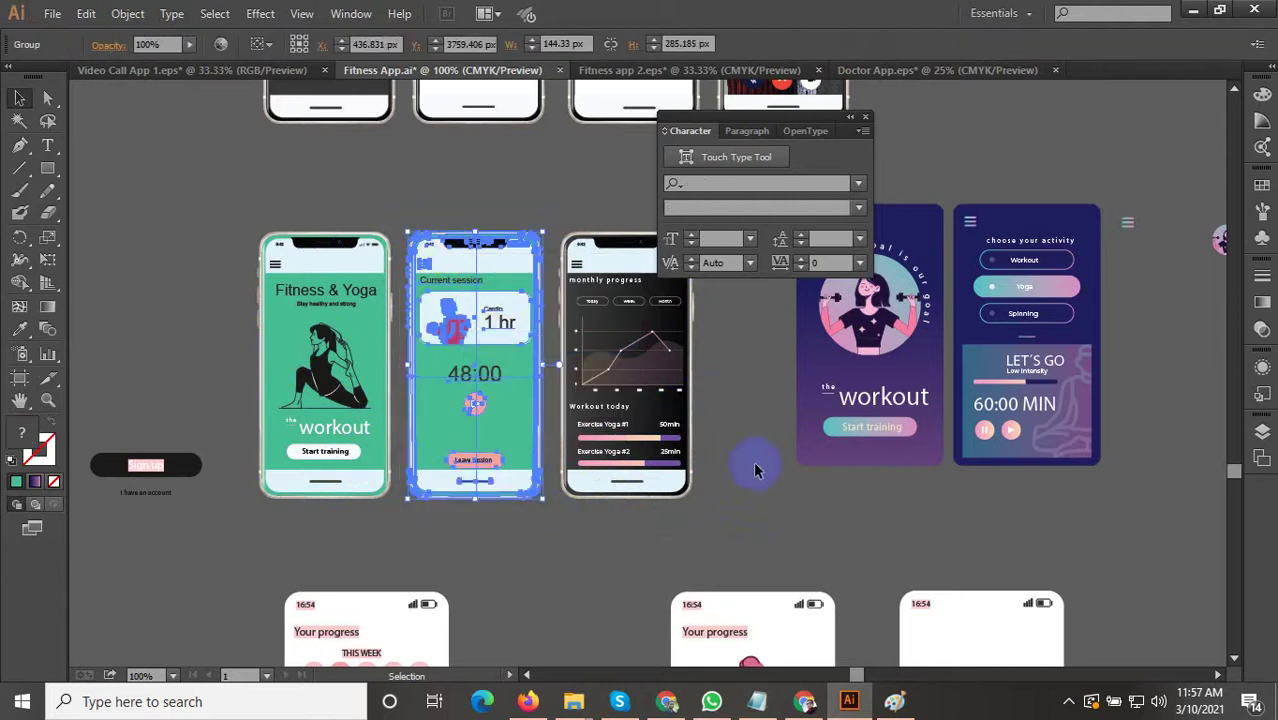
Copy the three grouped fitness phone mockups and switch to the Fitness app 2.eps document.
drag(755, 470, 335, 289)
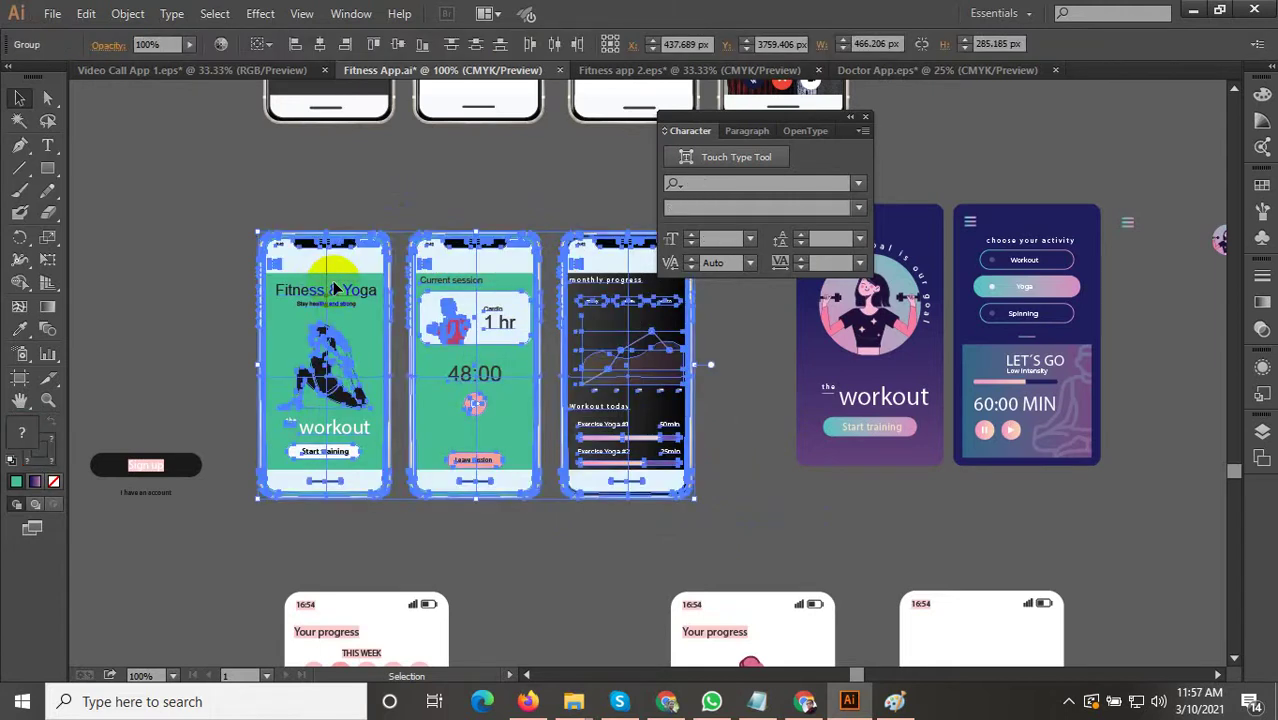
key(a)
key(v)
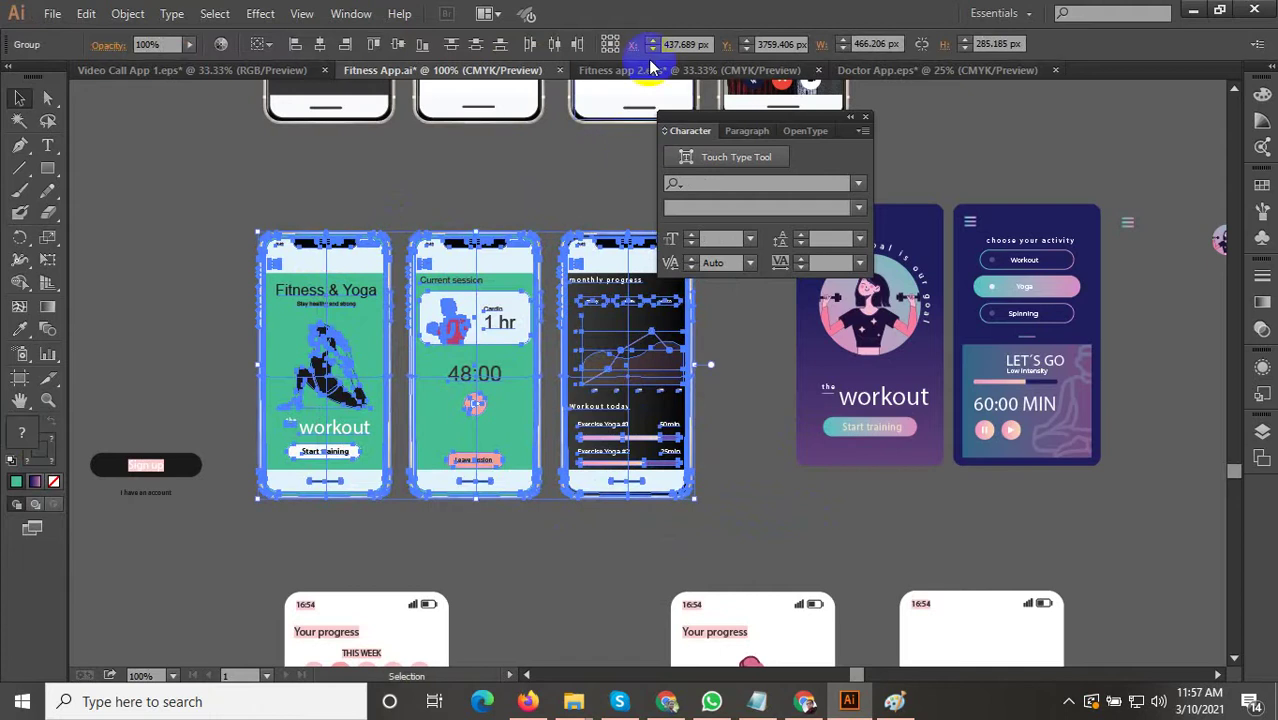
click(638, 68)
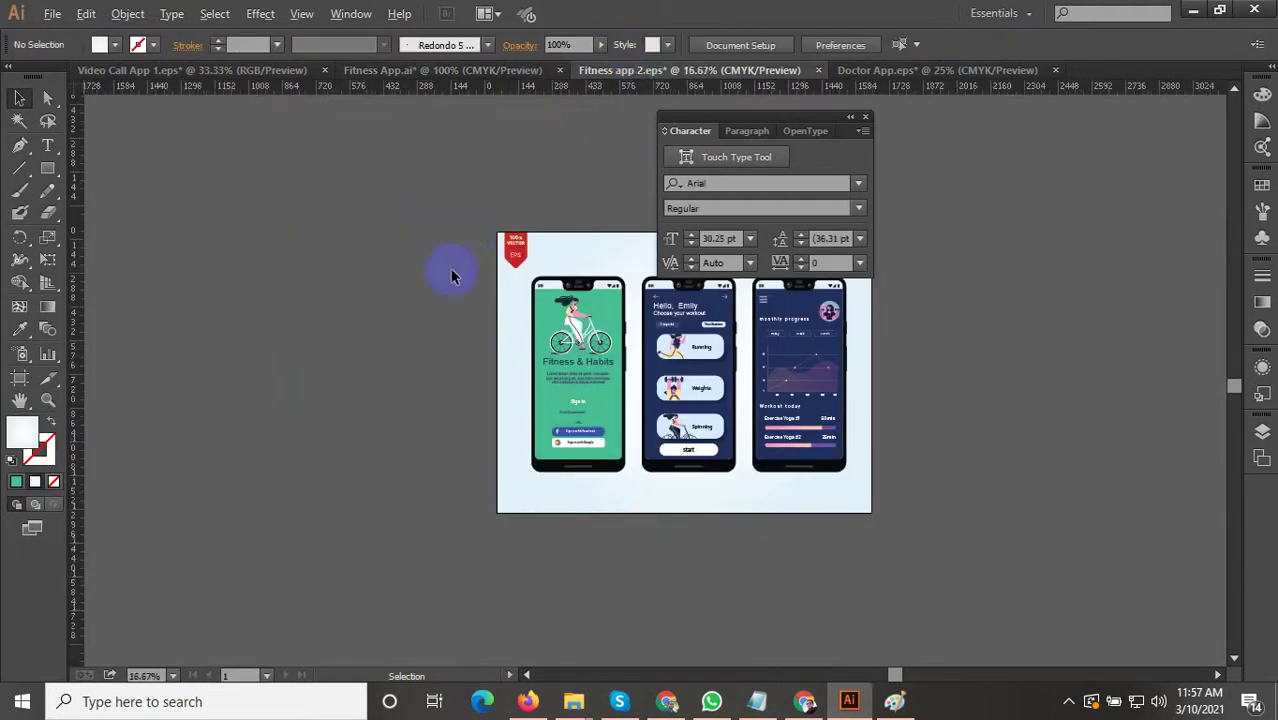
Delete the three old phone mockups from the artboard, keeping the light background and the red vector badge.
scroll(448, 271, down, 2)
scroll(714, 391, up, 2)
drag(740, 397, 285, 136)
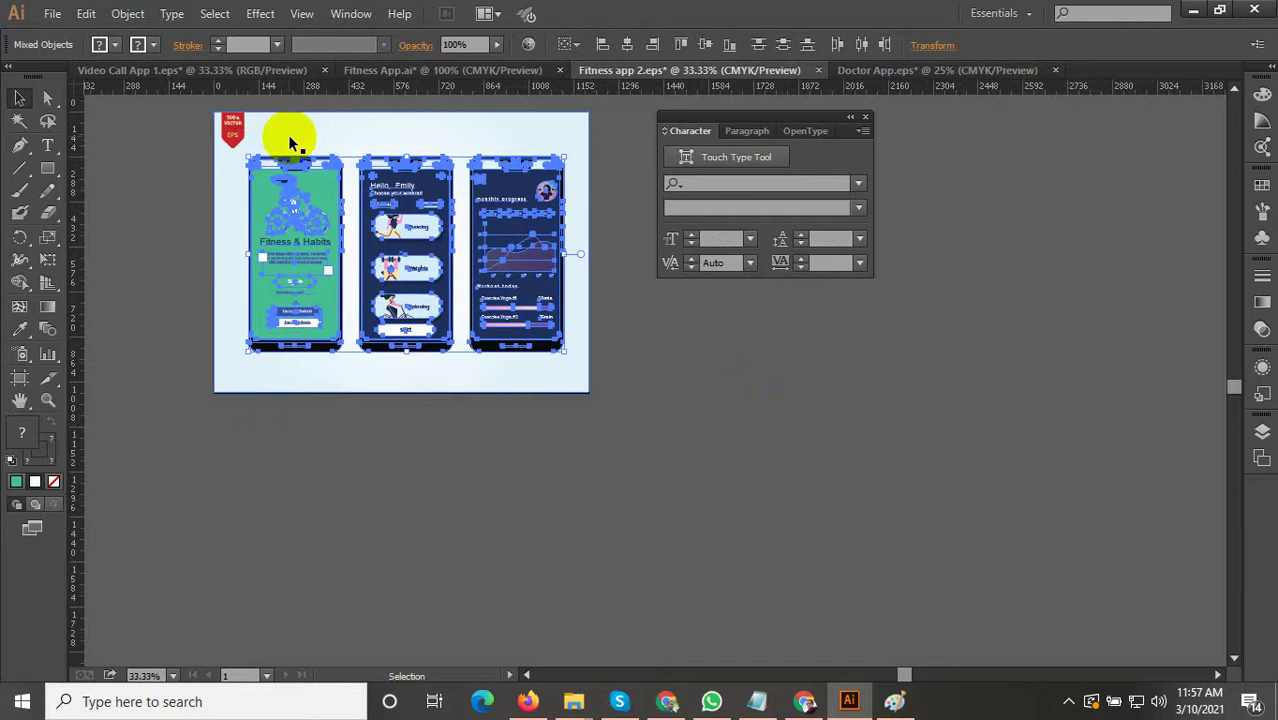
key(Delete)
Paste the three copied phone mockups and move them onto the artboard.
key(ctrl+v)
drag(375, 243, 406, 243)
drag(558, 310, 639, 354)
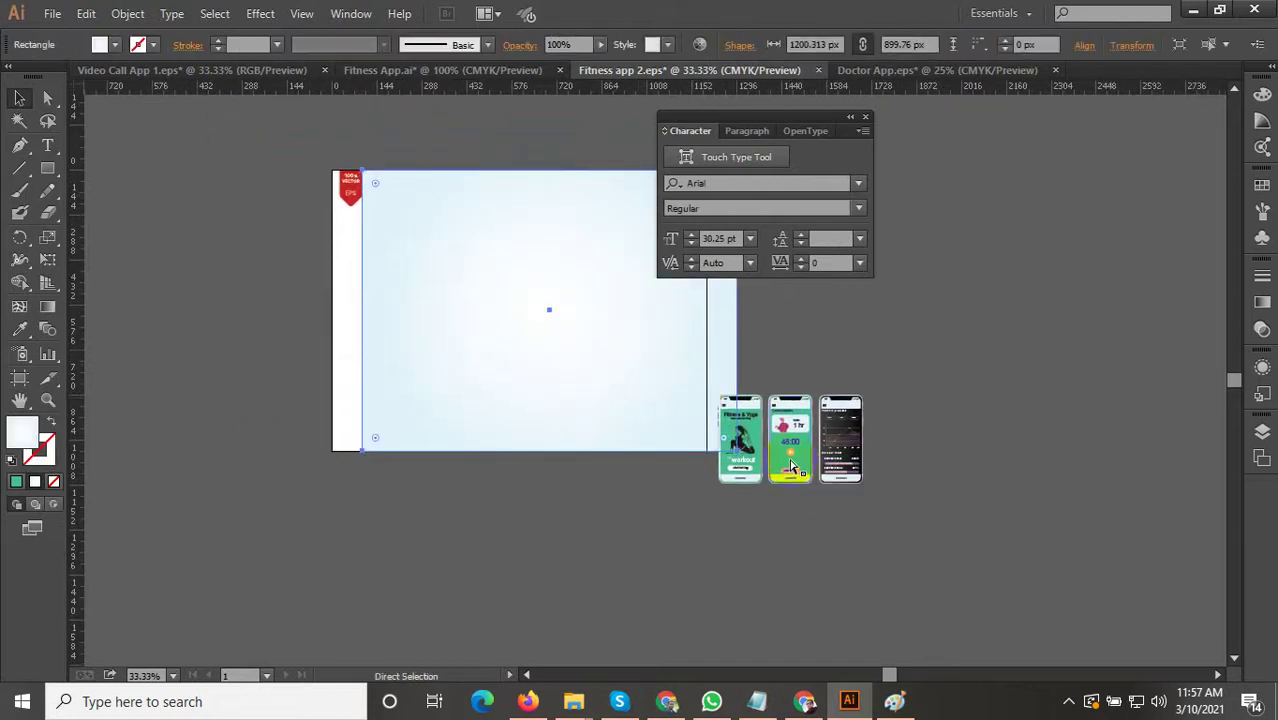
key(ctrl+z)
drag(970, 511, 622, 315)
Scale the three phones to about 1096 × 671 px and centre them horizontally in the lower part of the artboard.
drag(737, 447, 695, 418)
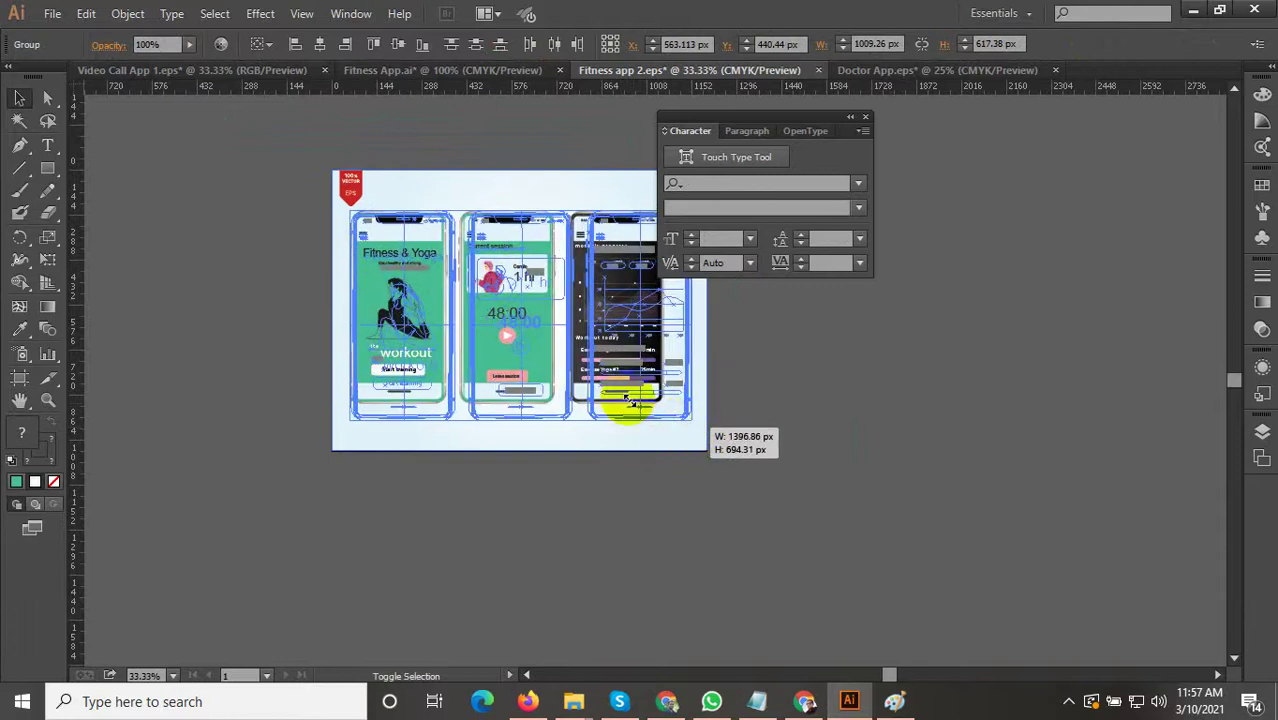
drag(618, 375, 605, 406)
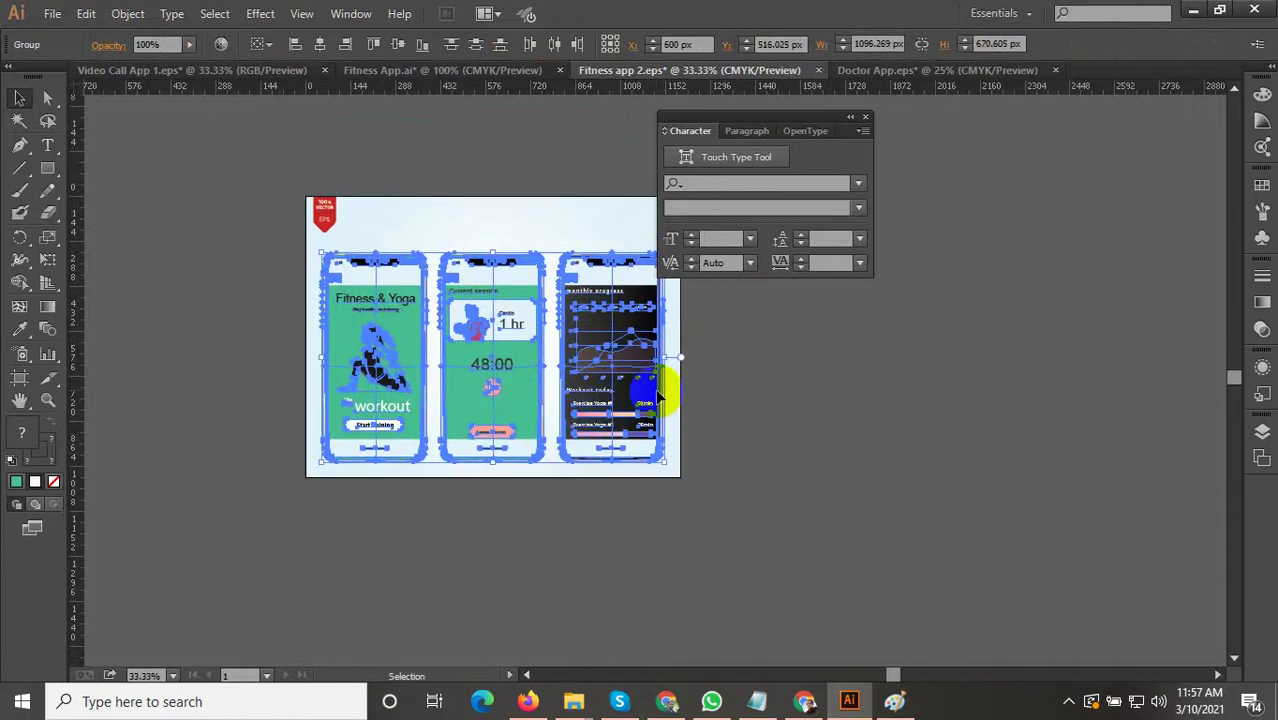
click(804, 383)
Recolour the outer stop of the background's radial gradient to green by setting both yellow and cyan to 100%.
scroll(358, 375, up, 2)
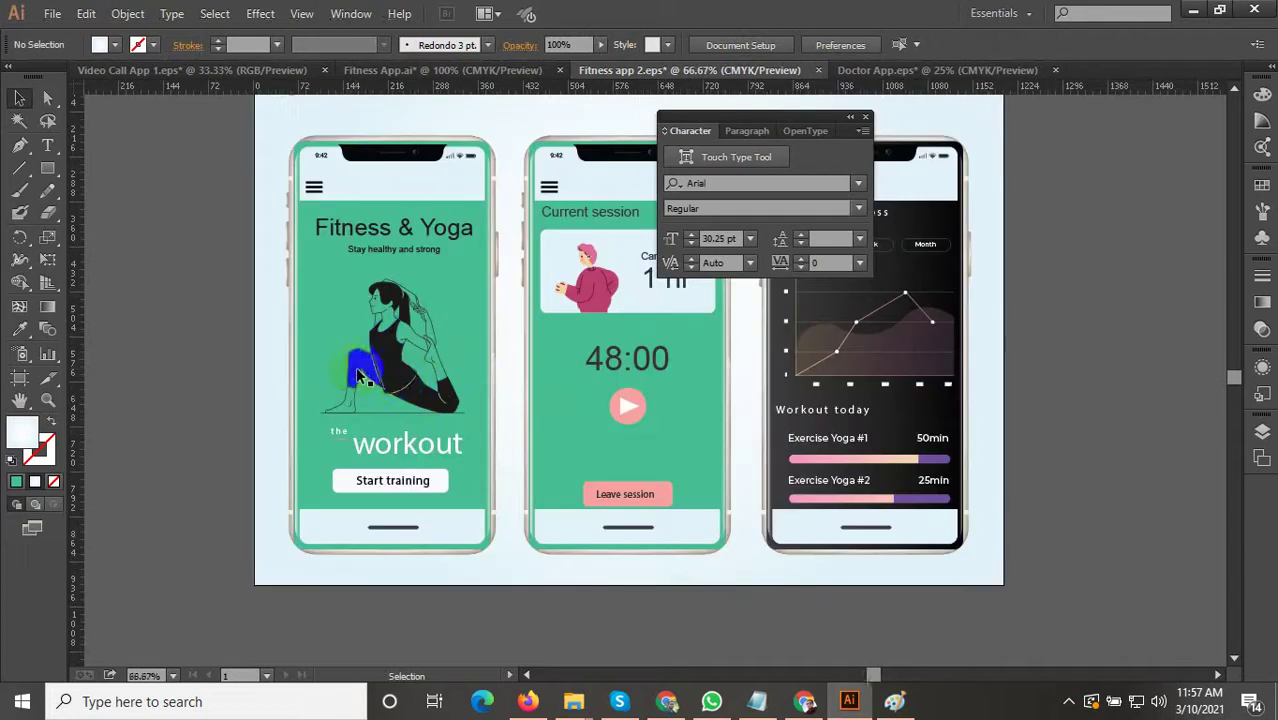
scroll(383, 378, down, 2)
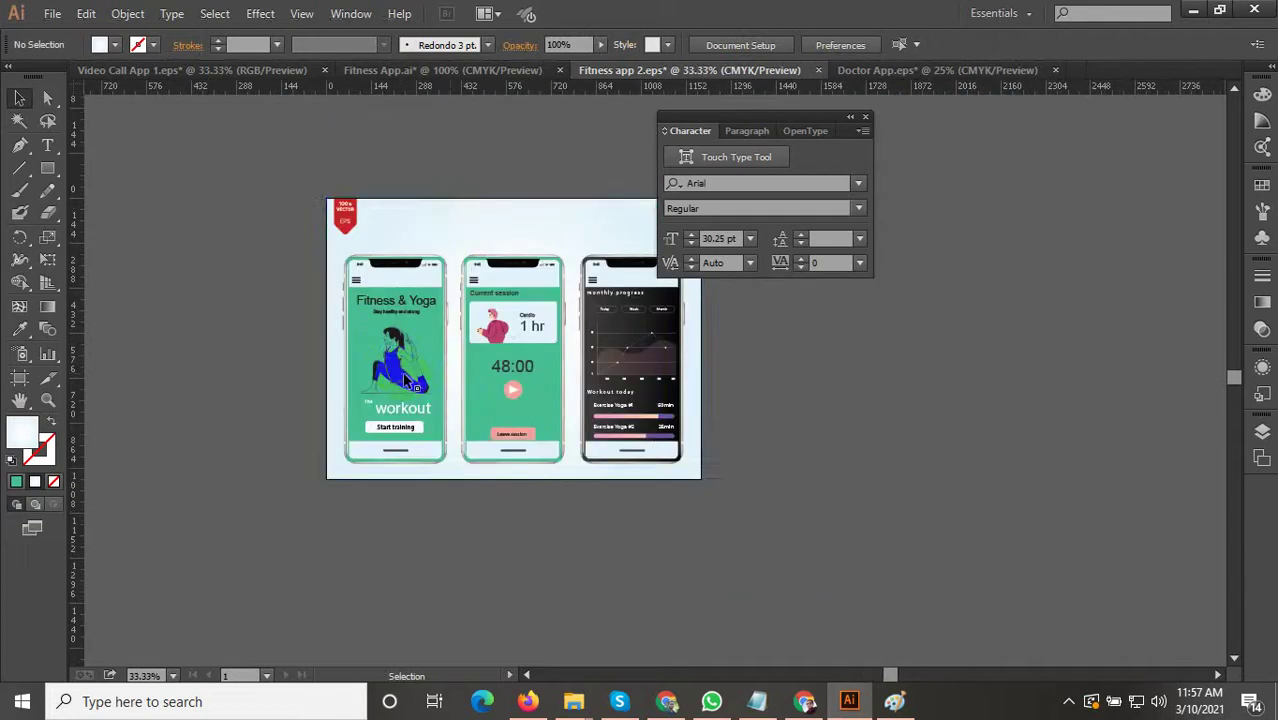
scroll(452, 215, up, 1)
click(452, 215)
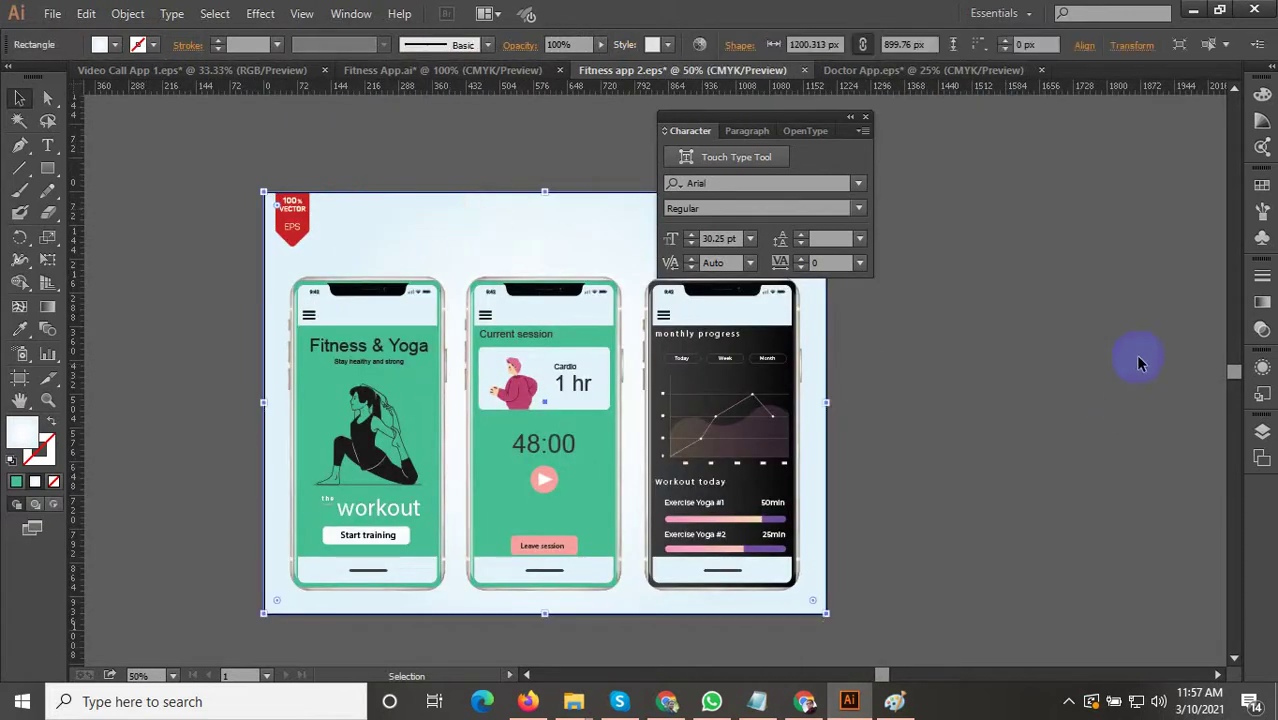
click(1261, 302)
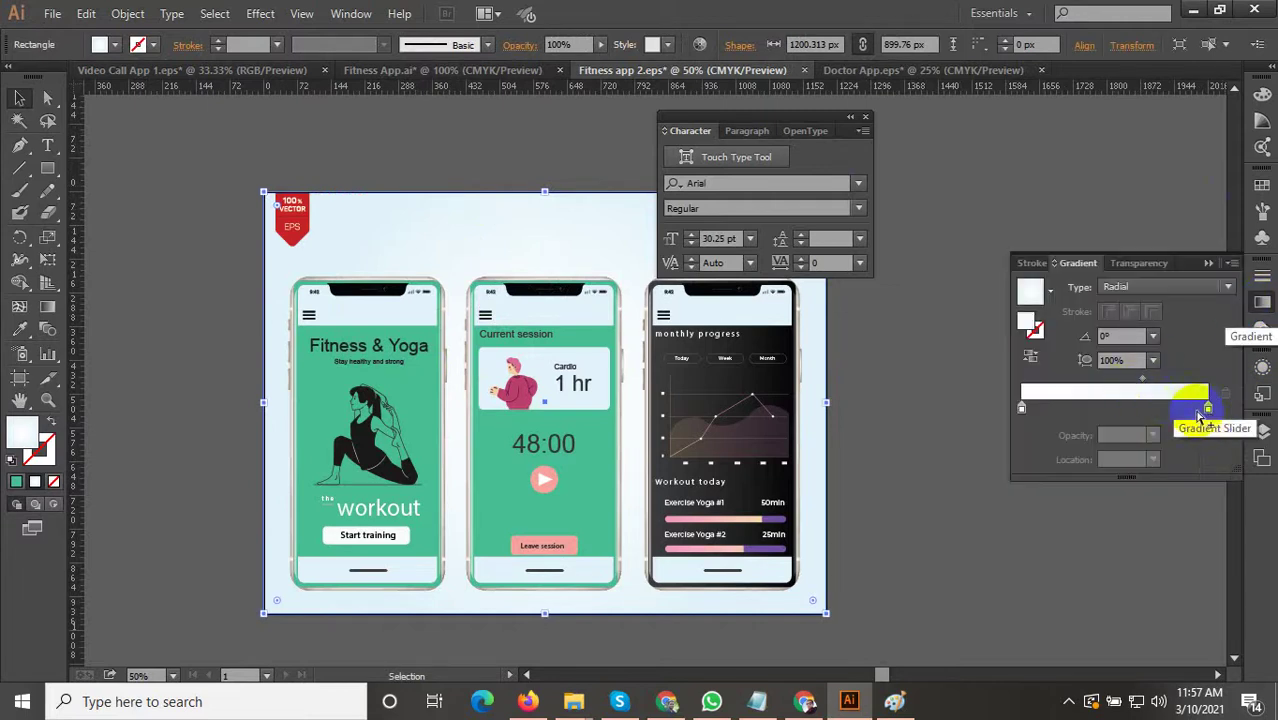
double_click(1211, 414)
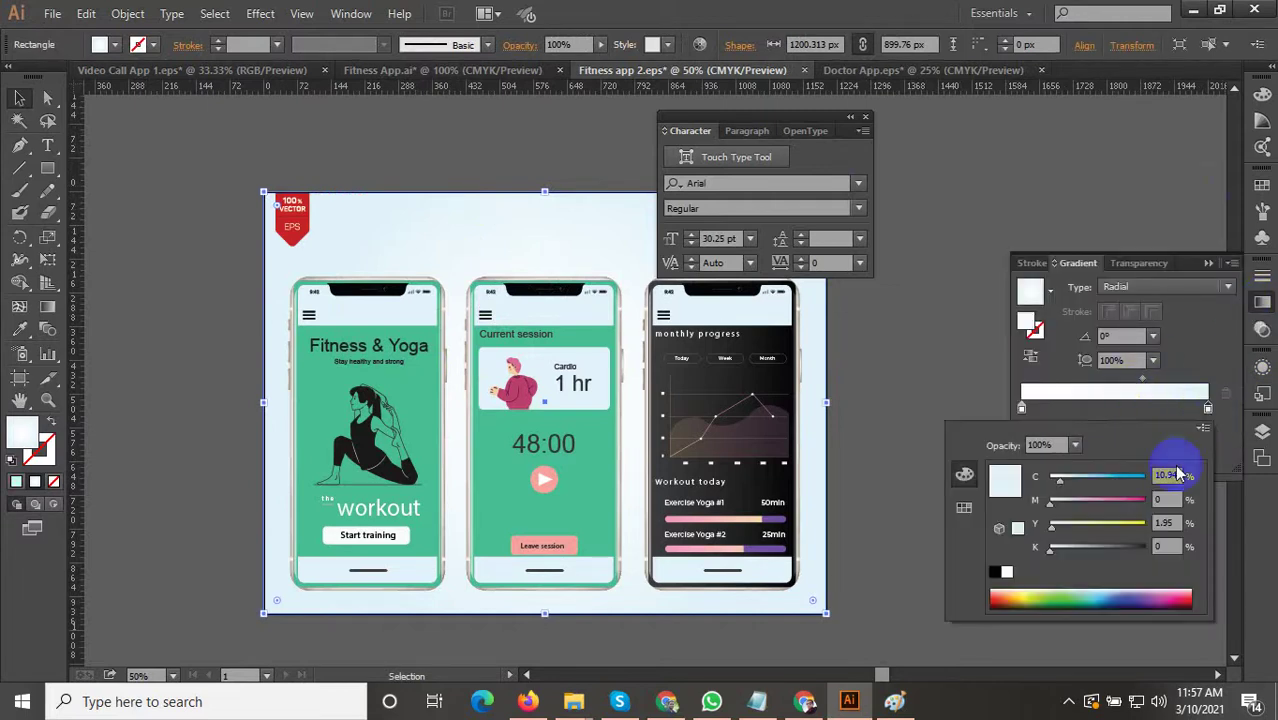
drag(1126, 533, 1153, 522)
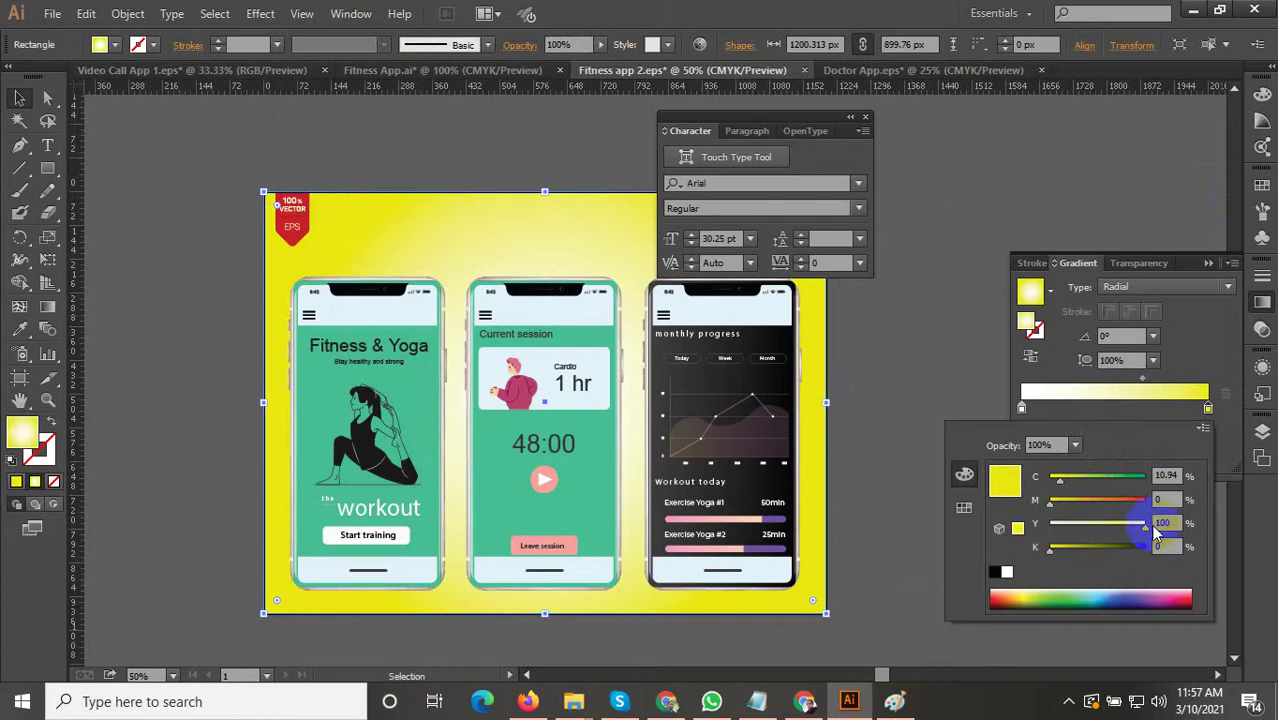
drag(1118, 478, 1145, 478)
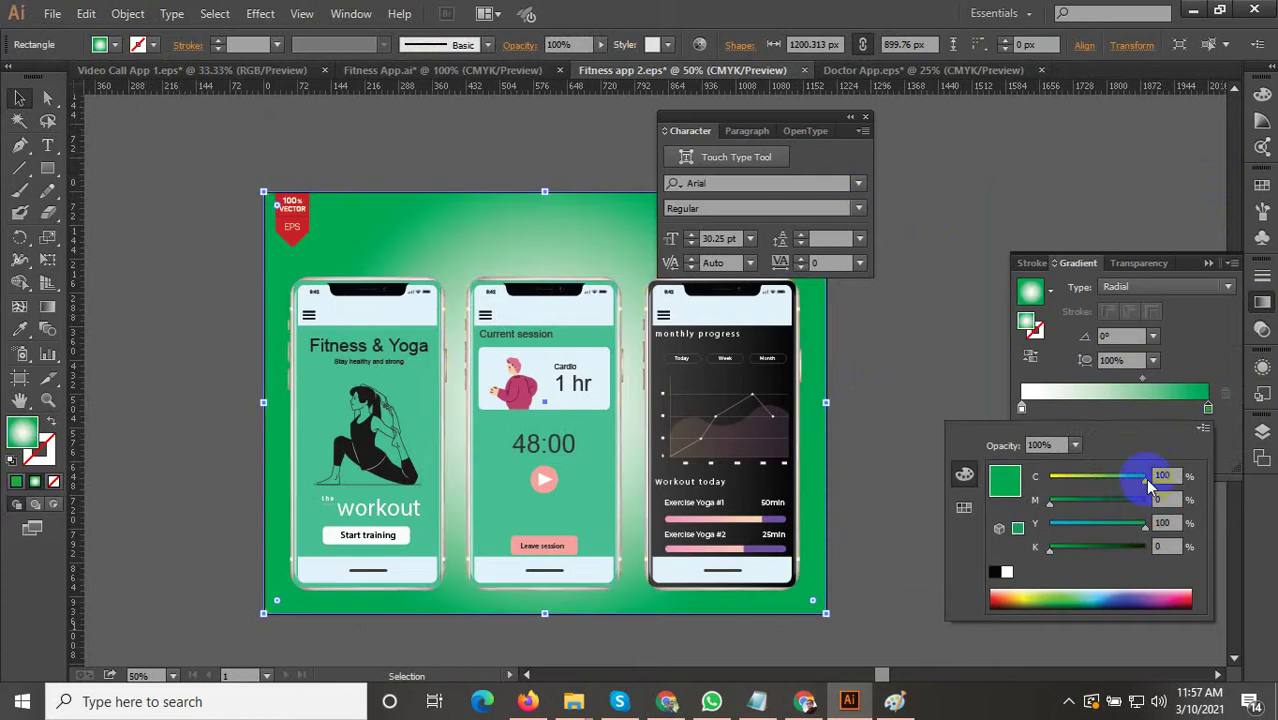
Try navy, teal, green and yellow-green in turn for the outer stop of the background's radial gradient.
click(1161, 481)
click(1136, 602)
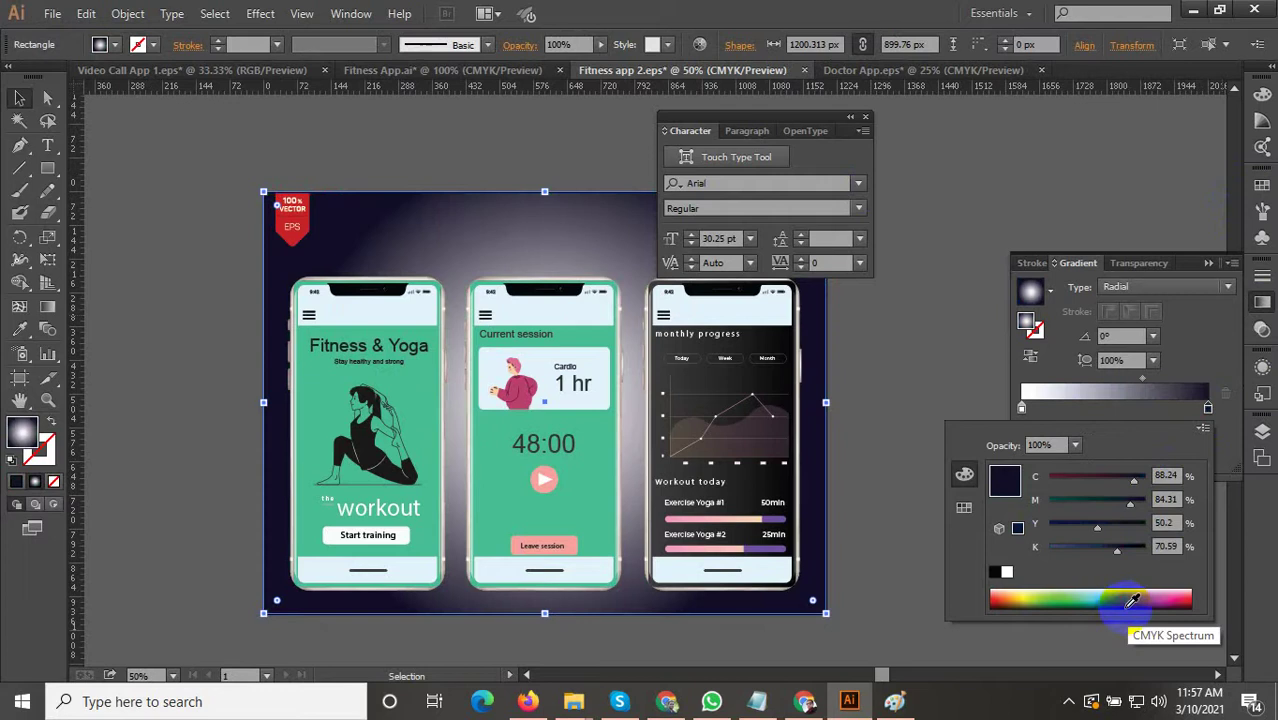
click(1084, 592)
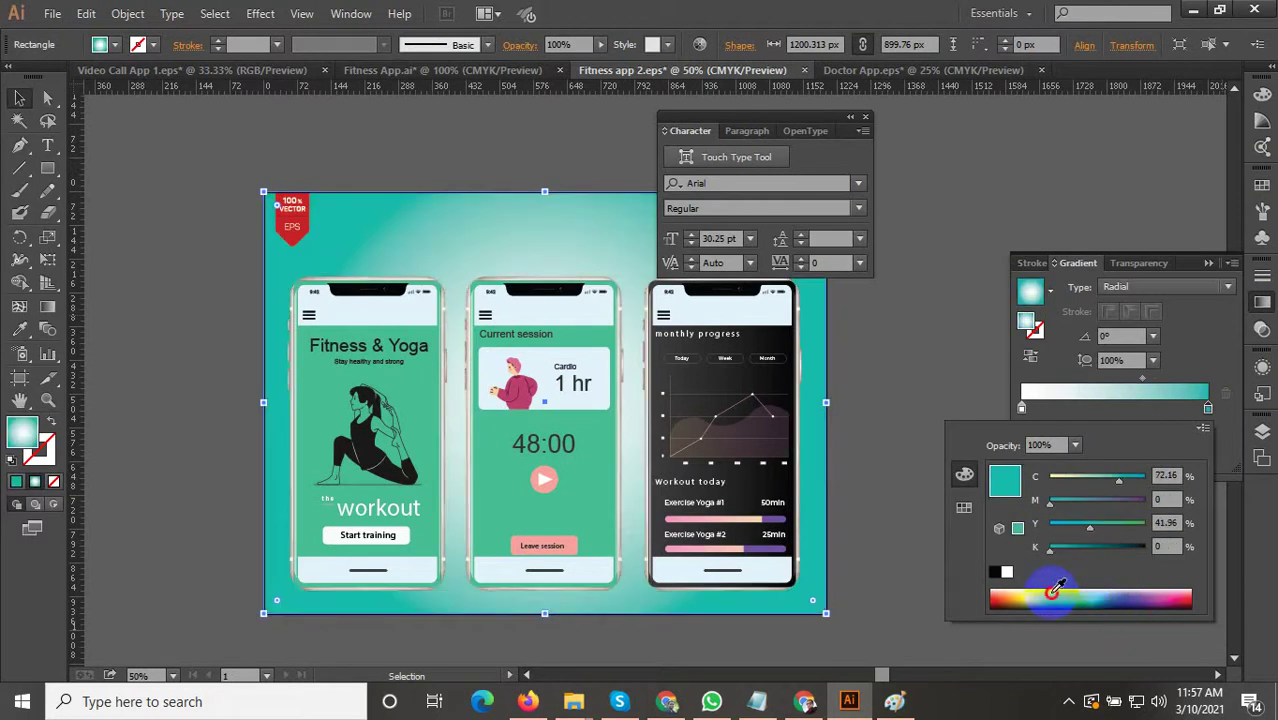
click(1050, 590)
click(1072, 594)
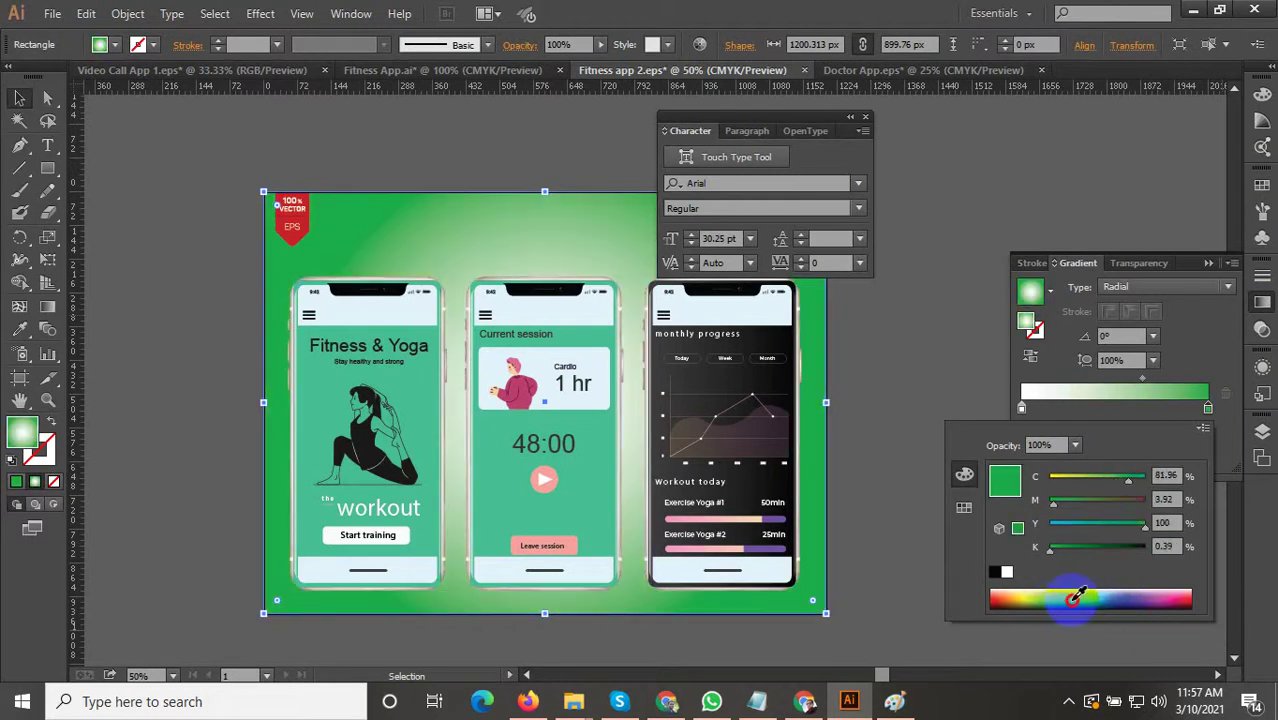
drag(1075, 597, 1021, 593)
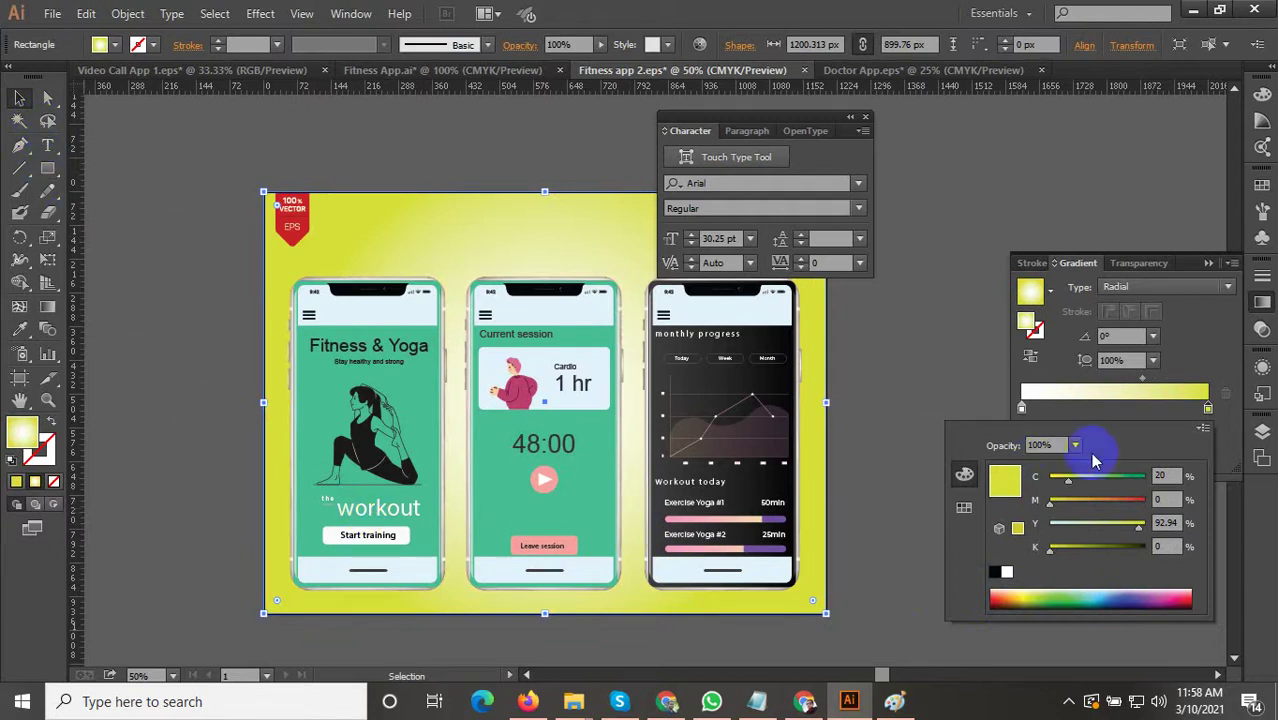
Undo the background recolouring so the artboard returns to its light blue-white gradient.
click(42, 104)
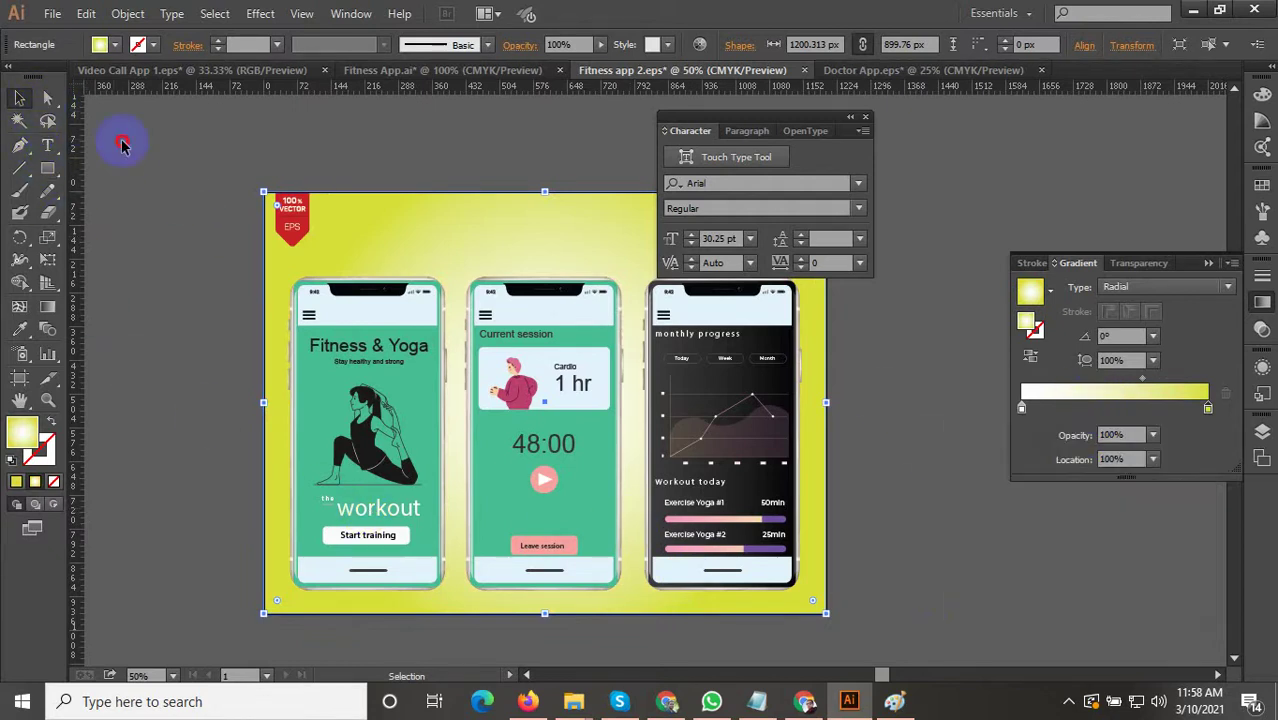
click(123, 143)
scroll(255, 462, down, 1)
Move the group of three phones slightly to the right to even out the artboard's side margins, then deselect it.
click(466, 535)
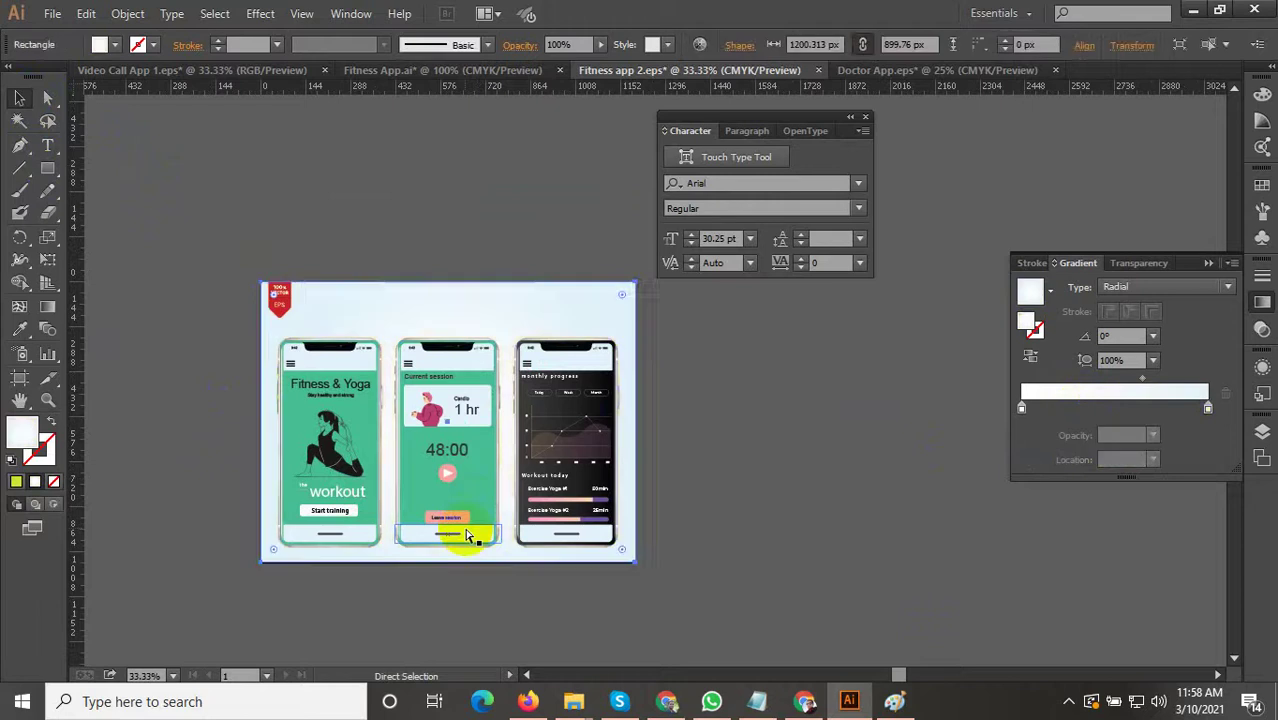
key(v)
click(466, 535)
scroll(455, 465, up, 1)
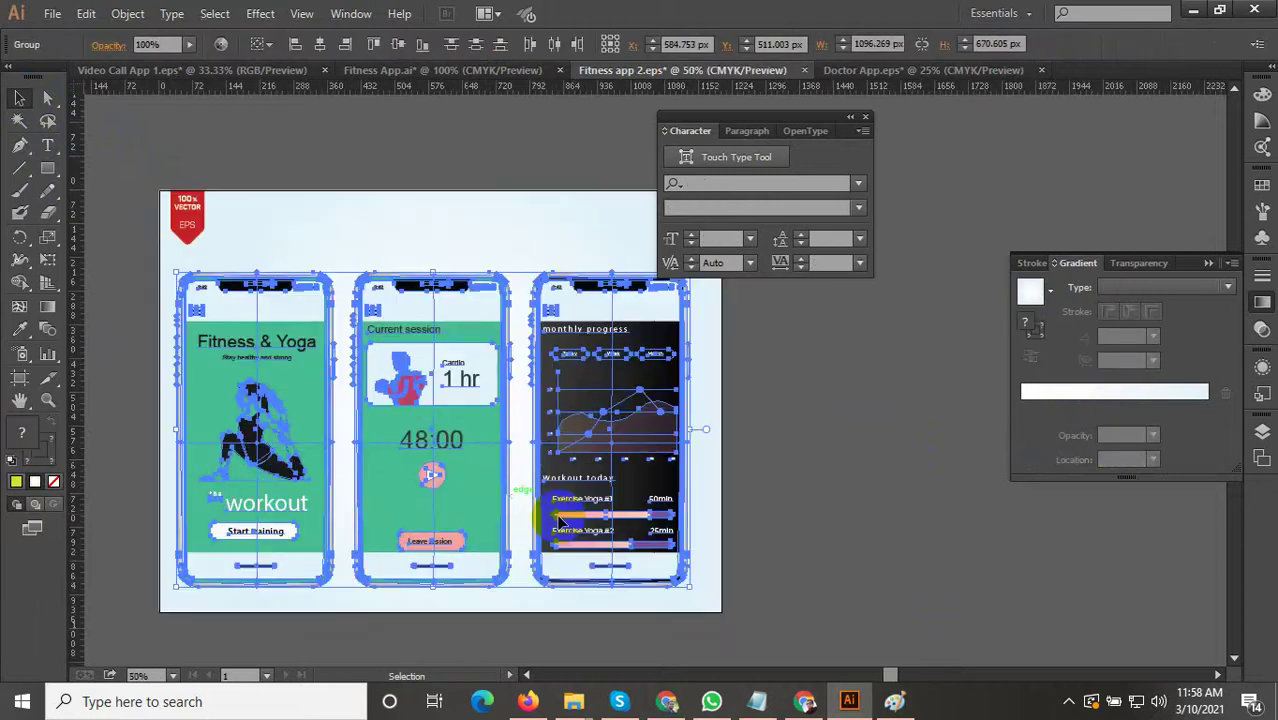
drag(608, 493, 616, 493)
click(888, 515)
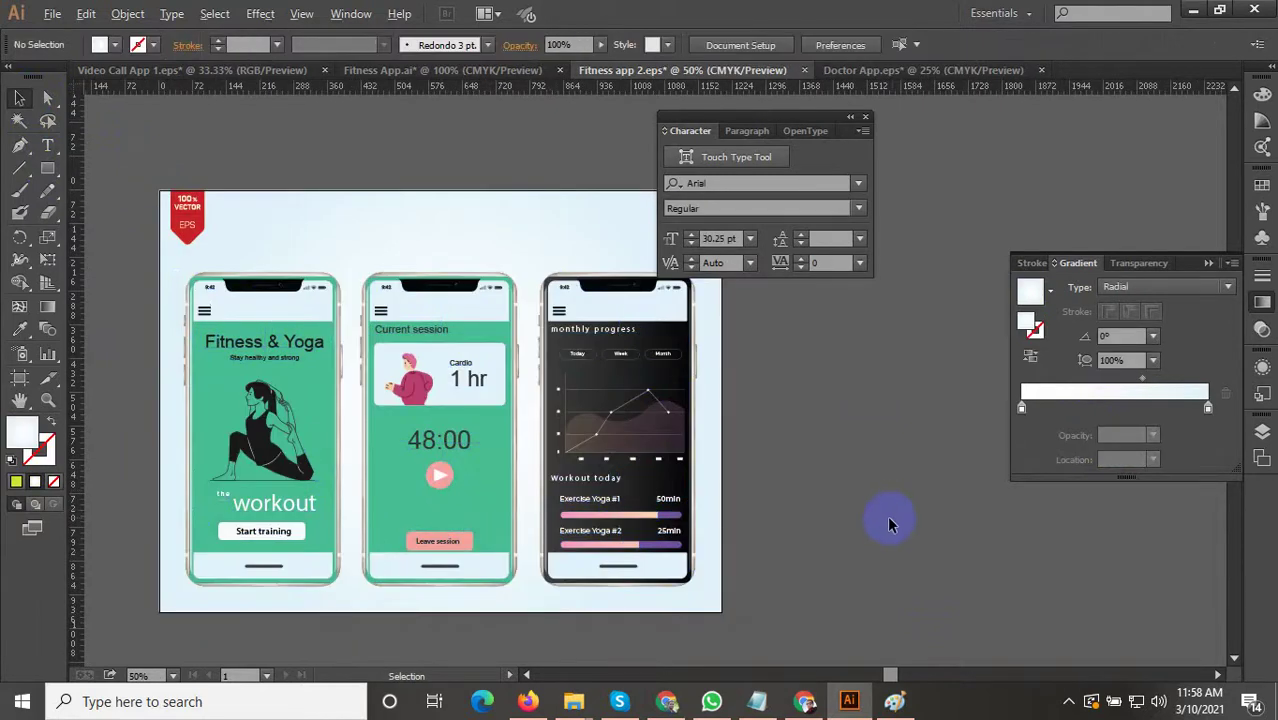
Switch to Fitness App.ai, find the "Fitness app" title block and ungroup it.
scroll(889, 518, down, 1)
click(462, 72)
drag(713, 401, 277, 559)
scroll(384, 524, down, 1)
scroll(383, 522, down, 3)
drag(551, 448, 342, 542)
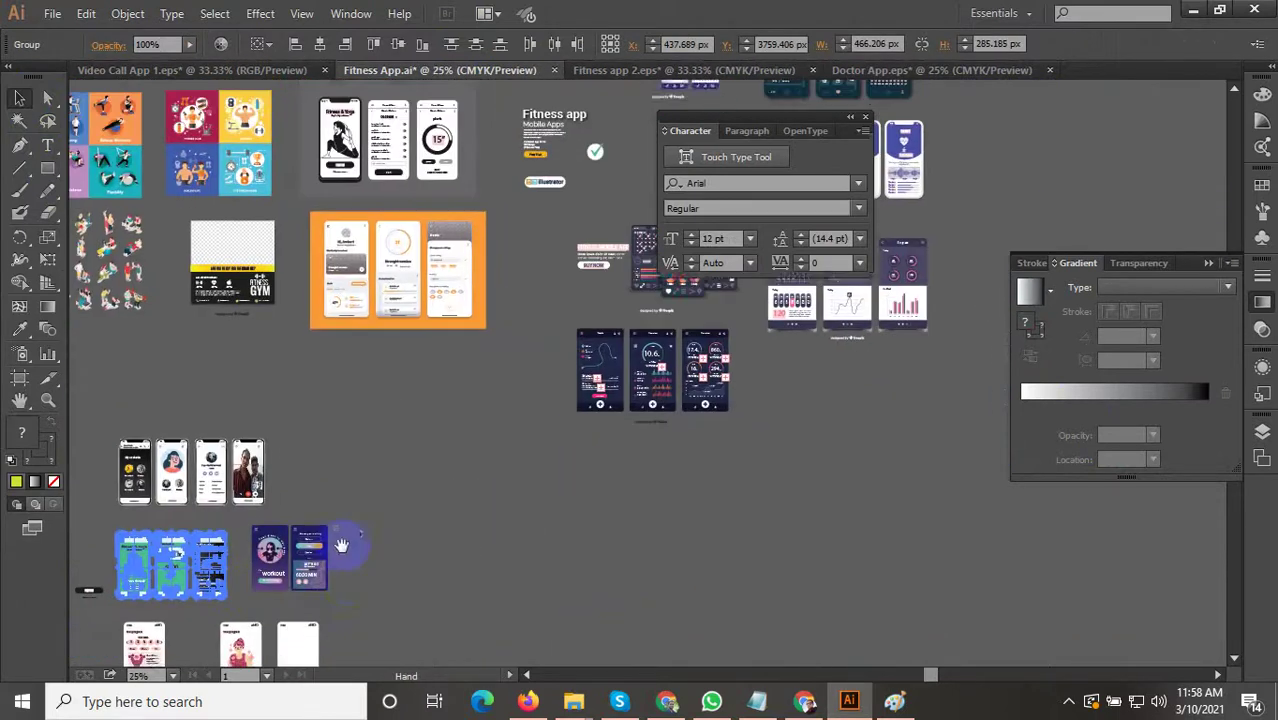
scroll(530, 240, up, 4)
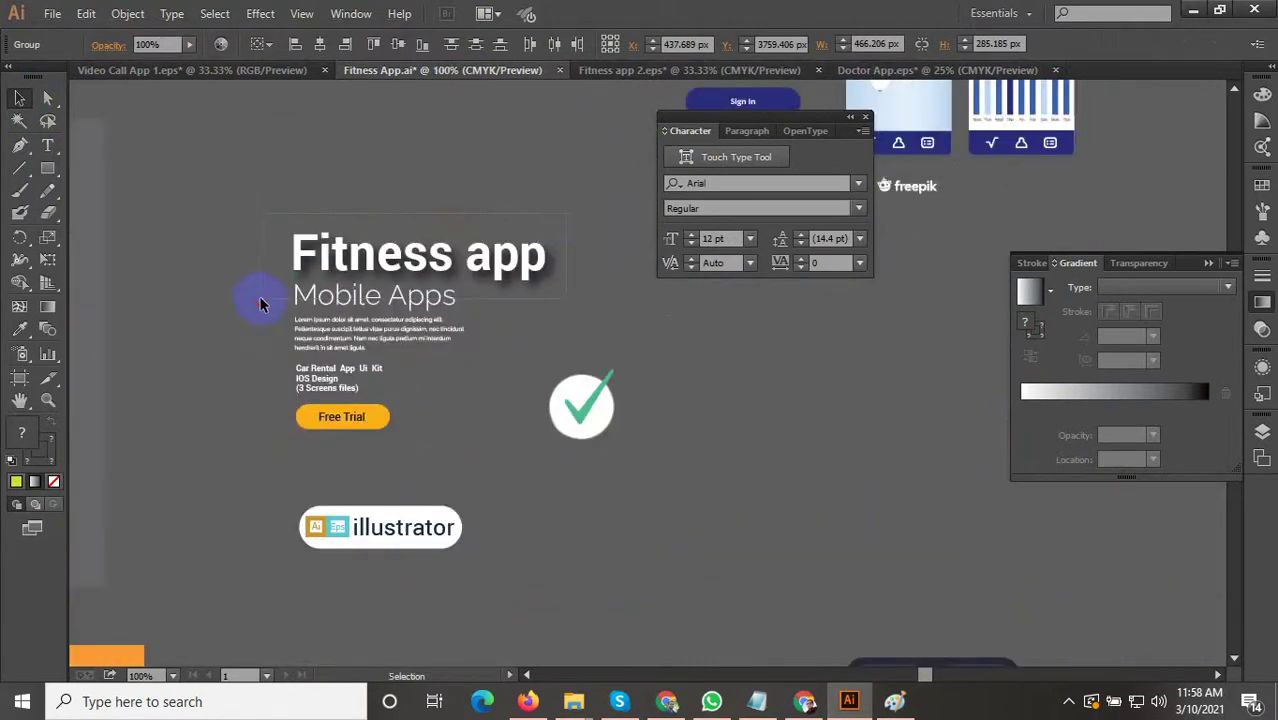
drag(259, 304, 362, 325)
right_click(367, 330)
click(437, 436)
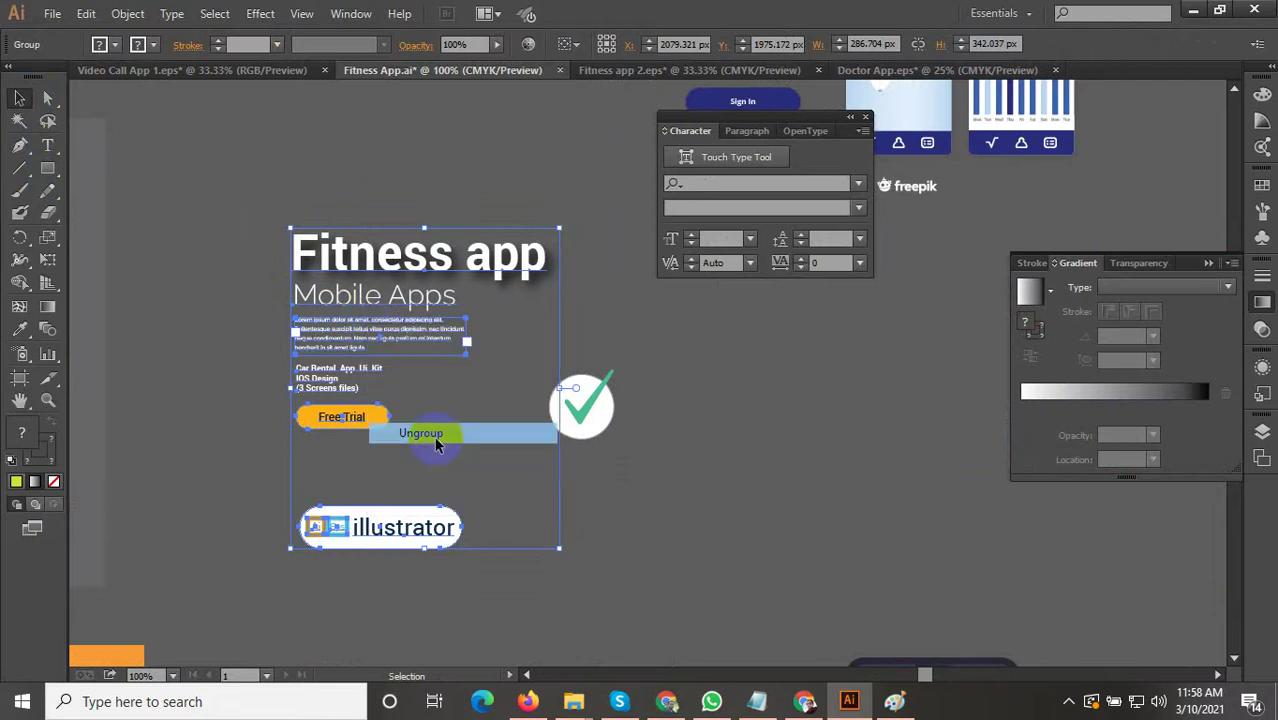
click(456, 462)
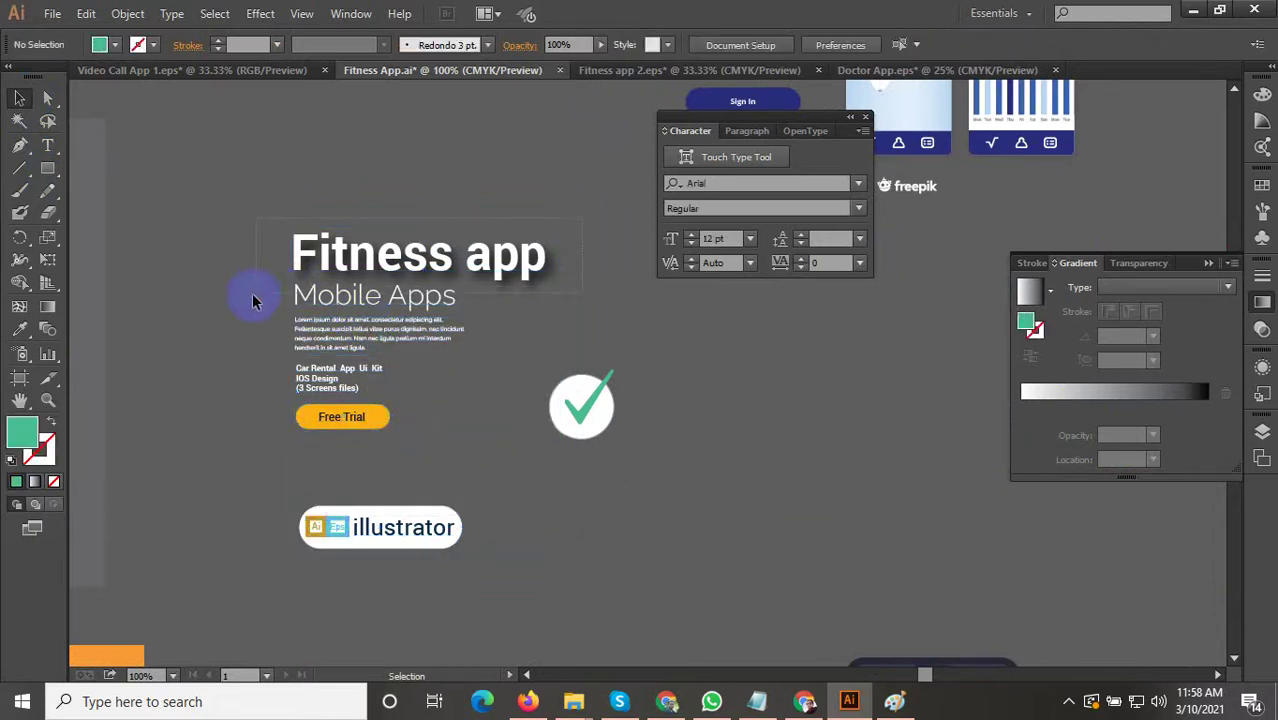
Copy the "Fitness app" and "Mobile Apps" texts into Fitness app 2.eps and place them beside the red vector badge.
drag(252, 302, 355, 300)
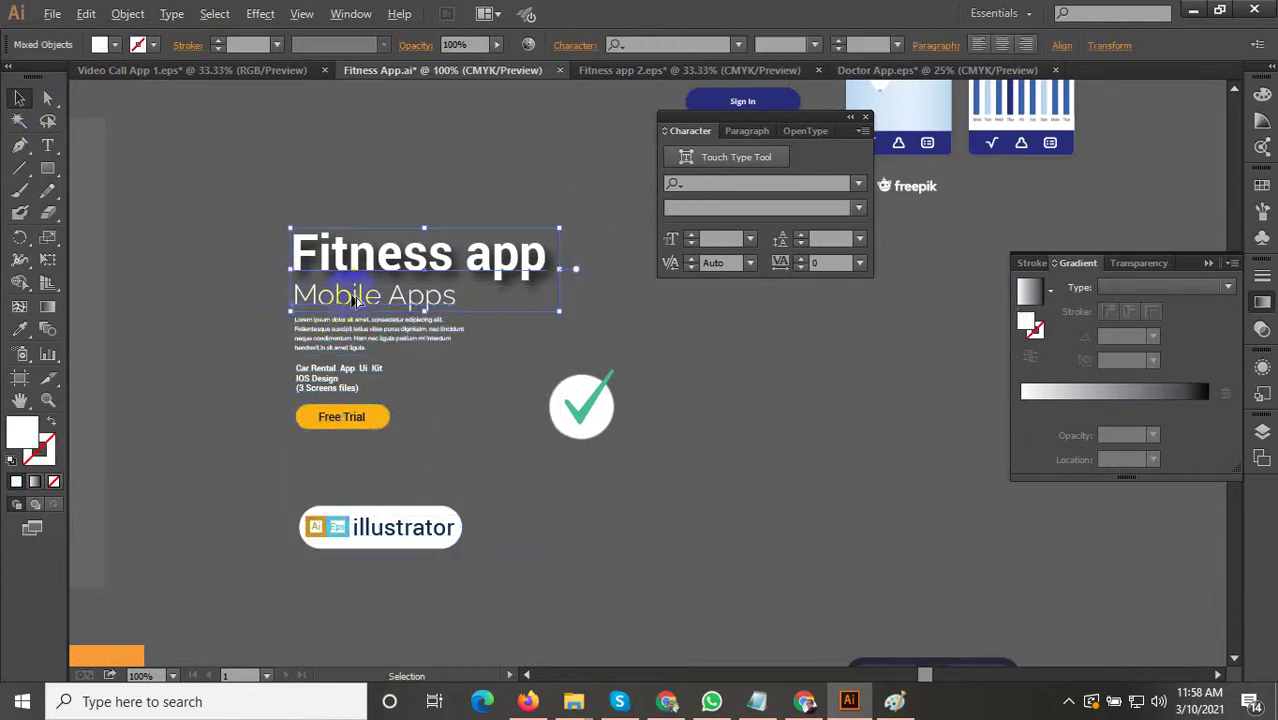
click(606, 68)
key(ctrl+v)
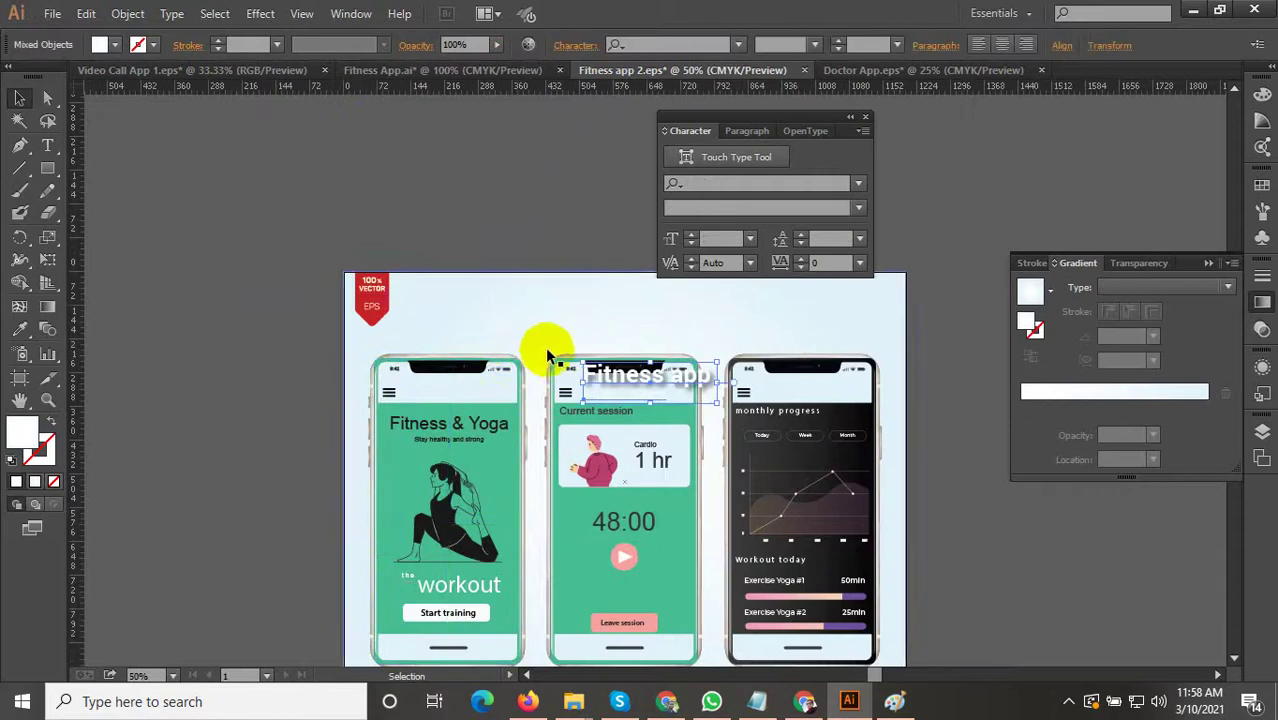
drag(590, 376, 428, 305)
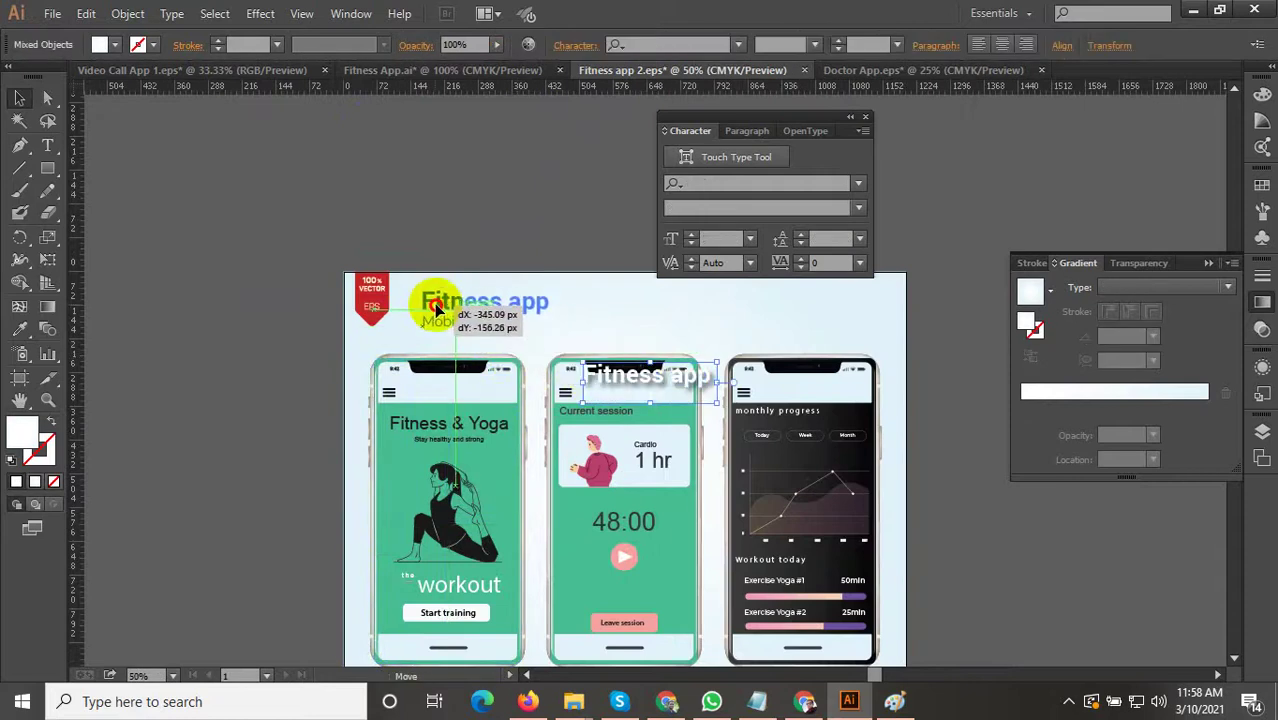
scroll(542, 300, up, 2)
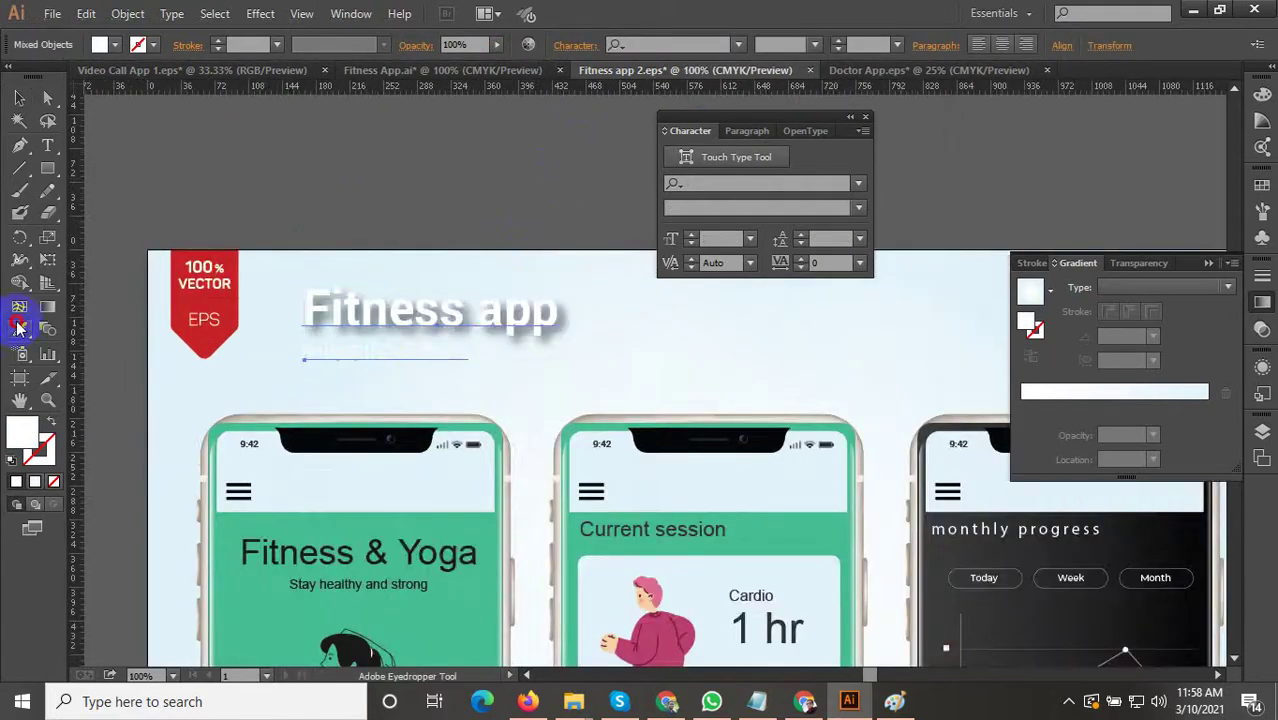
Recolour both heading texts dark grey with the Eyedropper, enlarge them slightly and position them above the first phone.
click(20, 329)
click(347, 165)
click(20, 97)
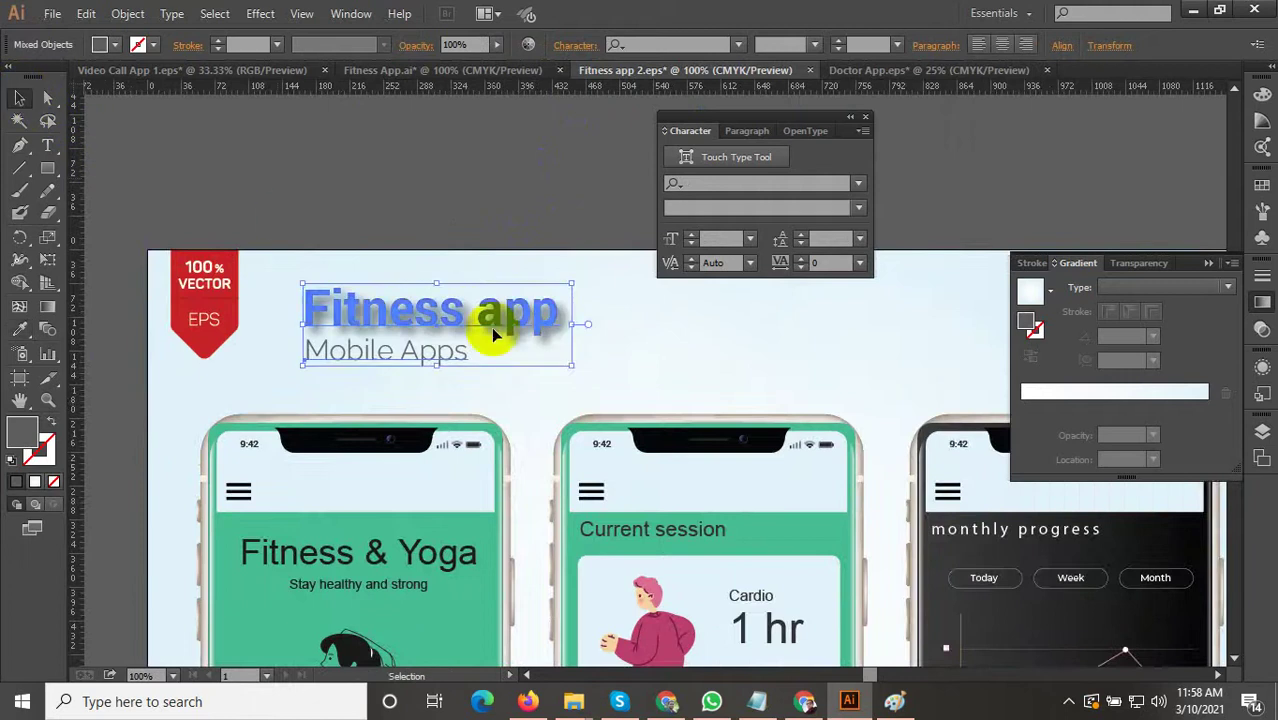
drag(578, 372, 612, 378)
drag(423, 328, 403, 321)
click(366, 205)
scroll(424, 280, down, 3)
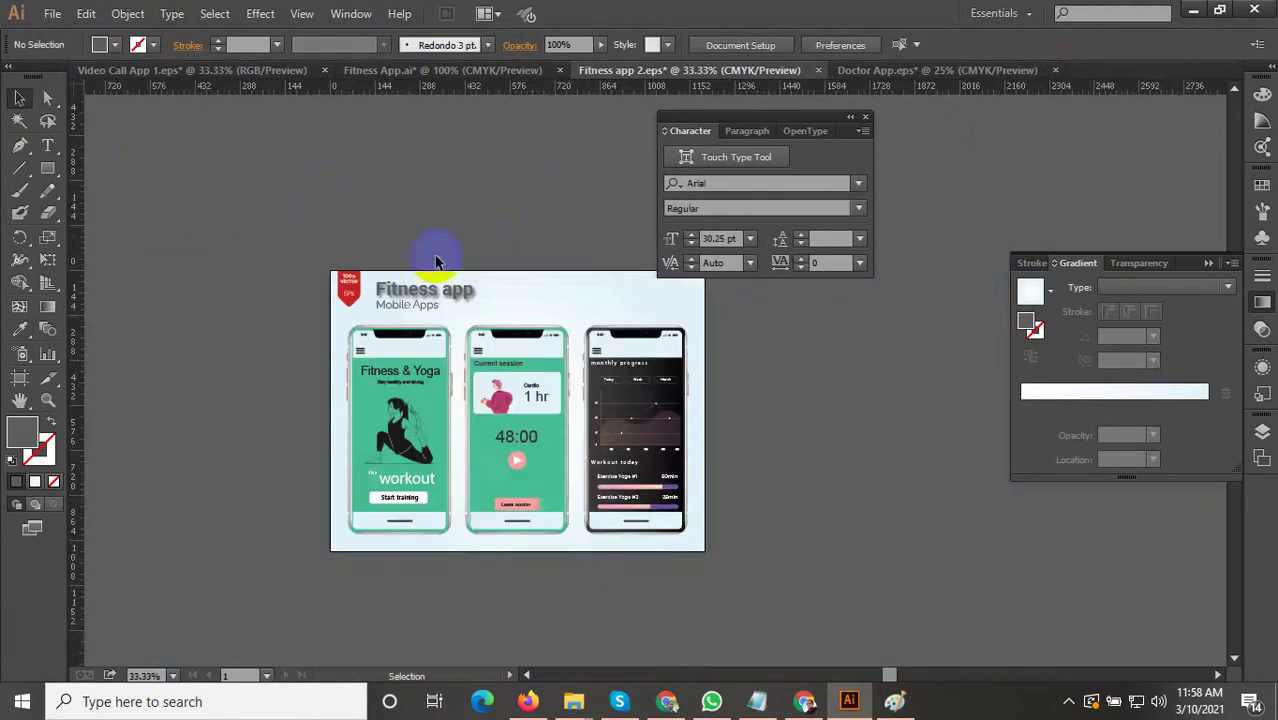
Recolour only the "Fitness app" title black by sampling the third phone's notch with the Eyedropper.
scroll(422, 304, up, 3)
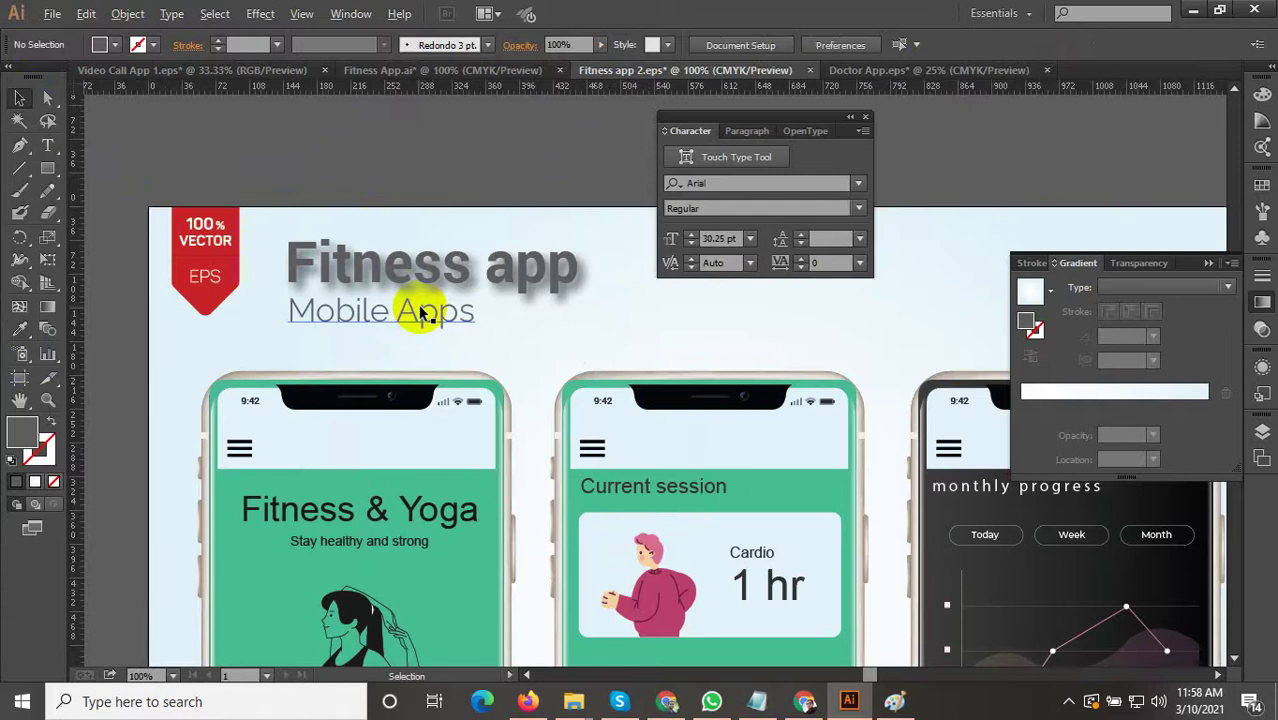
click(400, 288)
key(ctrl+plus)
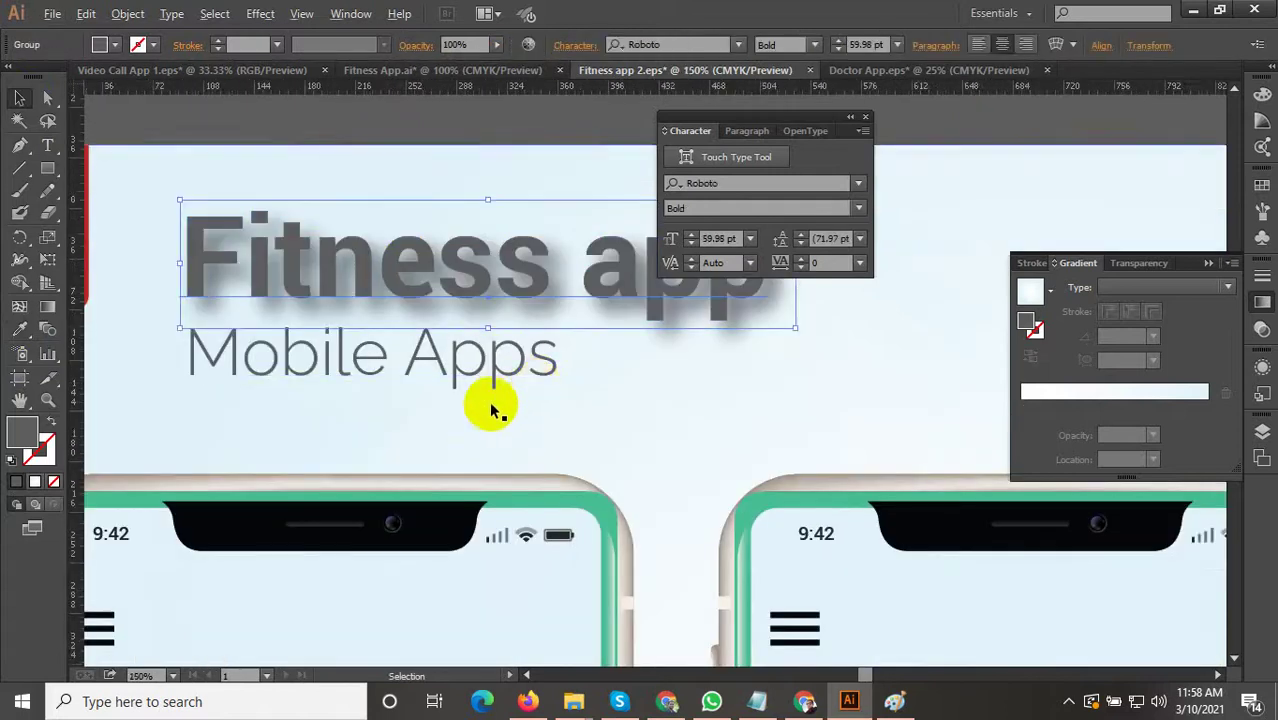
key(ctrl+minus)
key(ctrl+minus)
click(455, 254)
click(454, 361)
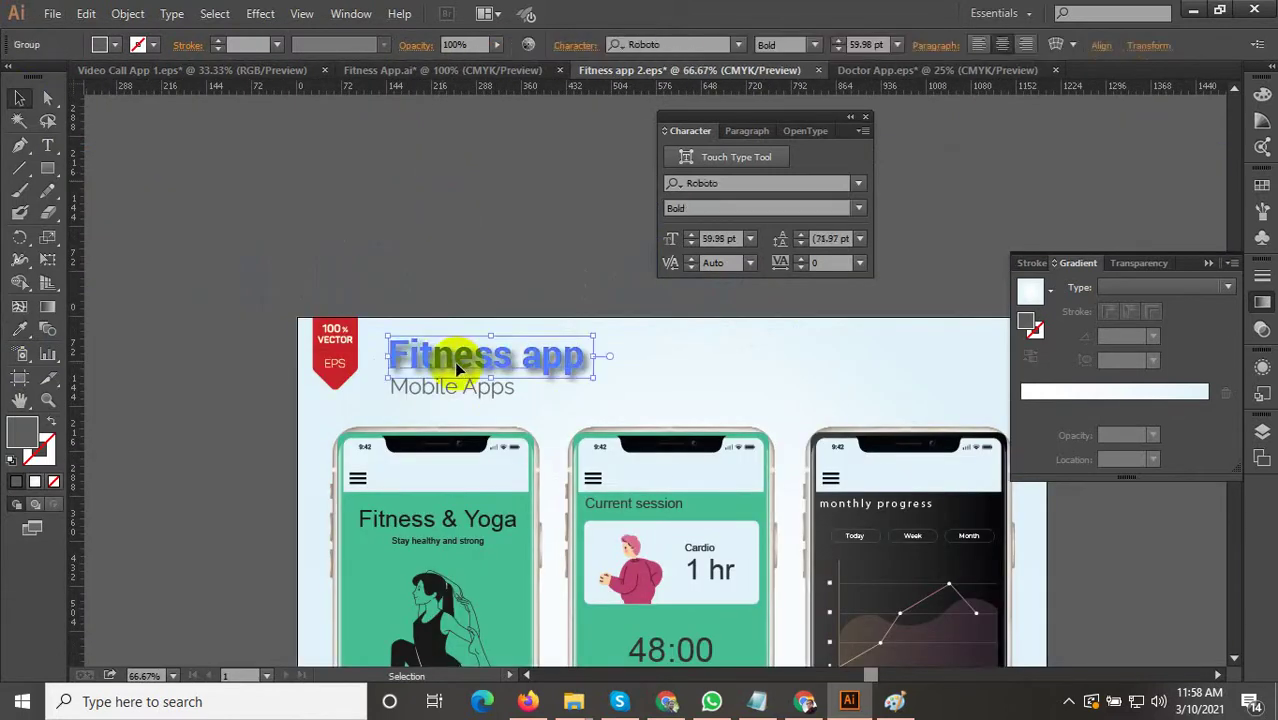
click(20, 329)
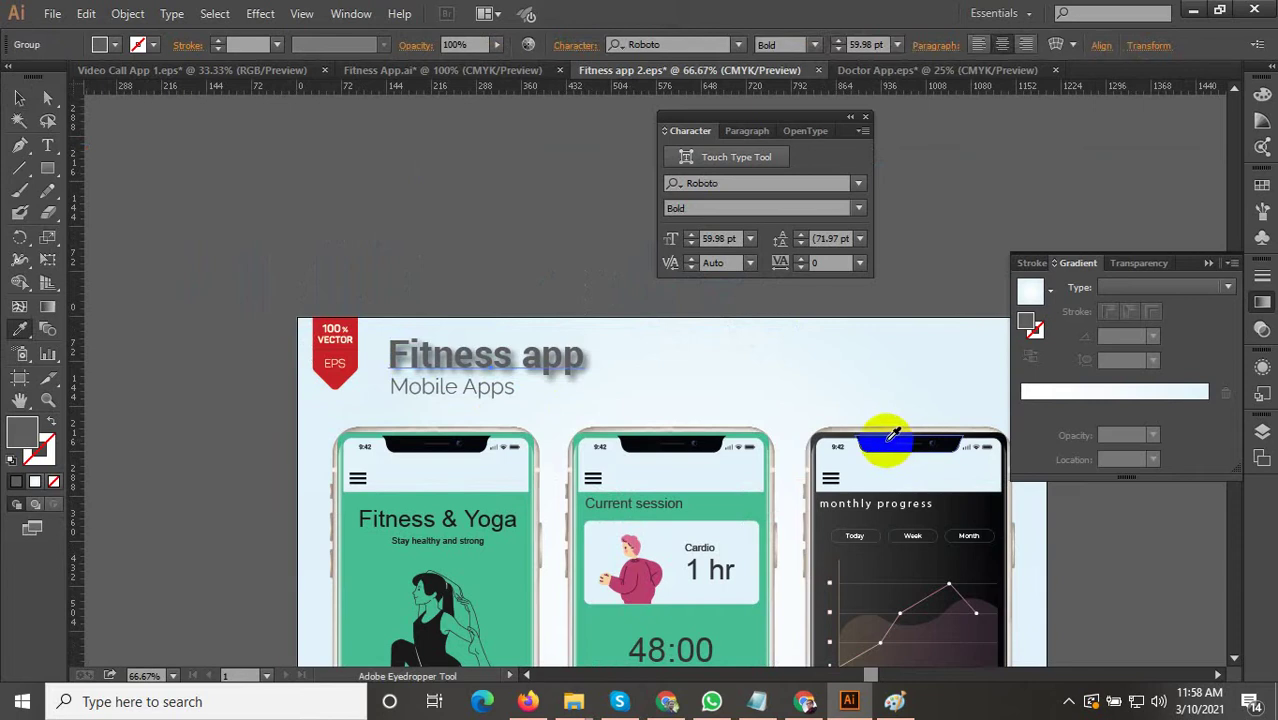
click(893, 435)
click(19, 97)
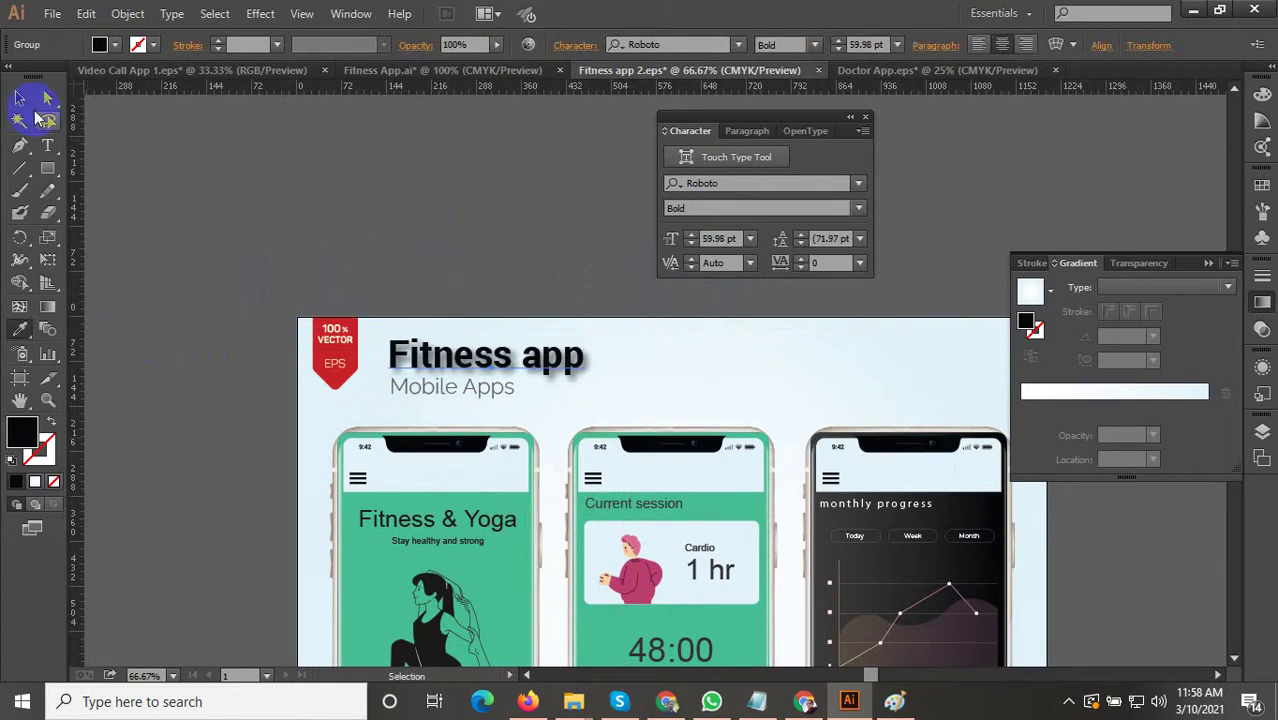
click(238, 148)
Examine the heading up close and against the whole three-phone layout.
key(ctrl+plus)
key(ctrl+plus)
key(ctrl+minus)
key(ctrl+minus)
key(ctrl+minus)
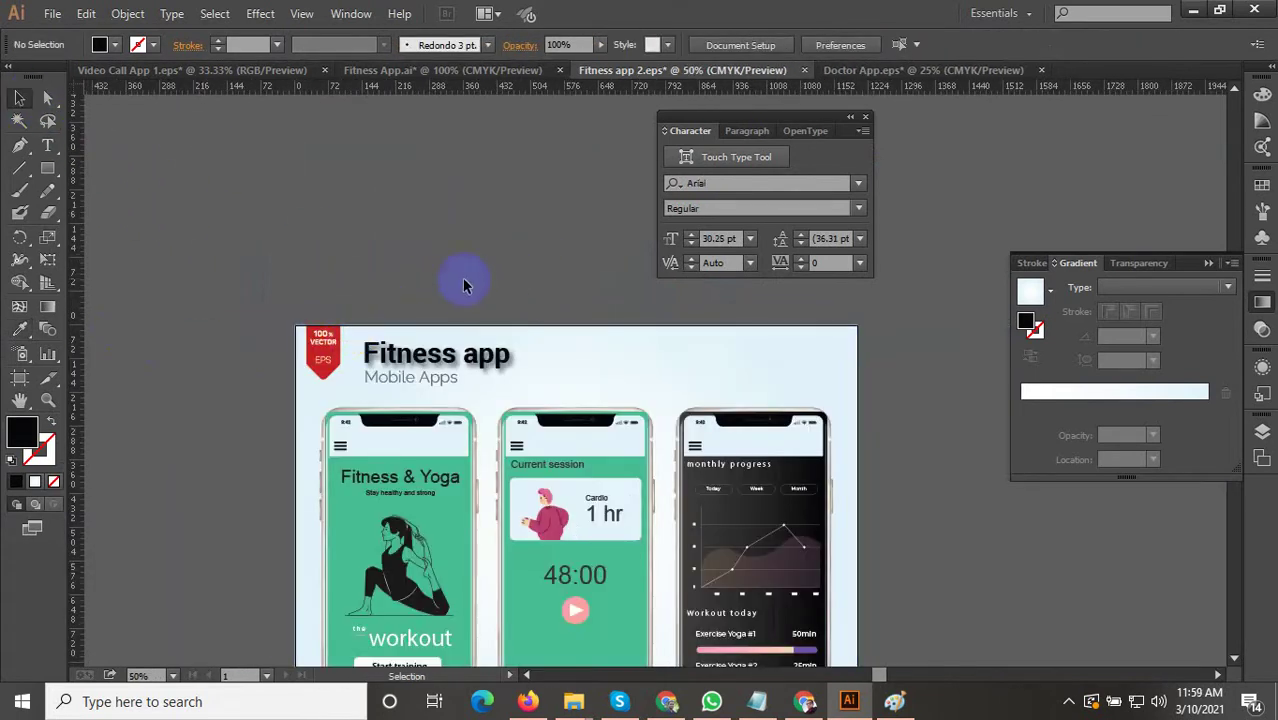
scroll(463, 284, down, 2)
scroll(444, 298, up, 2)
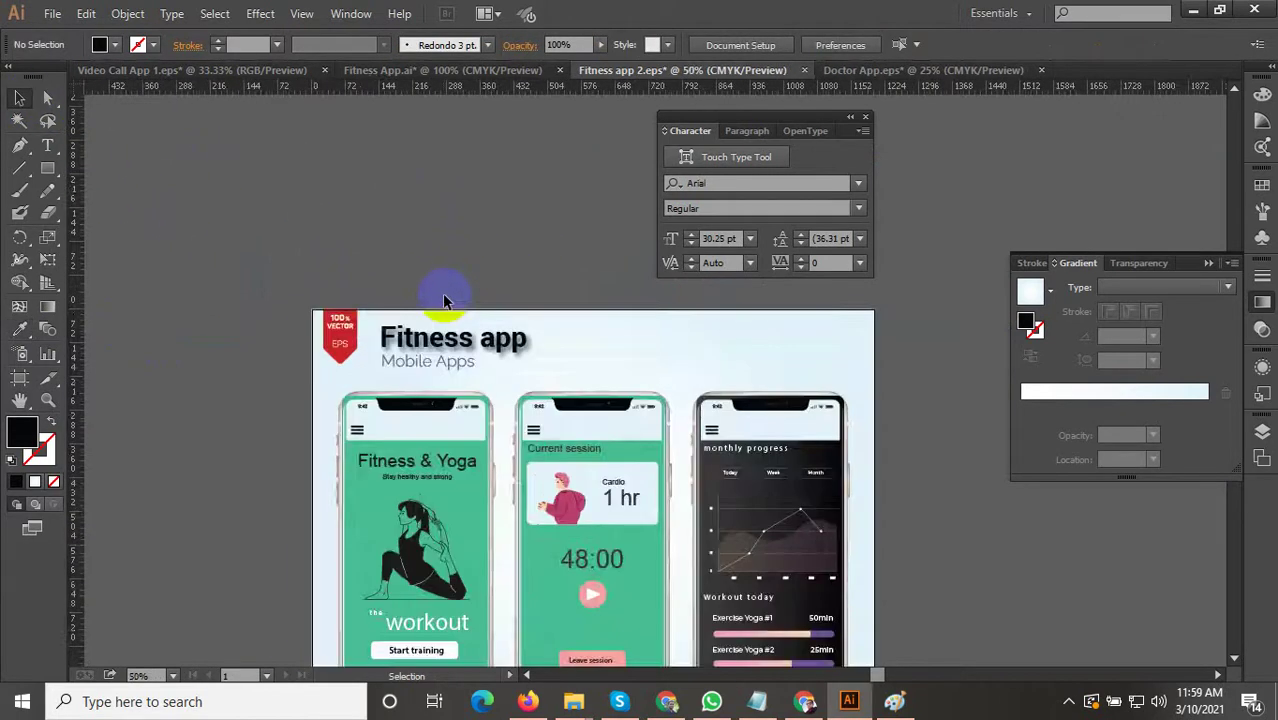
scroll(420, 206, down, 2)
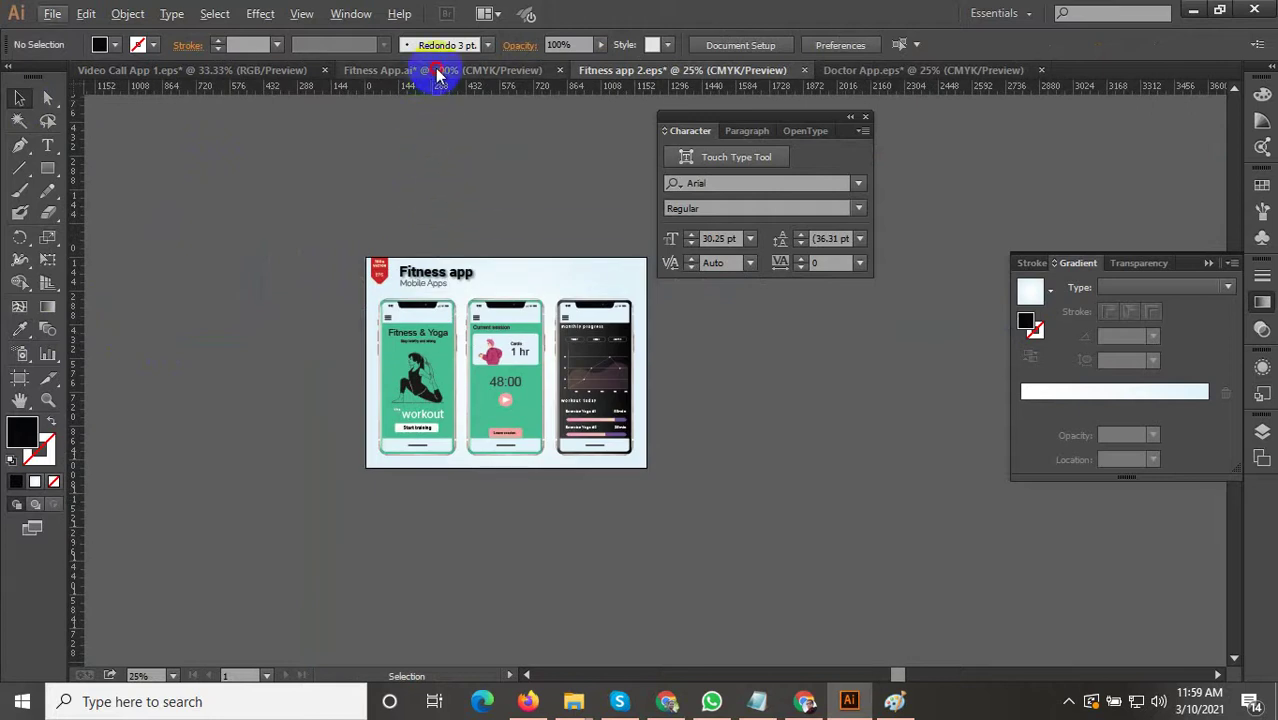
Copy the white "illustrator" pill badge with its Ai and Eps icons from Fitness App.ai into Fitness app 2.eps.
click(438, 72)
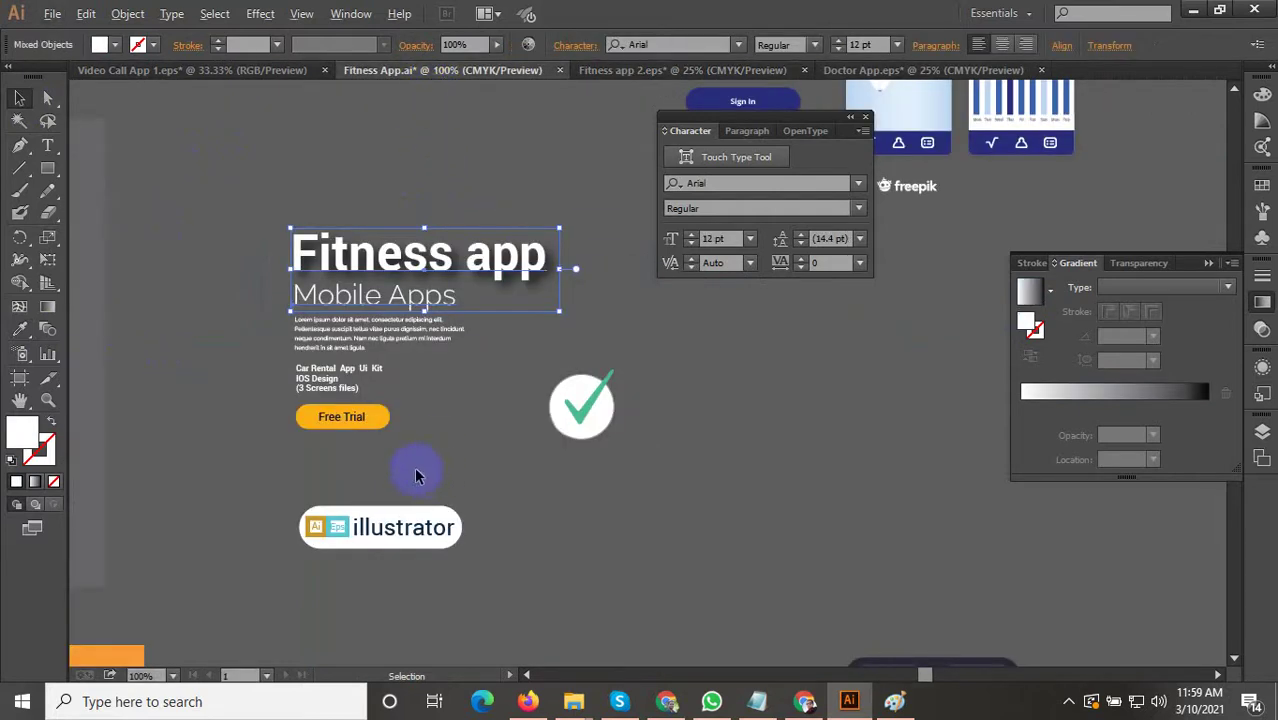
scroll(417, 476, up, 2)
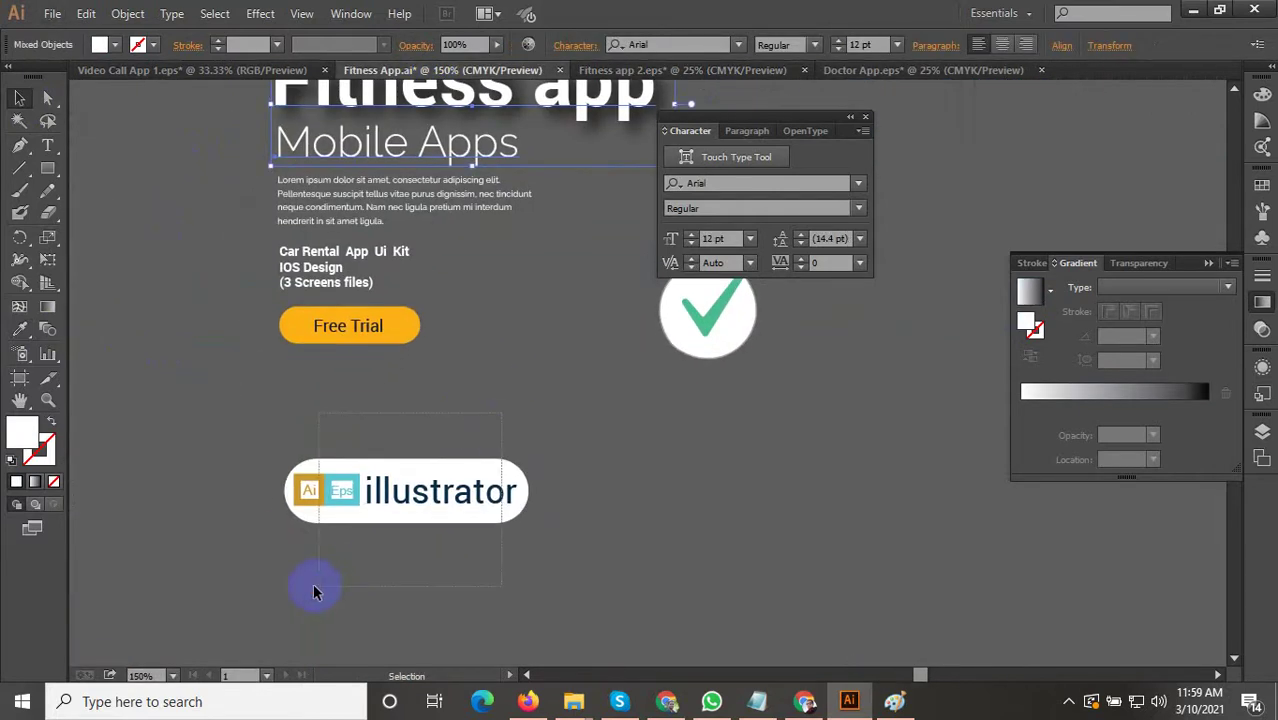
drag(313, 592, 528, 521)
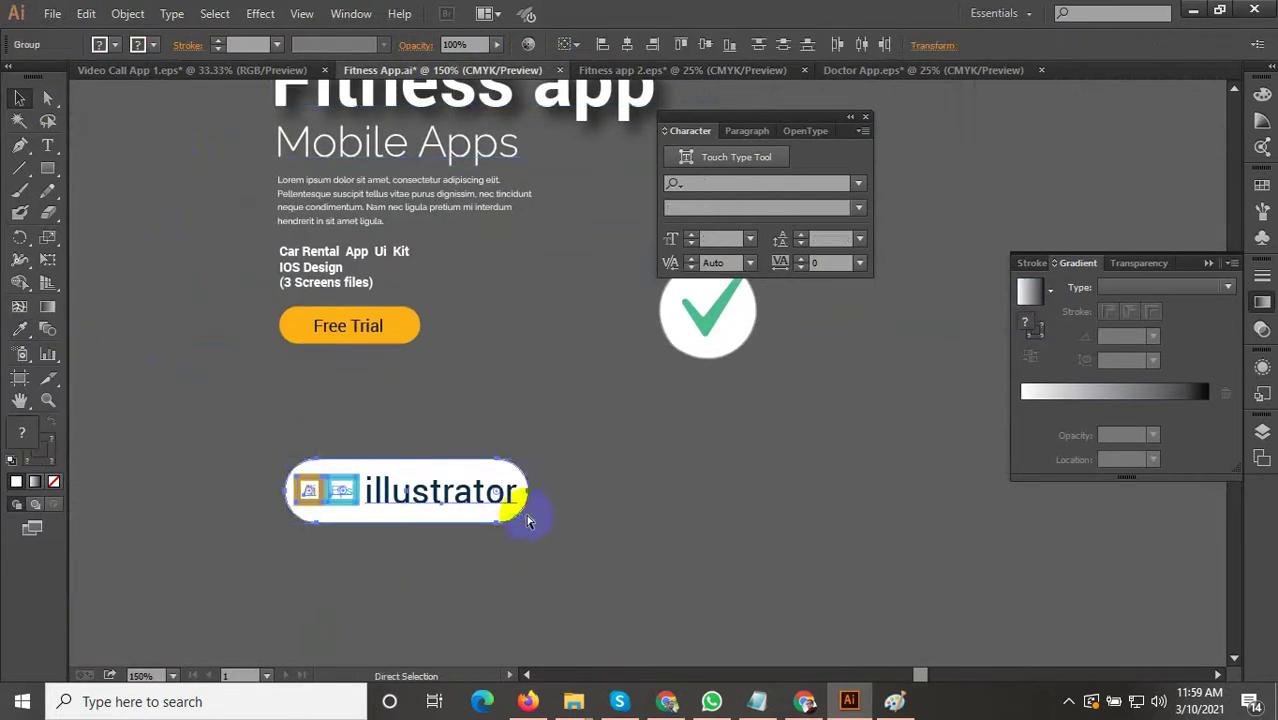
click(615, 71)
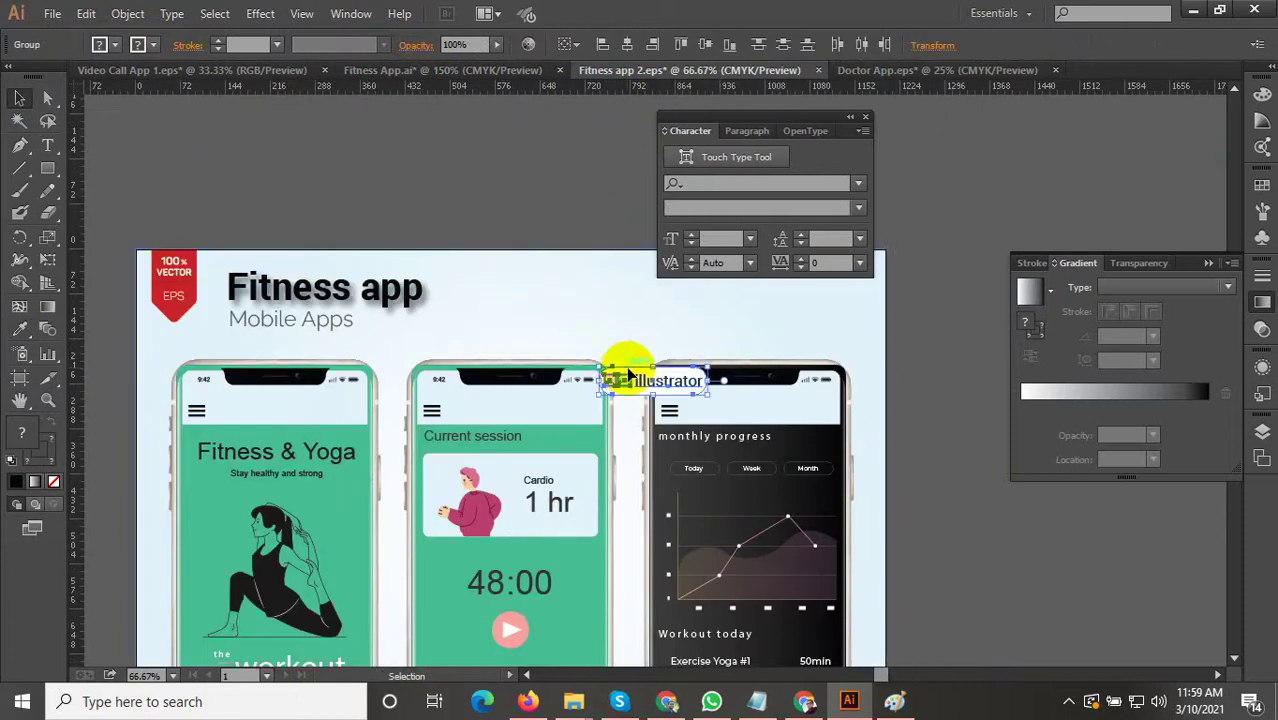
Move the illustrator badge into the free space beside the heading, above the phones, and enlarge it.
drag(642, 388, 560, 328)
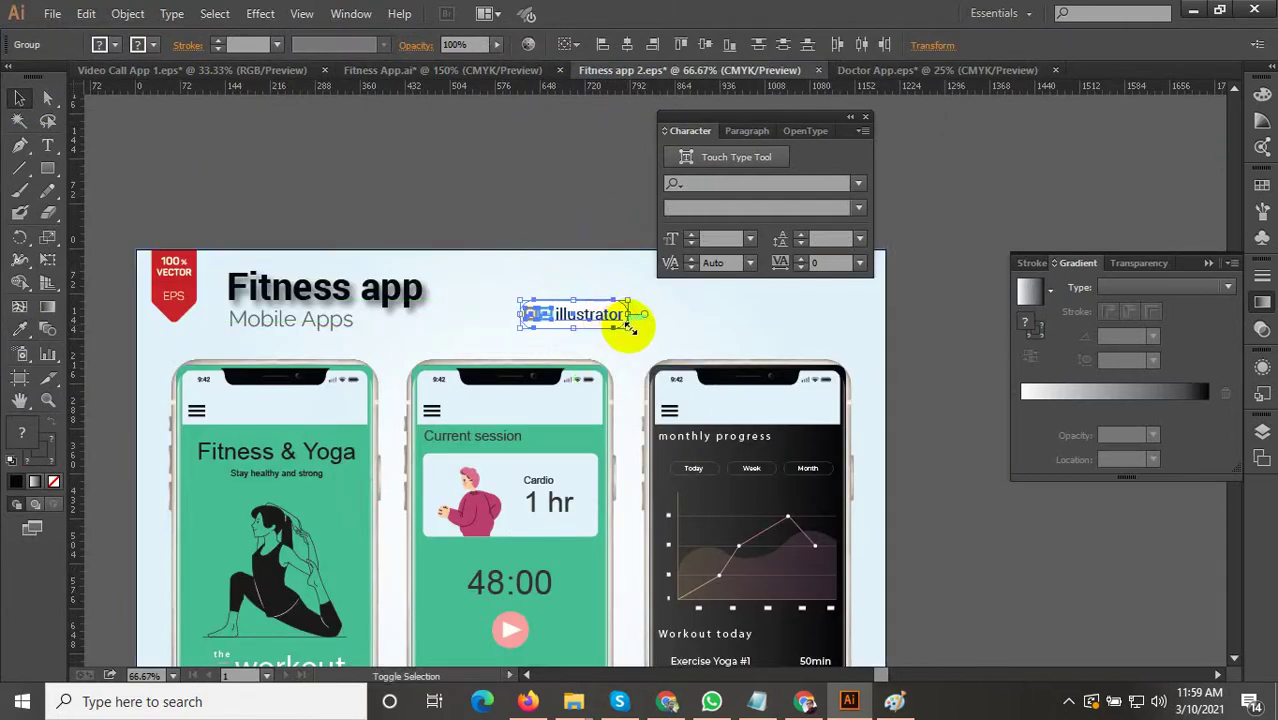
drag(629, 328, 595, 305)
click(556, 194)
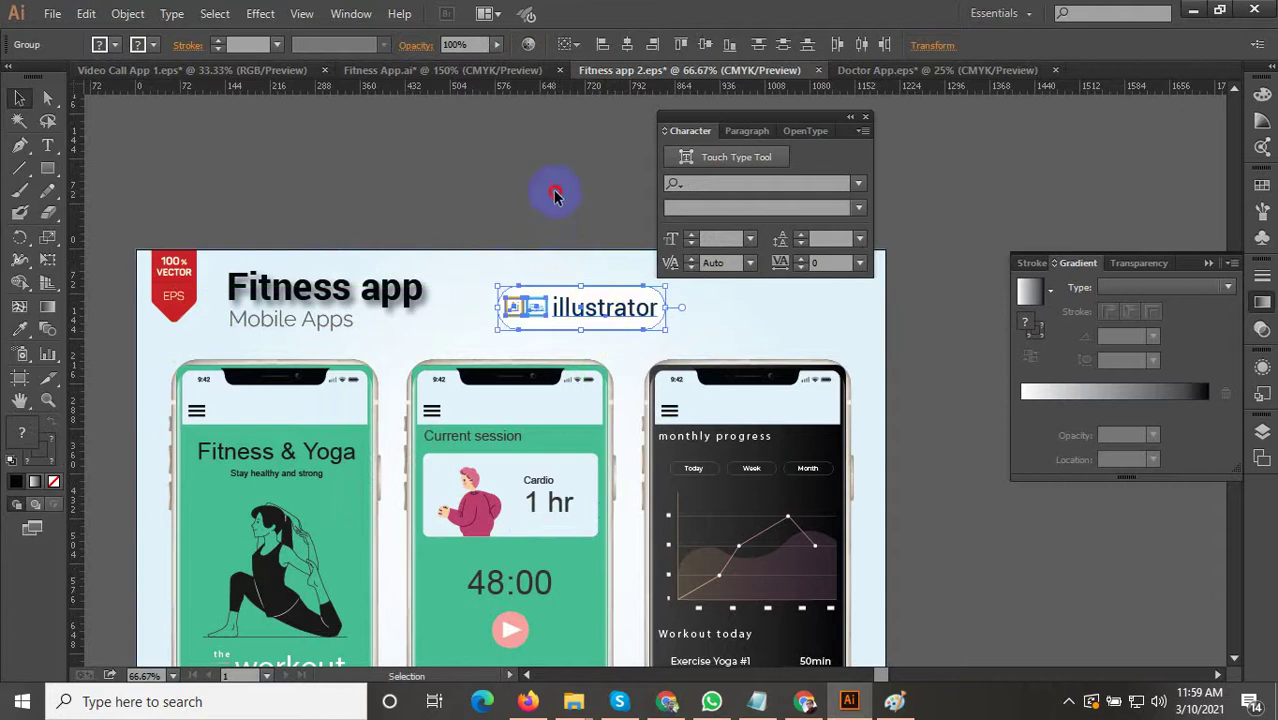
click(556, 196)
Square off the right-hand corners of the illustrator badge's white pill to 0 px inside its group, leaving the left end rounded.
scroll(570, 295, up, 2)
double_click(501, 283)
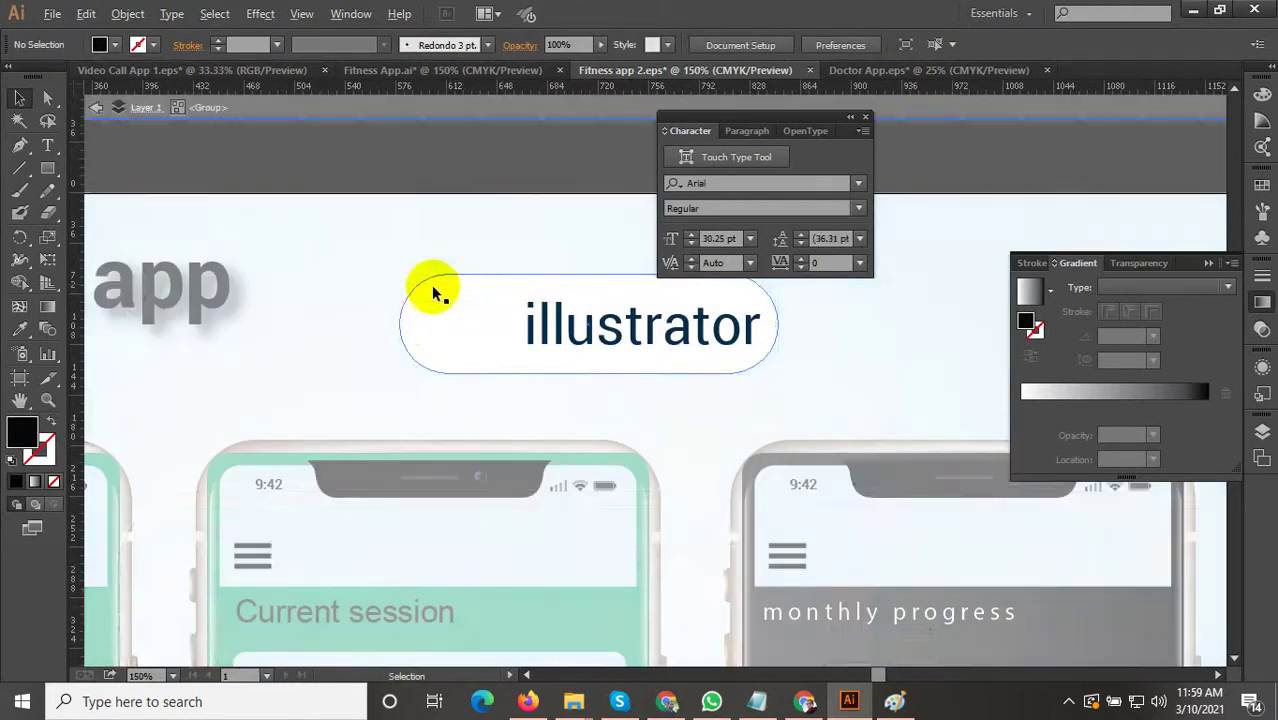
click(431, 285)
scroll(431, 285, up, 3)
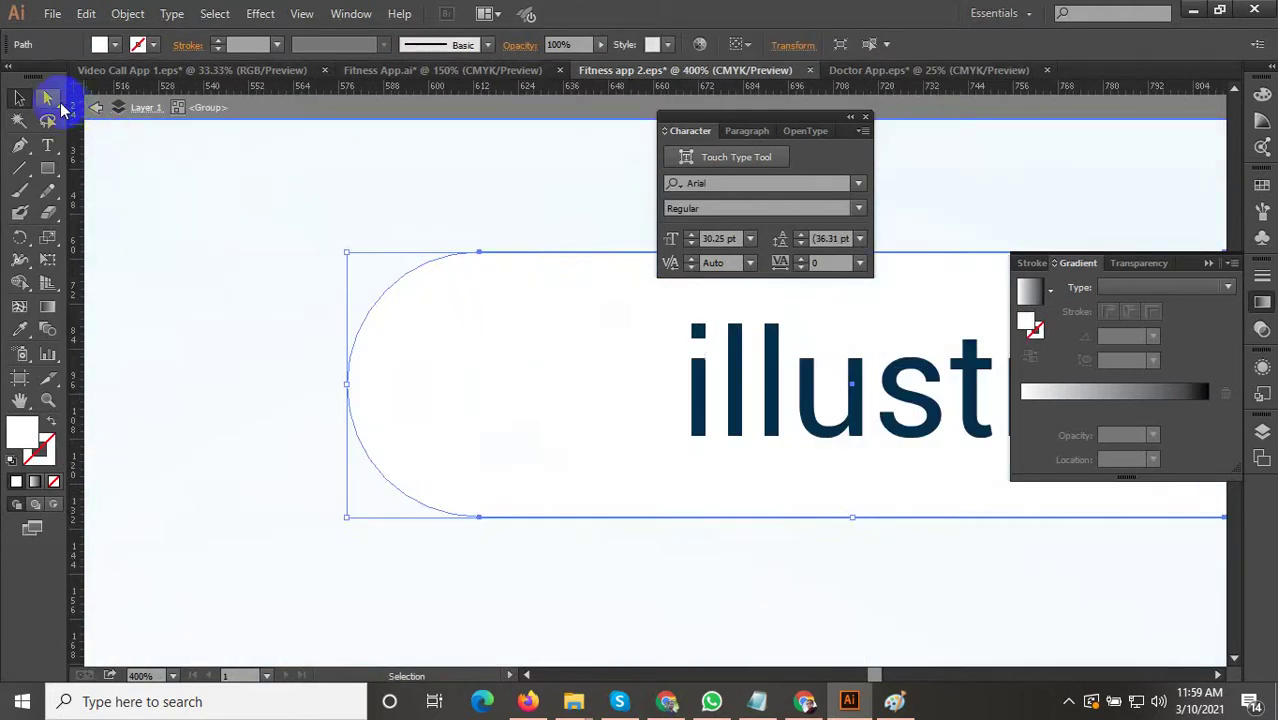
click(48, 98)
scroll(402, 334, down, 3)
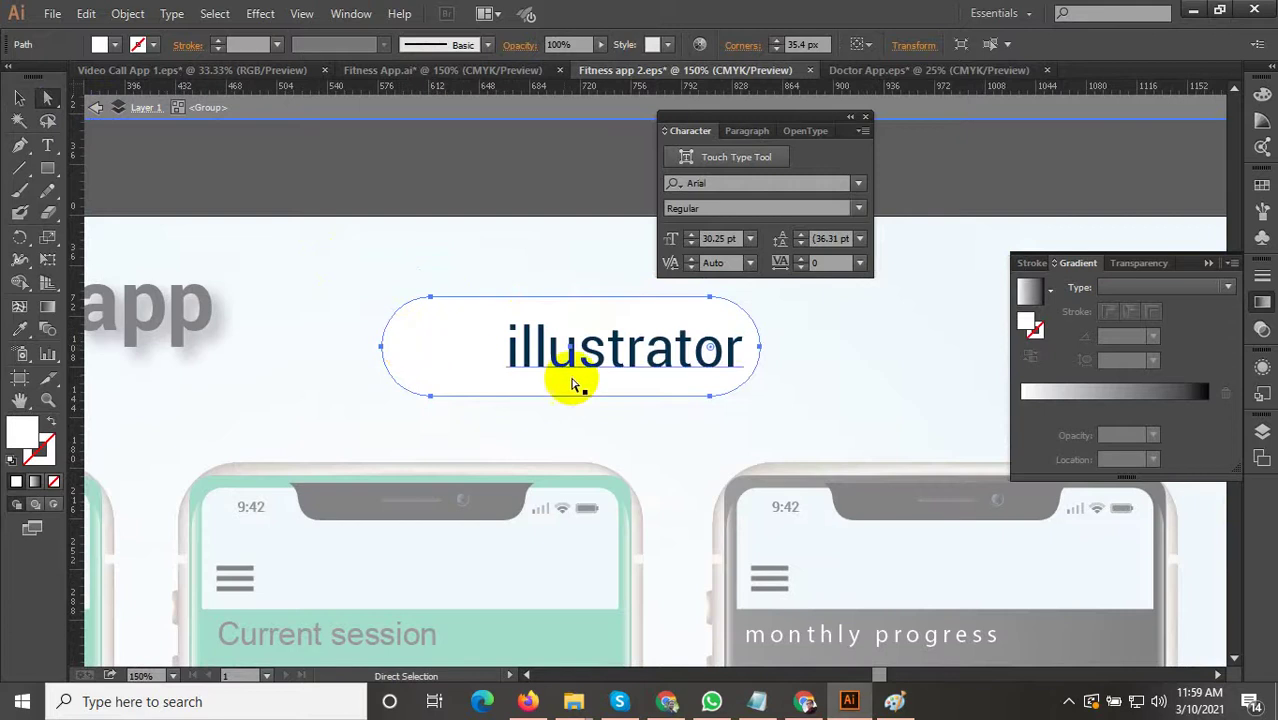
drag(710, 347, 815, 362)
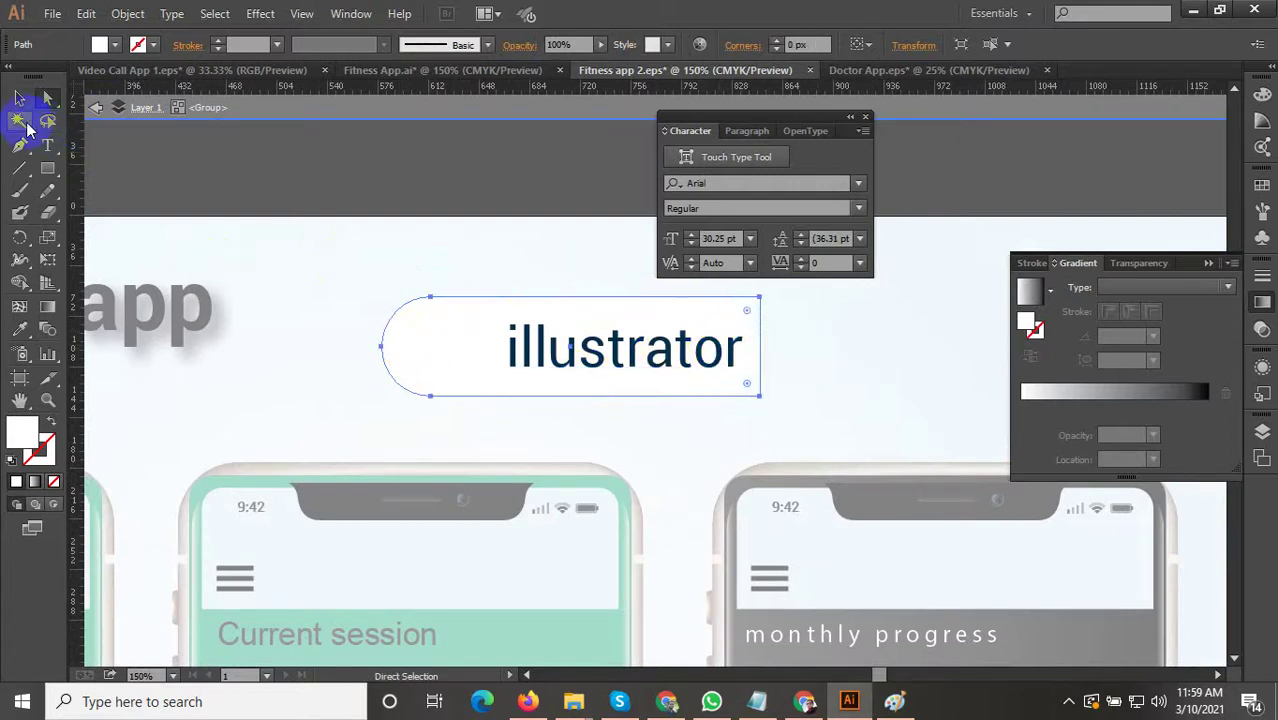
click(20, 99)
double_click(408, 182)
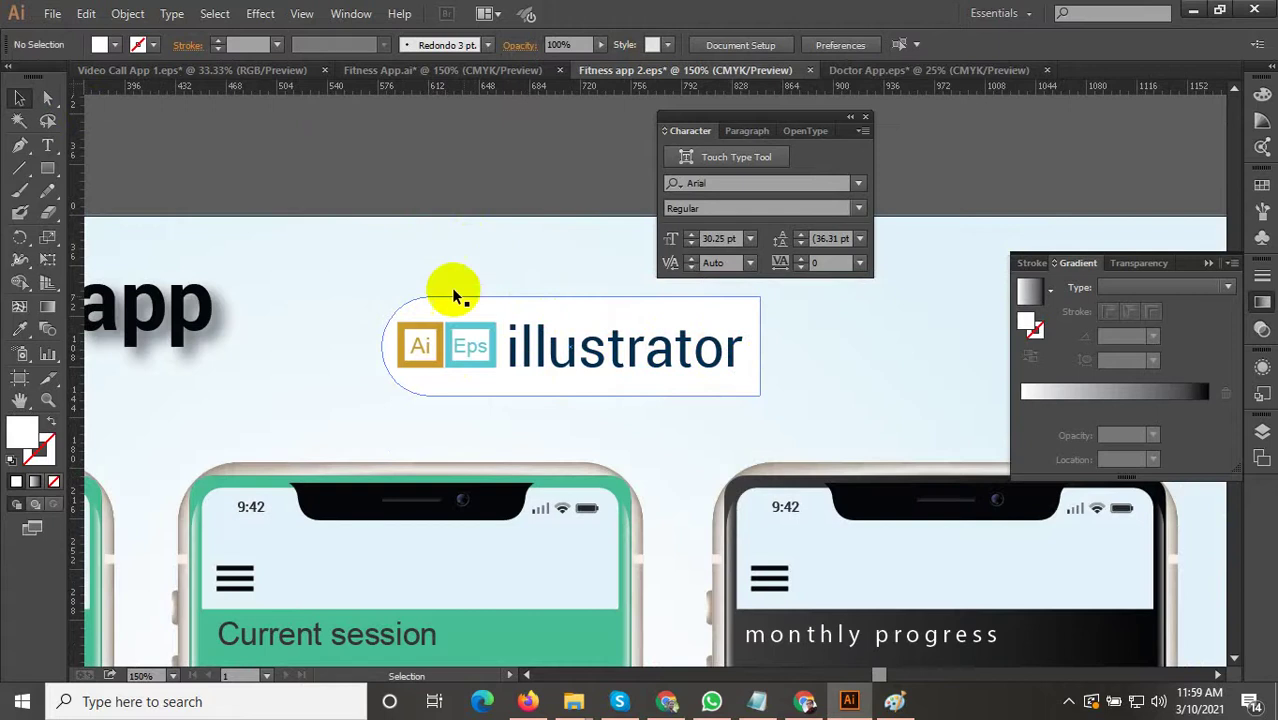
Shift the whole illustrator badge slightly to the right above the phones.
click(742, 371)
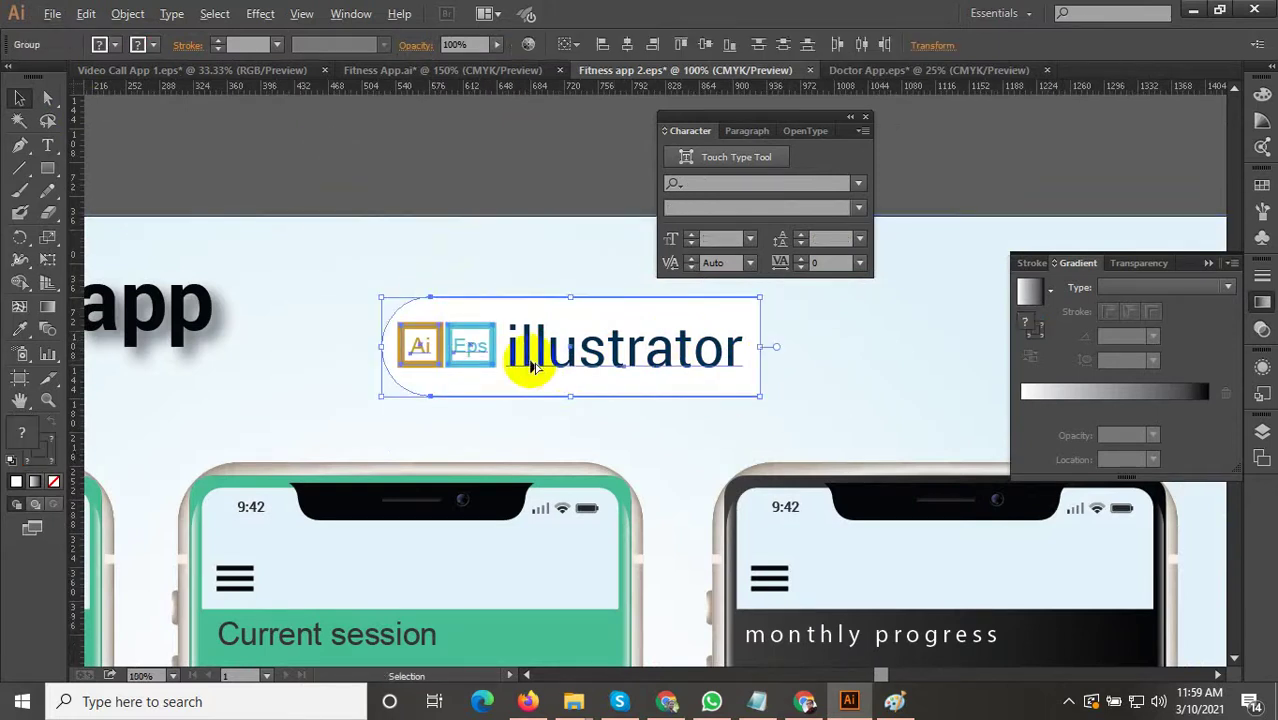
key(ctrl+minus)
drag(588, 352, 616, 349)
click(566, 232)
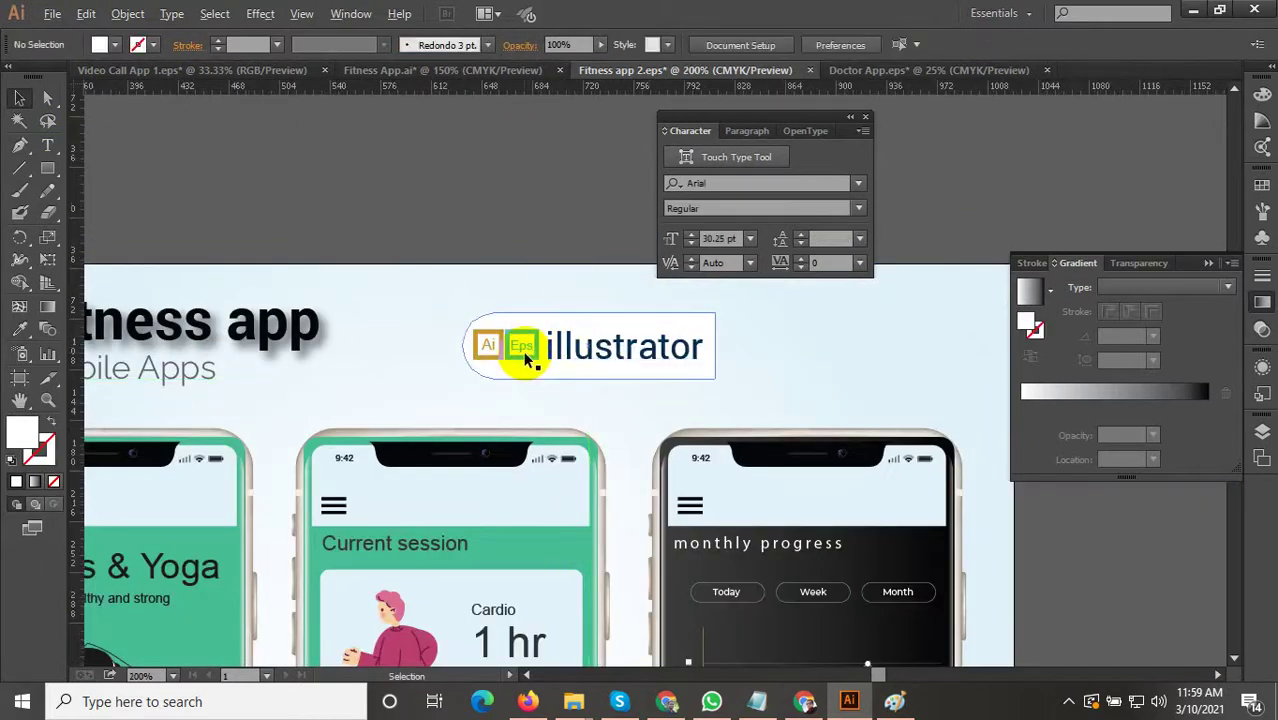
Try to recolour the whole grouped illustrator badge with the Eyedropper and undo it.
scroll(522, 351, up, 2)
click(515, 296)
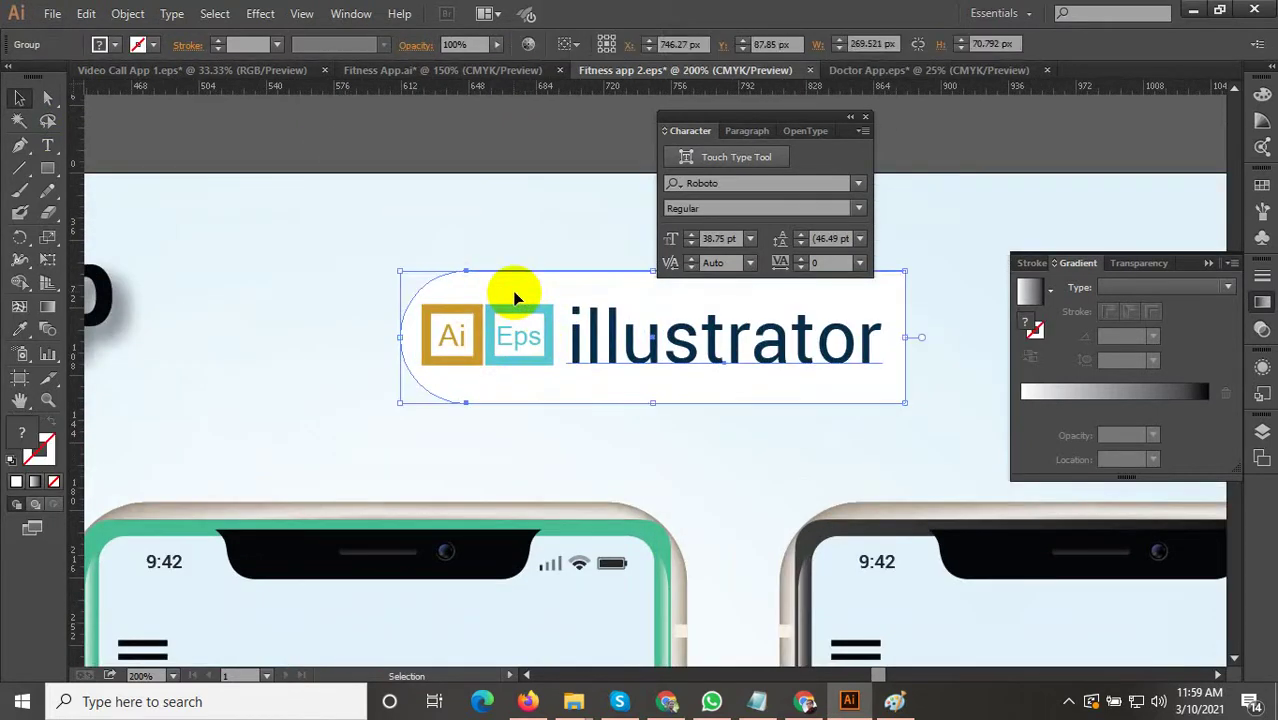
click(20, 329)
click(347, 123)
key(ctrl+z)
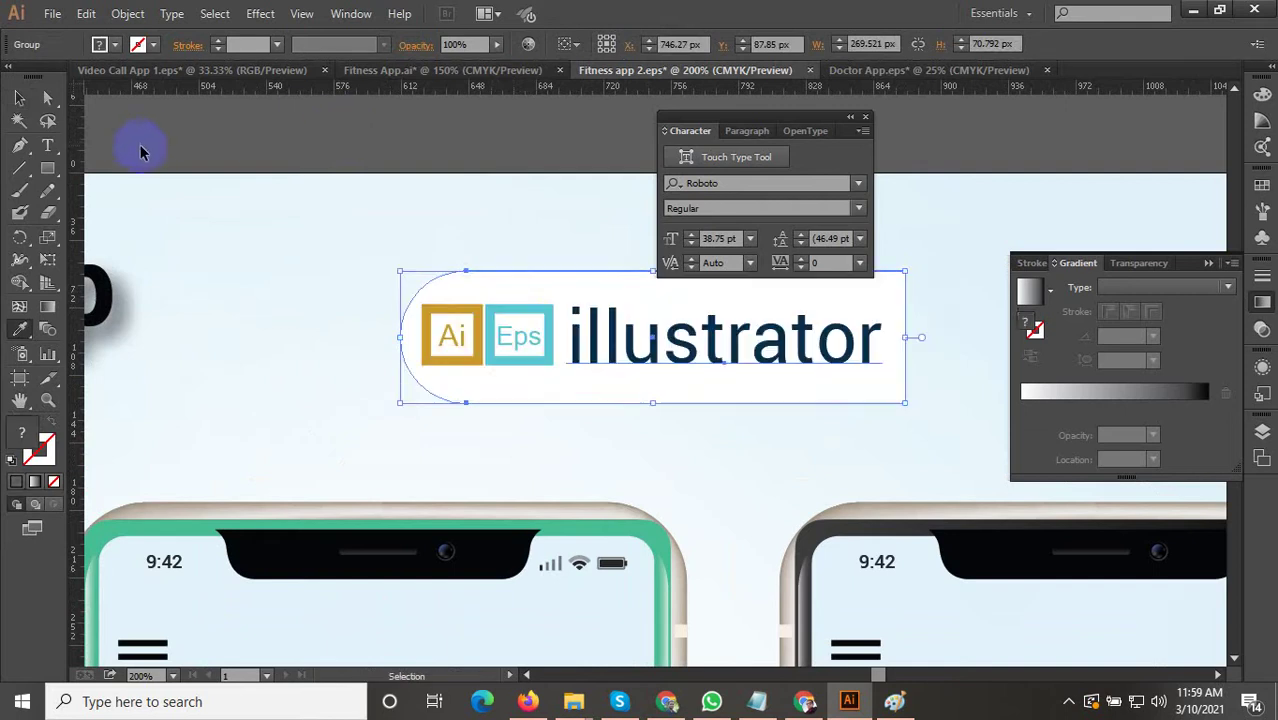
Ungroup the illustrator badge and select only its white background shape.
click(19, 97)
right_click(496, 296)
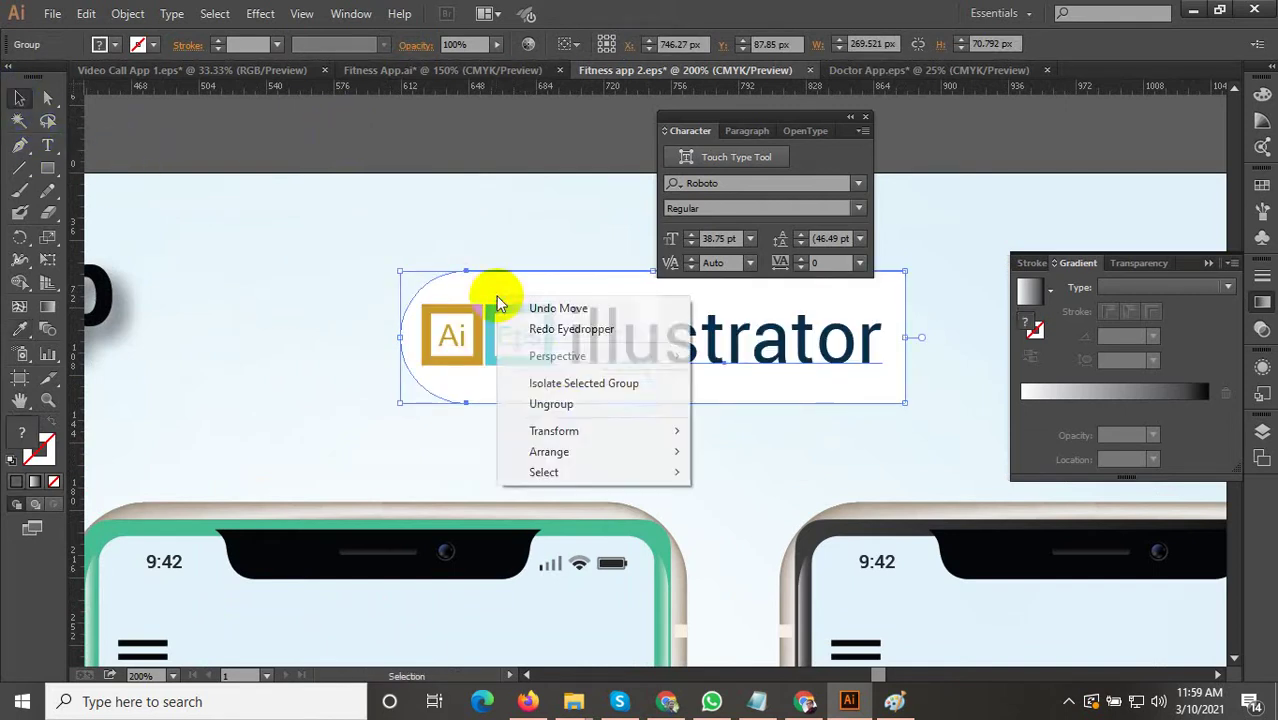
click(551, 404)
click(508, 178)
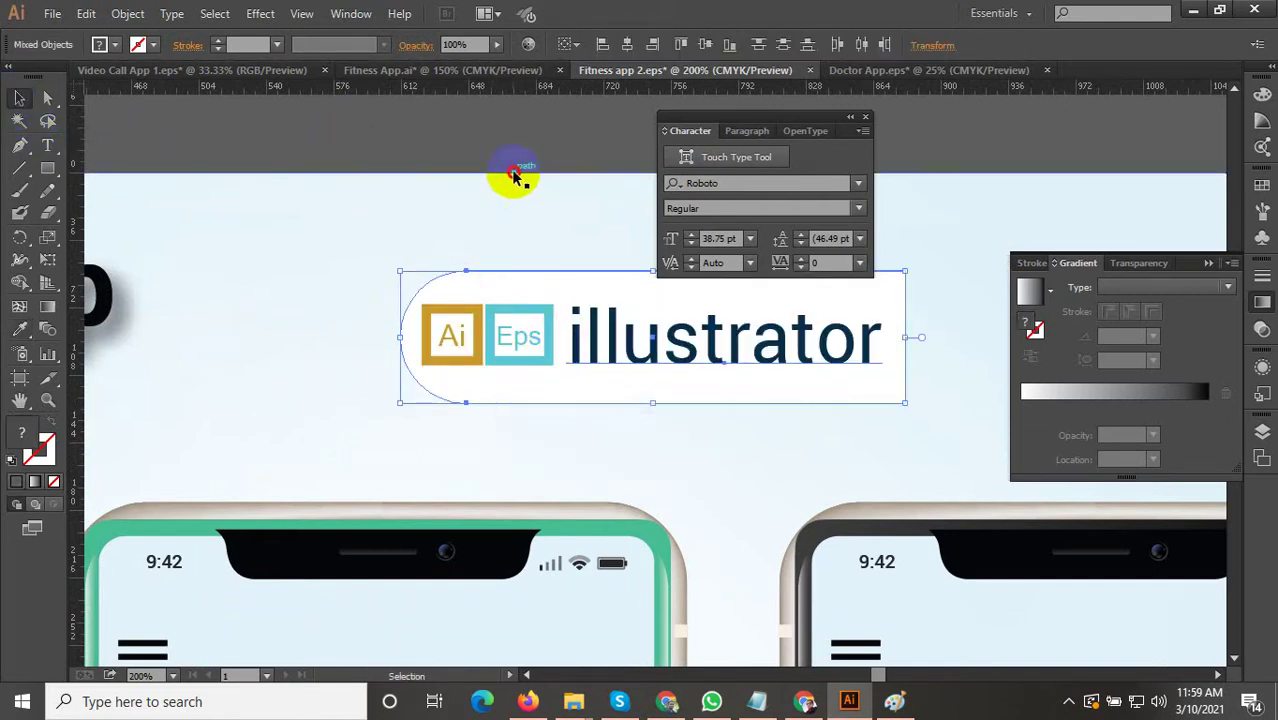
click(519, 296)
click(19, 338)
scroll(693, 408, down, 3)
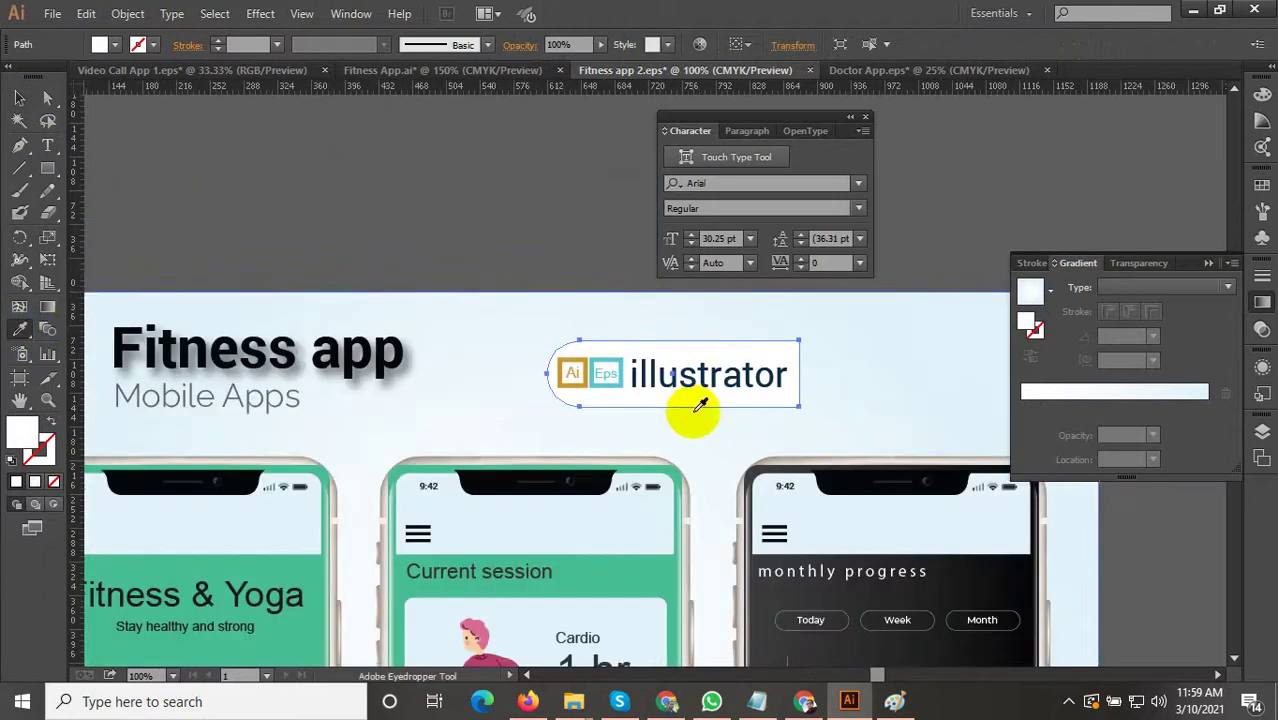
Copy the orange "Free Trial" button from Fitness App.ai into Fitness app 2.eps and place it above the artboard.
click(380, 72)
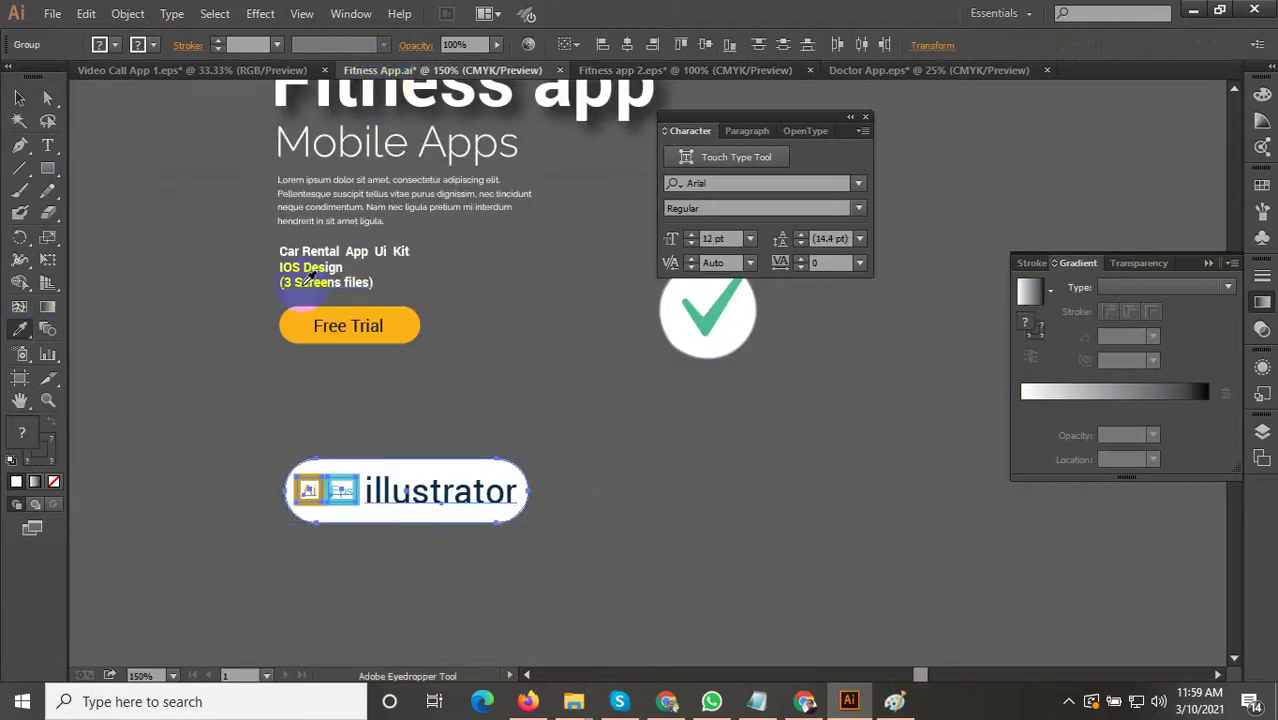
click(19, 98)
click(402, 324)
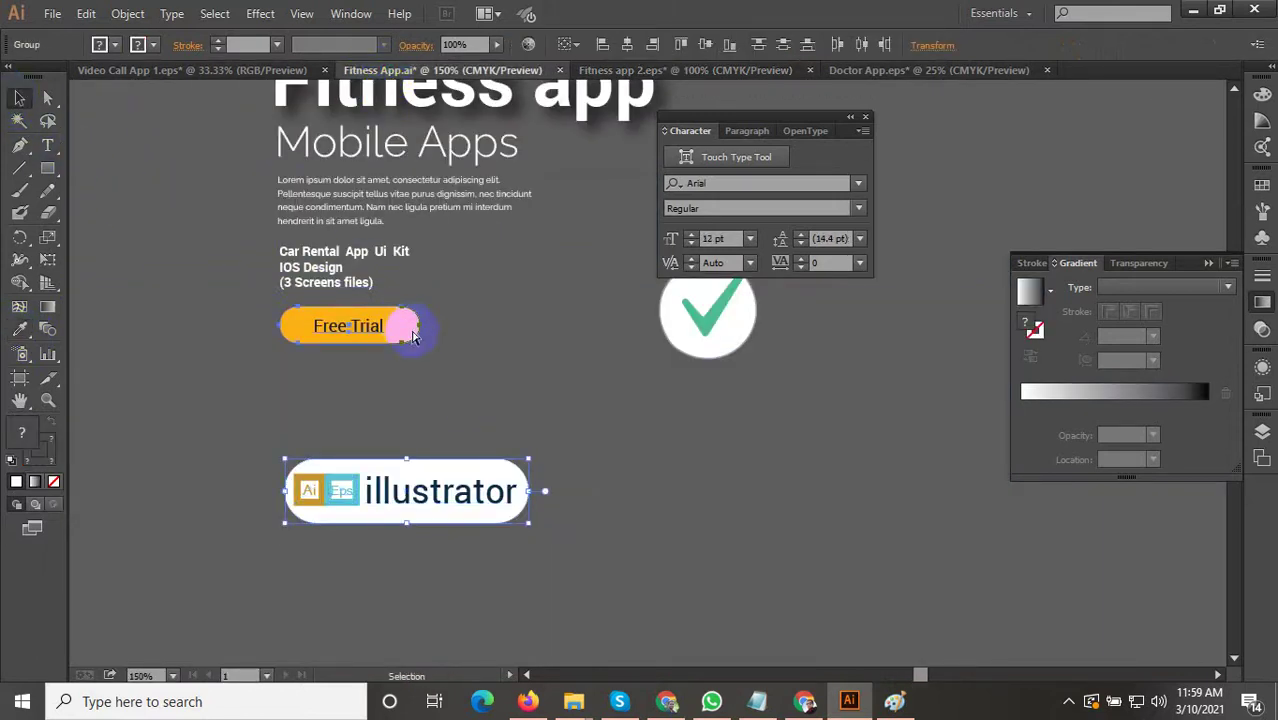
key(ctrl+c)
click(670, 72)
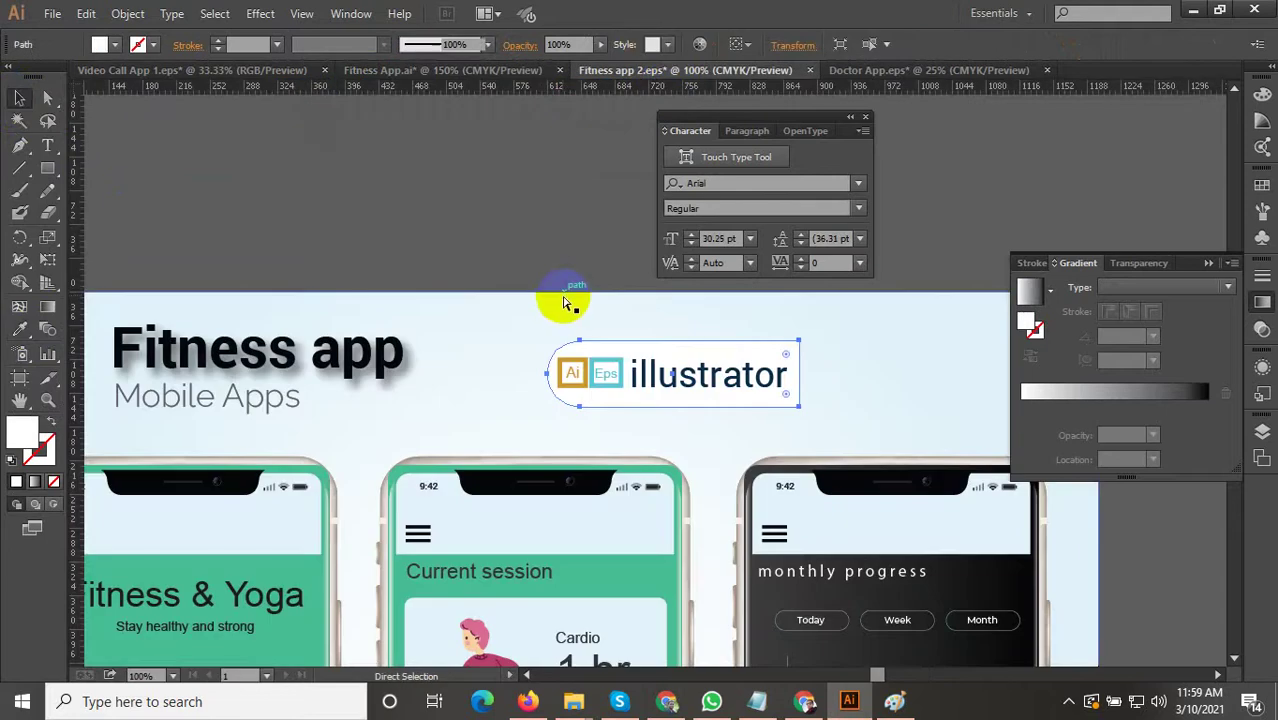
key(ctrl+v)
drag(662, 378, 567, 224)
click(634, 228)
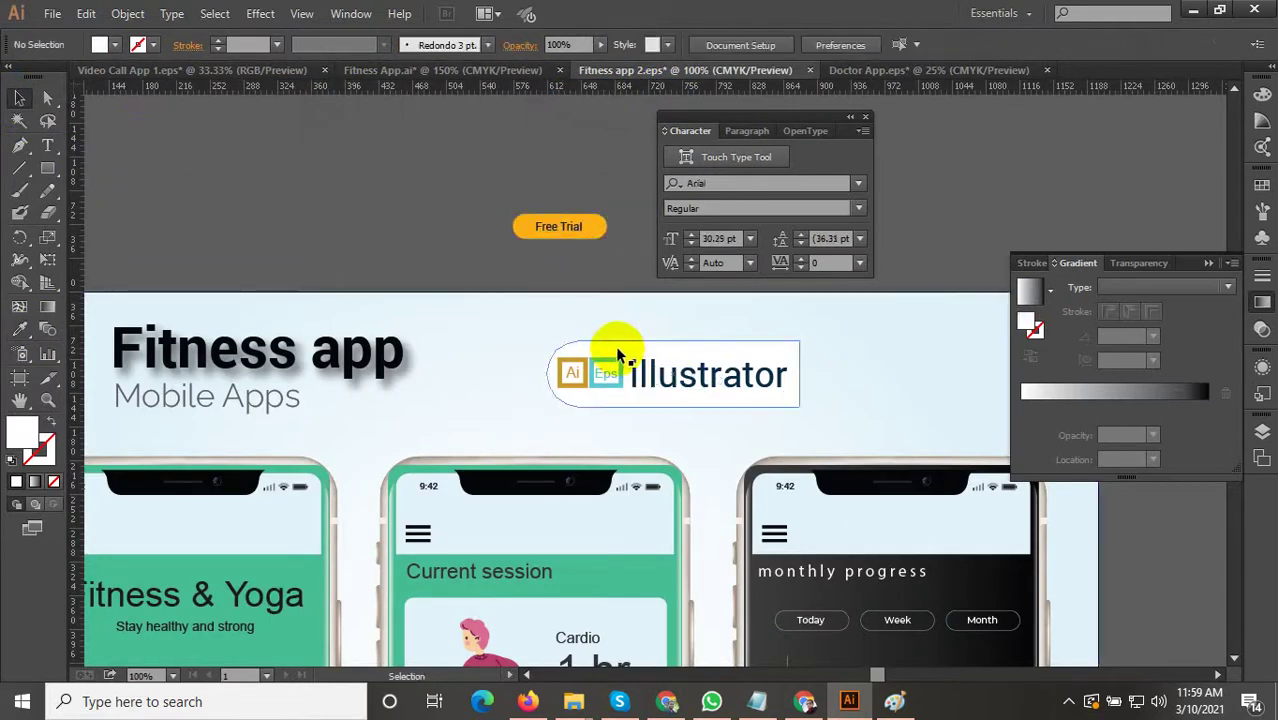
Recolour the illustrator badge's background orange by sampling the "Free Trial" button with the Eyedropper.
click(615, 350)
click(22, 332)
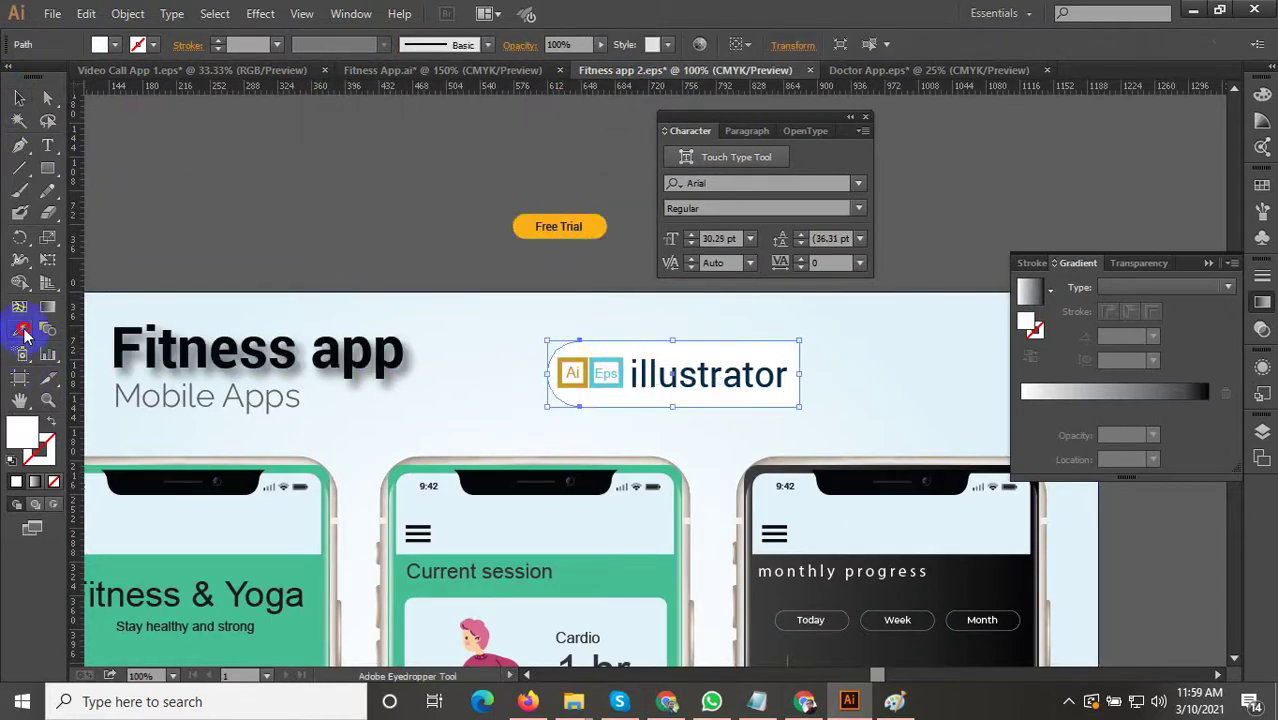
click(532, 218)
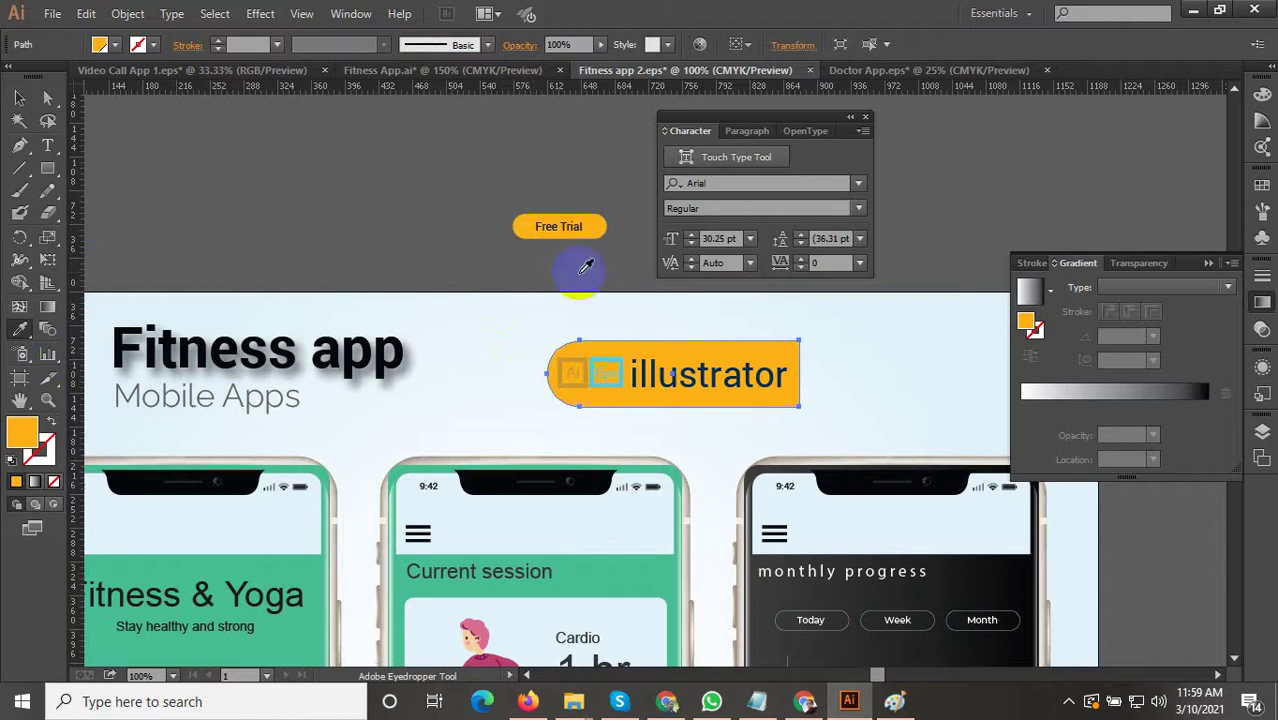
key(alt)
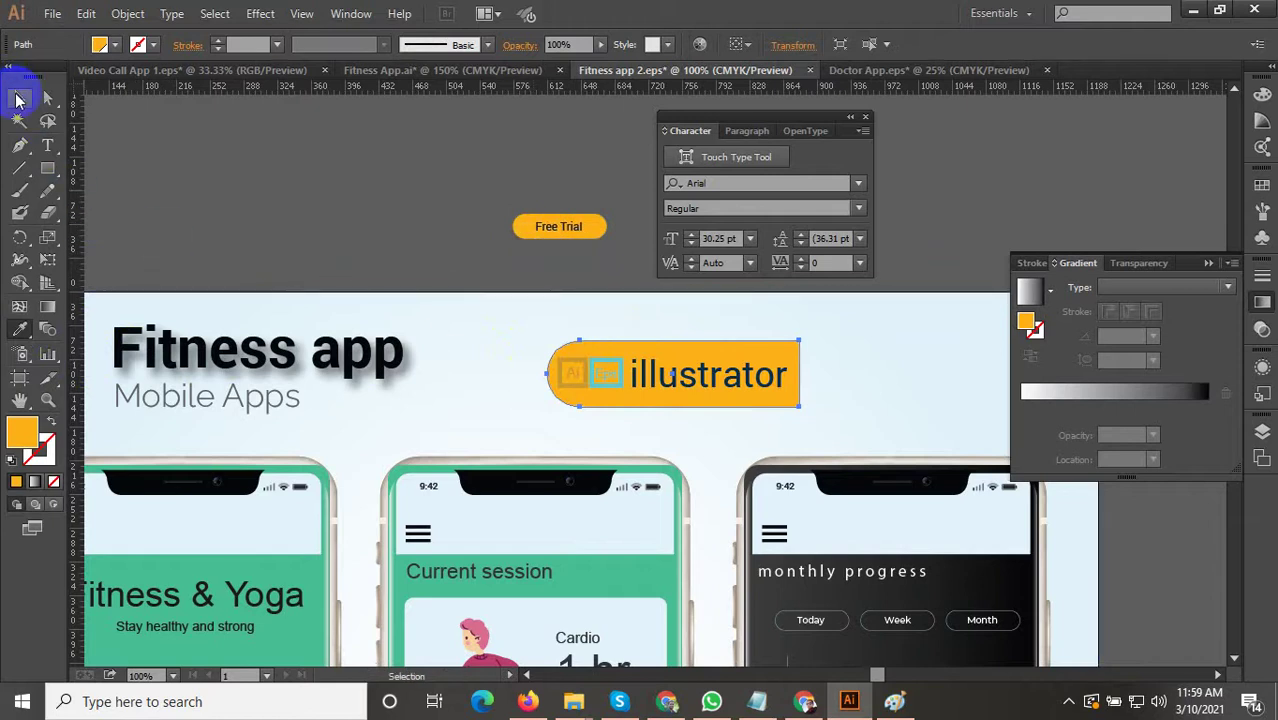
click(18, 100)
Set the illustrator badge background's fill to a dark blue in the Color Picker and check it against the layout.
scroll(688, 391, up, 2)
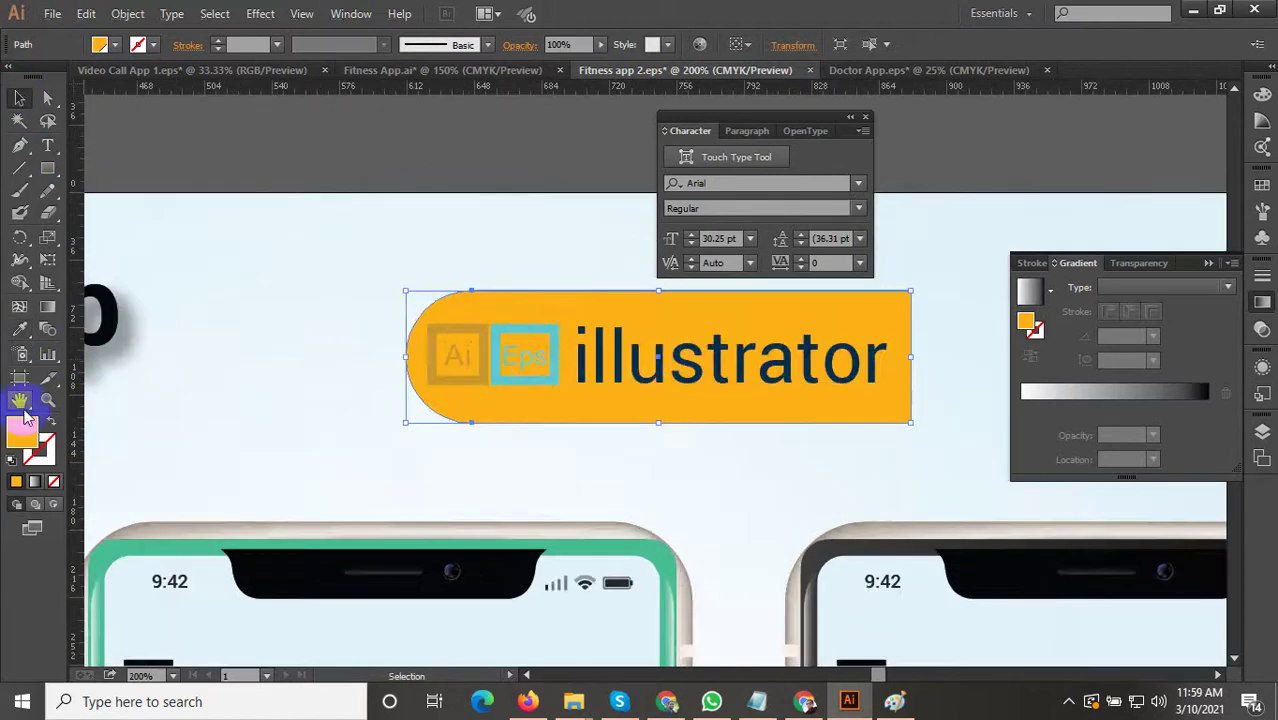
double_click(28, 437)
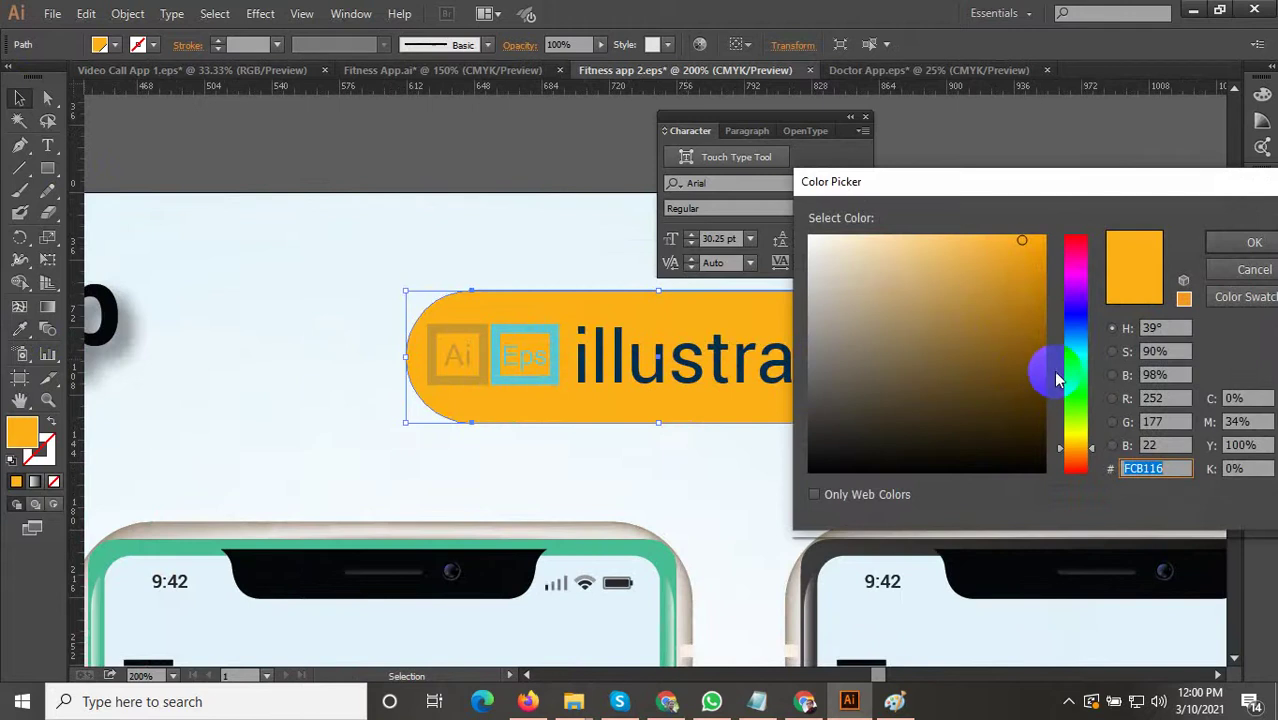
drag(1073, 358, 1077, 313)
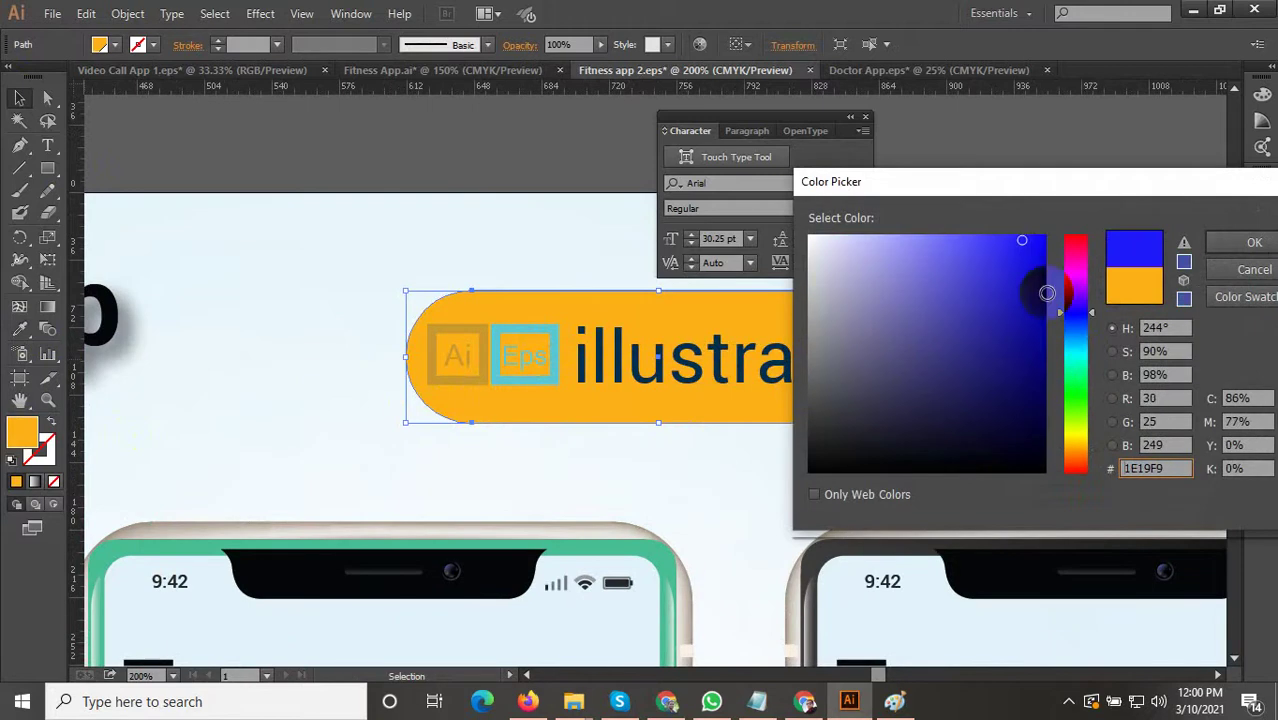
drag(1038, 246, 1040, 257)
click(1252, 246)
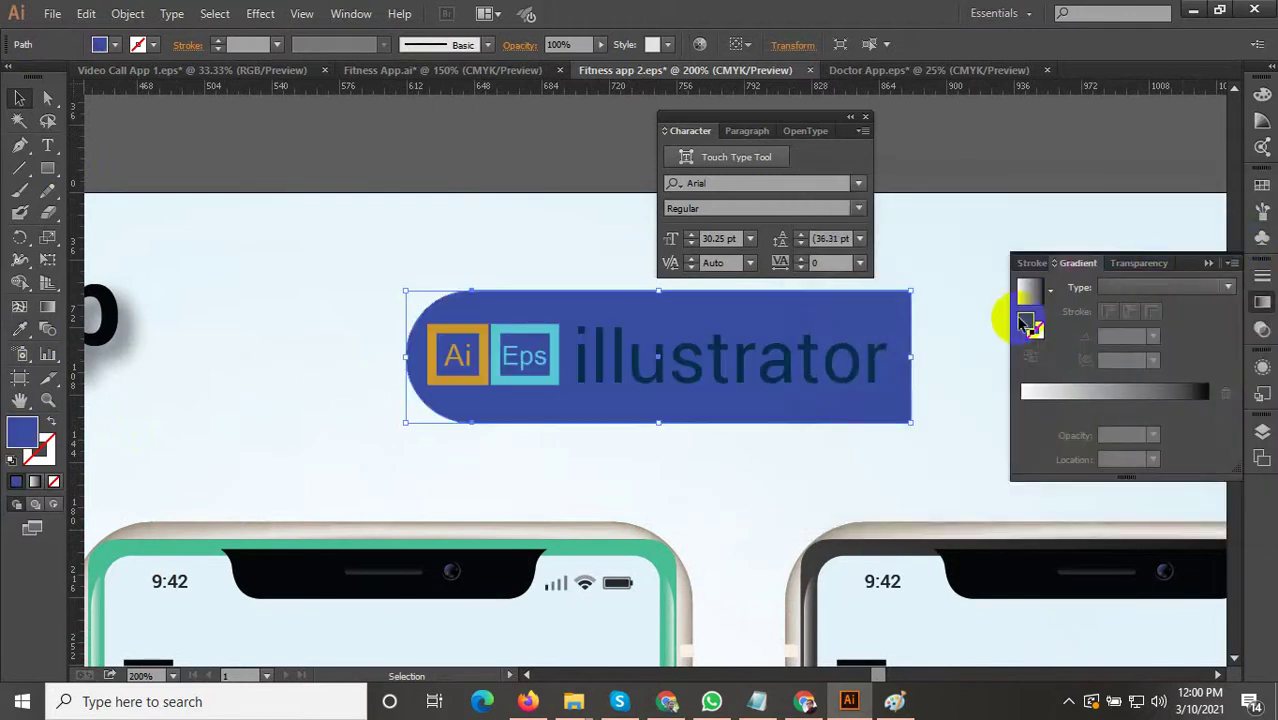
scroll(488, 394, down, 1)
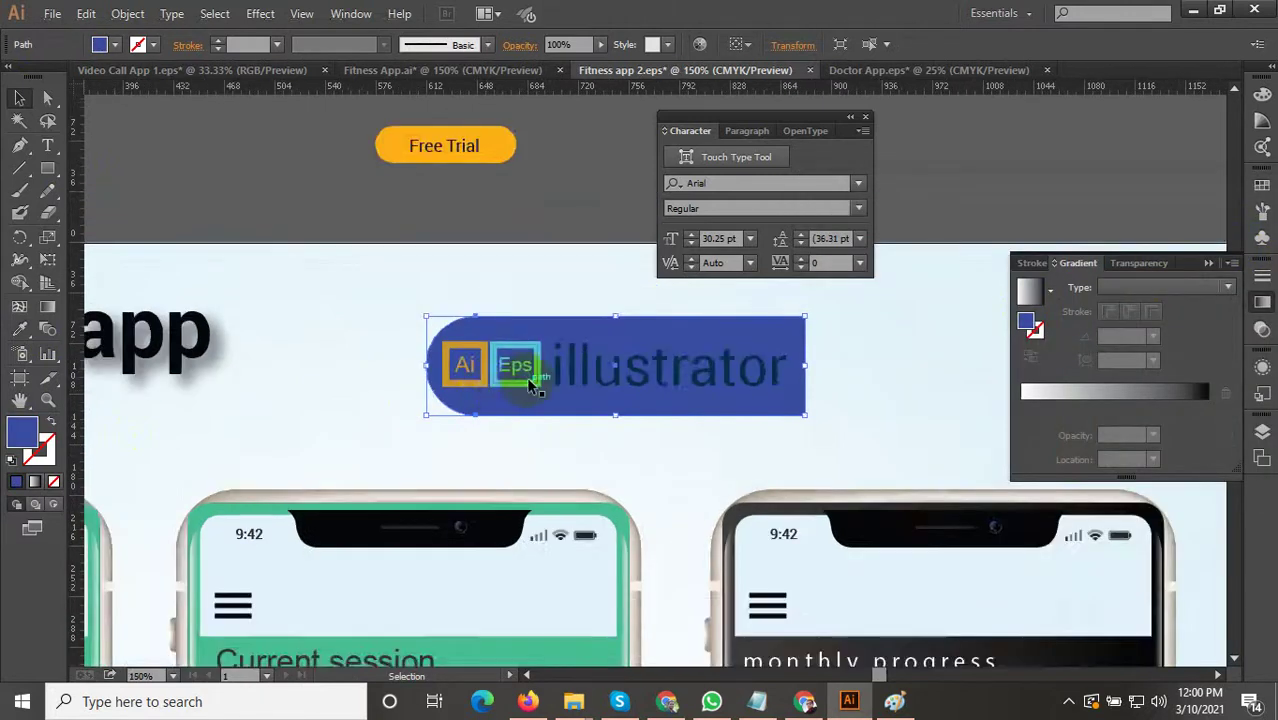
scroll(530, 385, down, 1)
scroll(570, 398, up, 2)
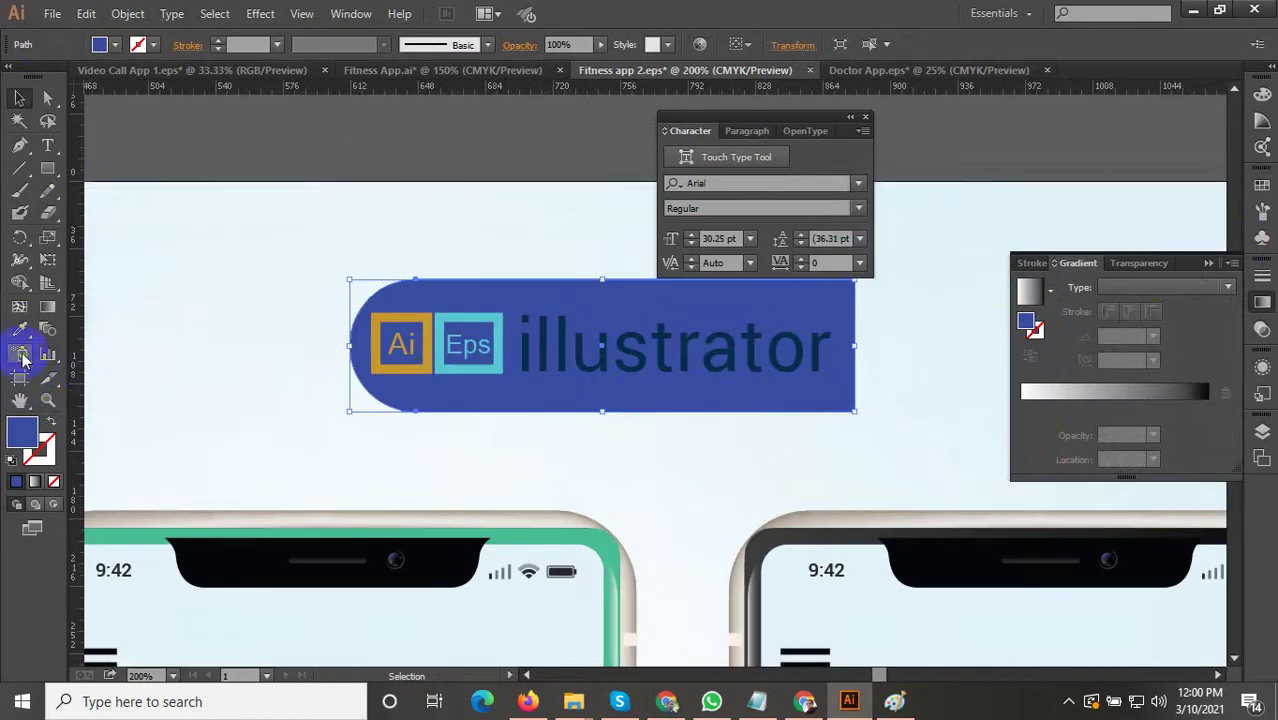
Recolour the badge background with the Eyedropper, trying the second phone's green before sampling the magenta of the Cardio figure's sweater.
click(19, 329)
scroll(371, 391, down, 1)
scroll(440, 571, up, 1)
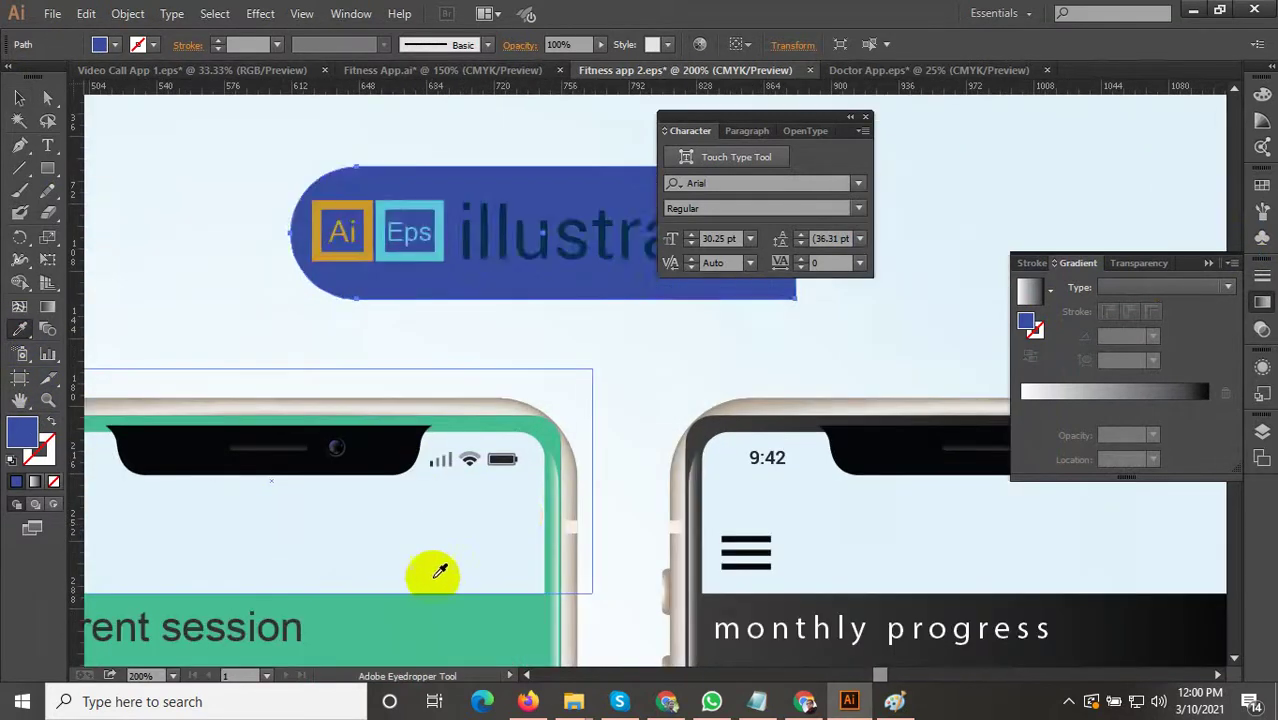
click(413, 619)
scroll(572, 449, down, 3)
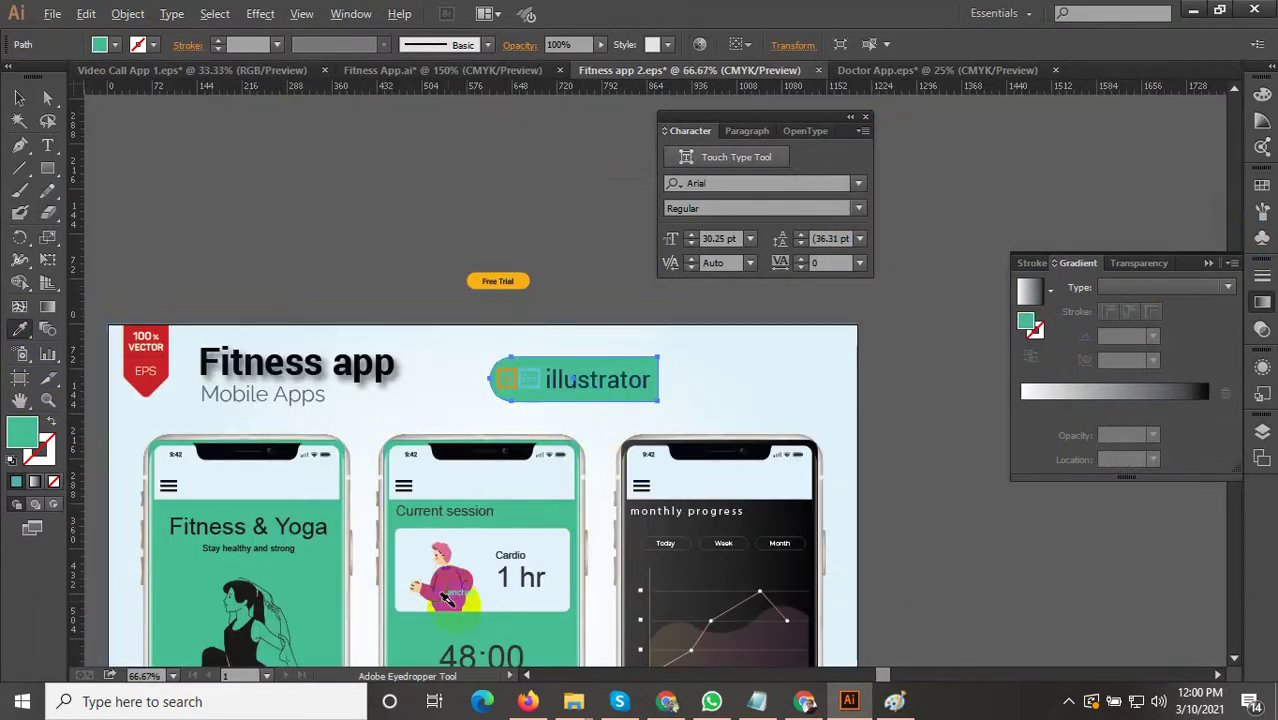
click(457, 591)
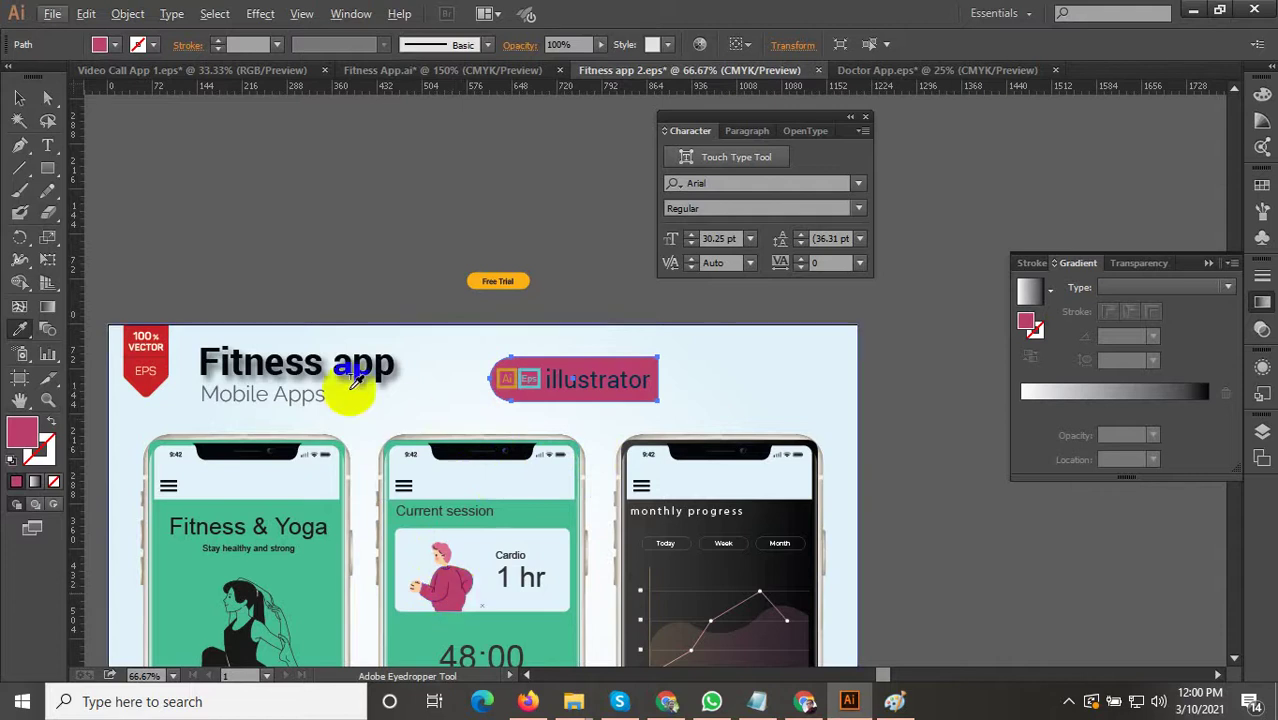
scroll(350, 400, down, 1)
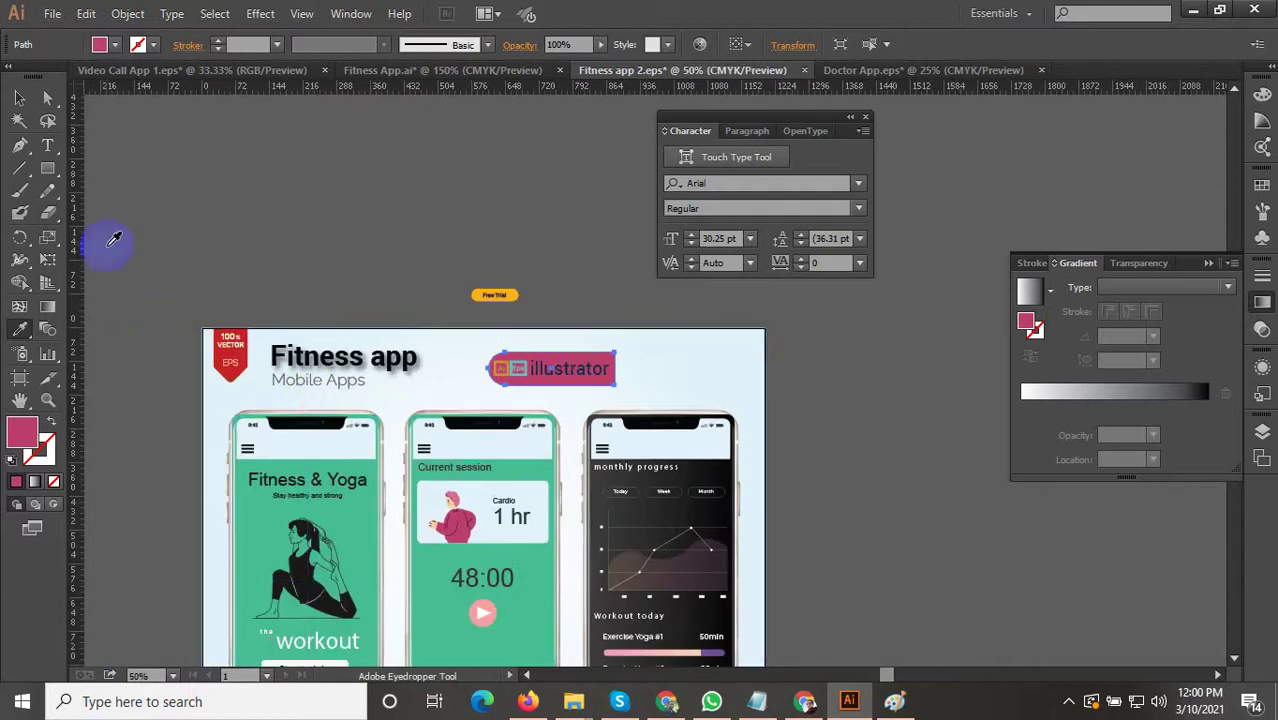
Try the play button's pink as the illustrator badge's background colour and undo it.
scroll(480, 610, up, 3)
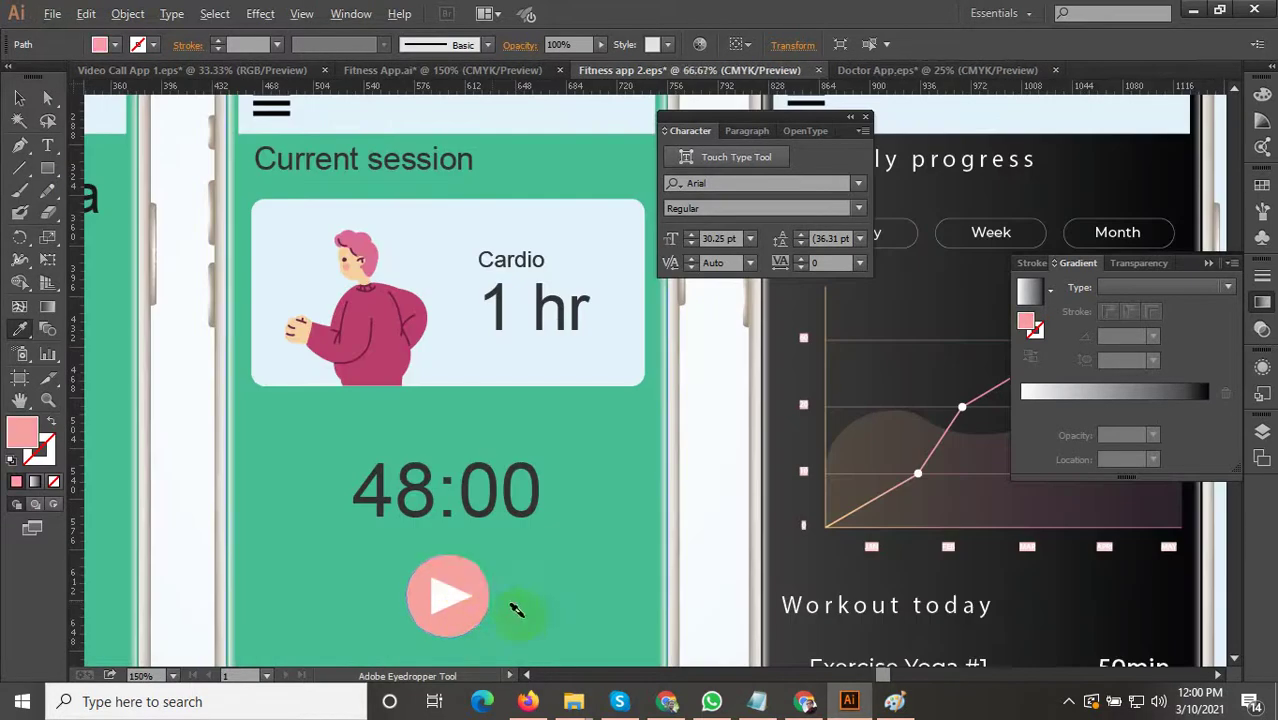
scroll(519, 606, down, 3)
scroll(615, 322, up, 2)
scroll(602, 331, down, 1)
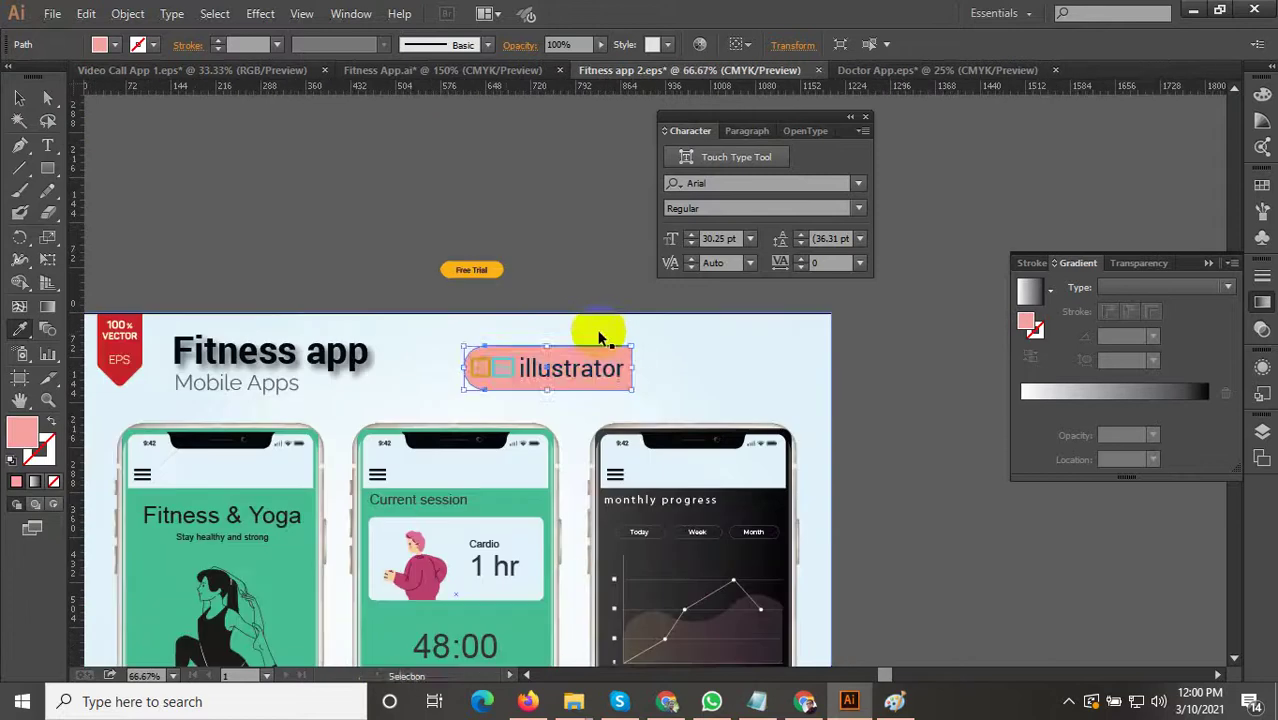
key(ctrl+z)
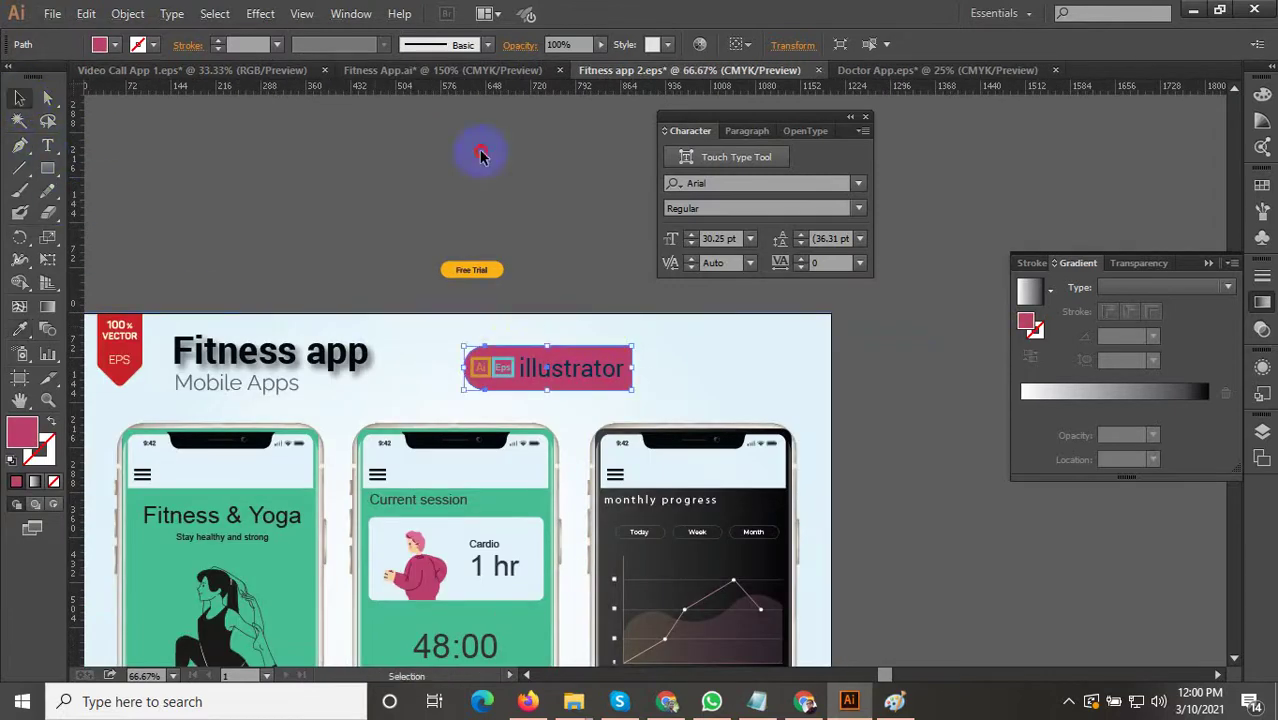
Delete the orange "Free Trial" button above the artboard.
click(480, 155)
click(468, 271)
scroll(484, 312, up, 2)
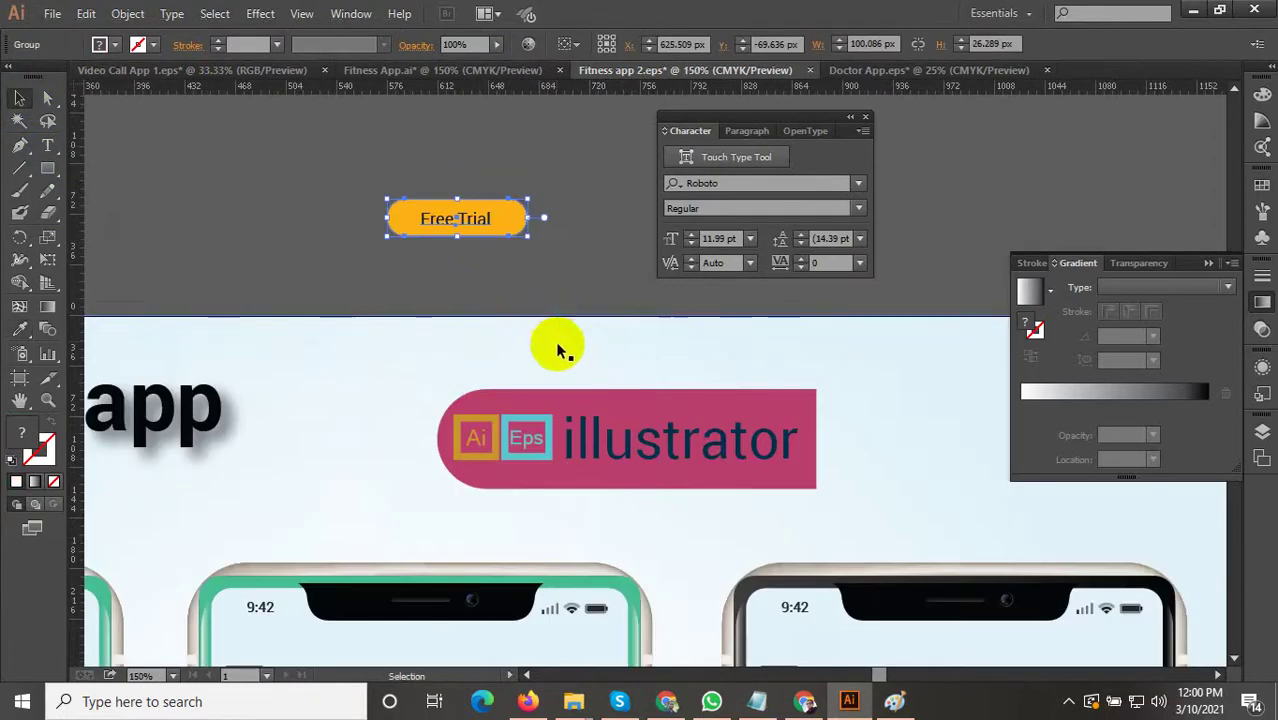
key(Delete)
Move the whole illustrator badge right so that it sits above the third phone.
scroll(500, 323, down, 2)
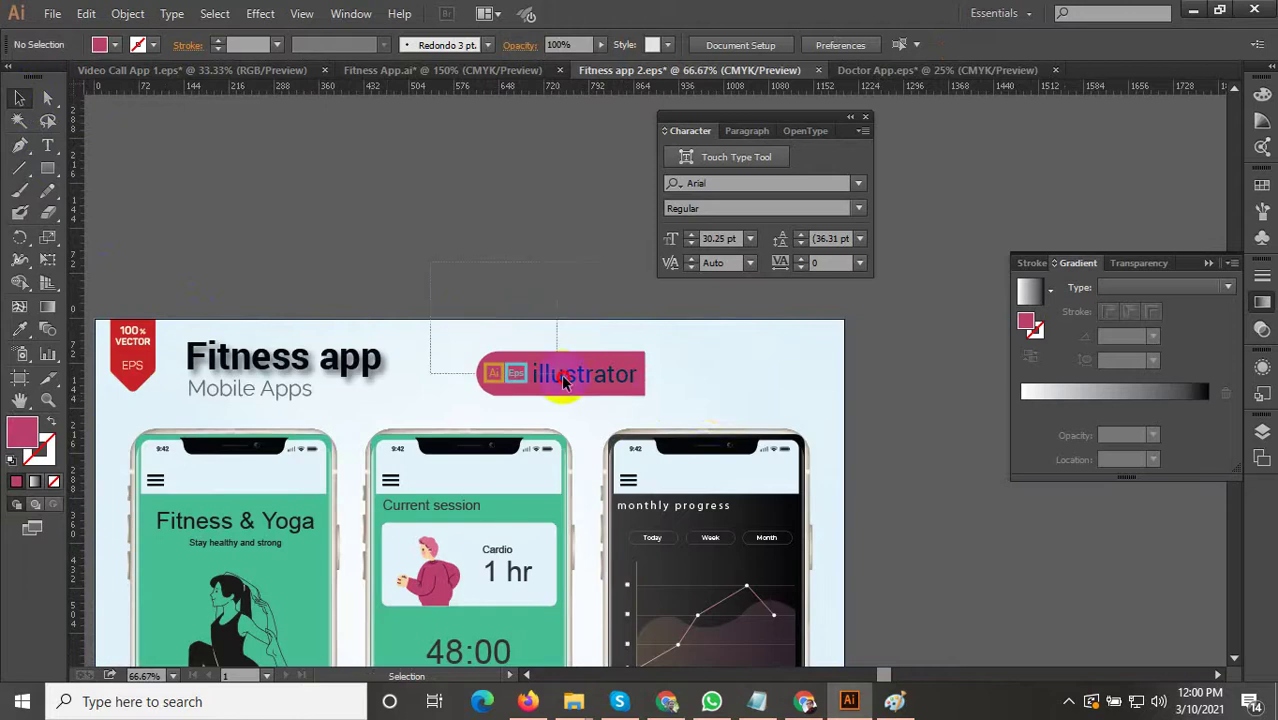
click(565, 381)
drag(834, 365, 643, 339)
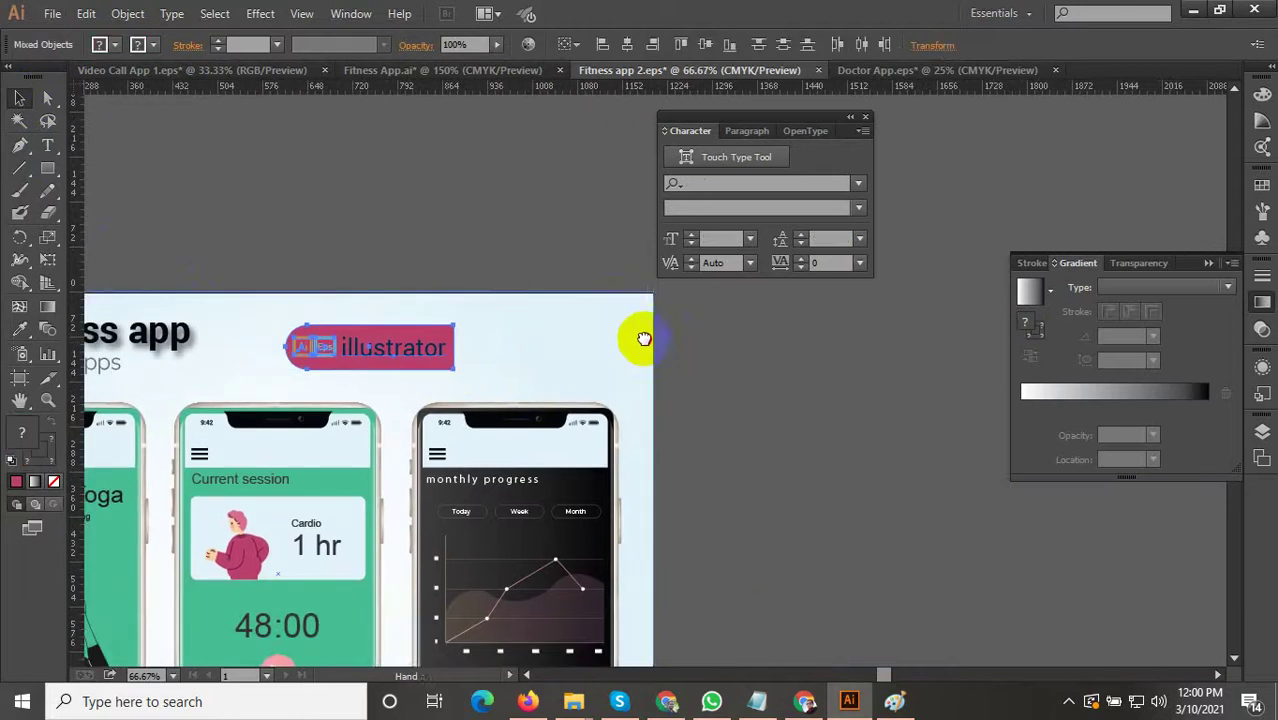
drag(430, 346, 590, 345)
click(797, 354)
scroll(805, 375, down, 2)
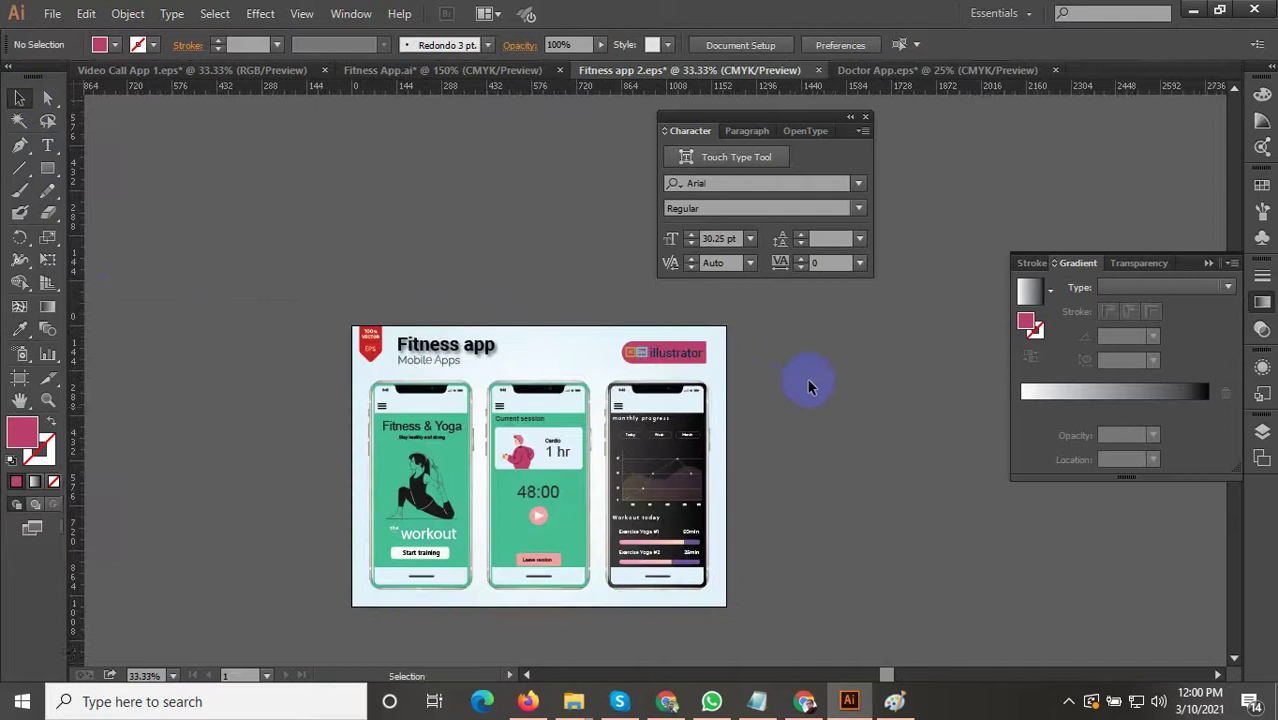
drag(832, 409, 753, 387)
Save a copy of the presentation as Fitness app 3 in Illustrator EPS format in the Fitness App folder.
key(ctrl+shift+s)
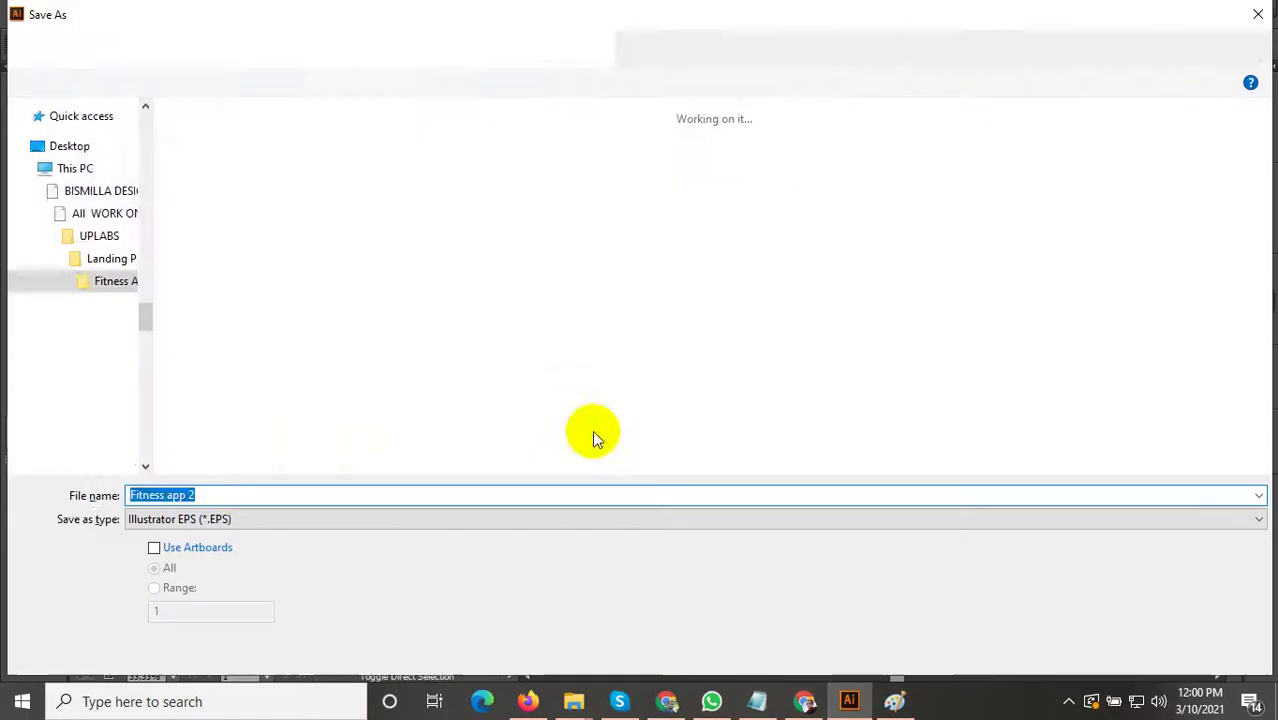
text(3)
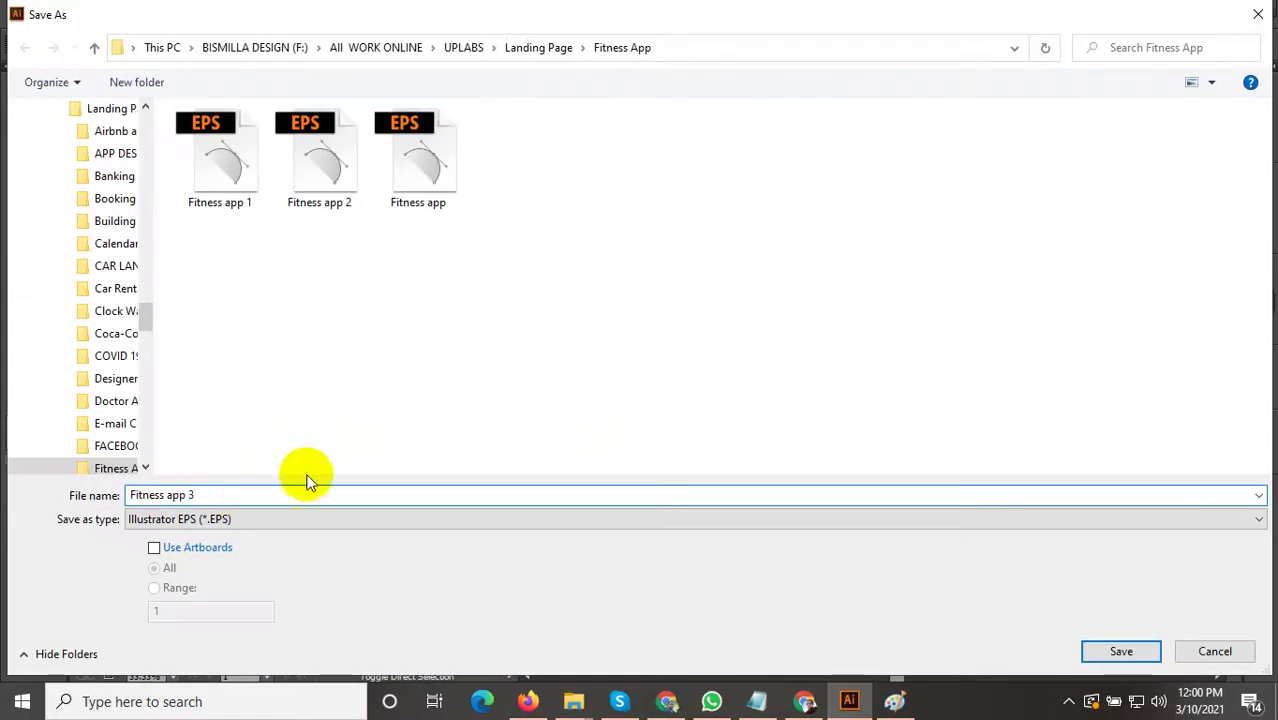
click(1121, 653)
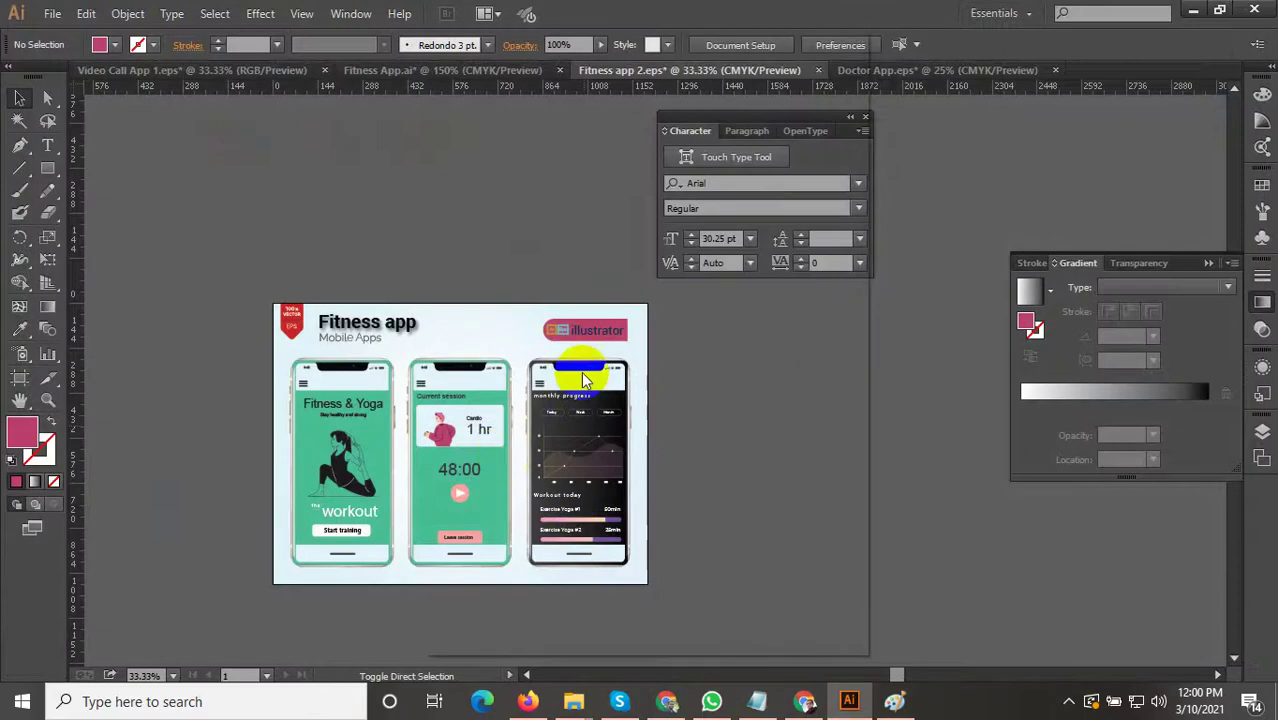
click(688, 602)
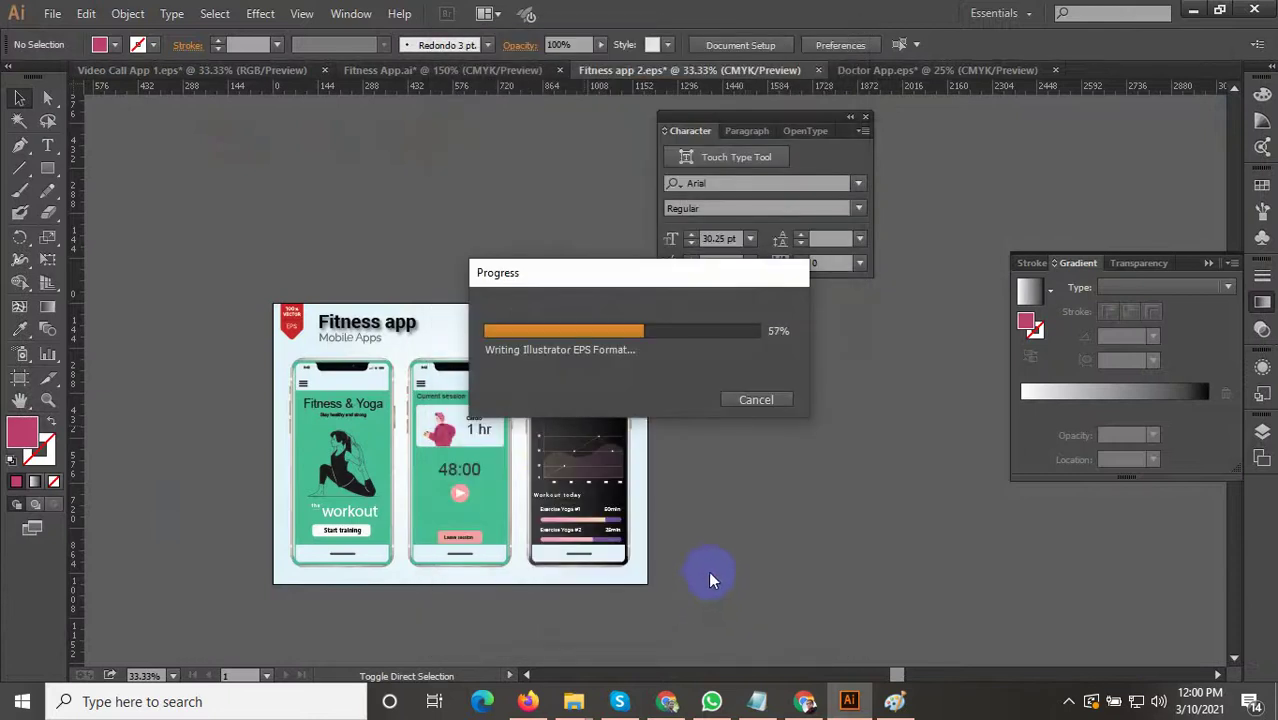
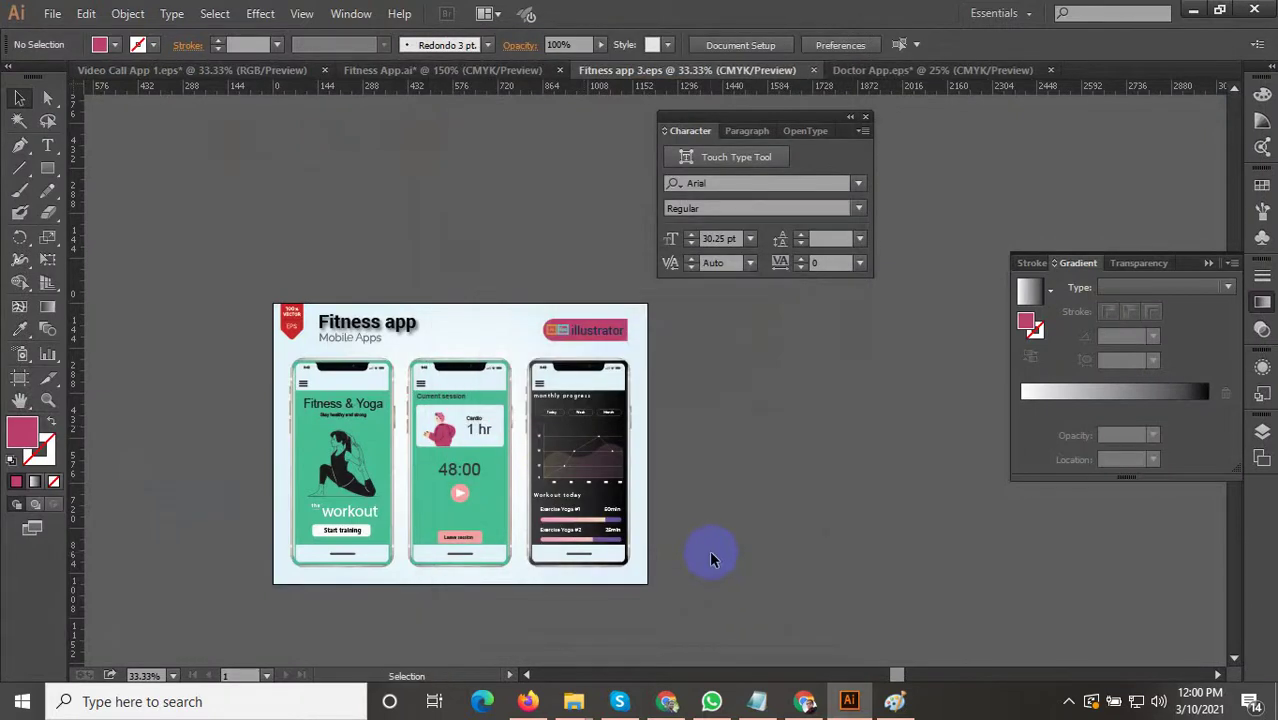
Export the artboard for web as a JPEG High image of 1200 by 900 px named Fitness-app-3.
key(ctrl+alt+shift+s)
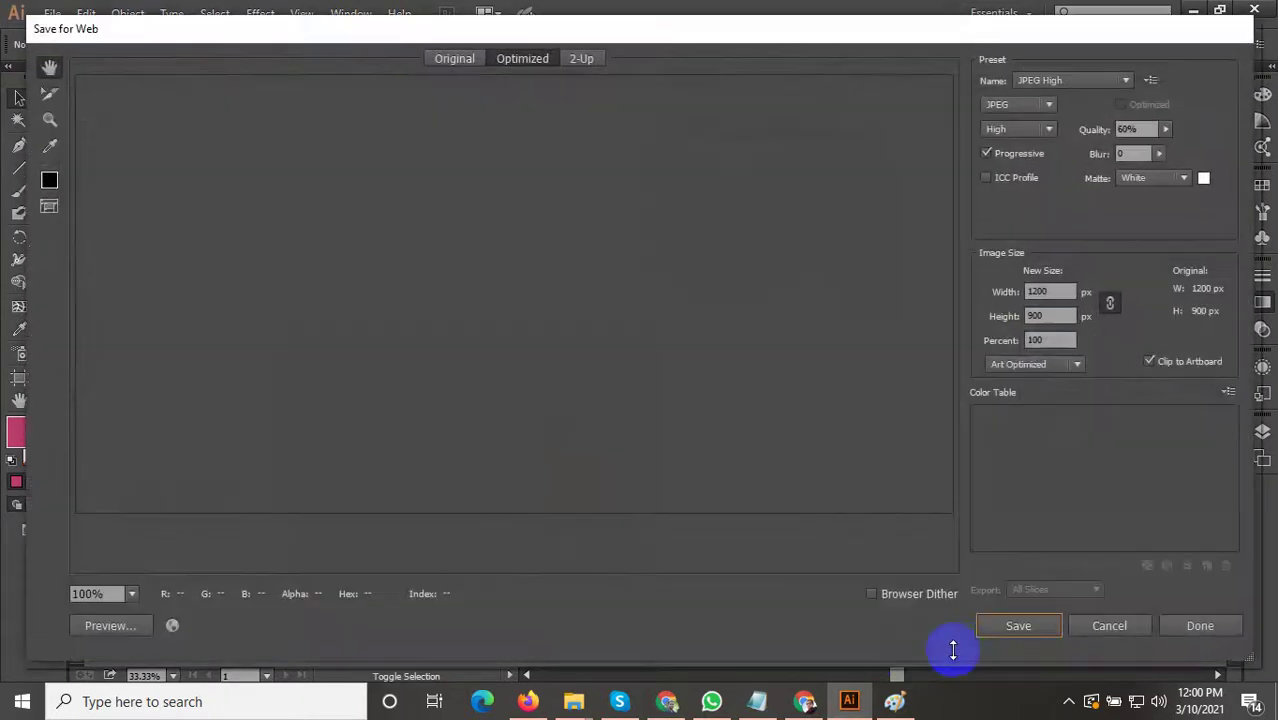
click(1017, 626)
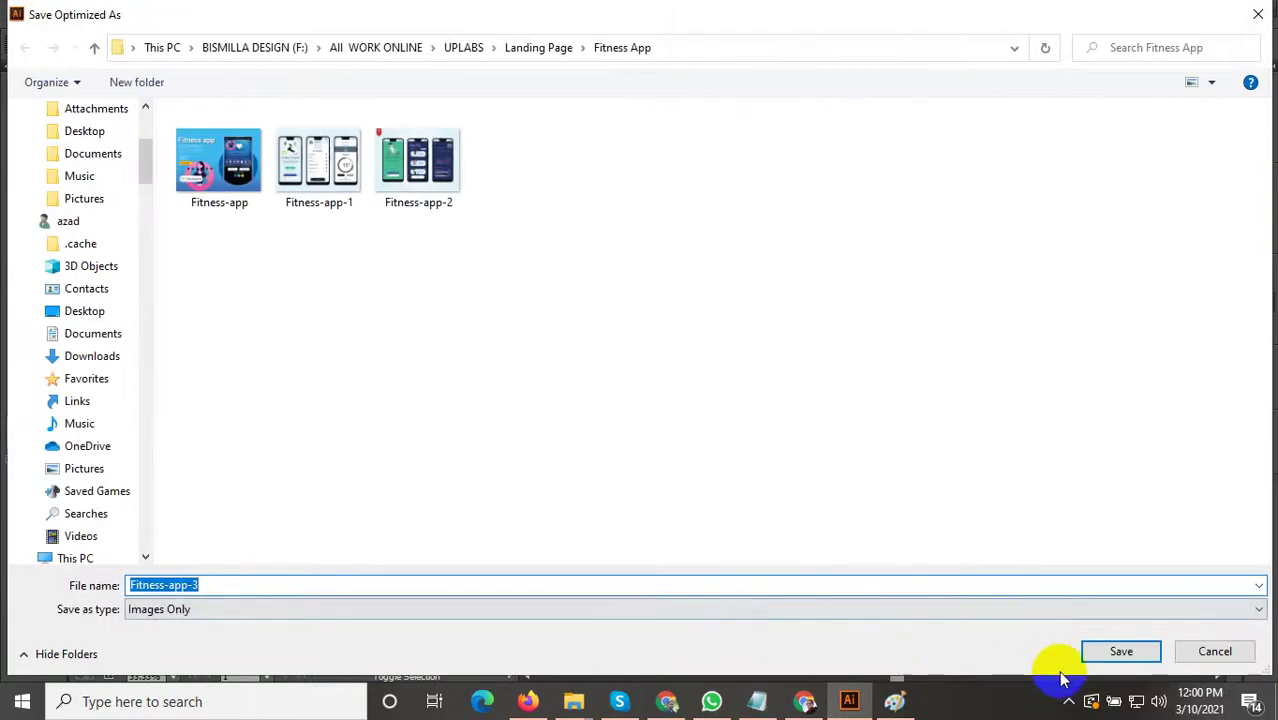
click(1120, 651)
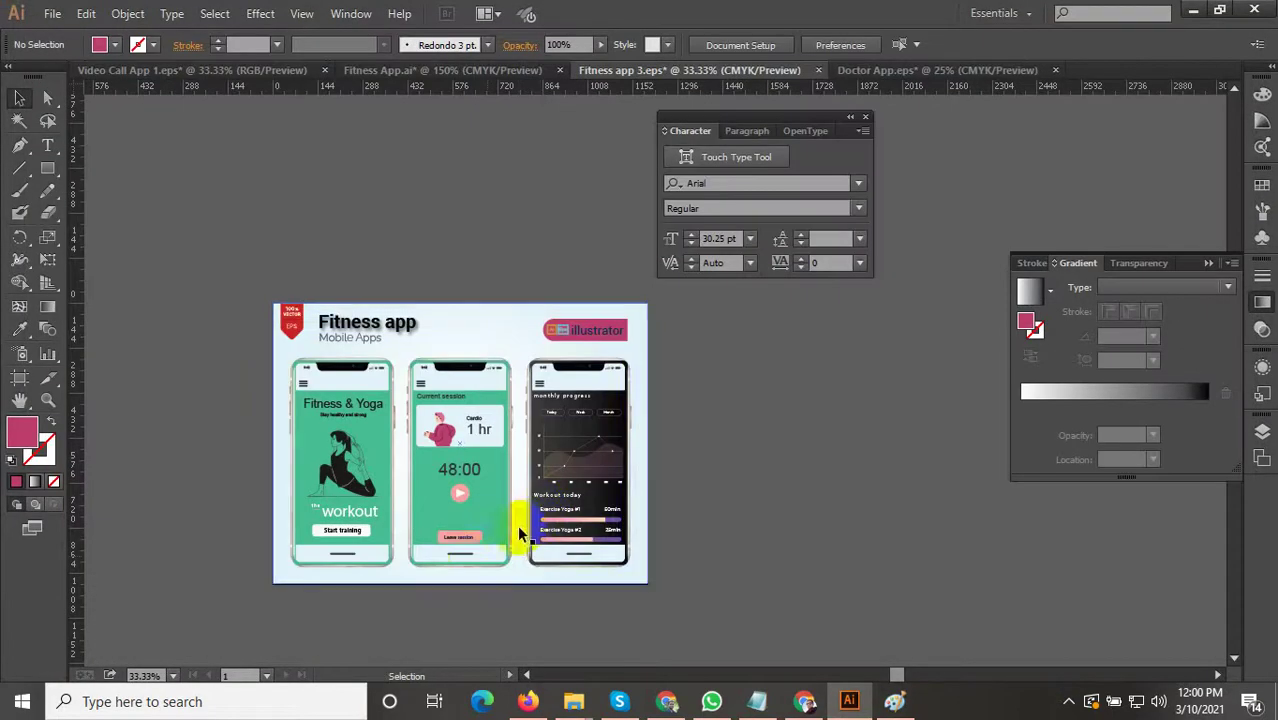
Open the Fitness App.ai document and look through its Freepik fitness app screen references.
scroll(371, 571, up, 2)
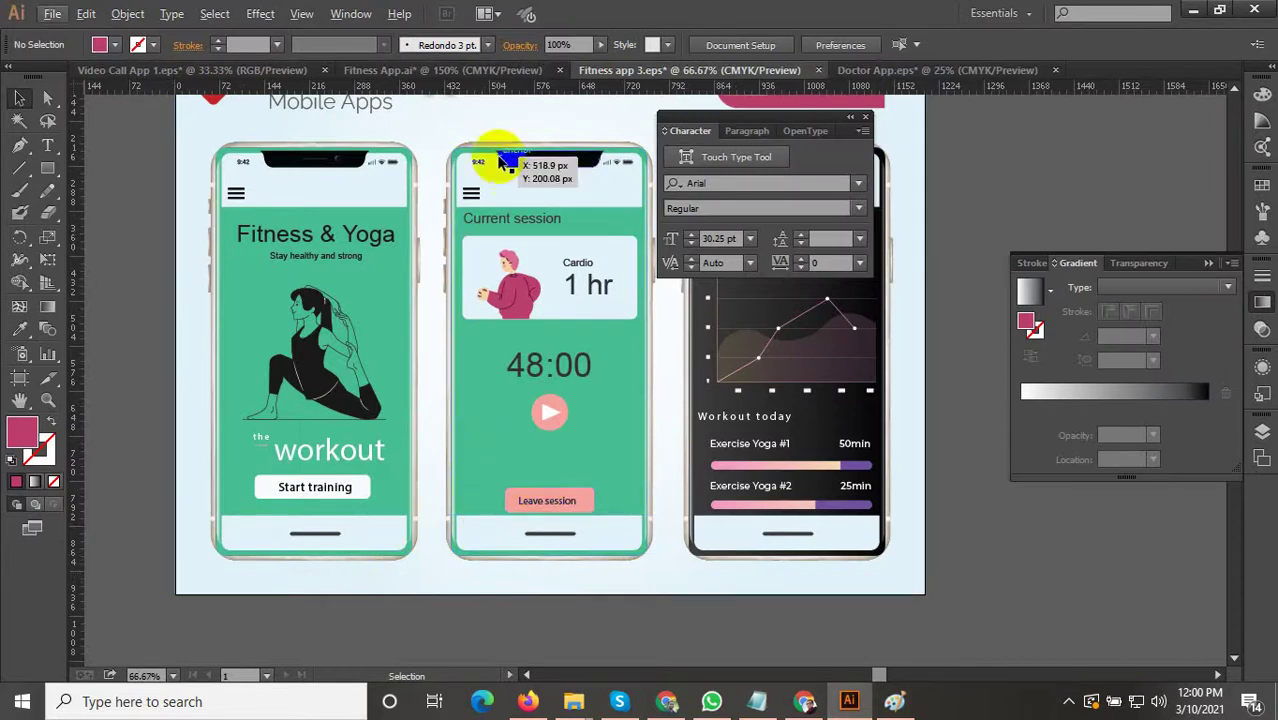
click(490, 70)
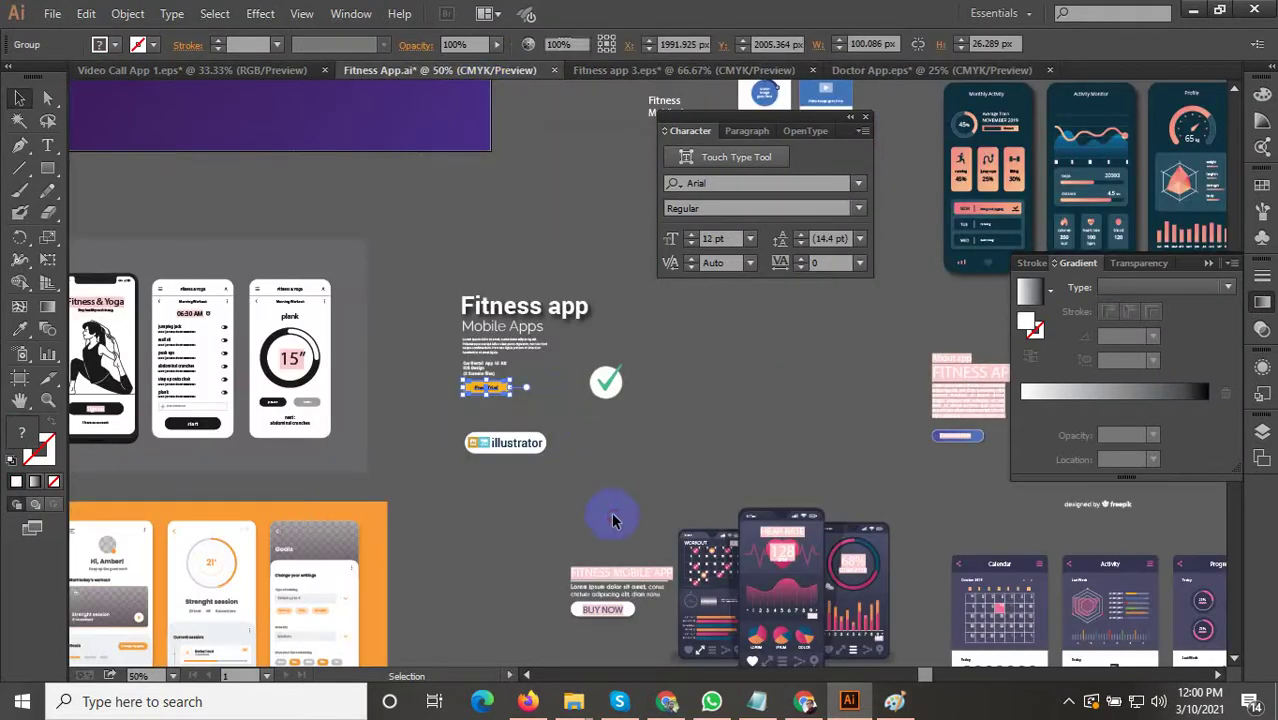
click(611, 512)
scroll(611, 512, down, 1)
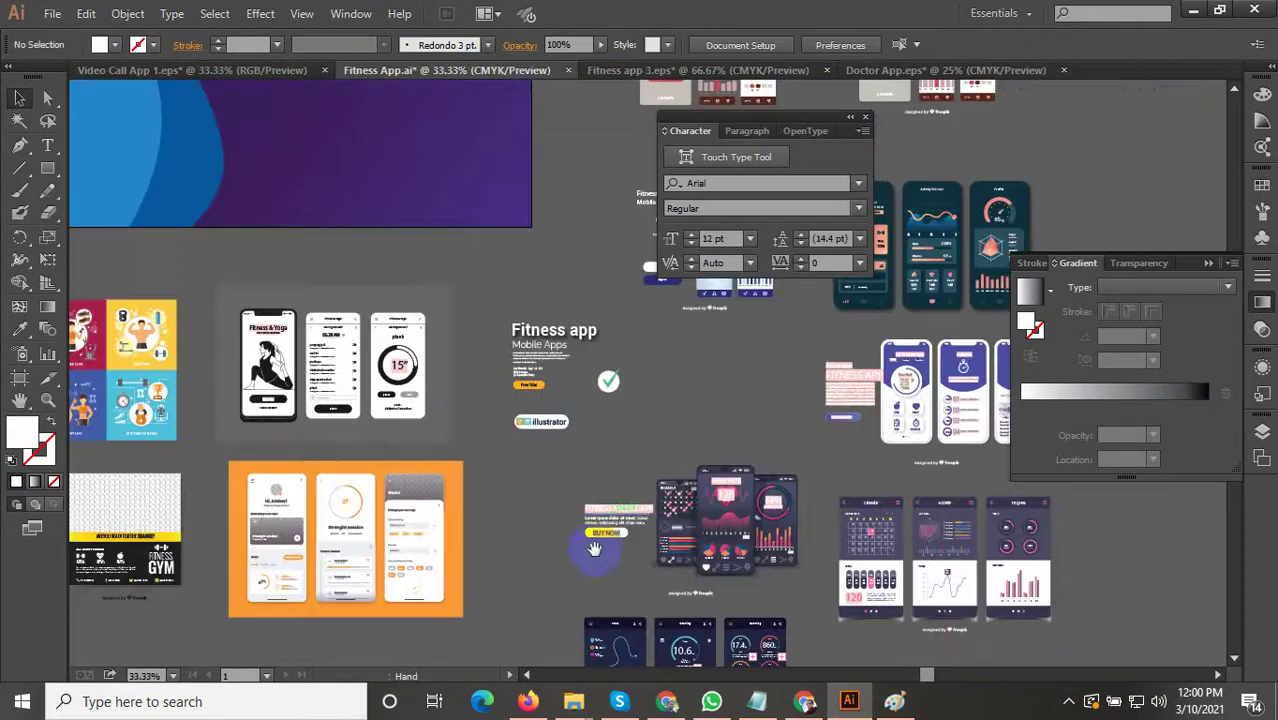
drag(593, 550, 511, 424)
scroll(617, 457, up, 4)
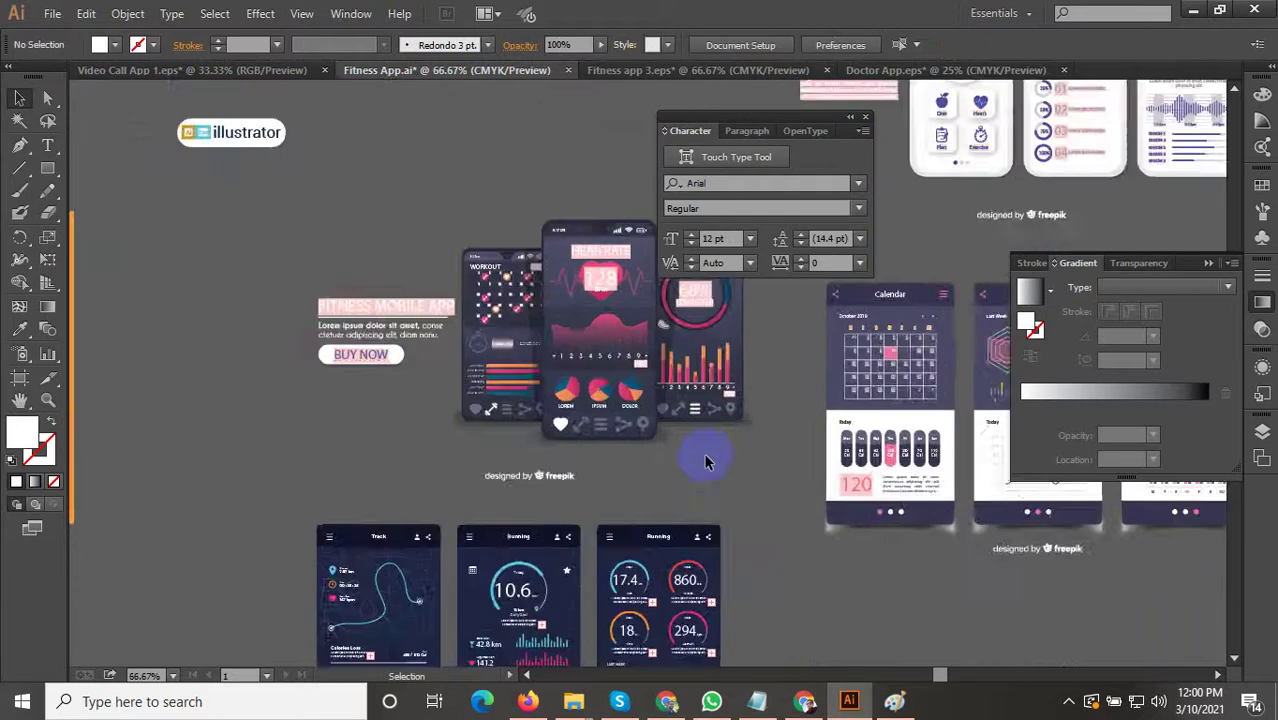
scroll(630, 547, down, 3)
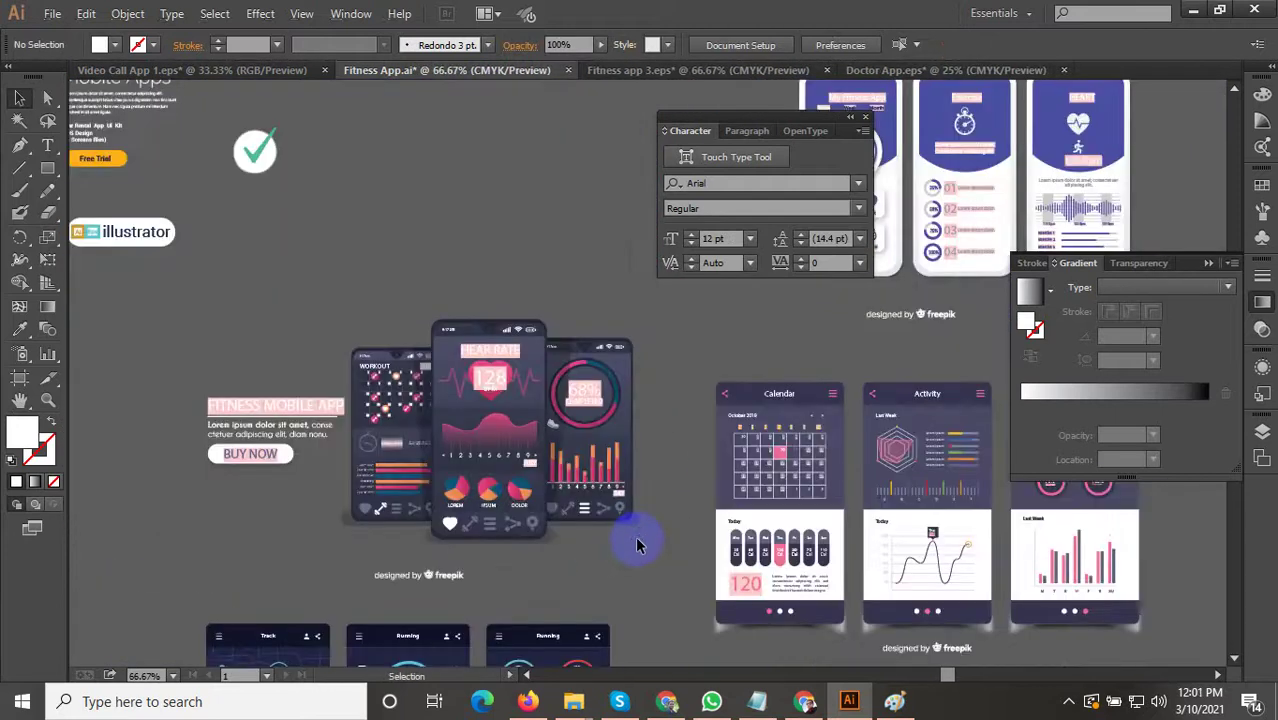
scroll(633, 534, down, 2)
drag(633, 534, 621, 541)
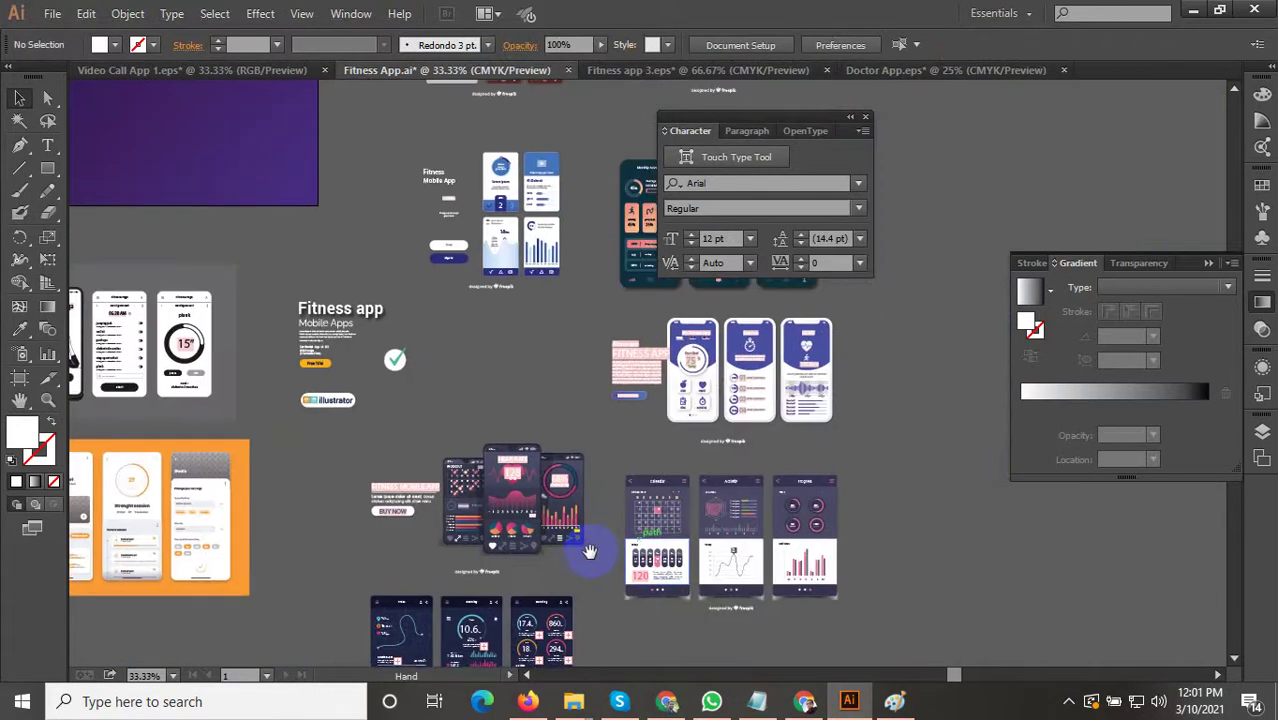
scroll(715, 390, up, 5)
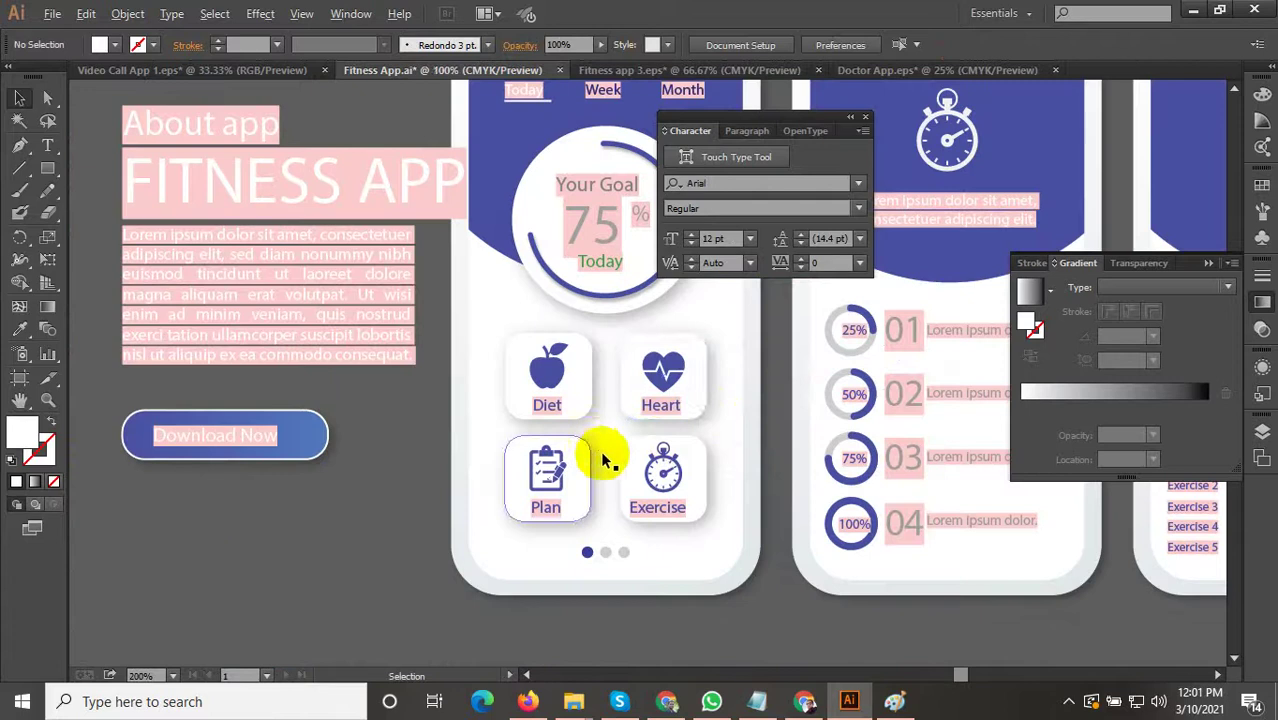
scroll(602, 455, down, 4)
scroll(605, 460, down, 2)
drag(513, 475, 561, 483)
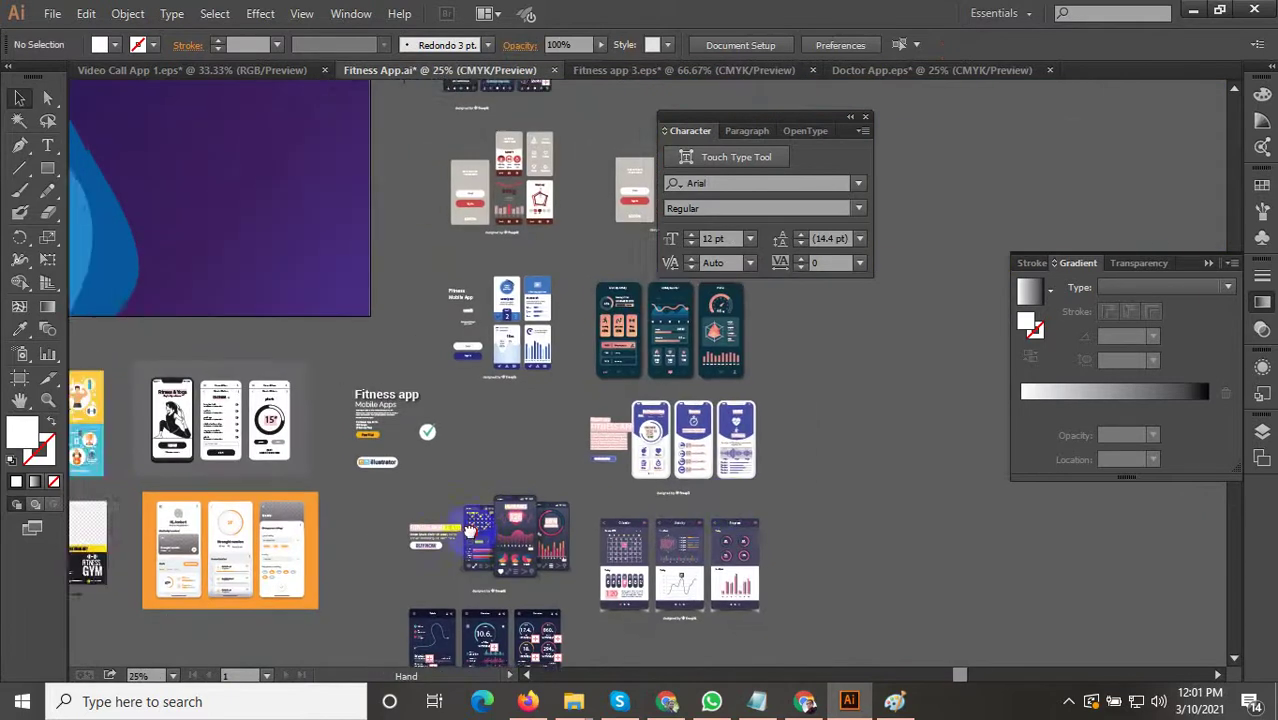
Examine the finished phone mockups in Fitness App.ai, including the Fitness & Habits set and the green Fitness & Yoga set.
drag(470, 528, 775, 493)
drag(408, 556, 785, 332)
scroll(620, 519, down, 1)
scroll(622, 470, up, 3)
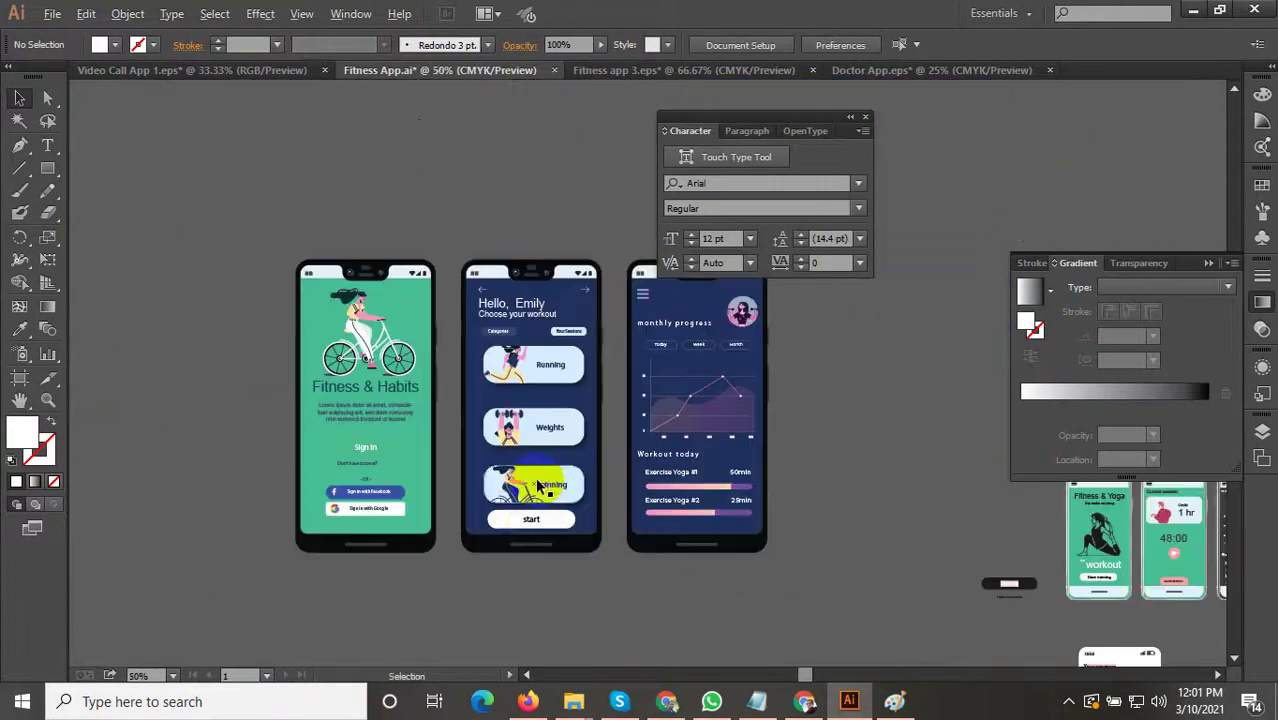
scroll(536, 546, down, 1)
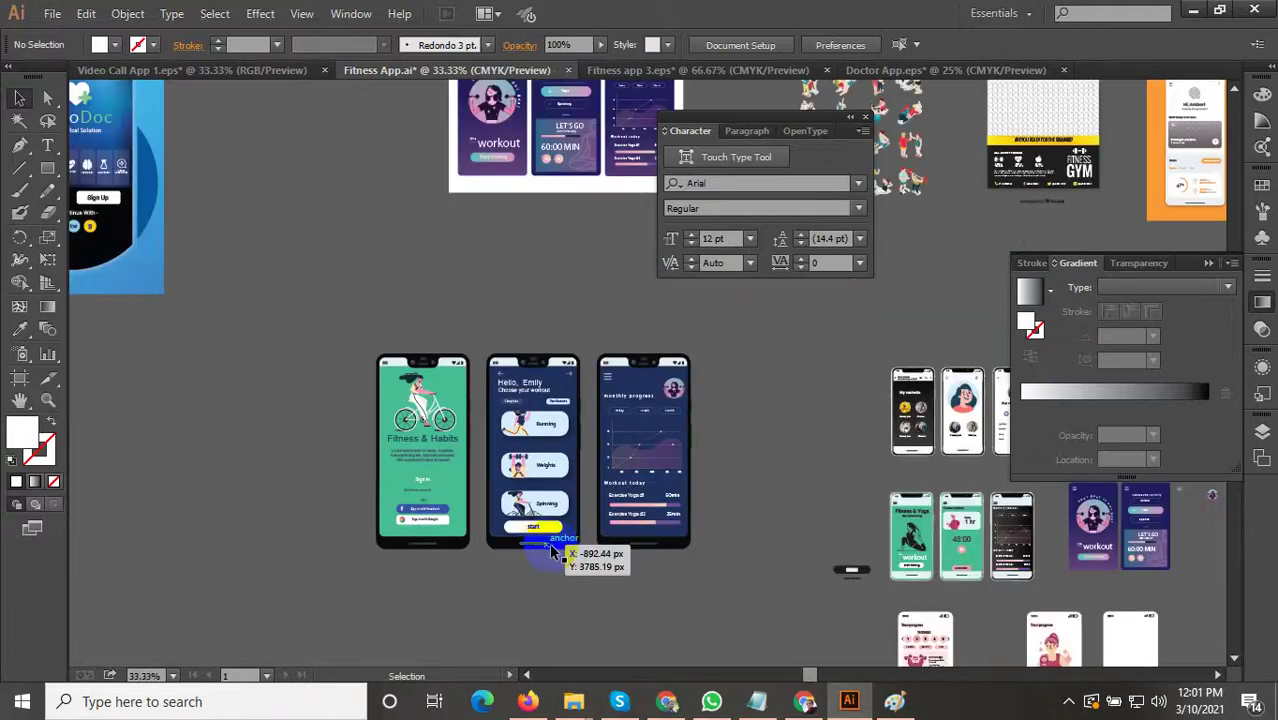
drag(747, 554, 488, 483)
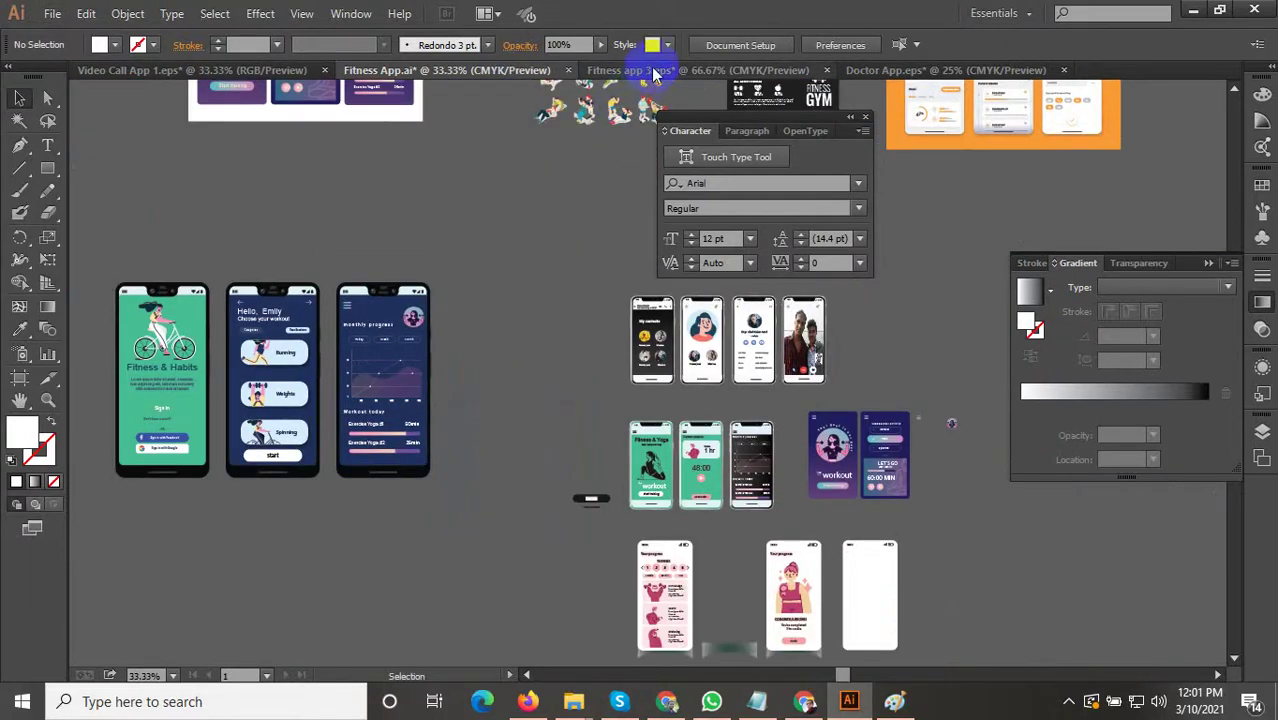
scroll(560, 462, down, 2)
scroll(552, 428, up, 4)
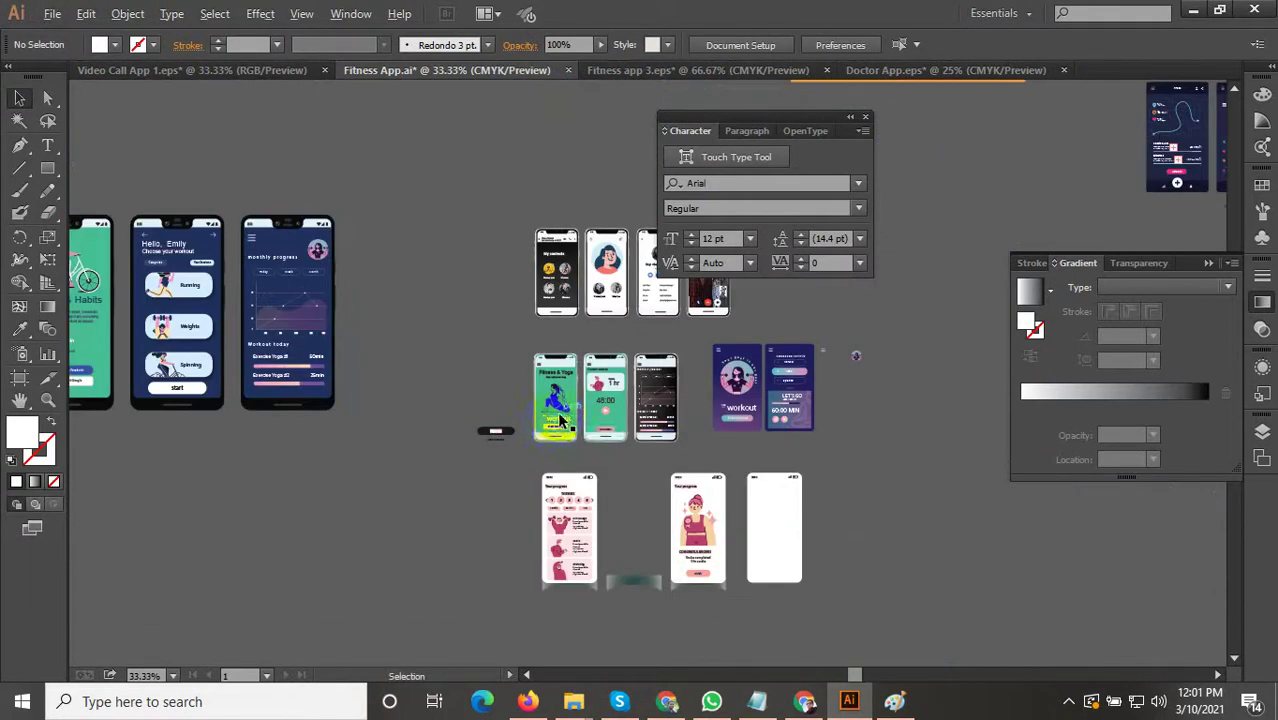
drag(559, 455, 431, 508)
scroll(553, 490, down, 2)
drag(533, 486, 640, 496)
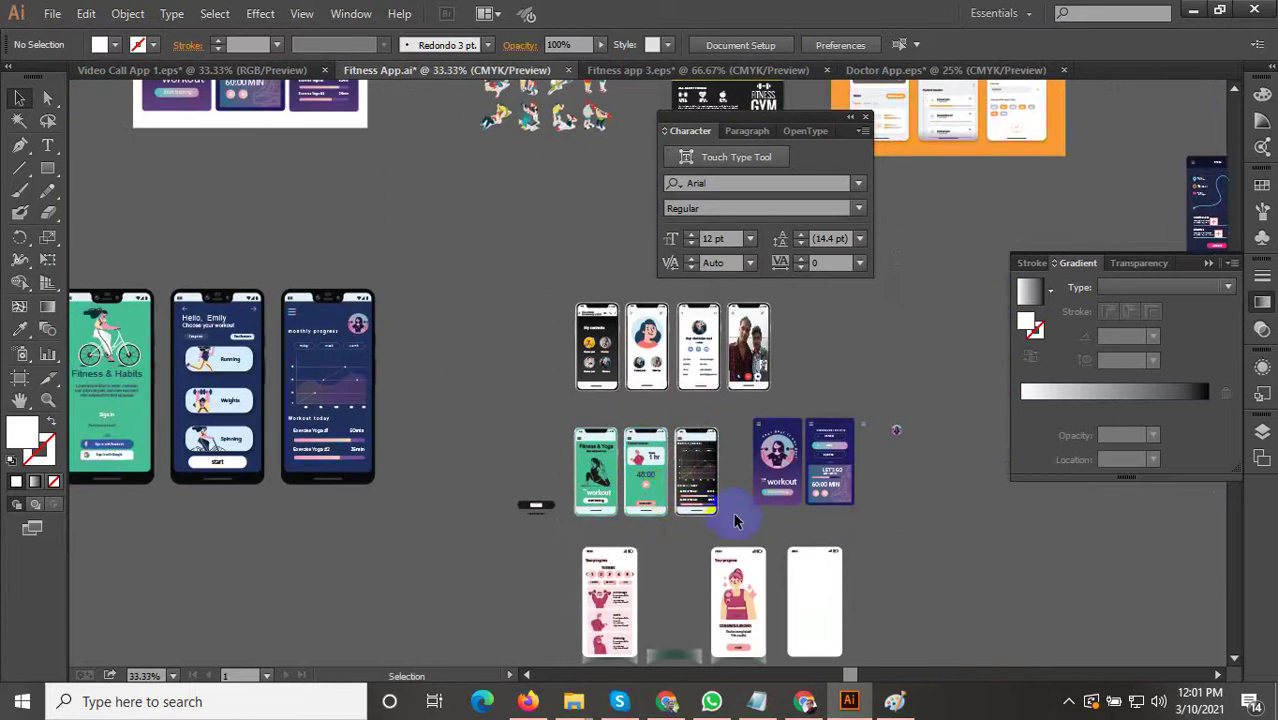
Duplicate the three Fitness & Yoga phones straight upward, placing the copy above the contacts phones.
click(575, 430)
drag(575, 430, 548, 335)
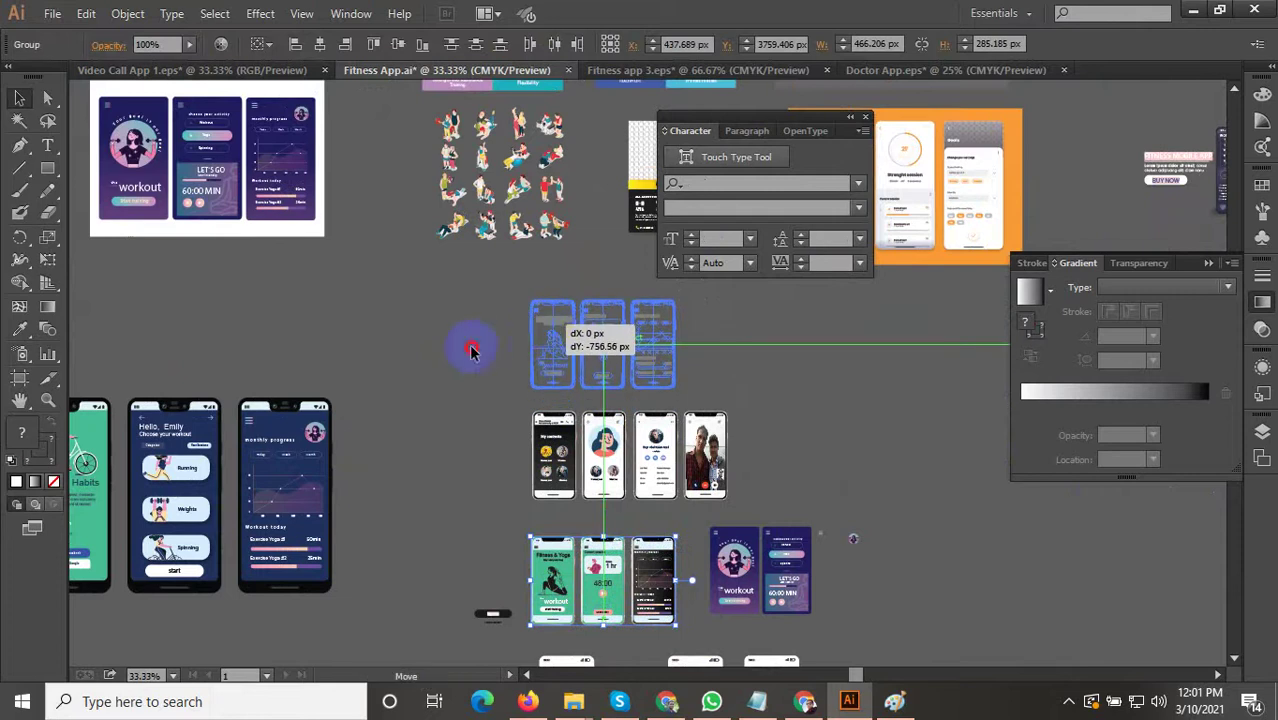
drag(465, 345, 423, 434)
scroll(471, 461, up, 2)
click(475, 460)
scroll(616, 476, up, 2)
scroll(434, 449, down, 1)
Ungroup all three duplicated phones so that their screen contents can be selected separately.
click(640, 438)
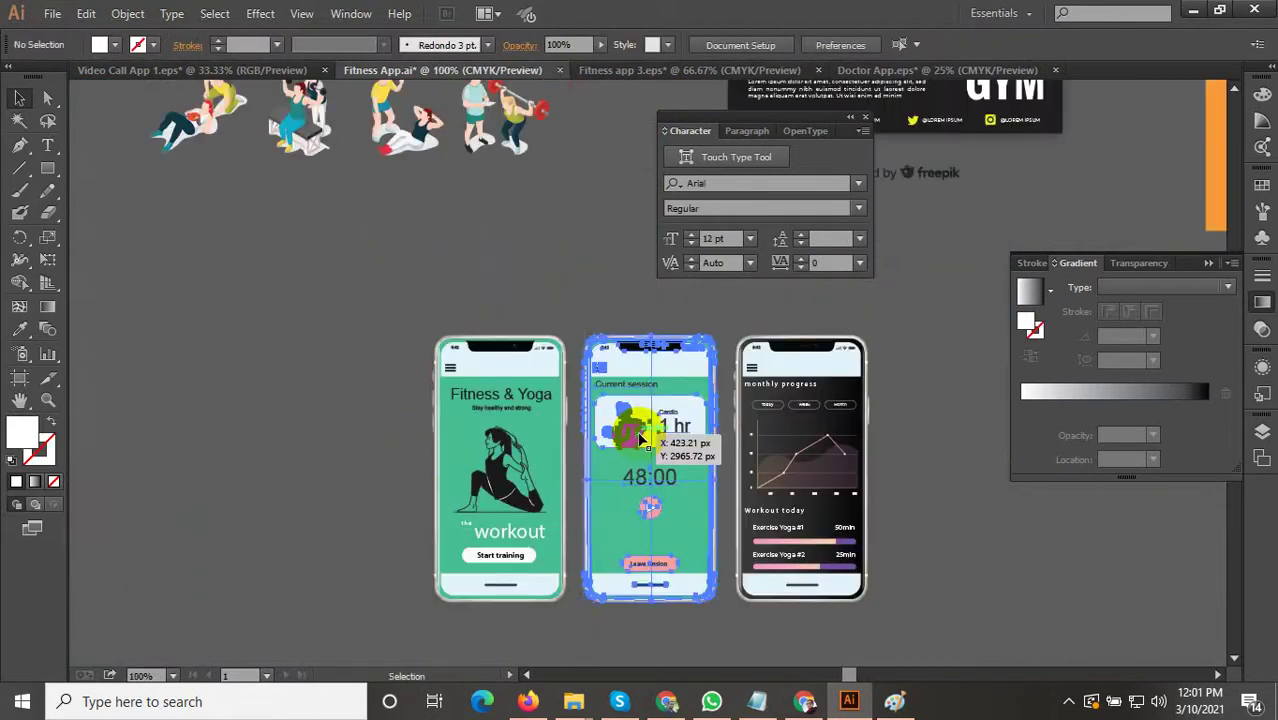
shift+click(525, 447)
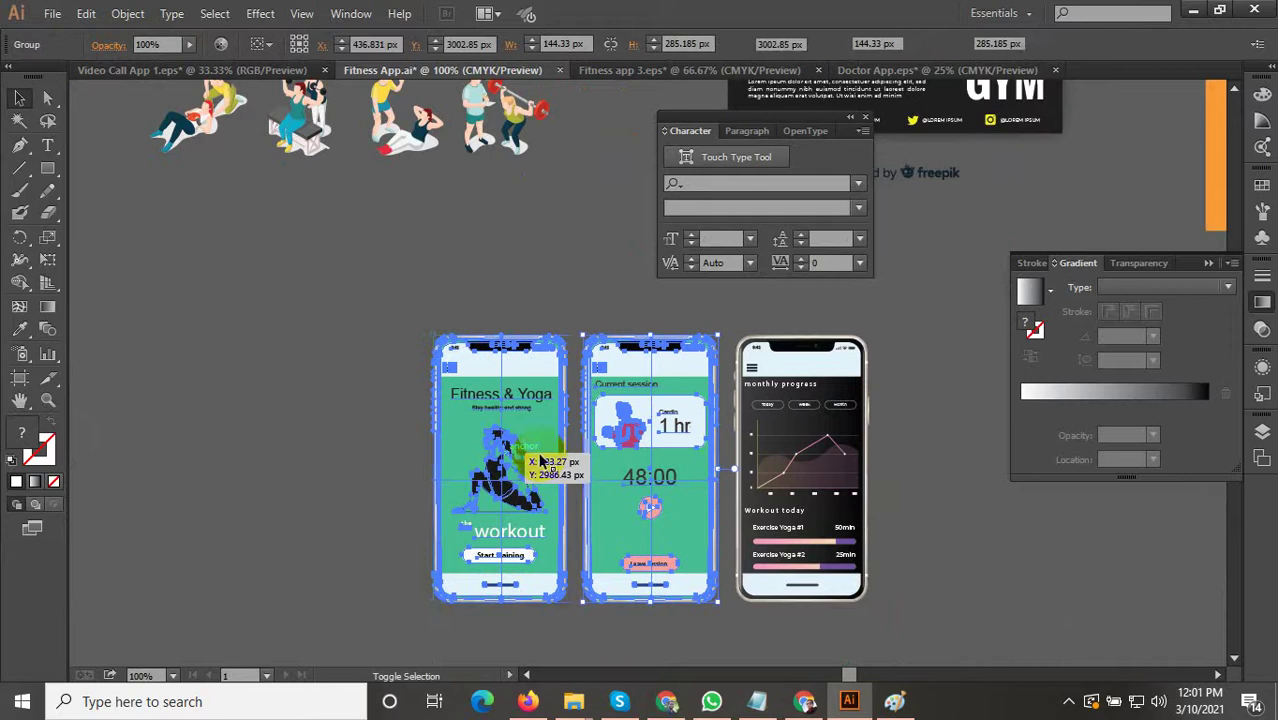
shift+click(798, 447)
right_click(796, 442)
click(851, 550)
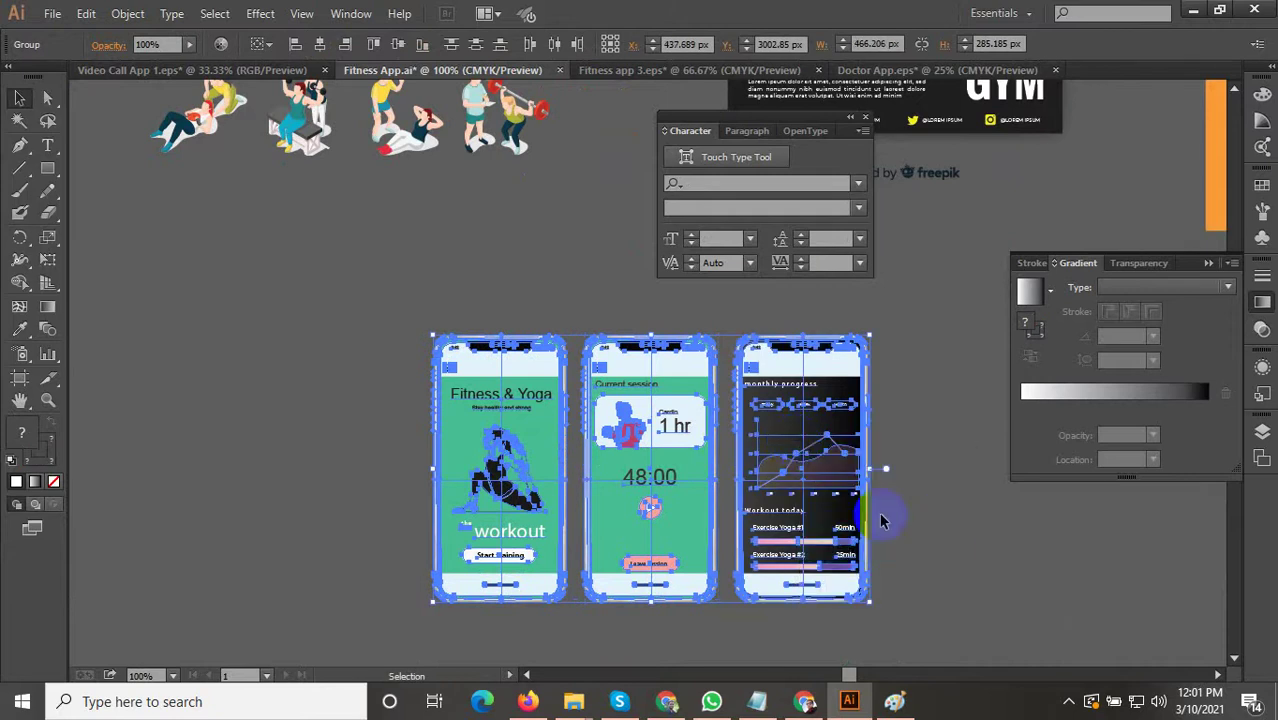
click(882, 518)
Move the Current session content out of the second phone to beside the third, and undo a trial move of the first phone's yoga group.
click(640, 430)
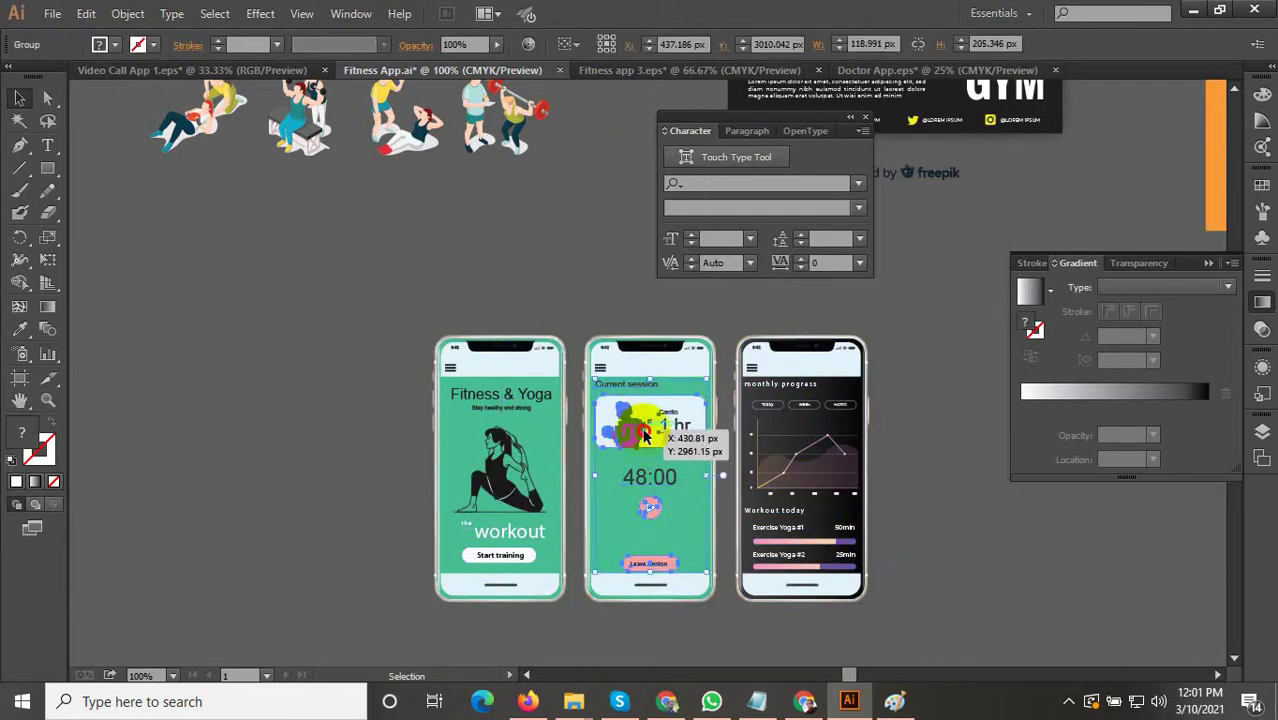
drag(643, 433, 961, 433)
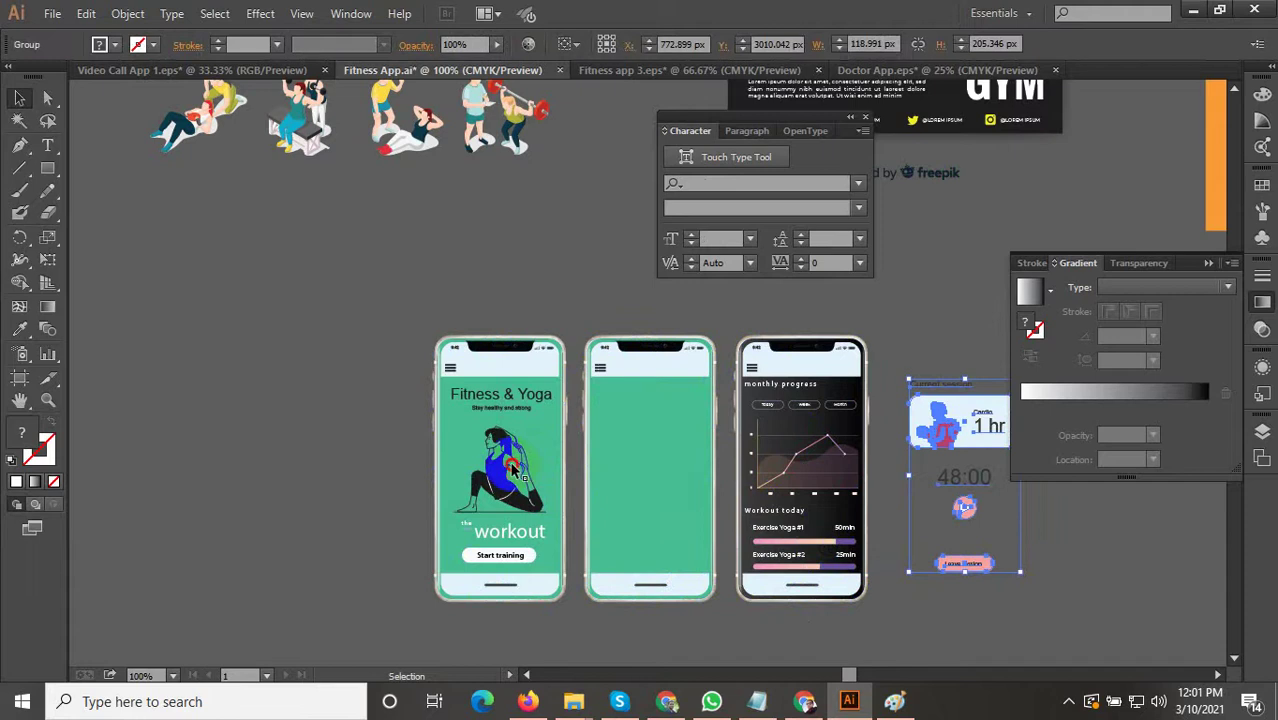
drag(513, 470, 328, 485)
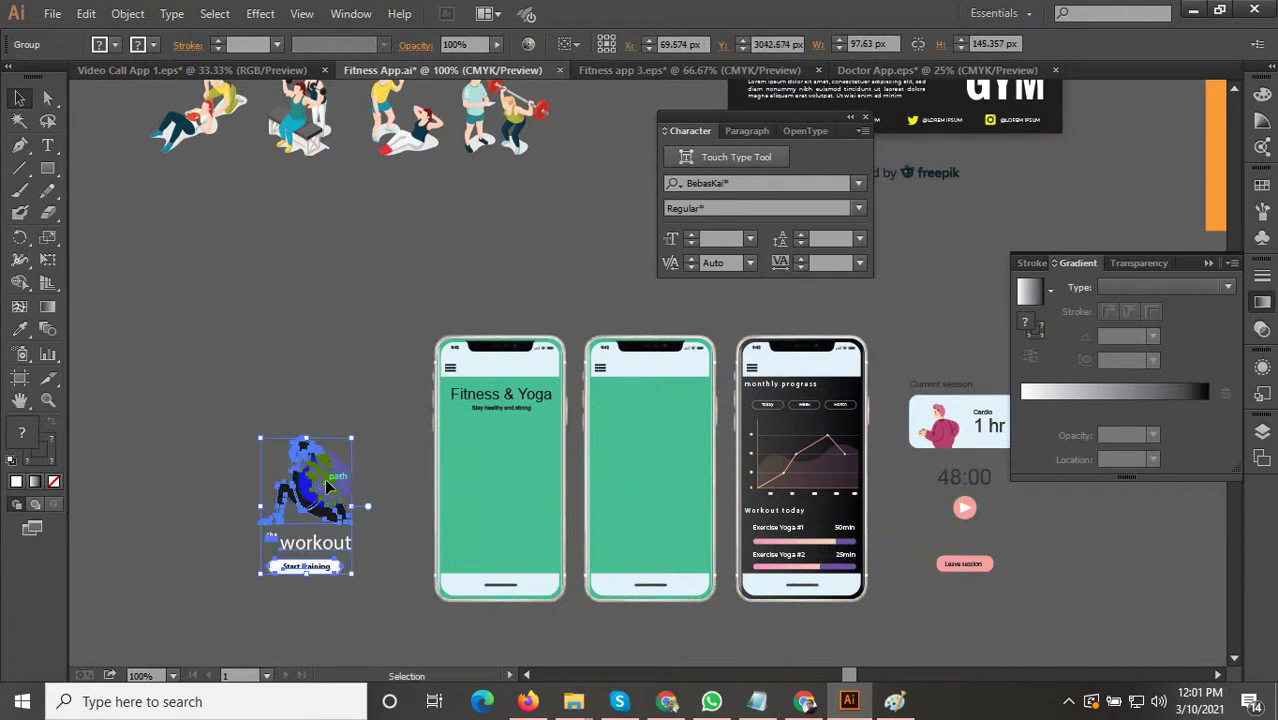
key(ctrl+z)
Ungroup the first phone's yoga artwork and delete the black yoga figure, keeping the workout title and Start training button.
key(ctrl+equal)
right_click(492, 459)
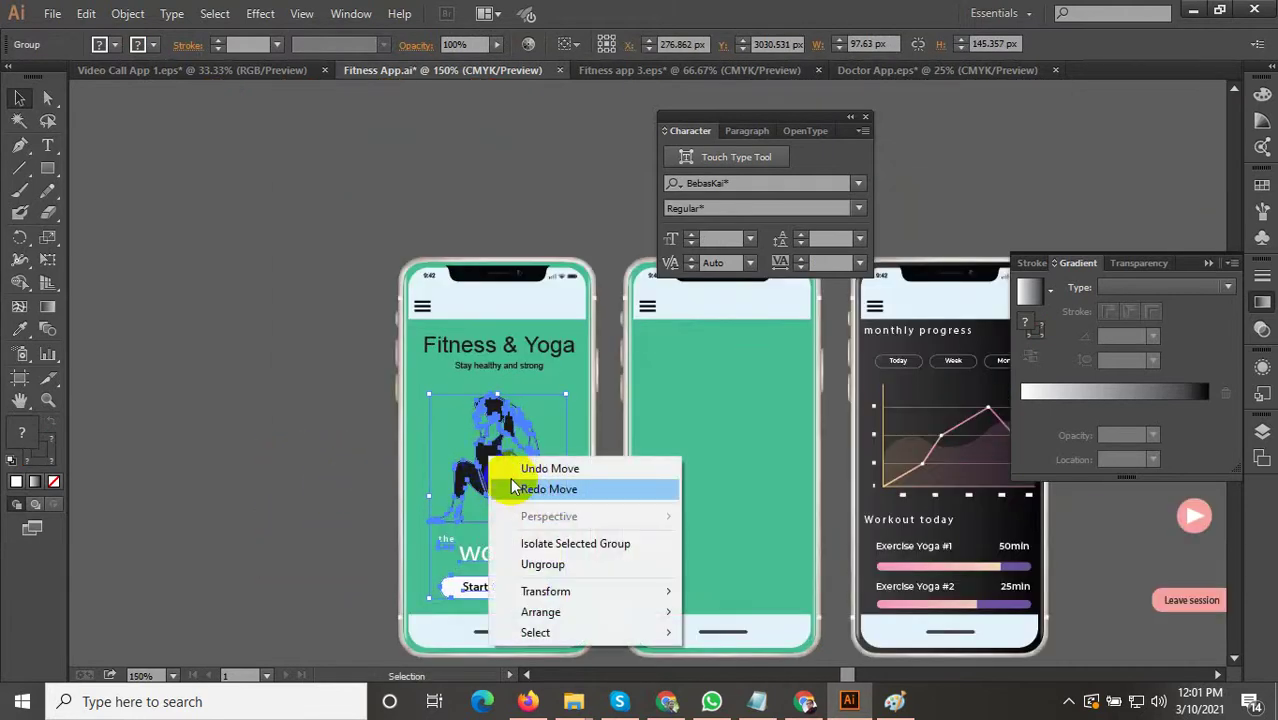
click(548, 566)
click(337, 428)
click(488, 458)
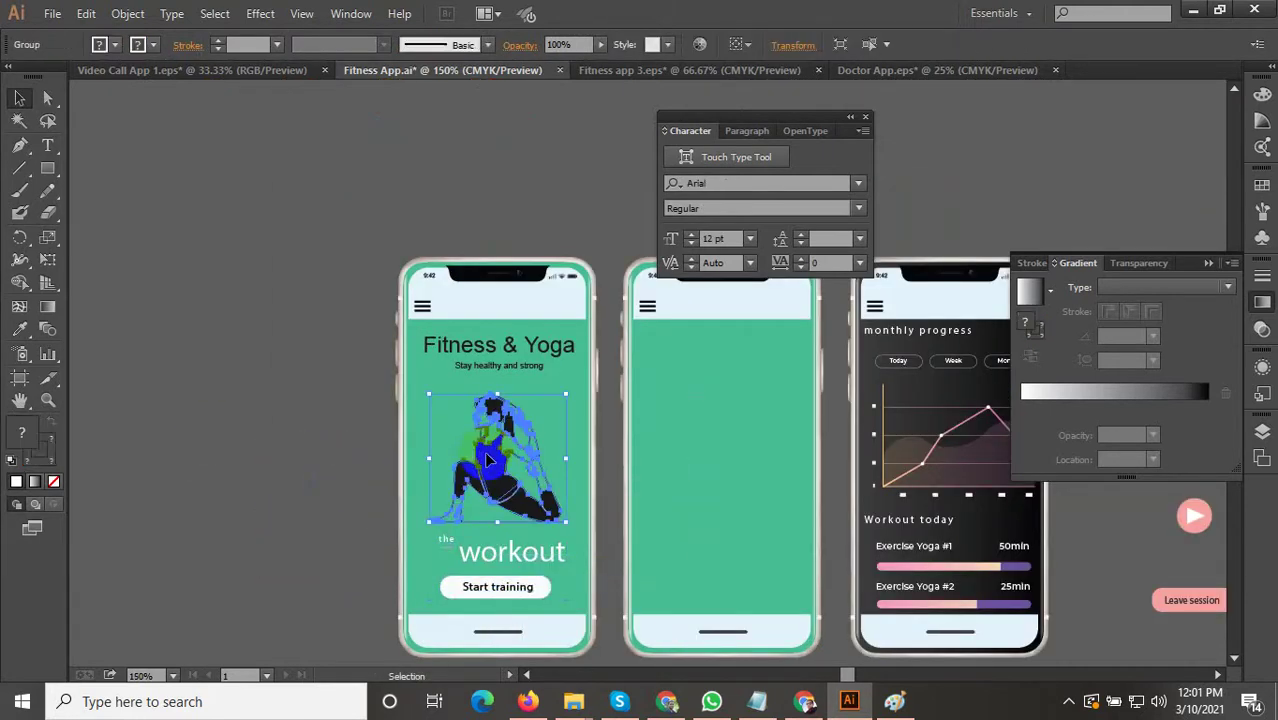
key(Delete)
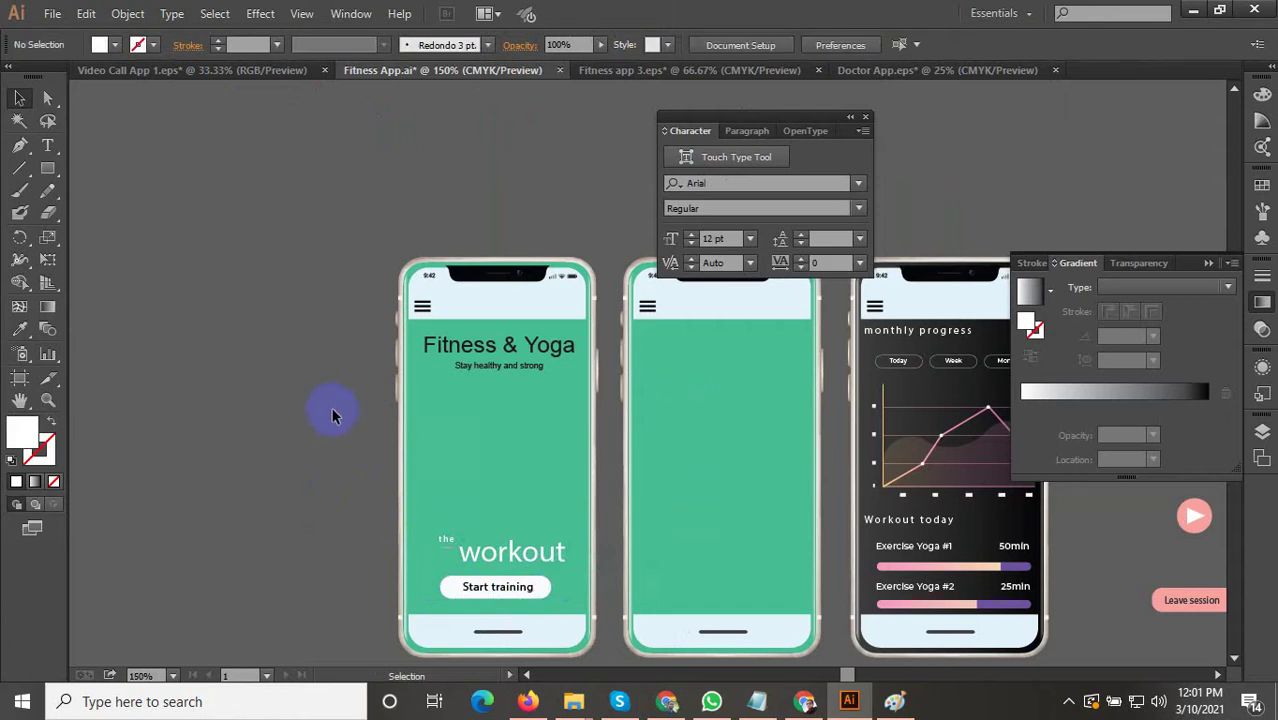
Select the circular illustration of the woman with a dumbbell on the purple workout screen.
scroll(440, 508, down, 4)
drag(385, 516, 620, 351)
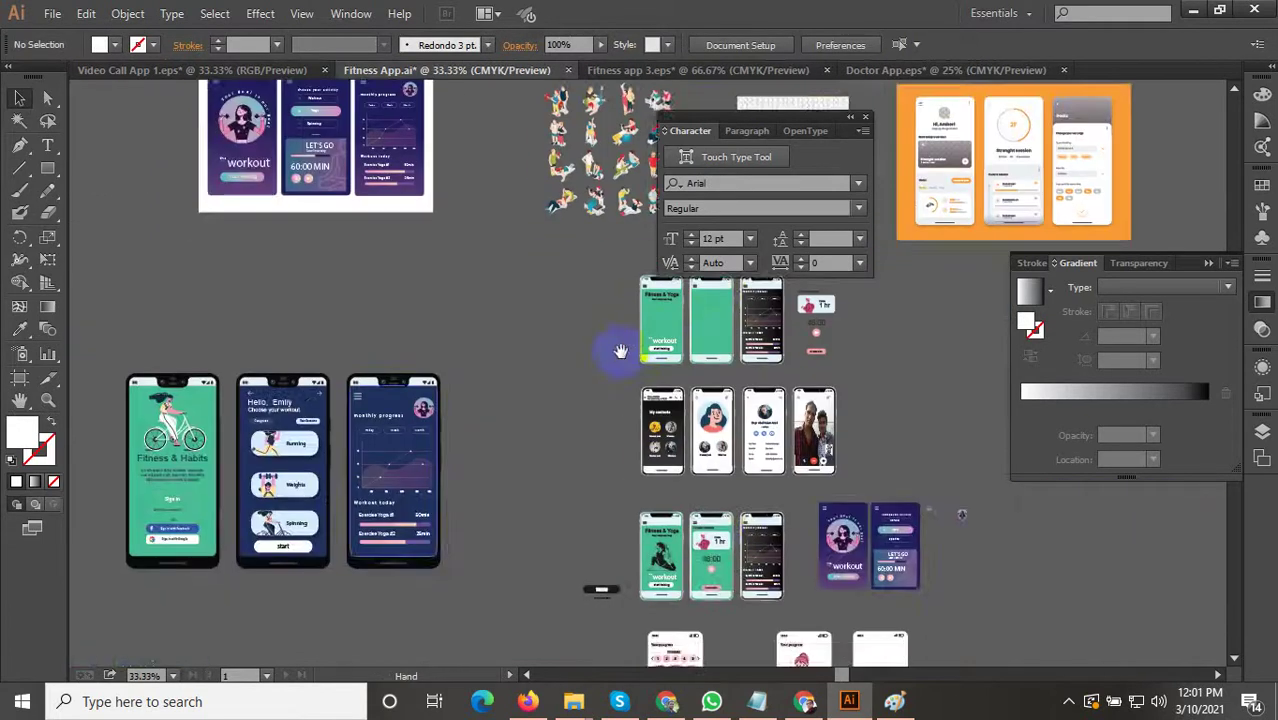
scroll(268, 462, up, 3)
drag(781, 358, 466, 470)
scroll(470, 475, down, 2)
drag(633, 456, 350, 450)
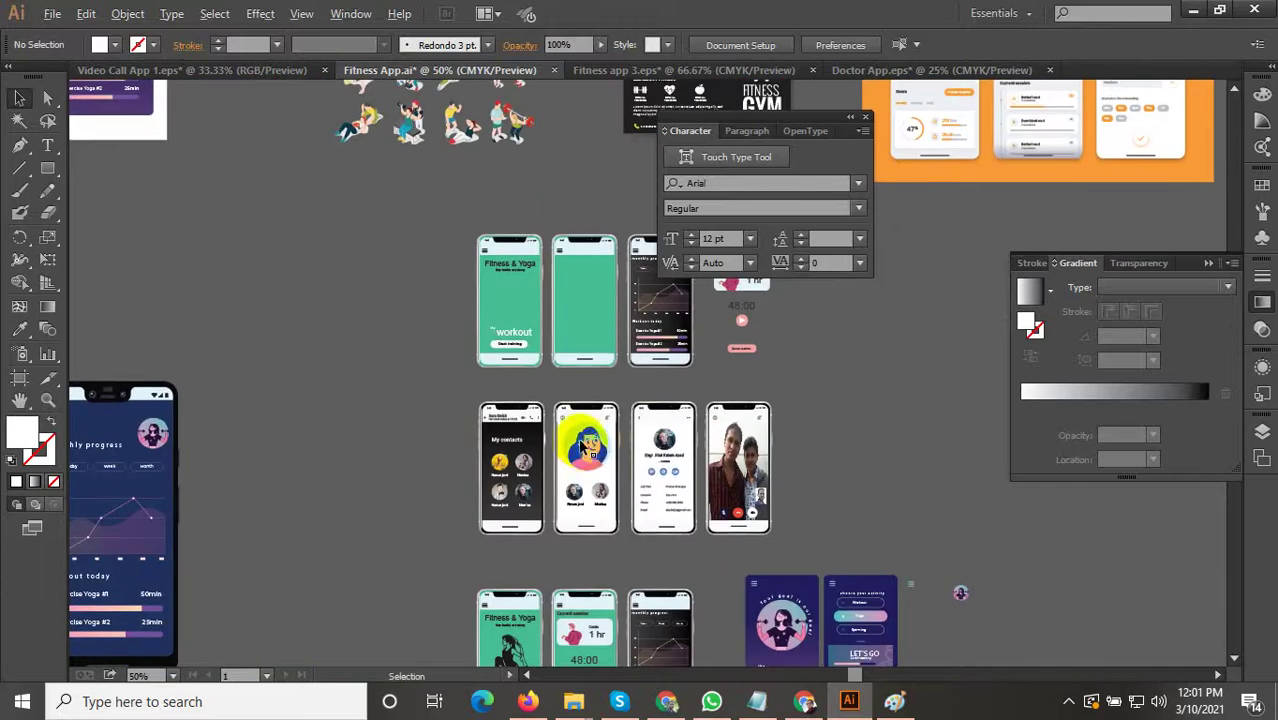
drag(450, 434, 632, 256)
drag(603, 500, 317, 474)
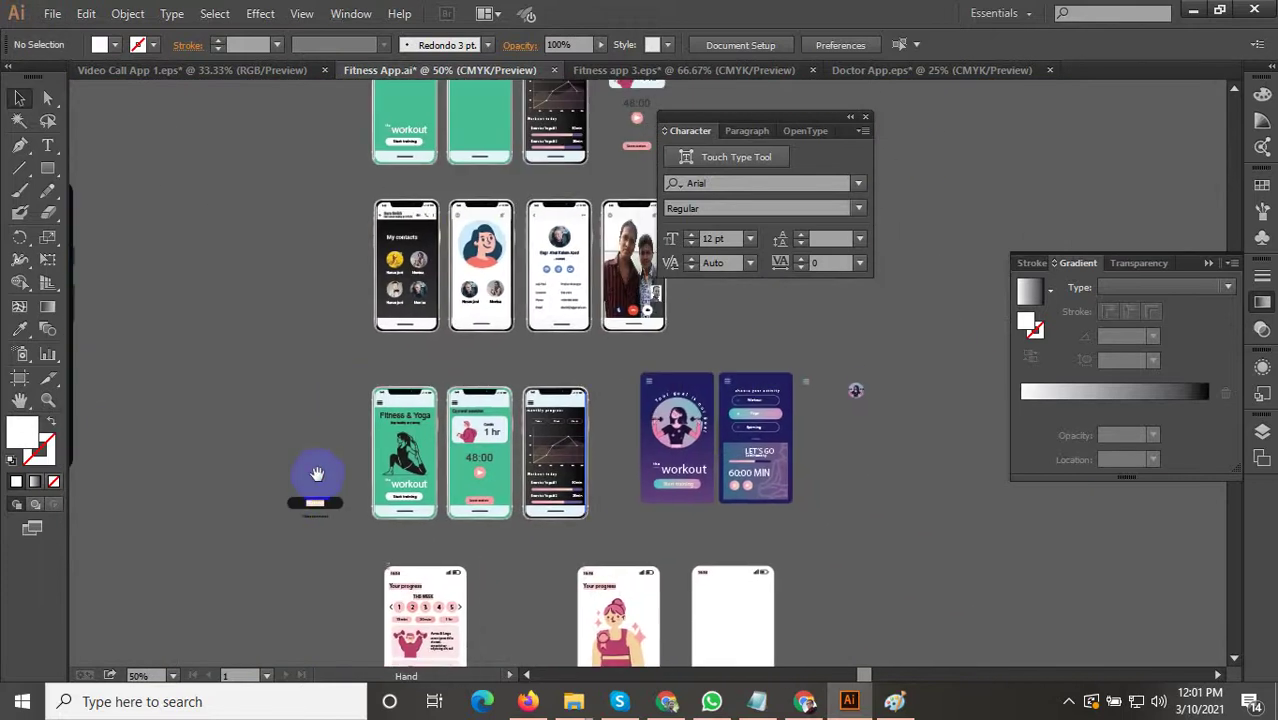
scroll(722, 425, up, 2)
click(715, 430)
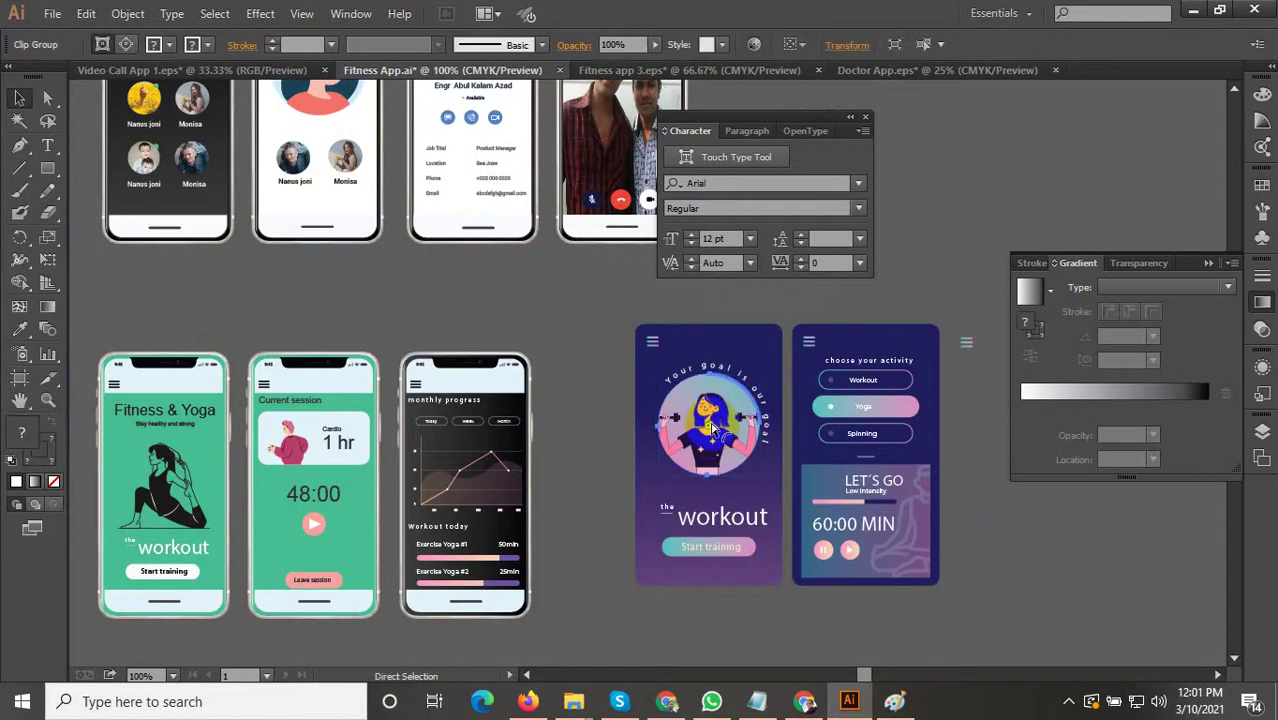
Copy the dumbbell woman and the curved "Your goal is our goal" text, placing the copies beside the unfinished green Fitness & Yoga phone.
shift+click(717, 372)
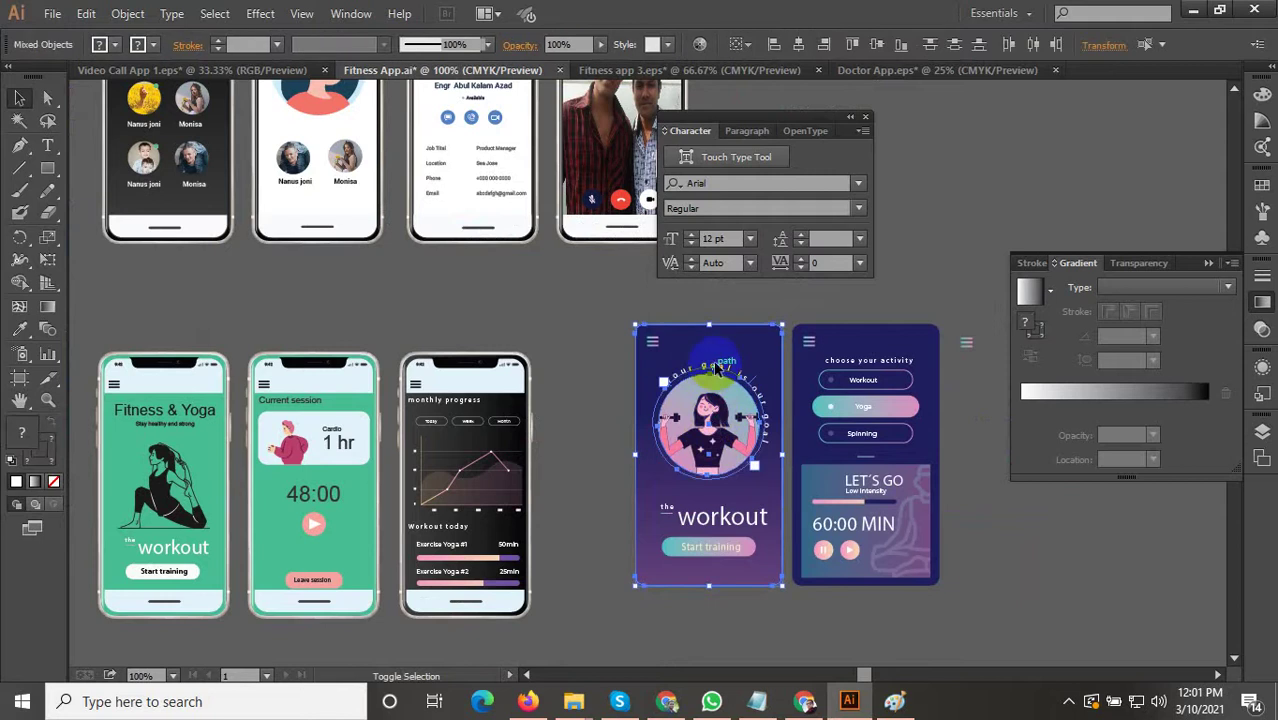
ctrl+click(716, 368)
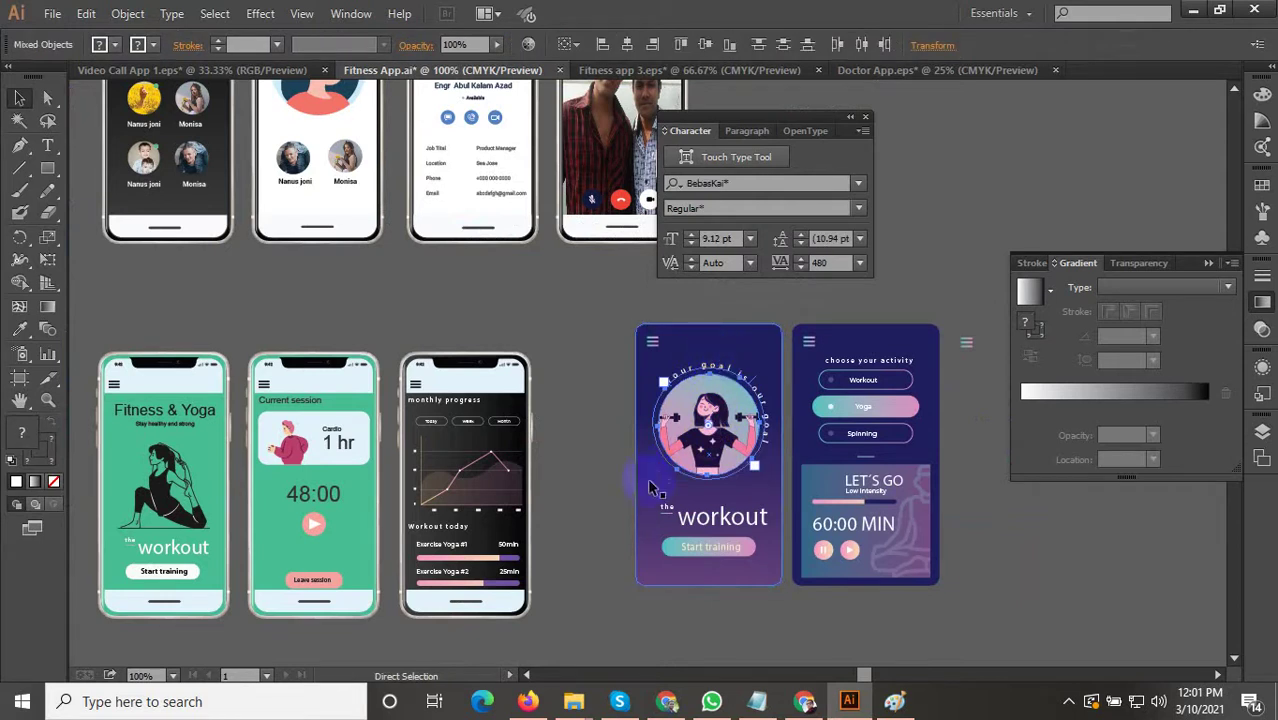
scroll(650, 487, down, 2)
drag(542, 372, 718, 568)
scroll(575, 313, up, 3)
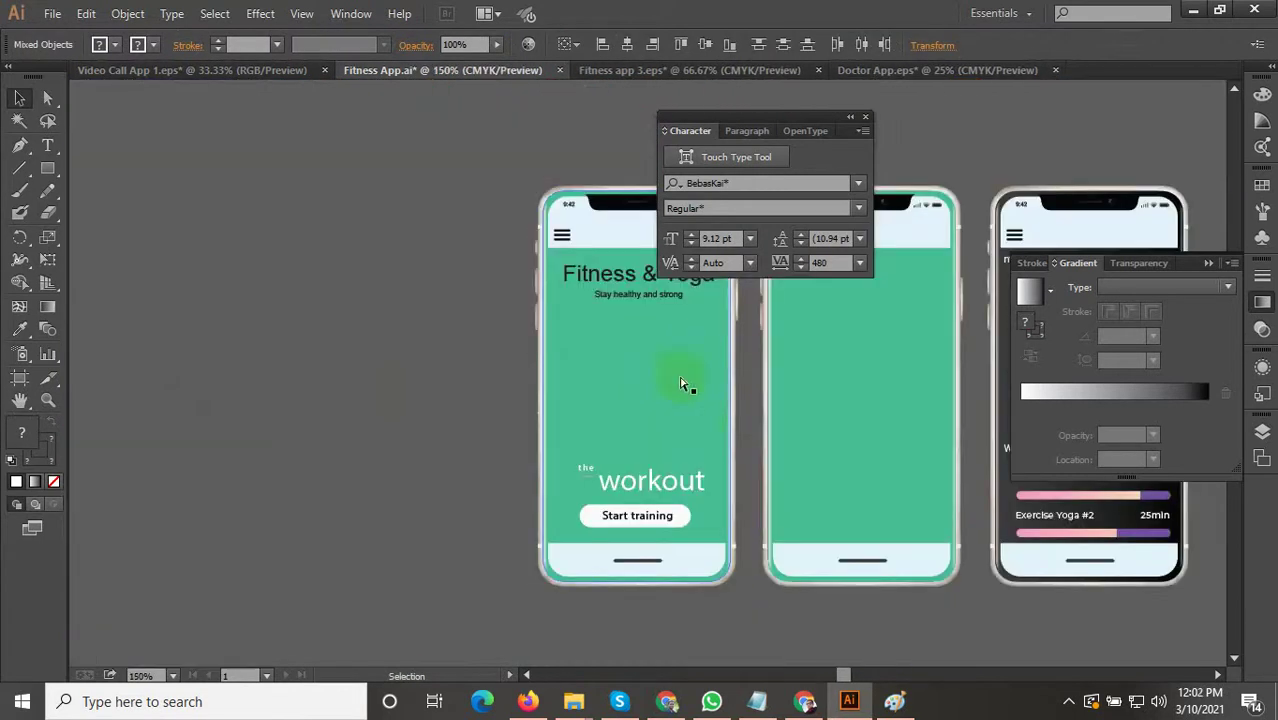
drag(697, 424, 372, 397)
Rotate the copied "Your goal is our goal" text counterclockwise so it arches over the woman's head.
drag(305, 255, 395, 243)
click(452, 313)
scroll(452, 313, up, 3)
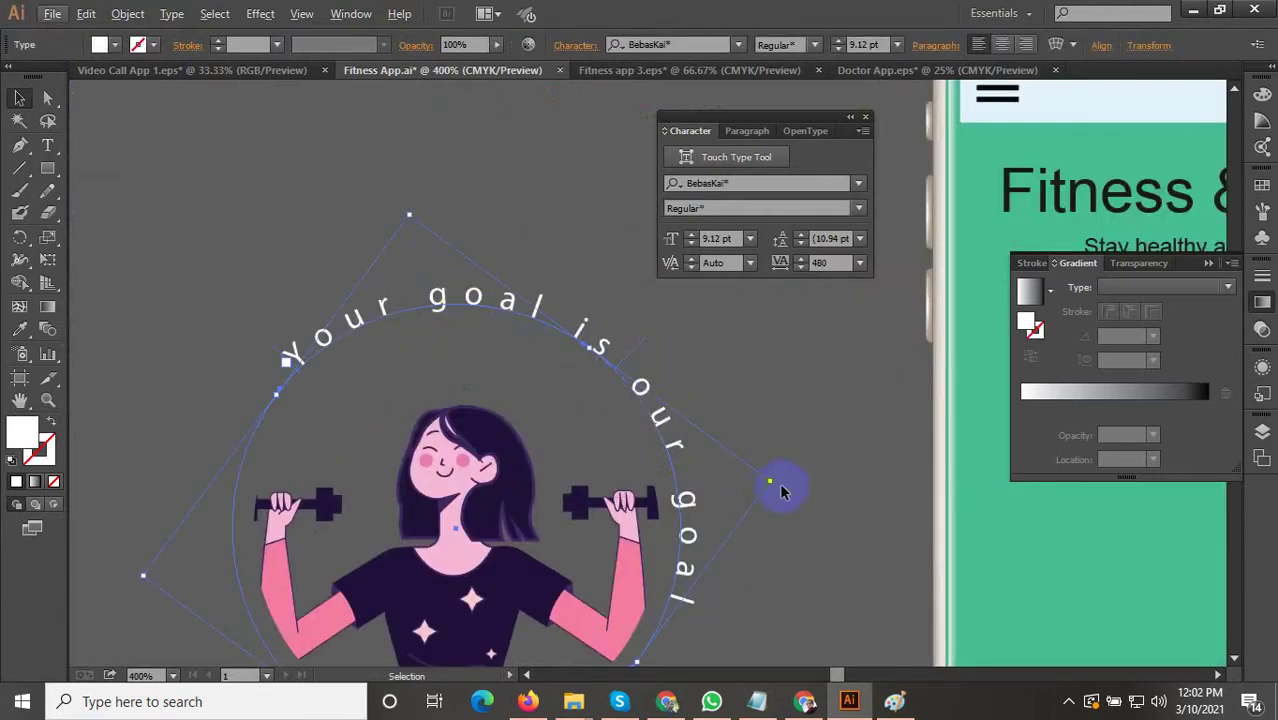
drag(778, 484, 672, 328)
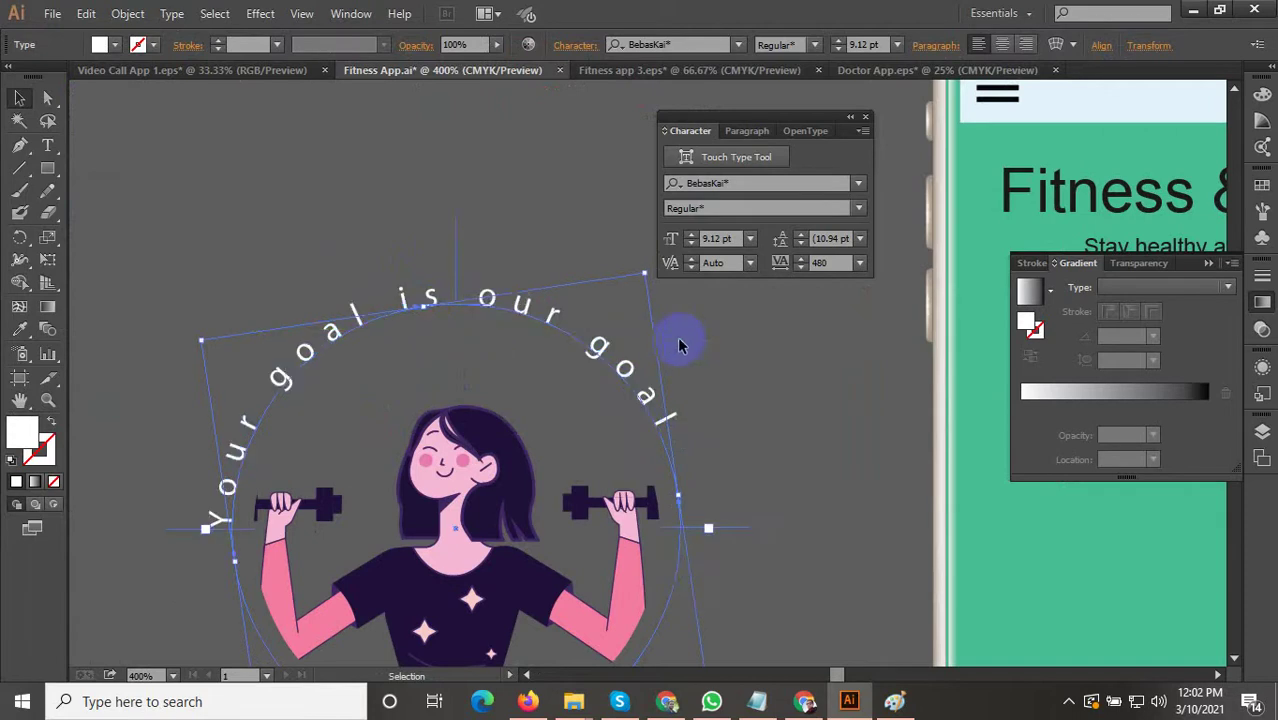
Set the font size of the curved "Your goal is our goal" text to 10 pt.
triple_click(405, 300)
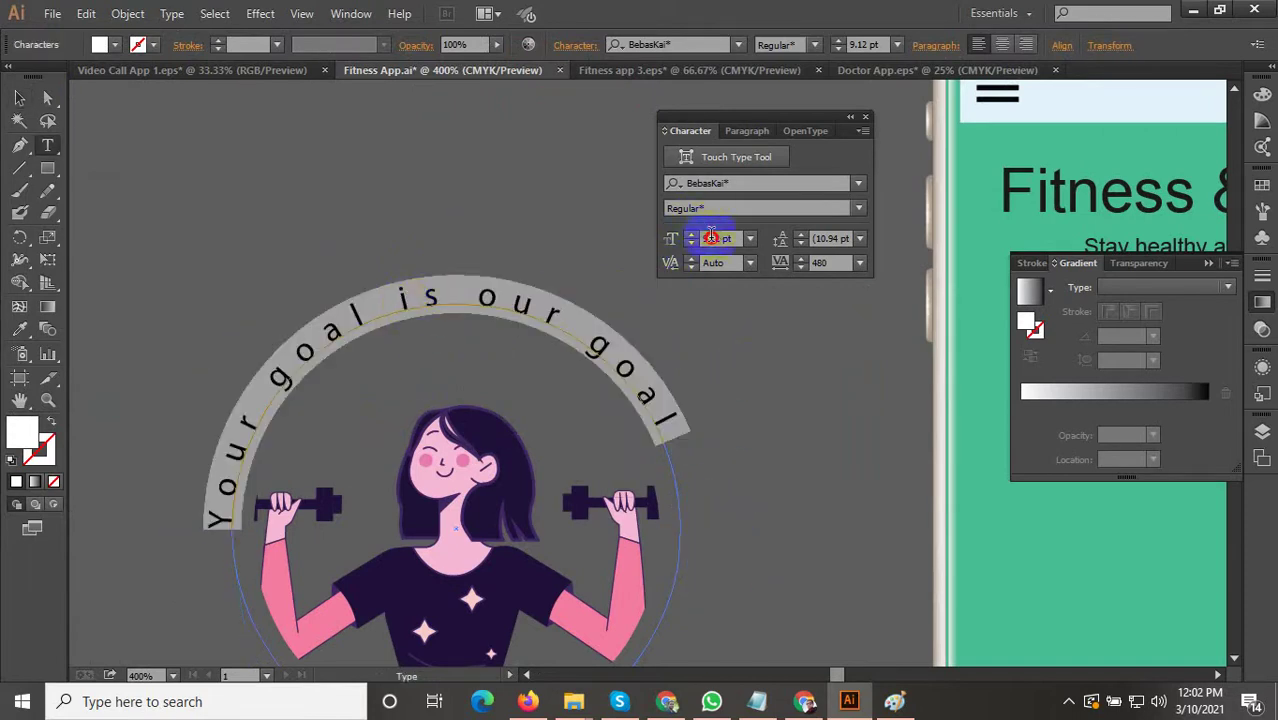
key(Up)
key(Up)
key(Up)
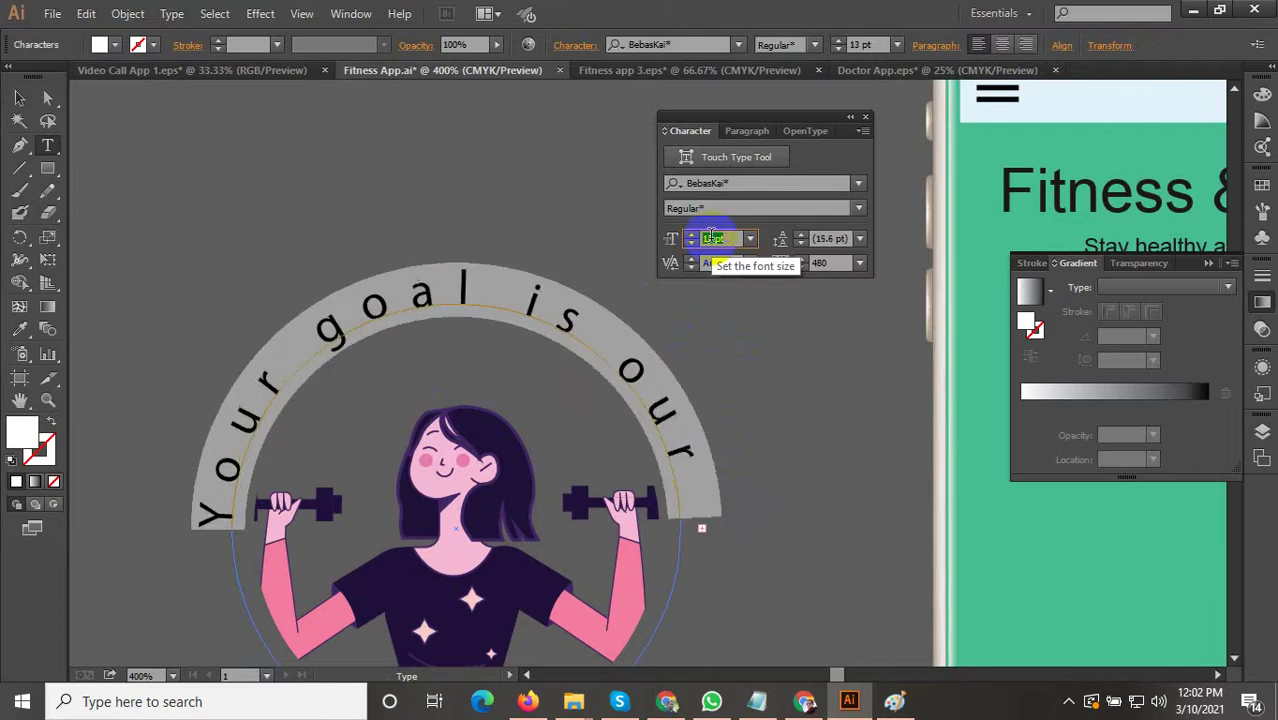
key(Down)
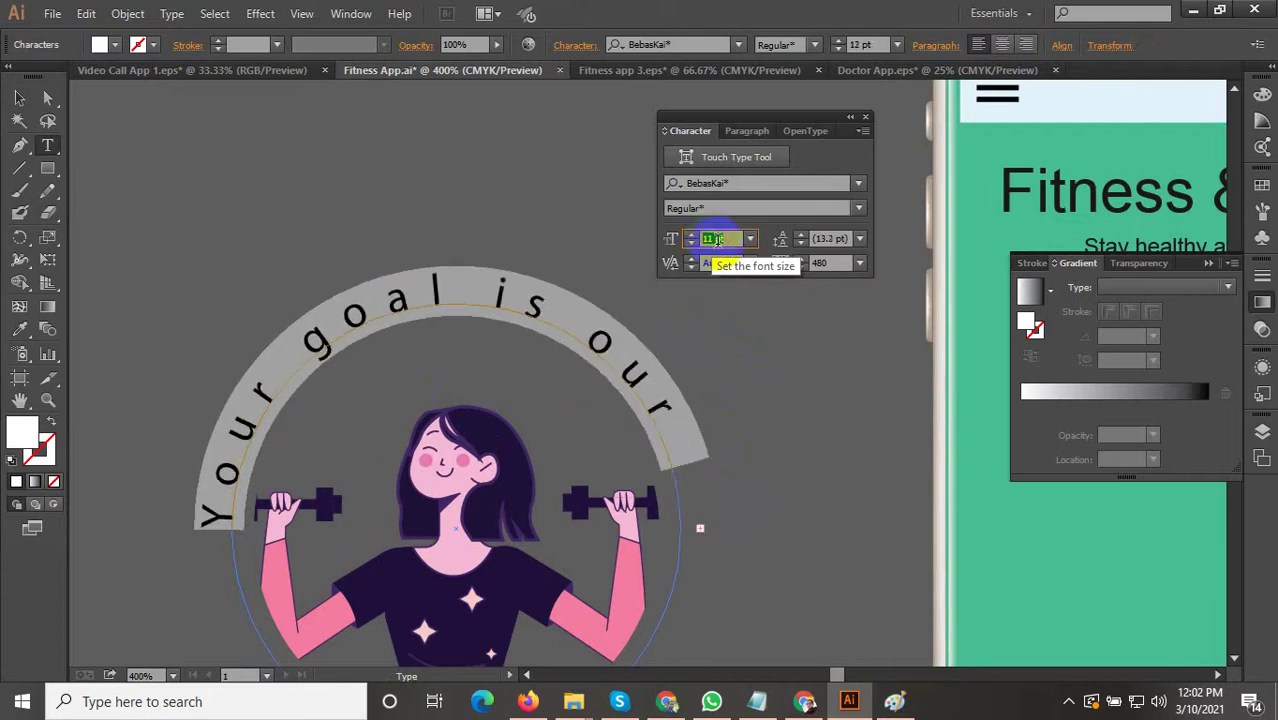
key(Down)
double_click(453, 297)
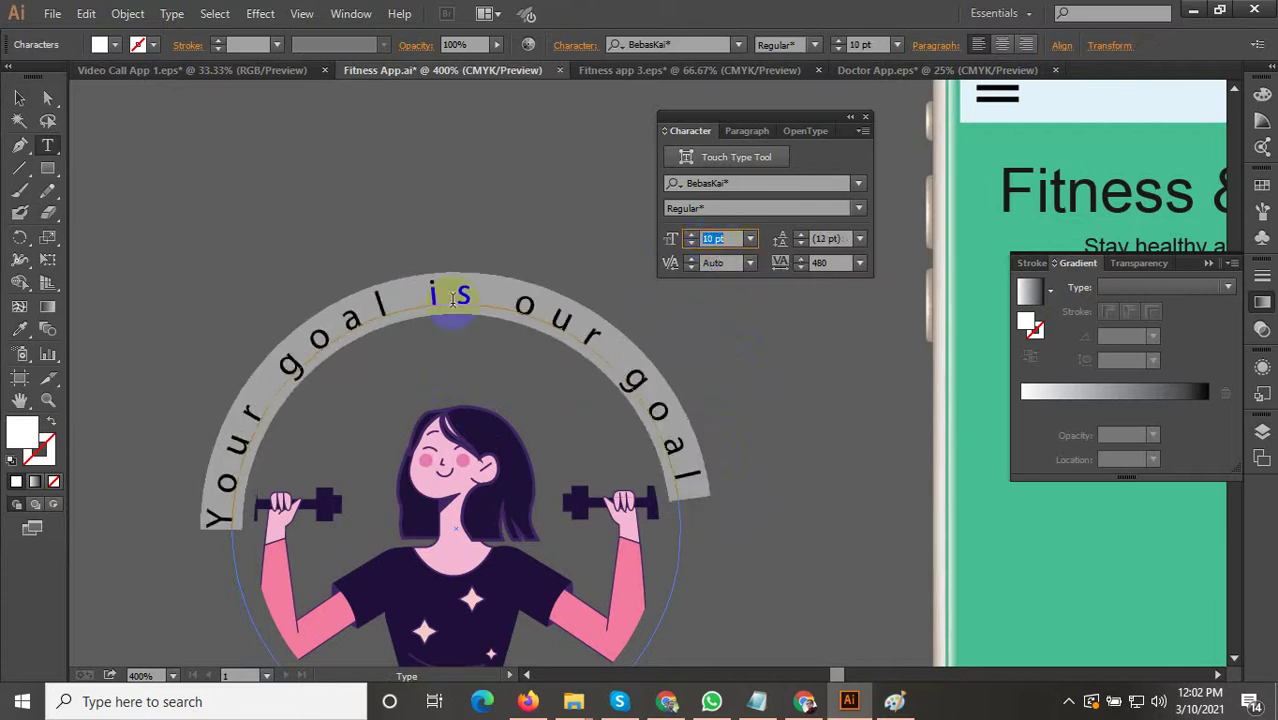
Rotate the curved text slightly clockwise to center it above the woman, undoing the last small rotation tweak.
click(22, 100)
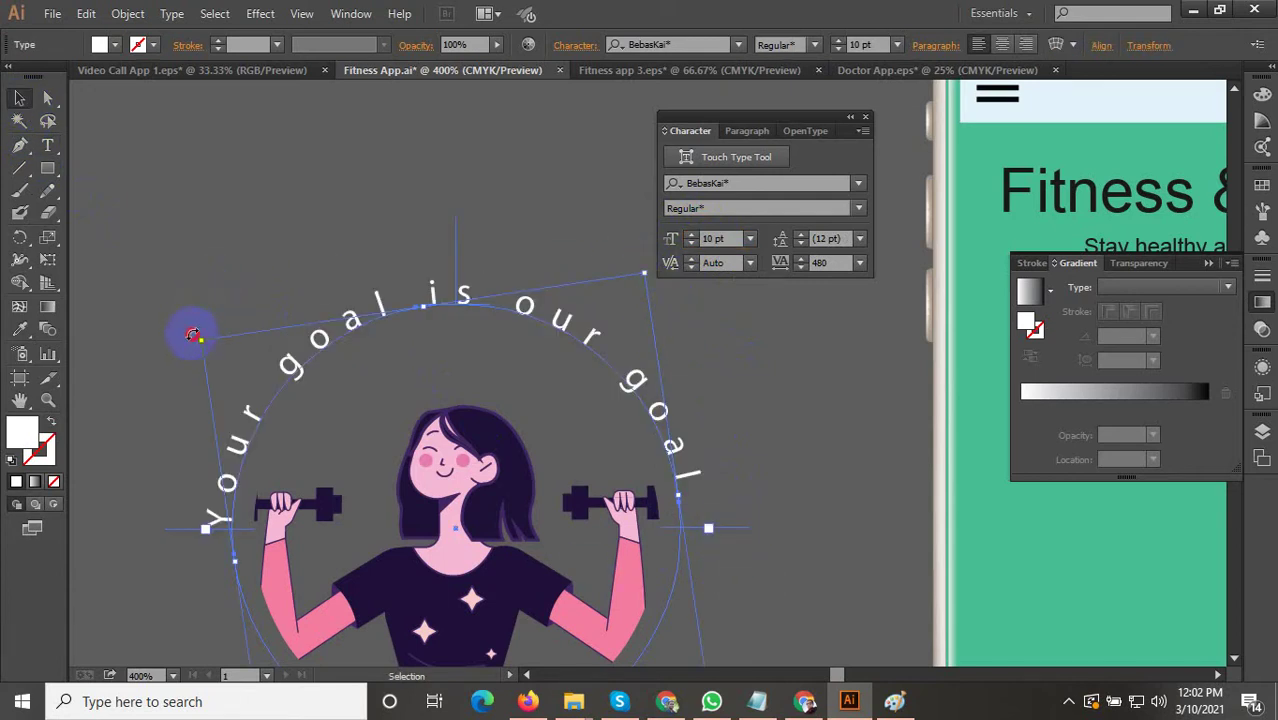
drag(192, 335, 228, 297)
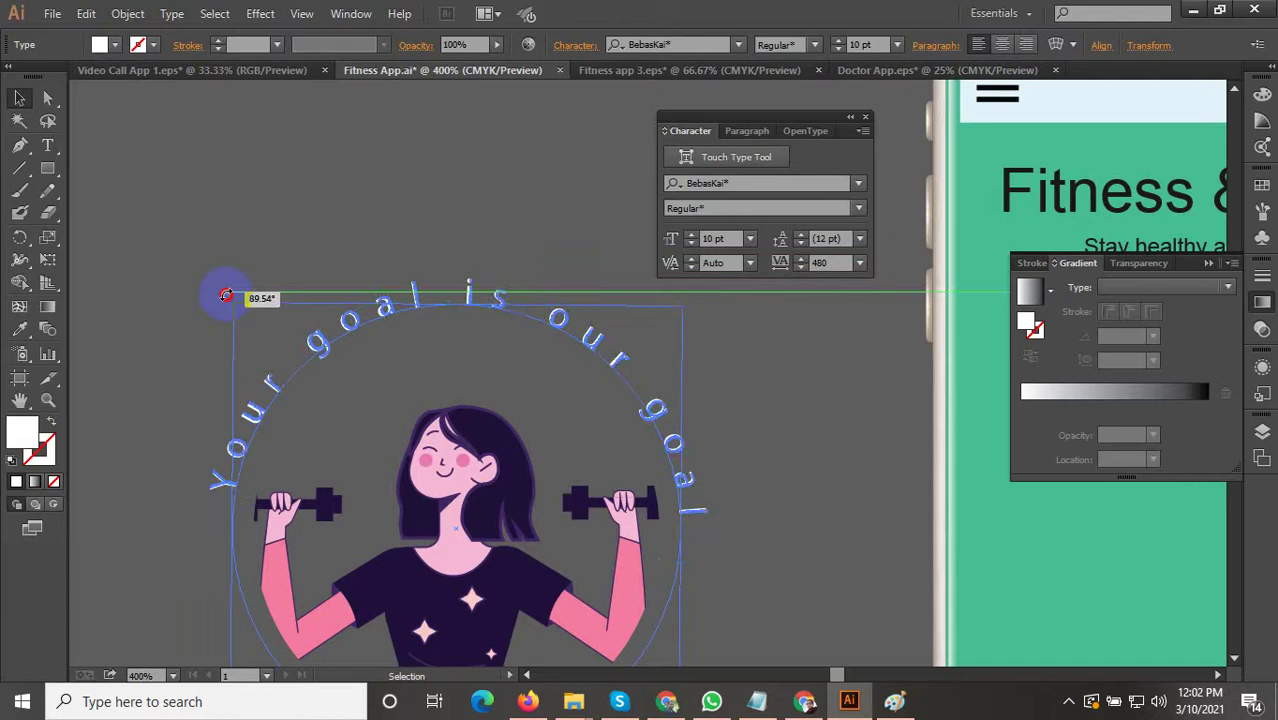
drag(225, 298, 220, 298)
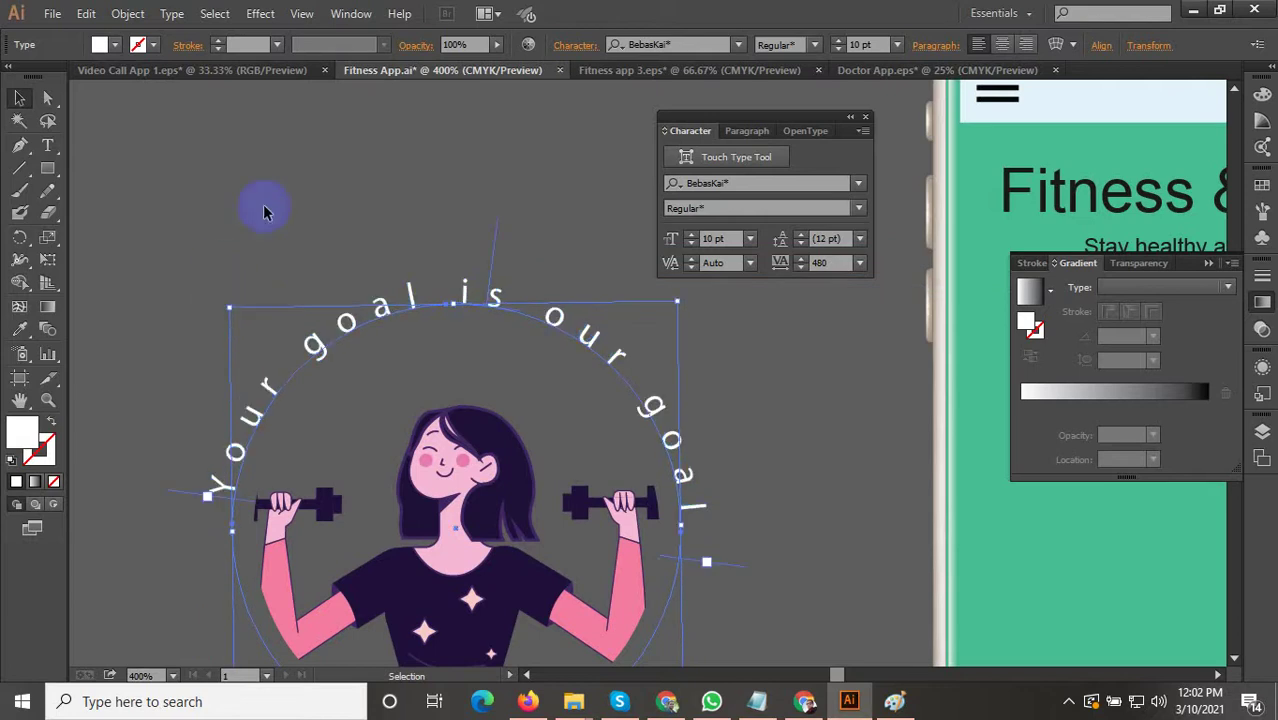
click(376, 206)
key(ctrl+z)
click(386, 204)
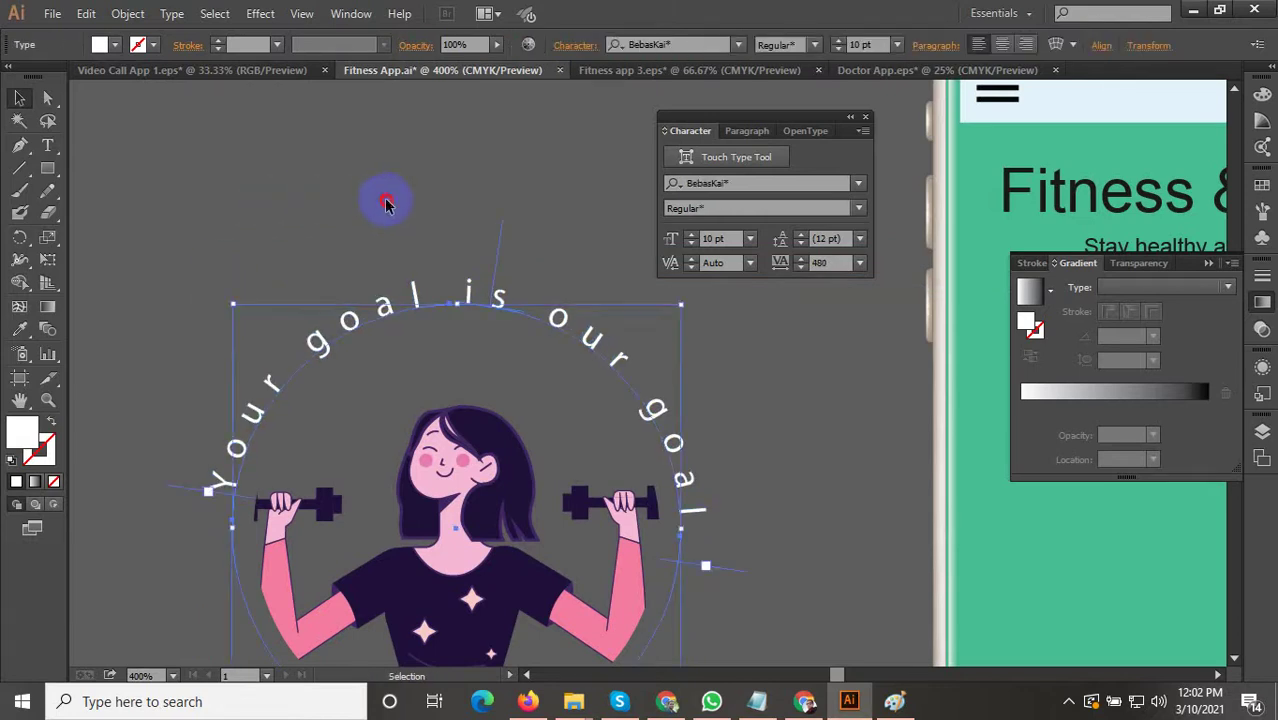
scroll(567, 404, down, 2)
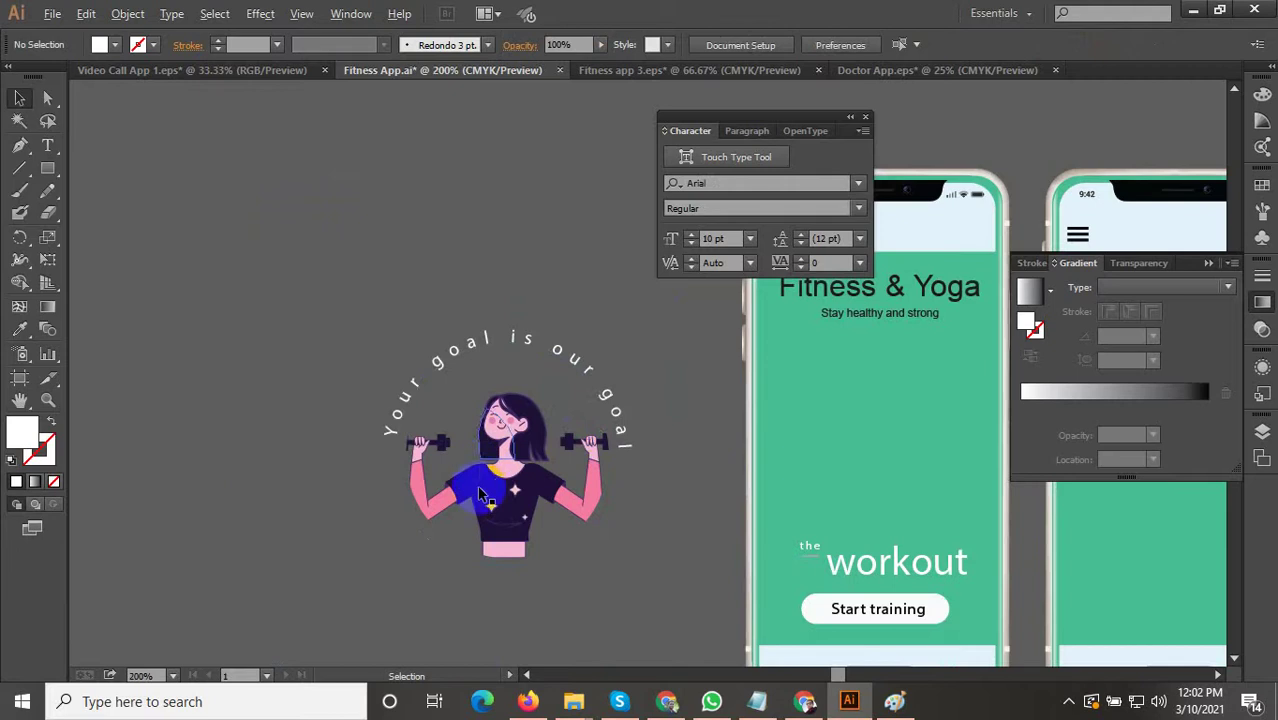
key(alt)
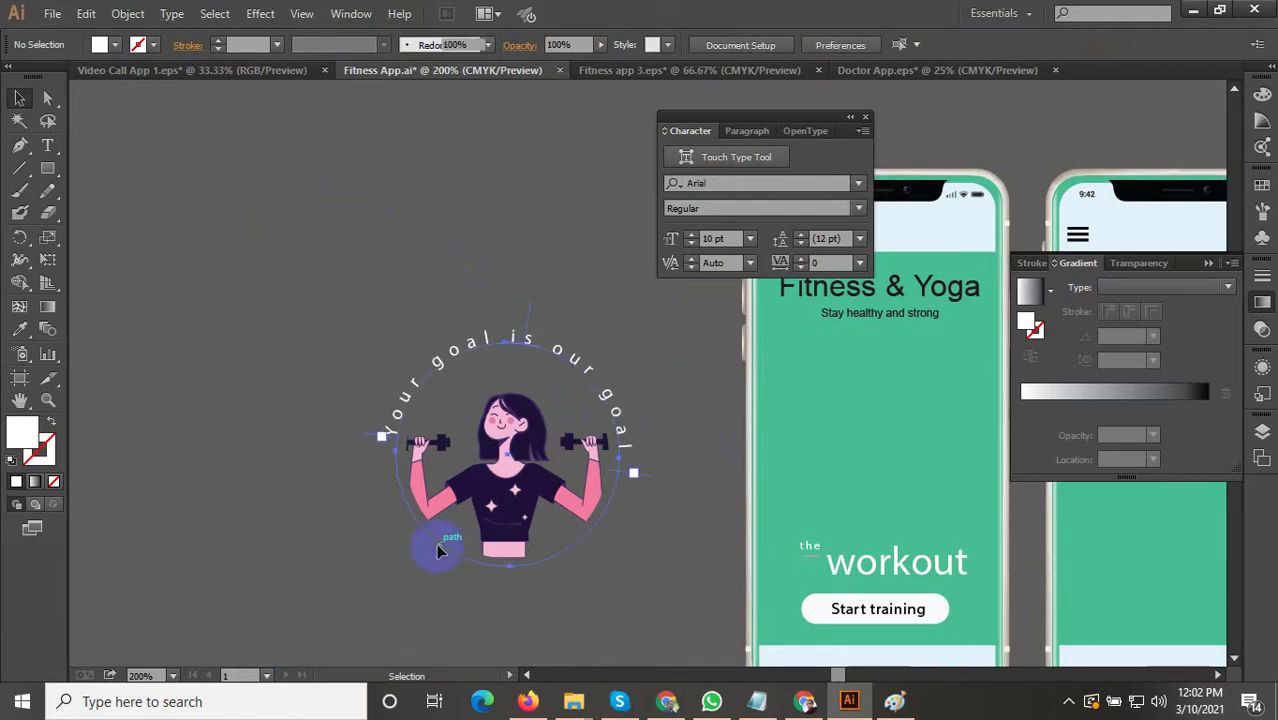
drag(437, 545, 354, 570)
key(ctrl+z)
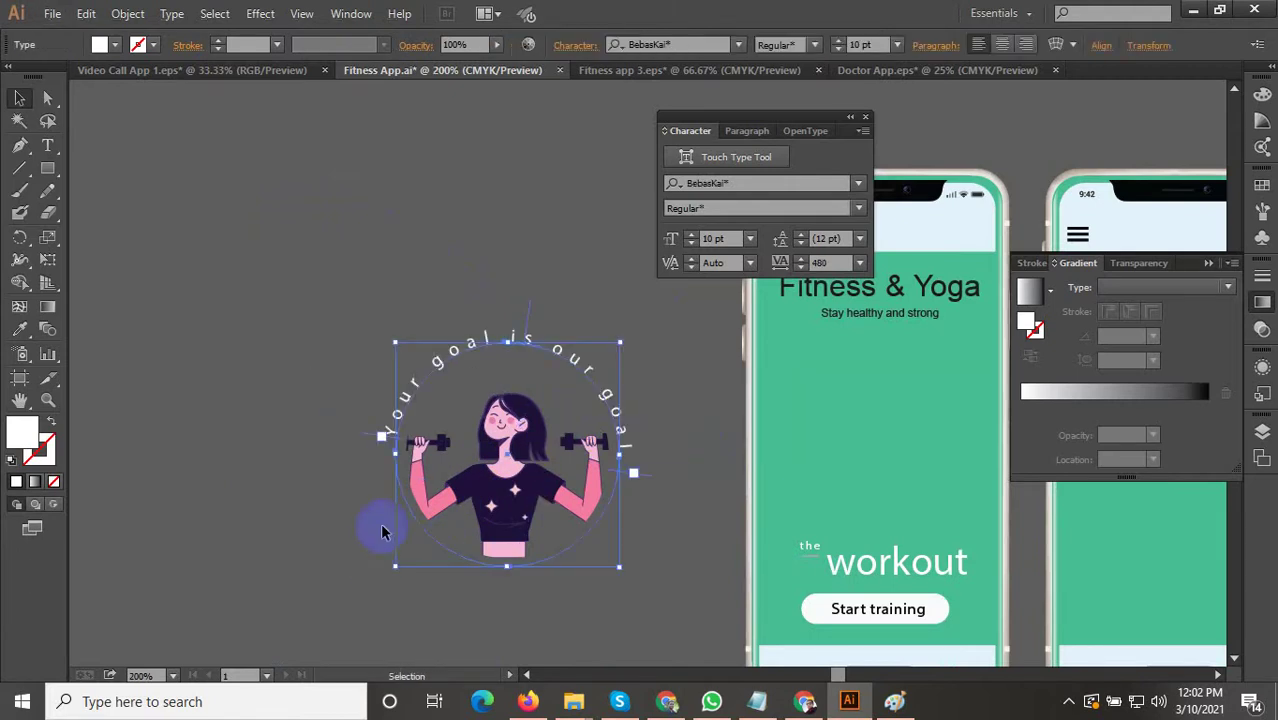
click(422, 317)
Look over the phone mockups and fitness app reference designs across the canvas.
scroll(510, 435, down, 2)
drag(560, 546, 509, 580)
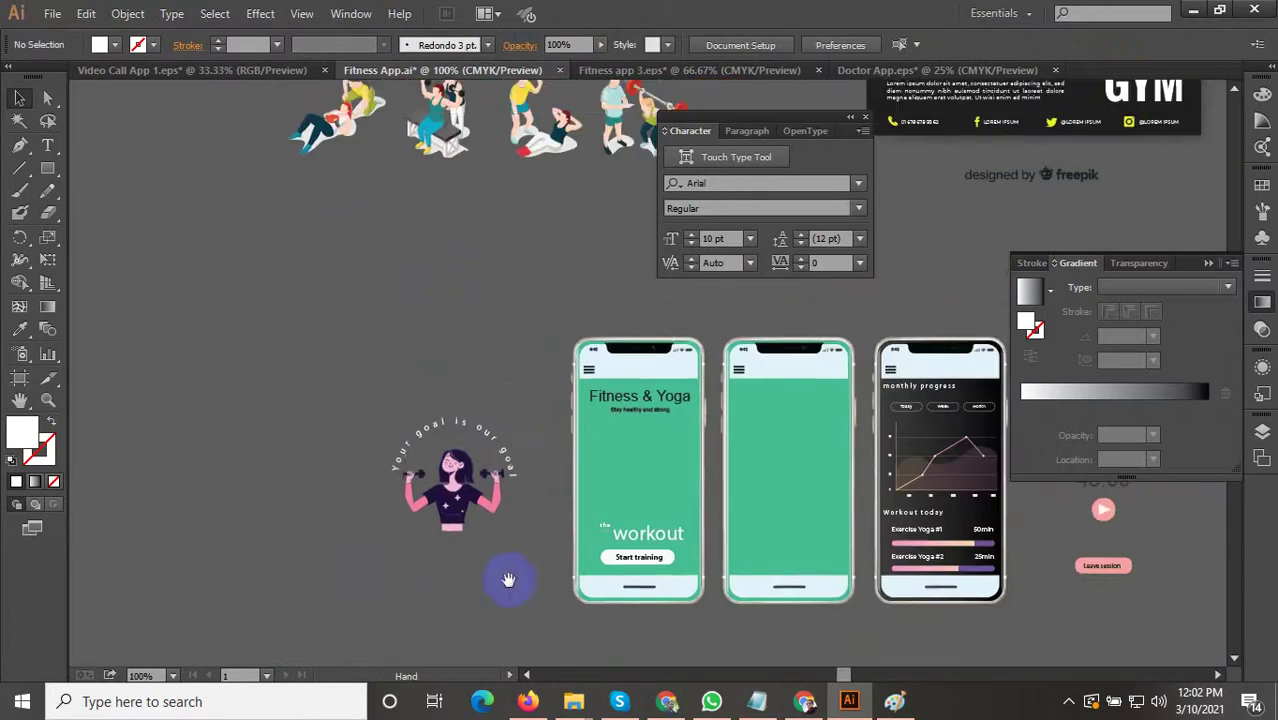
scroll(452, 578, down, 2)
drag(553, 432, 331, 508)
scroll(494, 533, down, 2)
drag(500, 533, 927, 383)
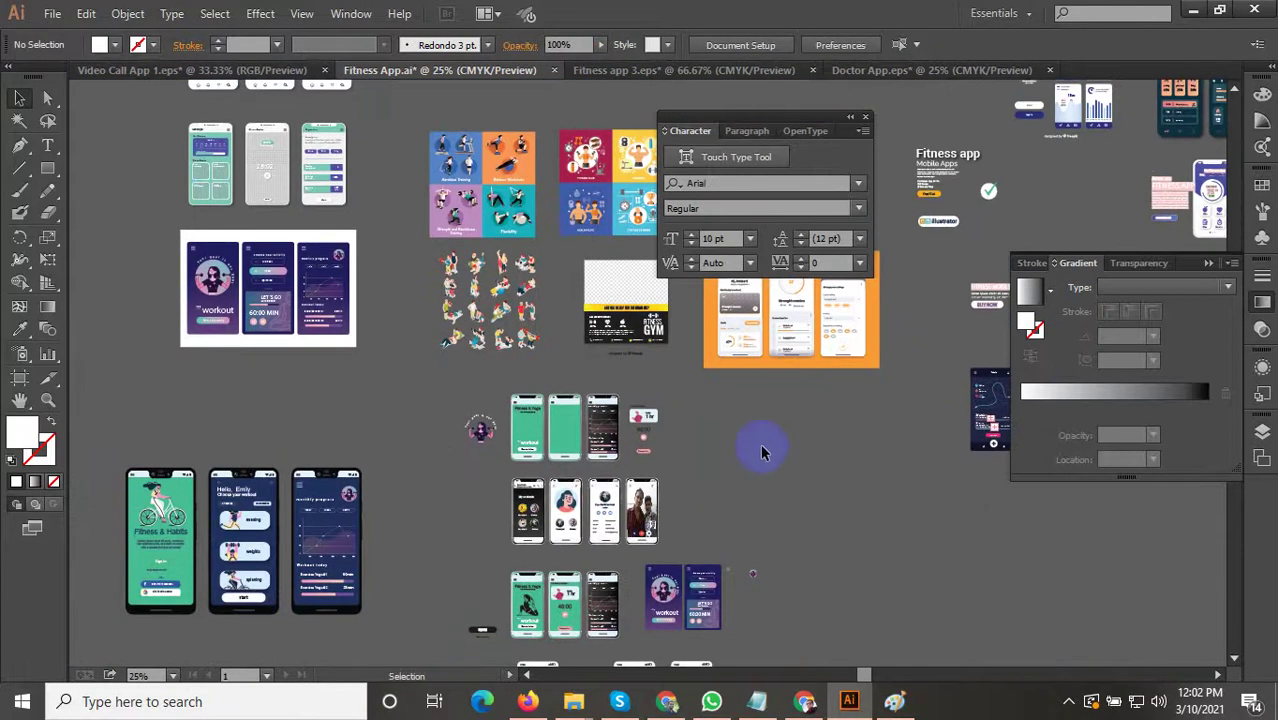
scroll(632, 622, up, 3)
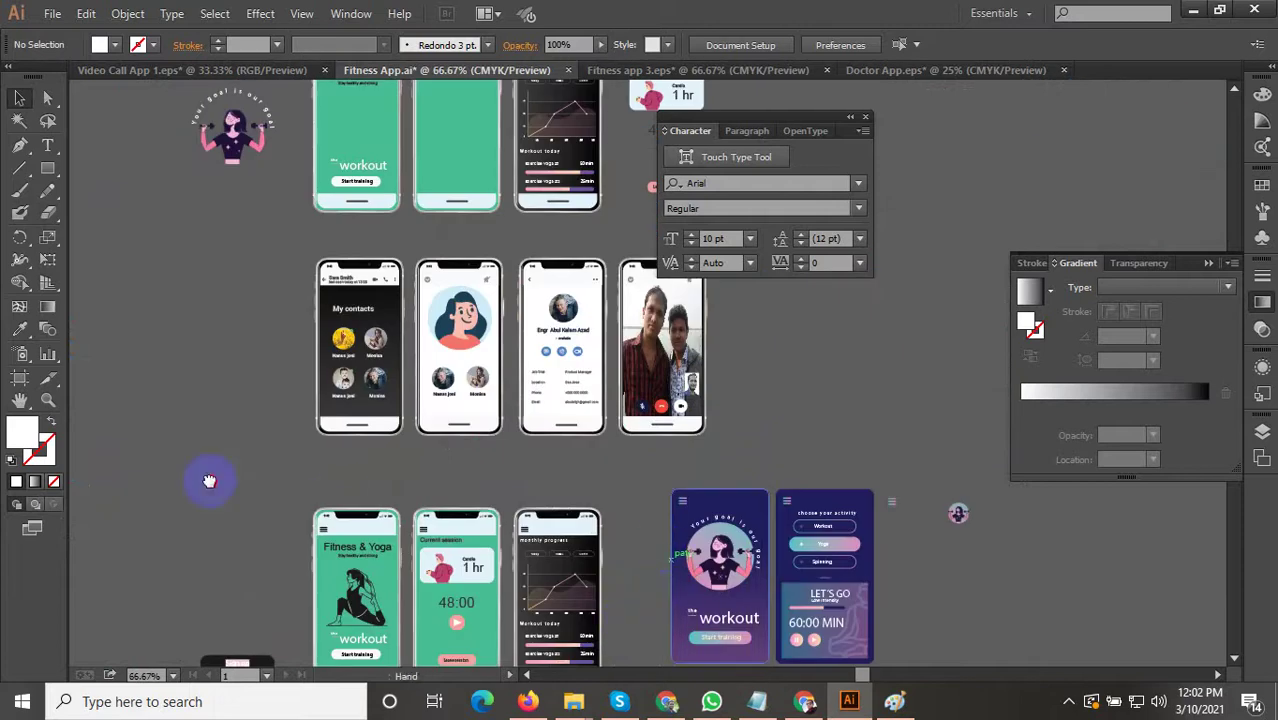
mouse_move(208, 480)
mouse_down()
mouse_move(412, 516)
mouse_move(475, 567)
mouse_up()
scroll(446, 525, down, 1)
scroll(446, 526, down, 1)
mouse_move(326, 313)
mouse_down()
mouse_move(328, 359)
mouse_move(391, 502)
mouse_up()
drag(399, 313, 442, 525)
drag(285, 320, 362, 569)
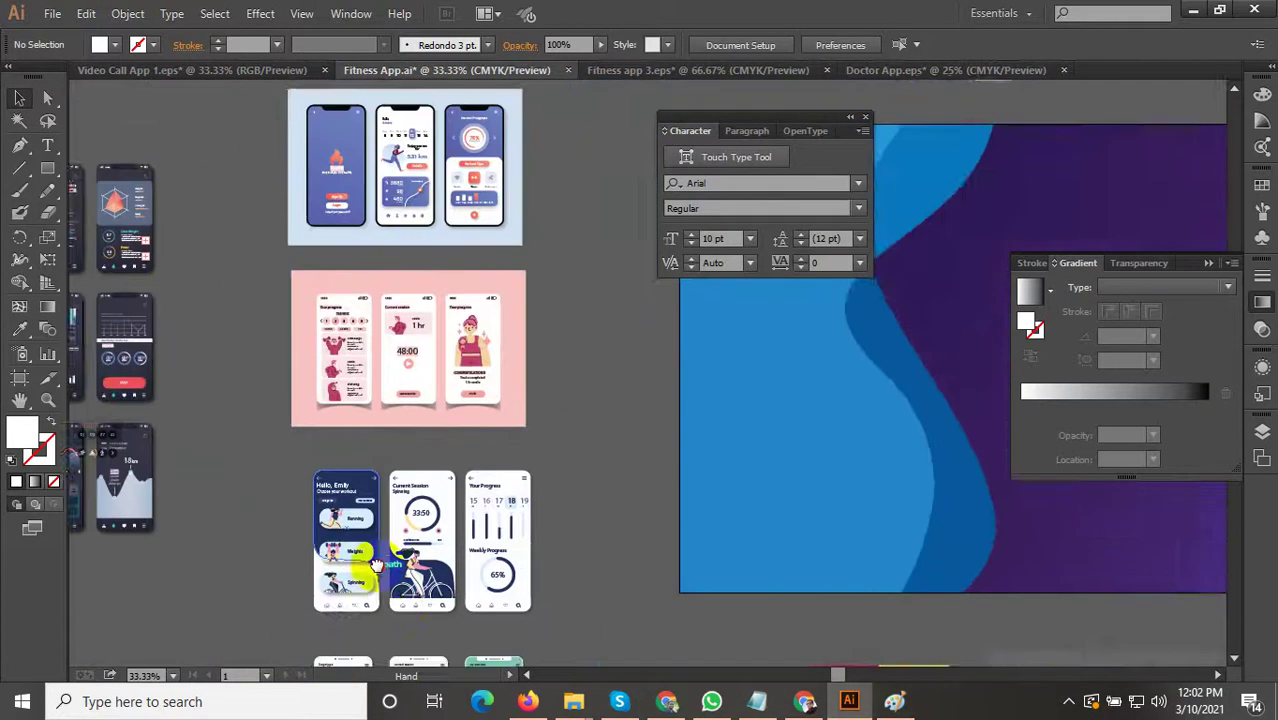
mouse_move(277, 405)
mouse_down()
mouse_move(401, 496)
mouse_move(303, 538)
mouse_up()
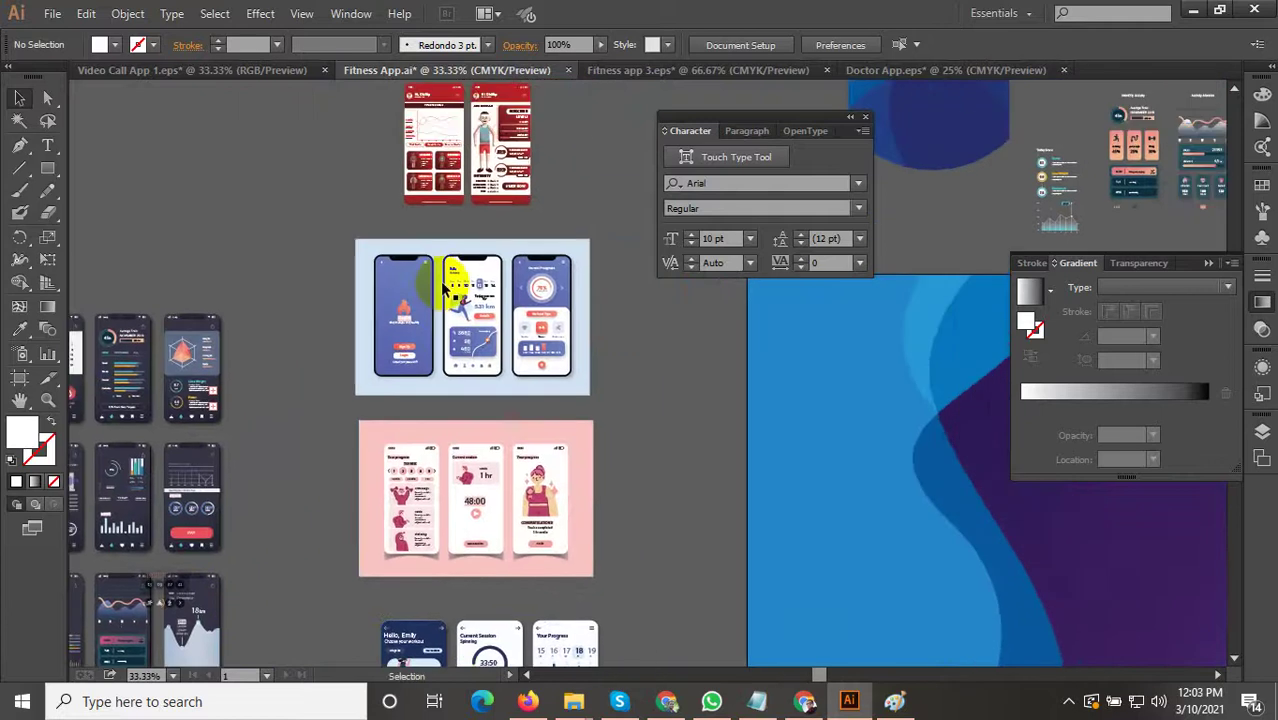
drag(624, 452, 394, 279)
drag(308, 499, 484, 336)
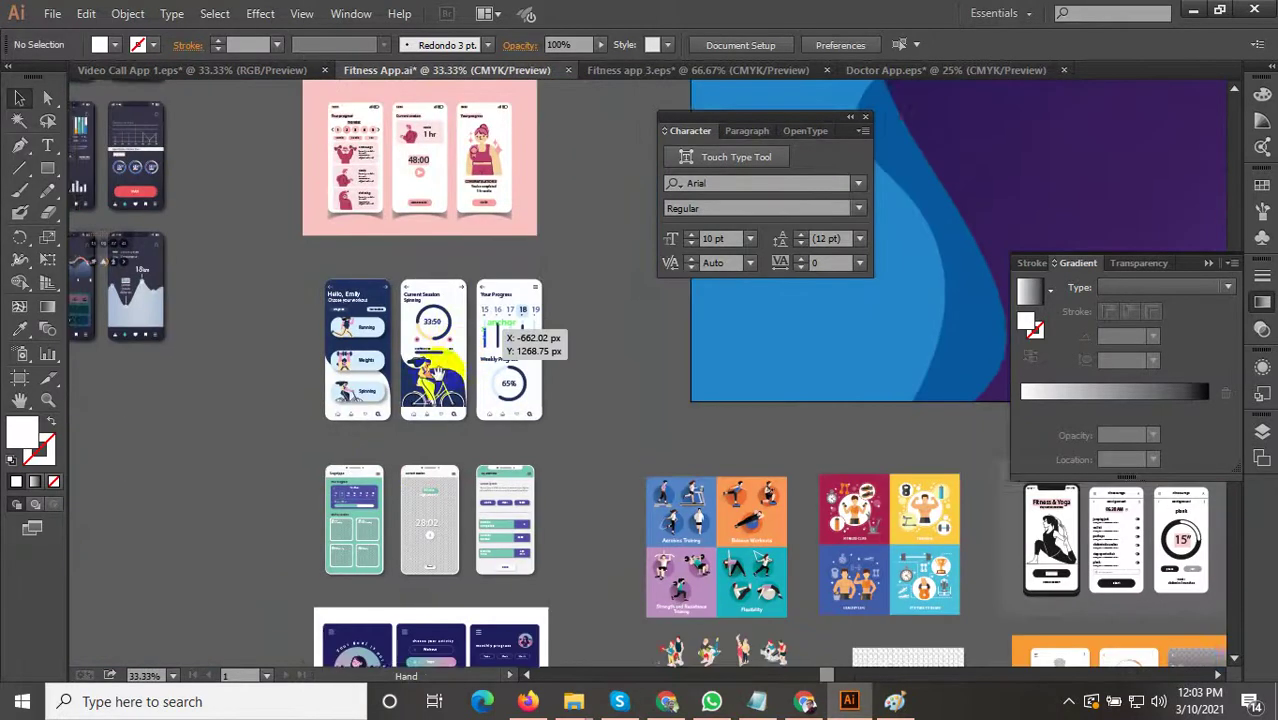
mouse_move(417, 461)
mouse_down()
mouse_move(242, 349)
mouse_move(419, 416)
mouse_move(398, 408)
mouse_up()
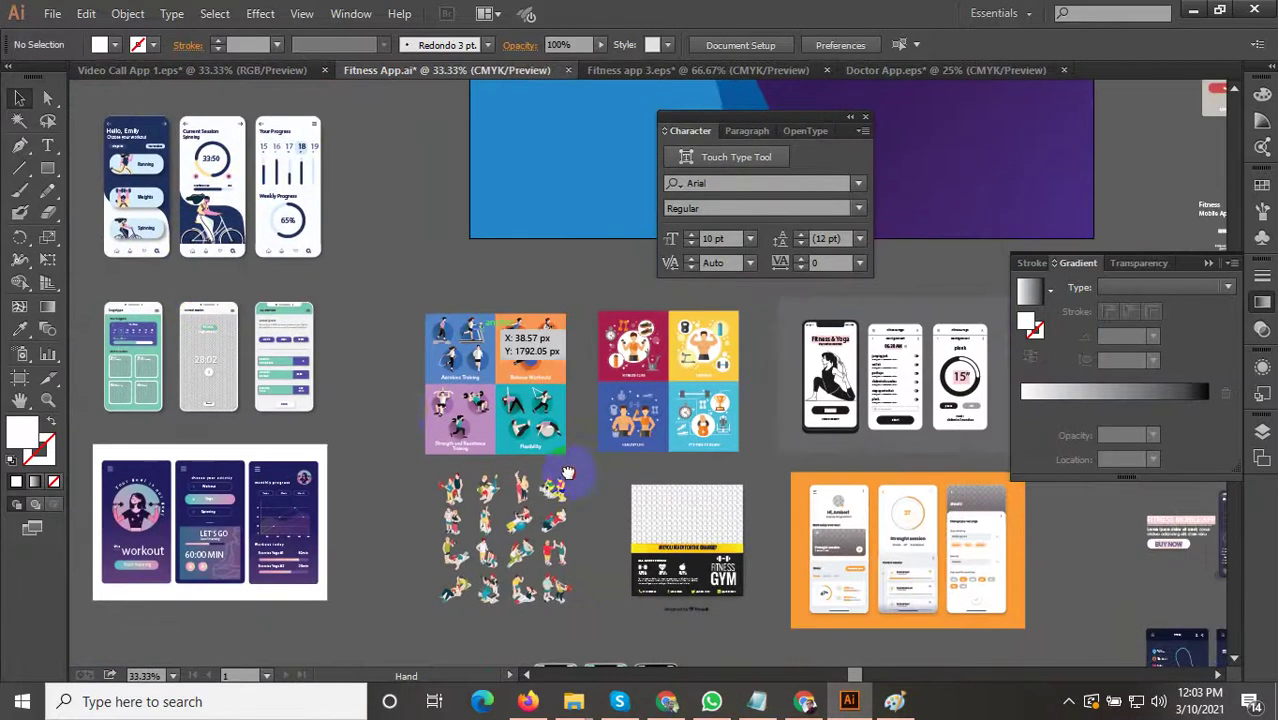
drag(568, 473, 280, 466)
drag(769, 492, 434, 489)
drag(772, 589, 423, 473)
drag(172, 602, 644, 527)
drag(428, 604, 625, 480)
drag(173, 328, 697, 556)
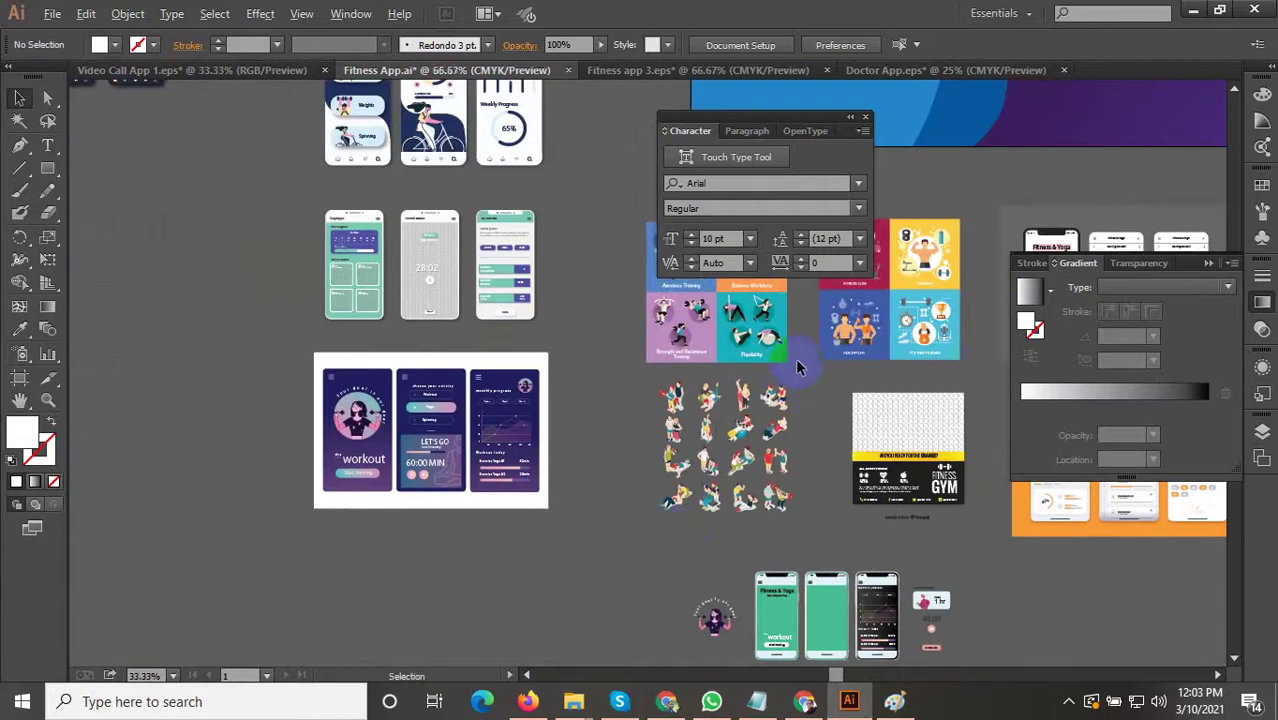
Examine the exercise illustrations up close, including the Aerobics Training, Balance Workouts and strength training figures.
scroll(787, 358, up, 3)
scroll(785, 360, up, 2)
drag(448, 431, 387, 599)
drag(405, 393, 499, 587)
scroll(528, 505, down, 1)
mouse_move(522, 410)
mouse_down()
mouse_move(488, 576)
mouse_move(254, 599)
mouse_up()
drag(529, 554, 490, 550)
drag(700, 540, 493, 498)
drag(836, 545, 716, 542)
drag(468, 536, 911, 531)
drag(444, 555, 880, 445)
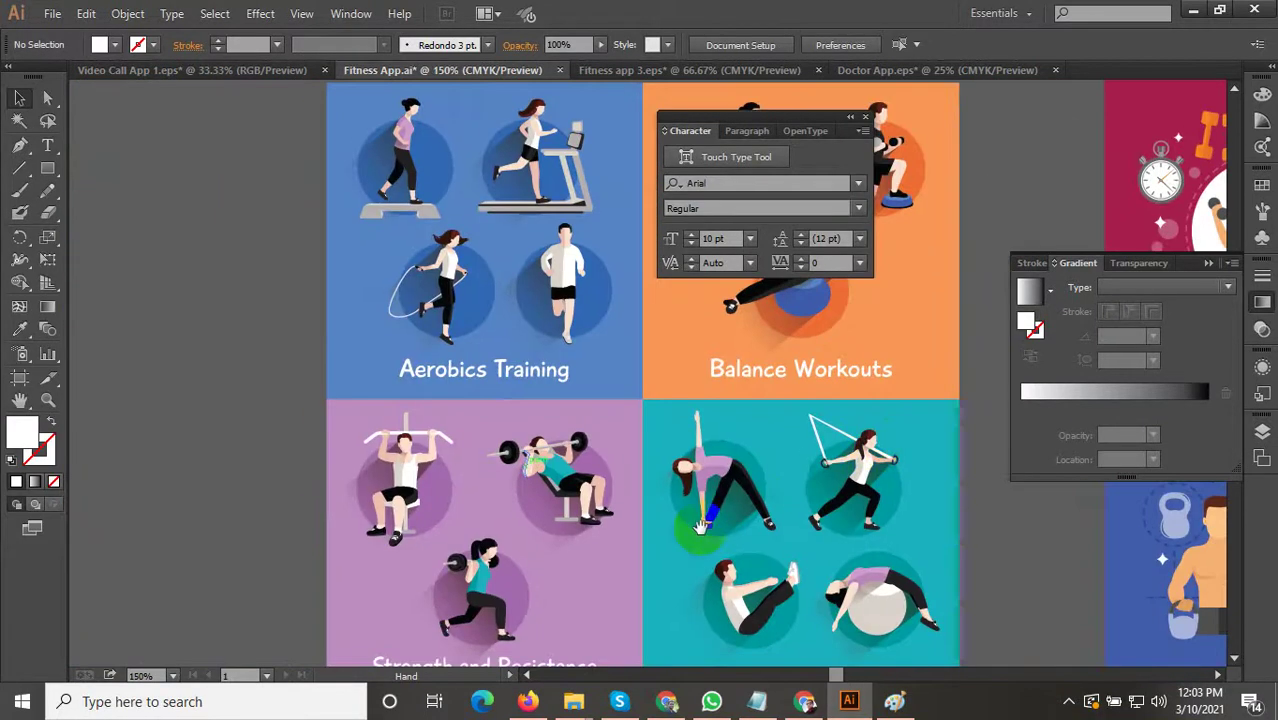
mouse_move(690, 529)
mouse_down()
mouse_move(586, 421)
mouse_move(522, 436)
mouse_up()
drag(524, 354, 457, 498)
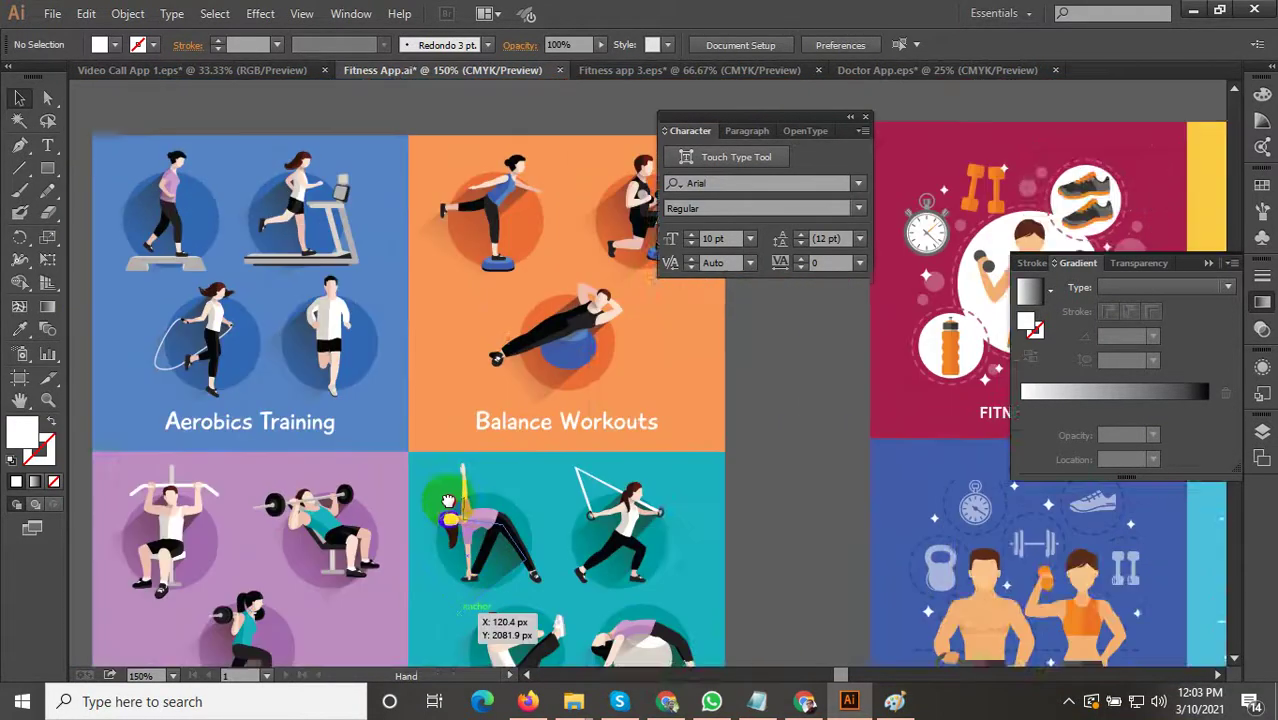
drag(485, 326, 461, 430)
drag(518, 501, 499, 428)
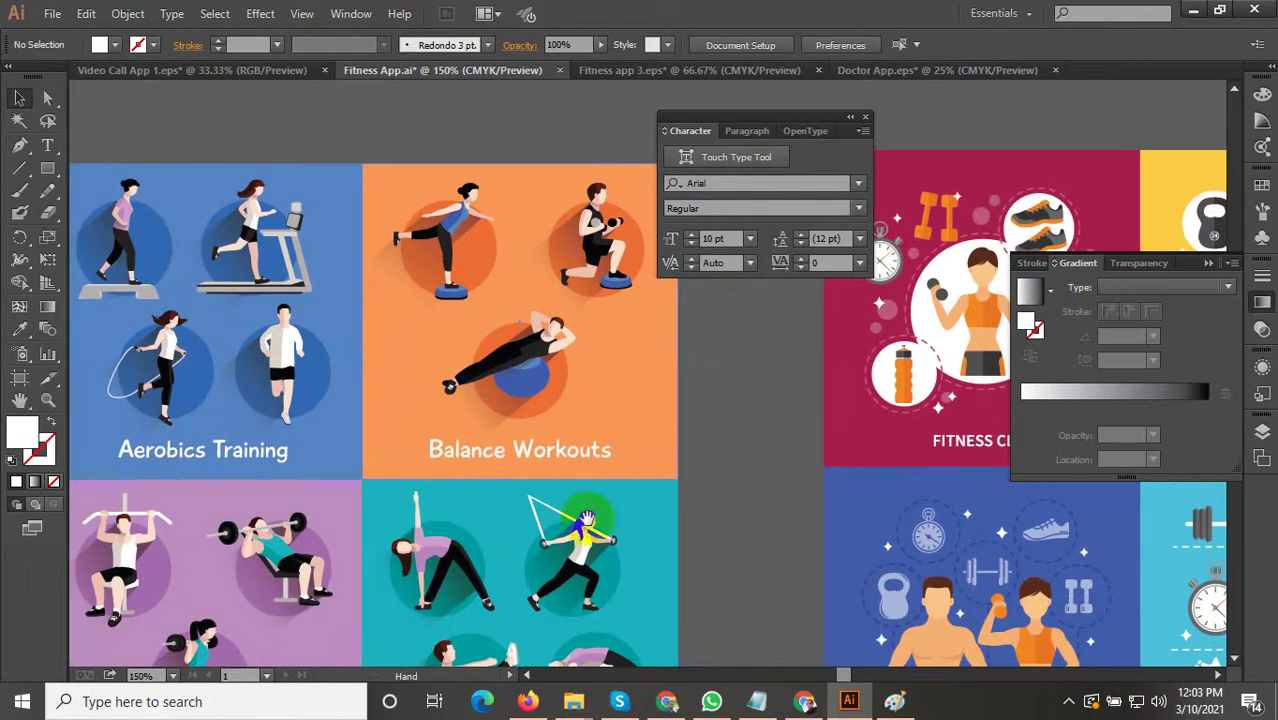
drag(548, 514, 637, 467)
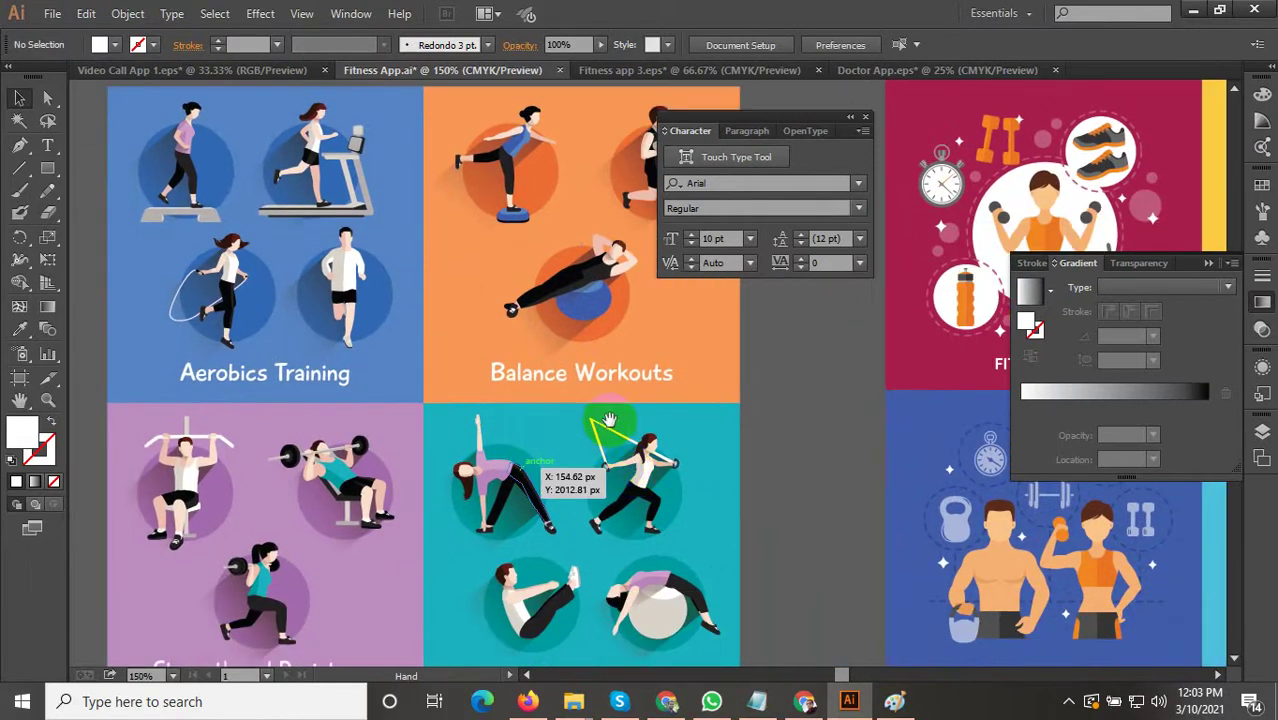
Isolate the Aerobics Training group and inspect its treadmill runner up close.
click(330, 170)
click(328, 170)
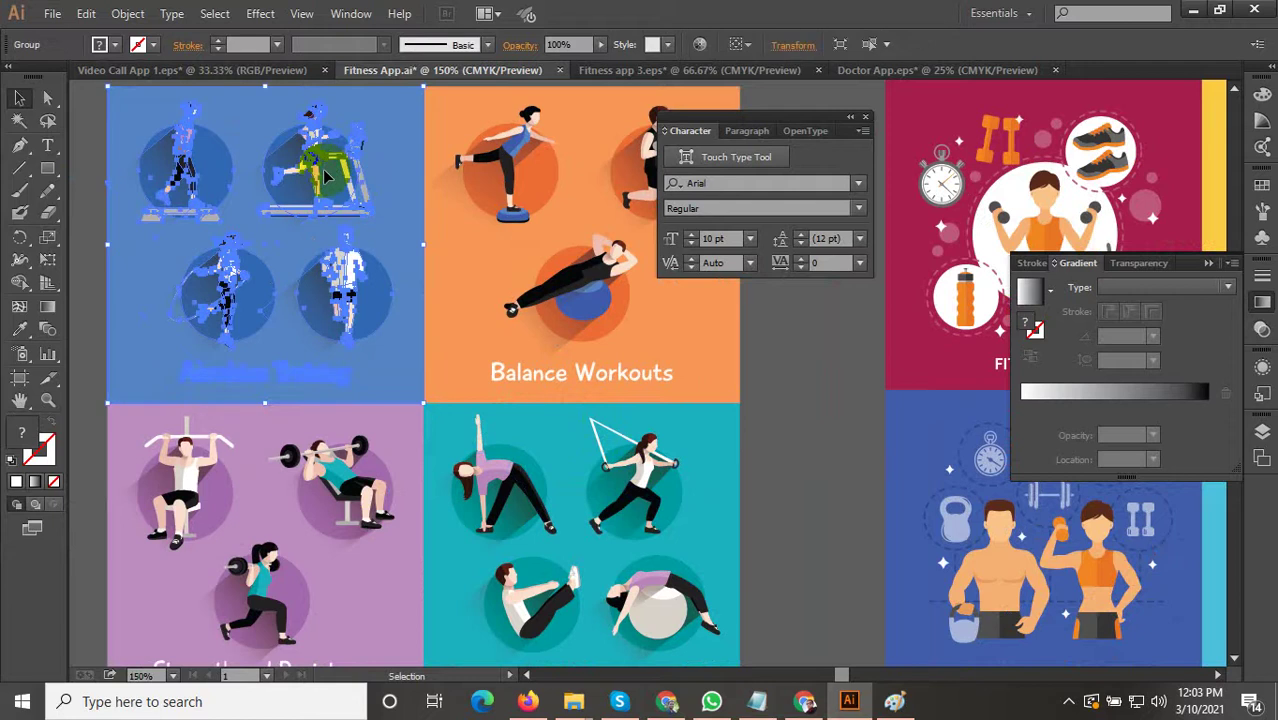
double_click(324, 176)
click(322, 172)
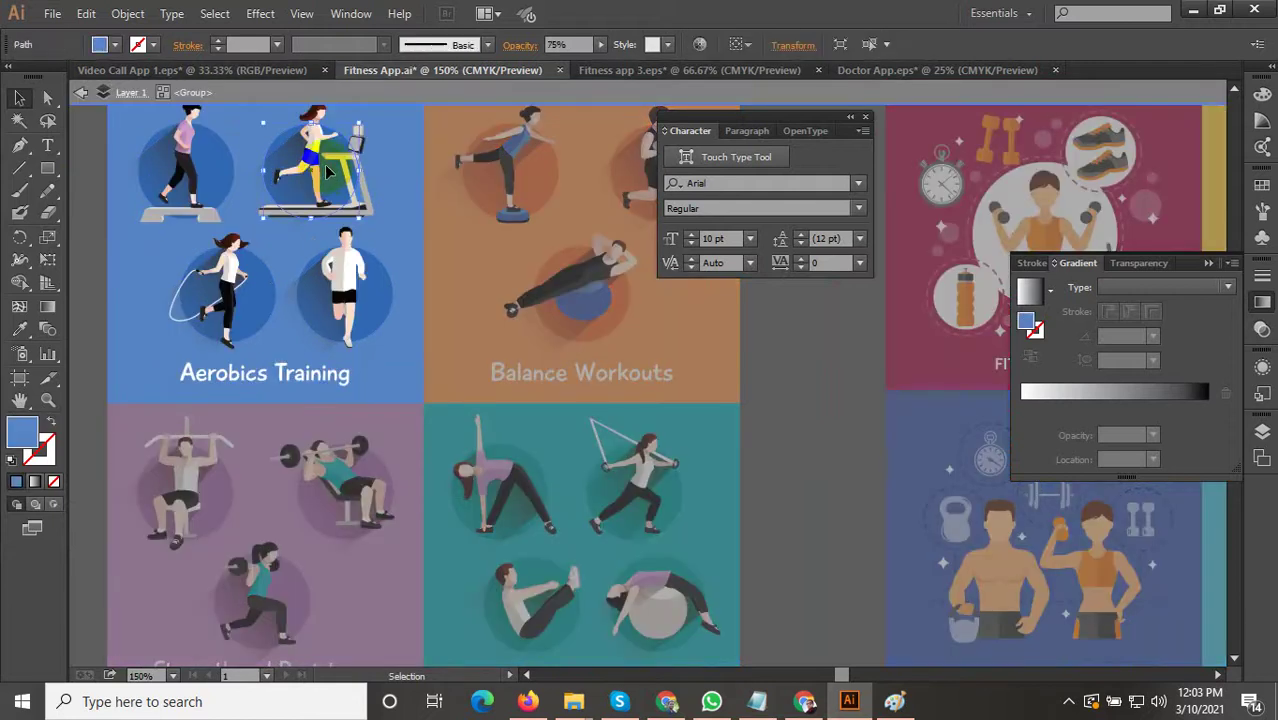
click(313, 160)
drag(313, 160, 432, 313)
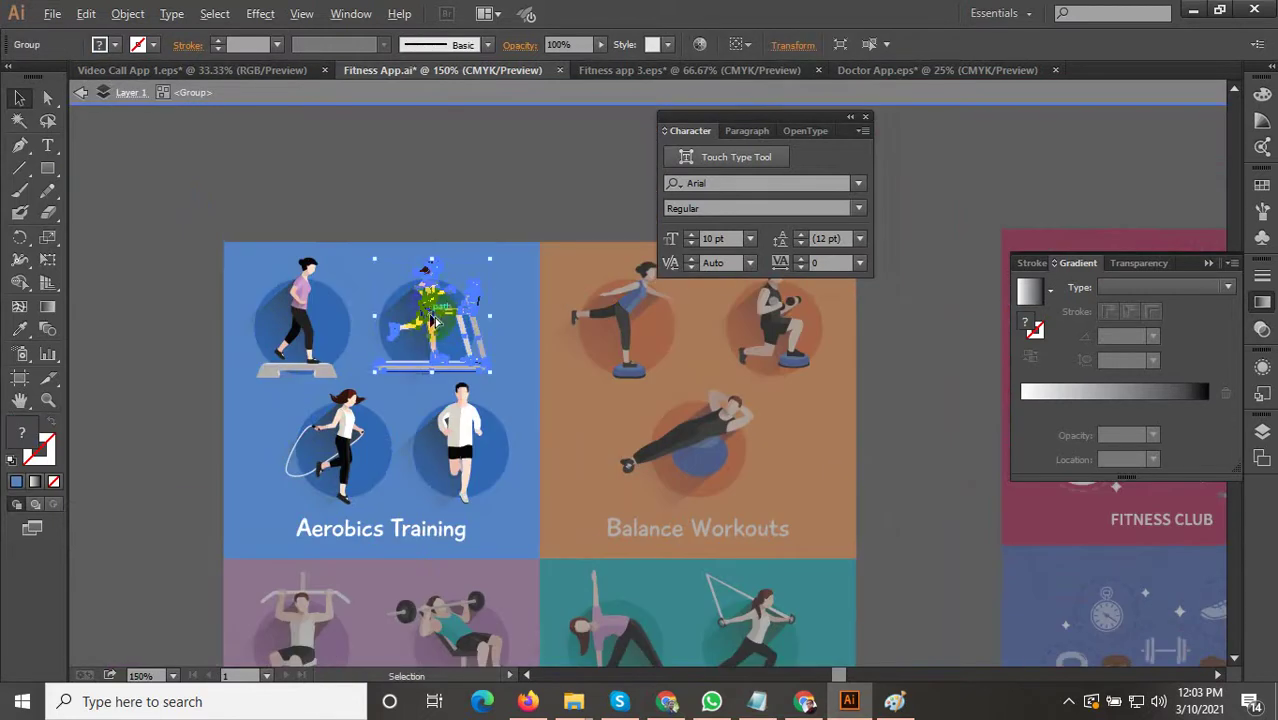
scroll(432, 320, up, 3)
key(Escape)
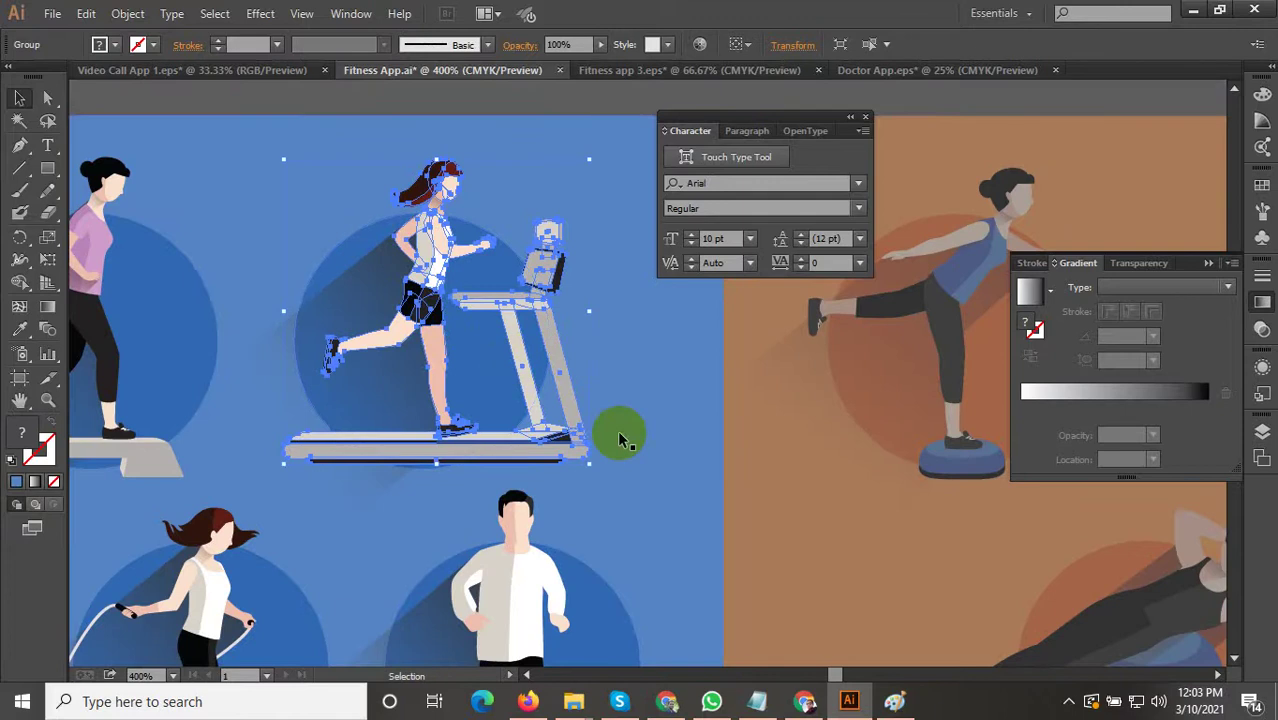
Return to the dumbbell woman under the curved slogan and isolate her clip group.
scroll(605, 436, down, 7)
drag(604, 442, 581, 192)
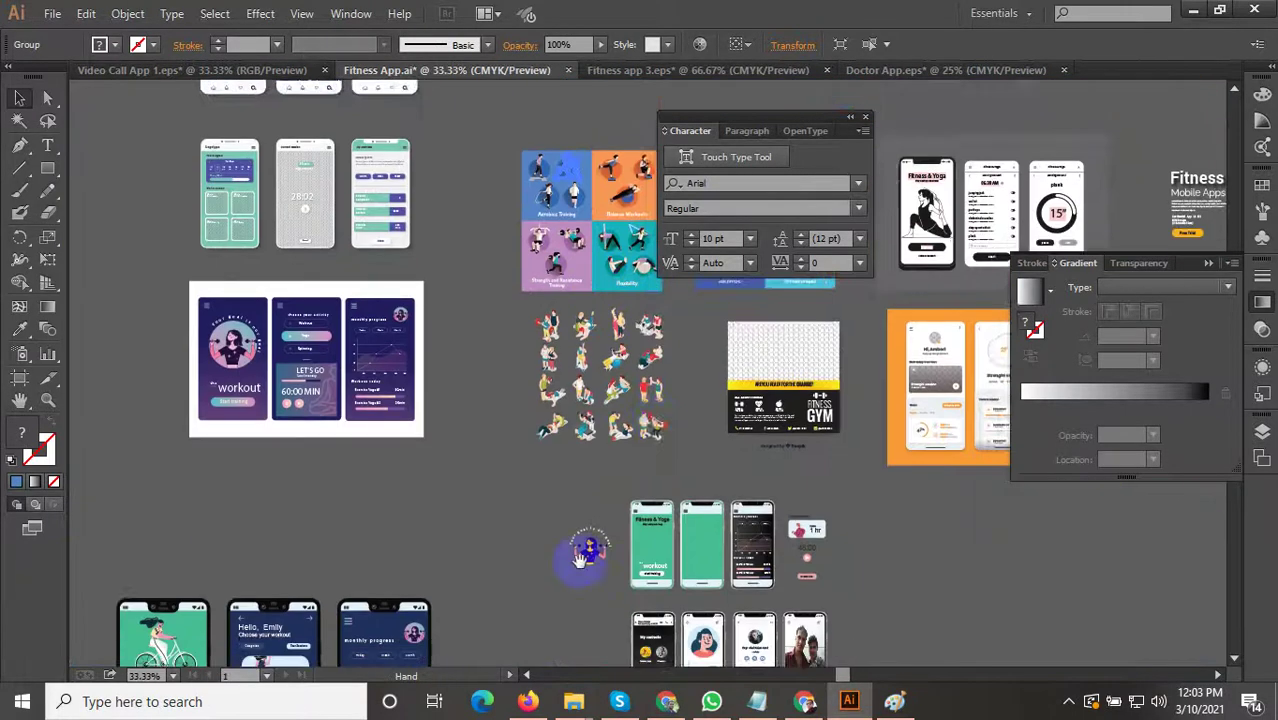
drag(578, 560, 667, 372)
scroll(668, 410, up, 7)
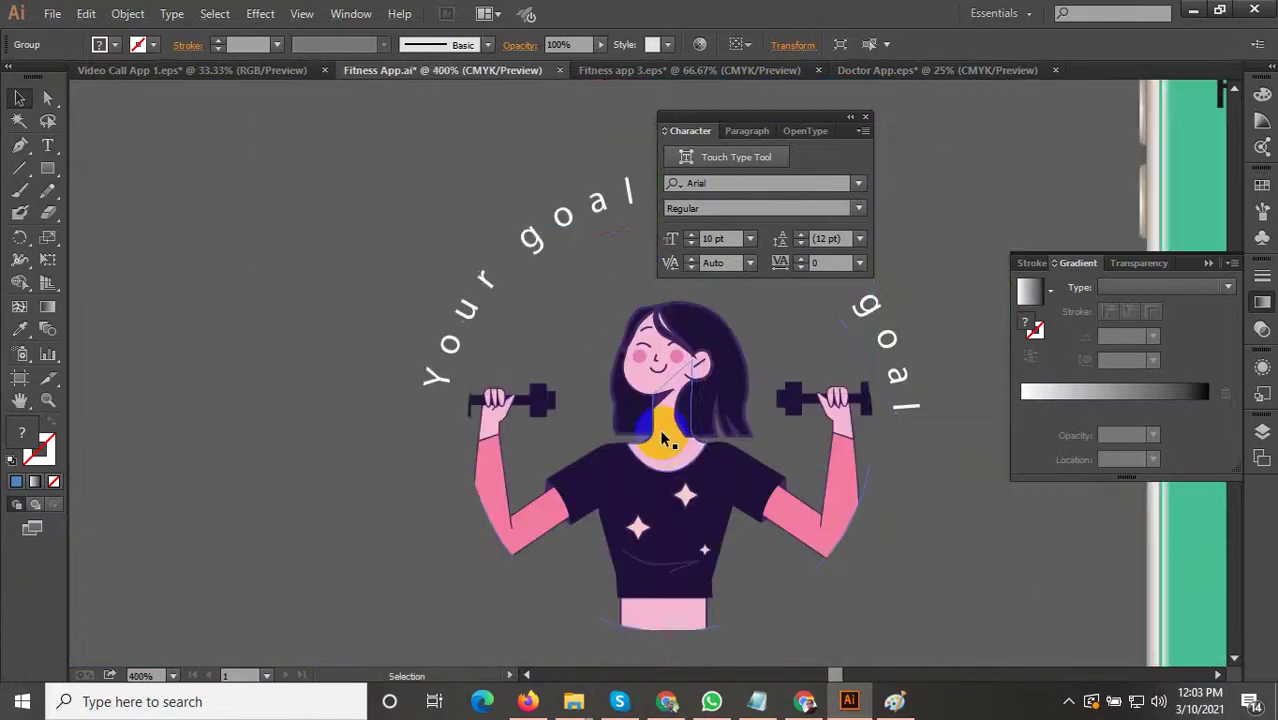
click(660, 430)
double_click(661, 432)
click(667, 435)
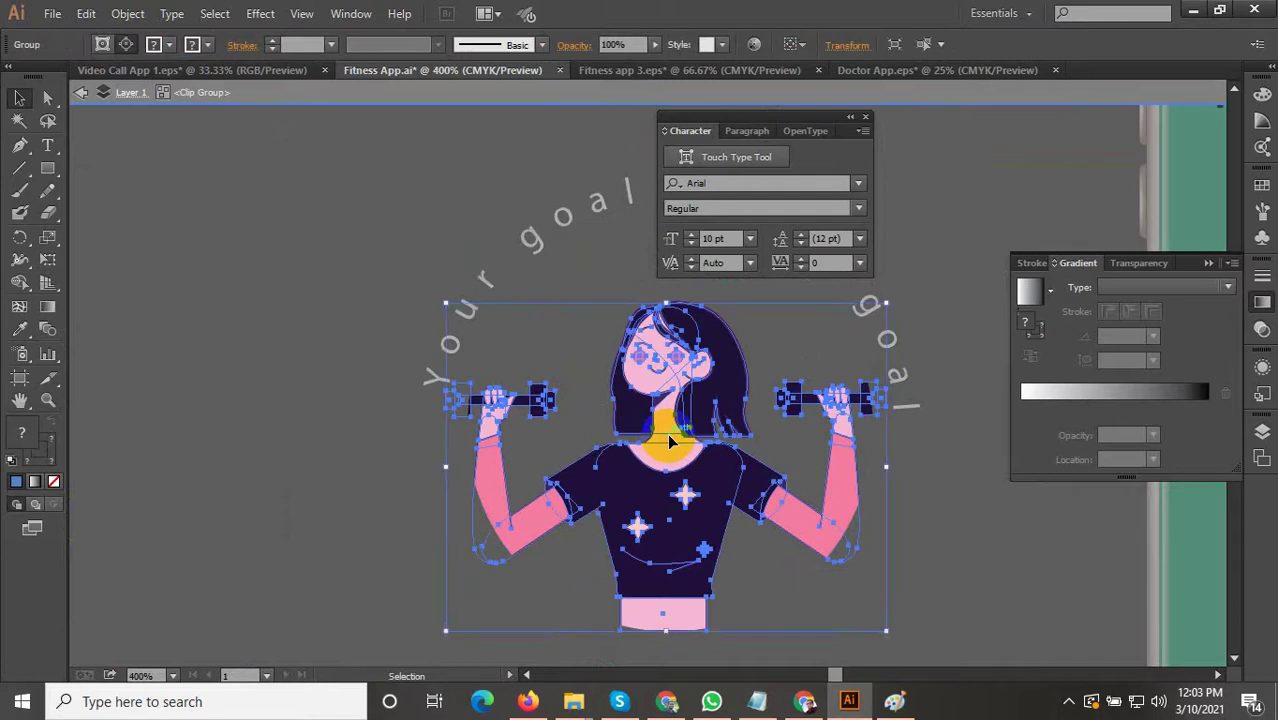
drag(714, 441, 485, 464)
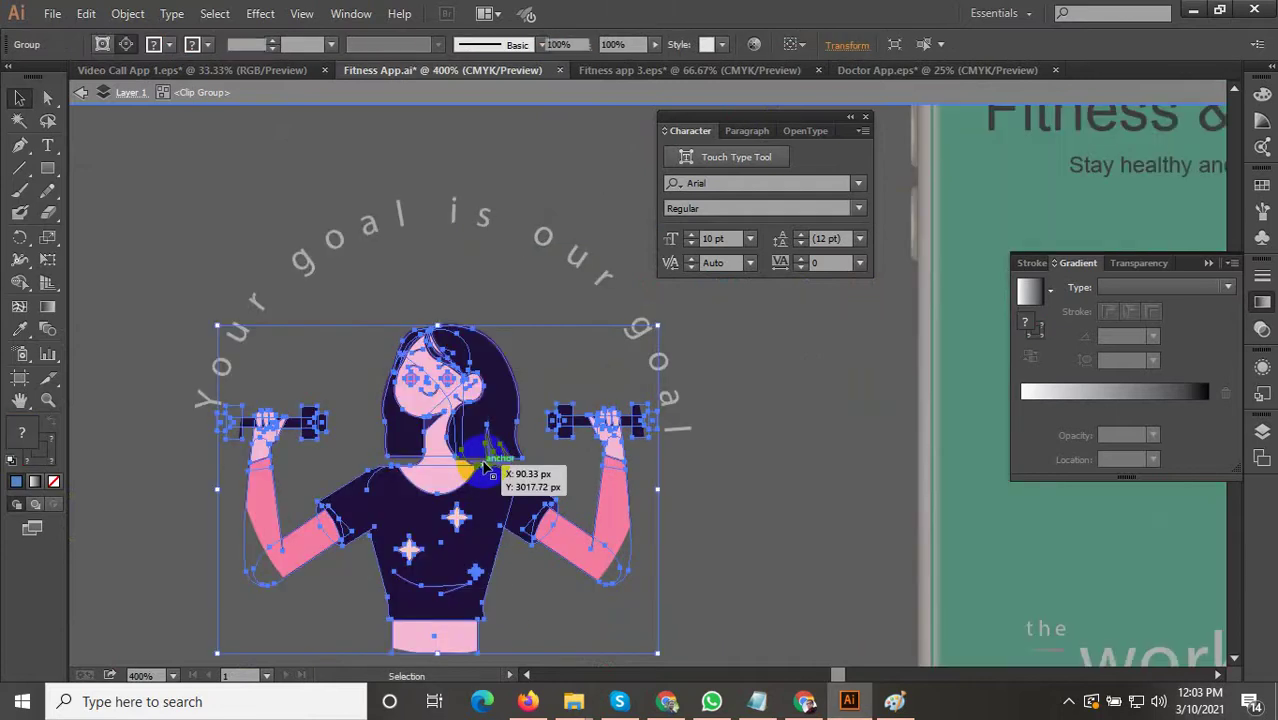
Try to delete the whole dumbbell woman group, leaving only its circular clipping path.
key(Delete)
drag(705, 499, 517, 588)
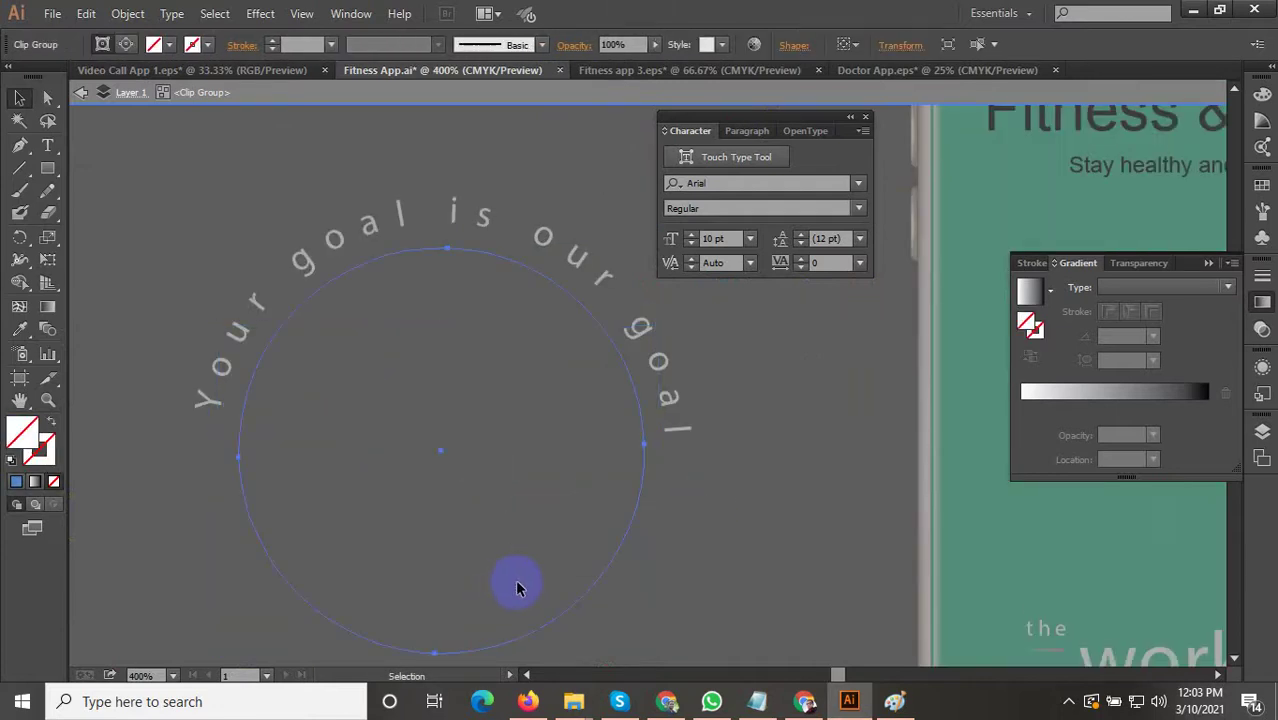
click(429, 441)
key(ctrl+z)
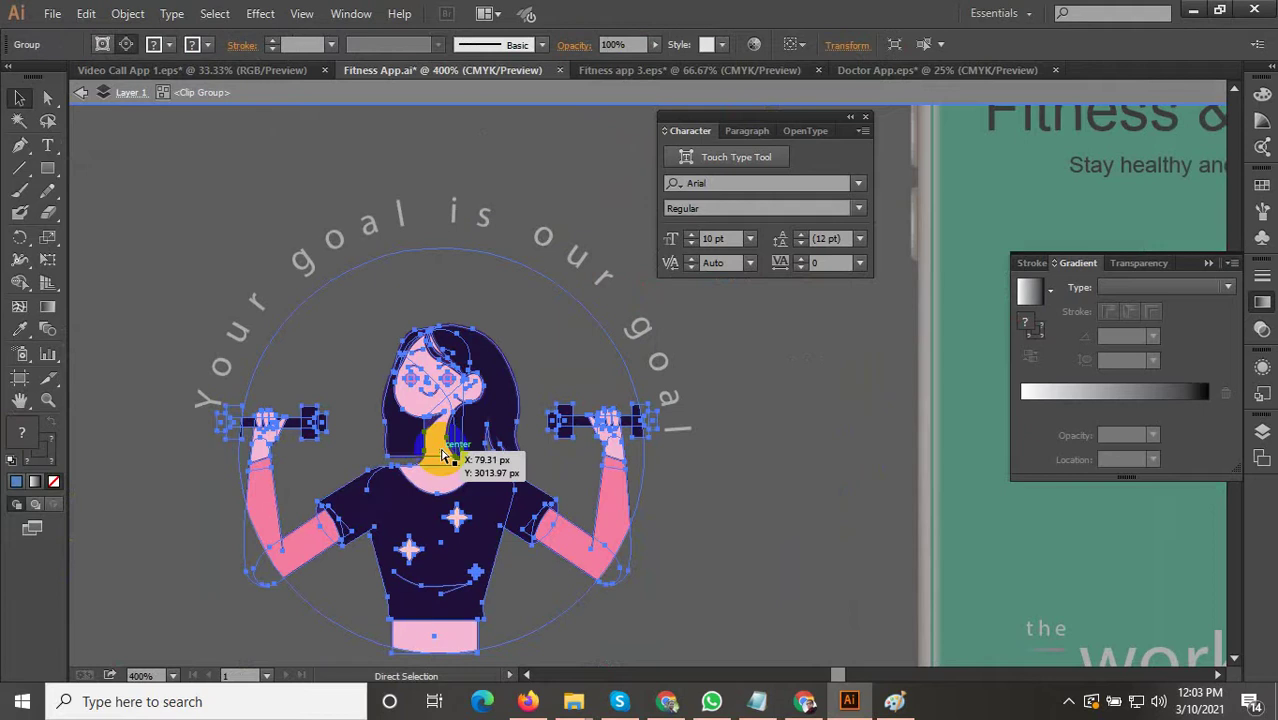
Isolate the group nested in the woman's clip group and delete all parts of the dumbbell woman.
double_click(445, 457)
double_click(456, 486)
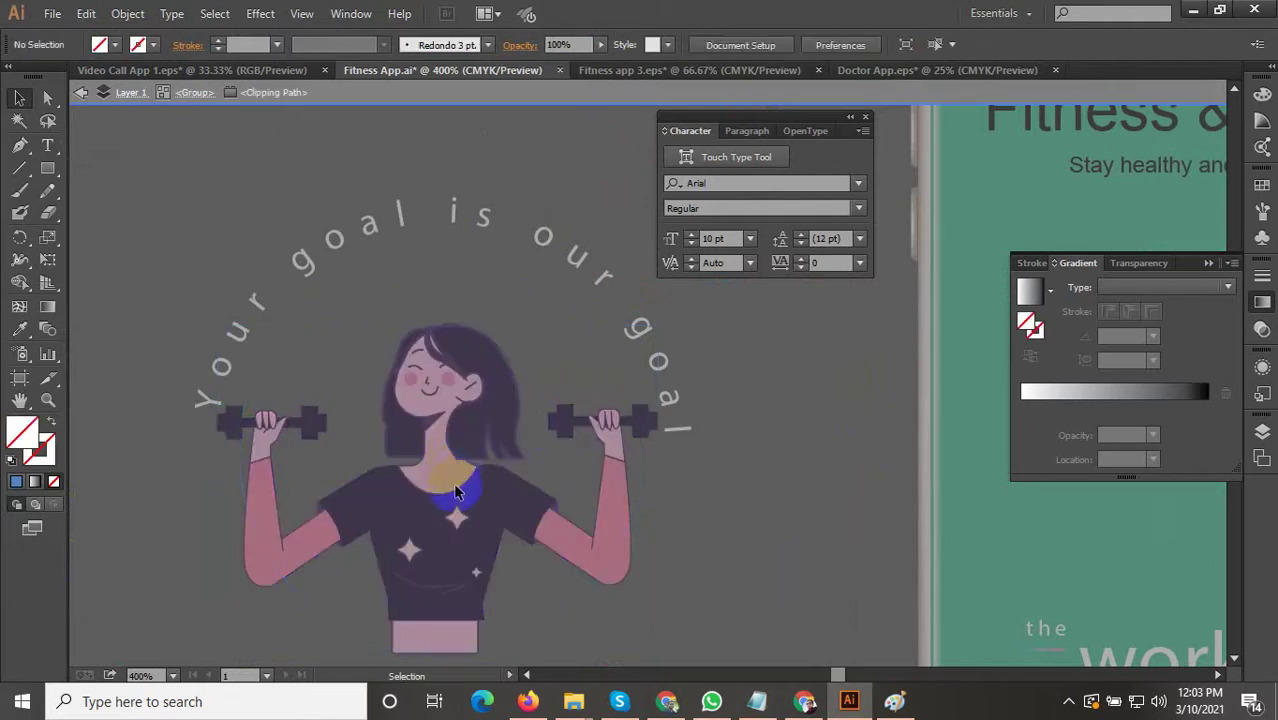
double_click(474, 494)
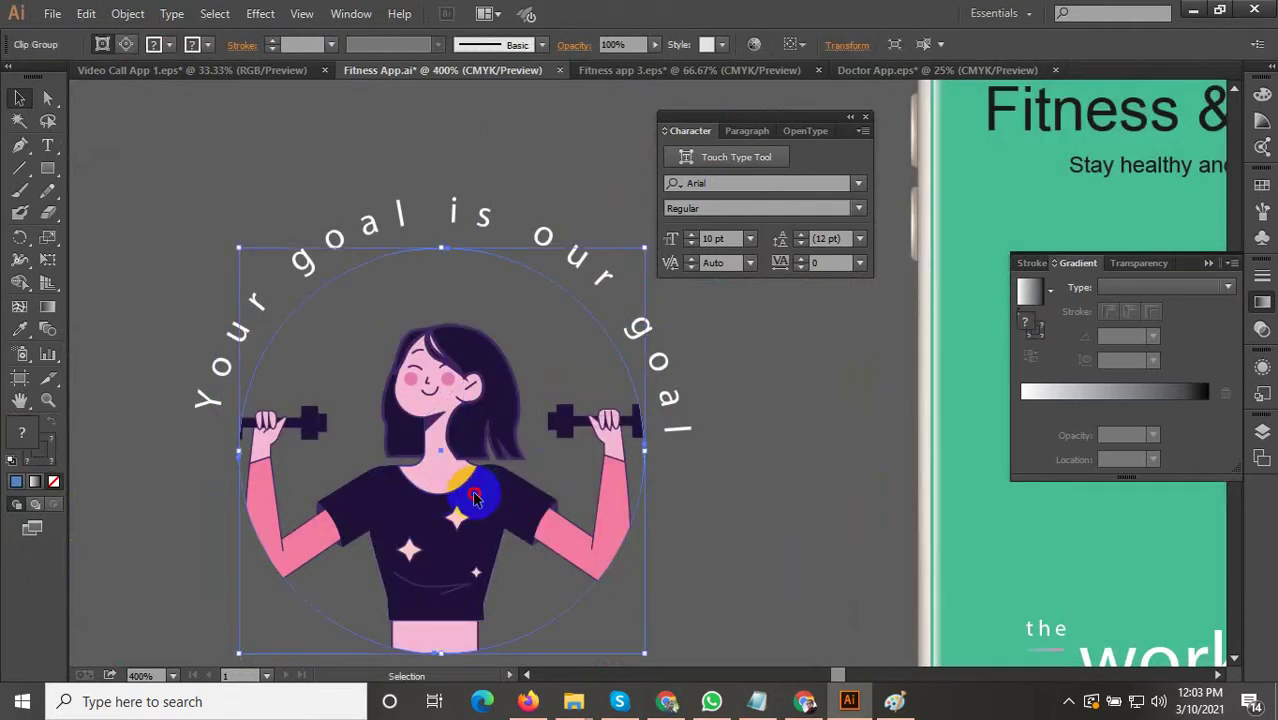
double_click(475, 498)
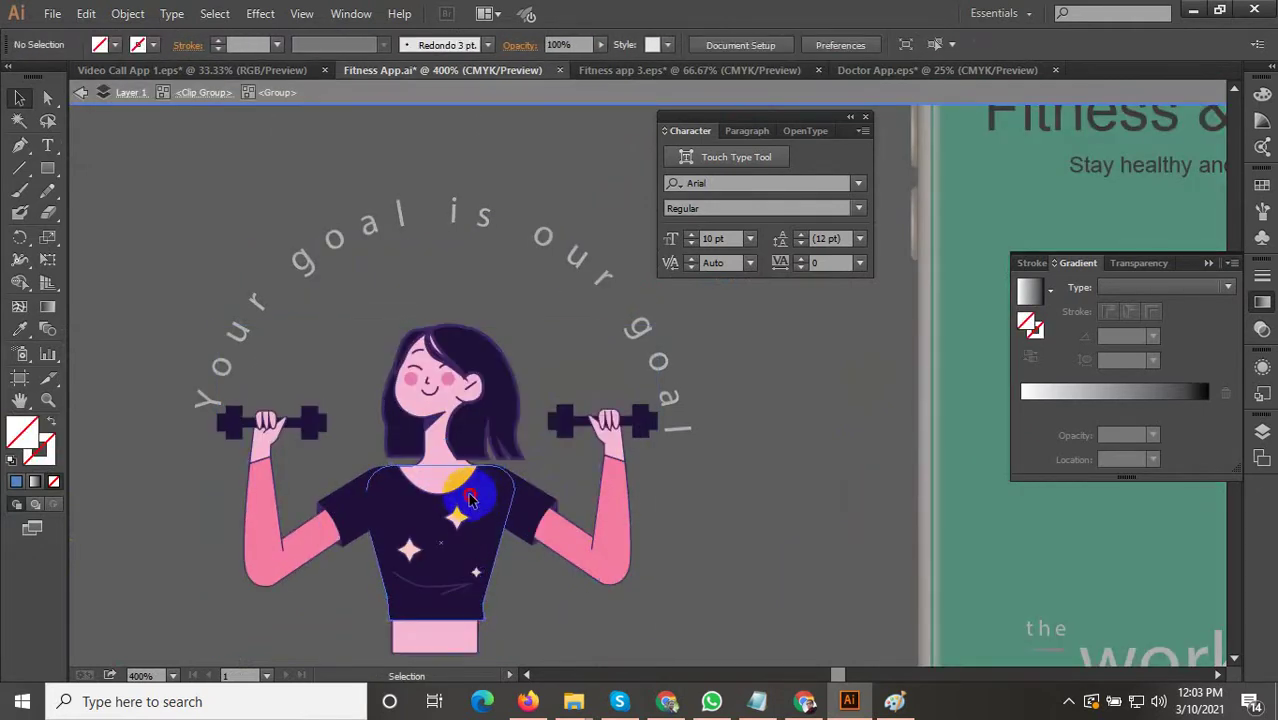
click(472, 497)
drag(559, 470, 662, 345)
drag(820, 606, 259, 188)
drag(382, 274, 262, 375)
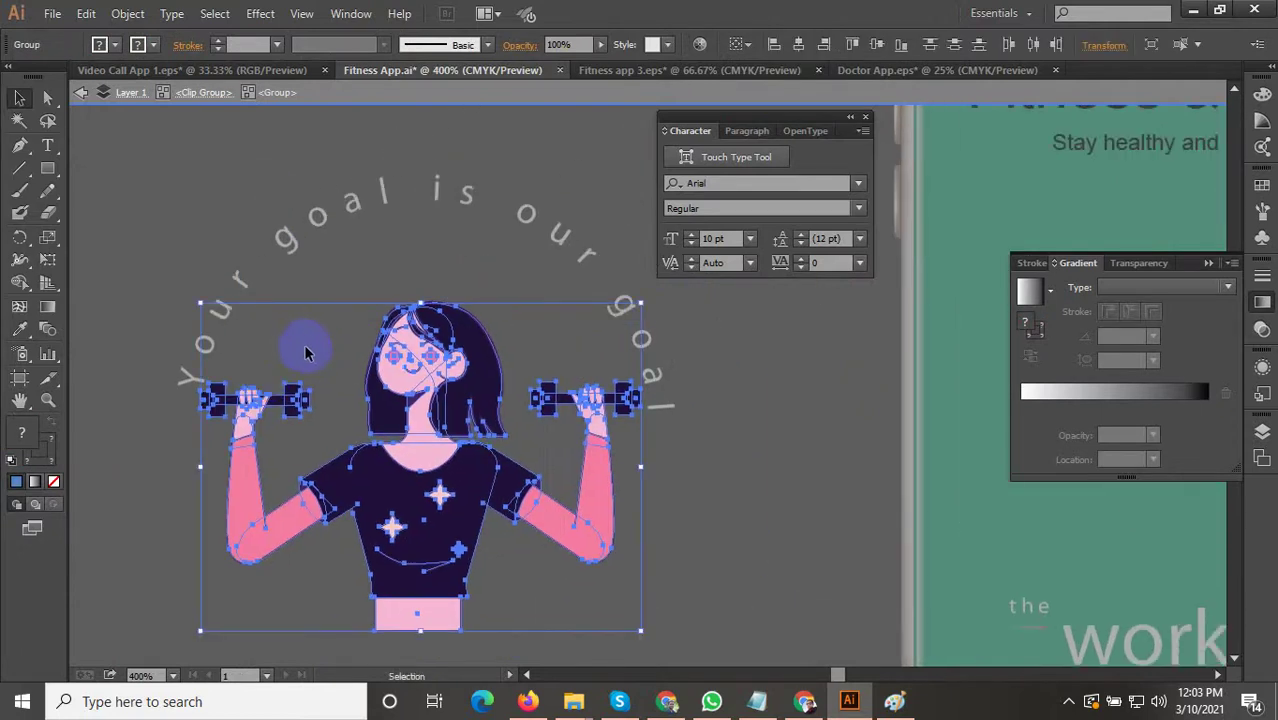
key(Delete)
Paste the treadmill runner inside the isolated group and move it beneath the curved slogan.
key(ctrl+v)
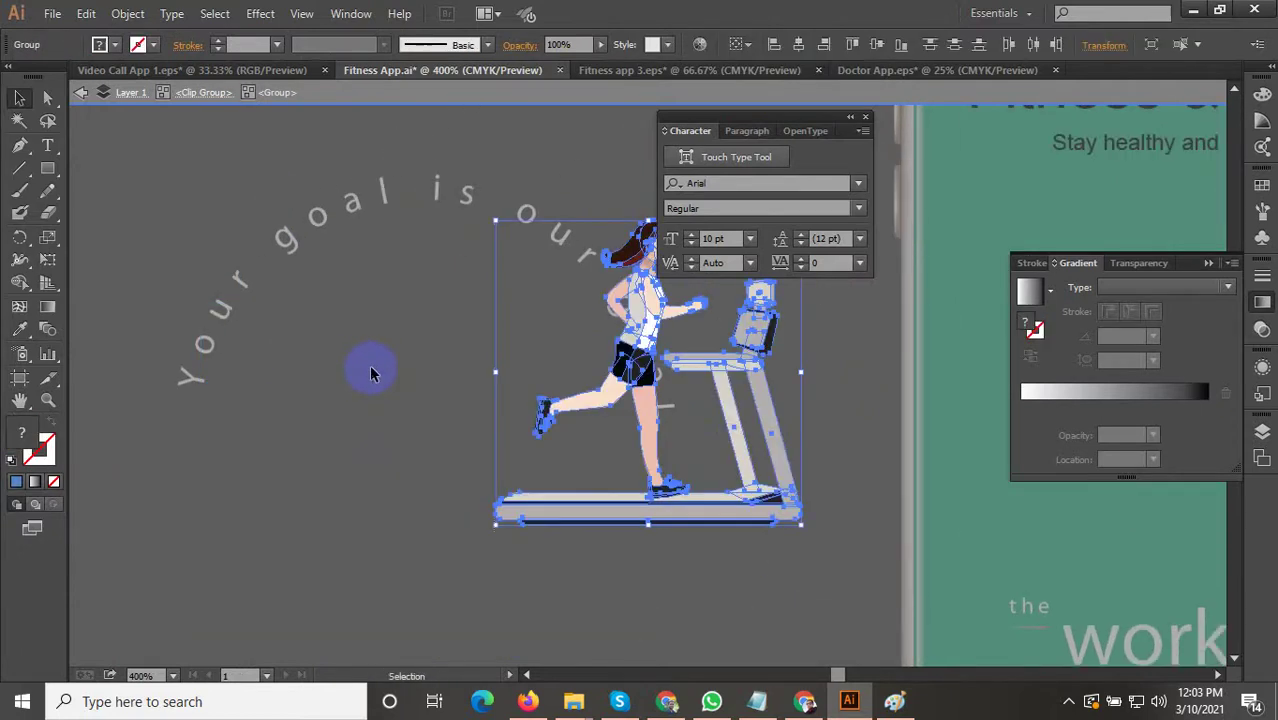
drag(459, 422, 580, 412)
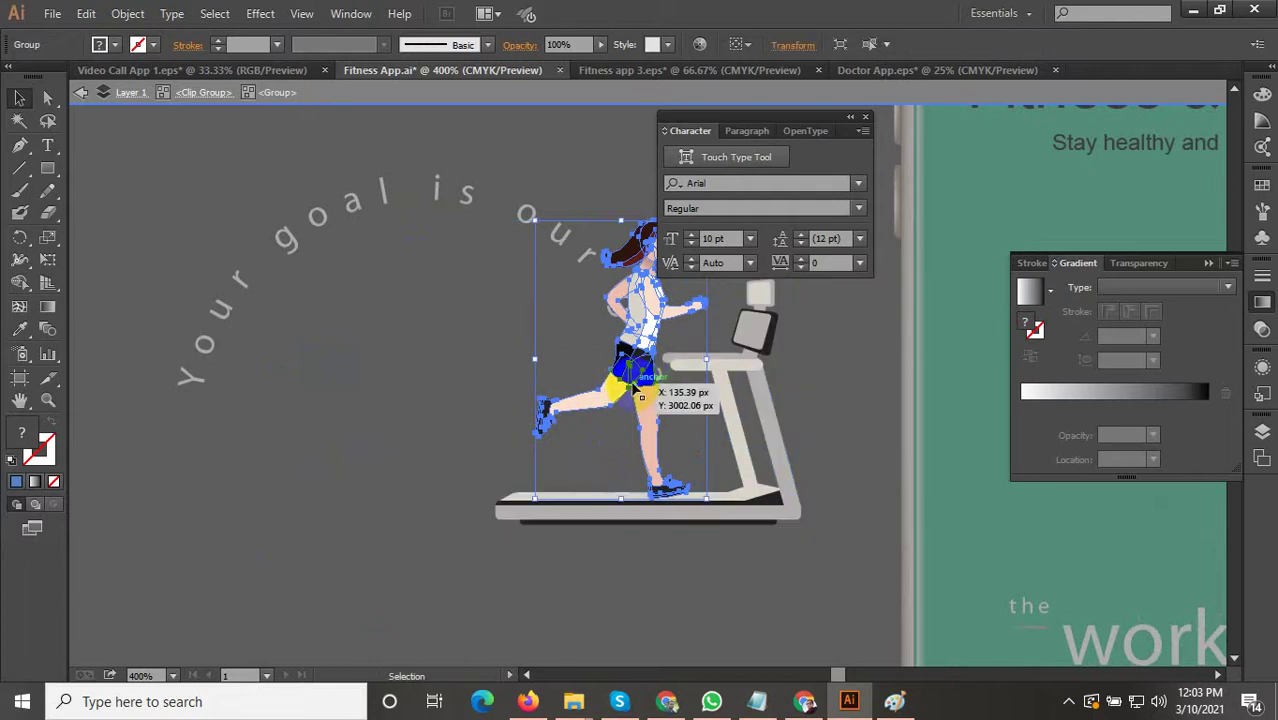
click(630, 512)
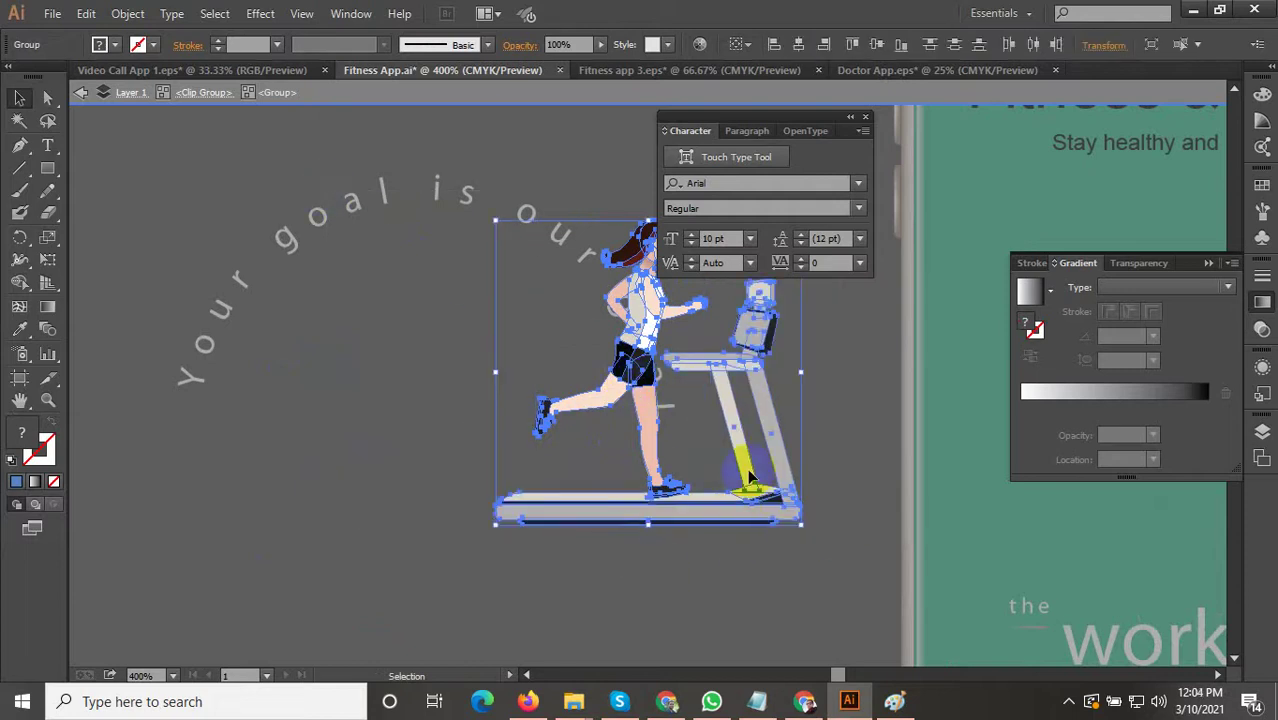
drag(769, 444, 516, 472)
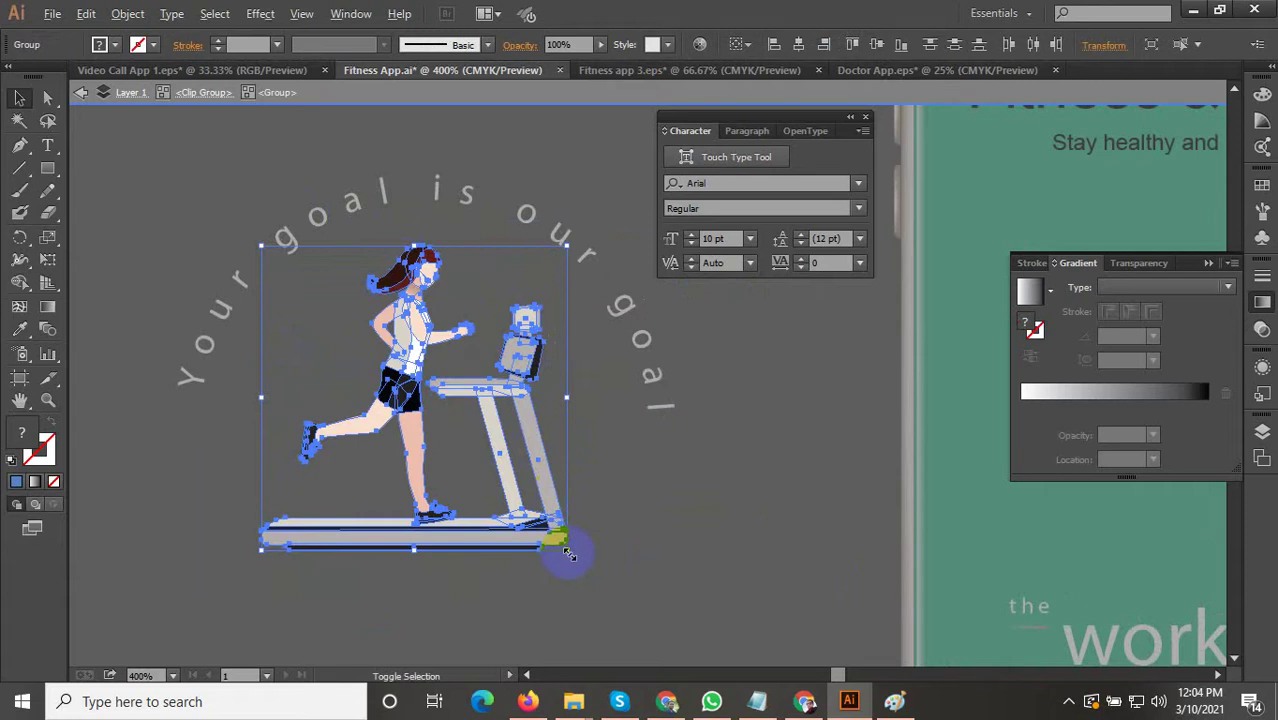
Enlarge the treadmill runner slightly, lower it beneath the slogan arc, and leave the isolated group.
drag(567, 551, 588, 569)
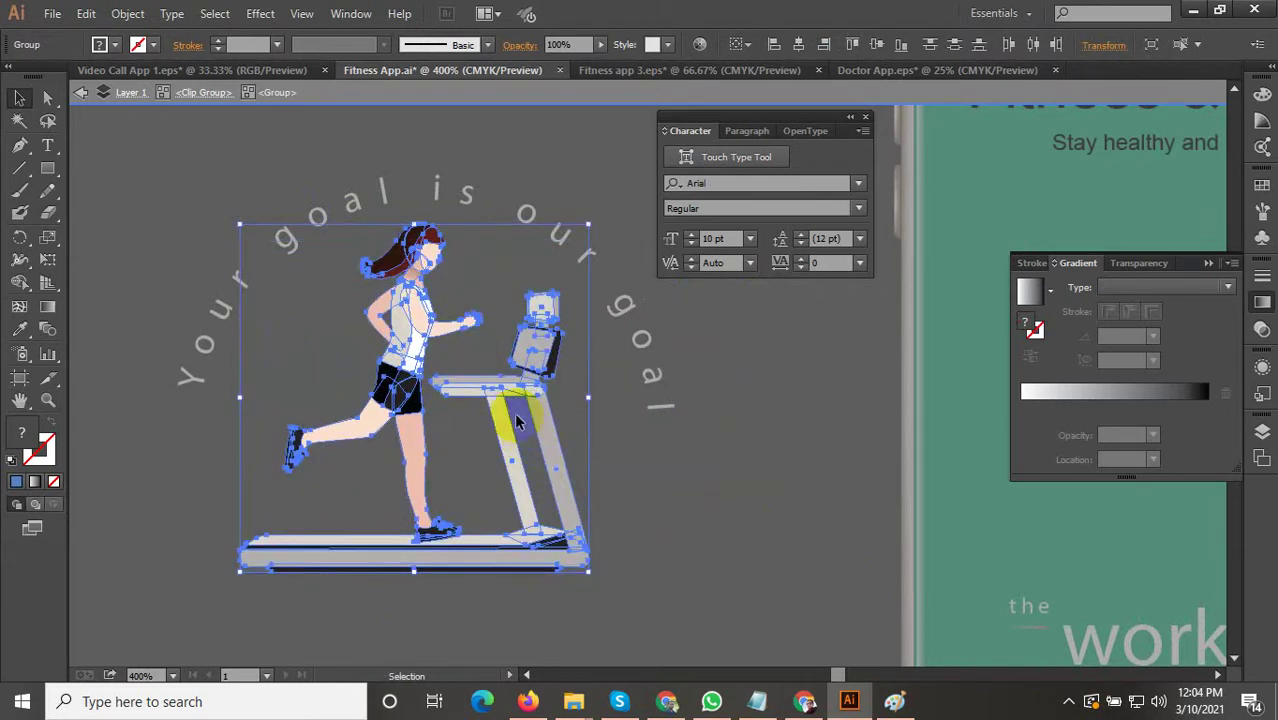
drag(497, 402, 502, 424)
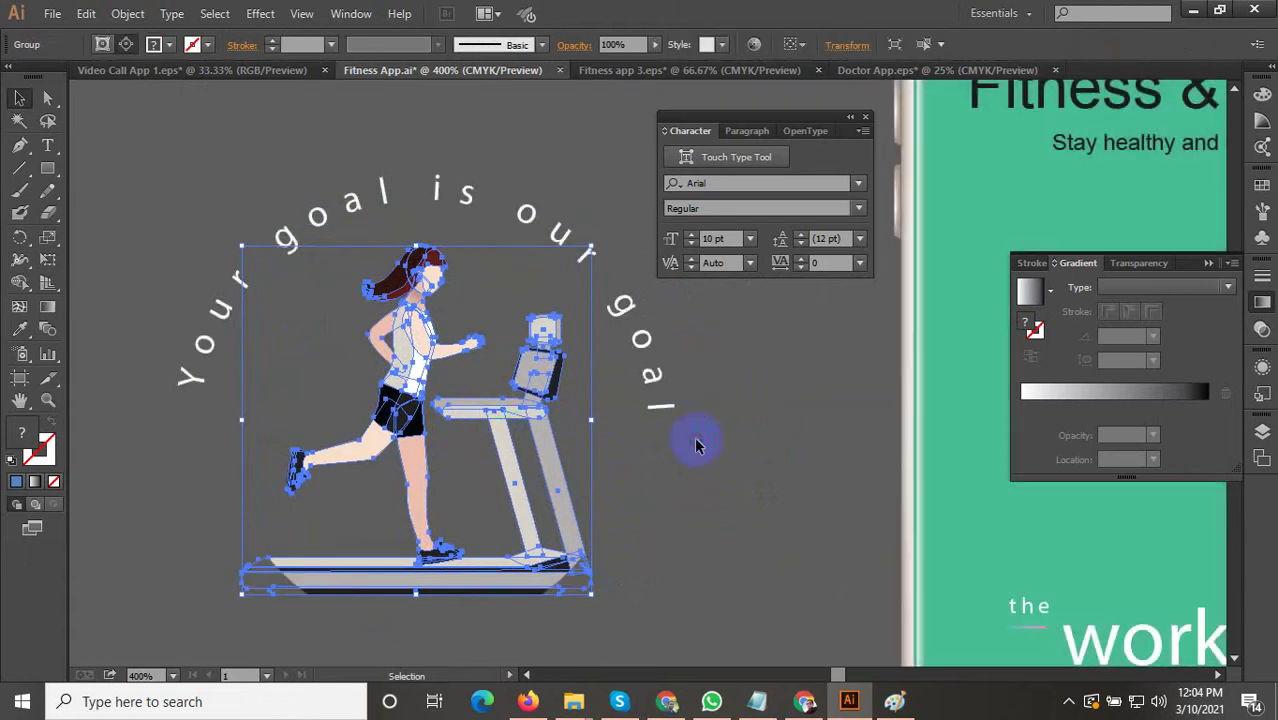
click(717, 491)
scroll(717, 495, down, 2)
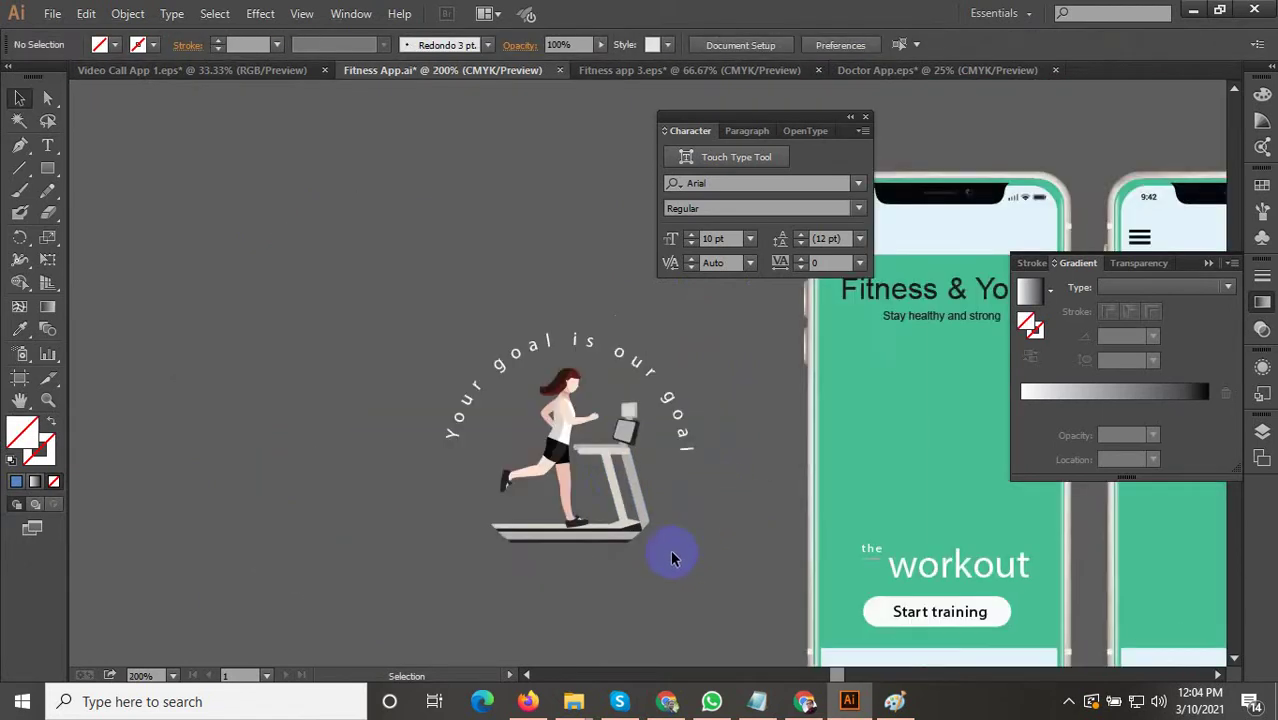
Try to edit the clipping circle around the treadmill runner inside its isolated clip group.
click(611, 463)
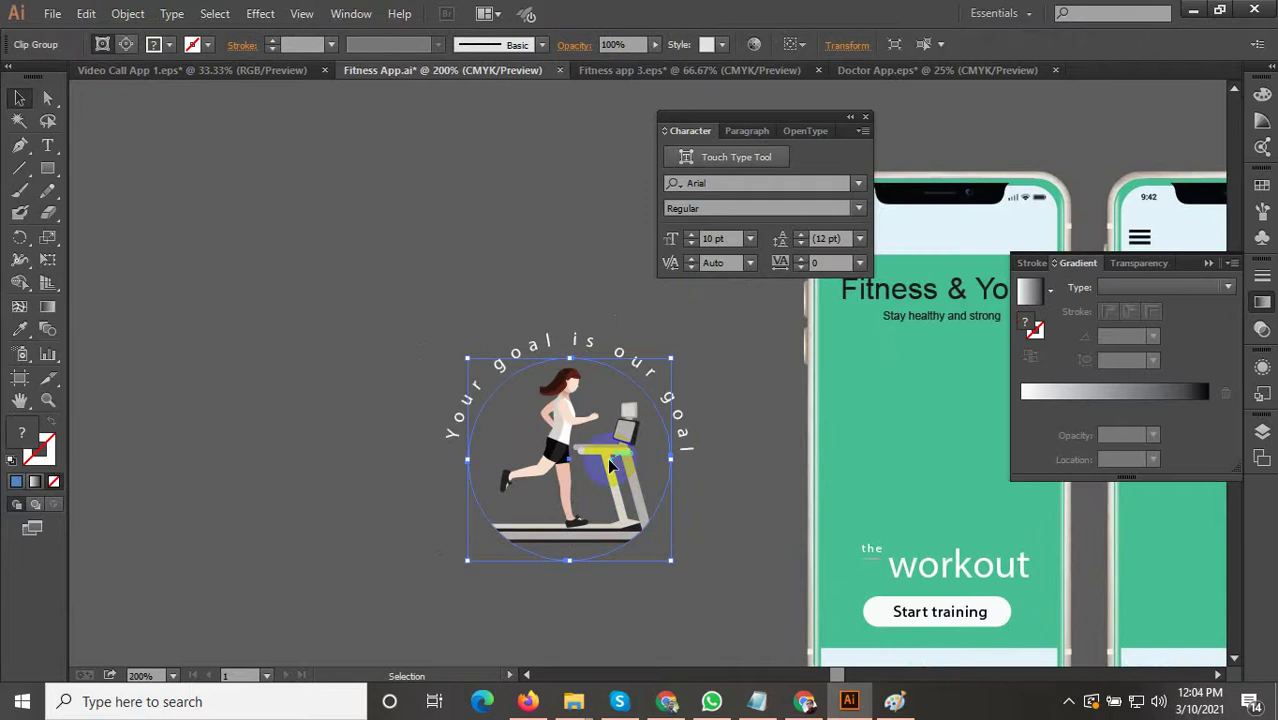
click(667, 560)
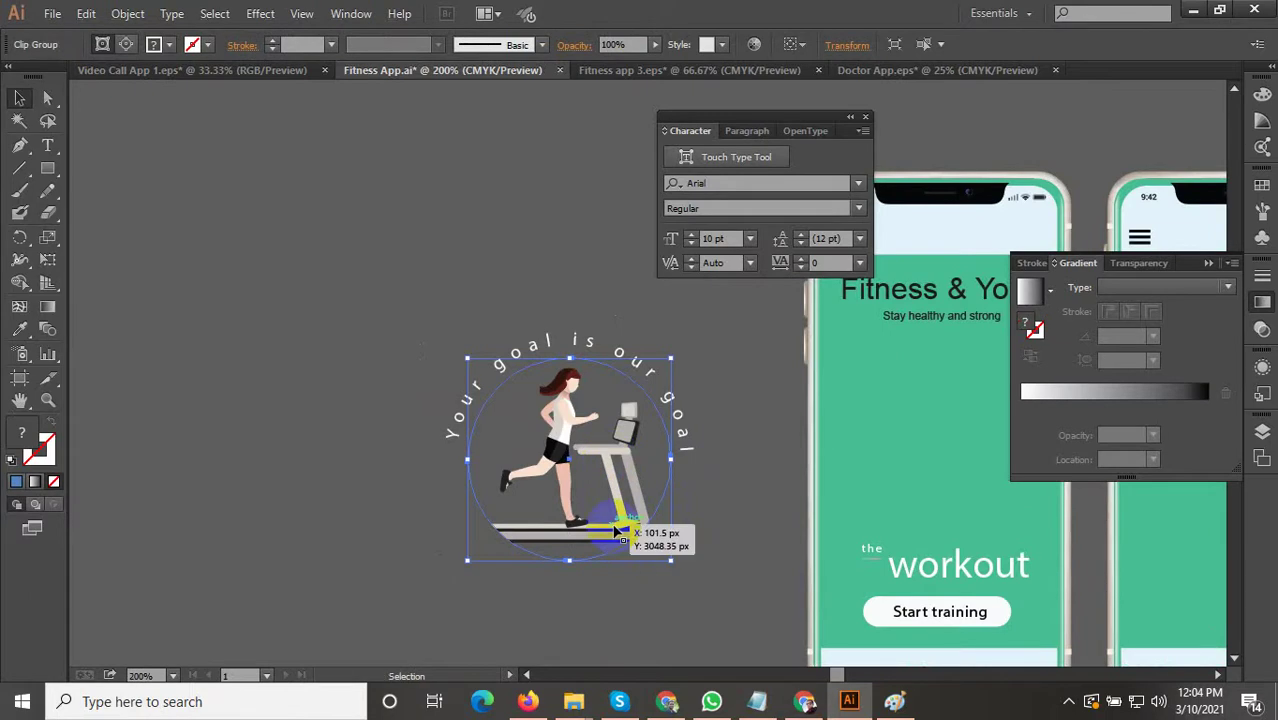
double_click(636, 530)
click(706, 496)
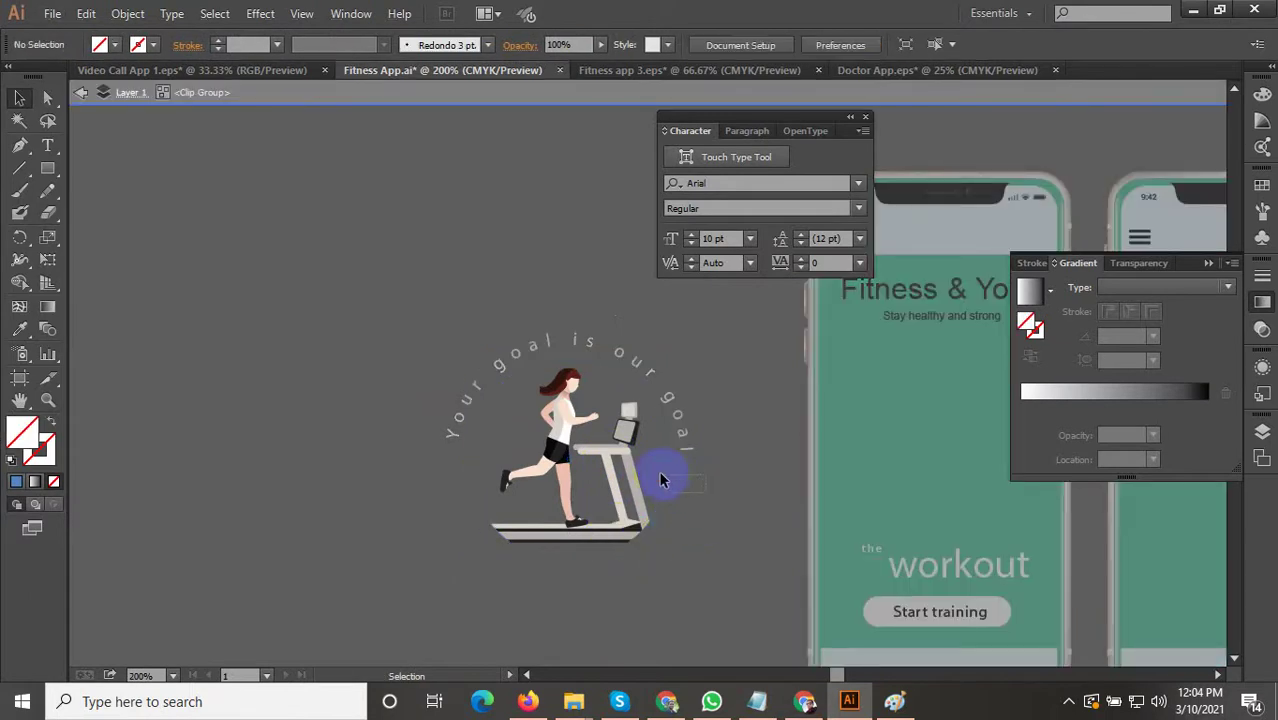
click(660, 482)
scroll(665, 500, up, 1)
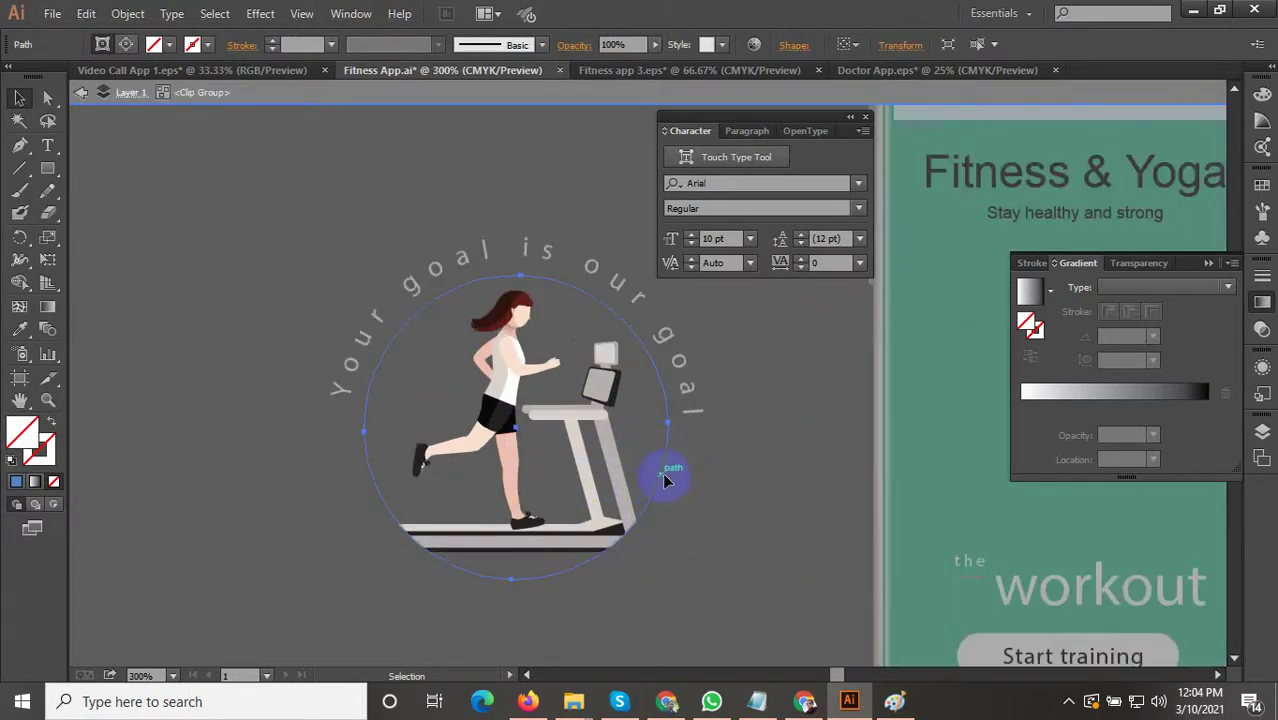
double_click(665, 481)
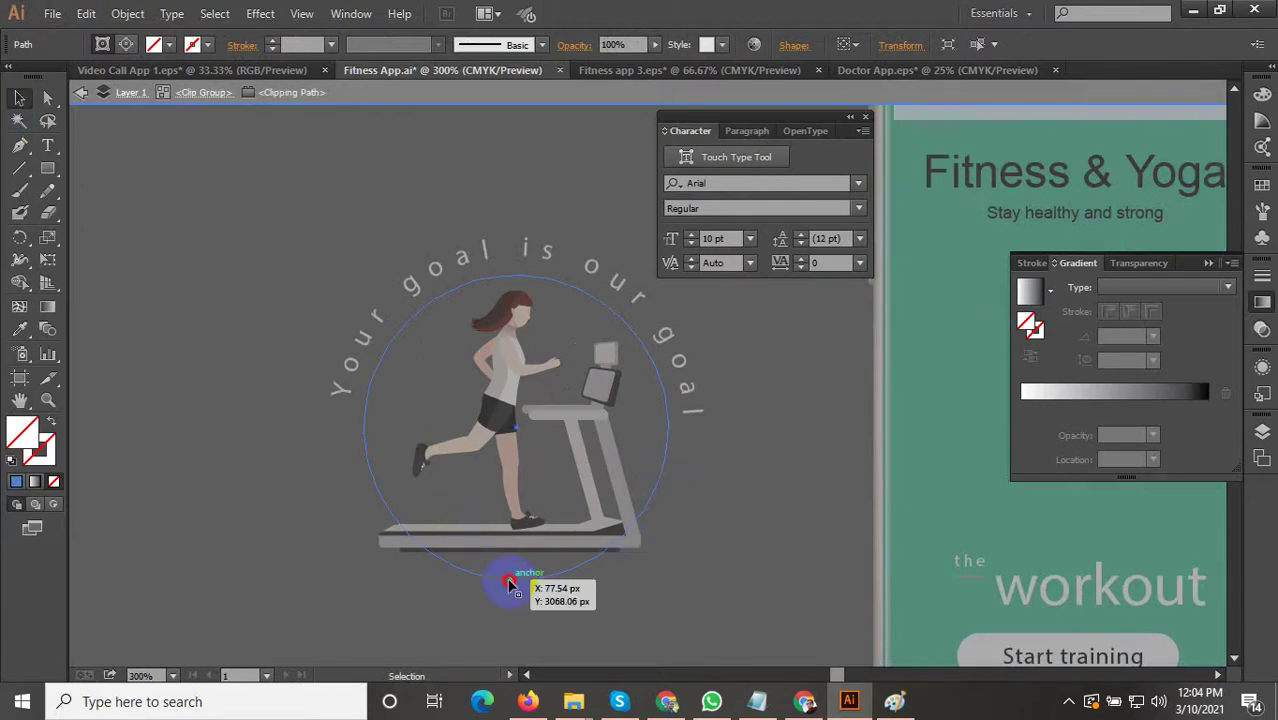
click(700, 467)
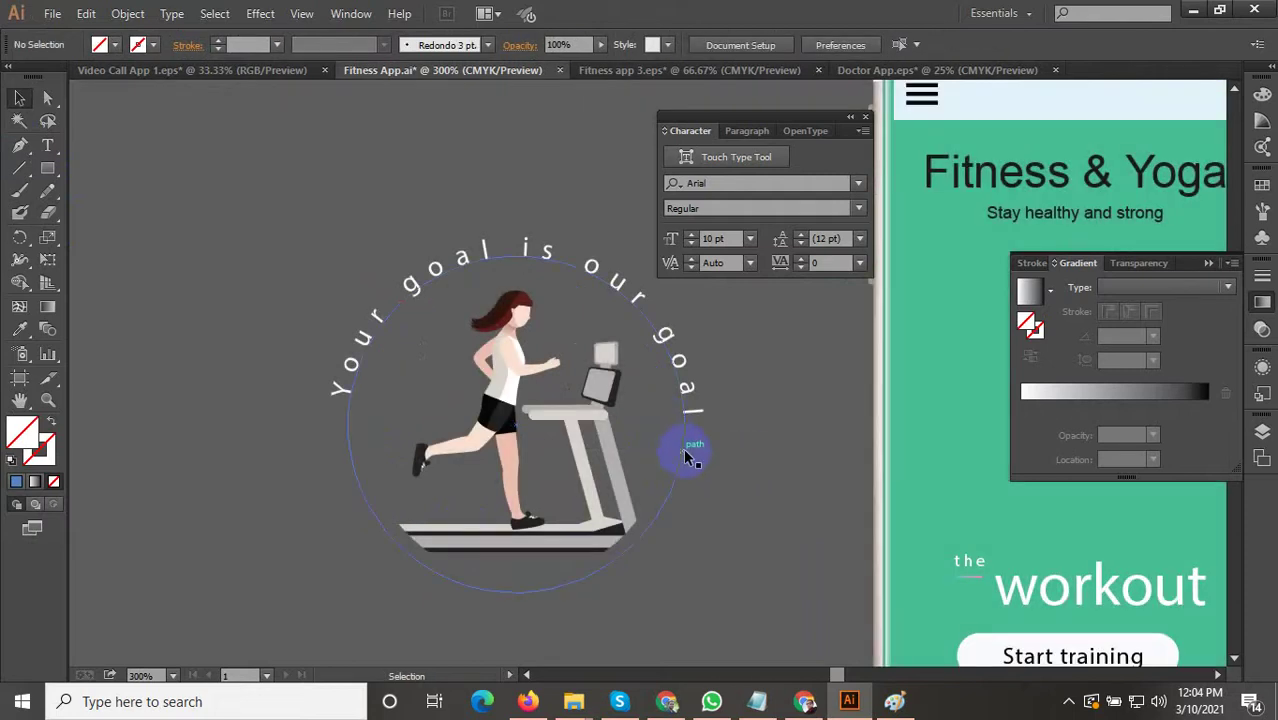
double_click(685, 452)
key(ctrl+a)
click(673, 475)
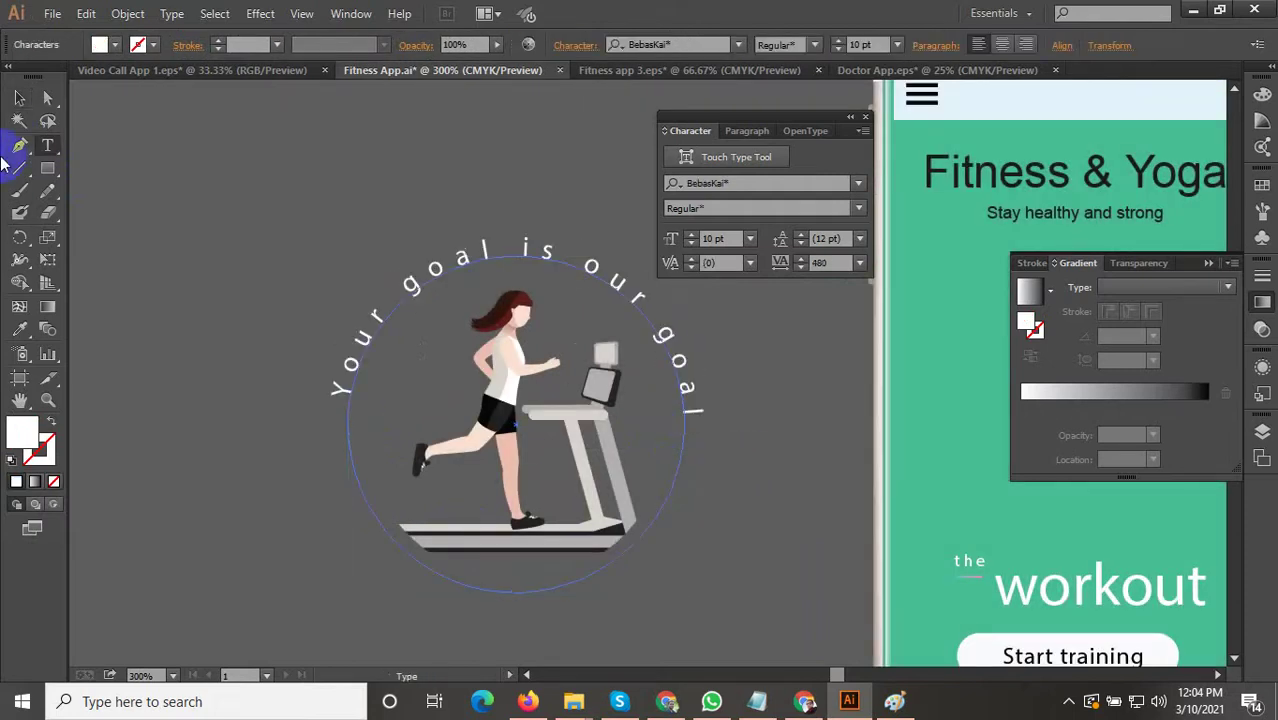
click(19, 98)
click(405, 556)
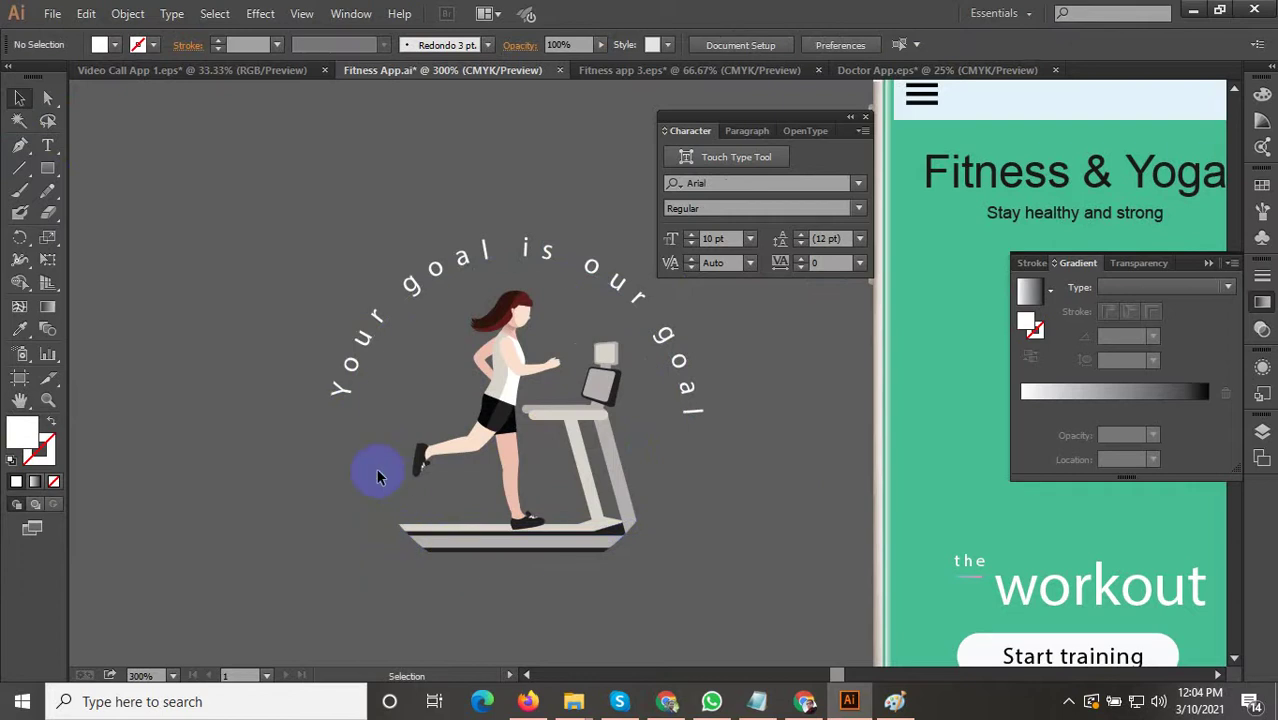
double_click(378, 490)
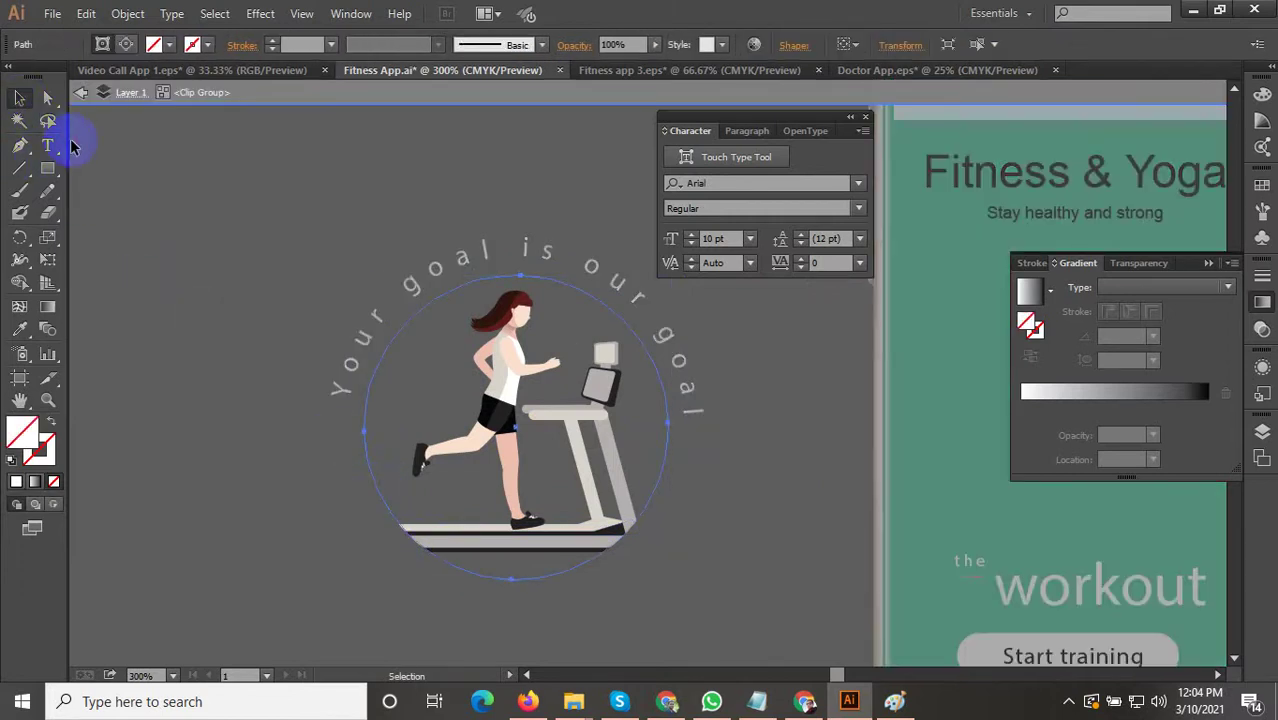
click(249, 495)
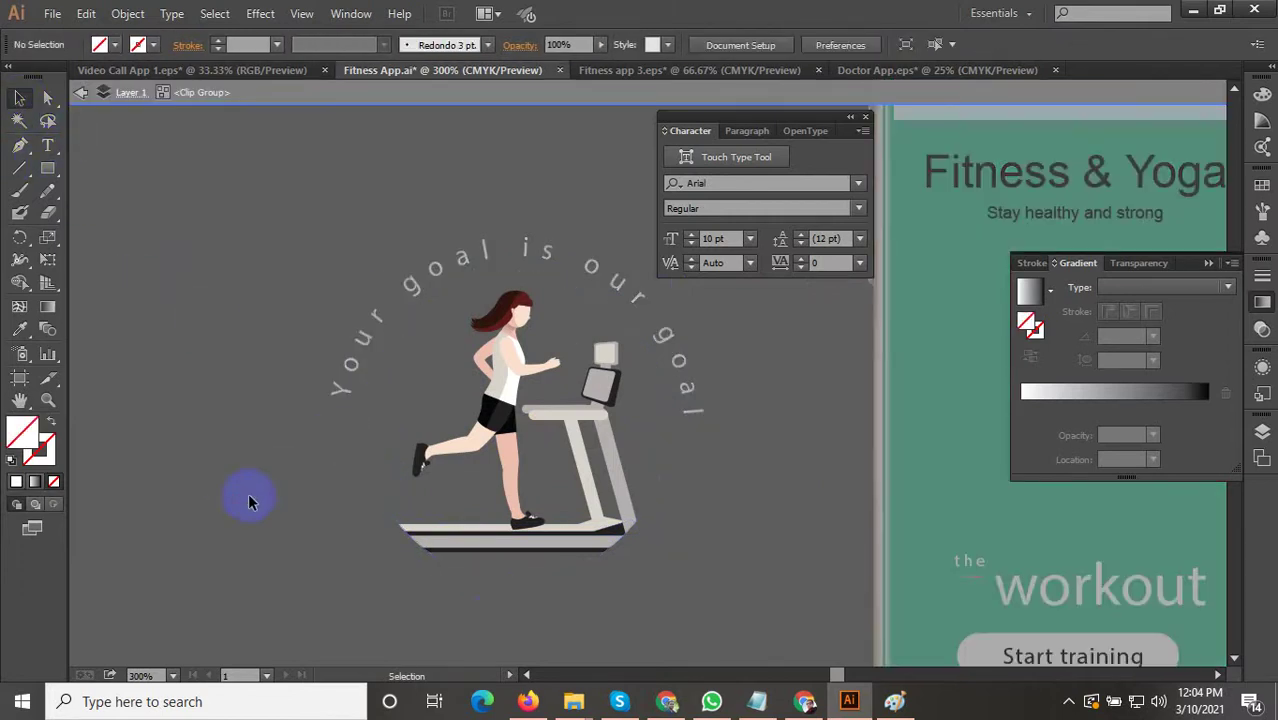
double_click(336, 496)
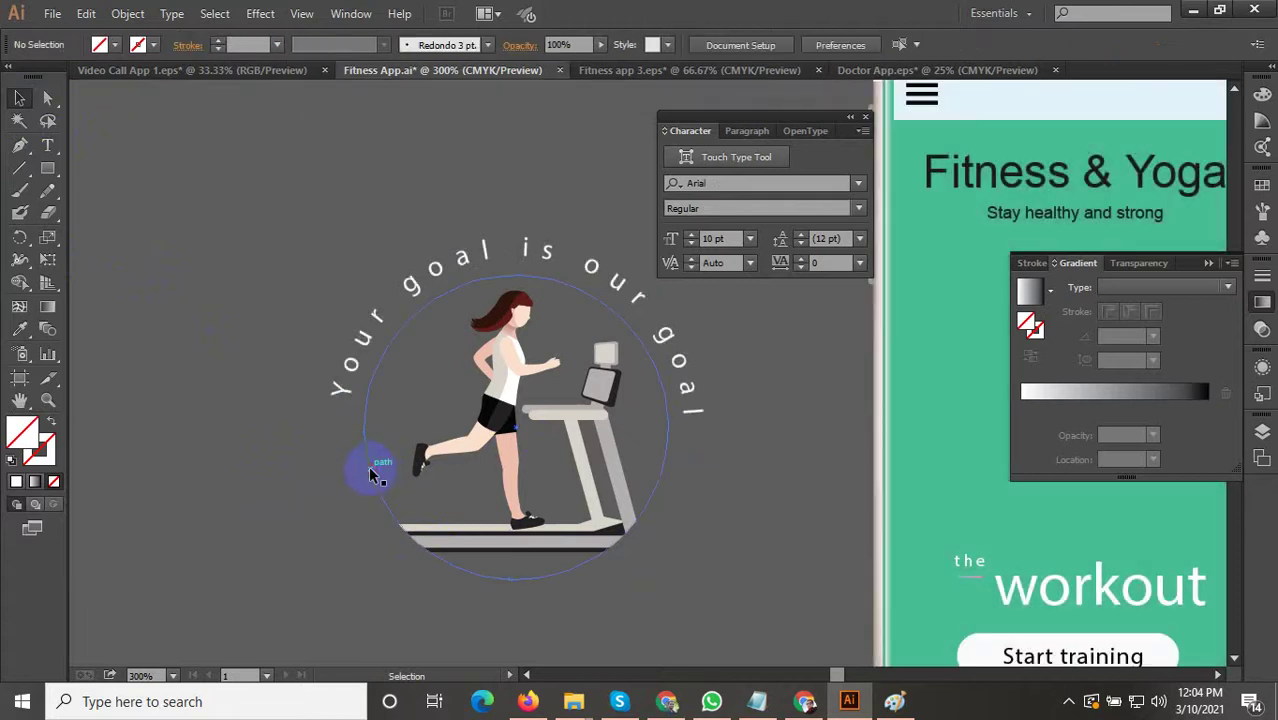
double_click(370, 472)
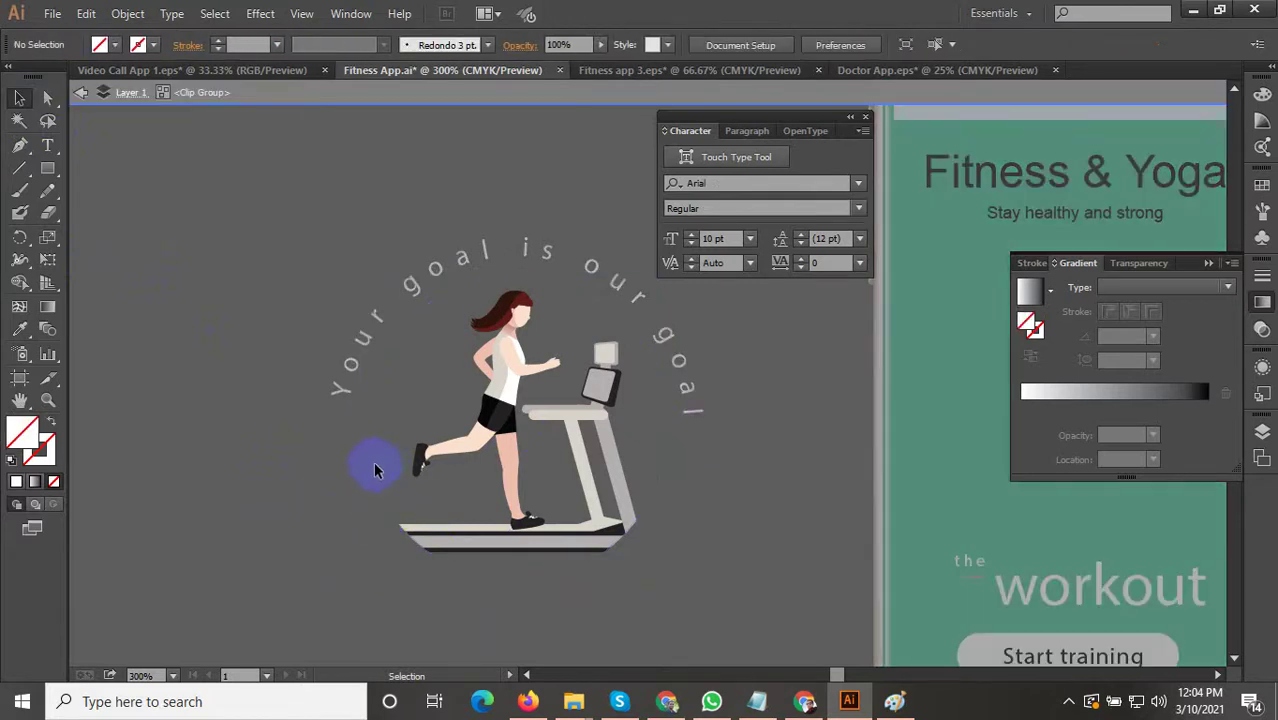
click(368, 479)
double_click(248, 369)
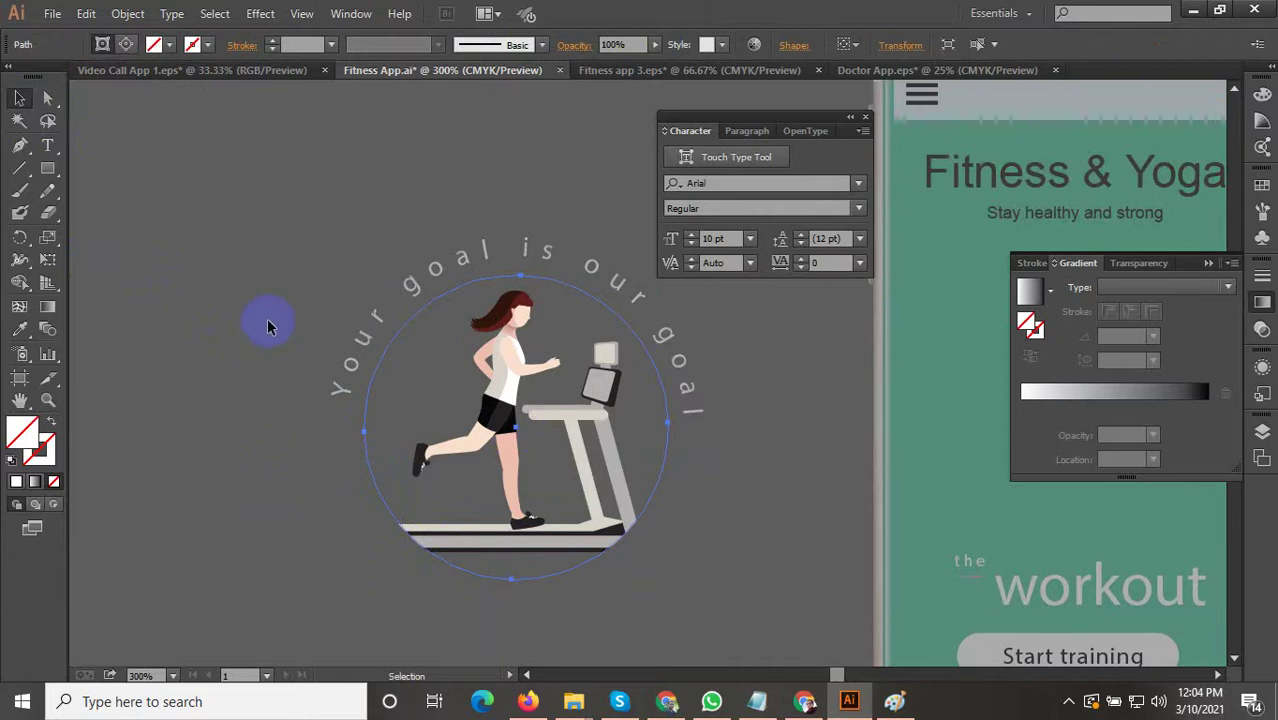
click(378, 480)
double_click(378, 482)
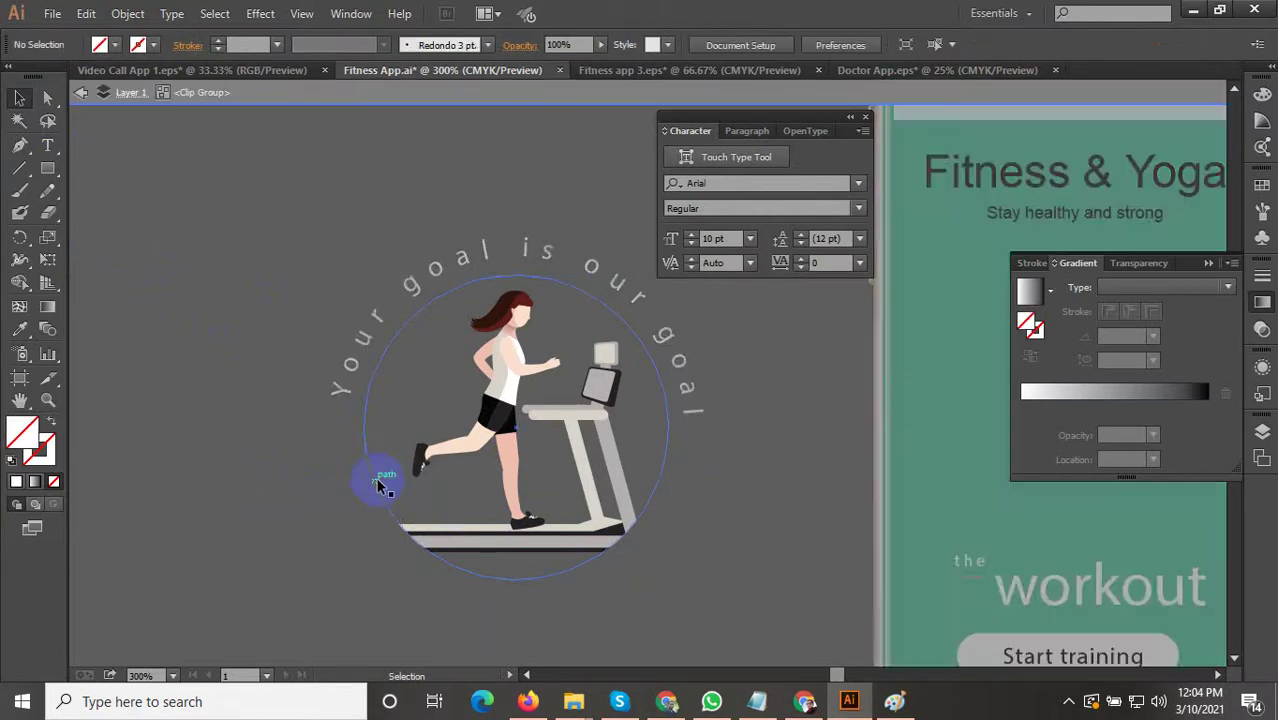
key(Escape)
click(368, 458)
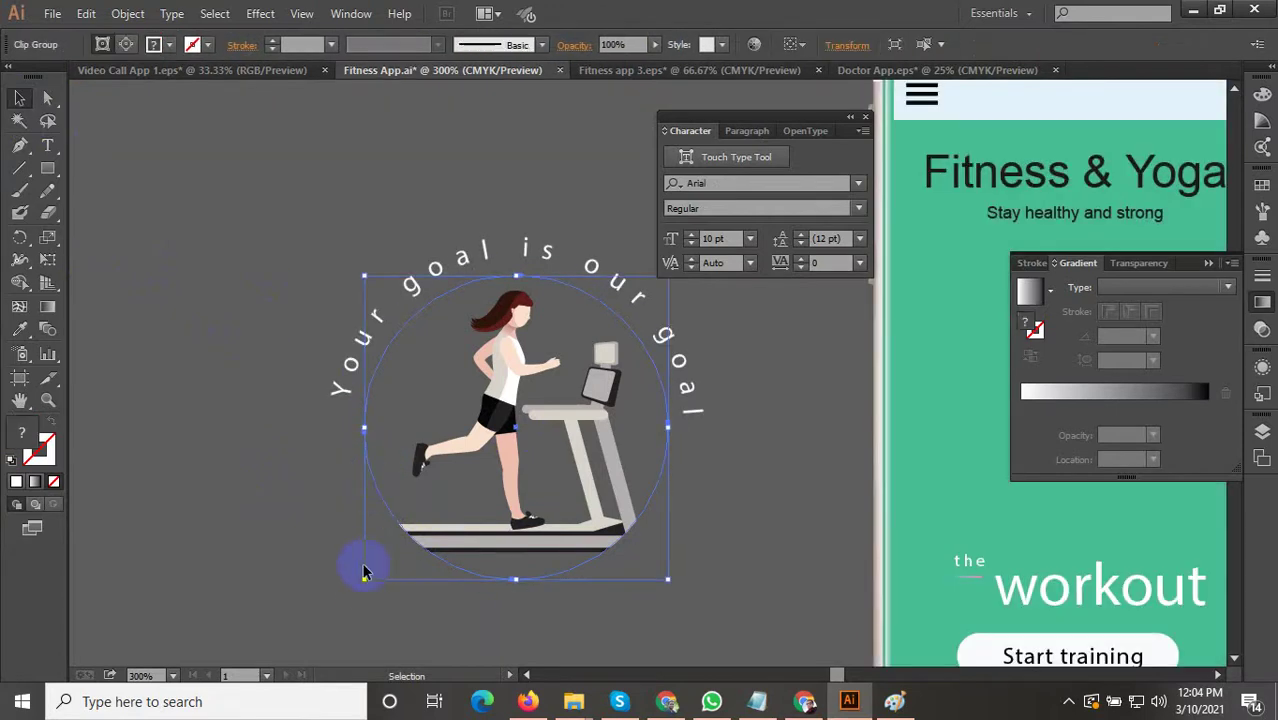
Try to resize the runner's clip group and shift its clipping circle slightly to the right.
drag(365, 582, 391, 541)
double_click(381, 497)
drag(381, 497, 366, 512)
drag(651, 434, 676, 428)
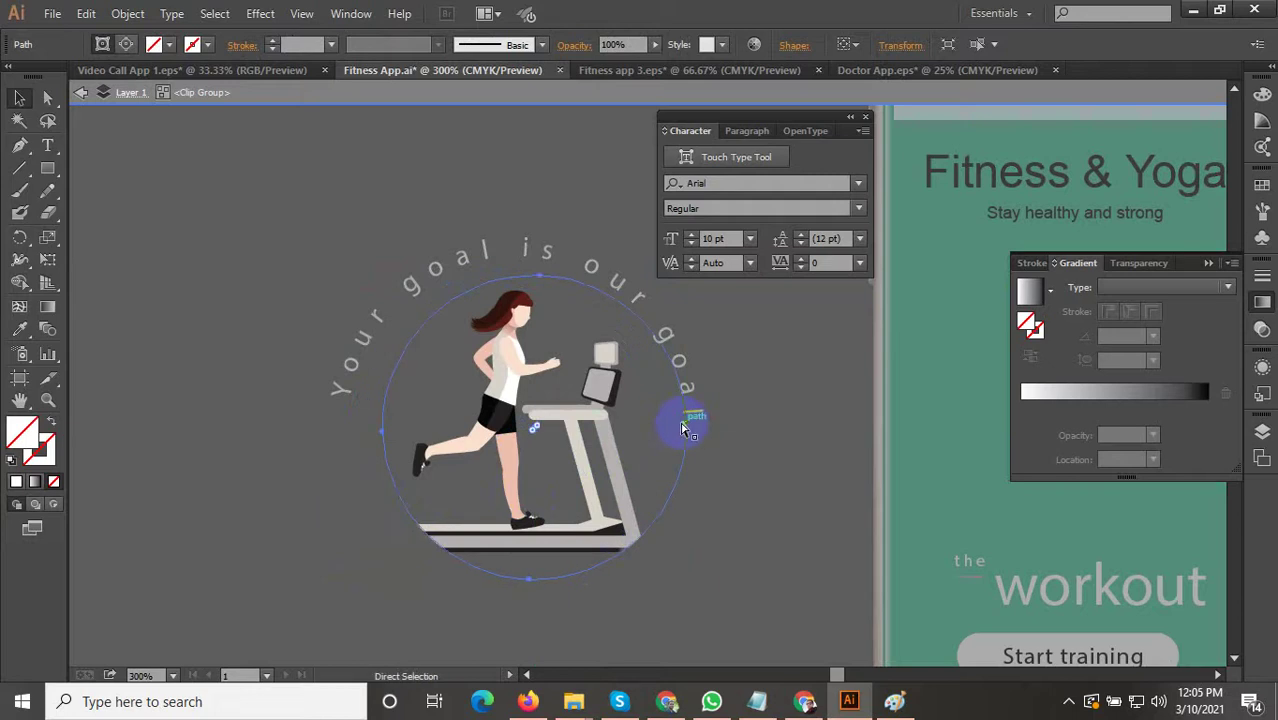
Move the clipping circle slightly down over the treadmill runner to uncover more of the treadmill base.
click(507, 583)
click(509, 583)
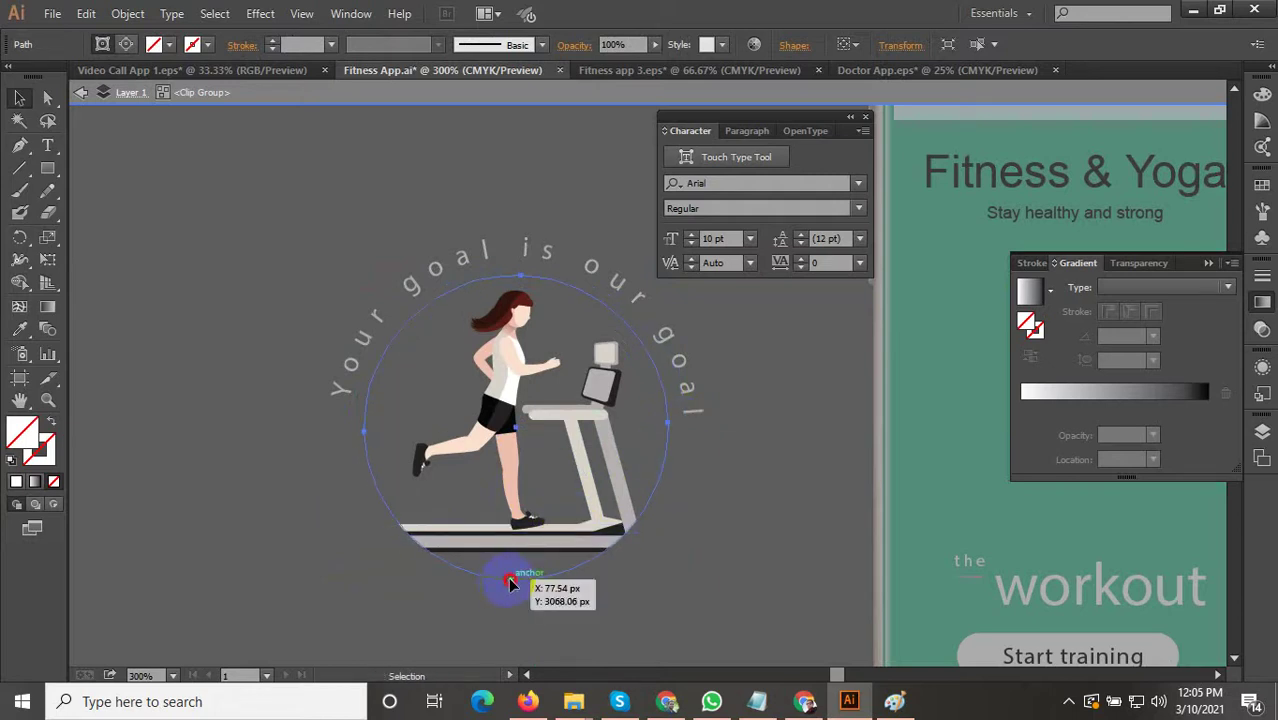
drag(509, 583, 512, 607)
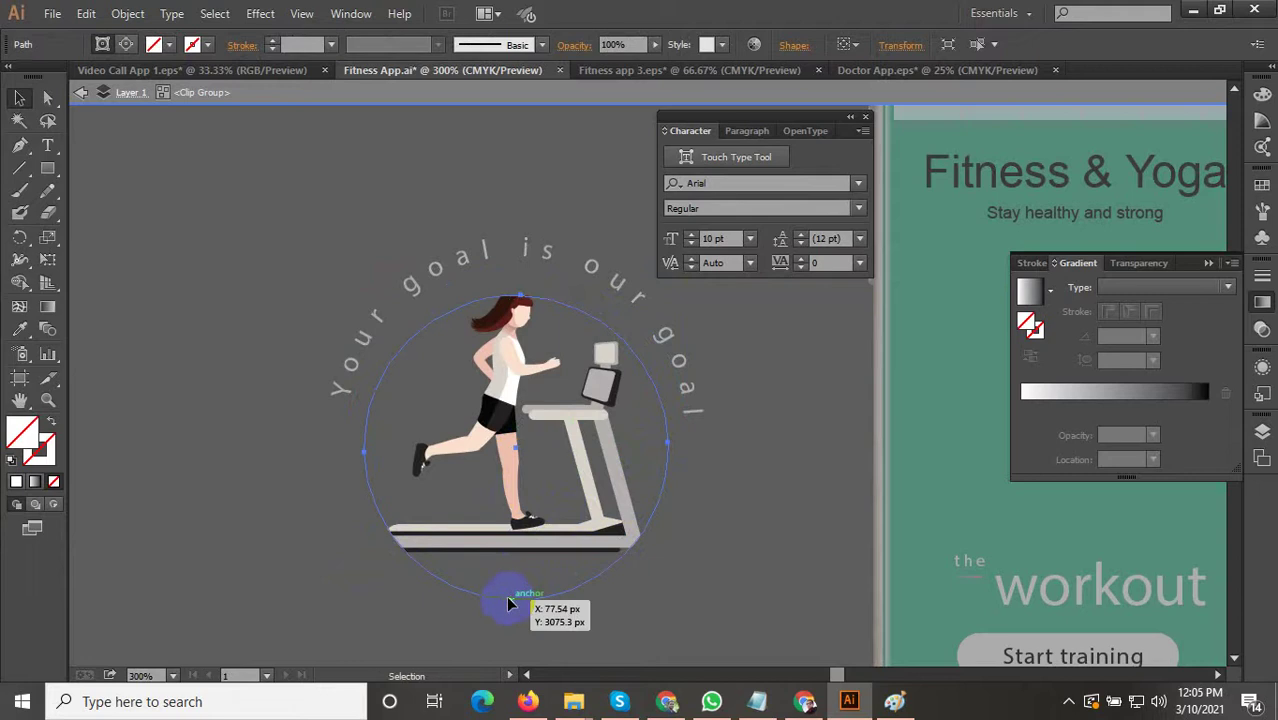
Move the clipping circle slightly up around the treadmill runner to uncover her head, and leave the isolated group.
scroll(565, 327, up, 1)
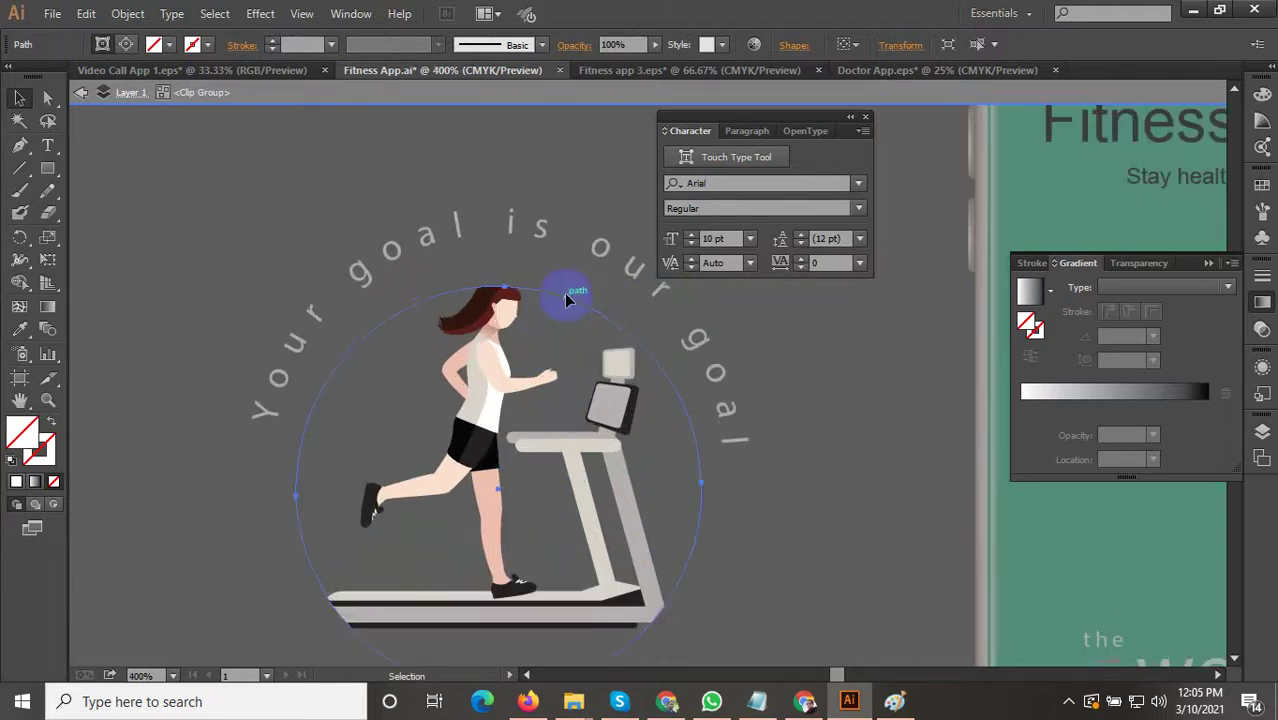
drag(566, 298, 565, 295)
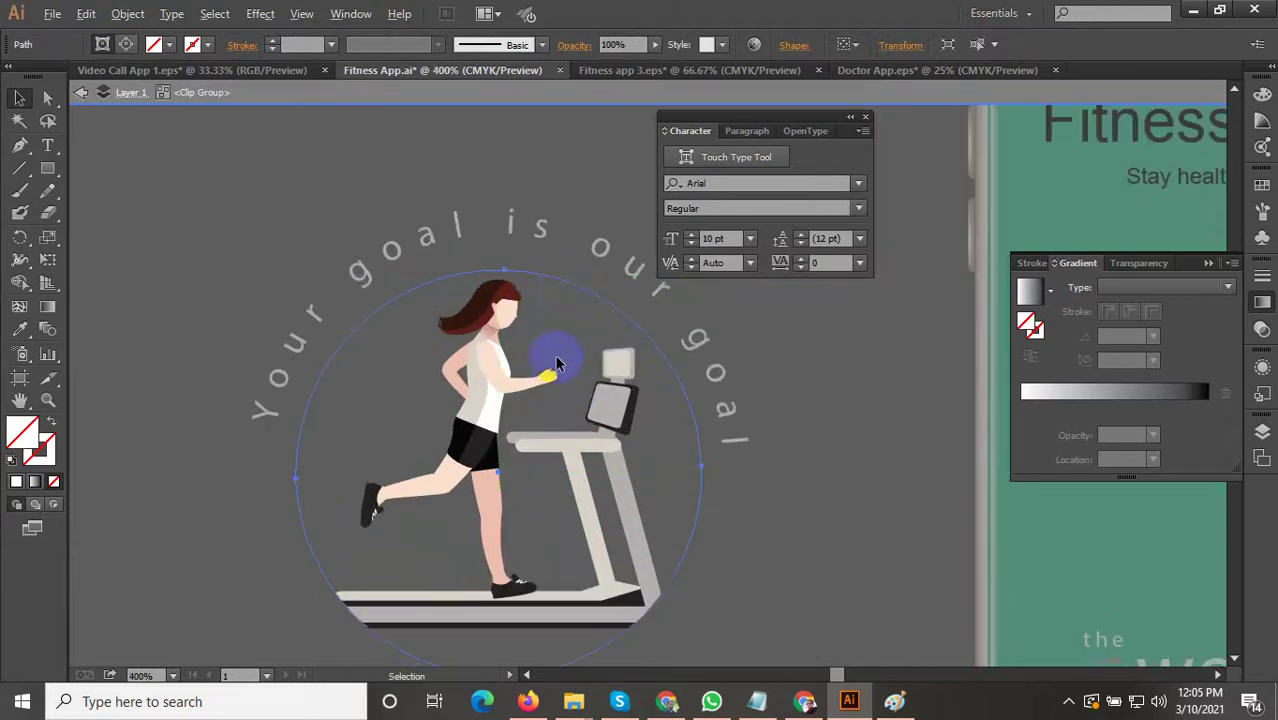
scroll(557, 363, down, 1)
click(745, 524)
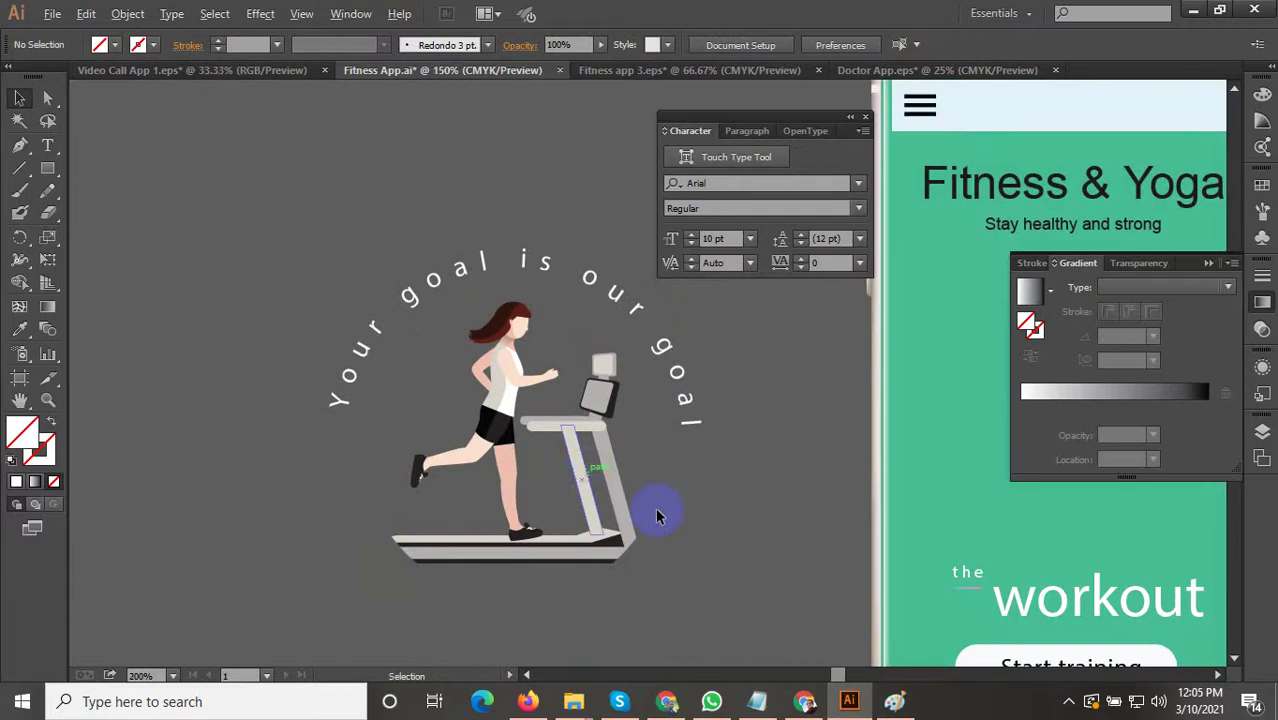
Group the curved slogan and the clipped treadmill runner into one object.
scroll(657, 515, down, 1)
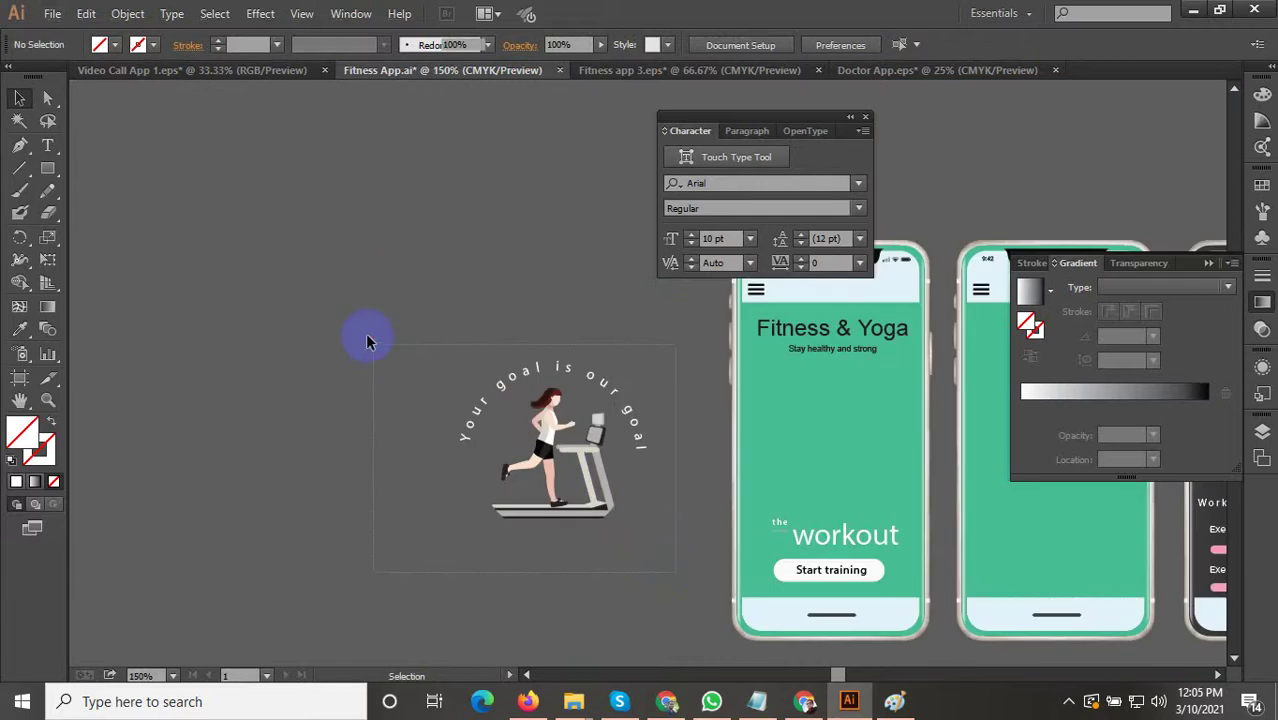
drag(366, 341, 242, 312)
right_click(428, 370)
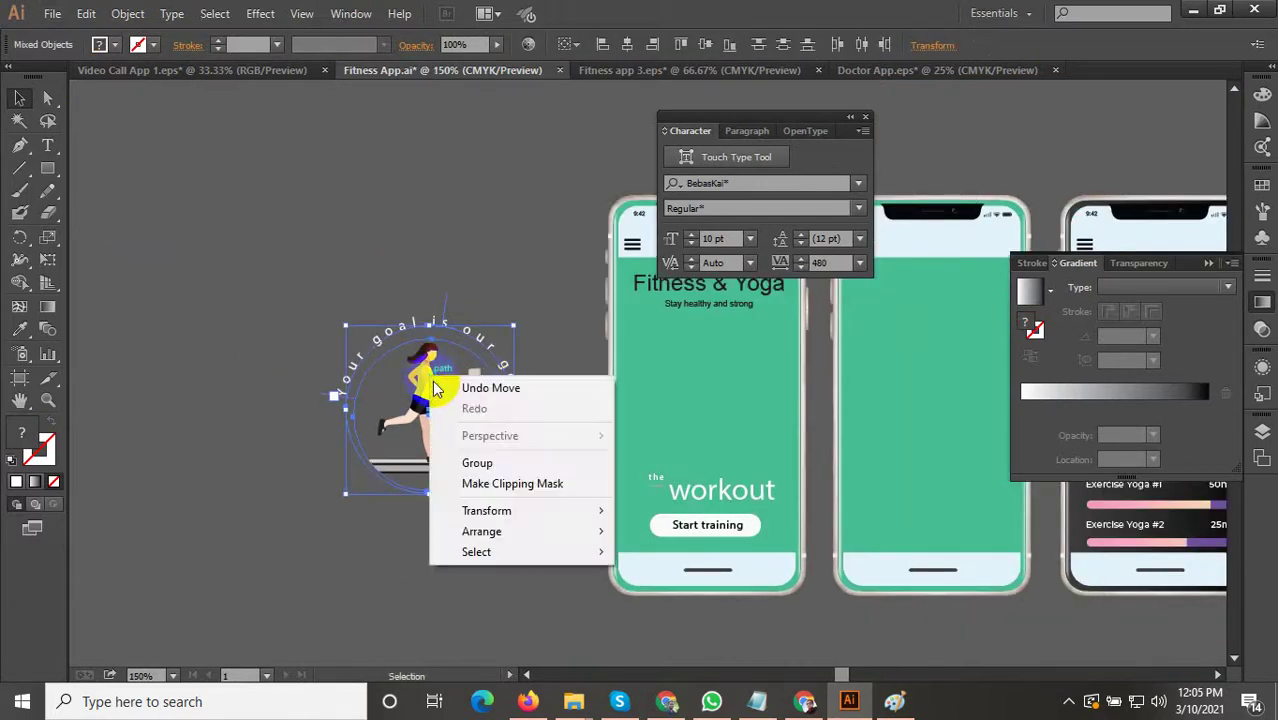
click(479, 460)
click(364, 296)
Place the runner and slogan group on the first green phone screen, scaled down to about 87 px wide.
scroll(390, 320, down, 1)
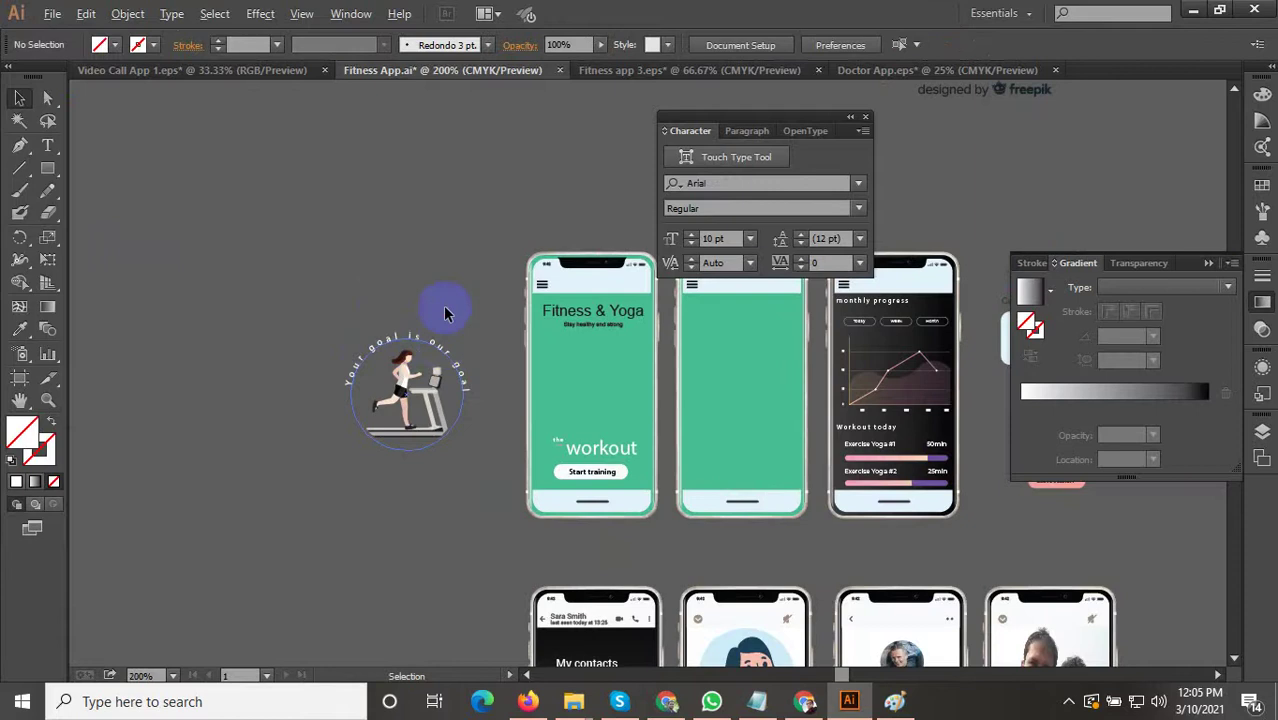
scroll(446, 313, up, 1)
drag(342, 424, 733, 414)
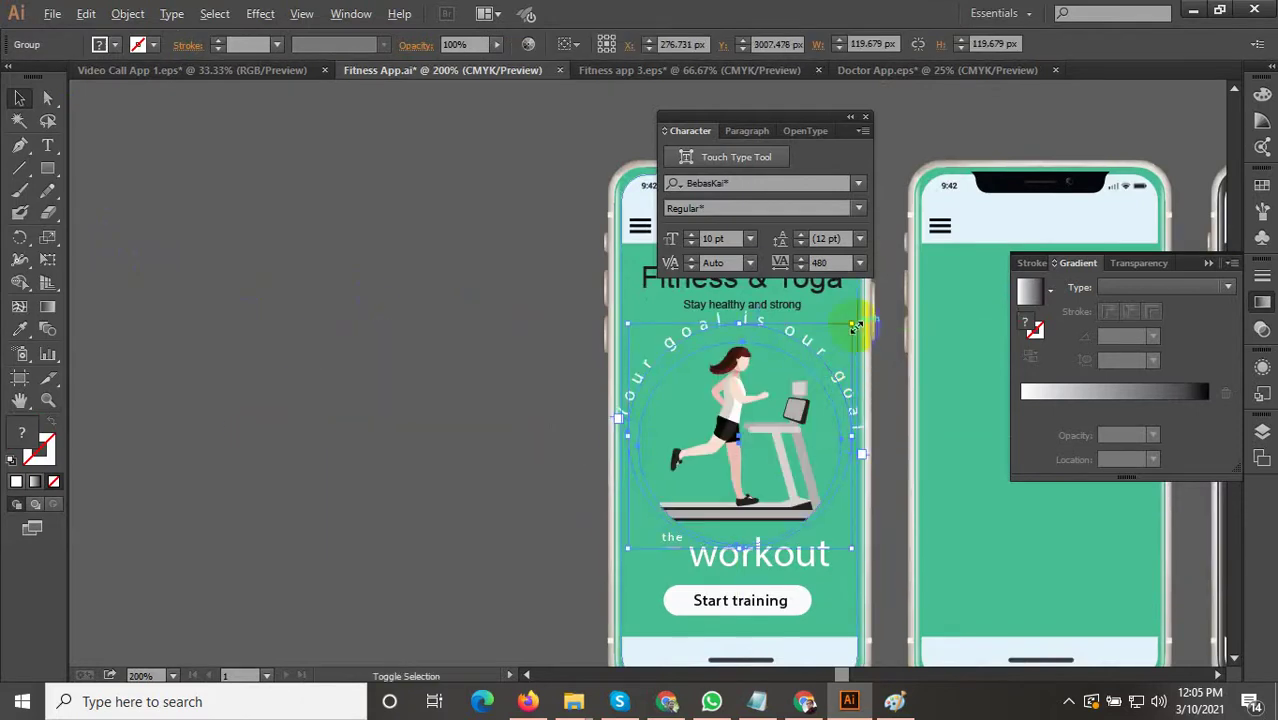
drag(844, 342, 840, 360)
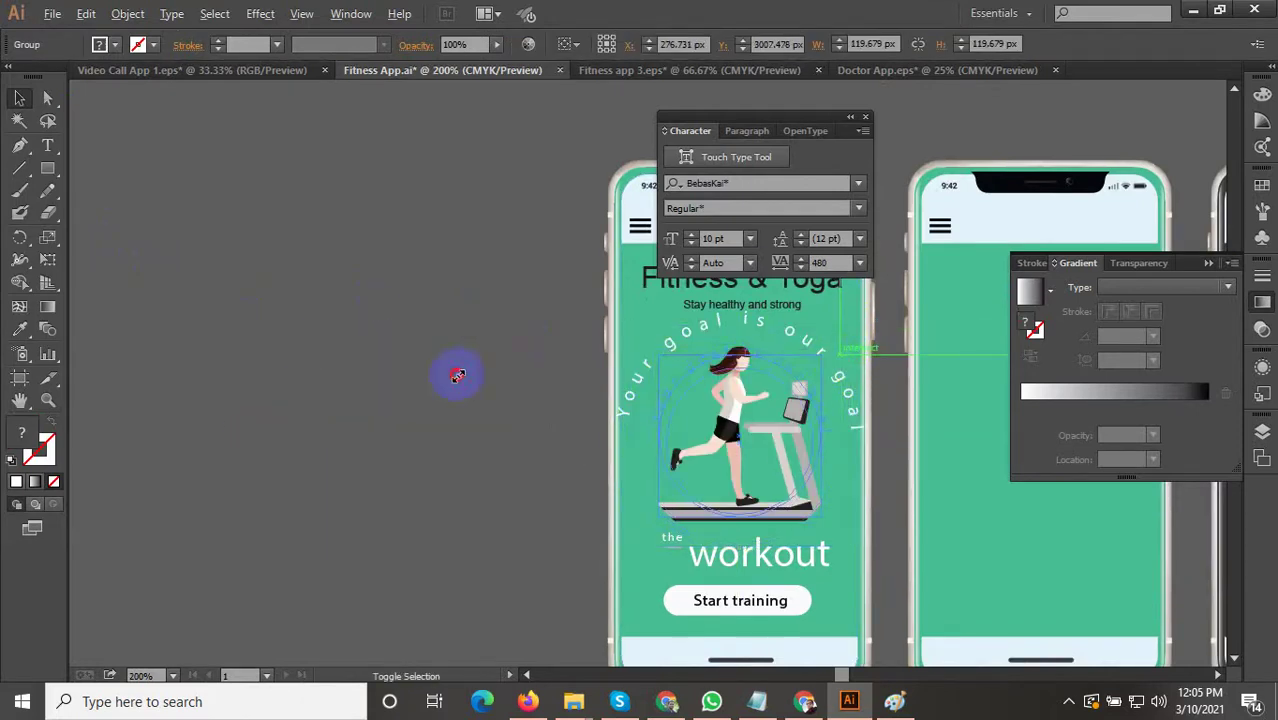
drag(457, 376, 235, 354)
scroll(468, 417, up, 1)
Try to enlarge the runner and slogan group to about 103 px wide and reposition it above the workout text.
drag(510, 415, 507, 402)
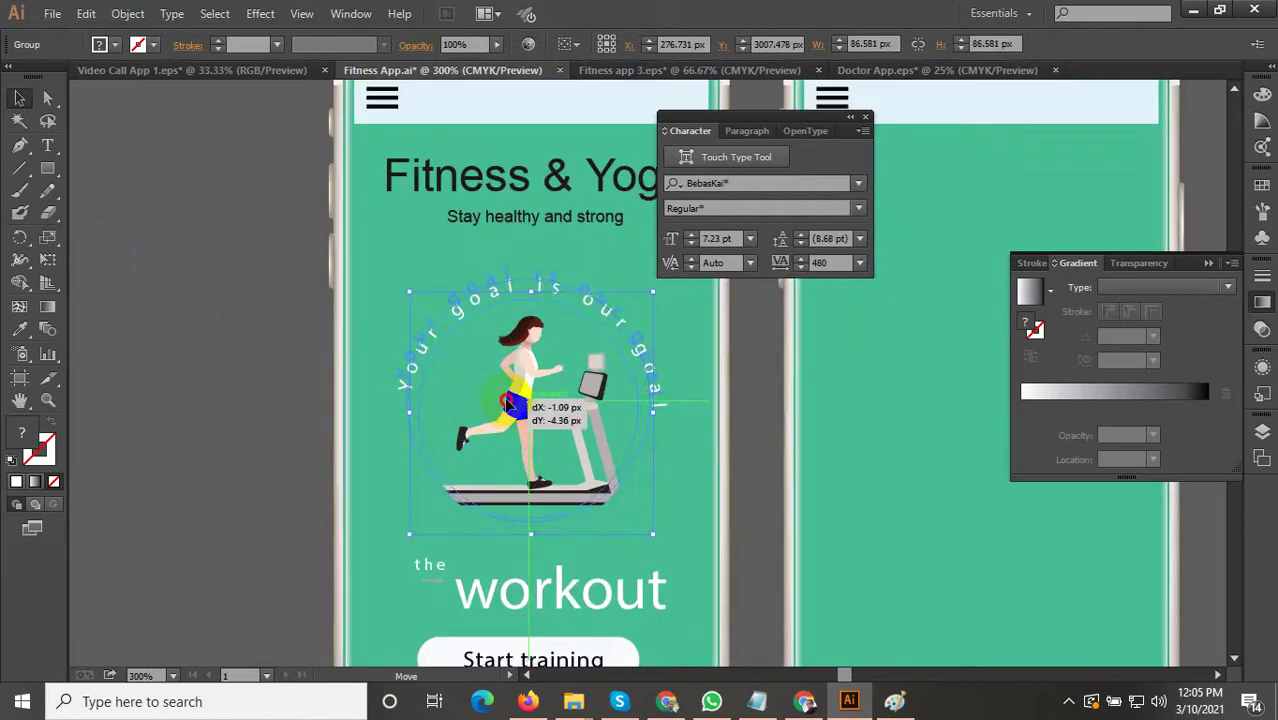
drag(578, 493, 578, 493)
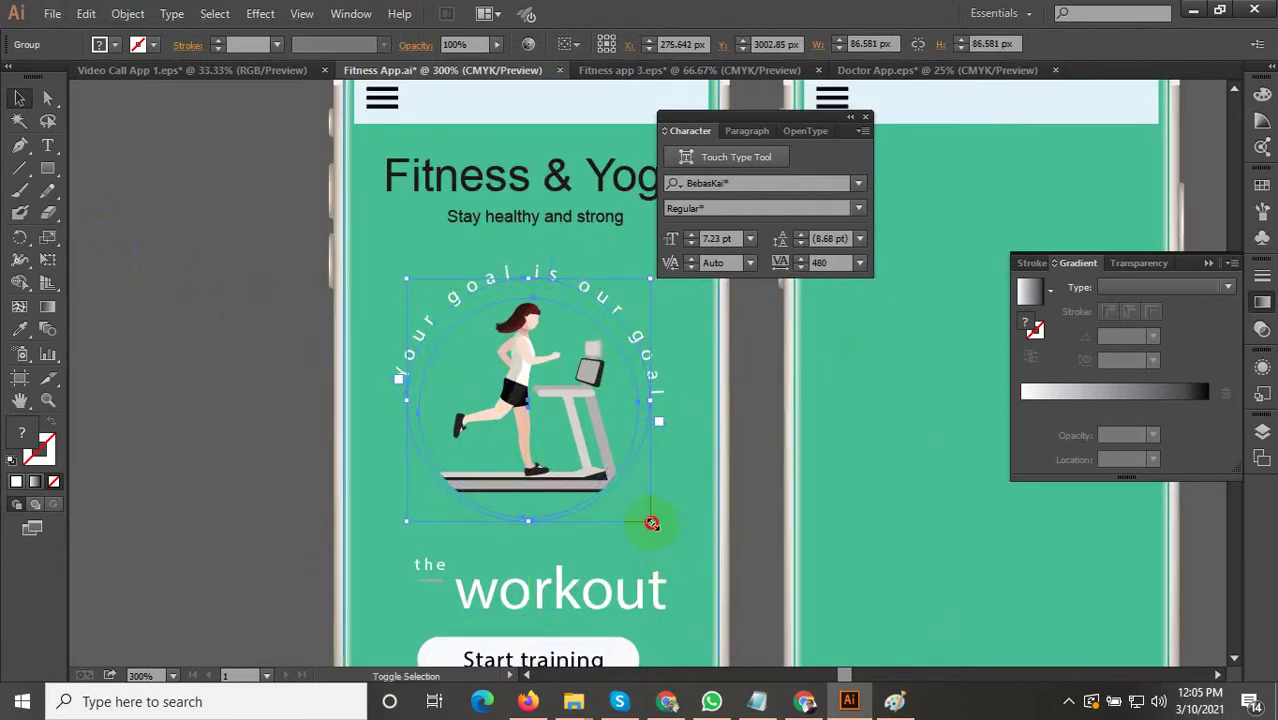
mouse_move(683, 554)
mouse_down()
mouse_move(694, 563)
mouse_move(678, 560)
mouse_up()
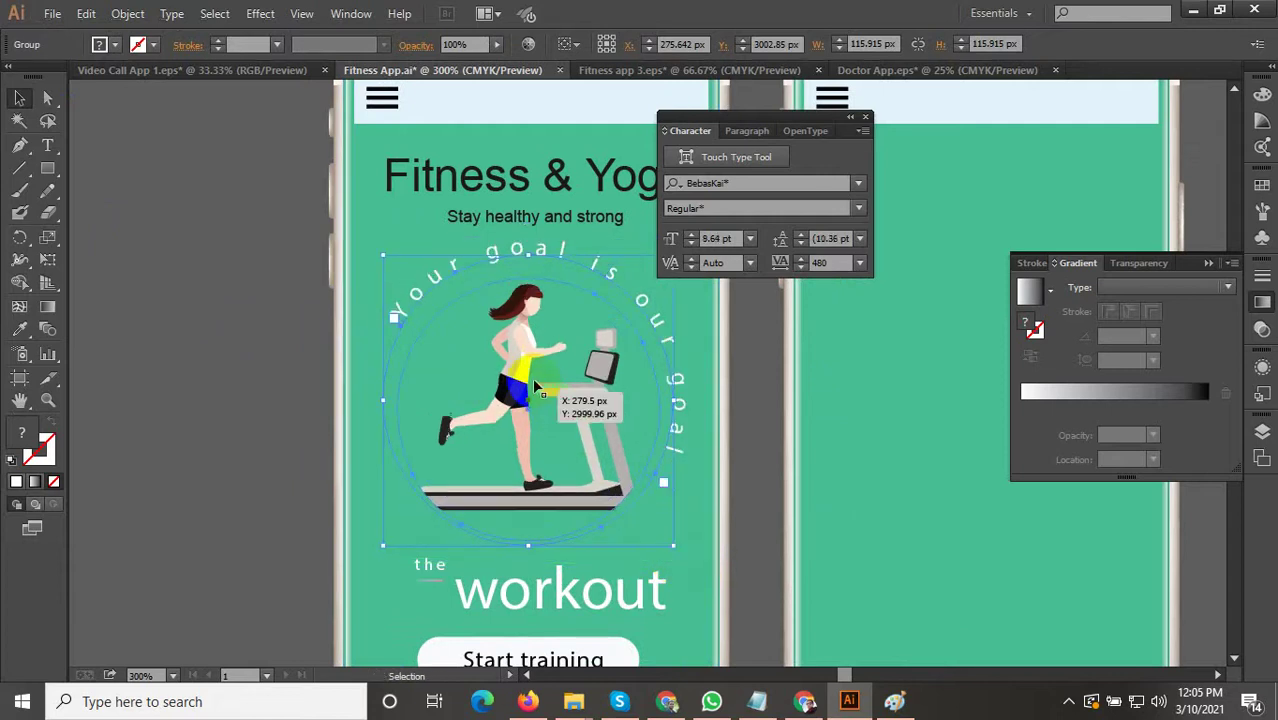
drag(512, 365, 534, 416)
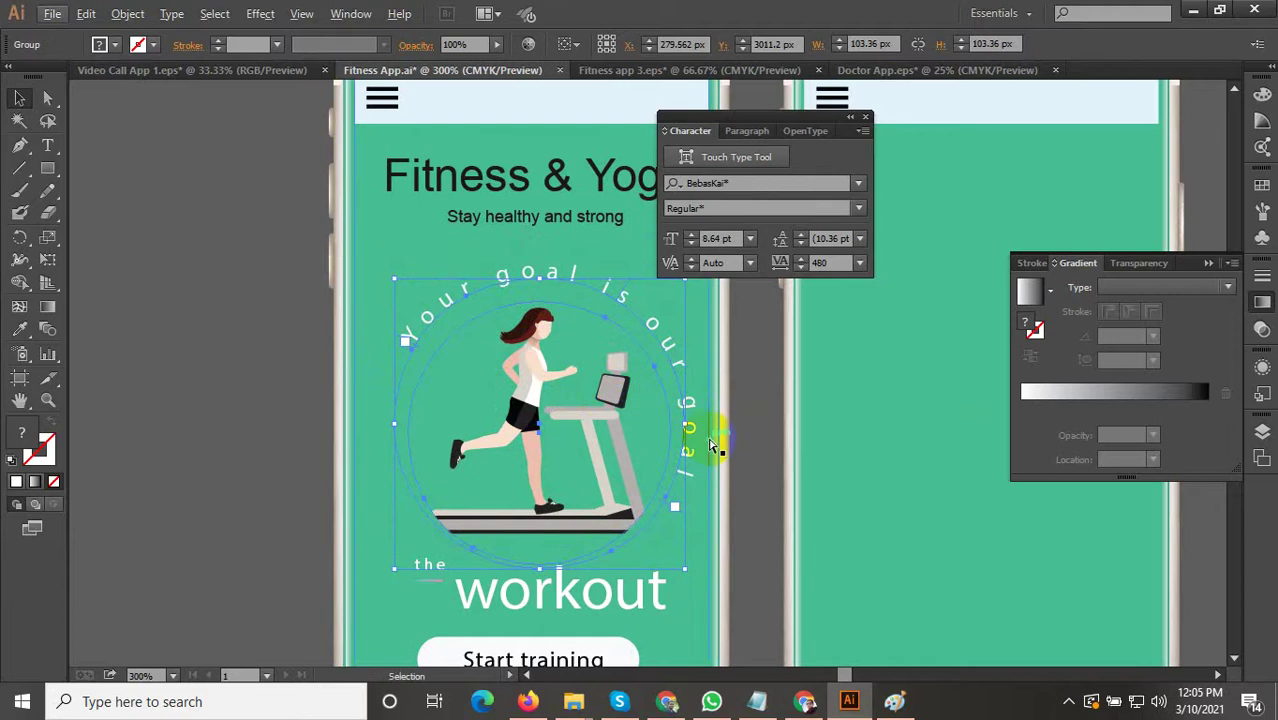
Undo the recent resizing and moves of the runner and slogan group.
key(ctrl+z)
key(ctrl+z)
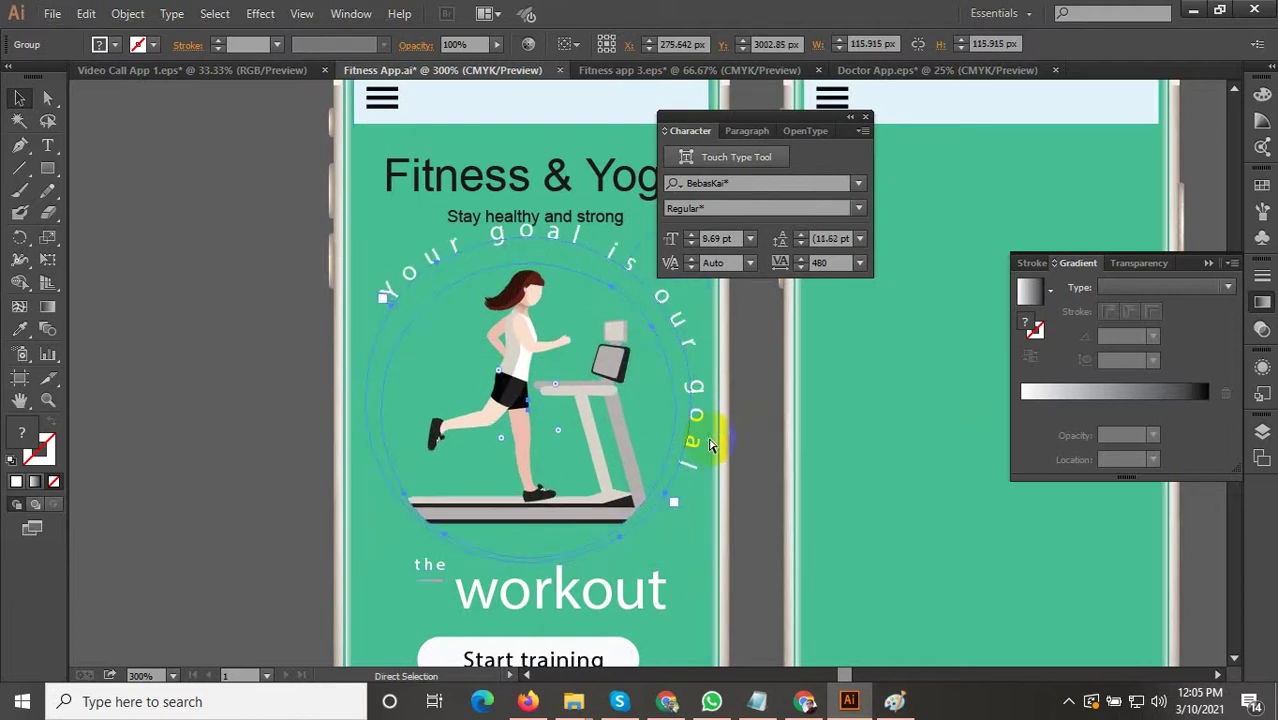
key(ctrl+z)
key(ctrl+z)
key(ctrl+z)
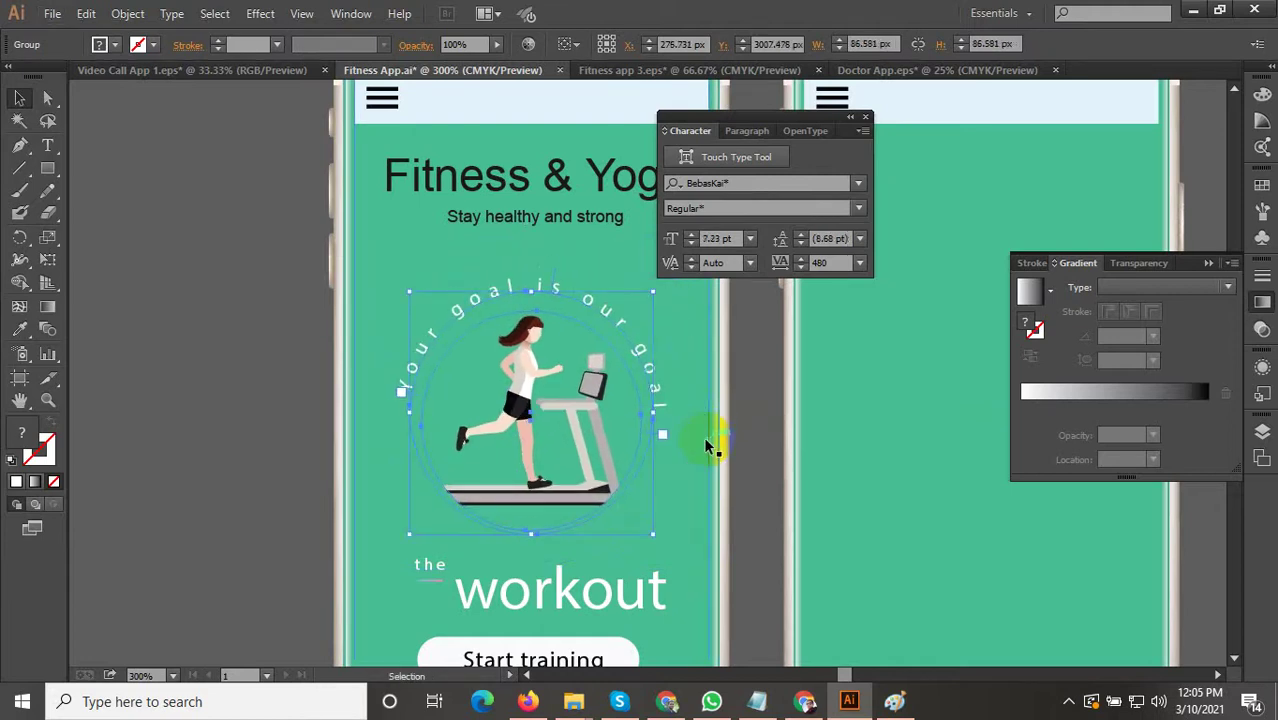
Nudge the runner and slogan group slightly up and to the right on the first phone screen.
drag(578, 430, 582, 420)
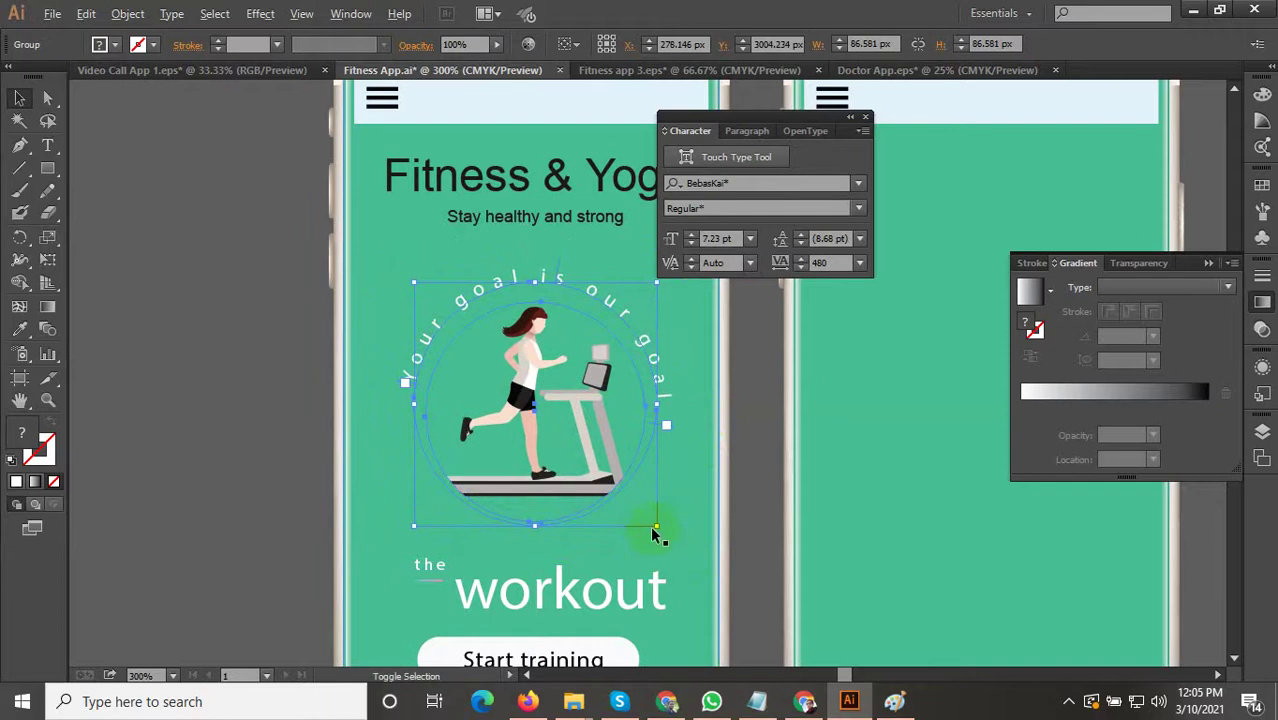
mouse_move(655, 527)
mouse_down()
mouse_move(666, 532)
mouse_move(656, 535)
mouse_up()
click(189, 360)
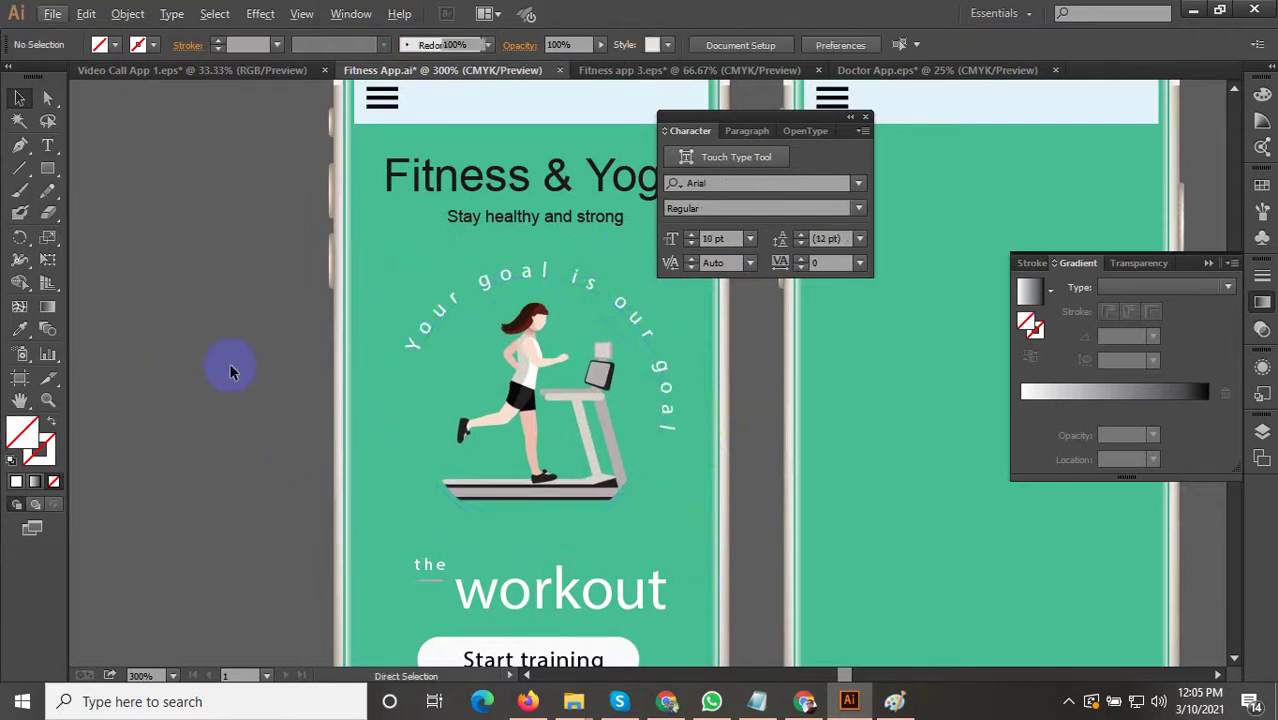
Try changing the whole curved slogan inside the group to the ABeeZee Regular font.
click(517, 315)
double_click(491, 284)
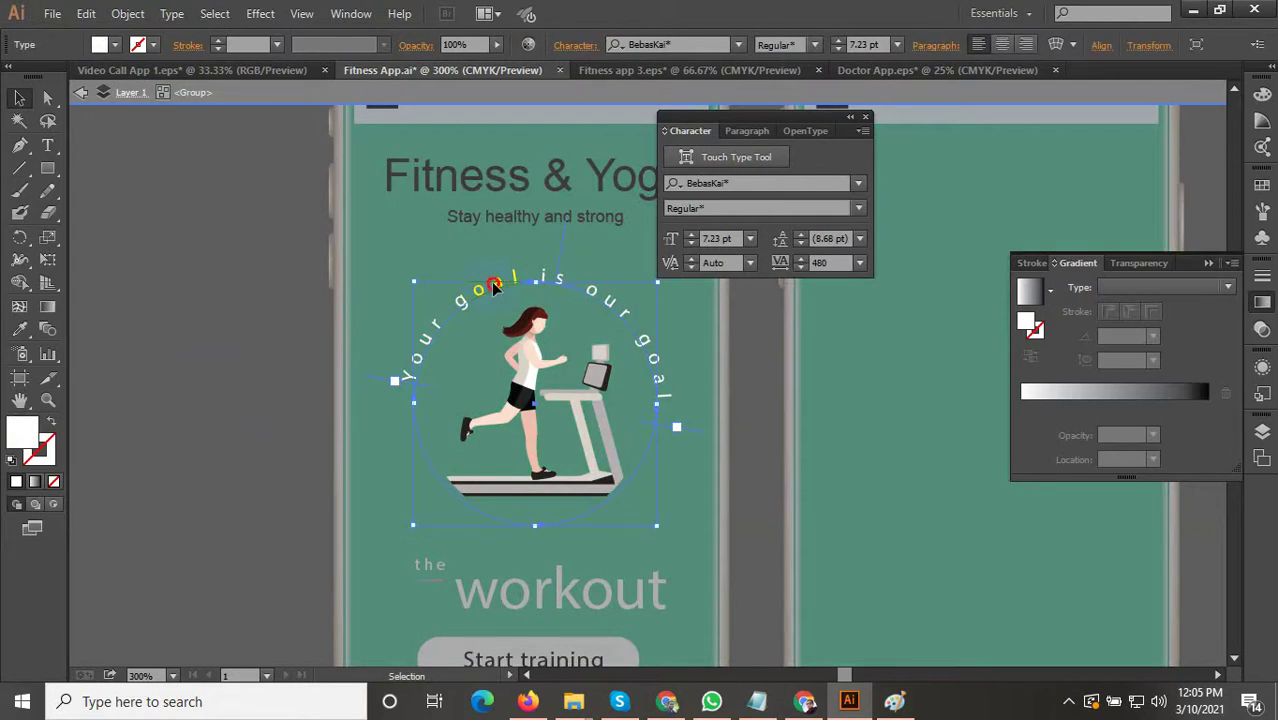
triple_click(497, 283)
click(512, 282)
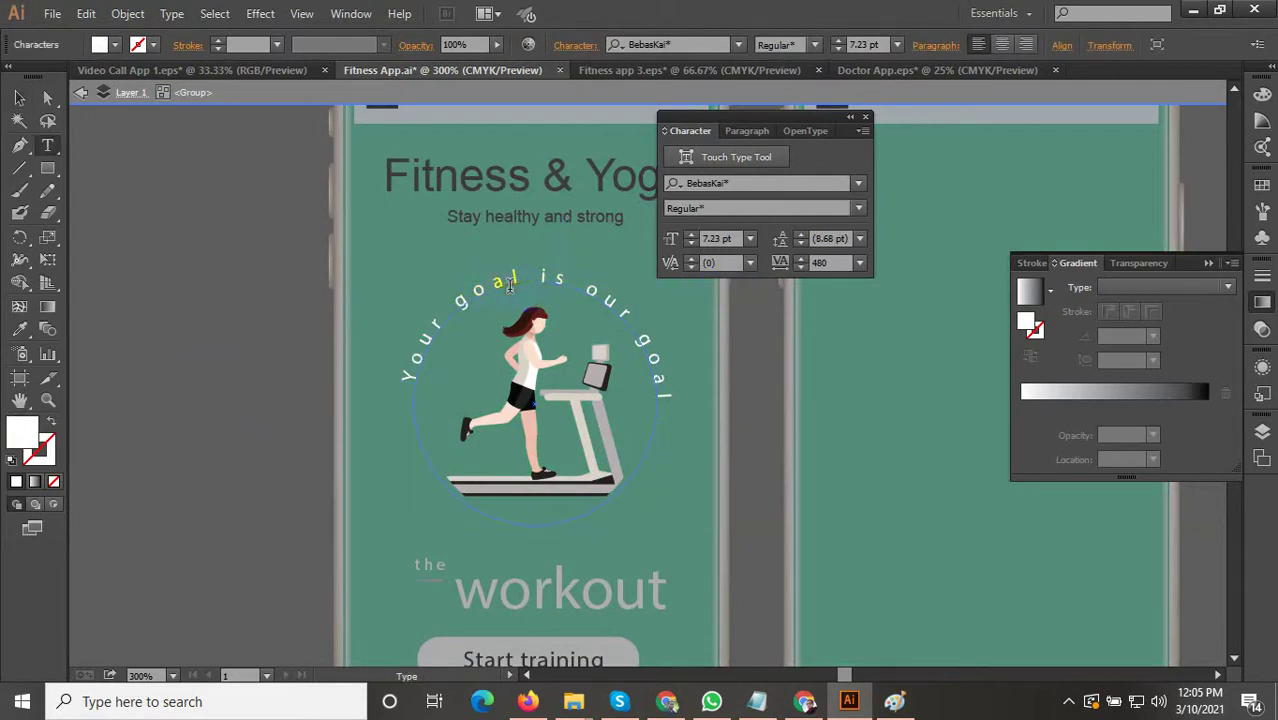
key(ctrl+a)
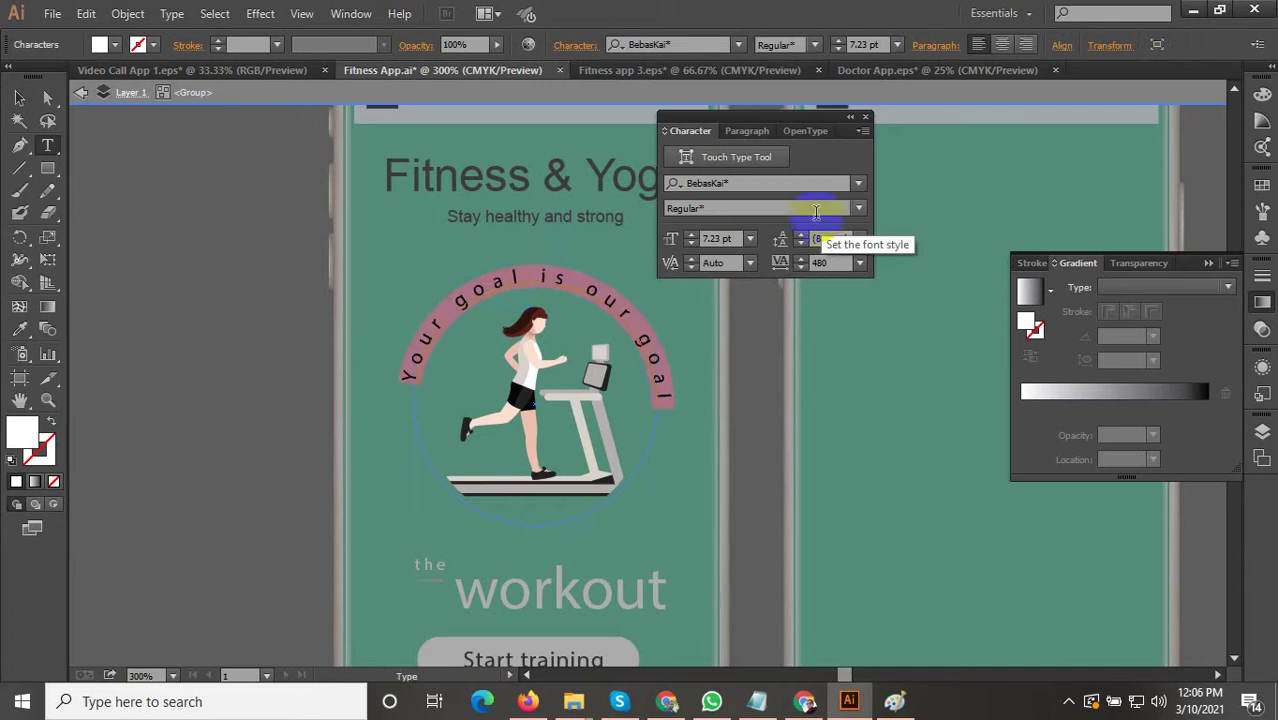
click(857, 210)
click(823, 263)
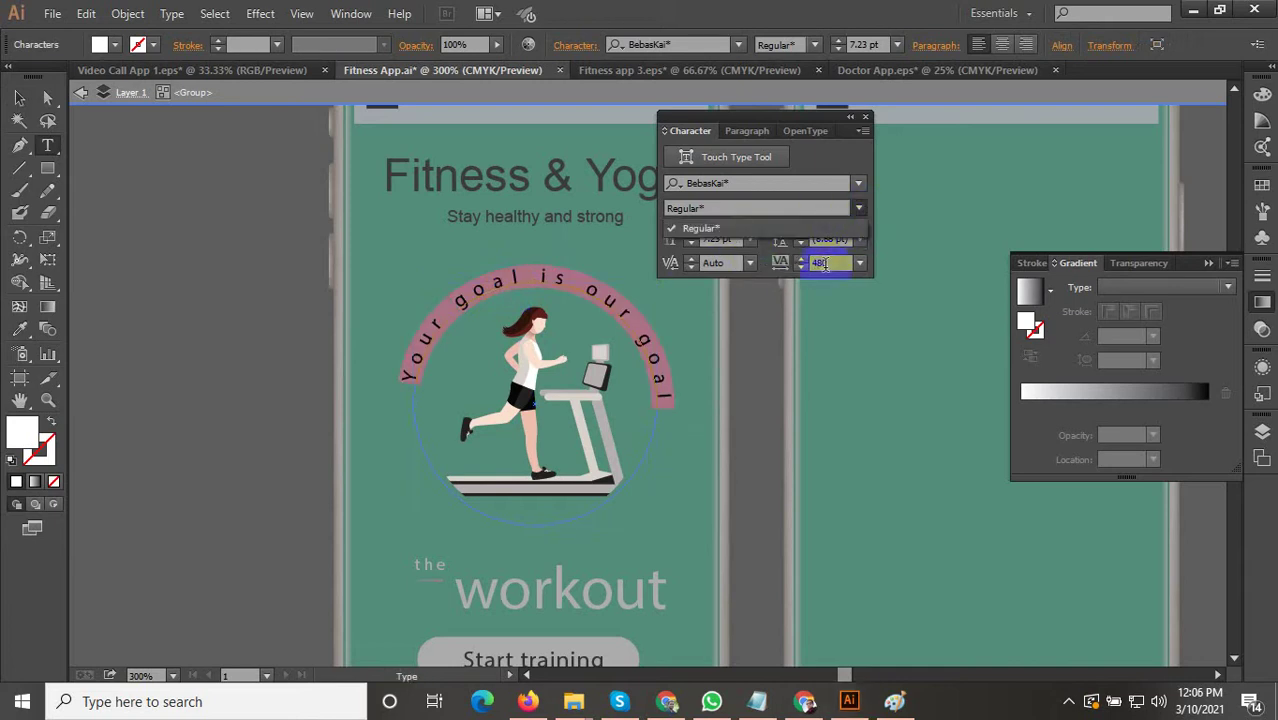
click(764, 183)
click(752, 185)
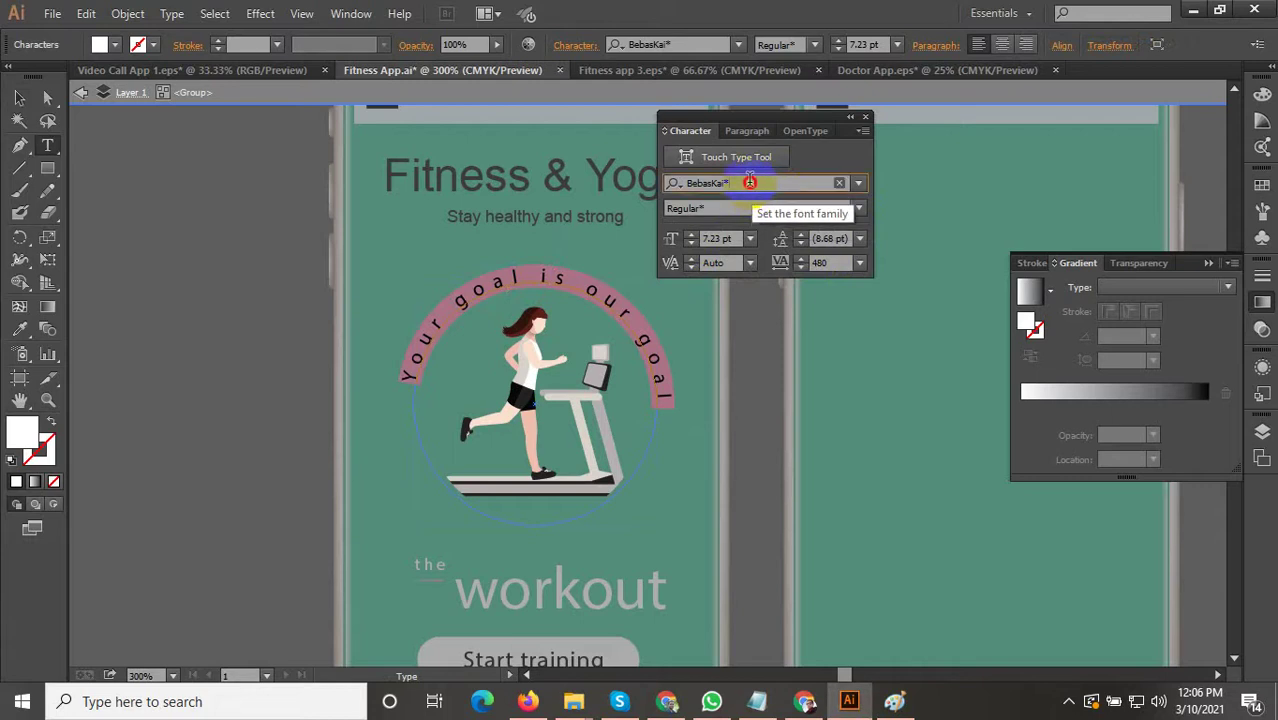
text(a)
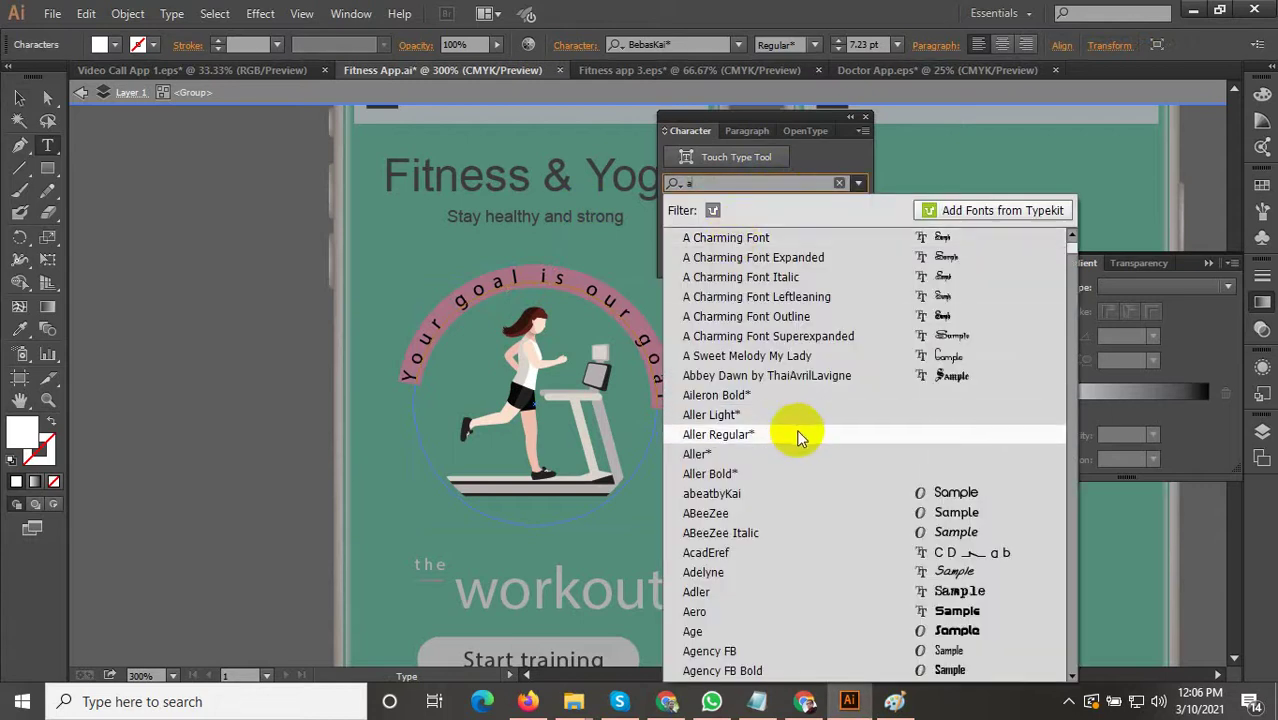
scroll(815, 445, down, 2)
click(810, 396)
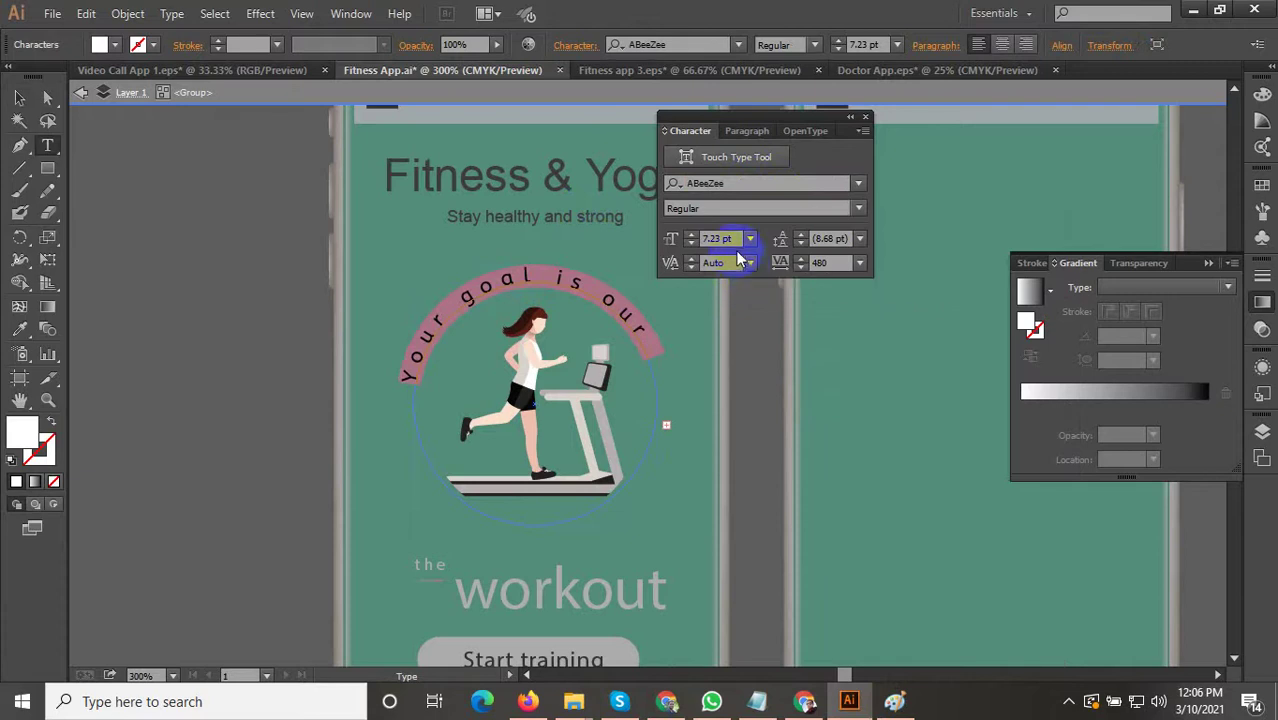
Undo the slogan's font change and leave the isolated group.
key(ctrl+z)
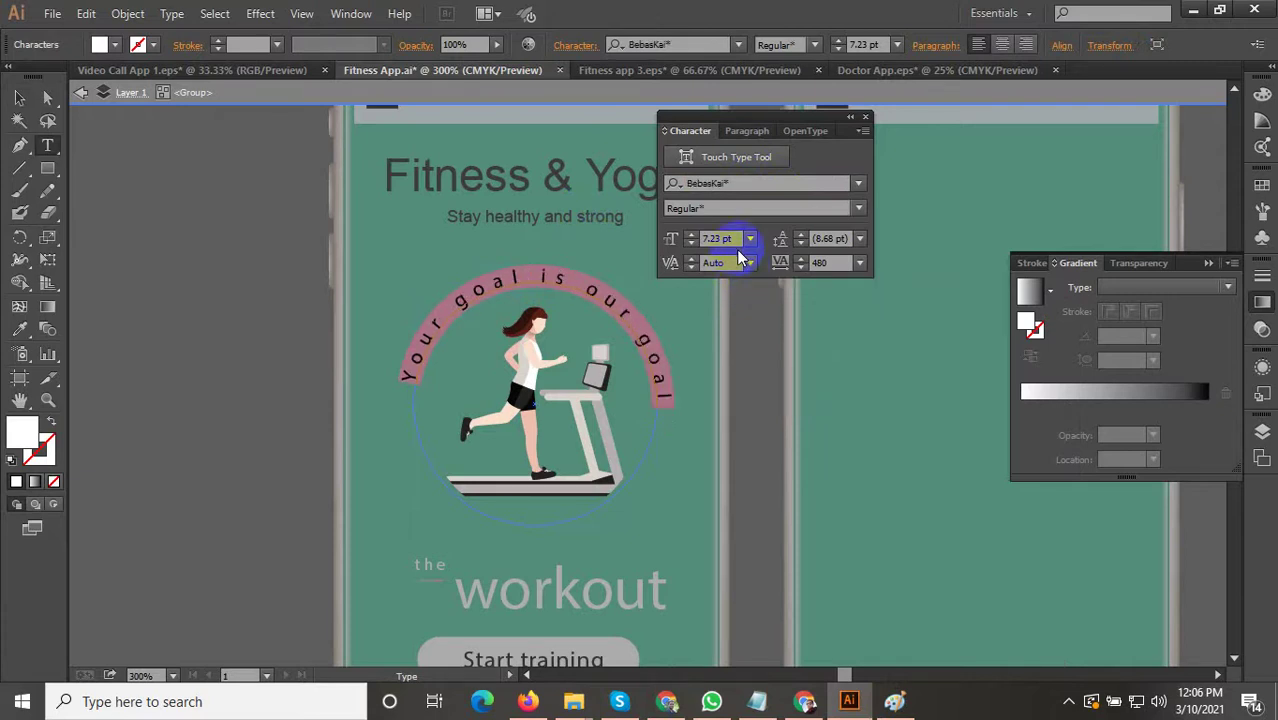
click(18, 100)
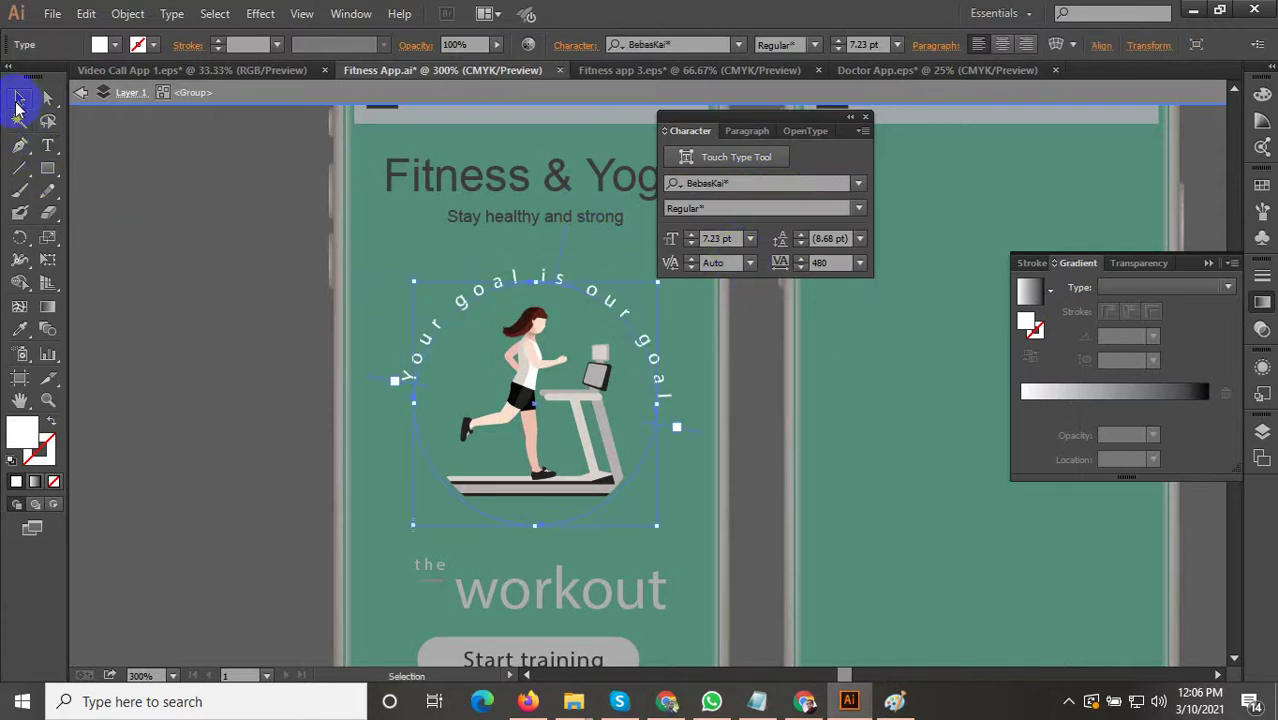
double_click(220, 265)
scroll(392, 452, down, 2)
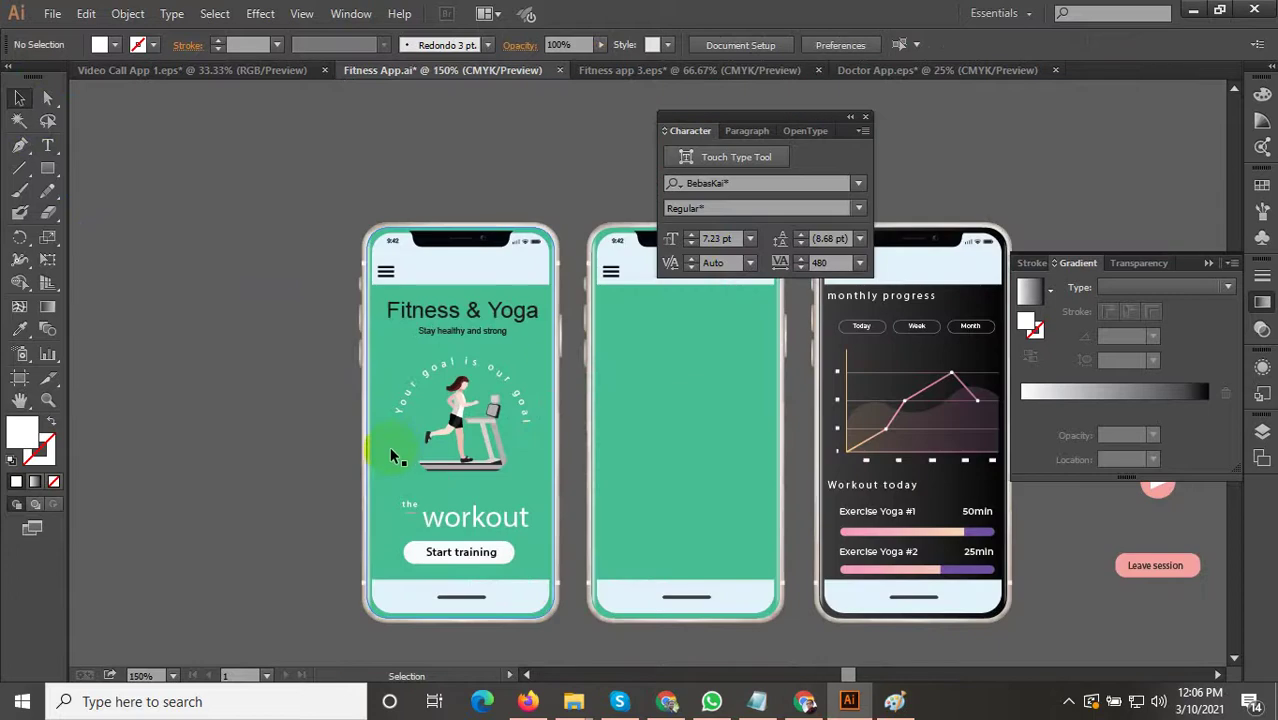
scroll(380, 597, up, 1)
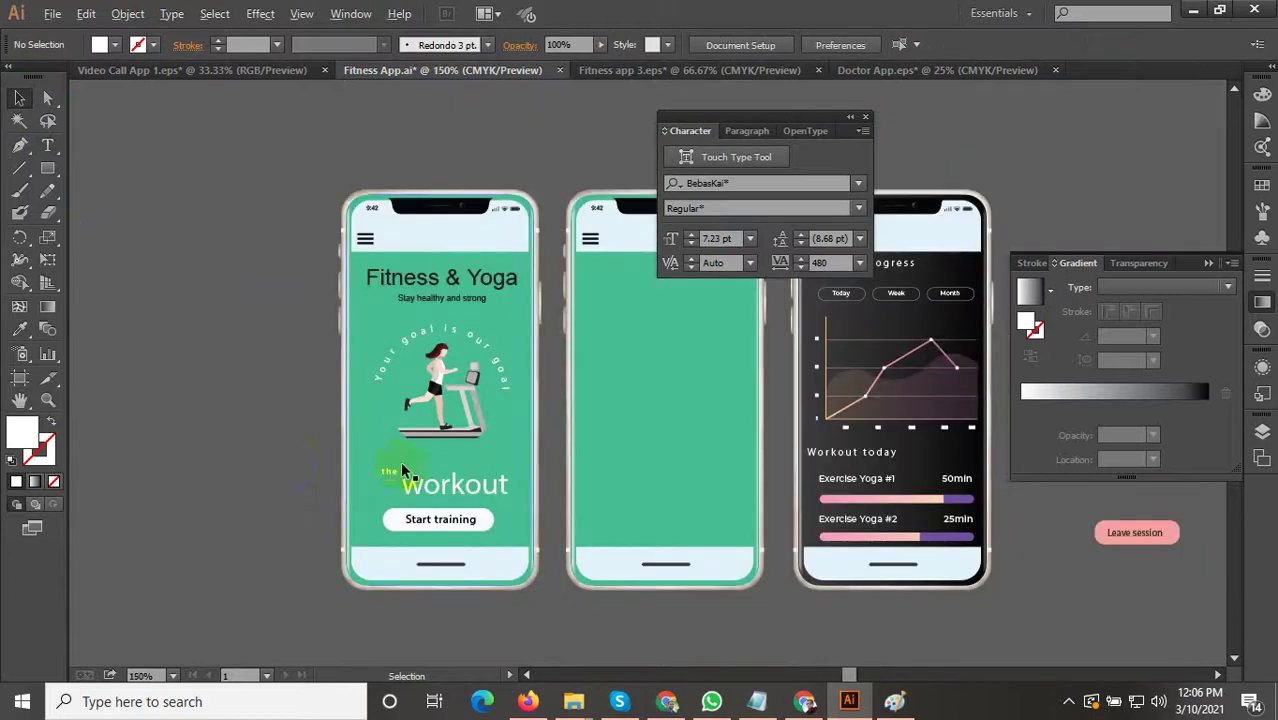
scroll(402, 466, up, 1)
click(447, 393)
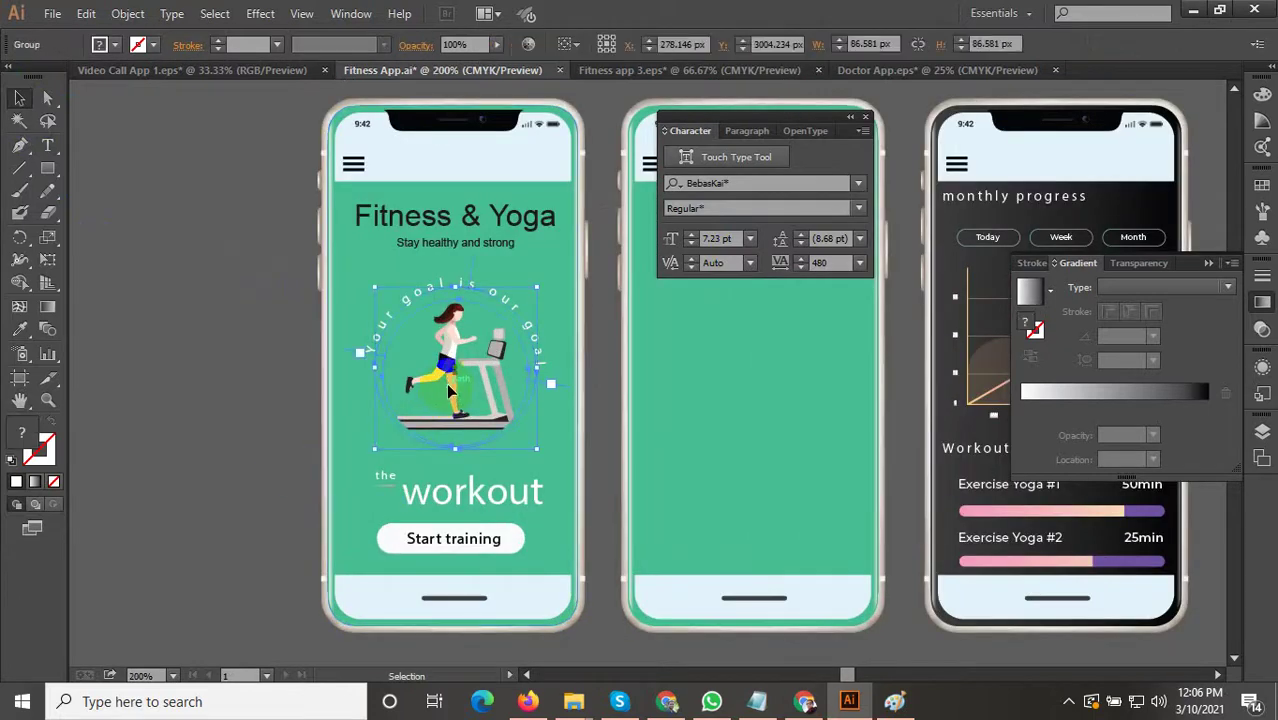
click(220, 430)
Shrink the "the workout" text group to about 83 px wide and move it slightly up from the Start training button.
scroll(266, 465, down, 2)
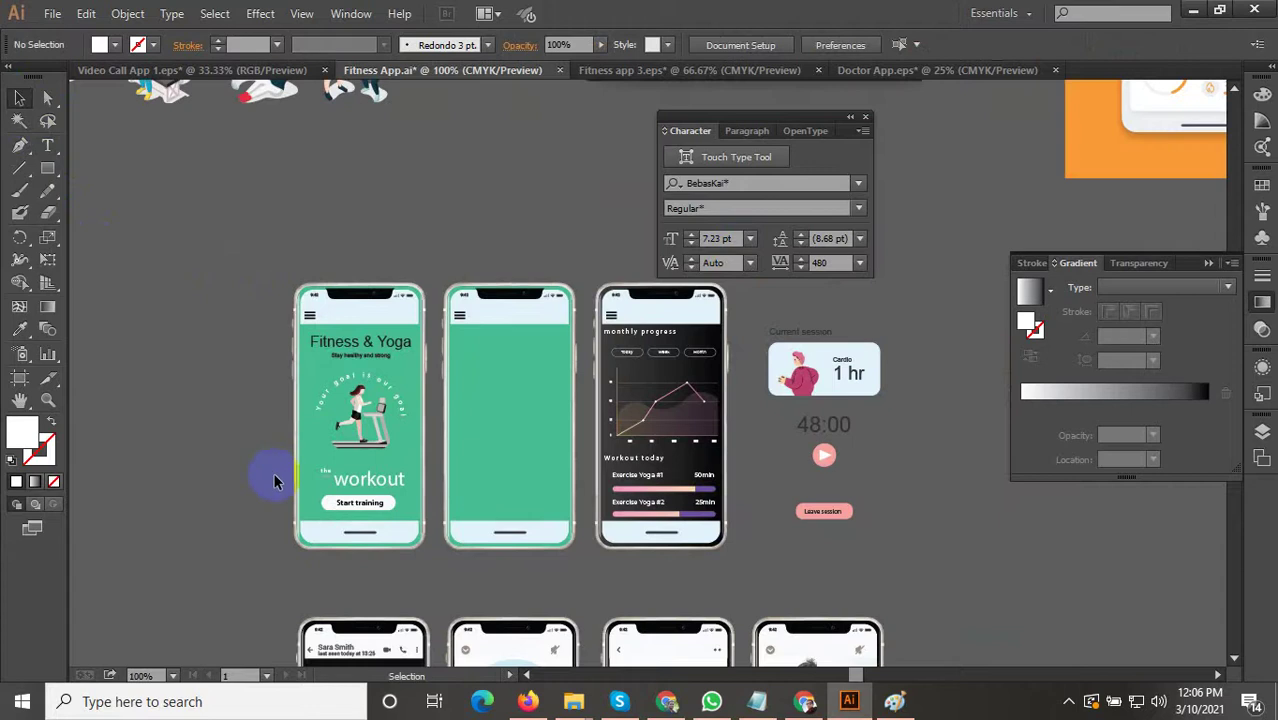
scroll(396, 498, up, 3)
click(426, 473)
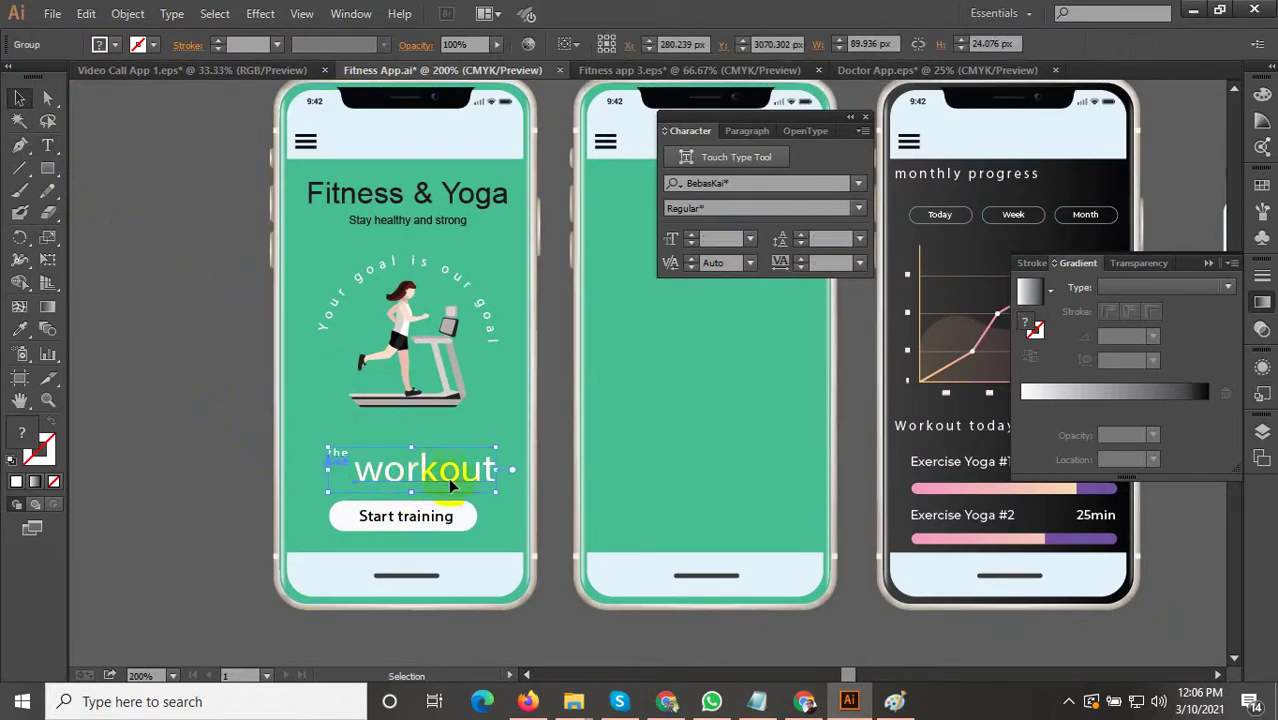
drag(492, 491, 481, 491)
click(157, 430)
scroll(393, 470, up, 2)
click(390, 471)
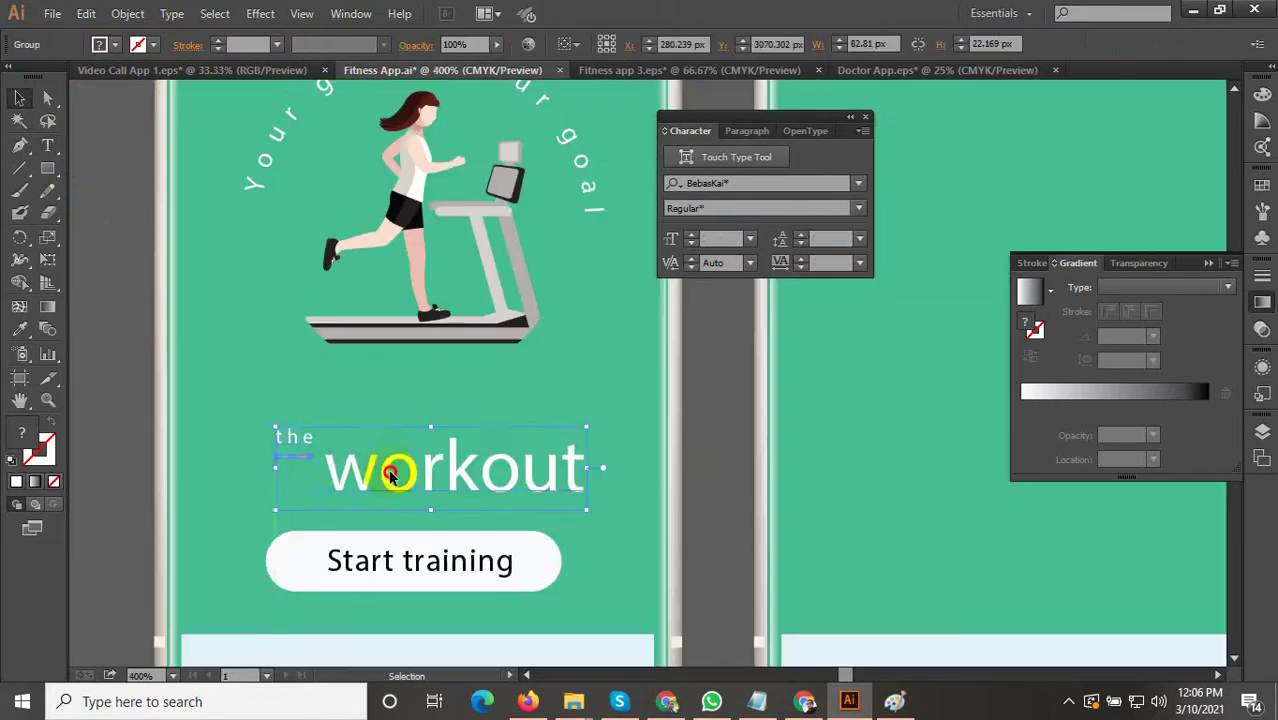
drag(390, 472, 387, 453)
scroll(417, 479, down, 3)
click(139, 348)
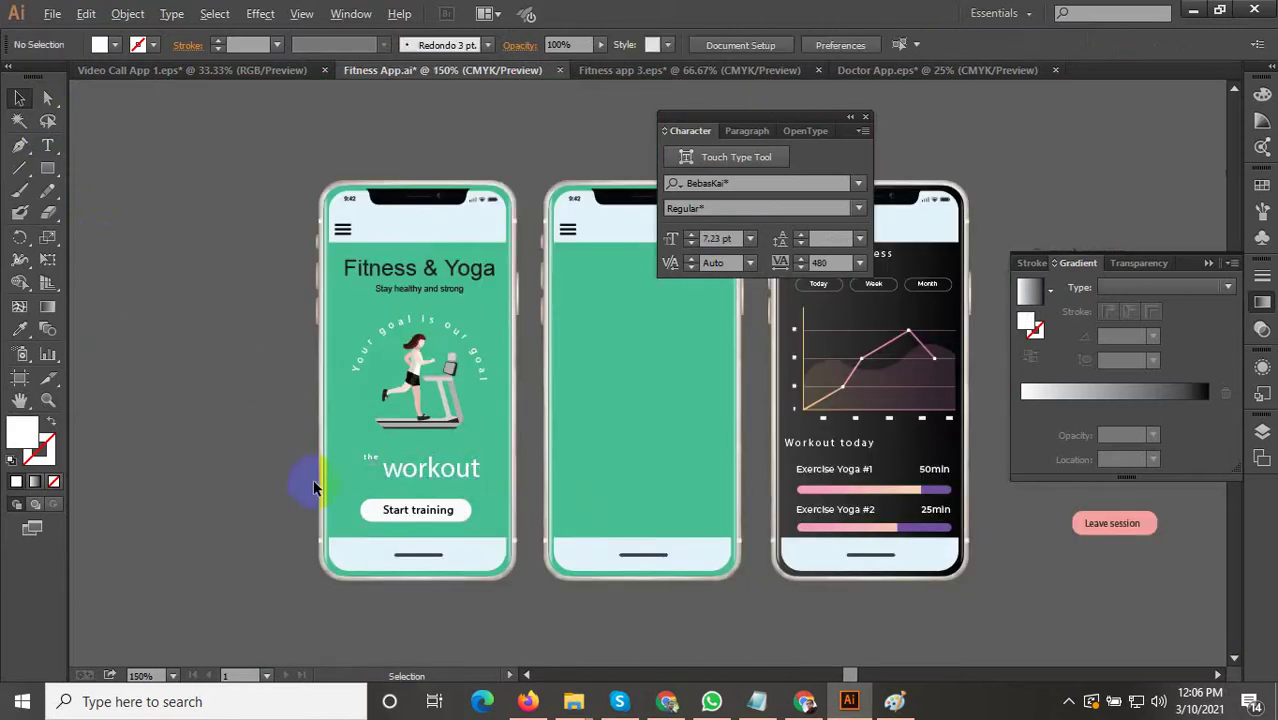
Move the monthly progress chart and workout list off the dark phone screen to the right of the session elements.
scroll(313, 479, down, 2)
scroll(662, 405, up, 2)
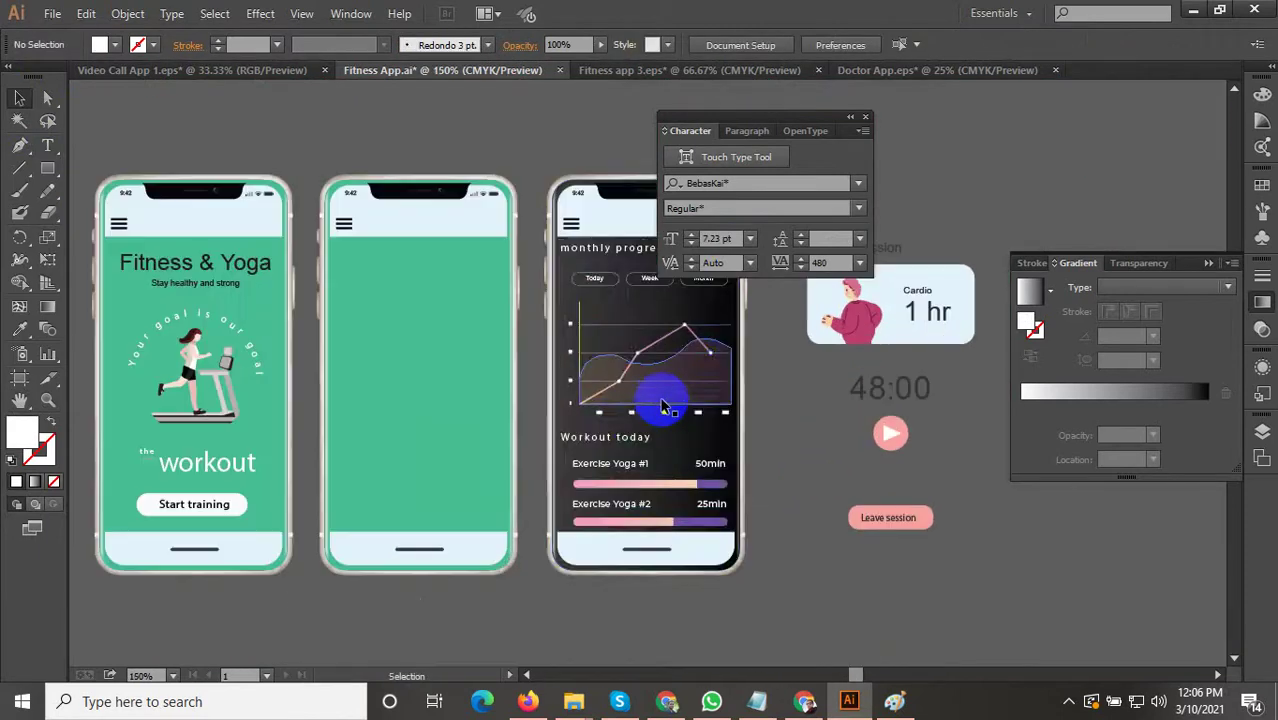
click(660, 403)
scroll(587, 428, down, 2)
drag(604, 414, 797, 414)
click(893, 529)
scroll(595, 462, up, 2)
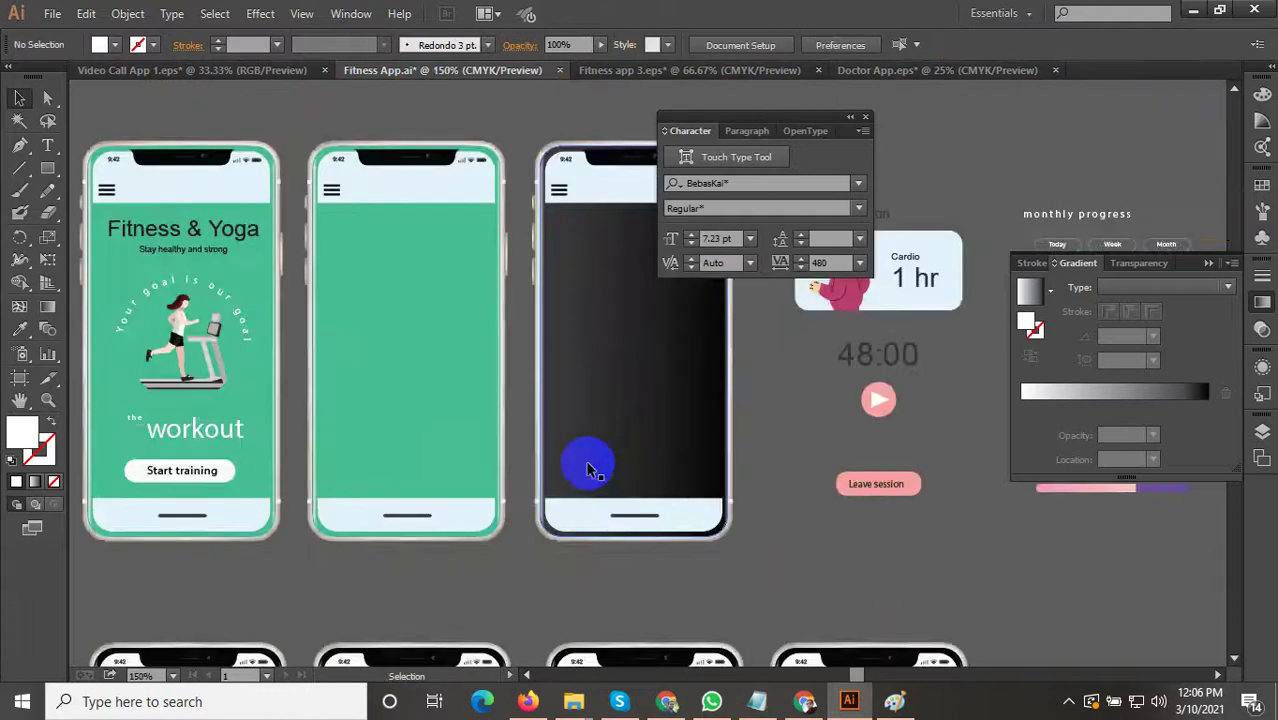
scroll(491, 466, down, 2)
scroll(486, 480, up, 1)
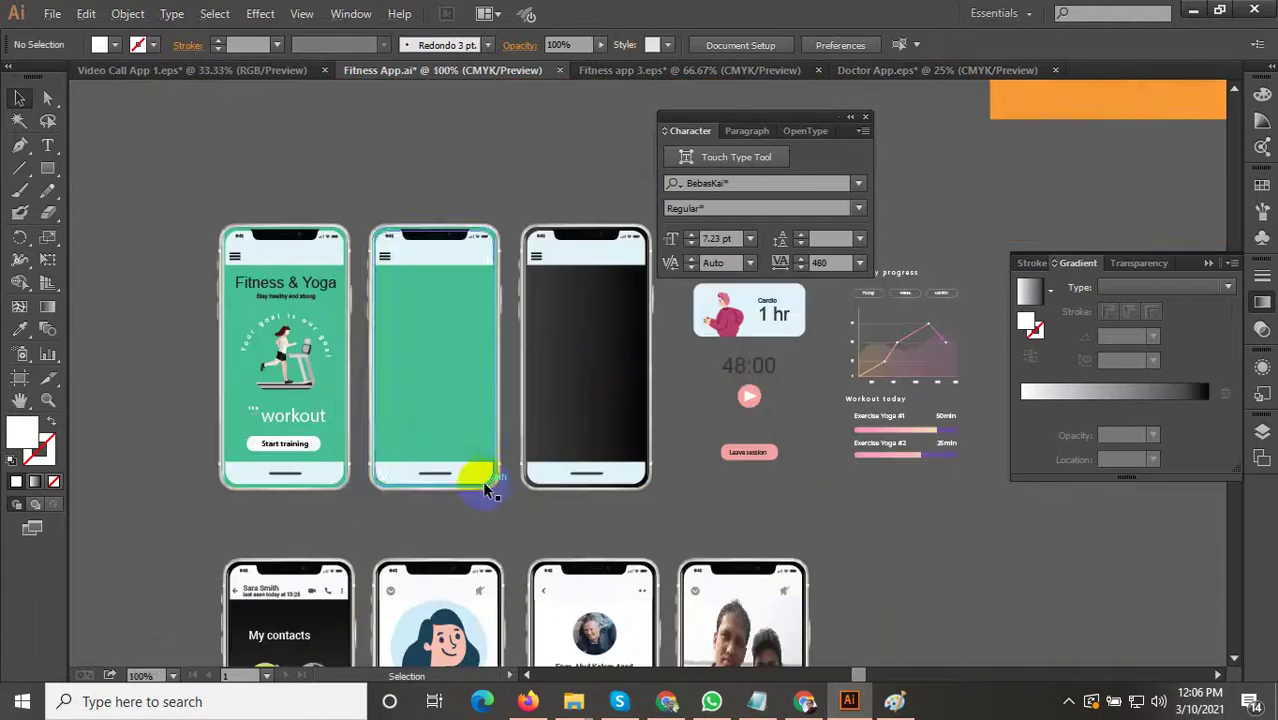
Look through the heart rate and running app reference designs for screen content to reuse in the dark phone.
scroll(487, 490, down, 2)
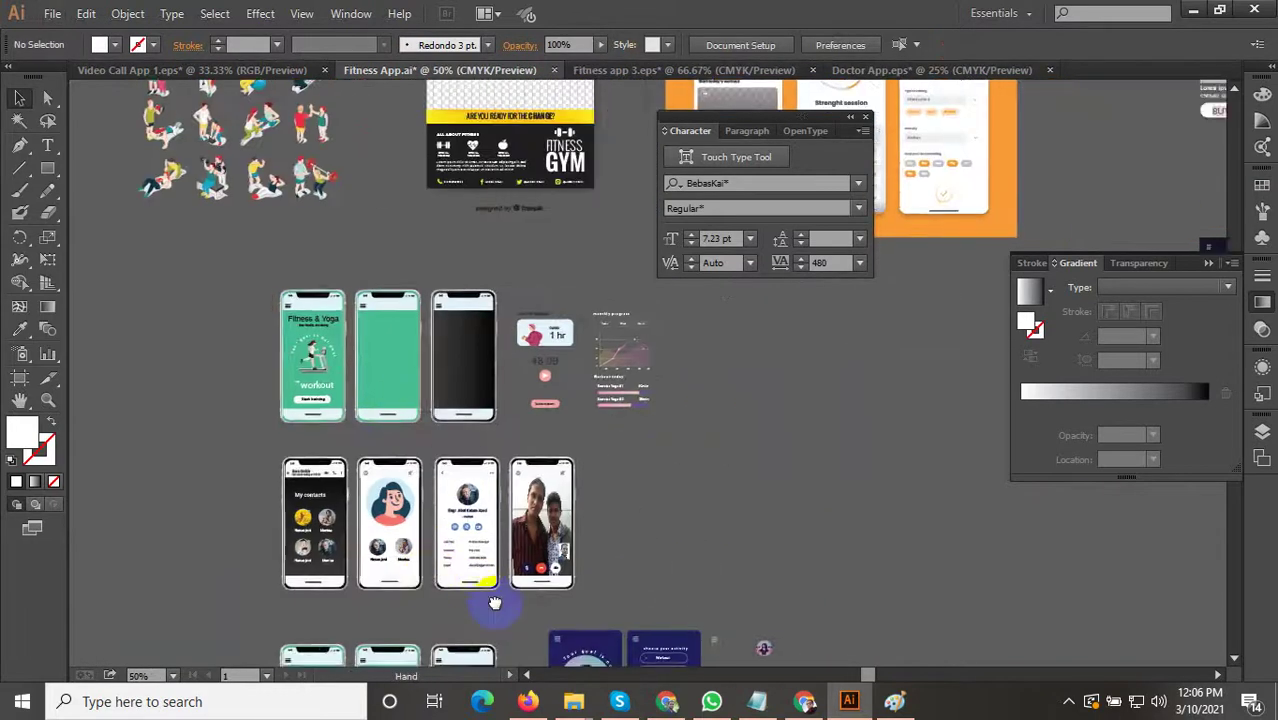
drag(495, 603, 289, 653)
drag(730, 356, 371, 605)
drag(821, 495, 608, 497)
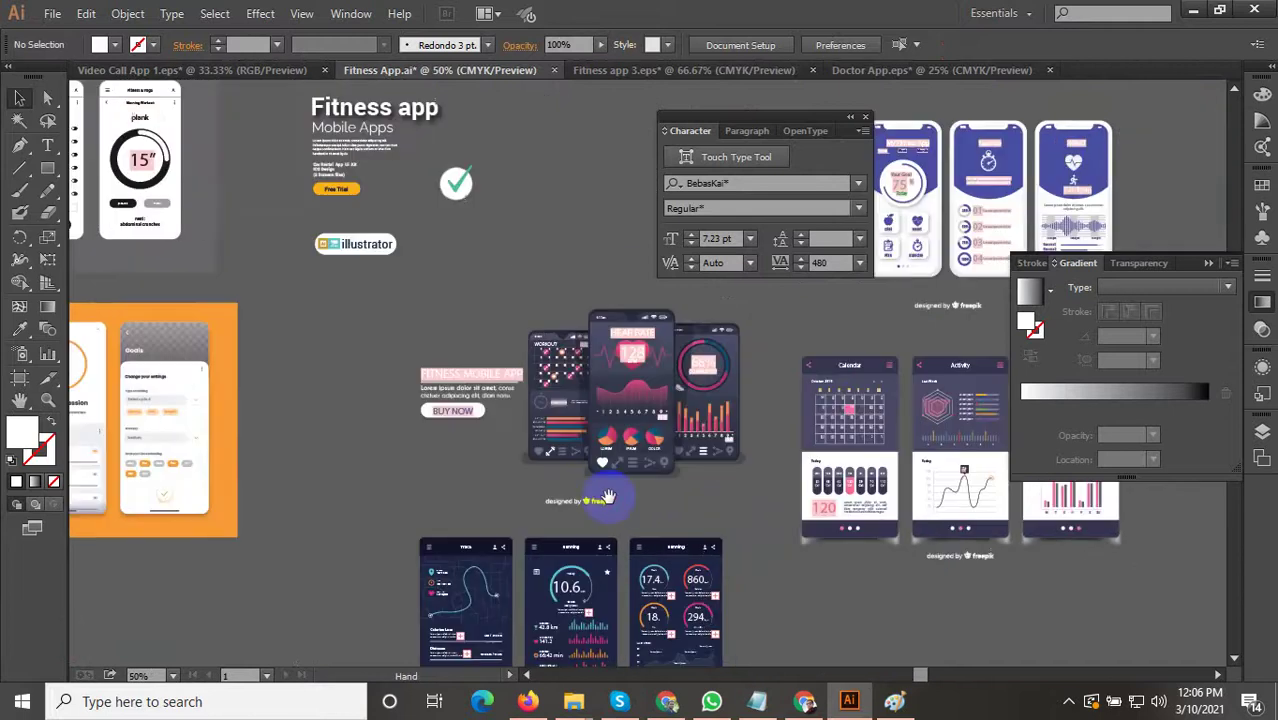
scroll(752, 462, up, 2)
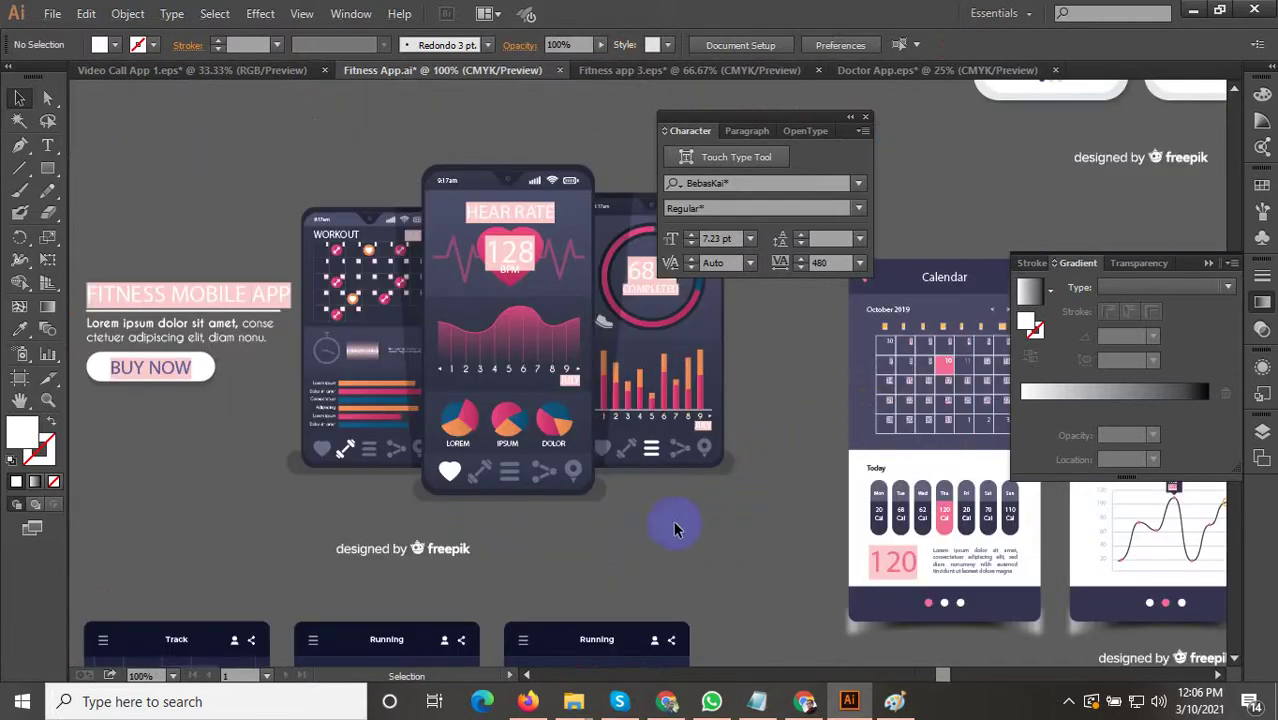
scroll(642, 450, down, 3)
scroll(600, 440, down, 2)
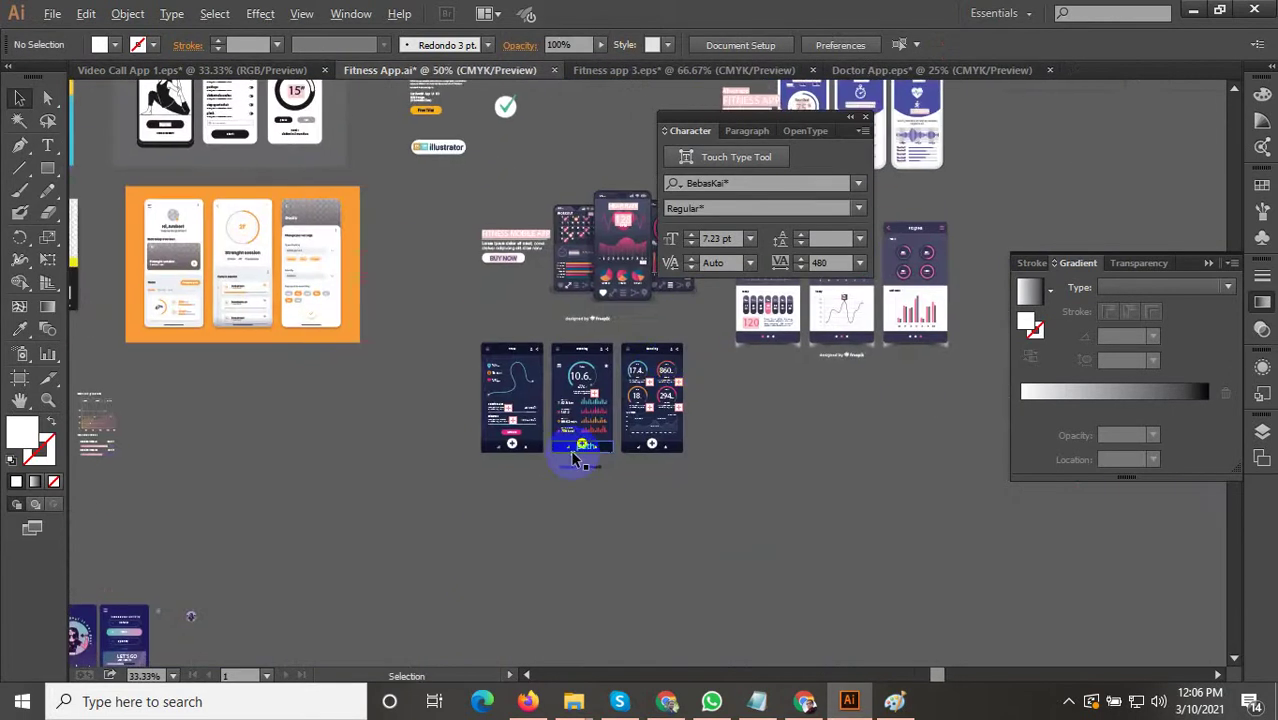
scroll(601, 425, up, 3)
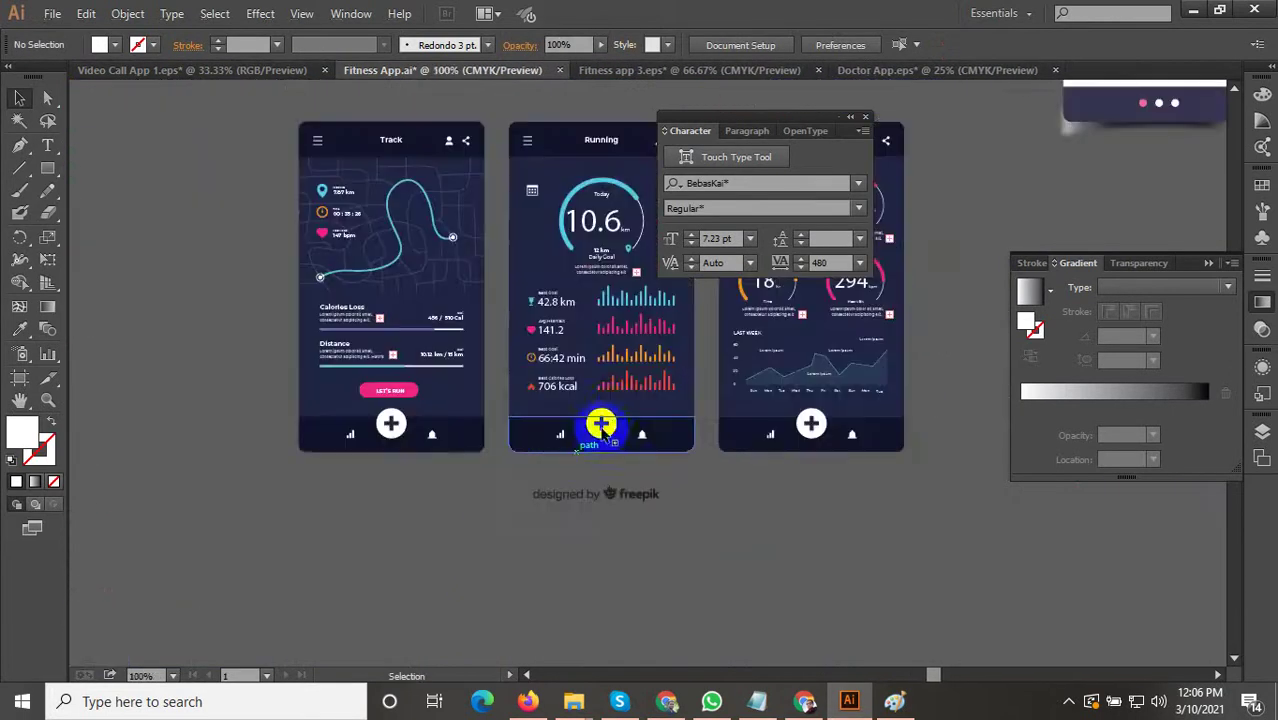
Copy the Running reference screen's progress ring, icons, goal text, statistics and bar charts without the dark background.
click(628, 305)
drag(534, 415, 440, 497)
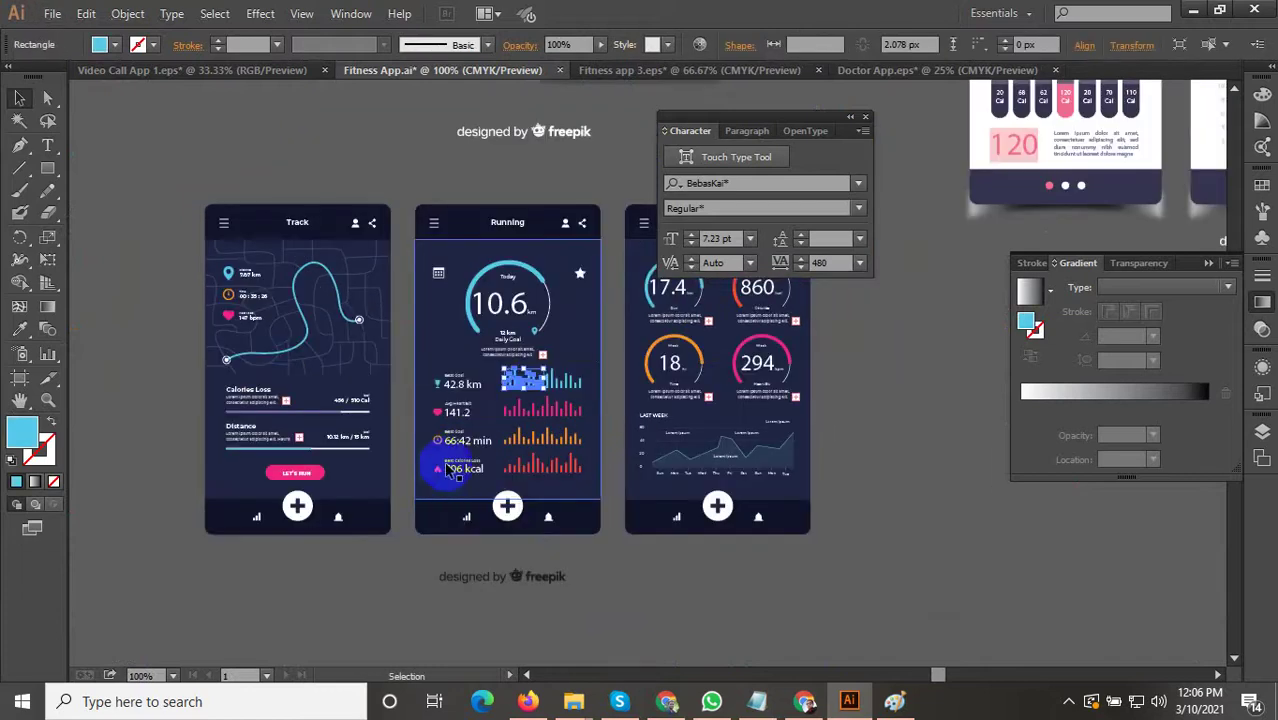
drag(608, 431, 609, 437)
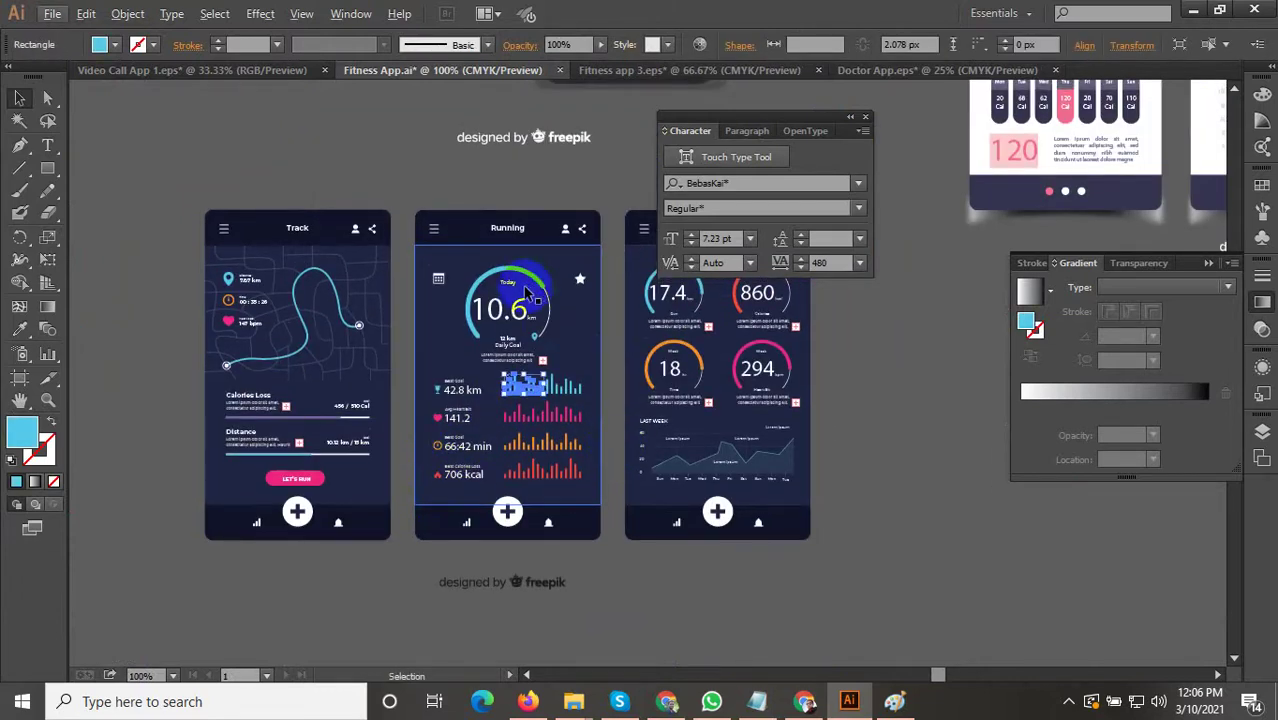
drag(410, 250, 610, 505)
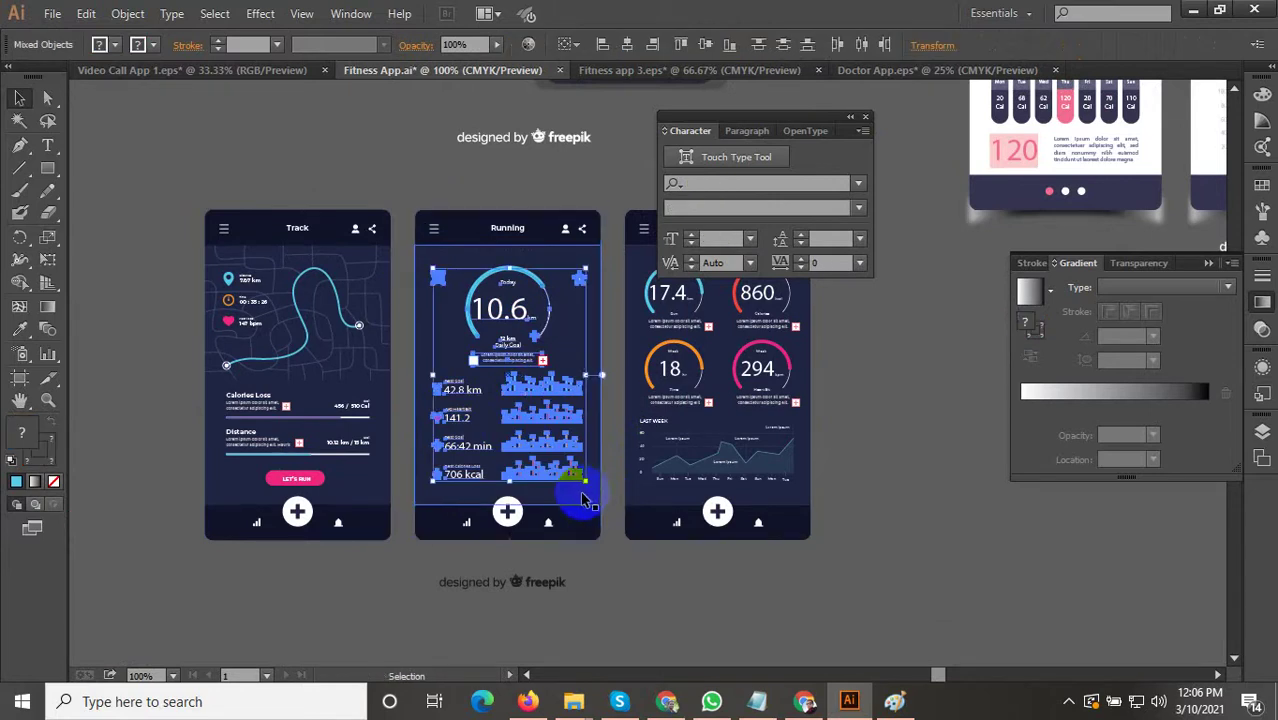
click(612, 500)
Paste the copied running statistics near the dark phone and group them.
scroll(643, 500, down, 3)
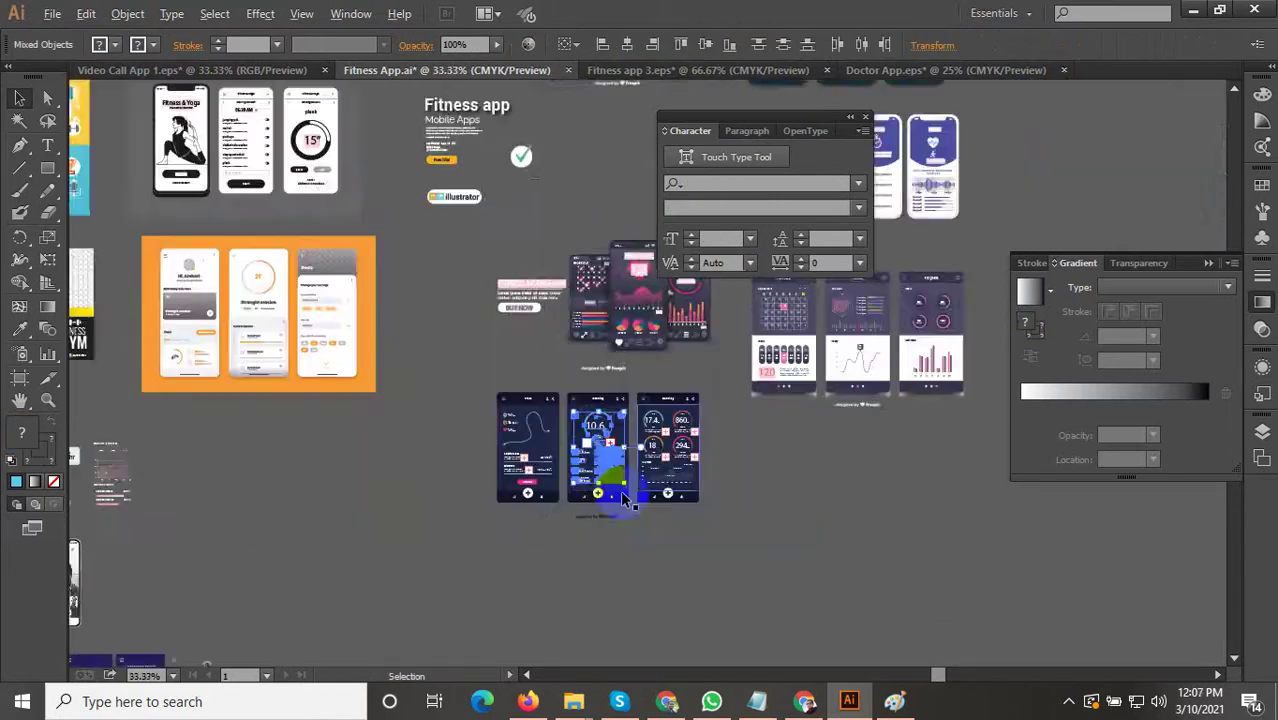
drag(509, 537, 772, 371)
drag(548, 471, 773, 411)
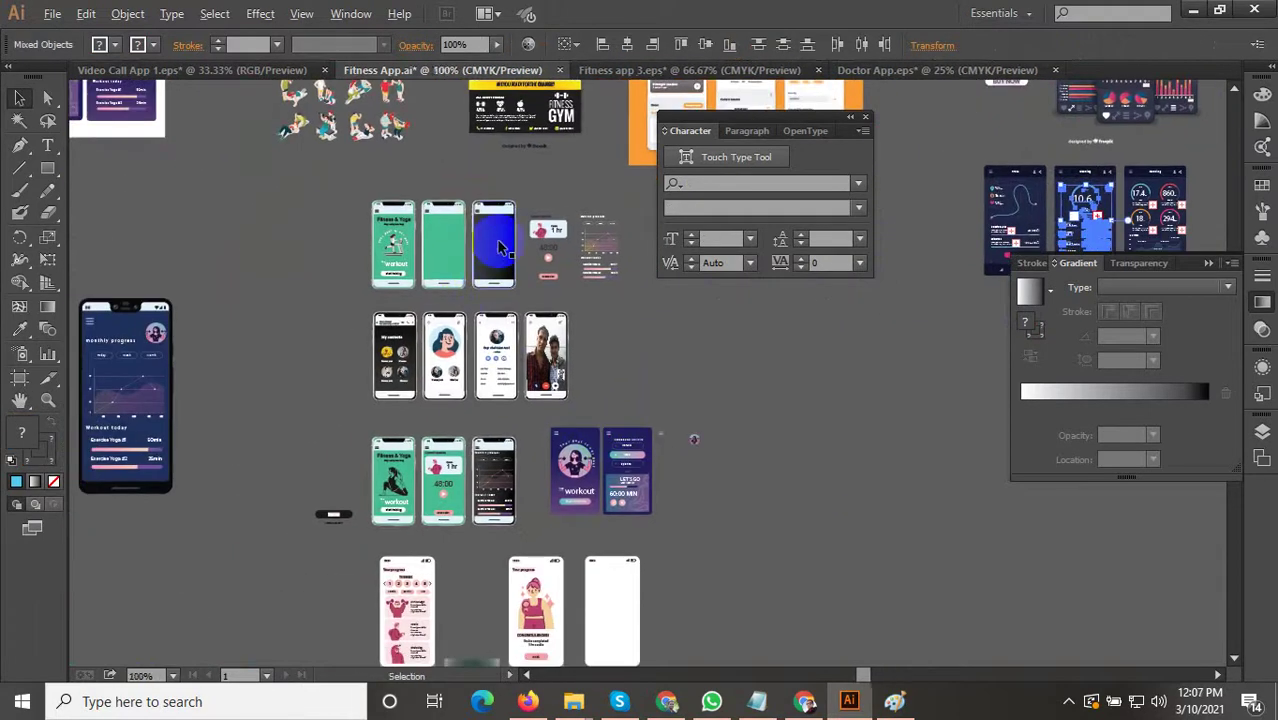
alt+scroll(491, 265, up, 5)
key(ctrl+v)
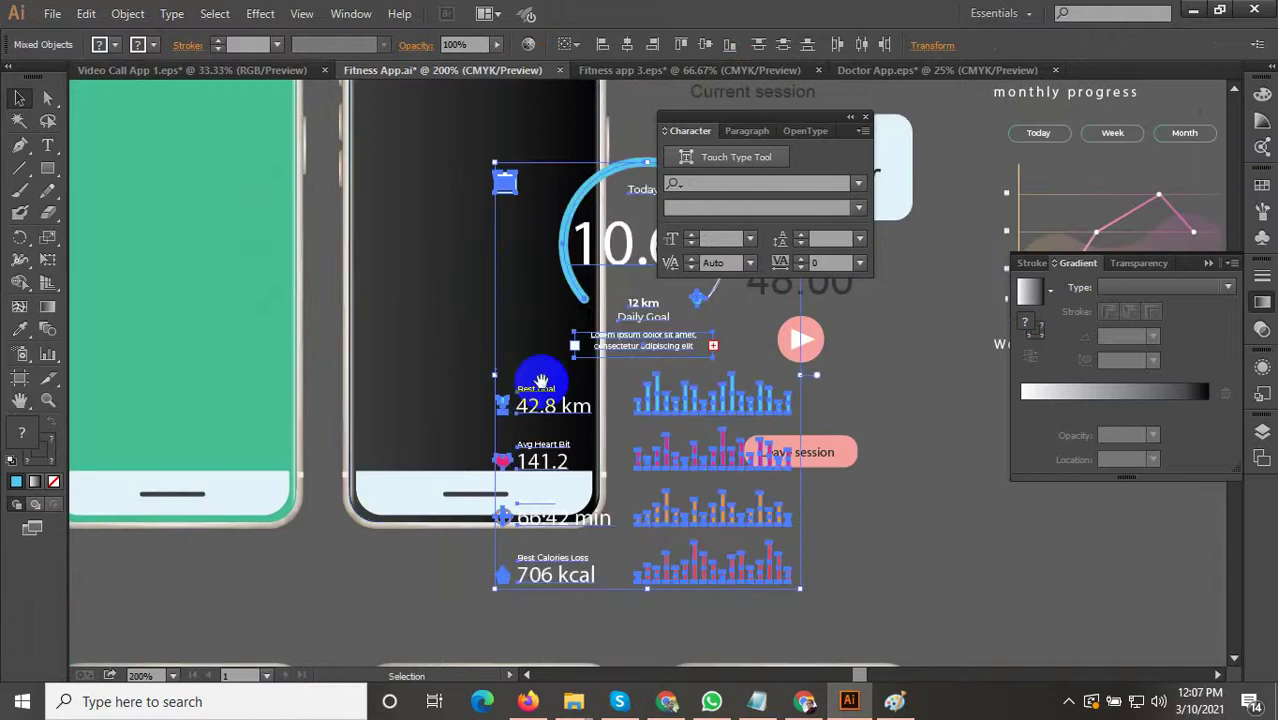
scroll(512, 385, up, 3)
scroll(512, 385, right, 2)
right_click(567, 360)
click(604, 447)
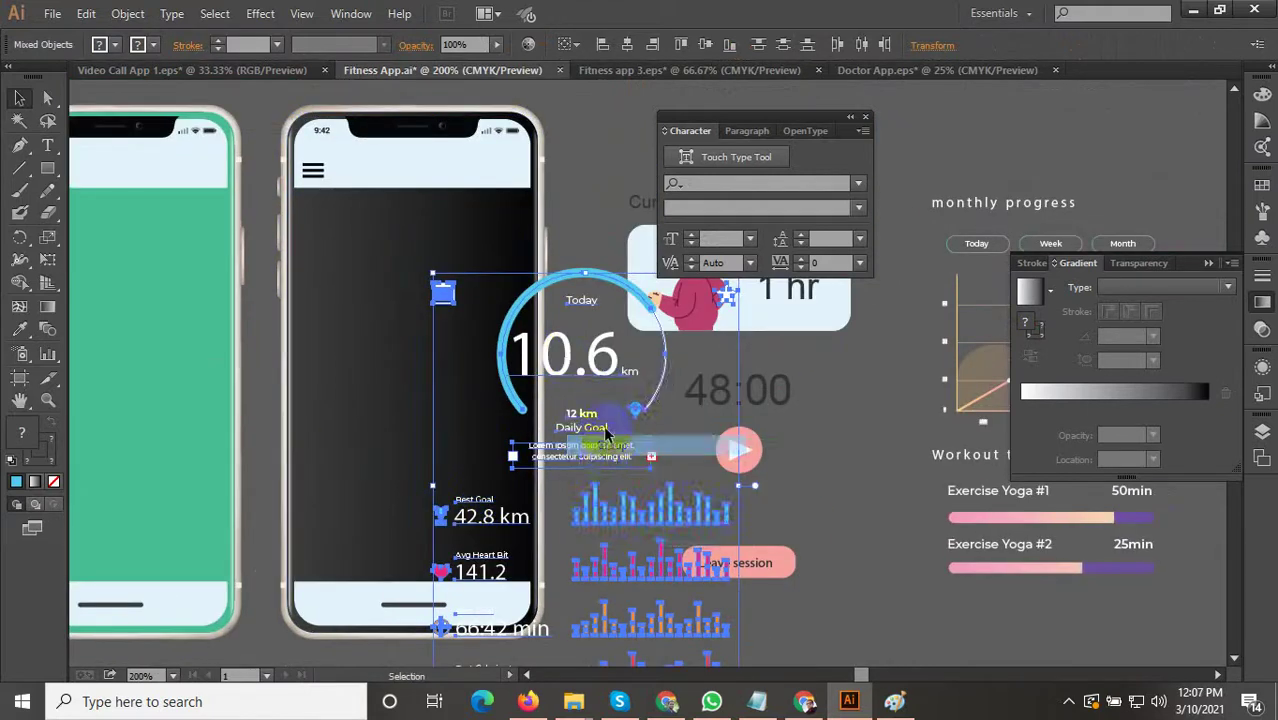
Move the statistics group onto the dark phone's screen, shrink it to about 107 px wide and raise it slightly.
drag(564, 368, 382, 285)
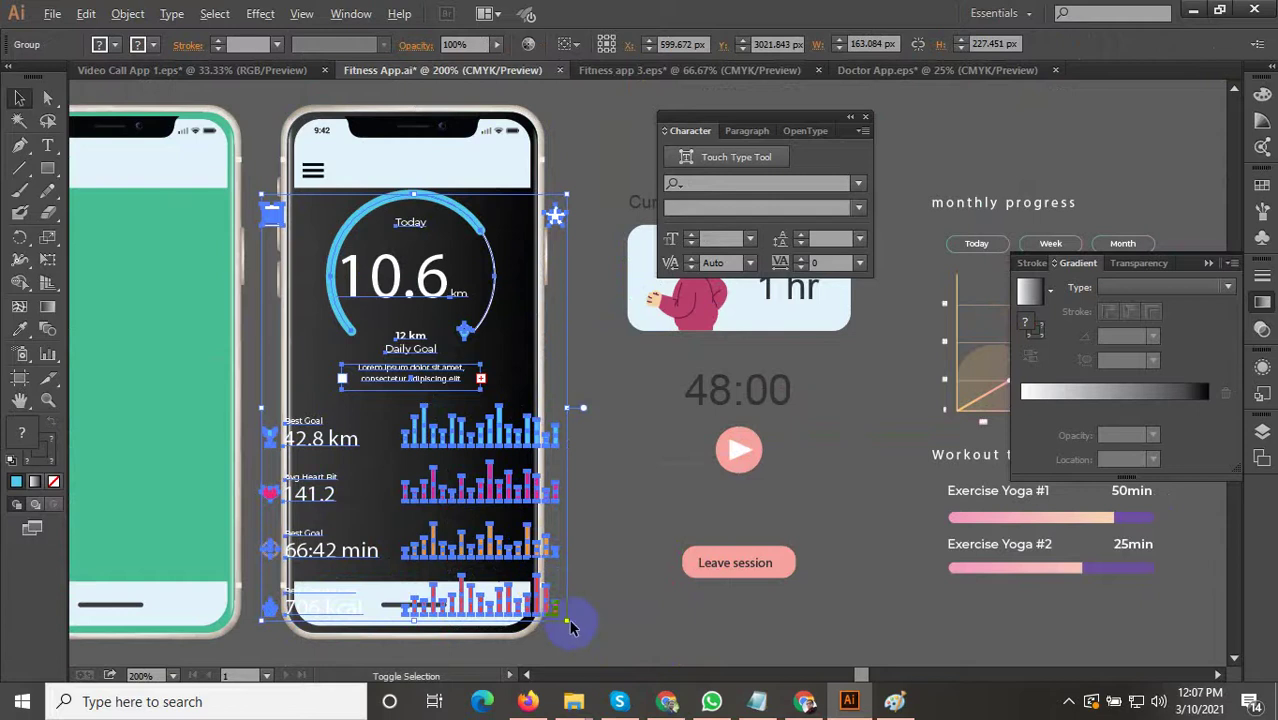
drag(569, 621, 536, 600)
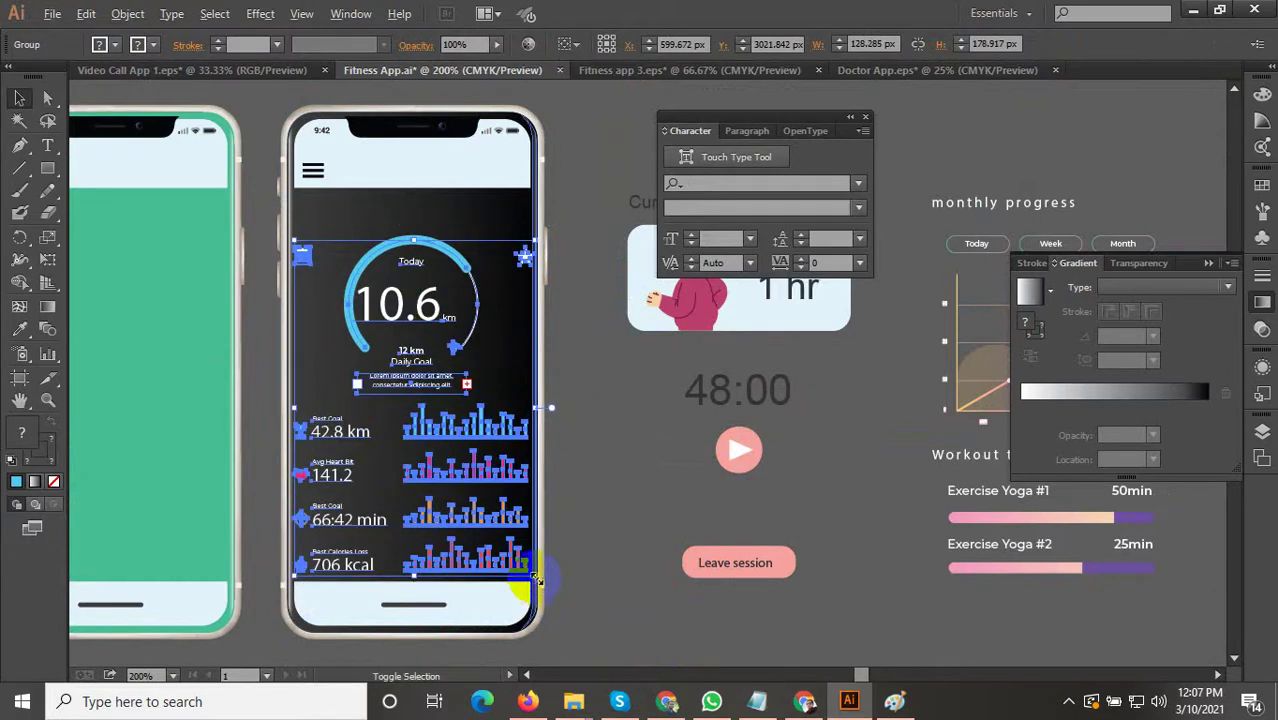
mouse_move(535, 578)
mouse_down()
mouse_move(520, 588)
mouse_move(515, 568)
mouse_up()
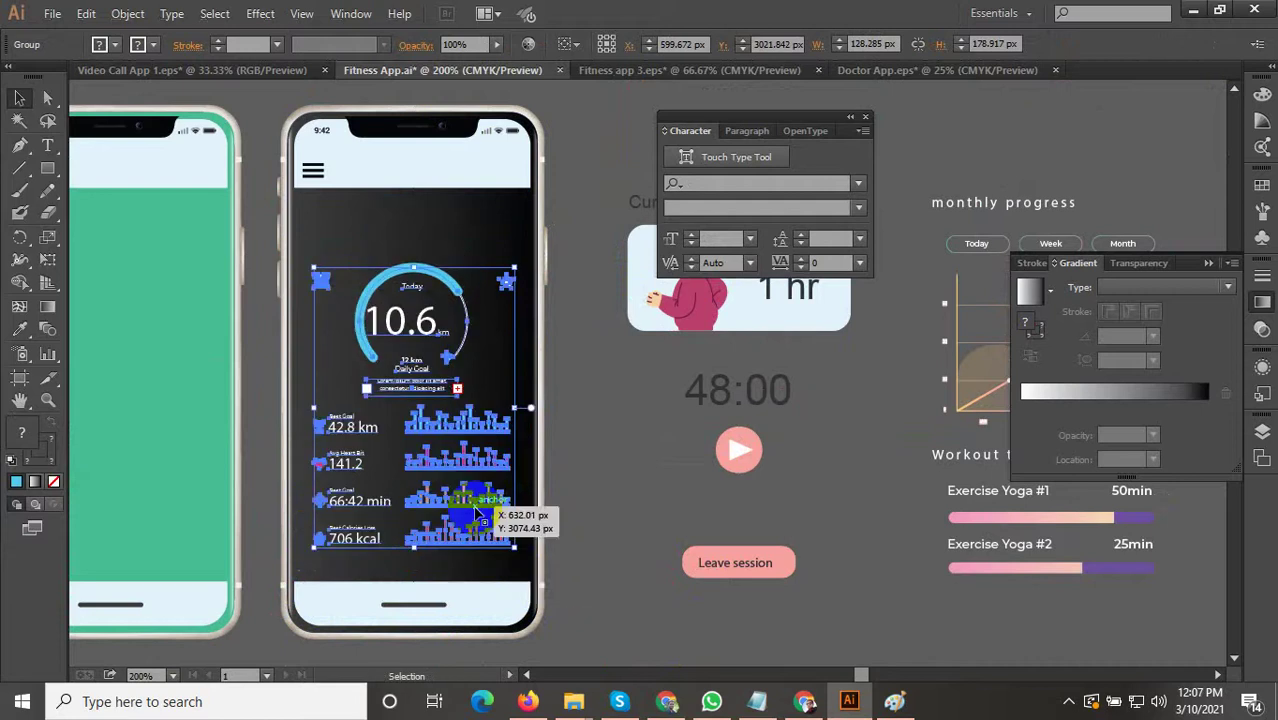
drag(438, 436, 437, 393)
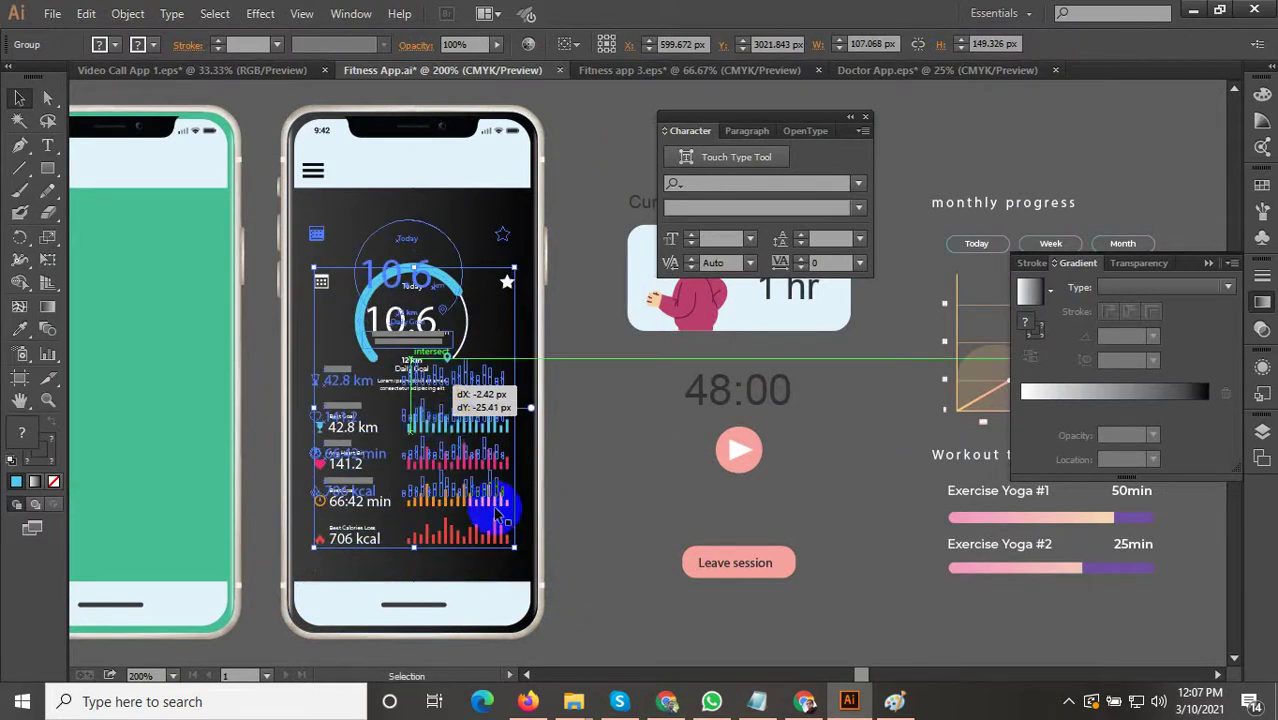
Enlarge the statistics group to about 122 px wide and move it down to sit centred on the dark screen.
drag(512, 505, 538, 540)
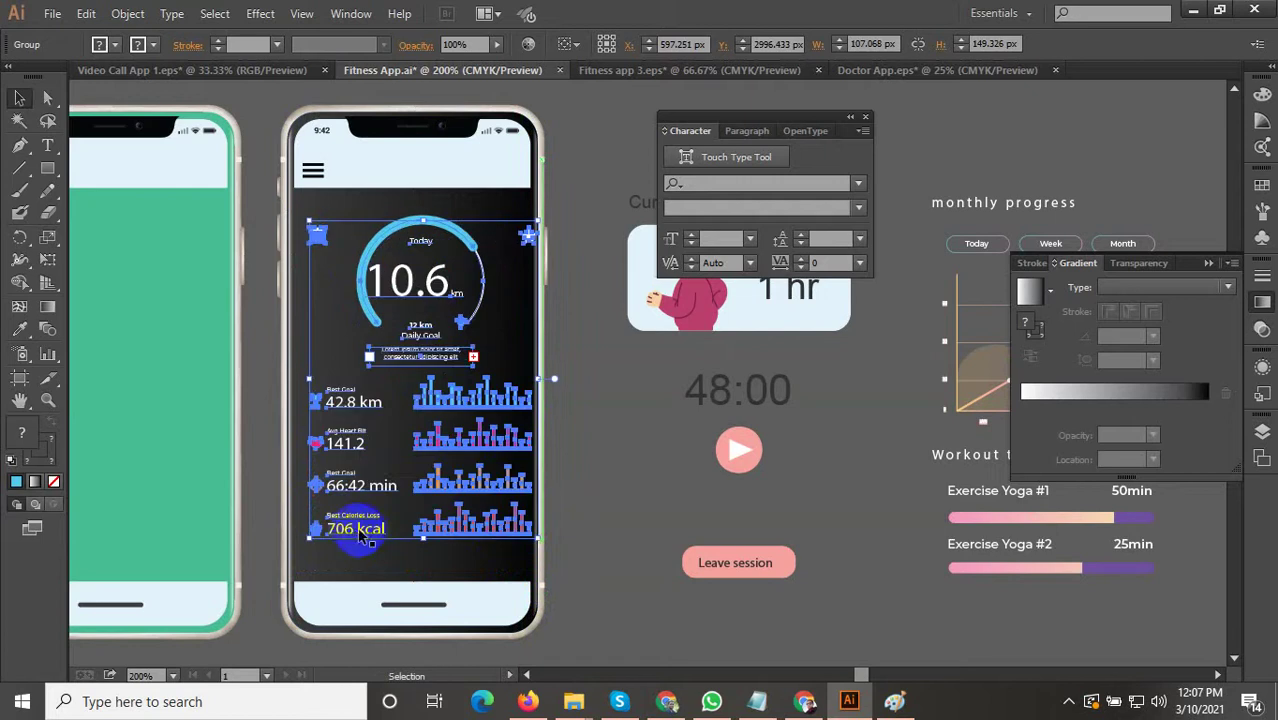
scroll(355, 535, up, 2)
drag(357, 531, 337, 569)
scroll(423, 592, down, 2)
scroll(511, 584, up, 1)
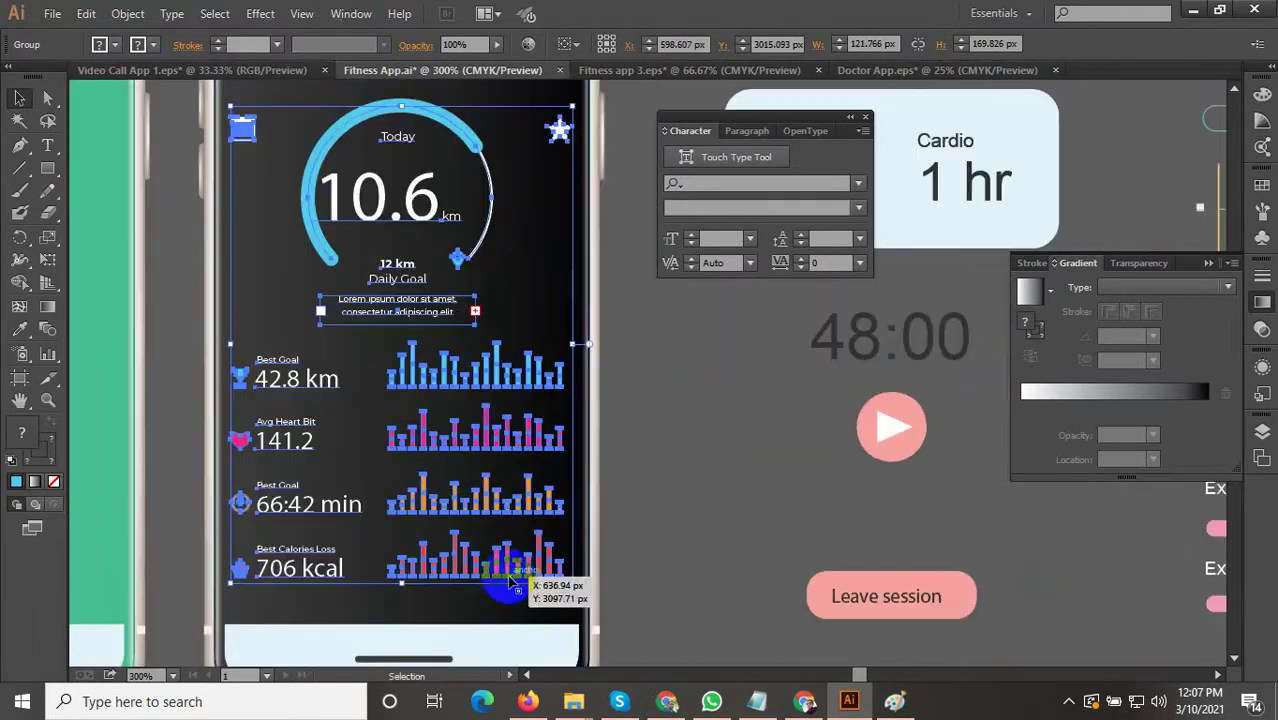
mouse_move(513, 585)
mouse_down()
mouse_move(499, 580)
mouse_move(505, 593)
mouse_up()
scroll(613, 522, down, 2)
click(605, 526)
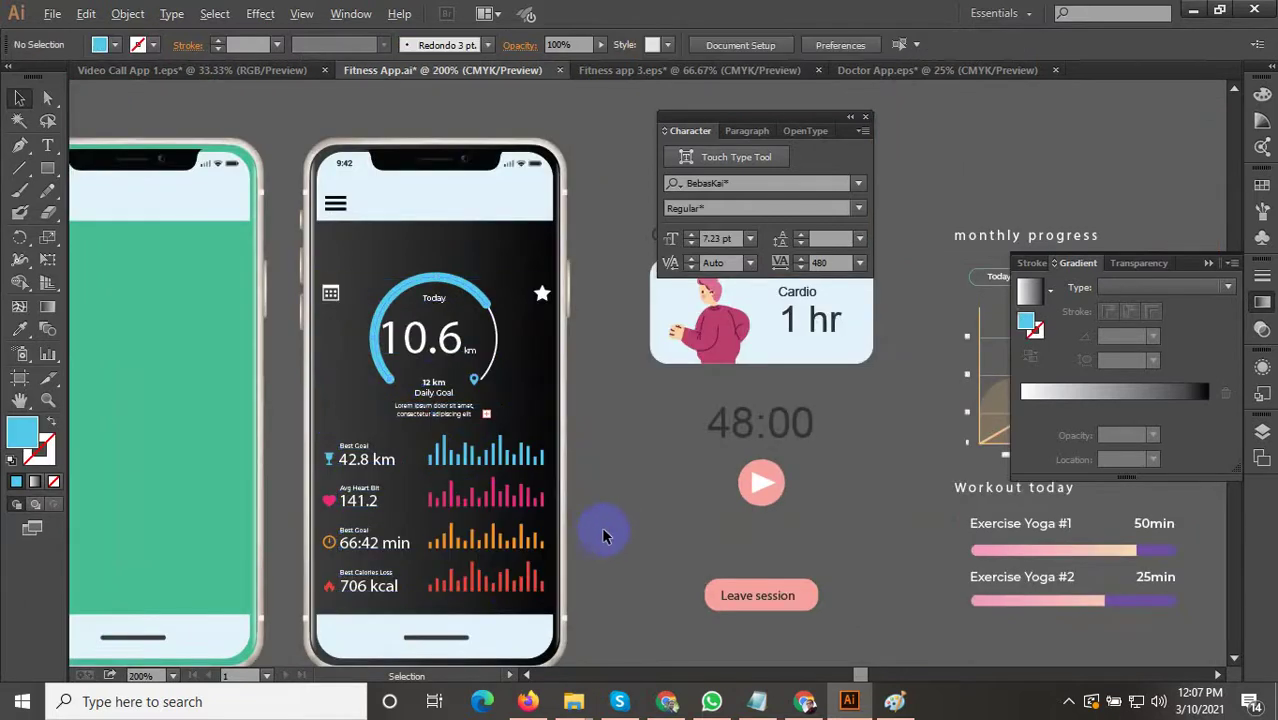
Isolate the statistics group, move its progress ring, calendar and star icons and goal text slightly up, and leave isolation.
click(430, 342)
double_click(430, 342)
click(583, 404)
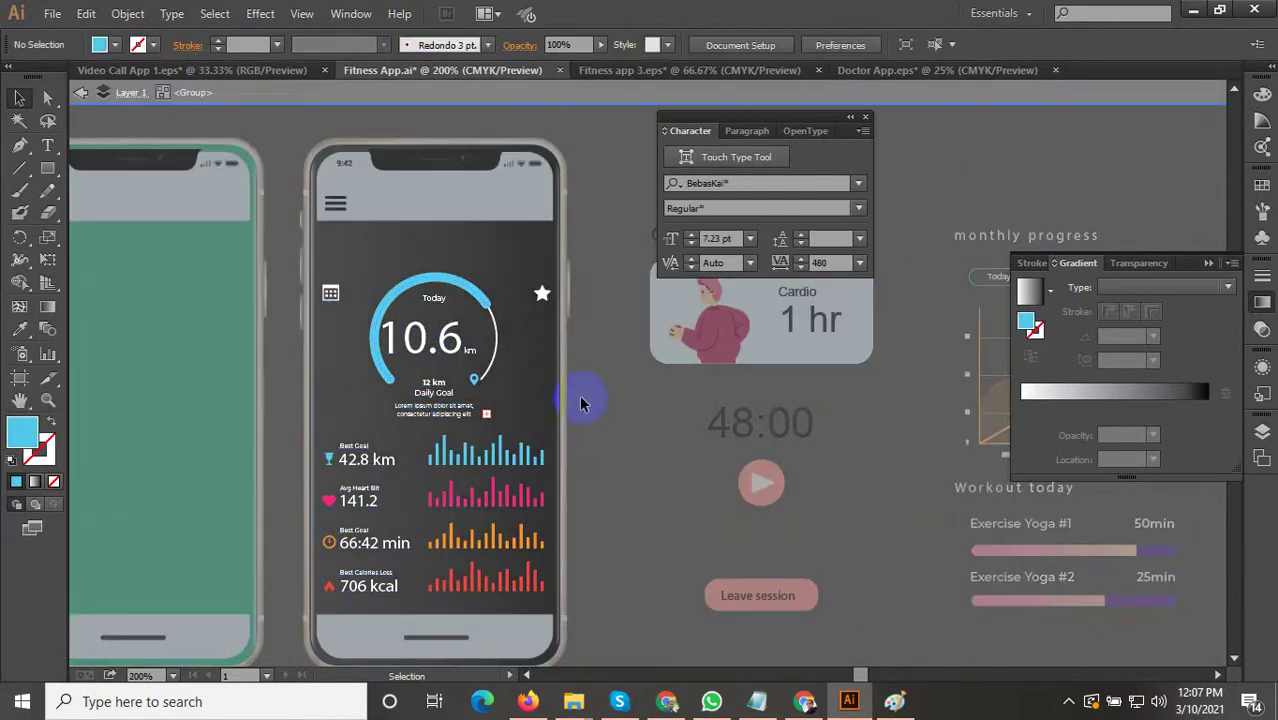
drag(504, 399, 299, 278)
scroll(399, 299, up, 1)
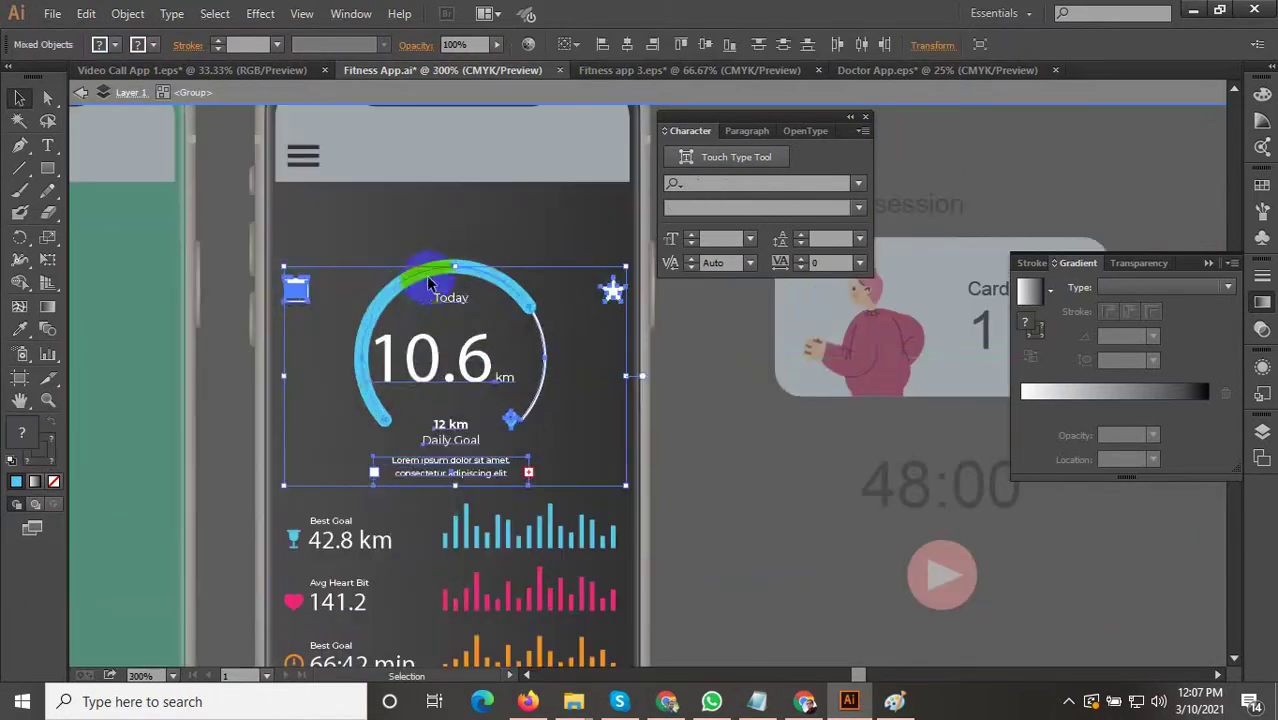
drag(426, 271, 430, 222)
scroll(437, 412, down, 1)
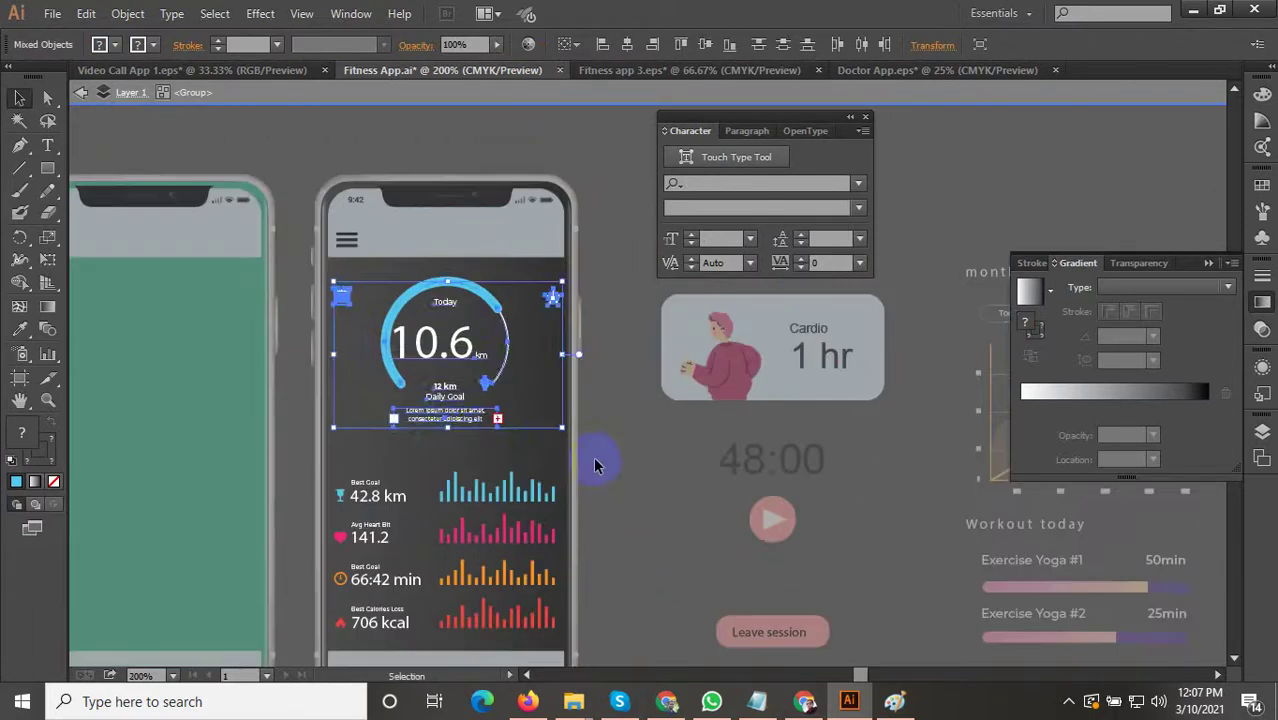
click(595, 456)
drag(624, 450, 316, 522)
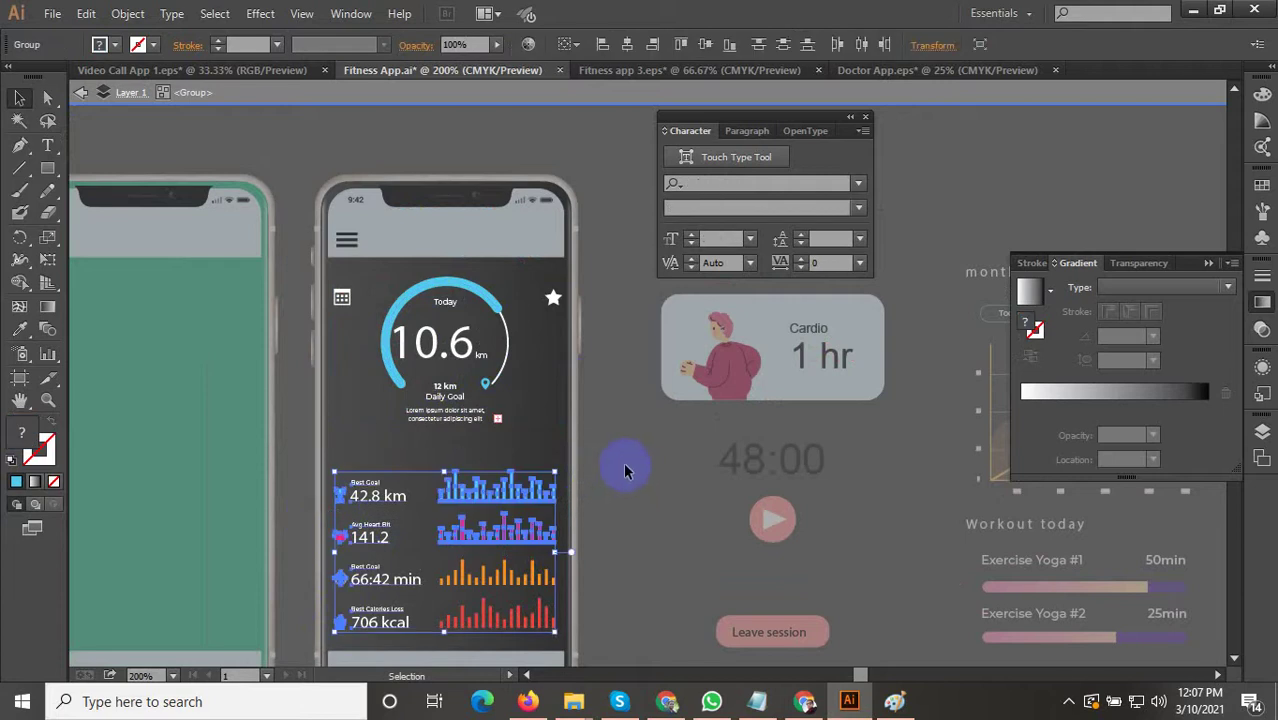
click(625, 465)
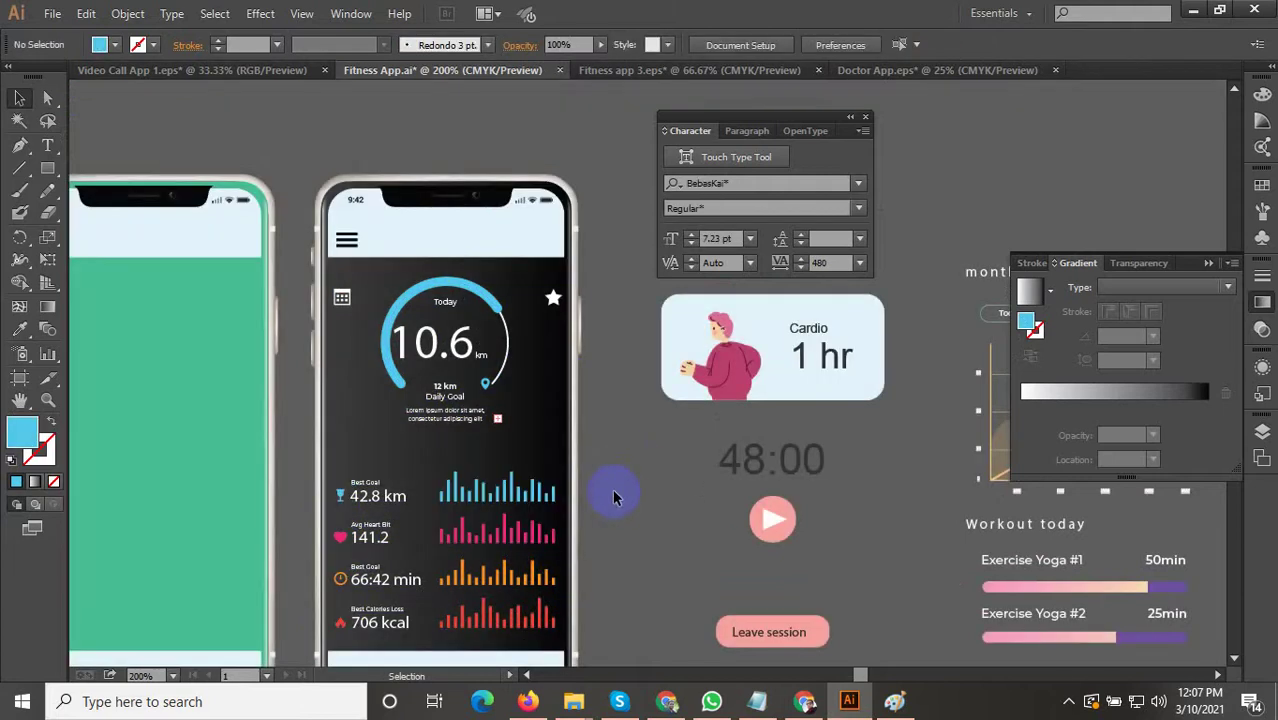
Ungroup the session elements and move the "Current session" title onto the dark phone's light header.
scroll(612, 490, down, 2)
scroll(563, 487, up, 1)
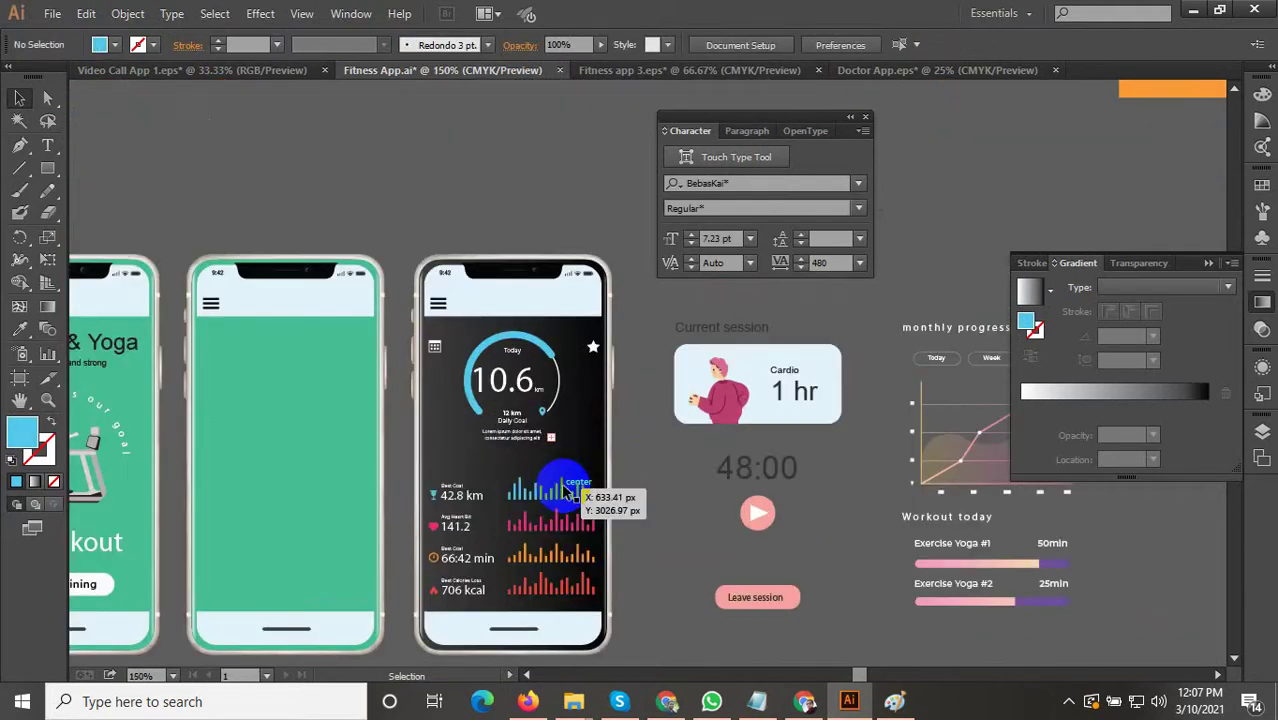
scroll(657, 527, down, 2)
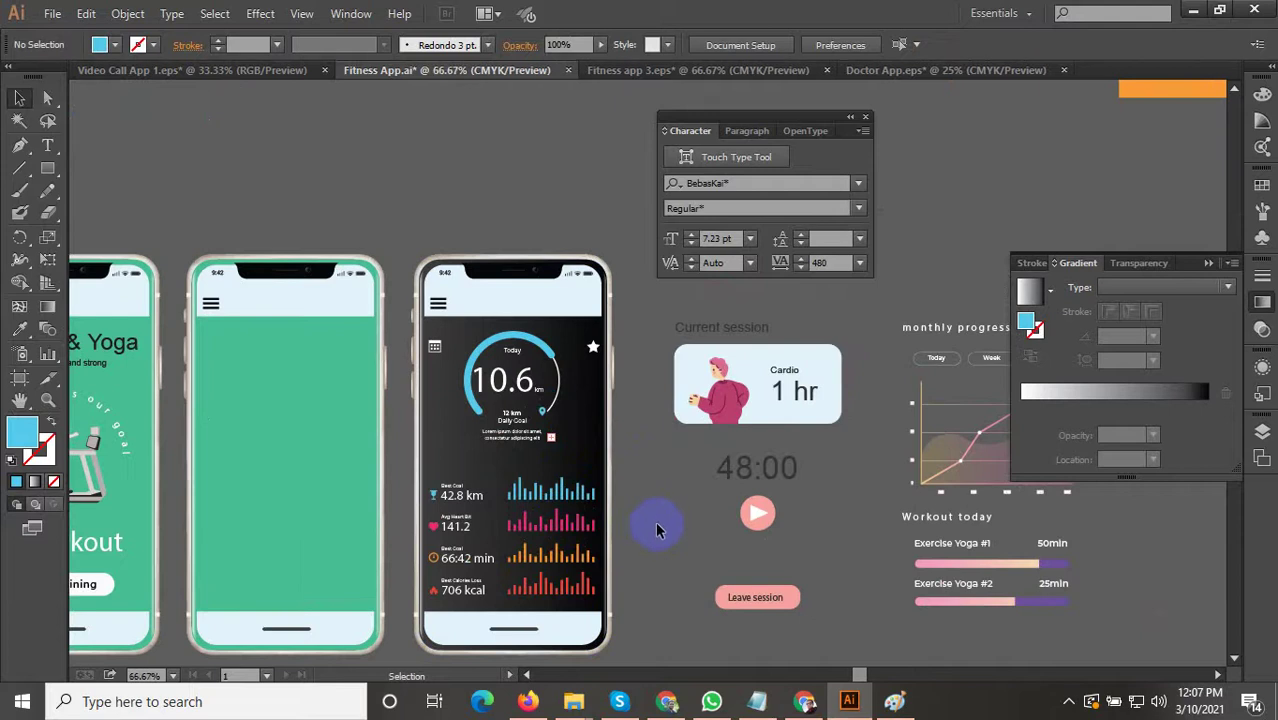
scroll(640, 438, up, 3)
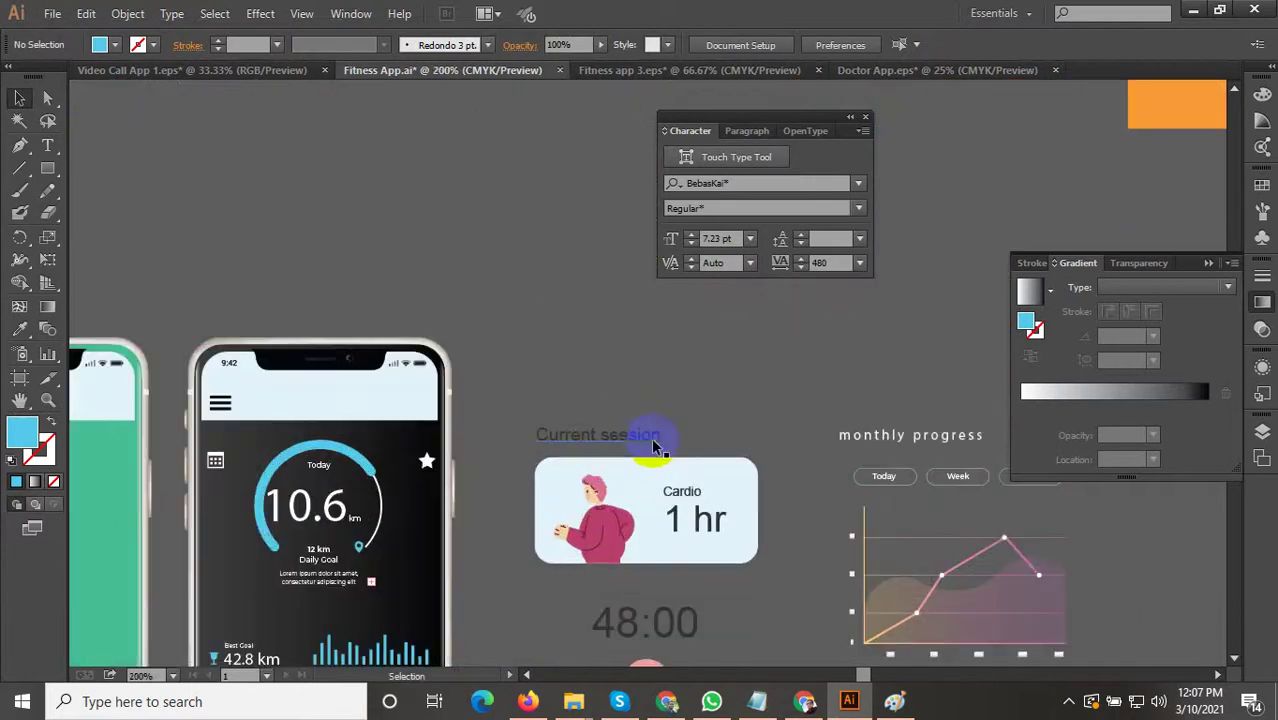
click(645, 437)
right_click(605, 435)
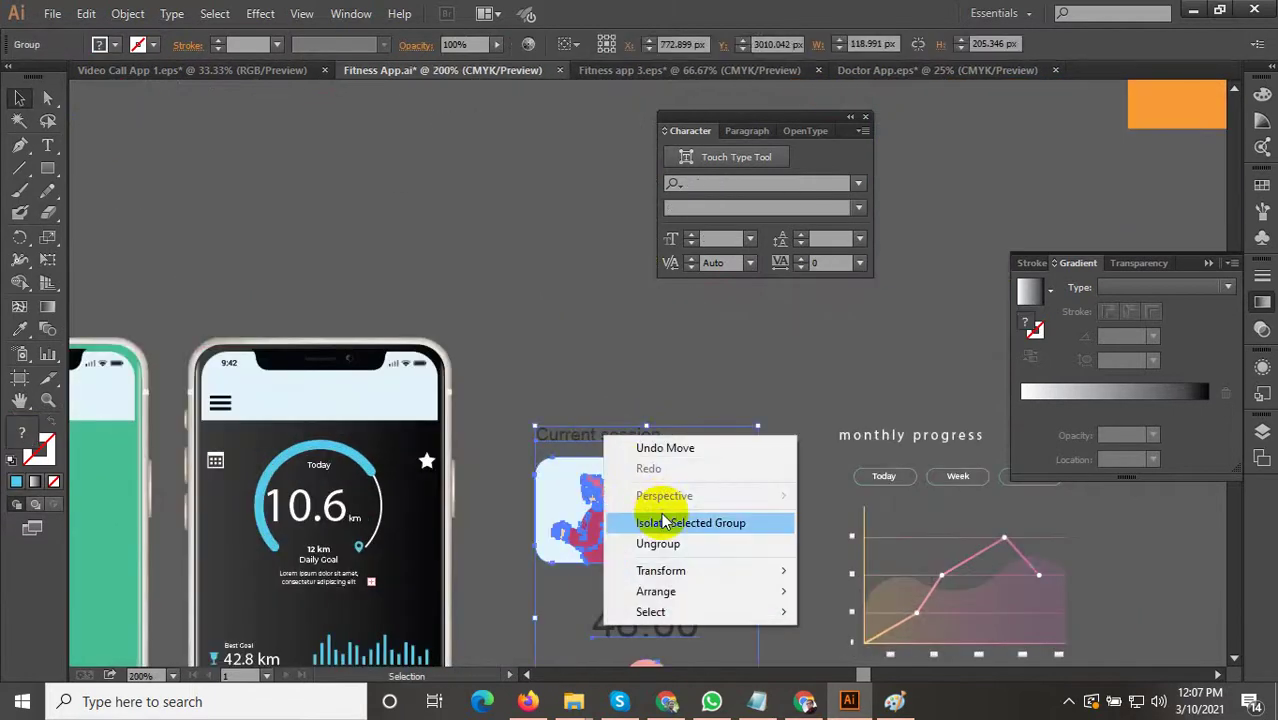
click(662, 543)
click(588, 346)
drag(593, 435, 295, 410)
click(541, 362)
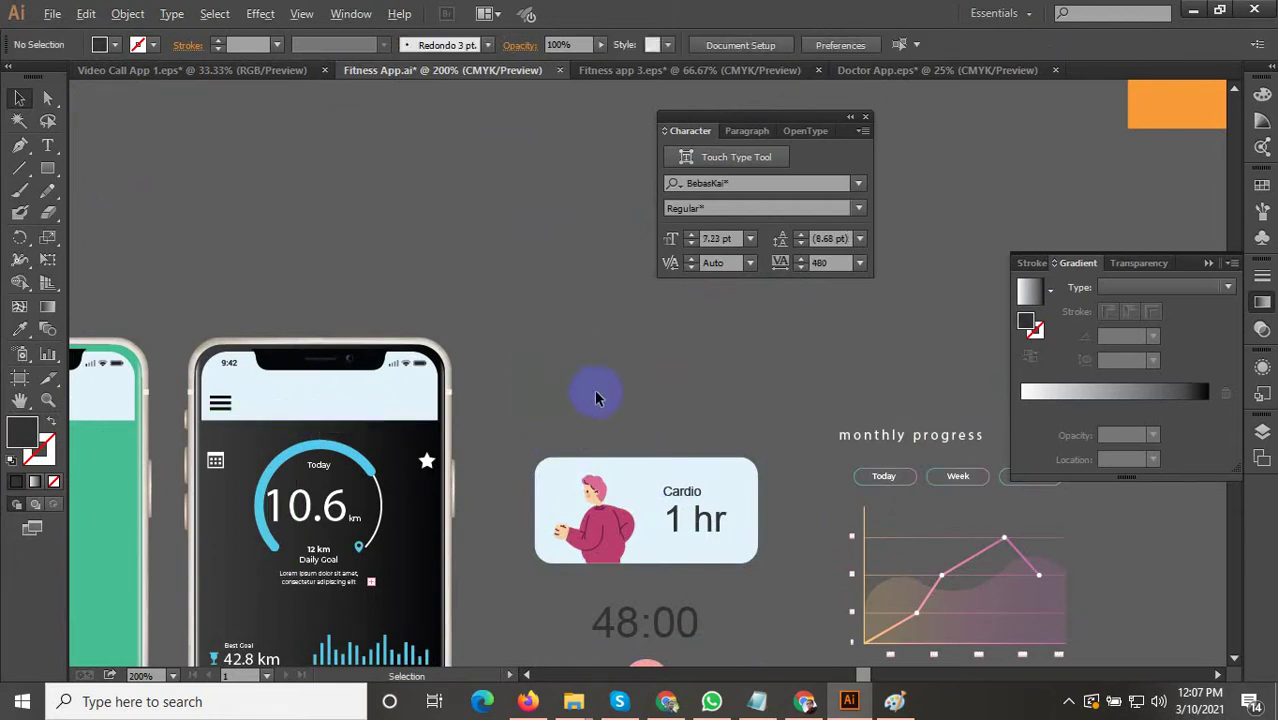
Try to select only the "Current session" title hidden behind the header by excluding the overlapping phone parts.
click(315, 402)
drag(526, 380, 274, 416)
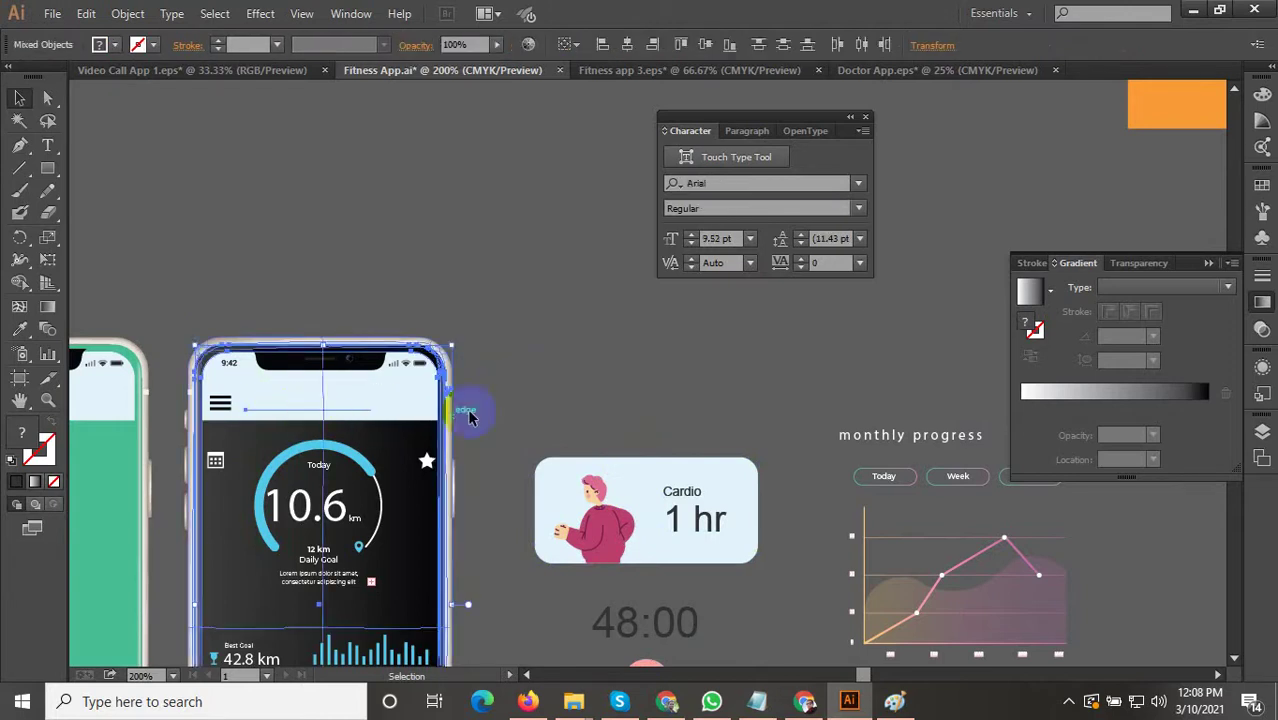
shift+click(428, 408)
shift+click(314, 408)
shift+click(447, 405)
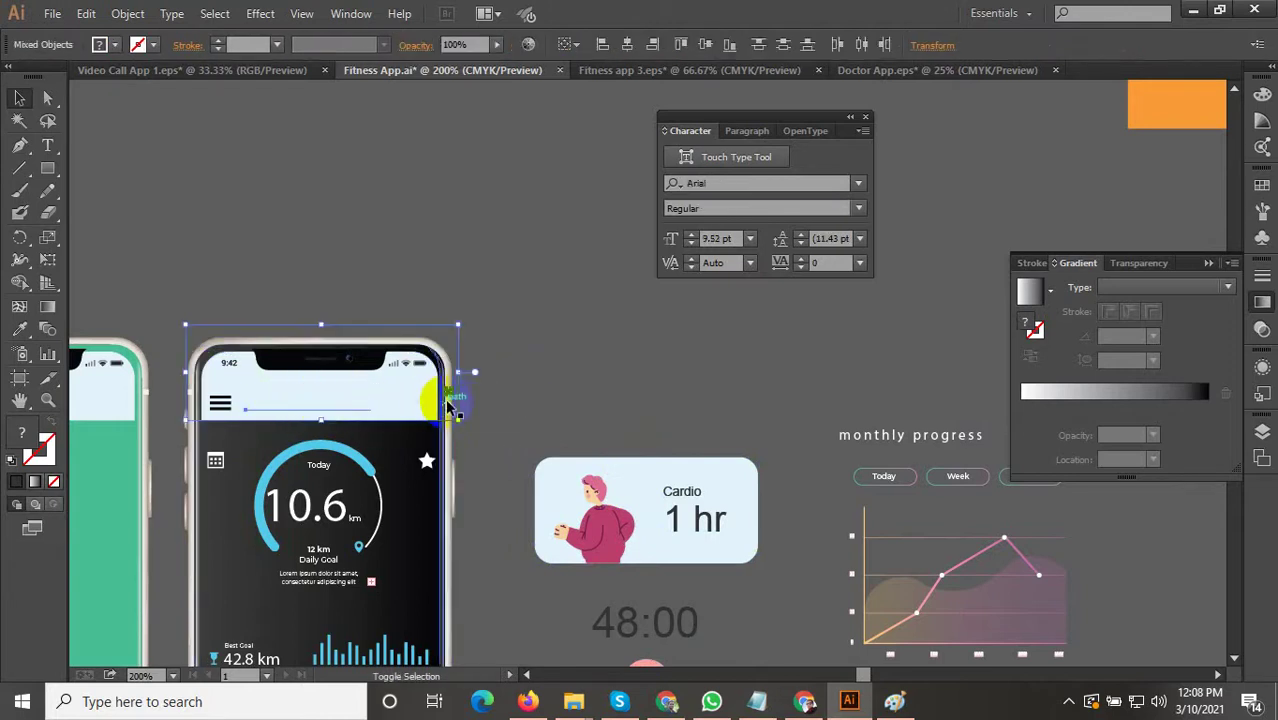
click(371, 414)
shift+click(465, 352)
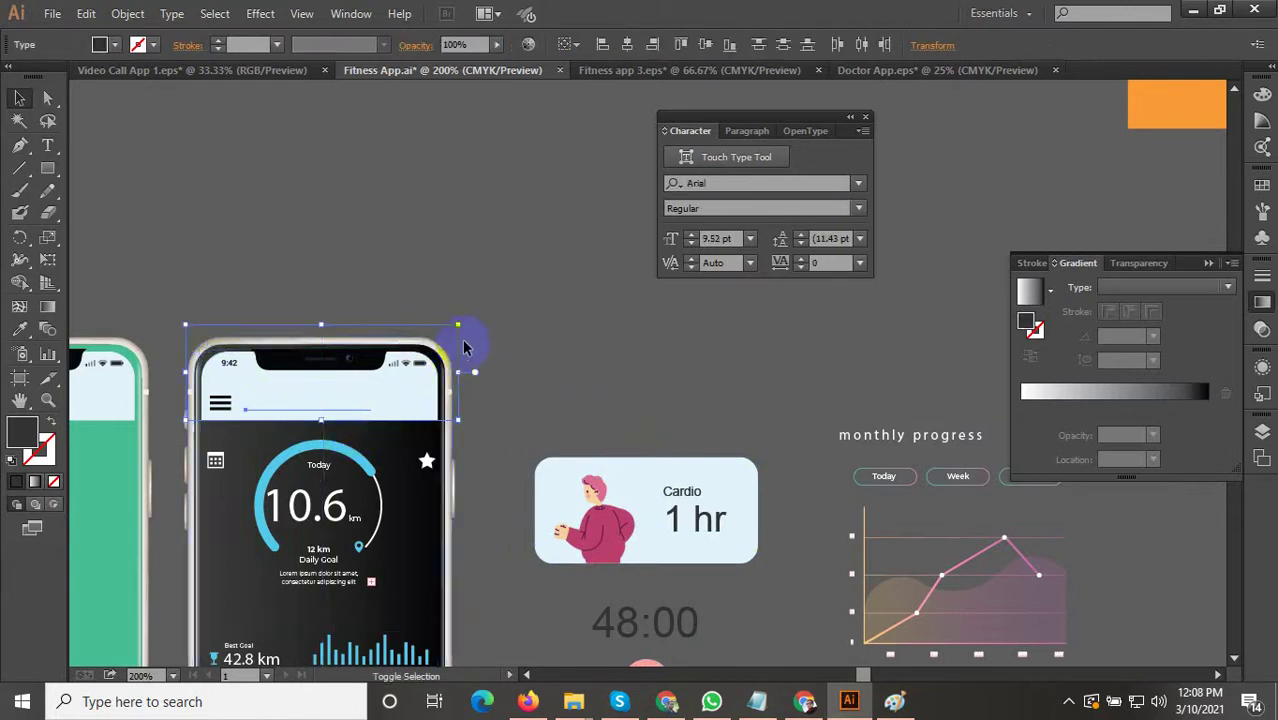
shift+click(422, 347)
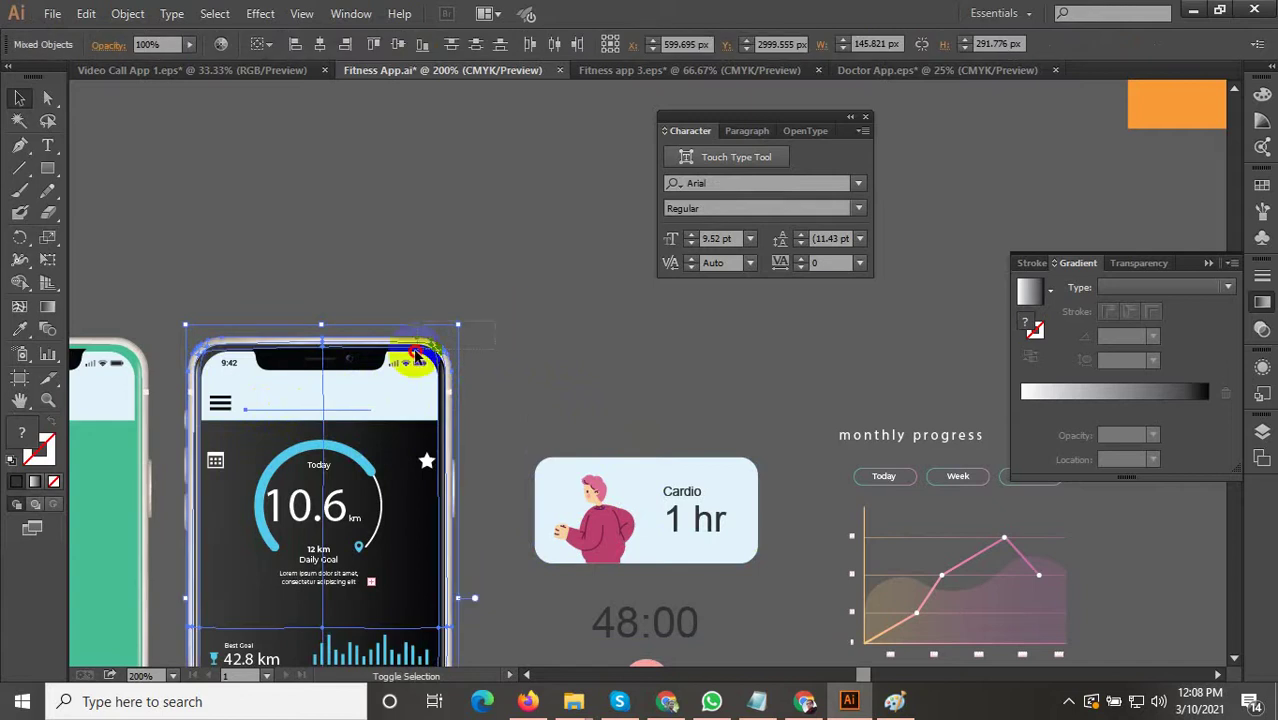
shift+click(468, 346)
click(715, 400)
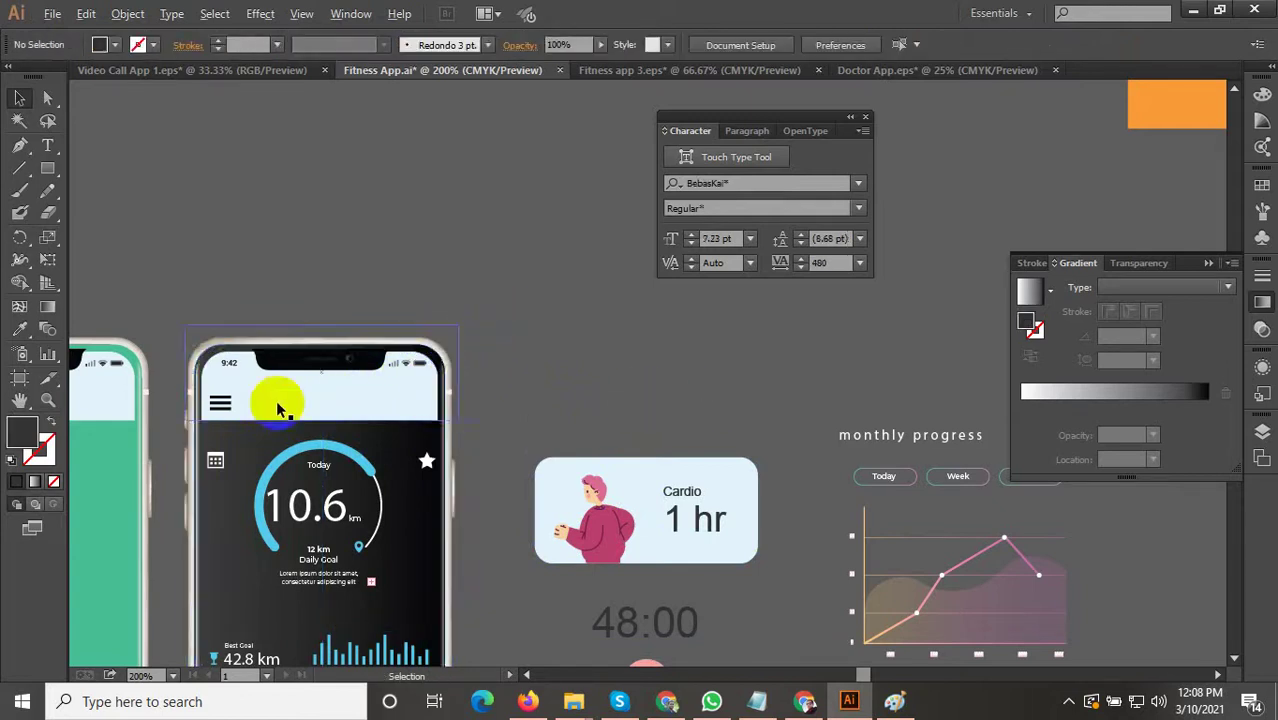
Select the hidden "Current session" title and bring it in front of the dark phone's light header.
scroll(257, 371, up, 2)
drag(281, 247, 248, 463)
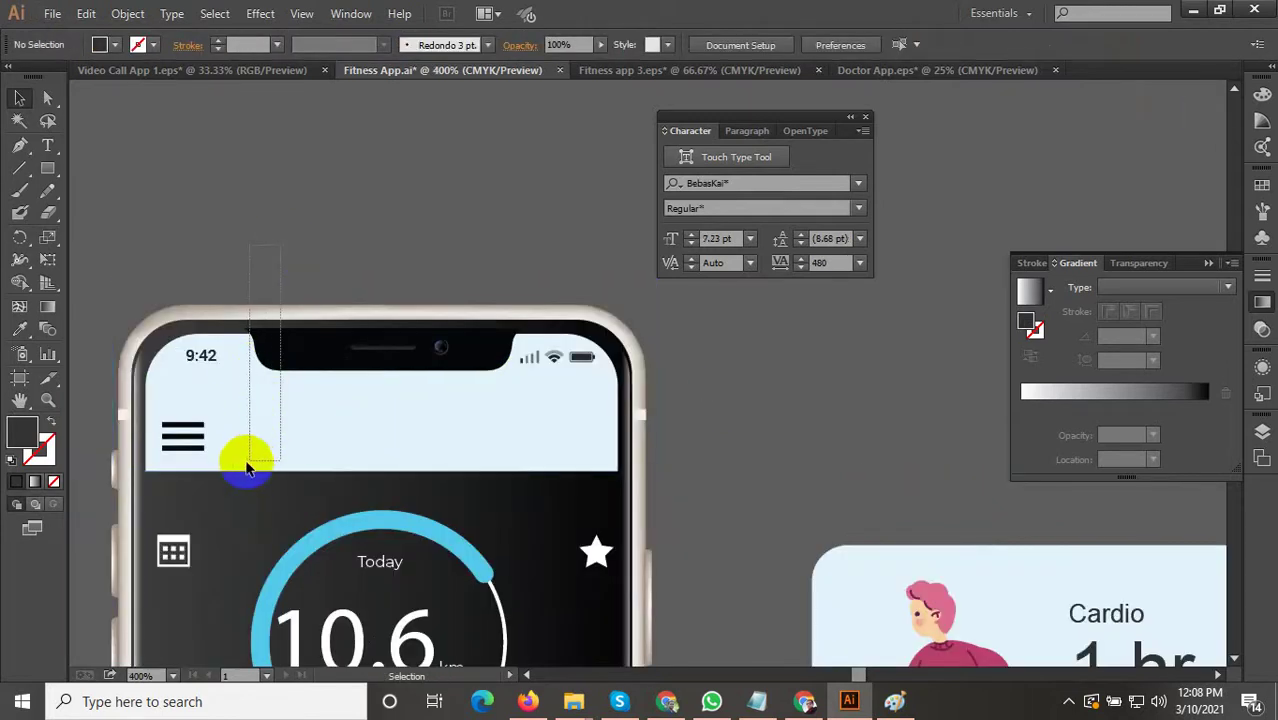
drag(321, 250, 265, 386)
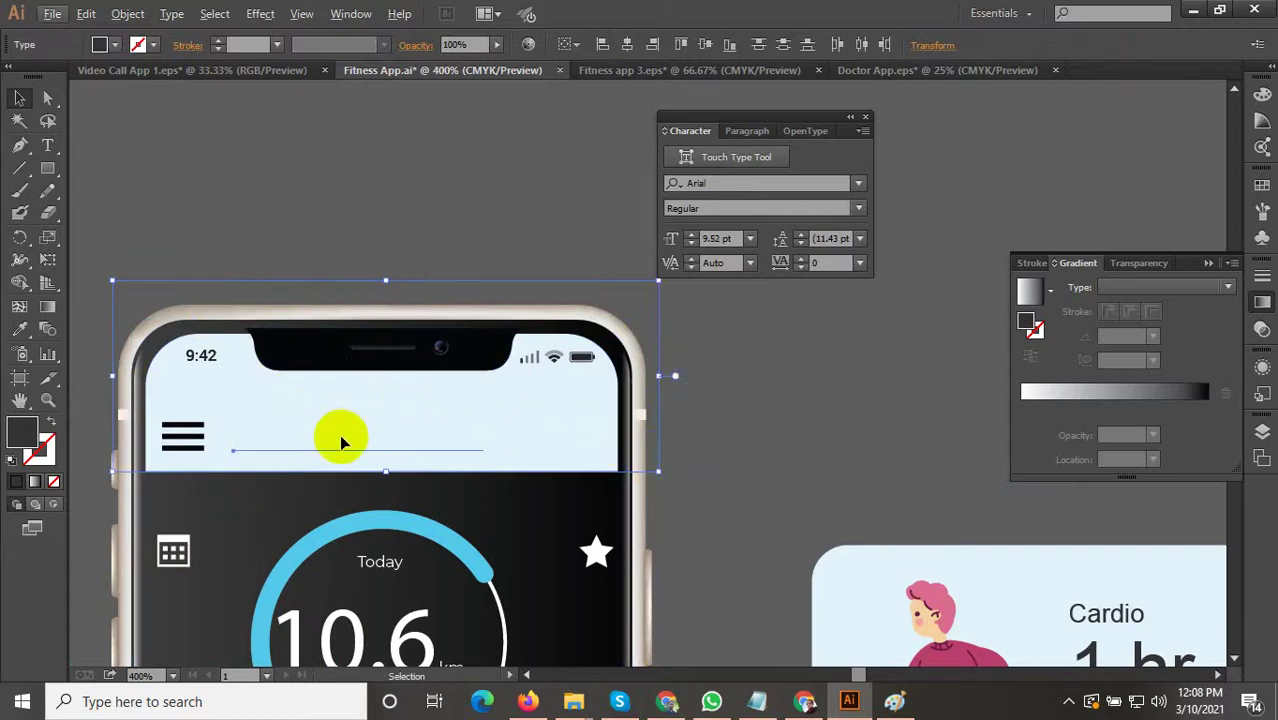
right_click(355, 447)
mouse_move(430, 616)
click(545, 610)
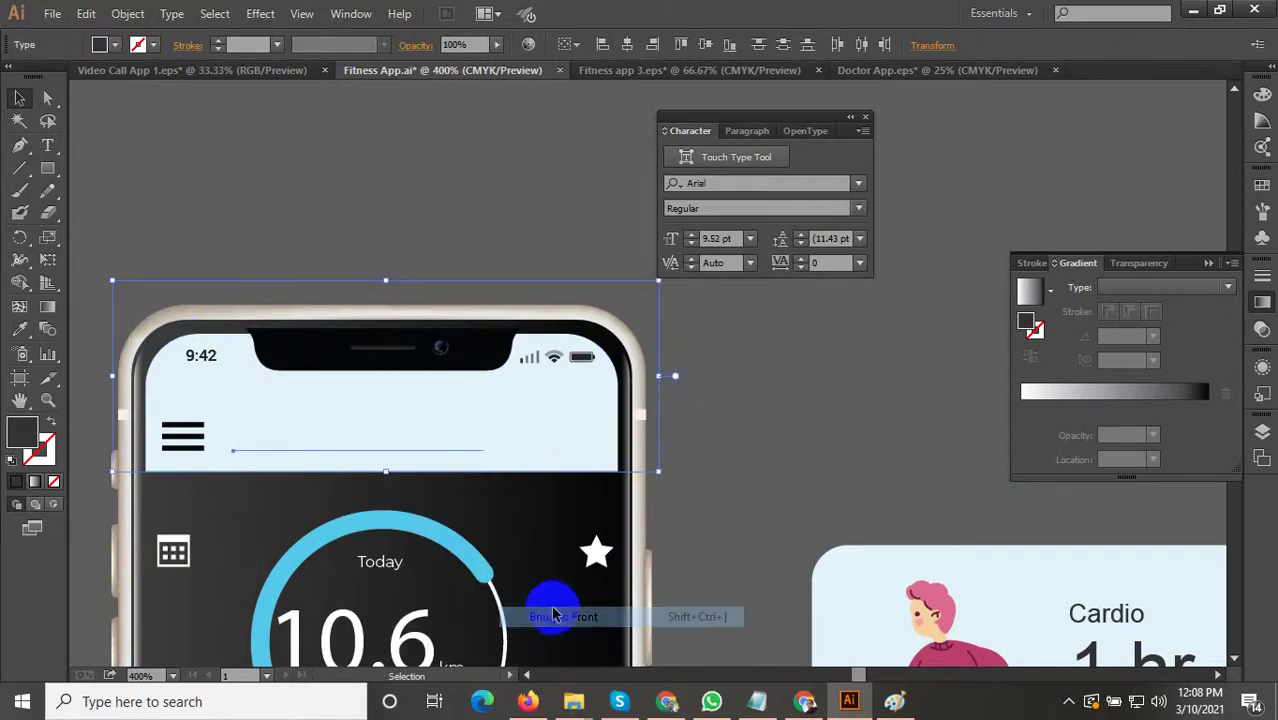
click(422, 300)
scroll(455, 260, down, 1)
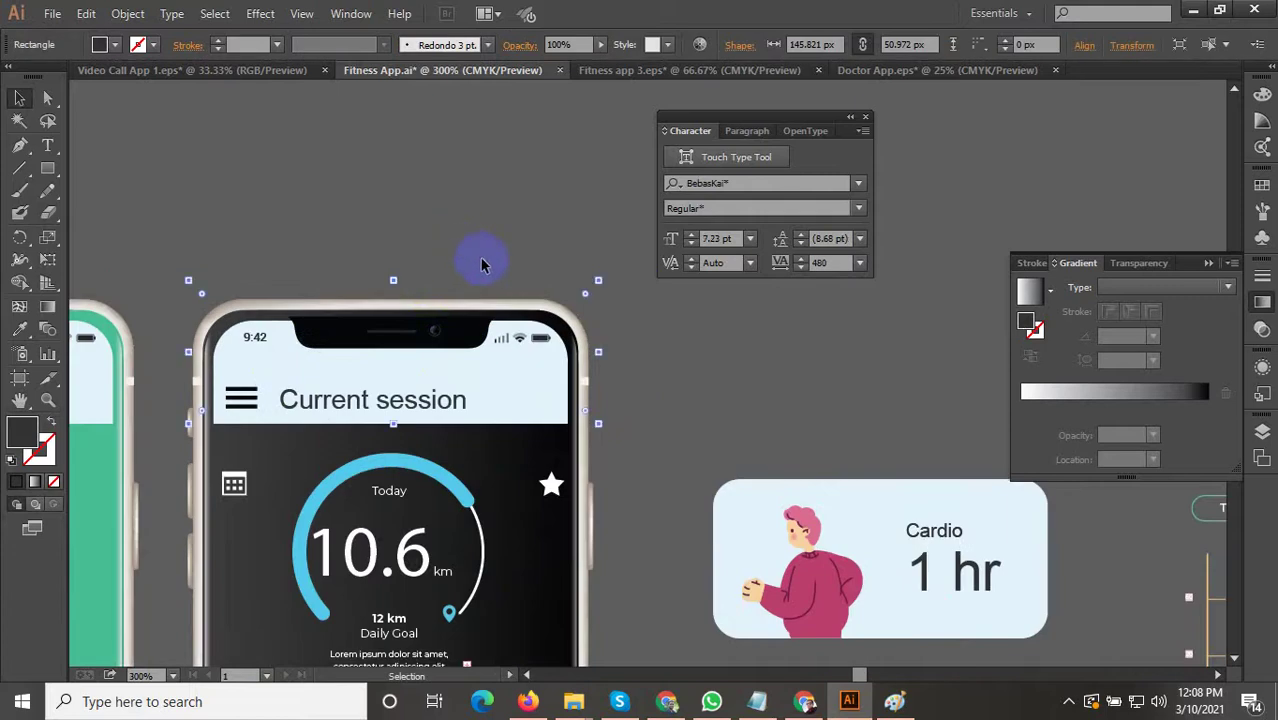
scroll(605, 405, down, 2)
scroll(570, 490, up, 1)
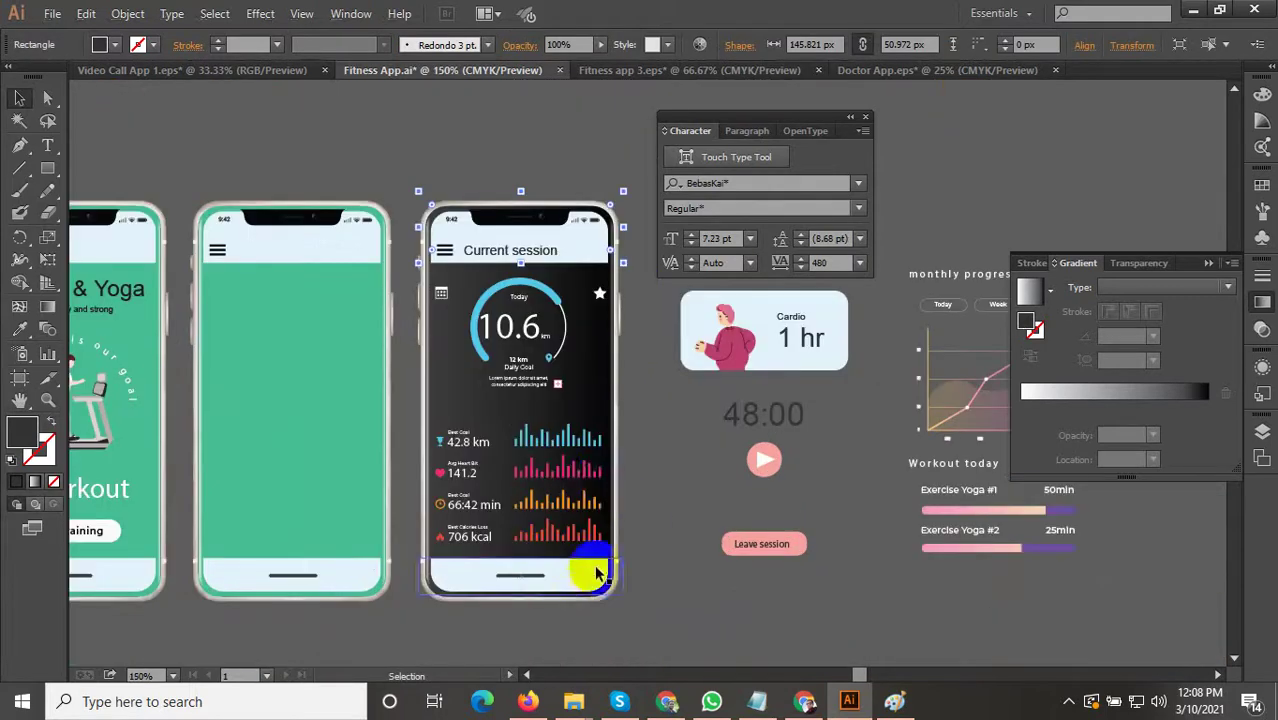
key(alt)
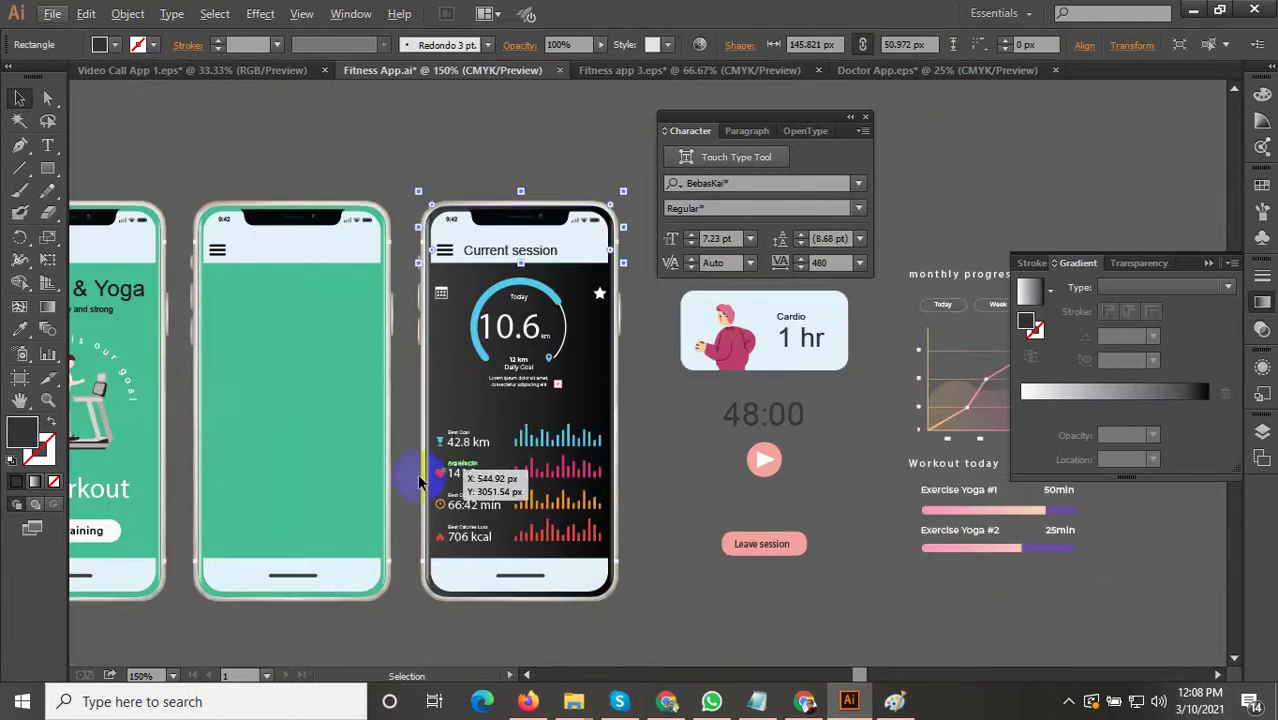
shift+click(330, 445)
scroll(354, 440, down, 1)
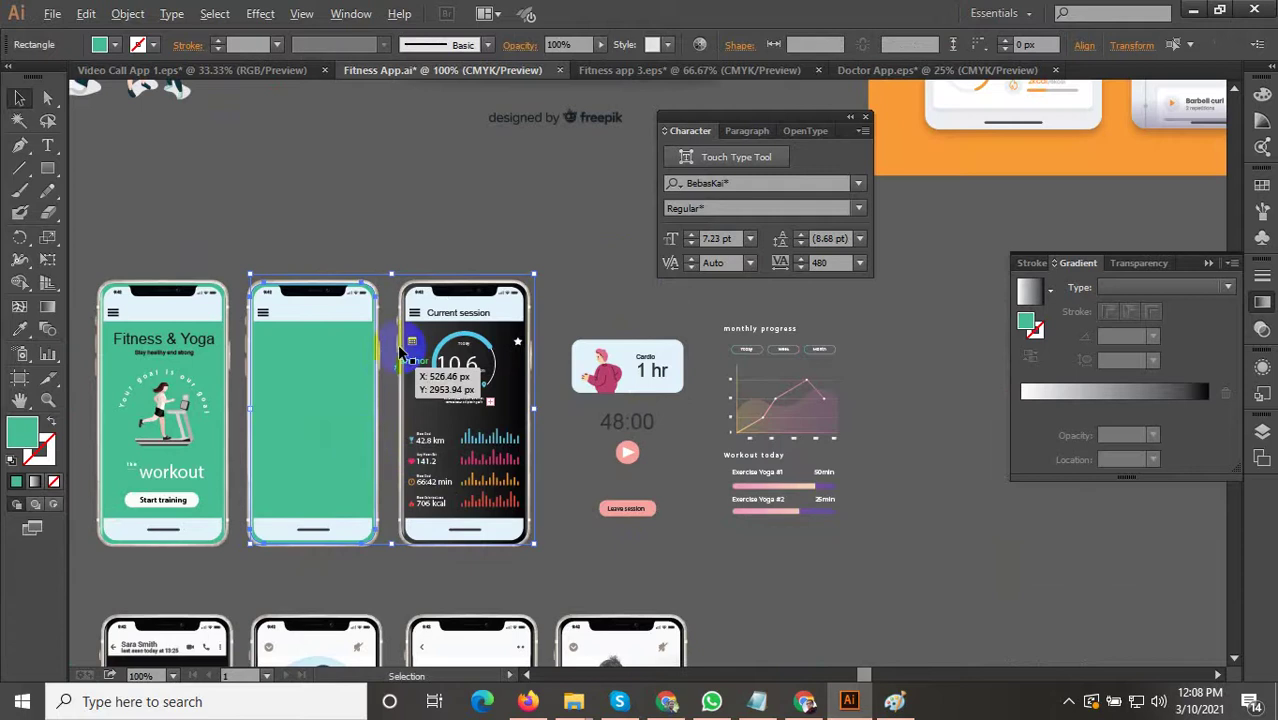
right_click(366, 388)
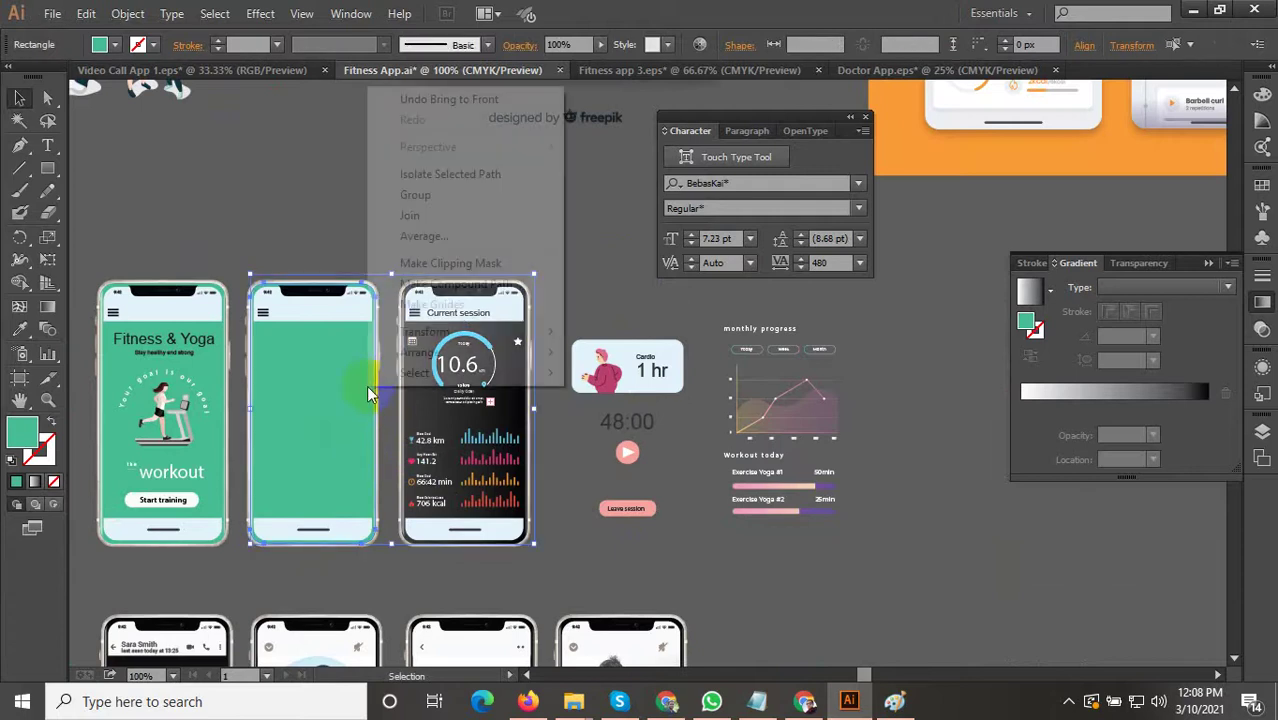
click(291, 198)
shift+click(372, 482)
scroll(376, 485, up, 1)
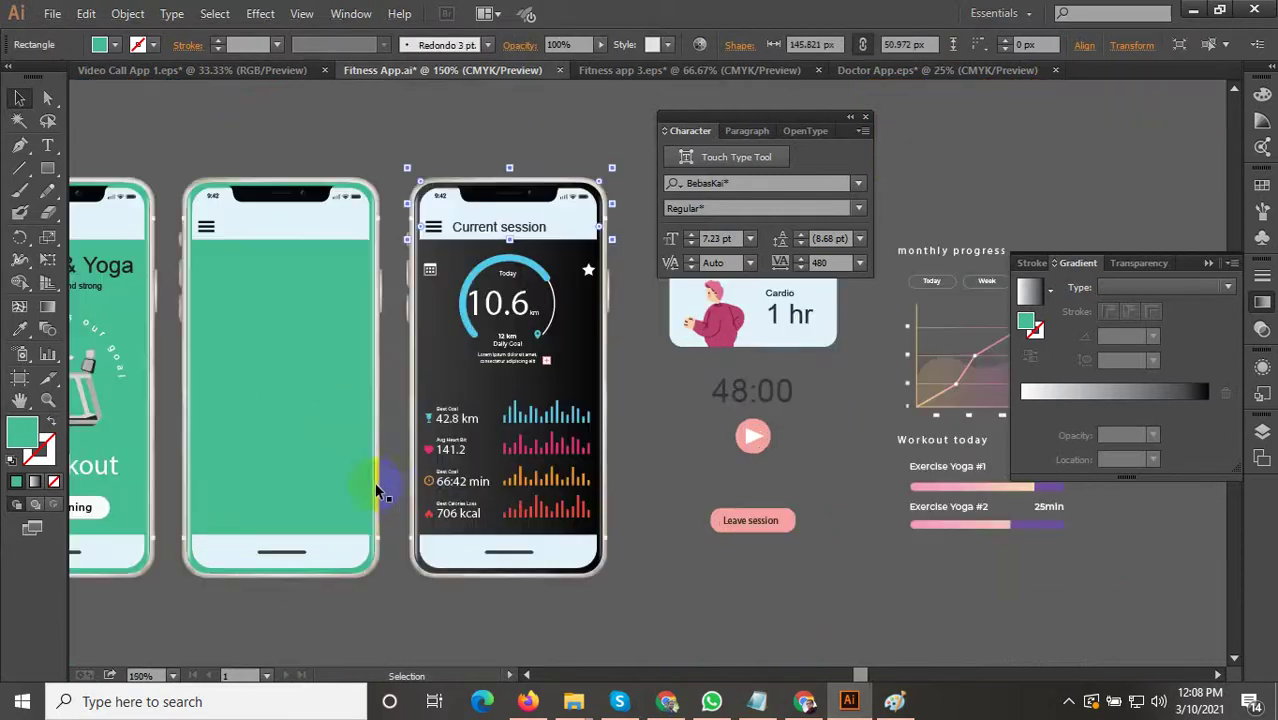
scroll(385, 488, down, 2)
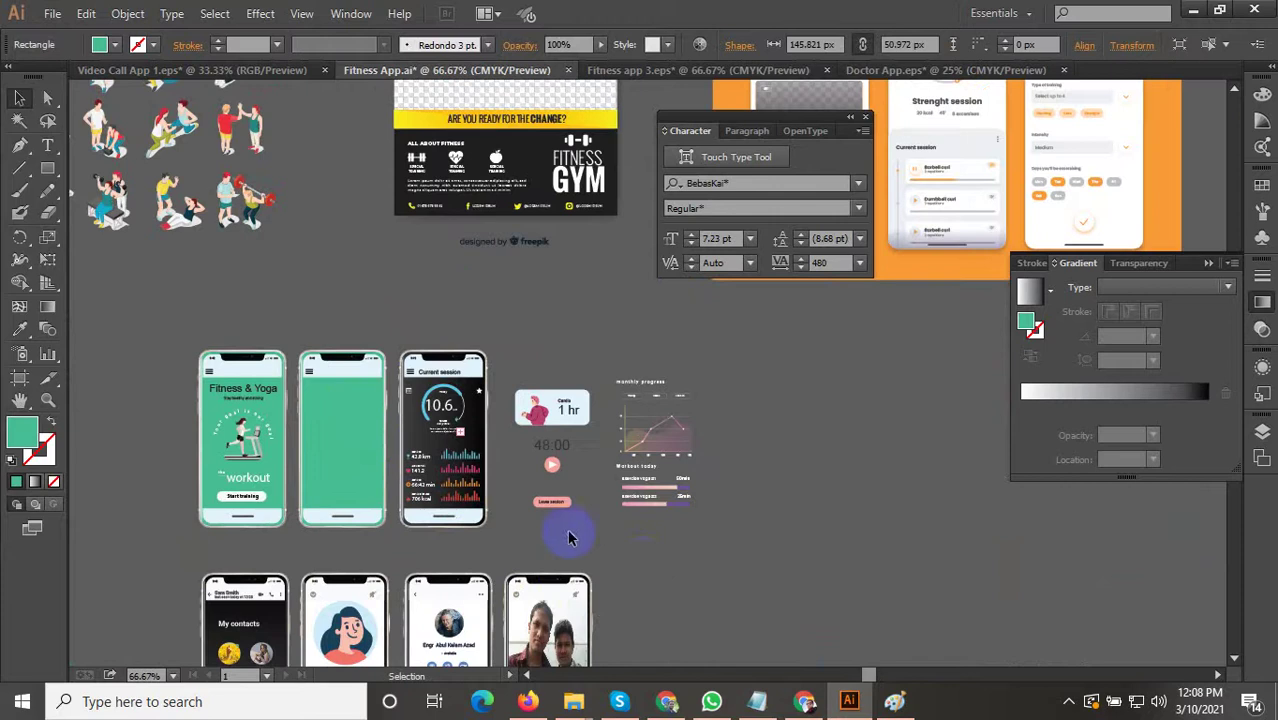
scroll(415, 432, up, 2)
click(456, 433)
scroll(470, 420, down, 2)
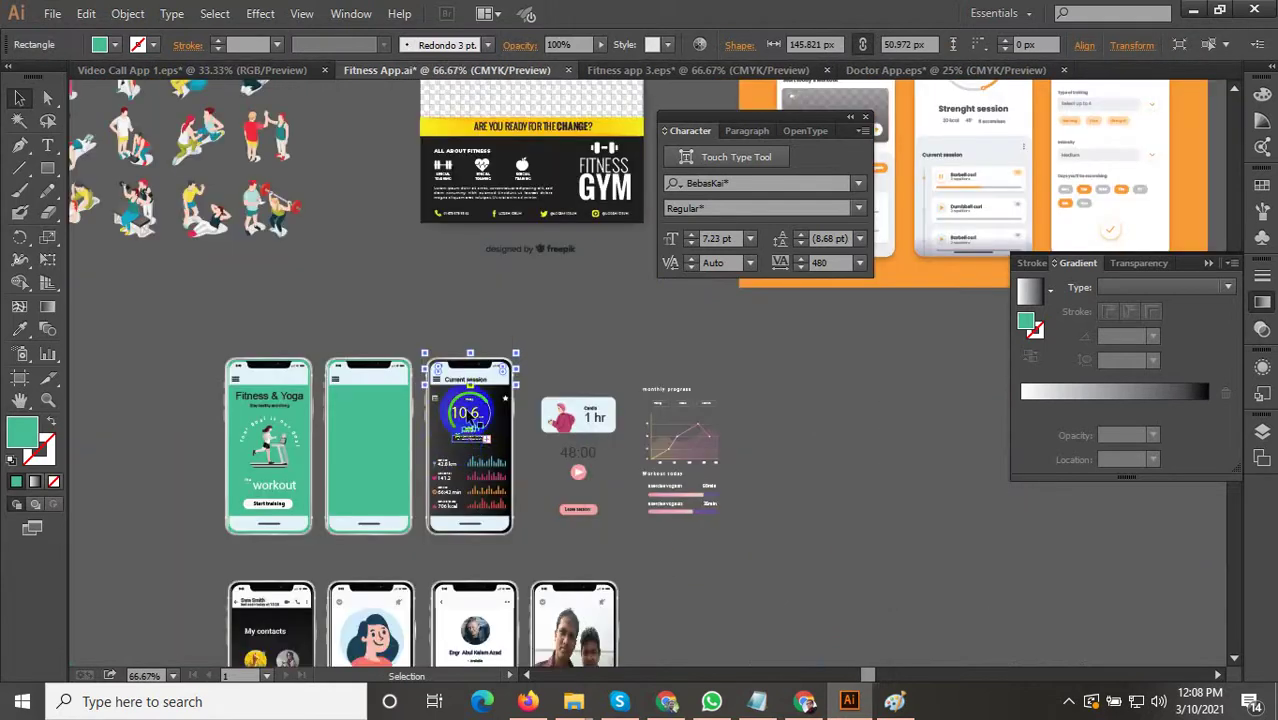
click(480, 302)
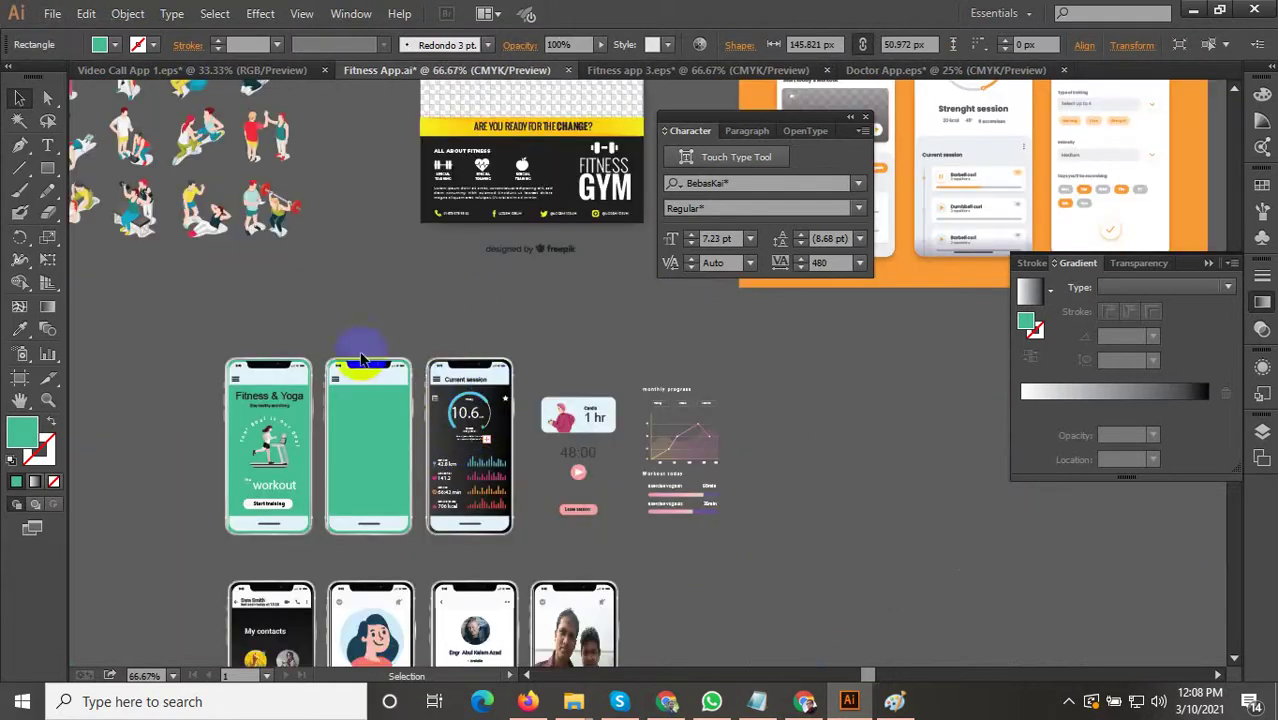
scroll(362, 440, up, 2)
scroll(362, 444, down, 2)
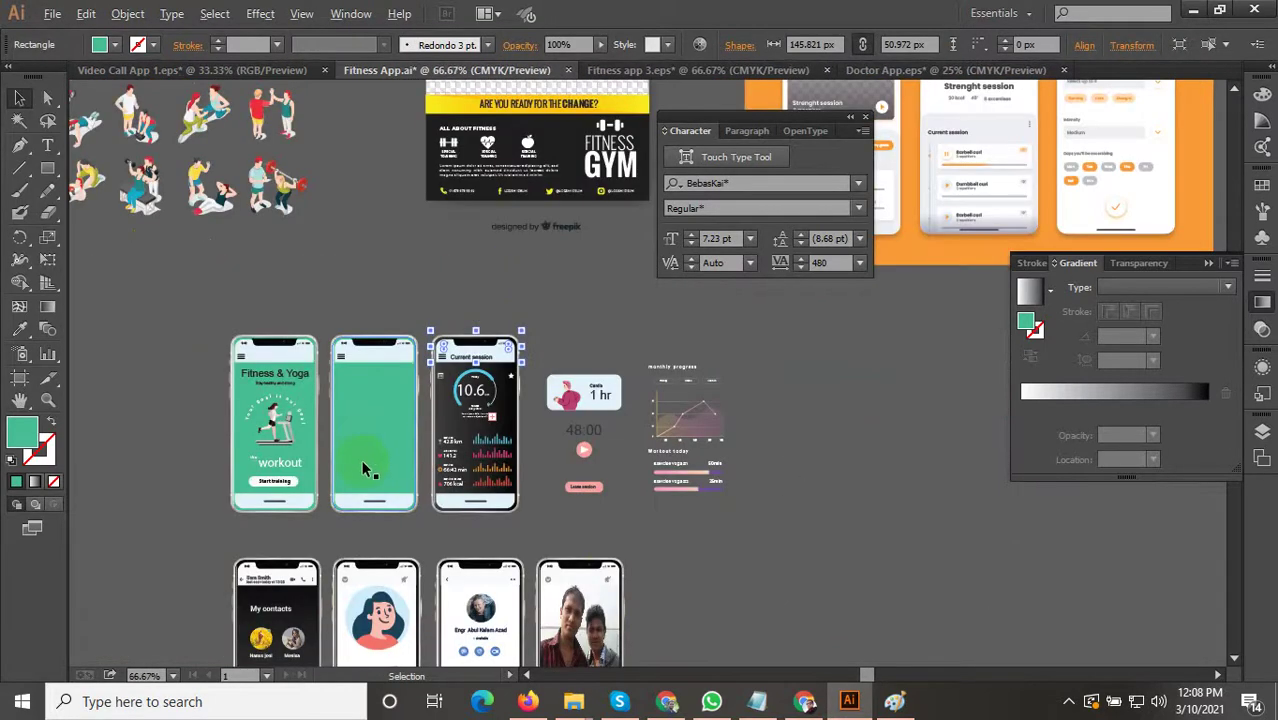
scroll(361, 459, down, 1)
drag(584, 356, 552, 427)
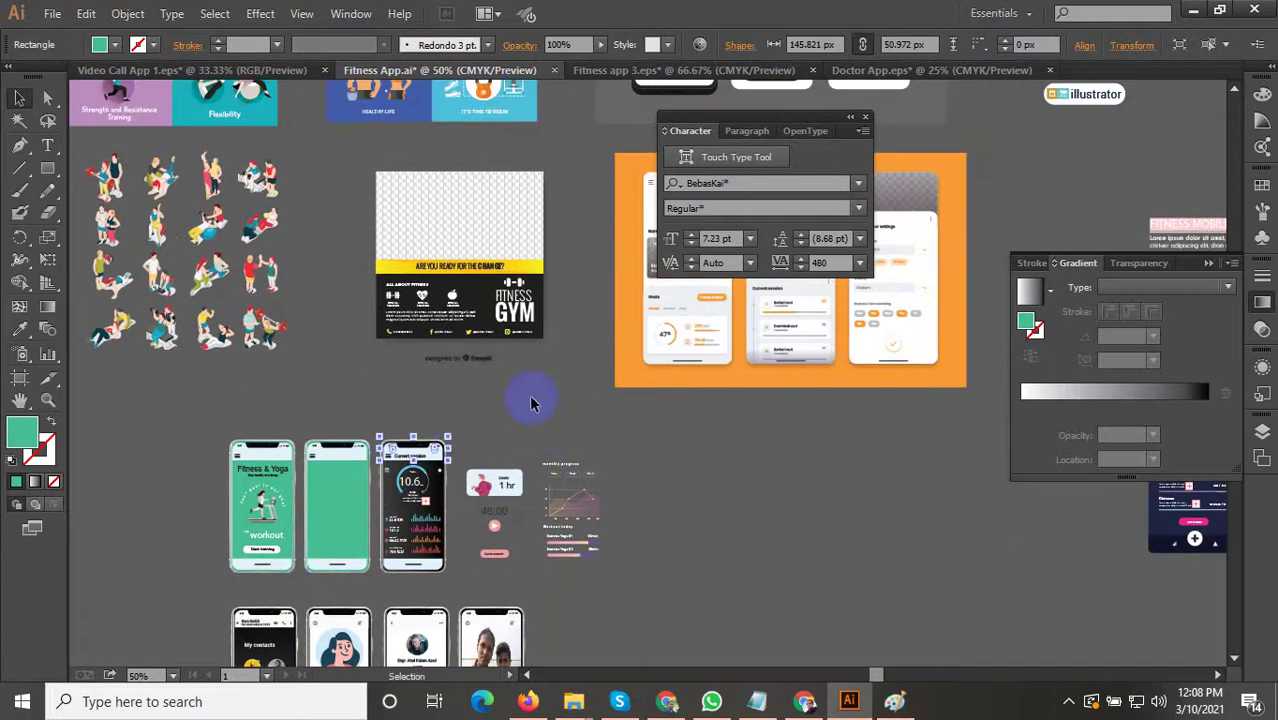
scroll(442, 287, up, 2)
scroll(430, 290, down, 2)
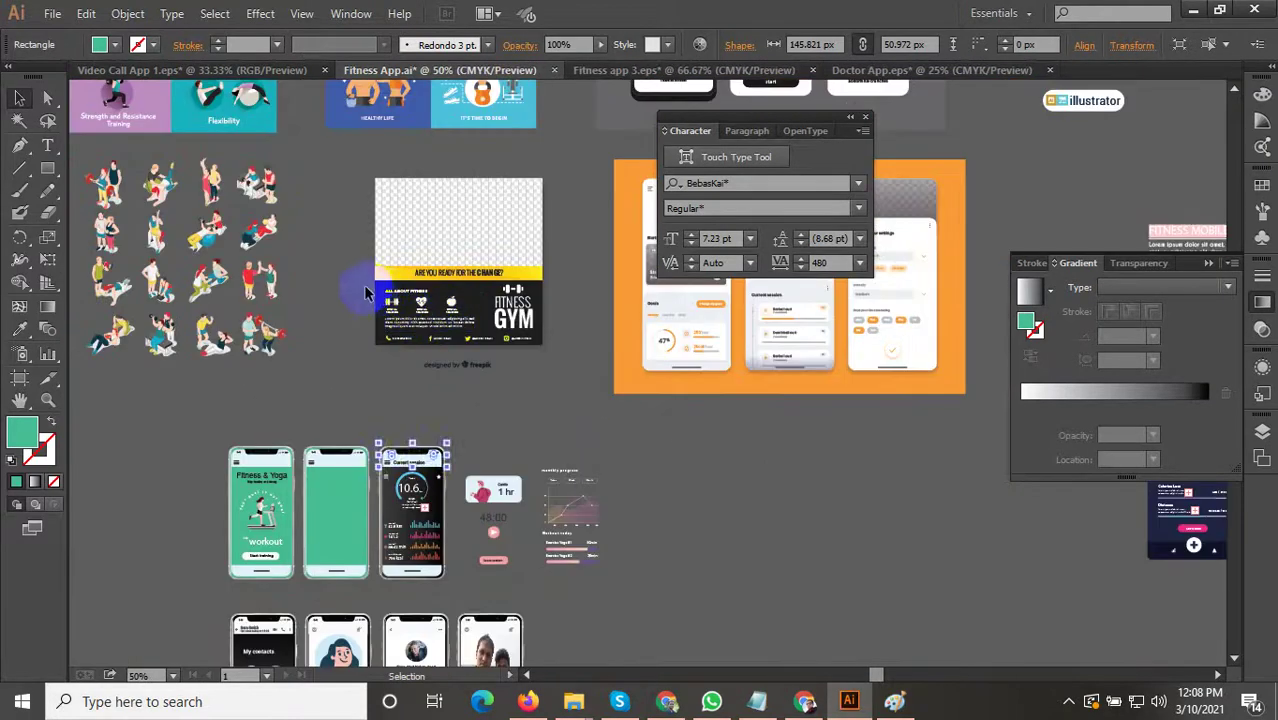
drag(378, 295, 571, 352)
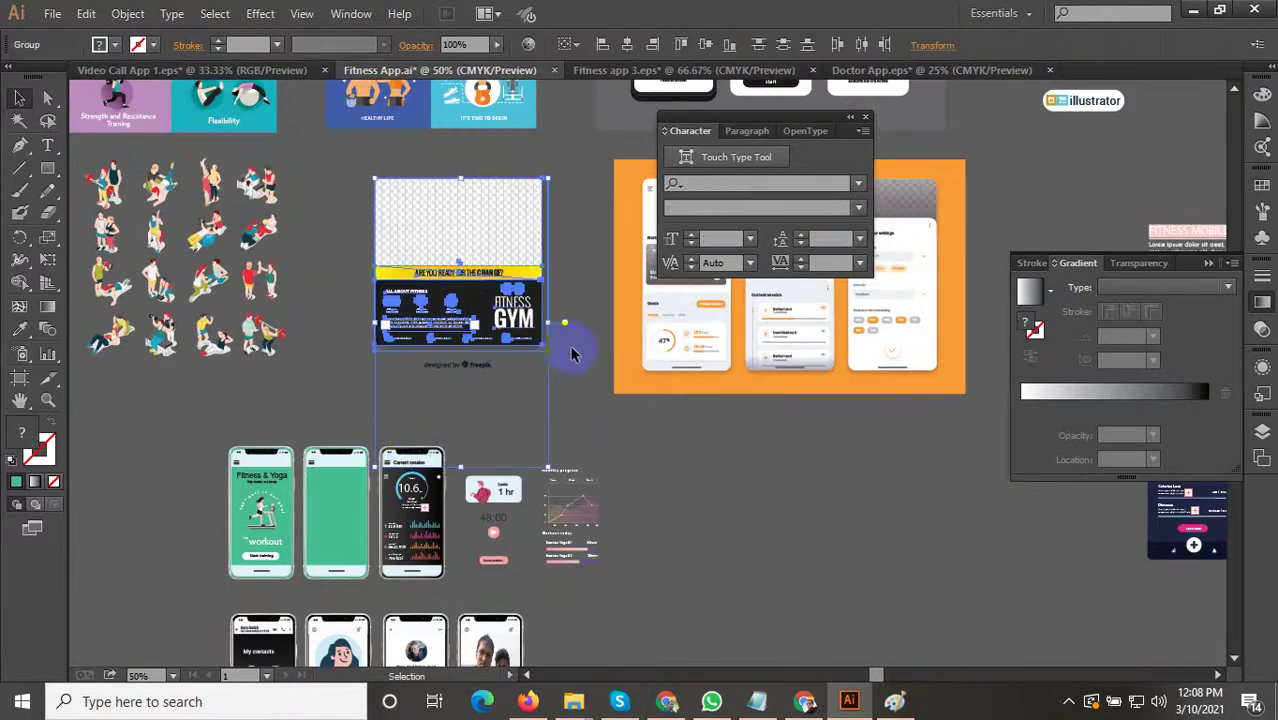
key(ctrl+z)
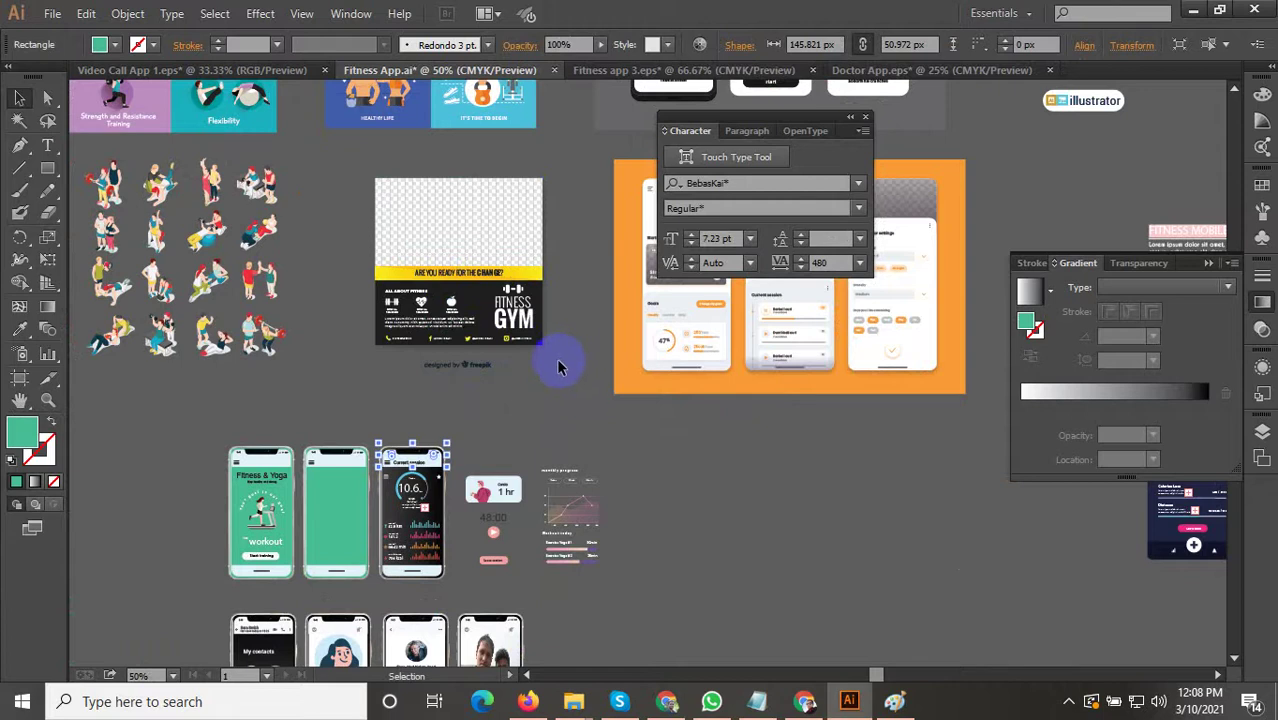
Examine the reference fitness app designs, from the blue exercise and heart screens to the purple workout screens with the session timer.
scroll(380, 590, up, 2)
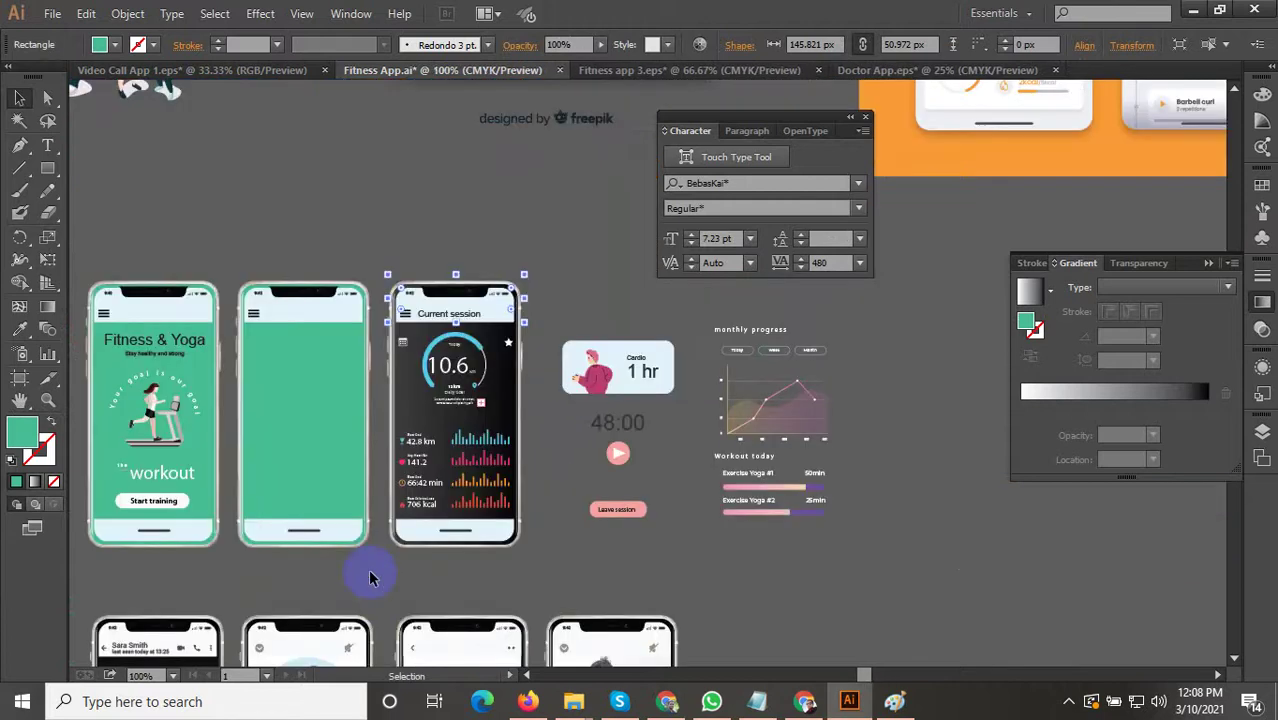
scroll(370, 577, down, 2)
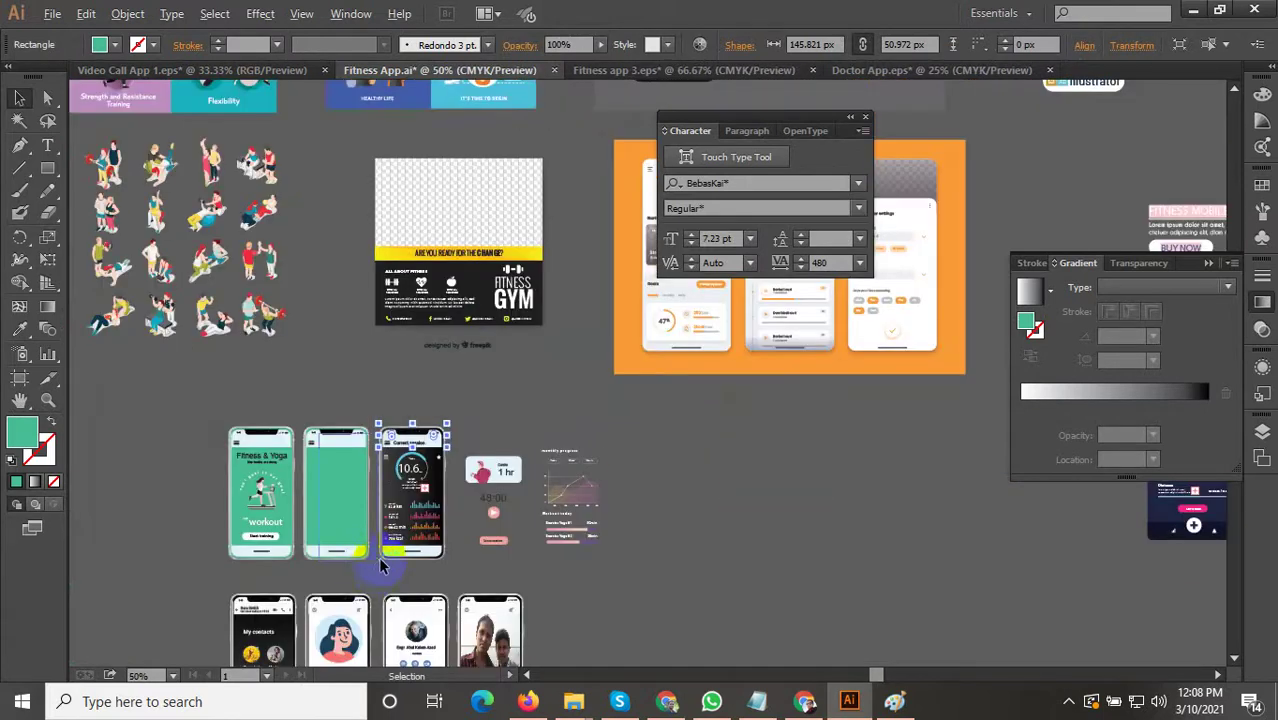
scroll(590, 540, down, 1)
drag(590, 517, 229, 608)
drag(689, 531, 507, 565)
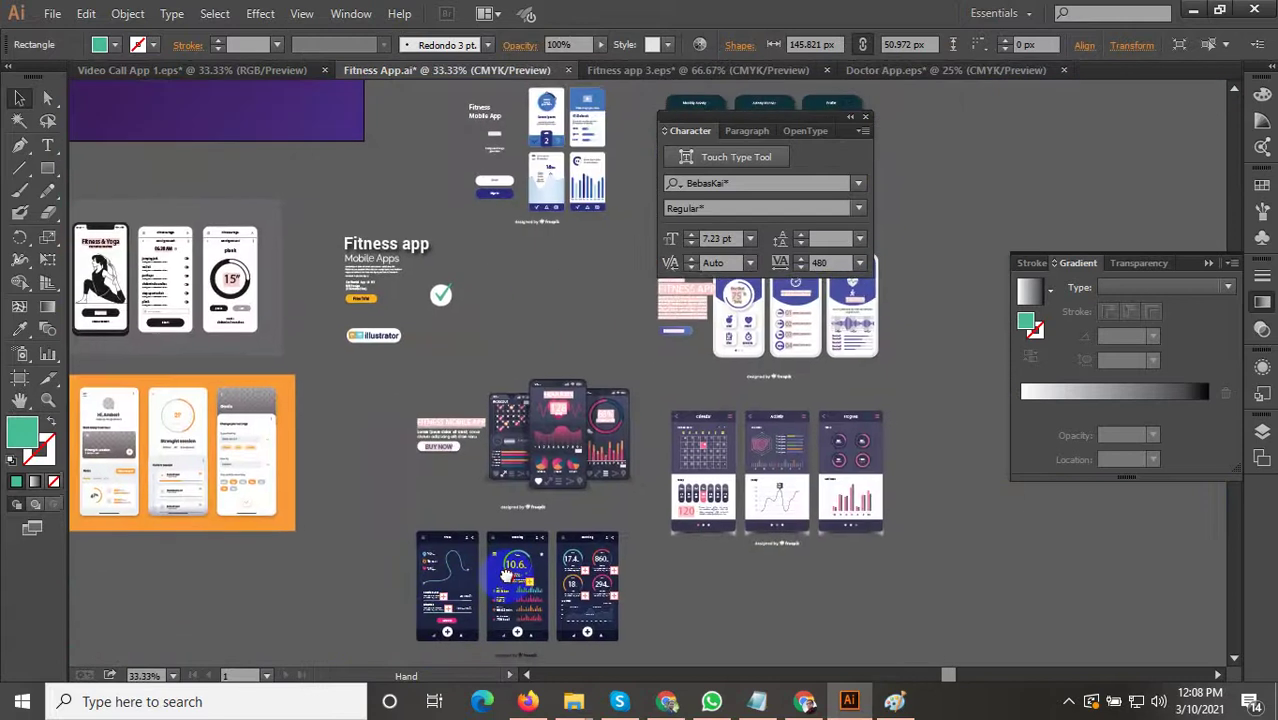
scroll(866, 467, up, 1)
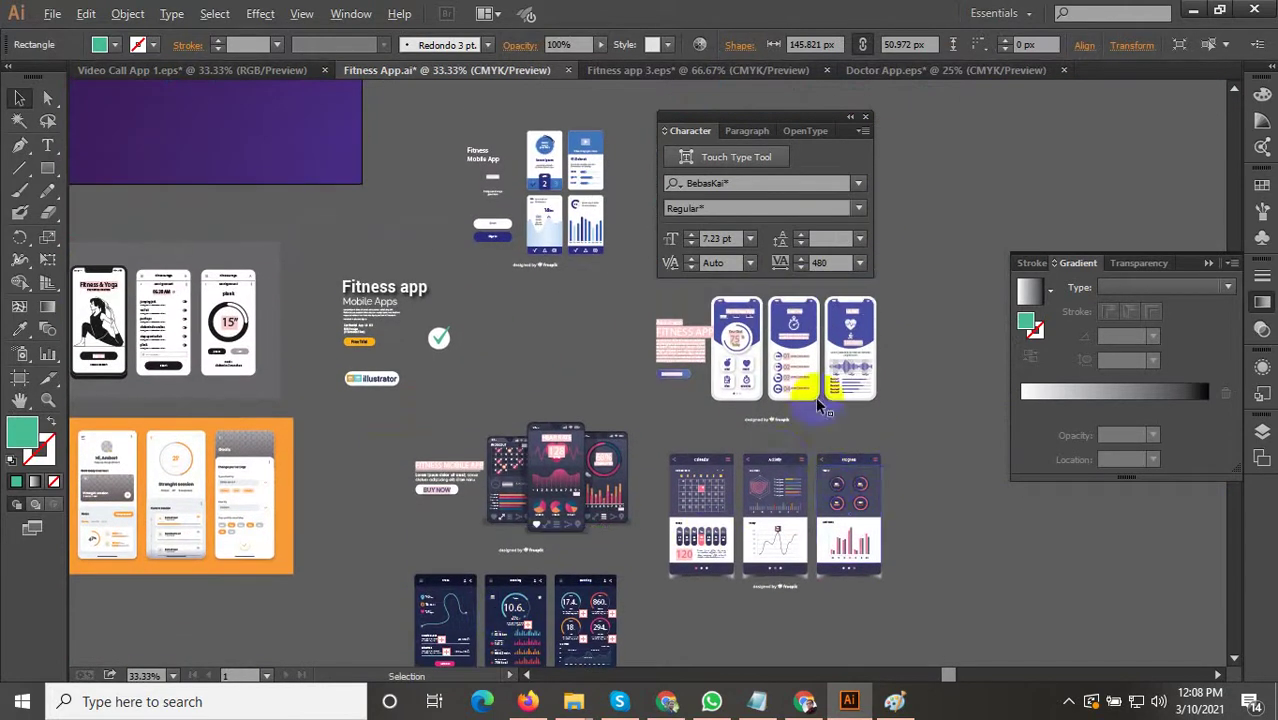
scroll(817, 403, up, 3)
drag(850, 385, 625, 567)
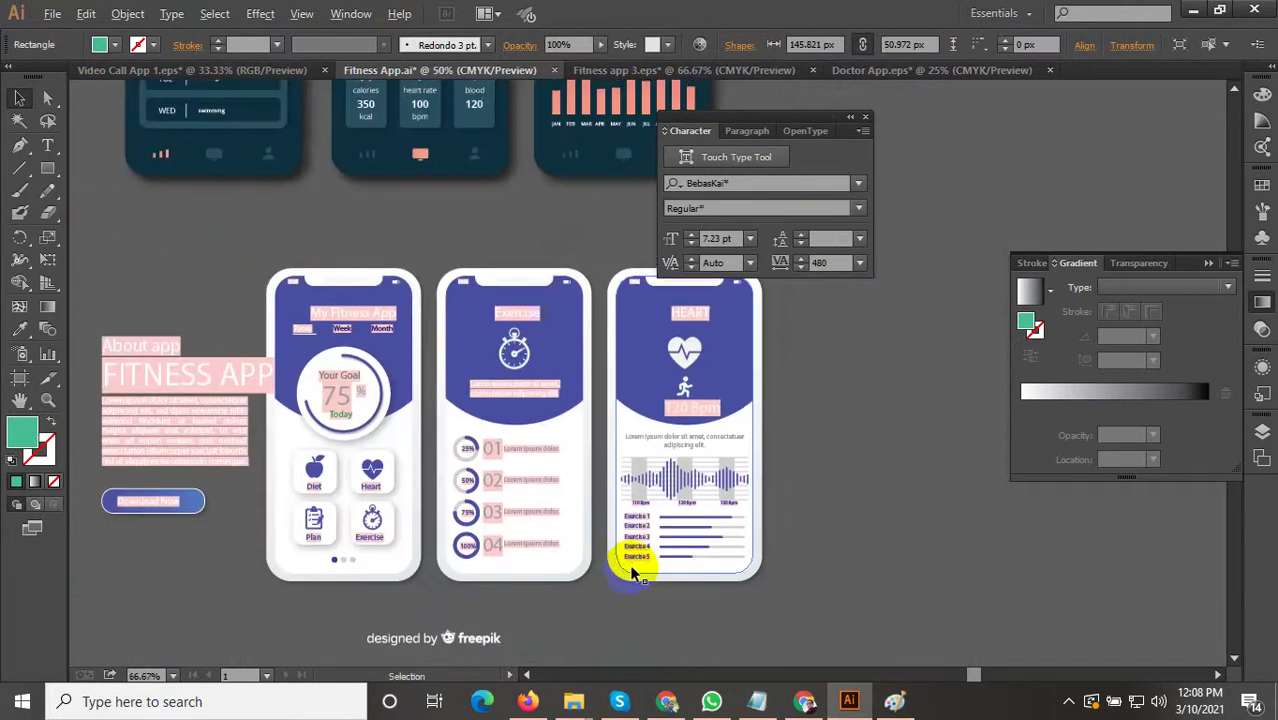
scroll(627, 572, down, 3)
drag(539, 333, 546, 527)
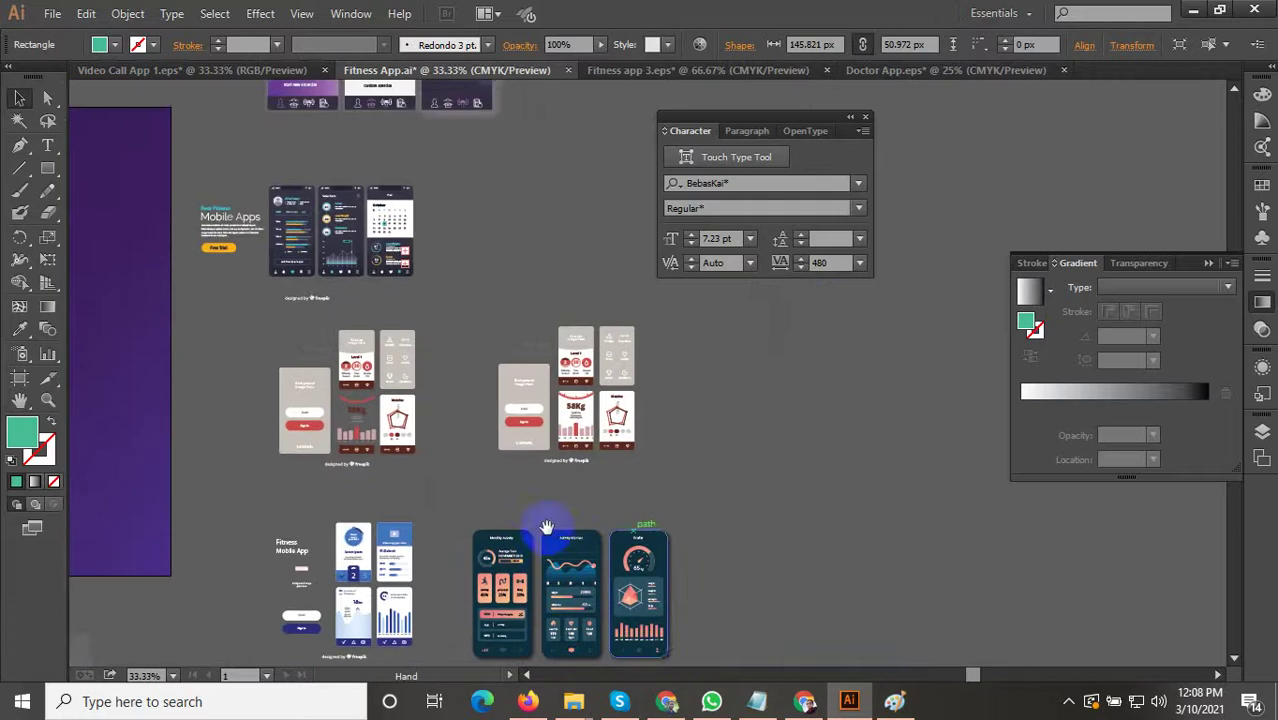
scroll(283, 236, up, 3)
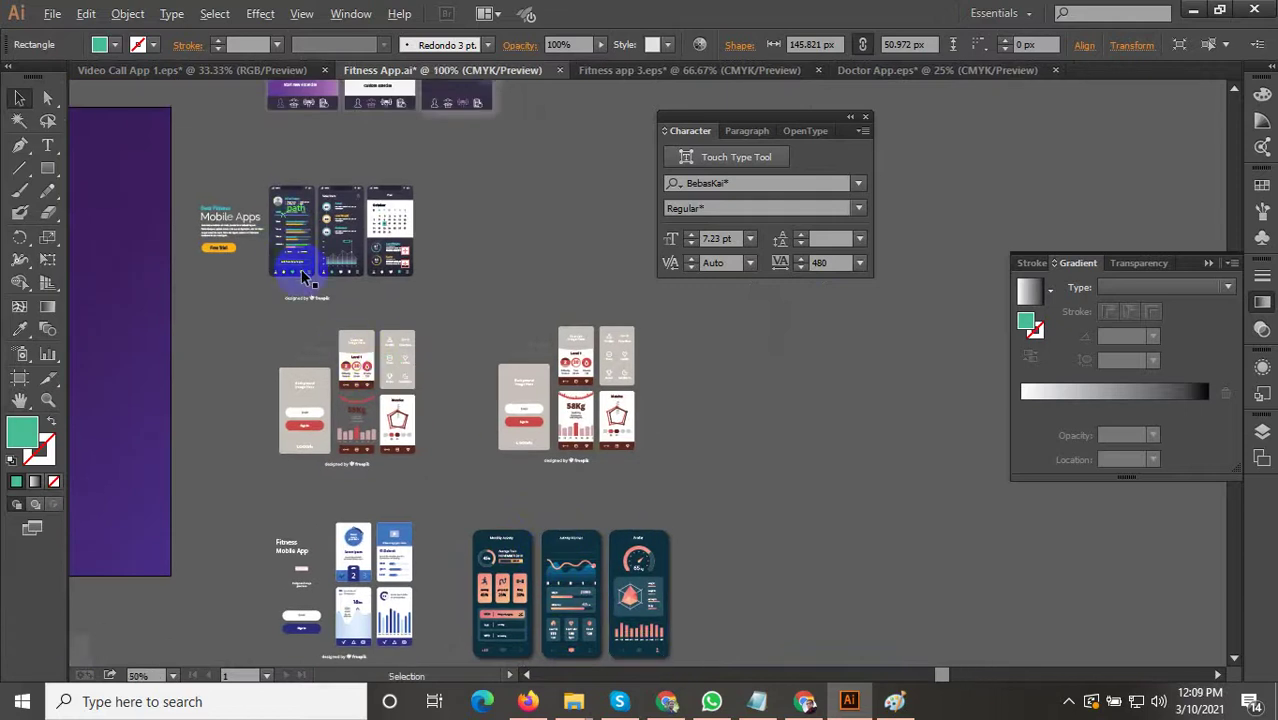
drag(388, 92, 427, 439)
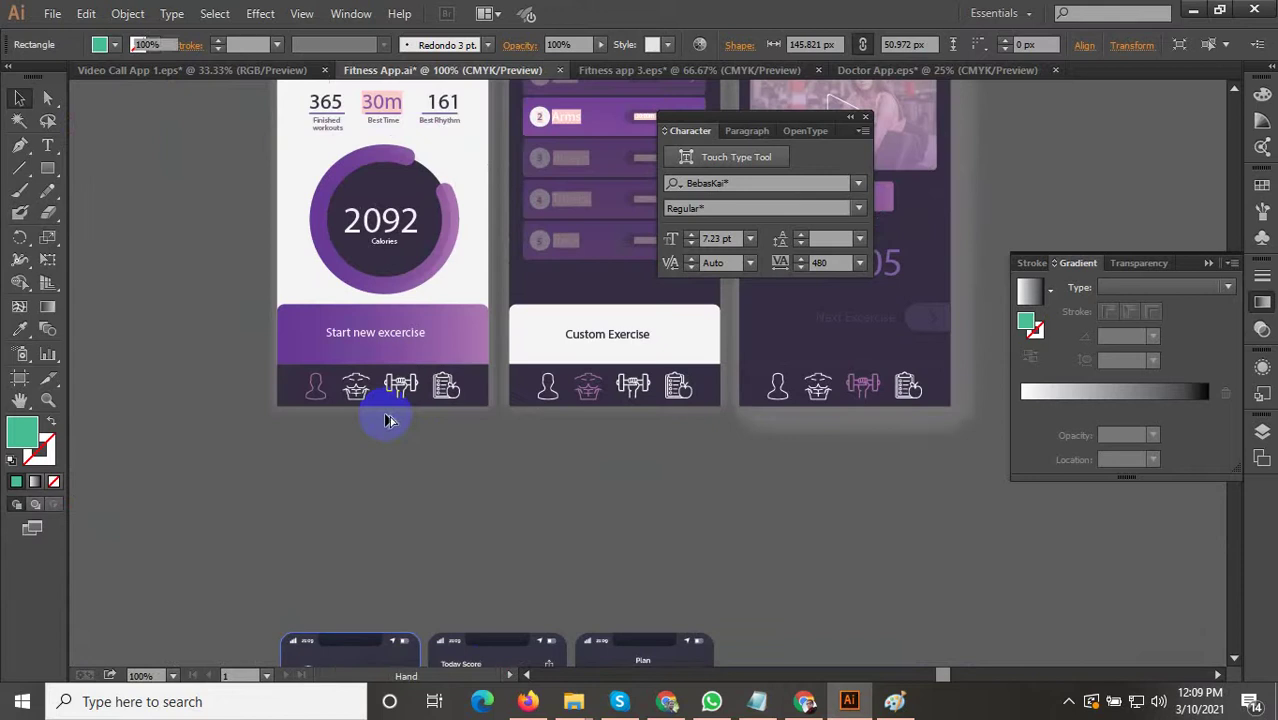
click(385, 419)
scroll(388, 420, down, 2)
drag(551, 409, 481, 486)
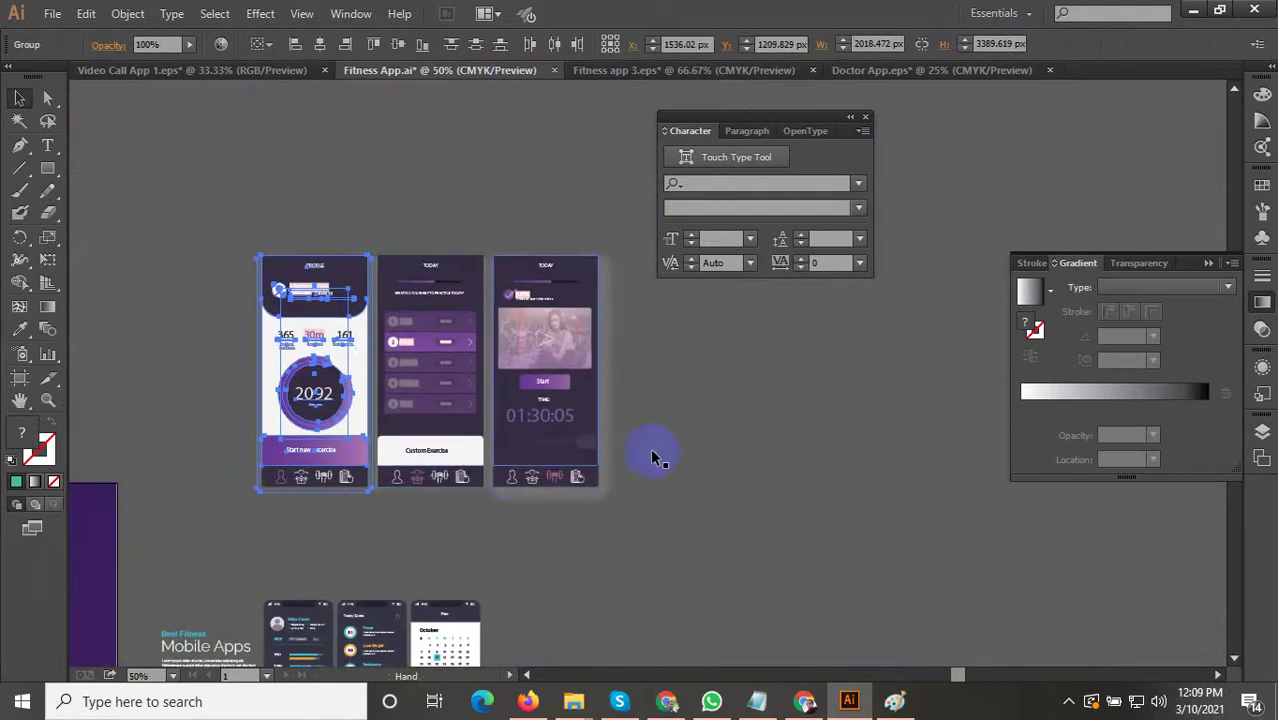
click(620, 326)
scroll(638, 321, up, 1)
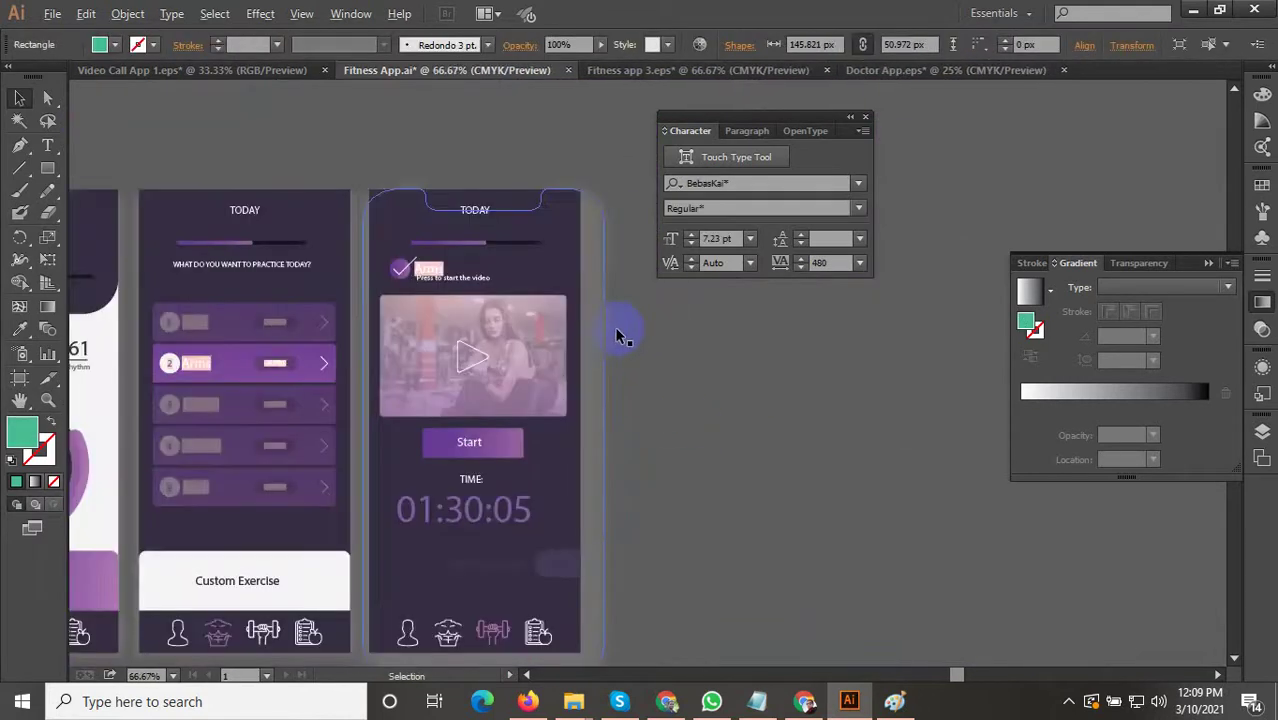
drag(700, 406, 524, 359)
scroll(352, 403, up, 2)
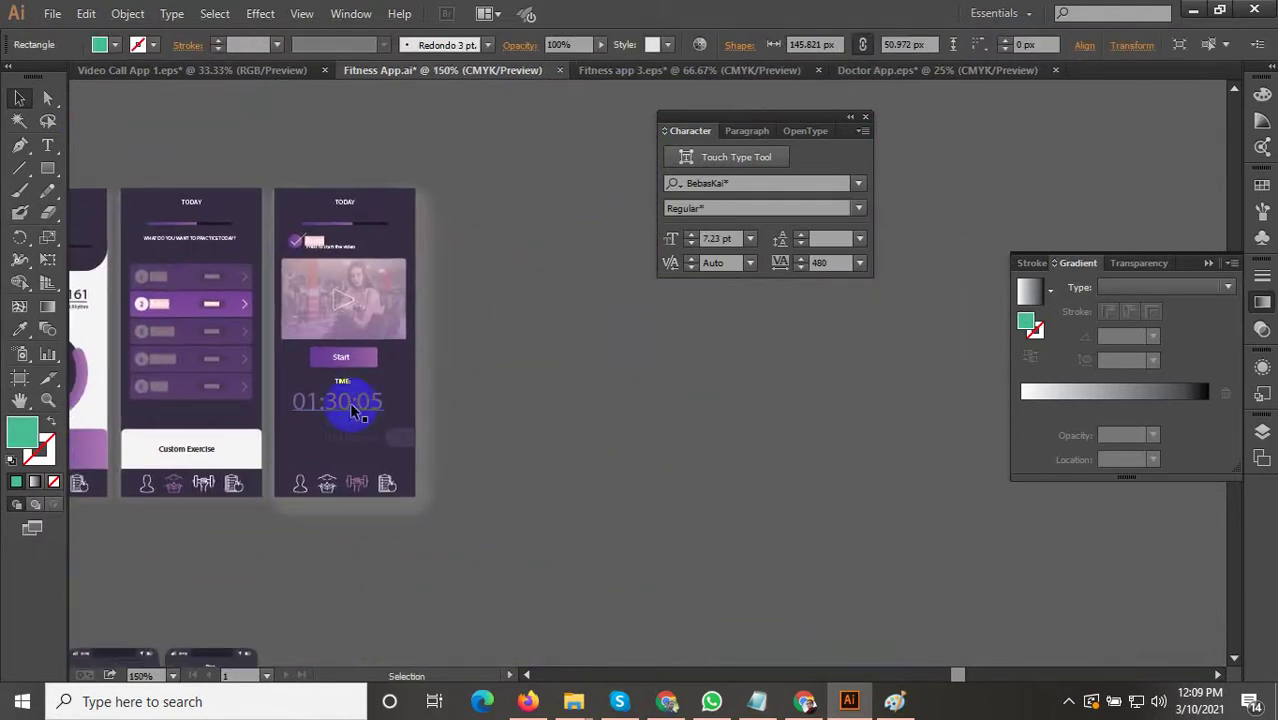
Try selecting the timer text and the whole purple video workout screen, return to the phone mockups and undo the last action.
click(360, 420)
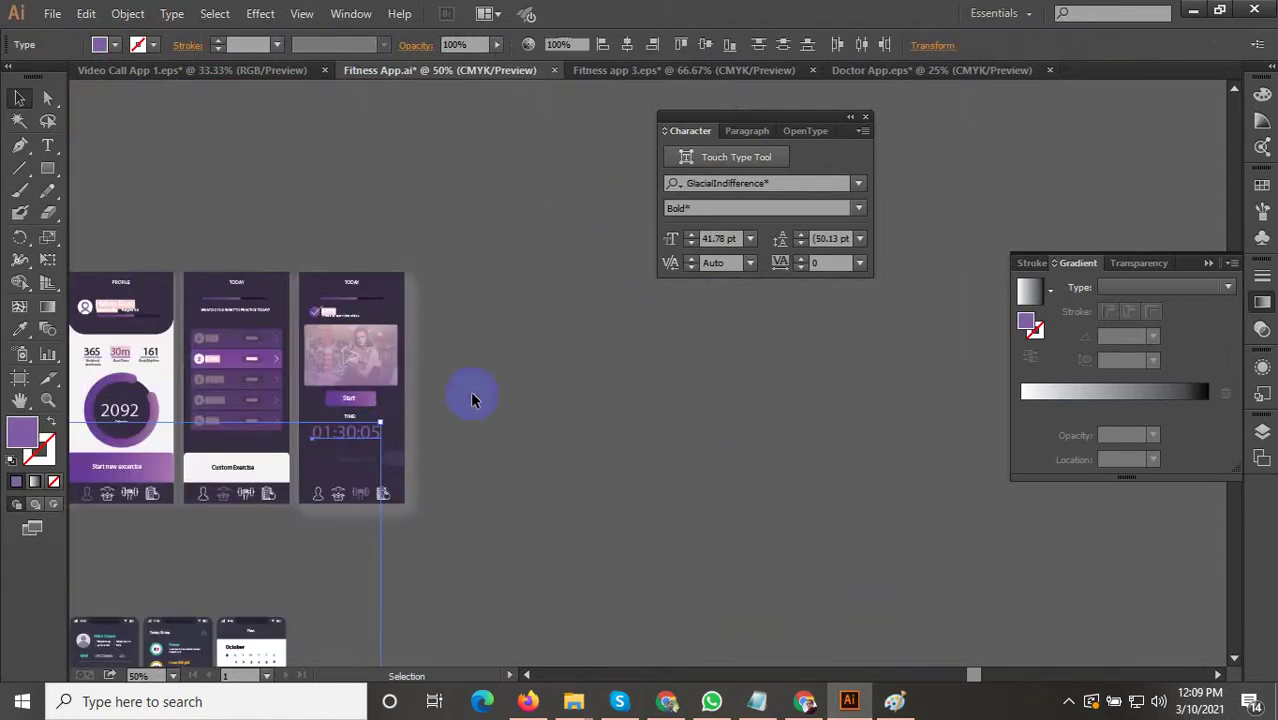
click(487, 344)
drag(463, 277, 315, 546)
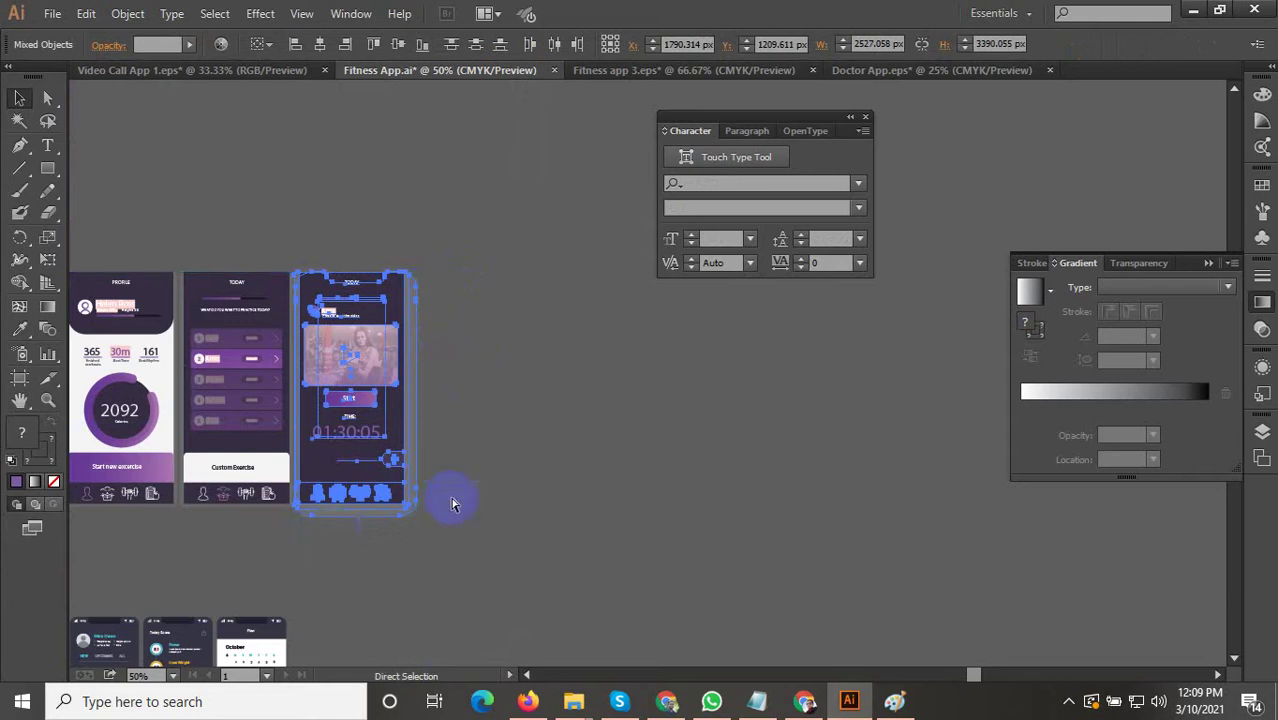
scroll(537, 487, down, 4)
drag(569, 347, 590, 230)
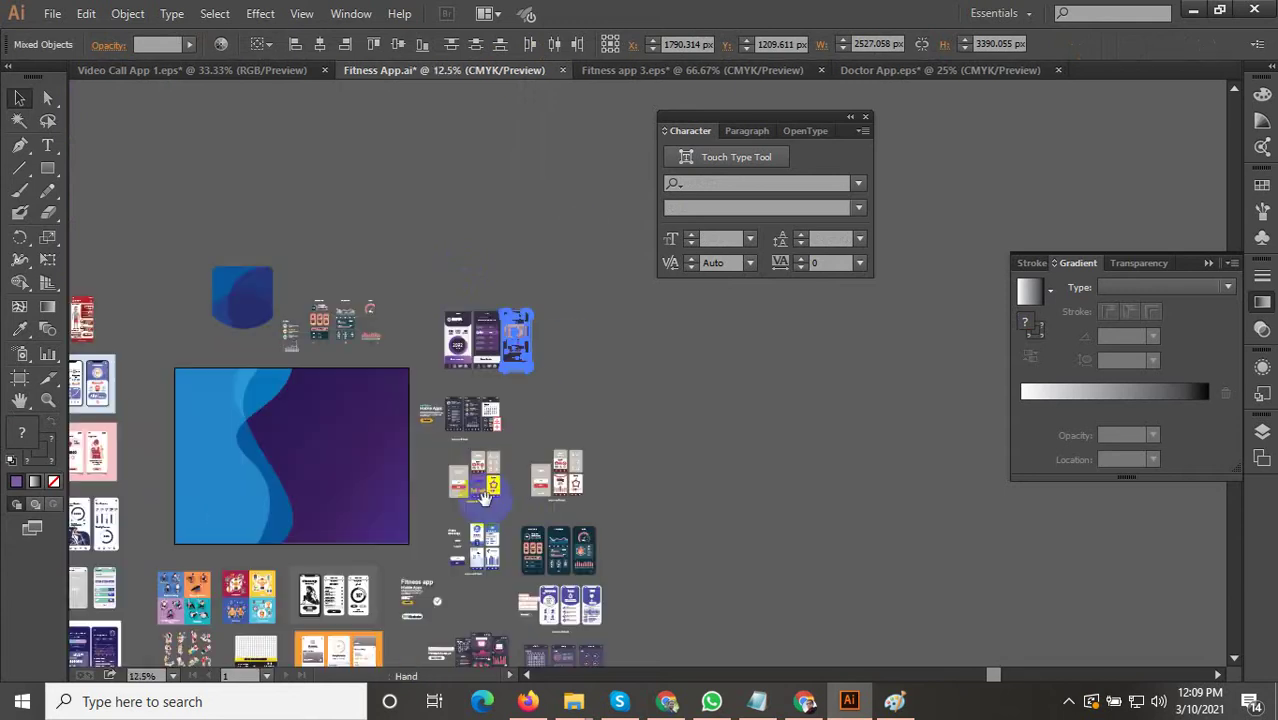
drag(484, 499, 574, 288)
drag(527, 438, 593, 309)
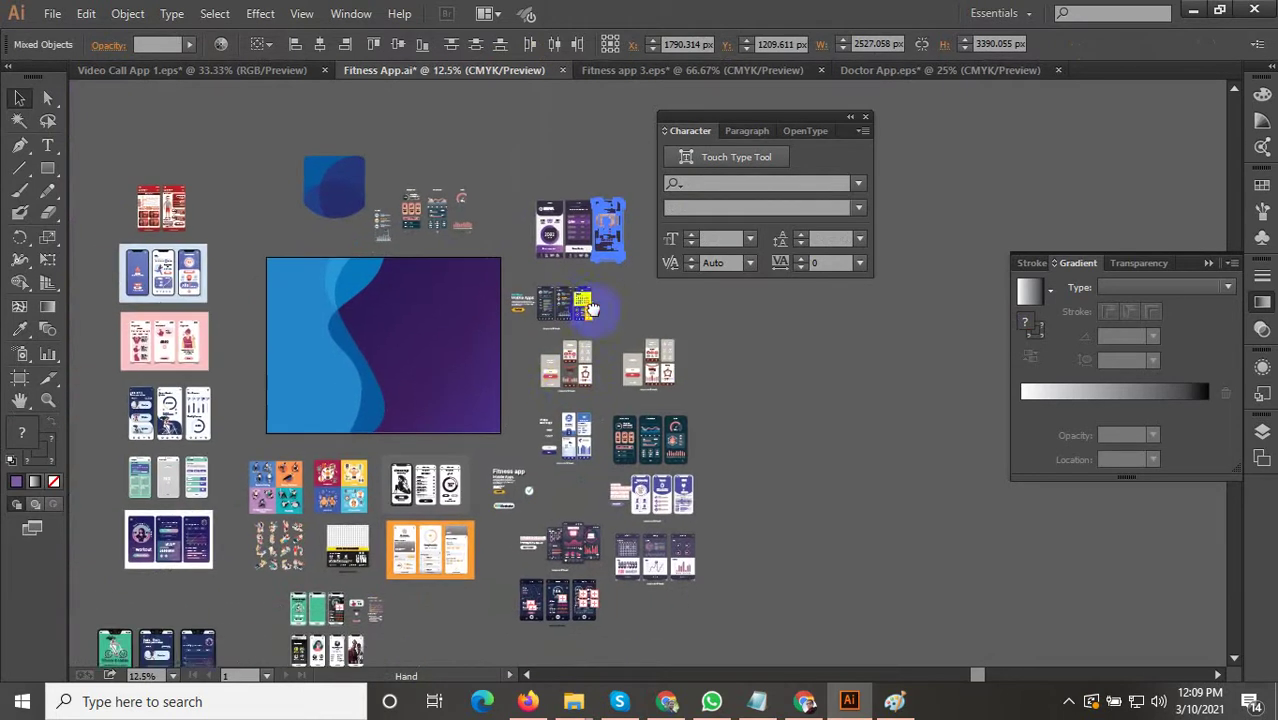
drag(503, 465, 548, 322)
scroll(342, 426, up, 3)
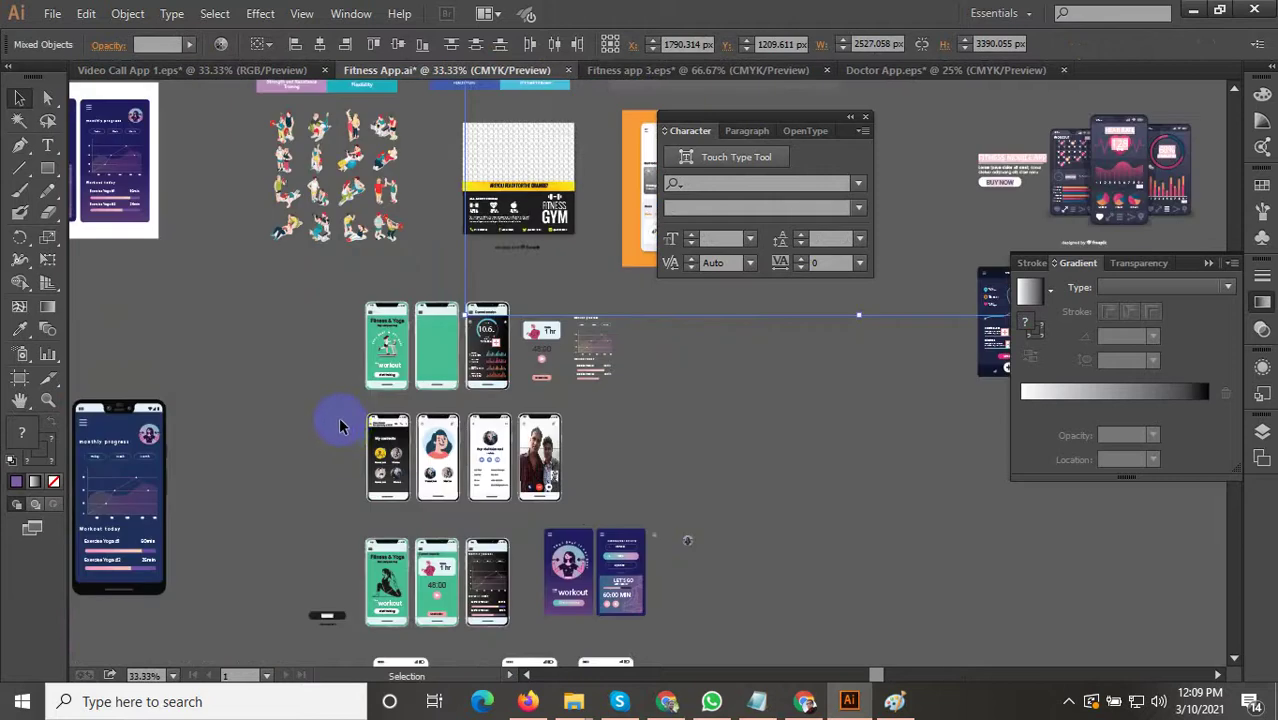
scroll(245, 374, up, 3)
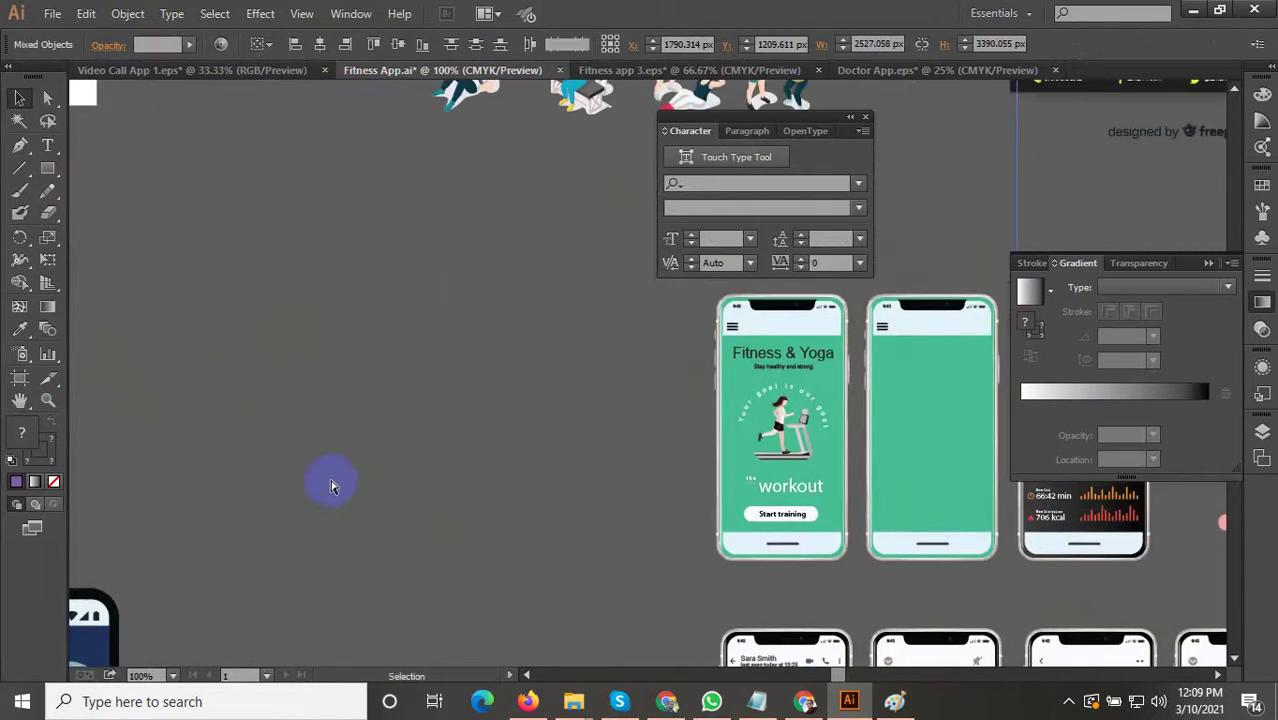
key(ctrl+z)
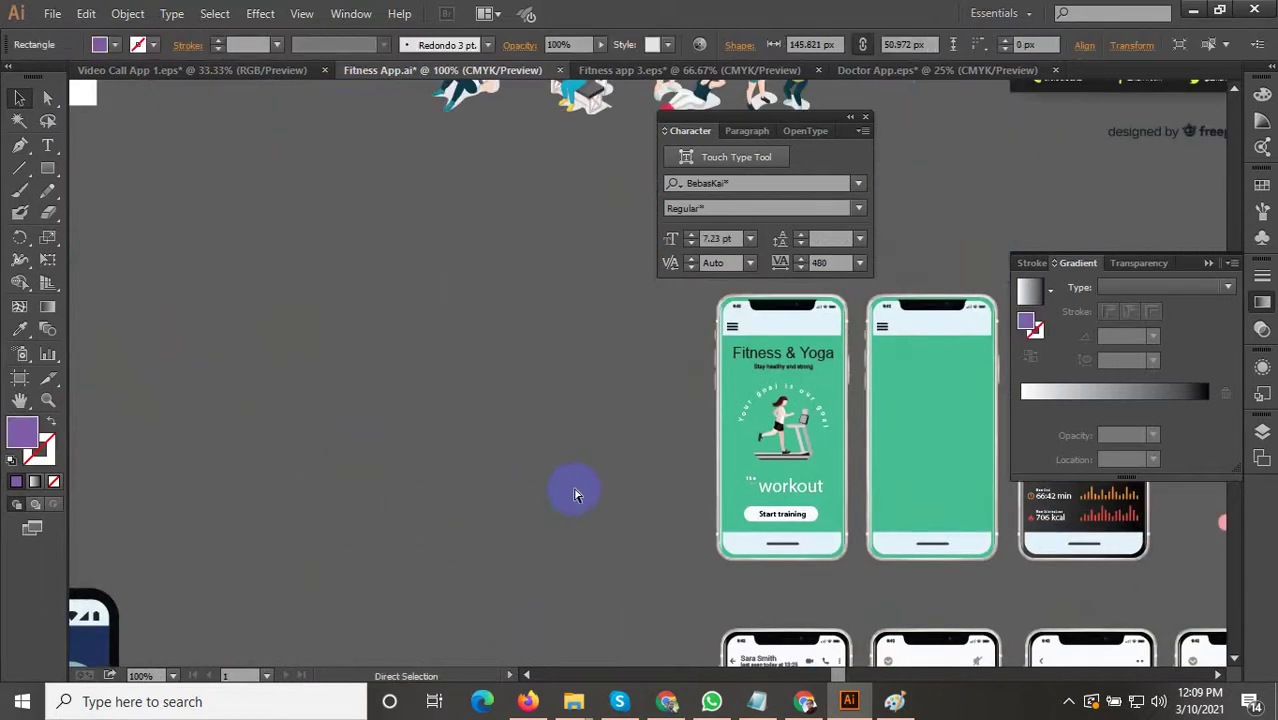
Paste the purple video workout screen, scale it down to about 206 by 160 px and place it left of the phone mockups.
key(ctrl+v)
drag(575, 487, 362, 494)
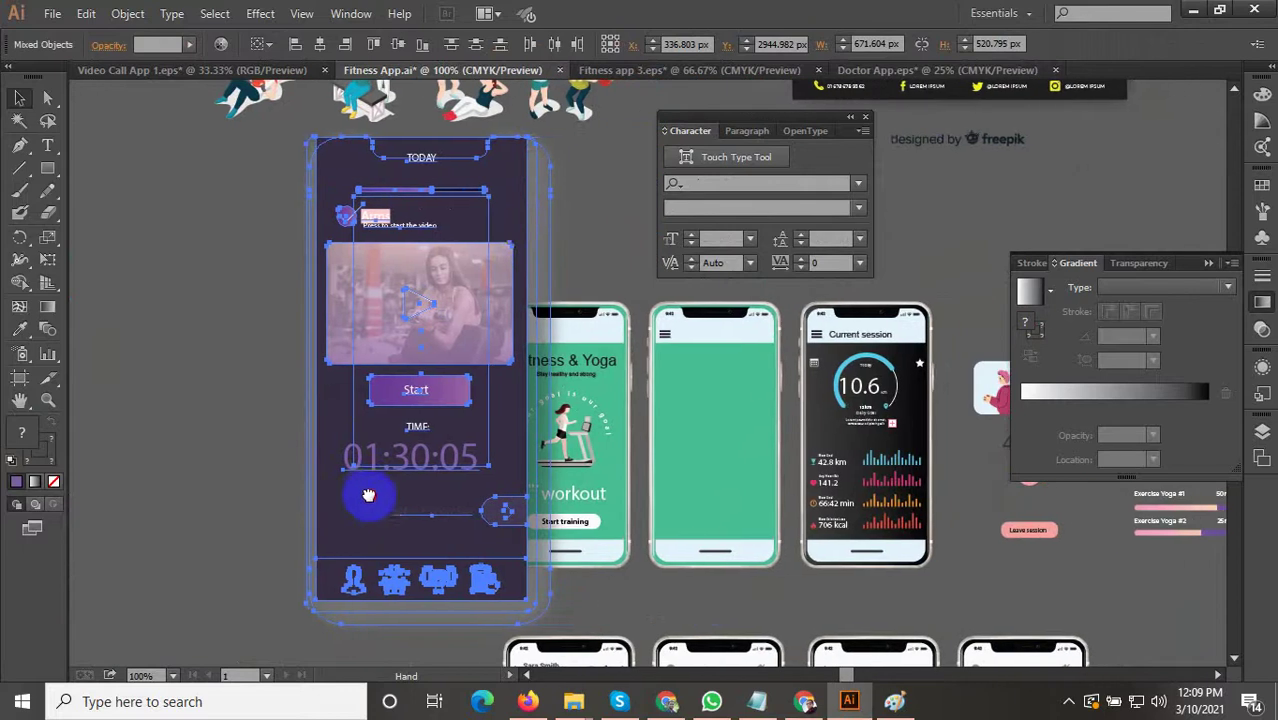
drag(935, 137, 500, 356)
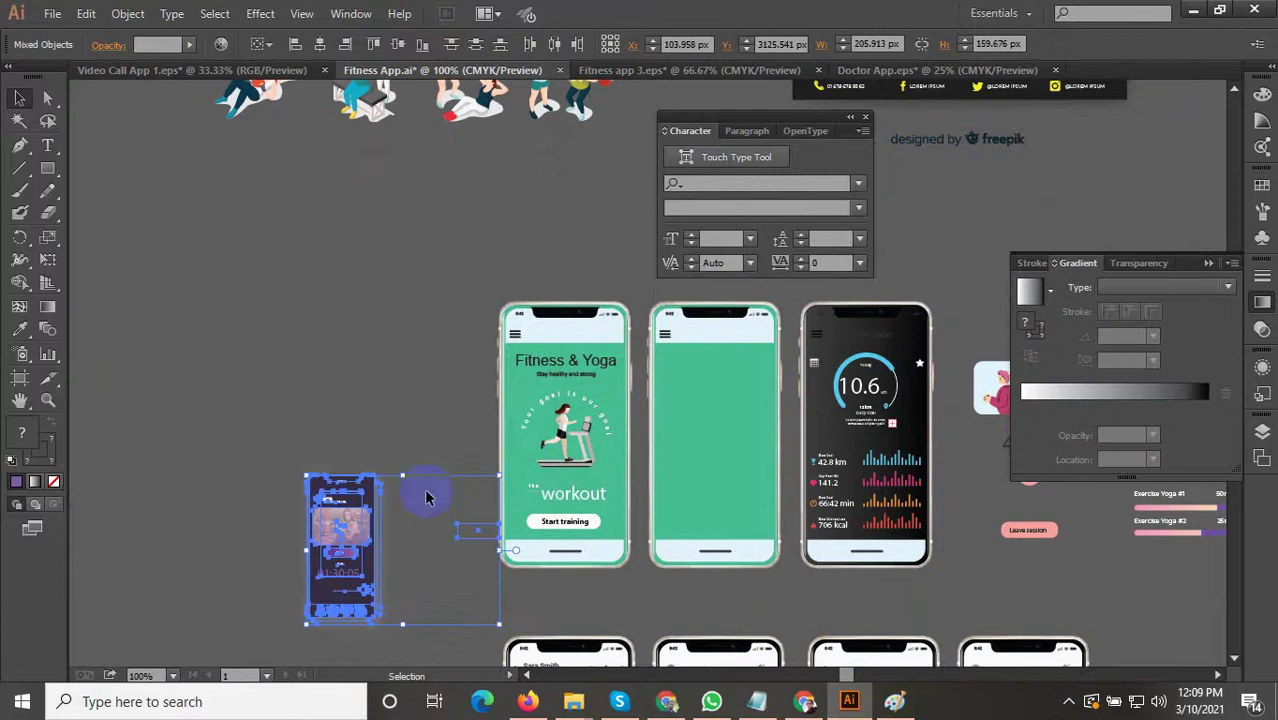
drag(347, 549, 232, 439)
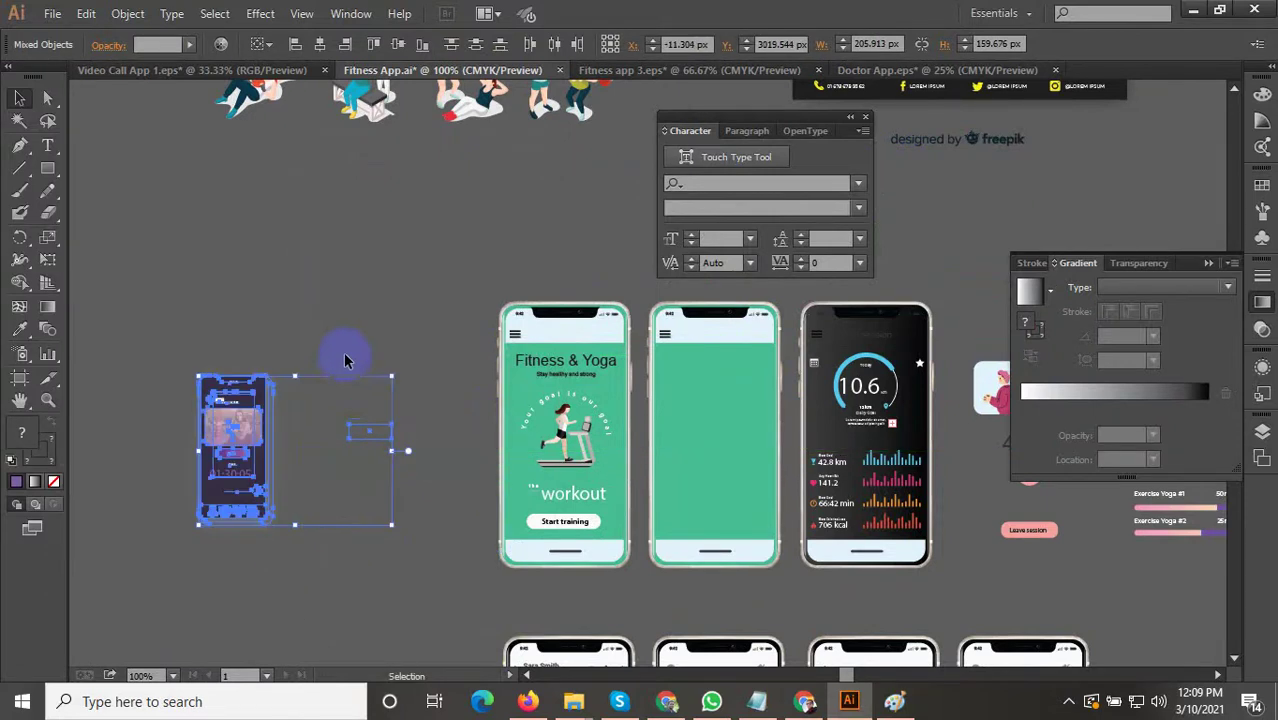
click(418, 330)
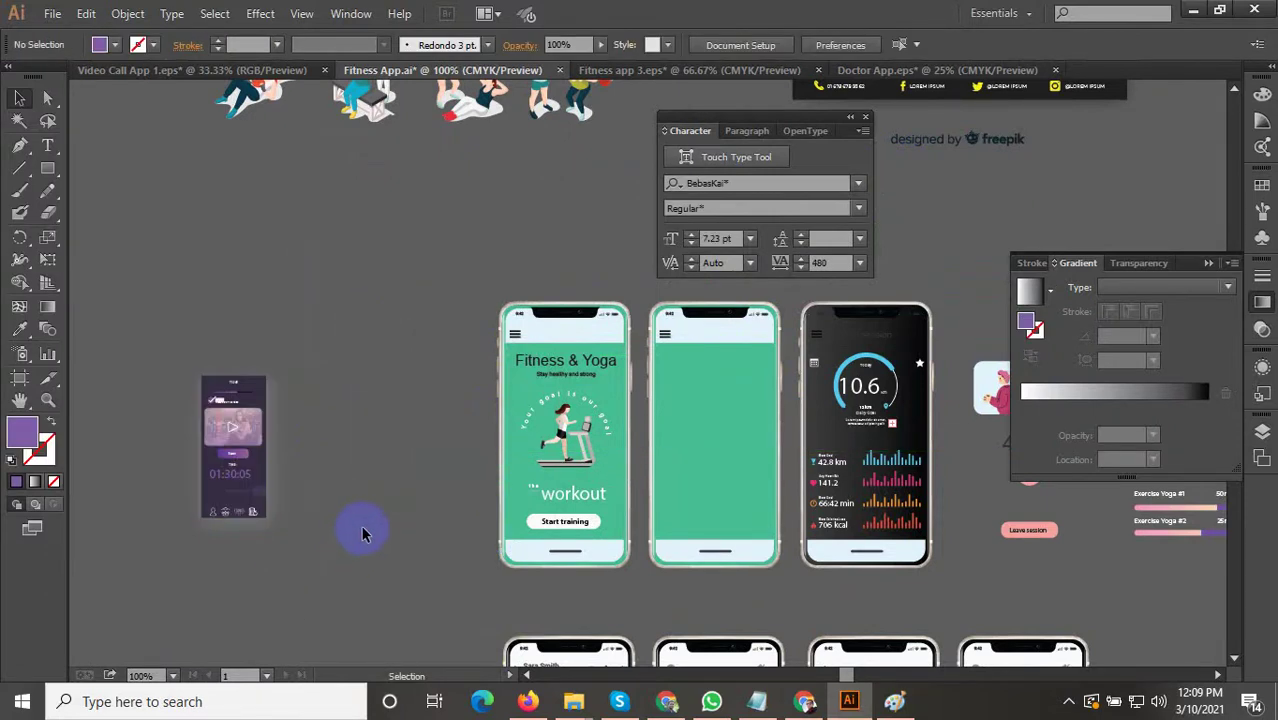
scroll(250, 440, up, 2)
click(250, 445)
scroll(250, 450, down, 1)
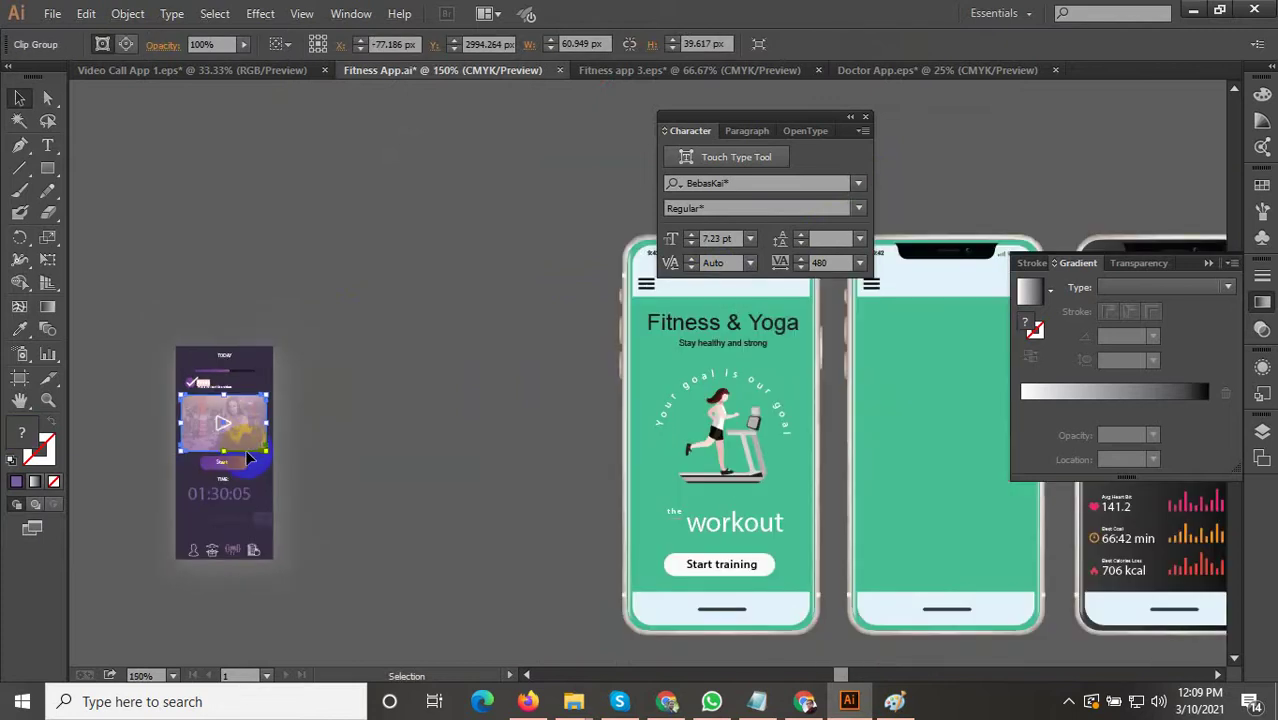
scroll(280, 470, down, 2)
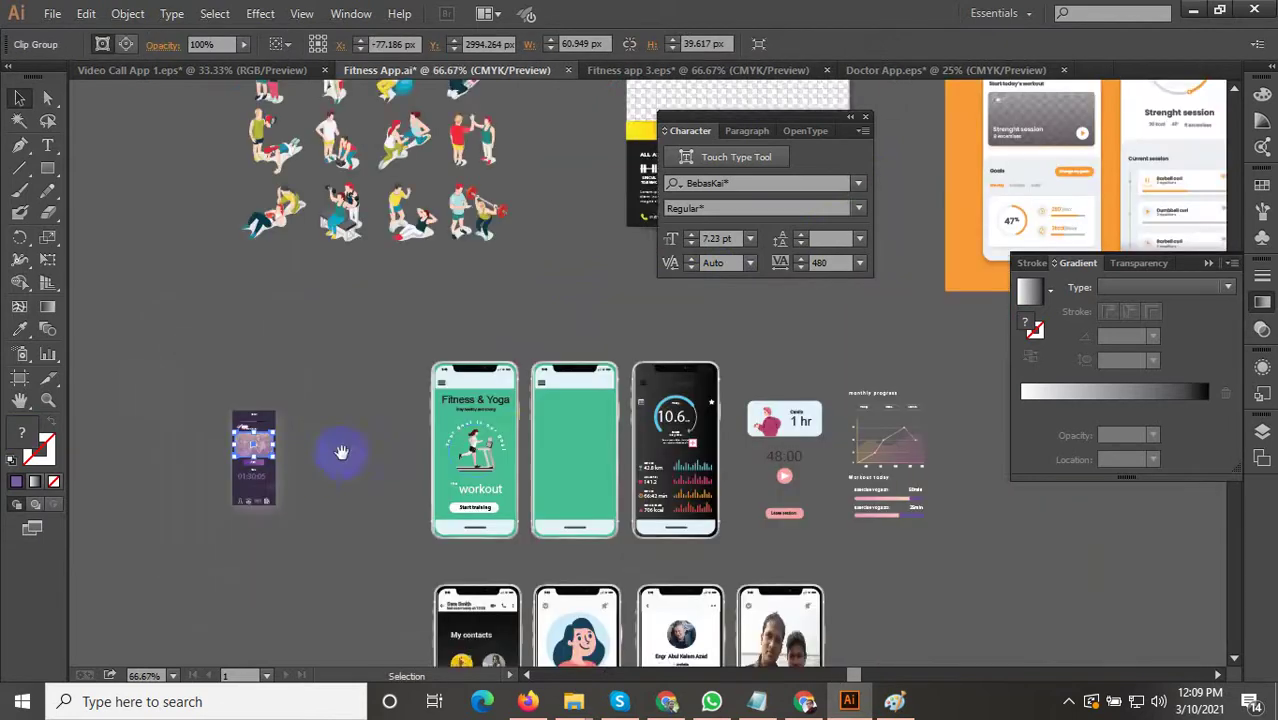
Move the running statistics together with the "Current session" title from the dark phone onto the empty green phone.
scroll(683, 410, up, 3)
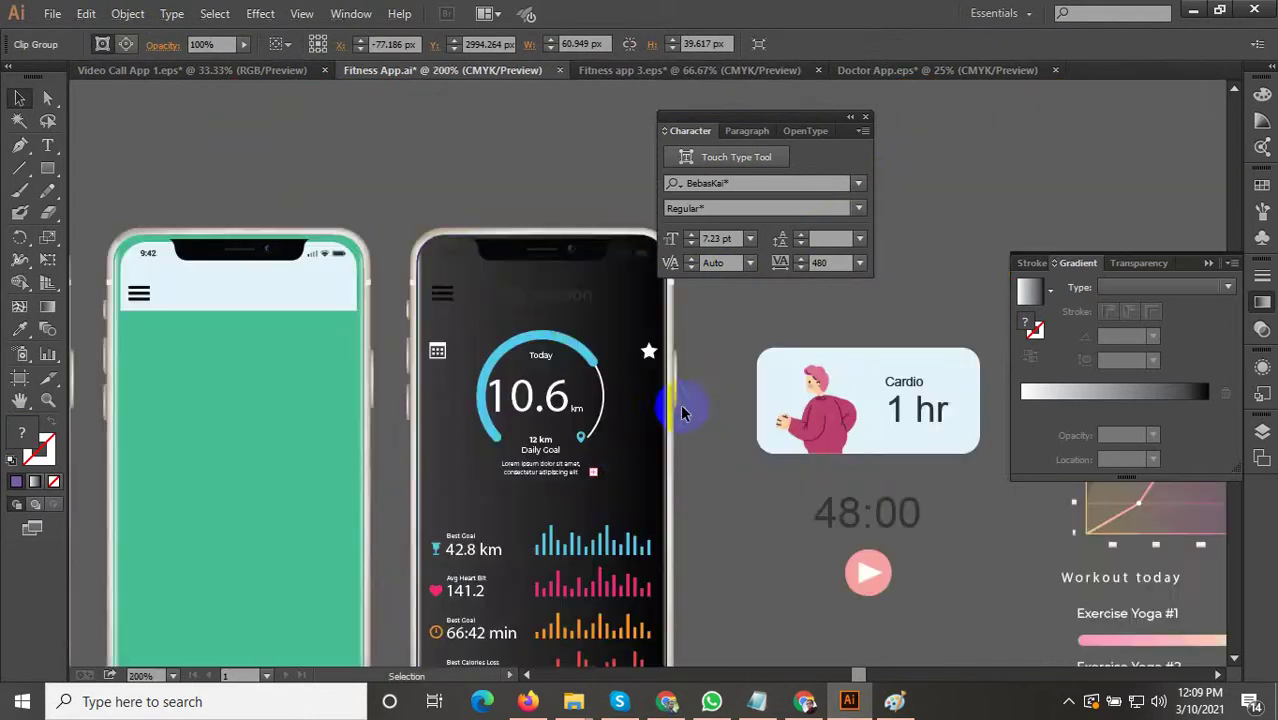
click(613, 342)
click(510, 279)
scroll(510, 279, down, 2)
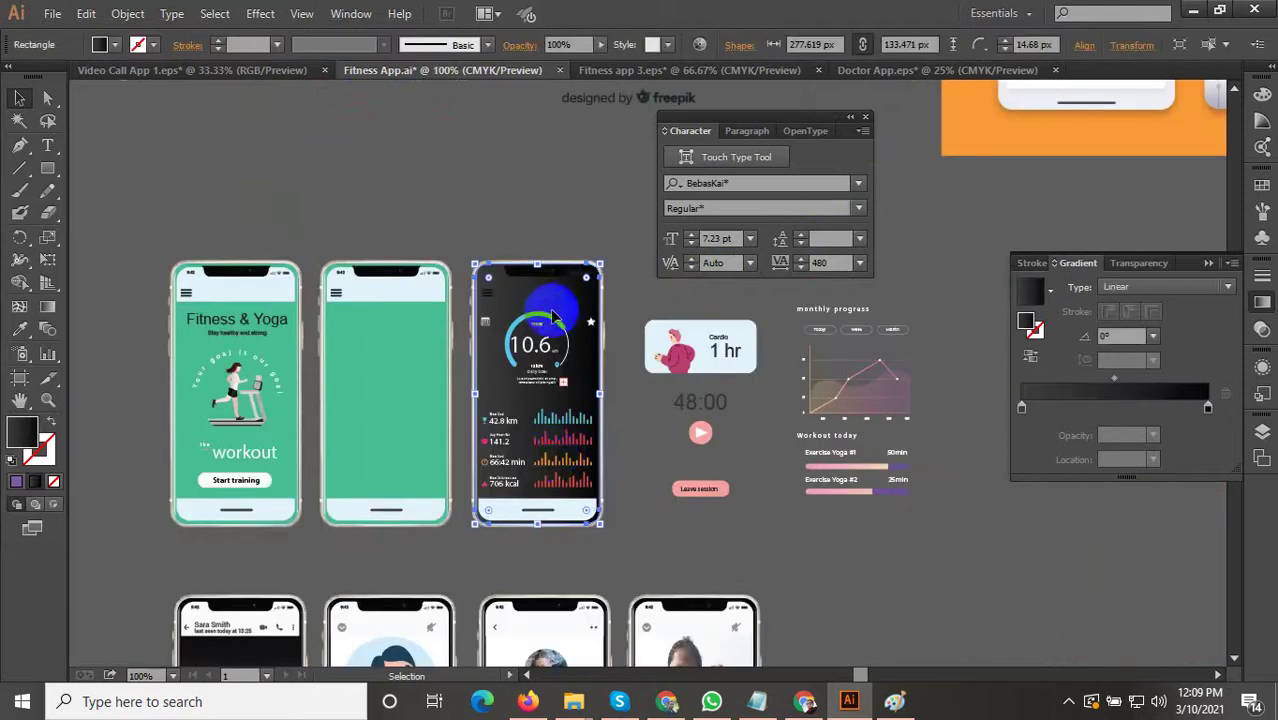
click(553, 445)
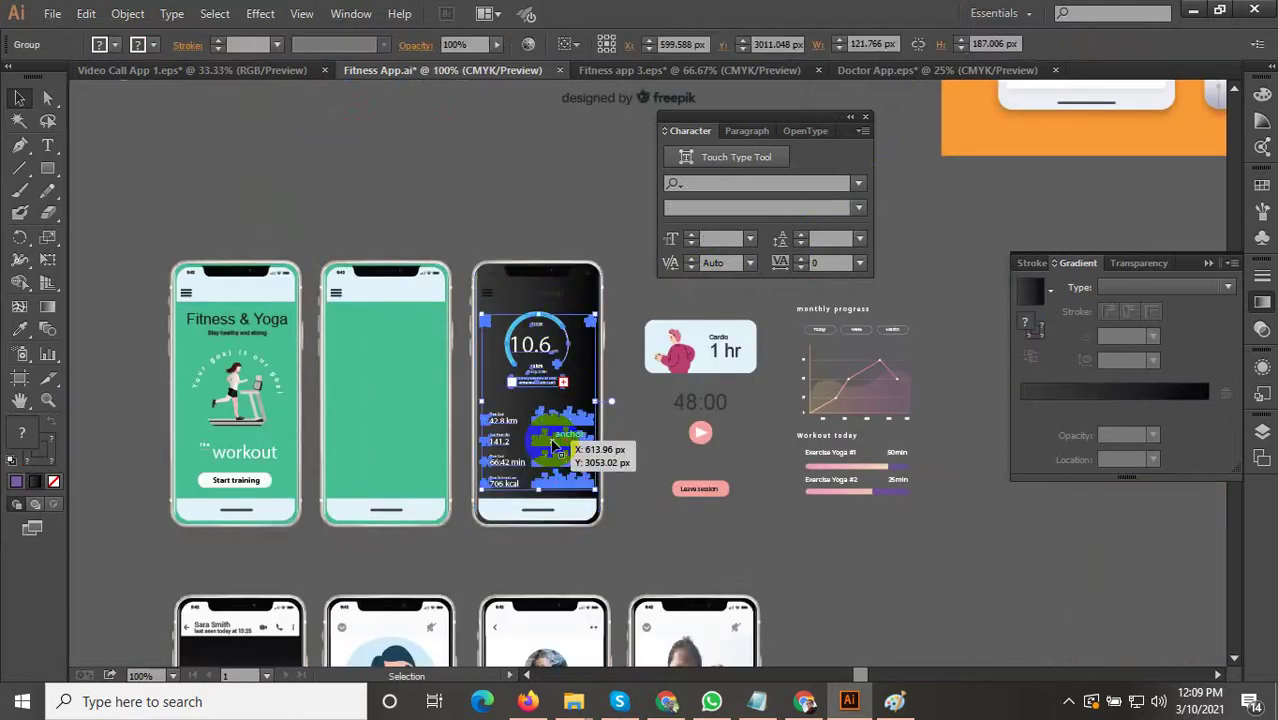
scroll(474, 332, up, 1)
drag(508, 369, 594, 374)
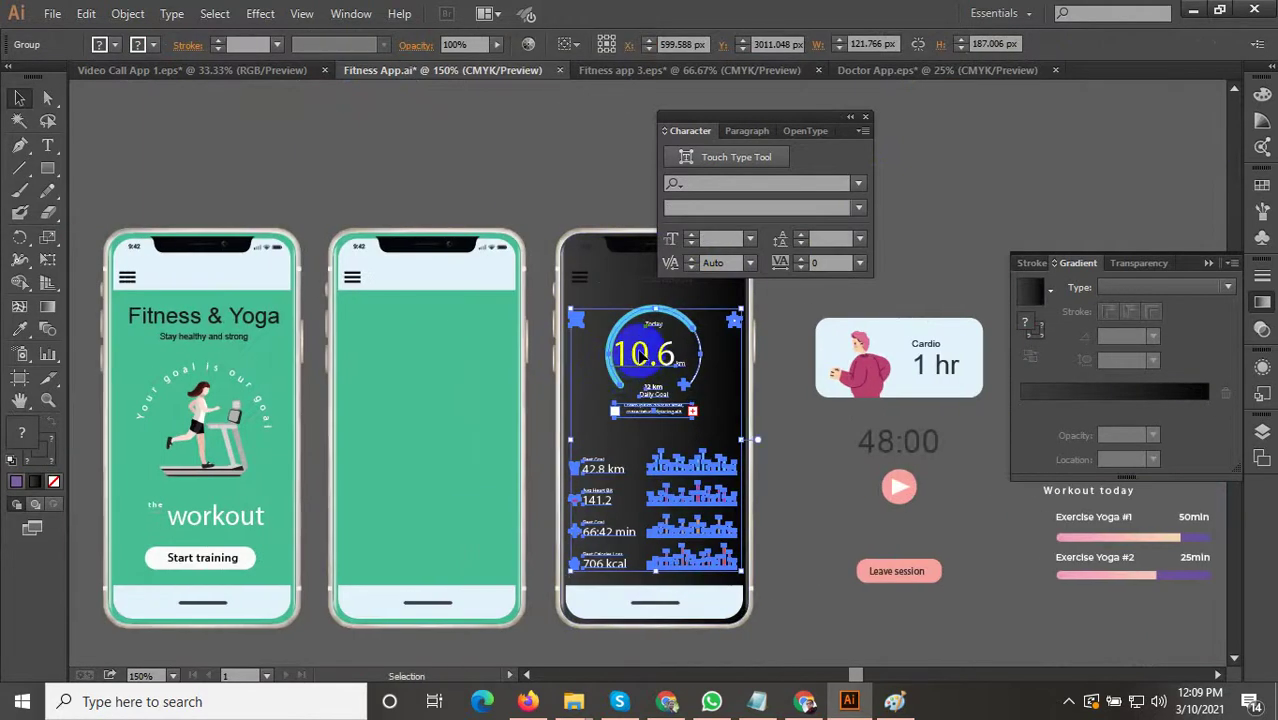
shift+click(646, 281)
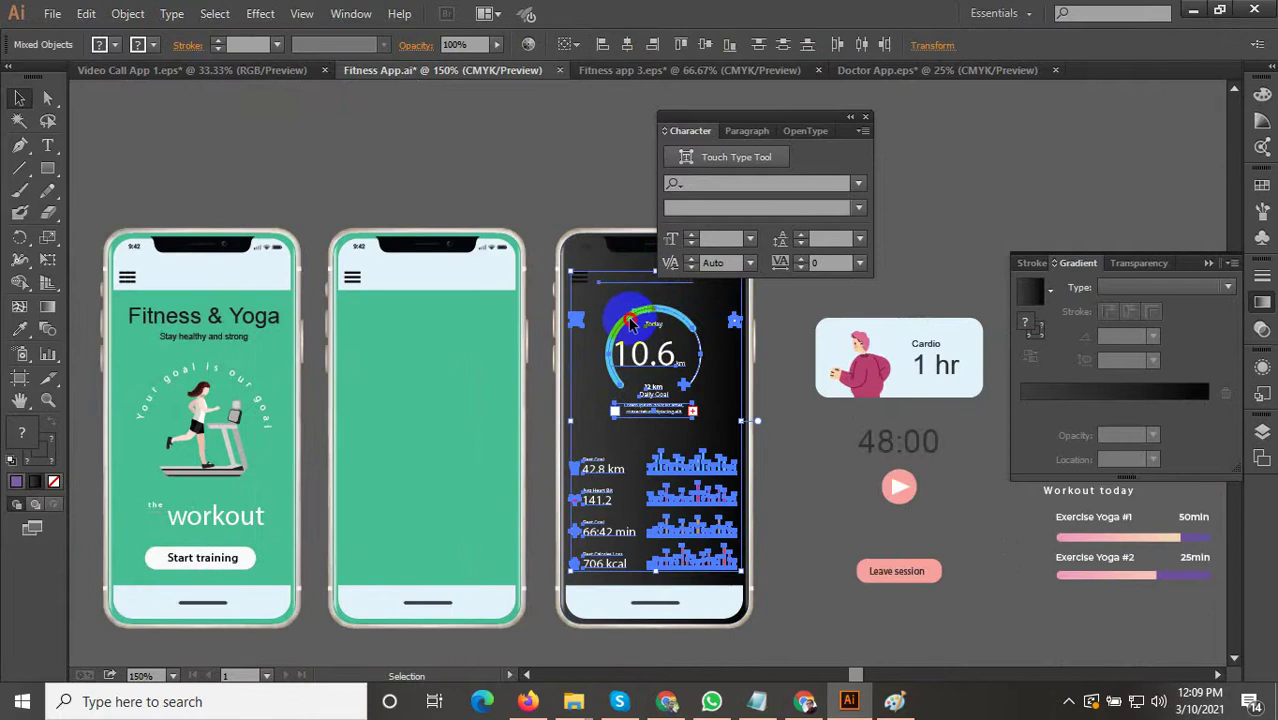
drag(630, 322, 404, 333)
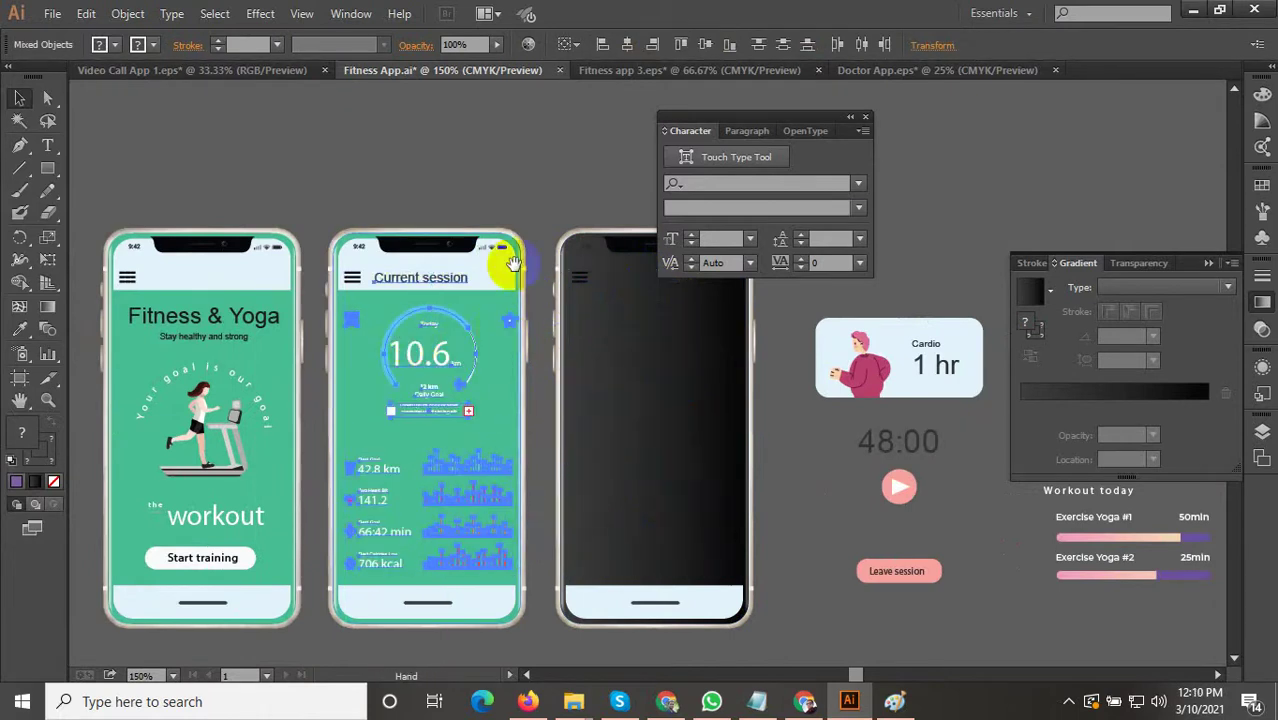
drag(534, 211, 431, 205)
click(626, 223)
Delete the emptied dark phone mockup, including the leftover parts of its frame.
scroll(479, 285, down, 1)
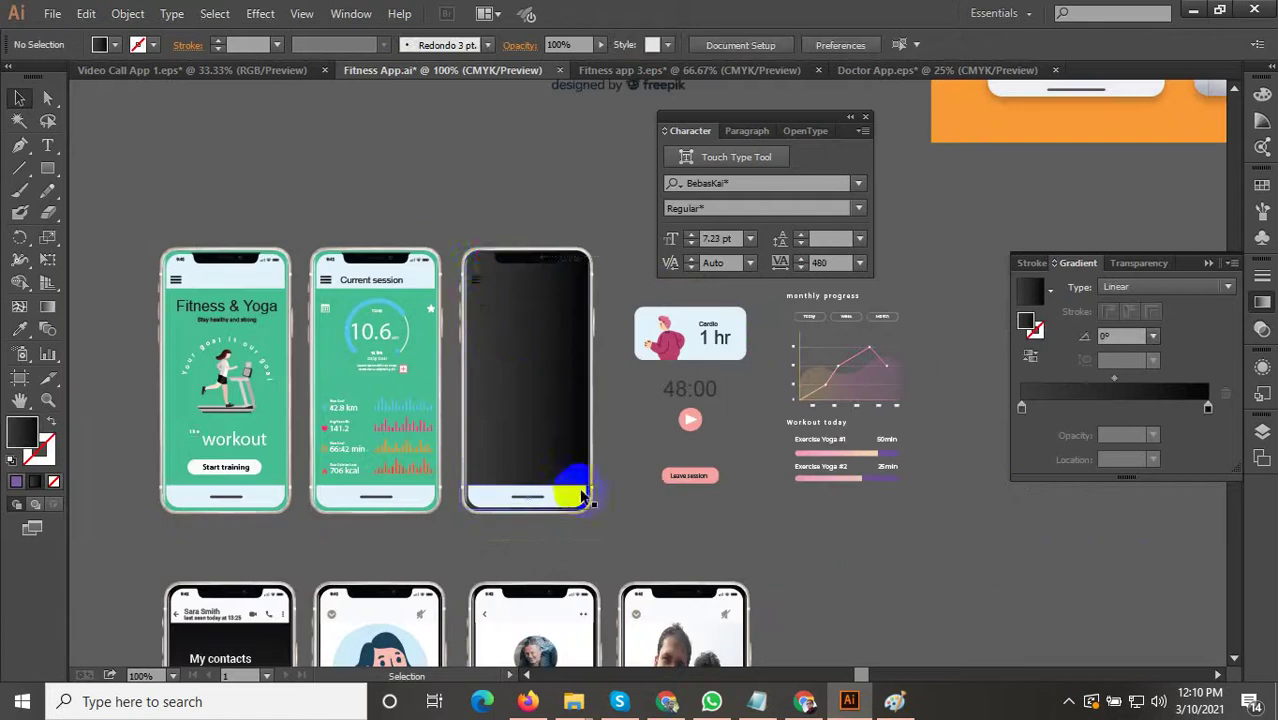
drag(583, 495, 473, 232)
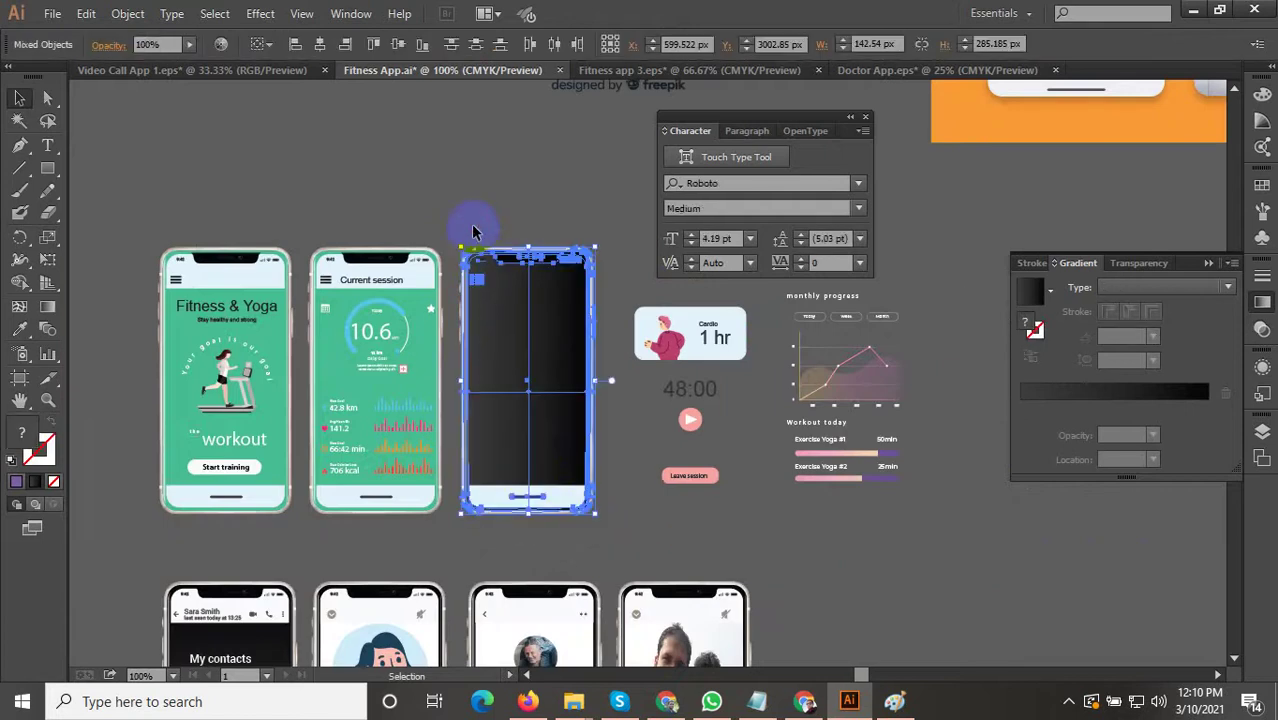
key(Delete)
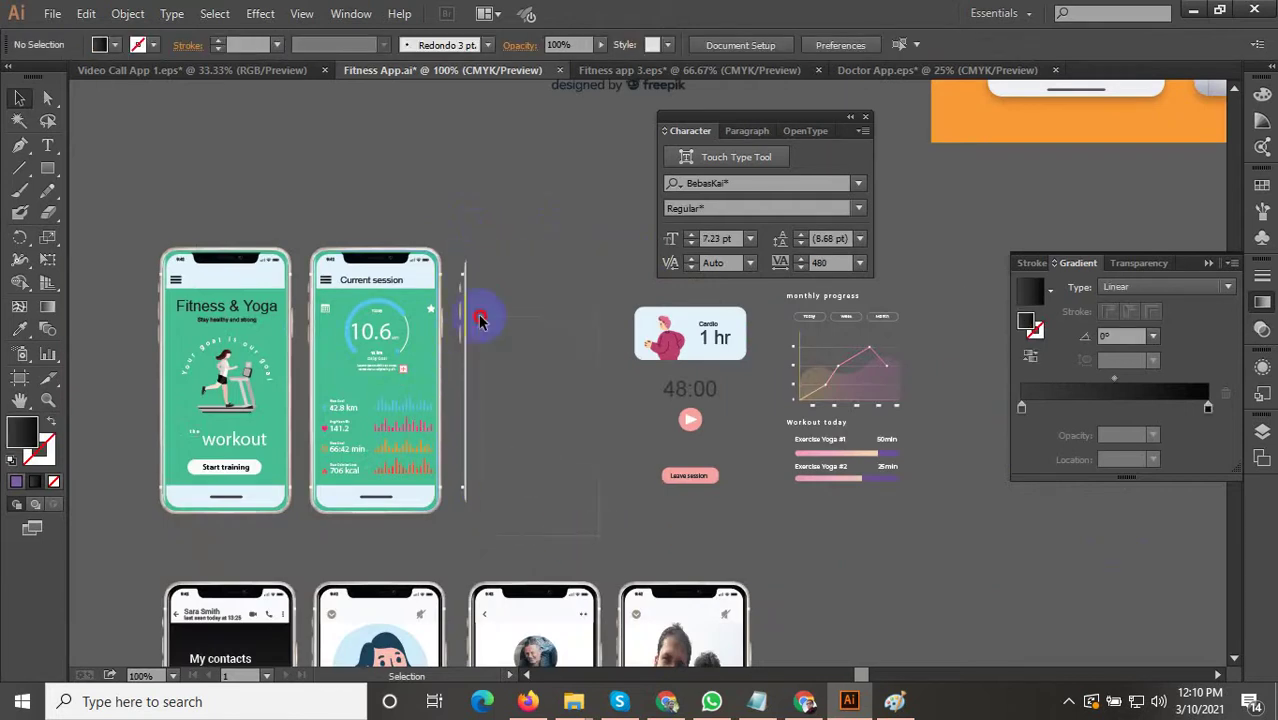
drag(450, 228, 480, 240)
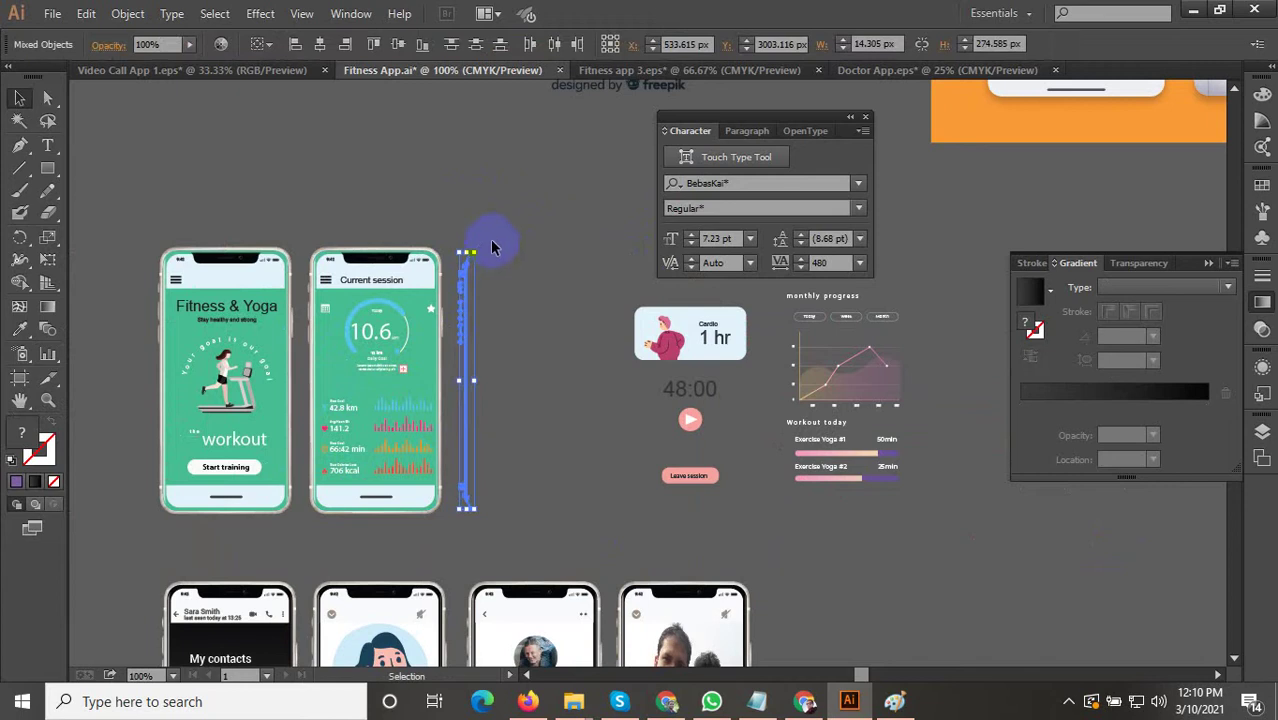
key(Delete)
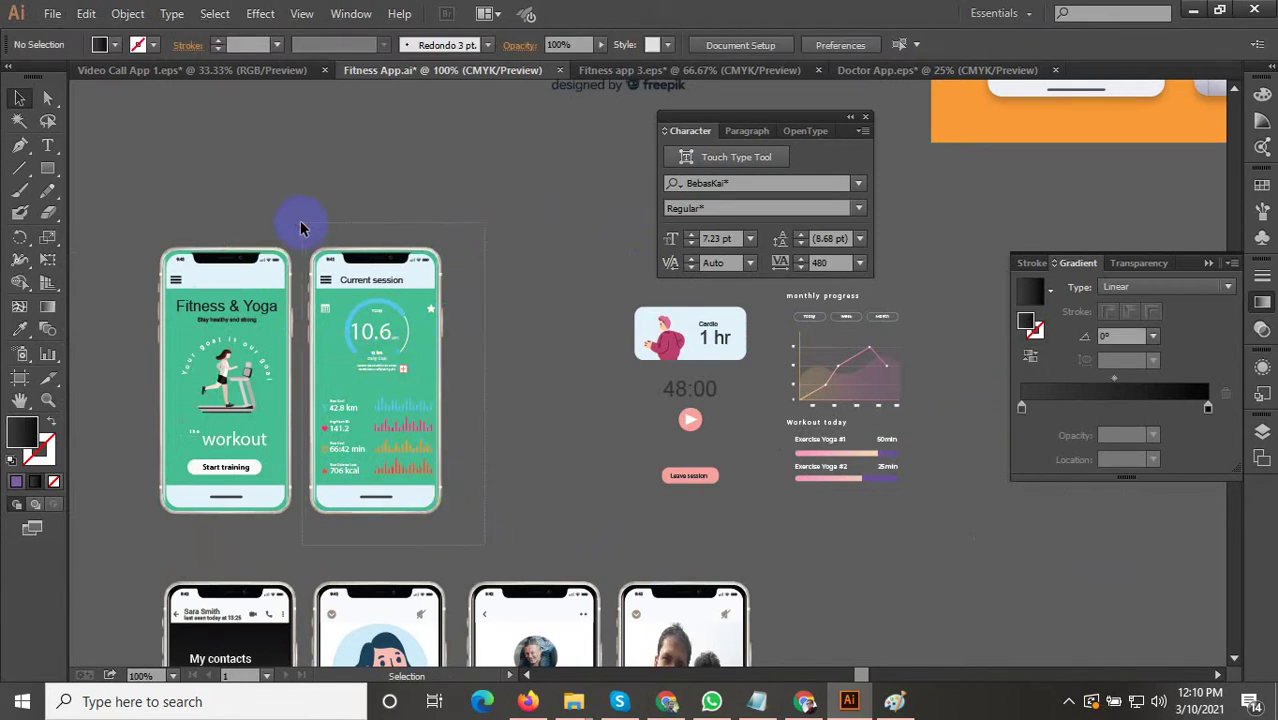
Group the whole green "Current session" phone and place a copy of it to its right.
drag(300, 228, 396, 316)
right_click(498, 283)
click(522, 365)
scroll(475, 287, up, 2)
scroll(537, 297, down, 2)
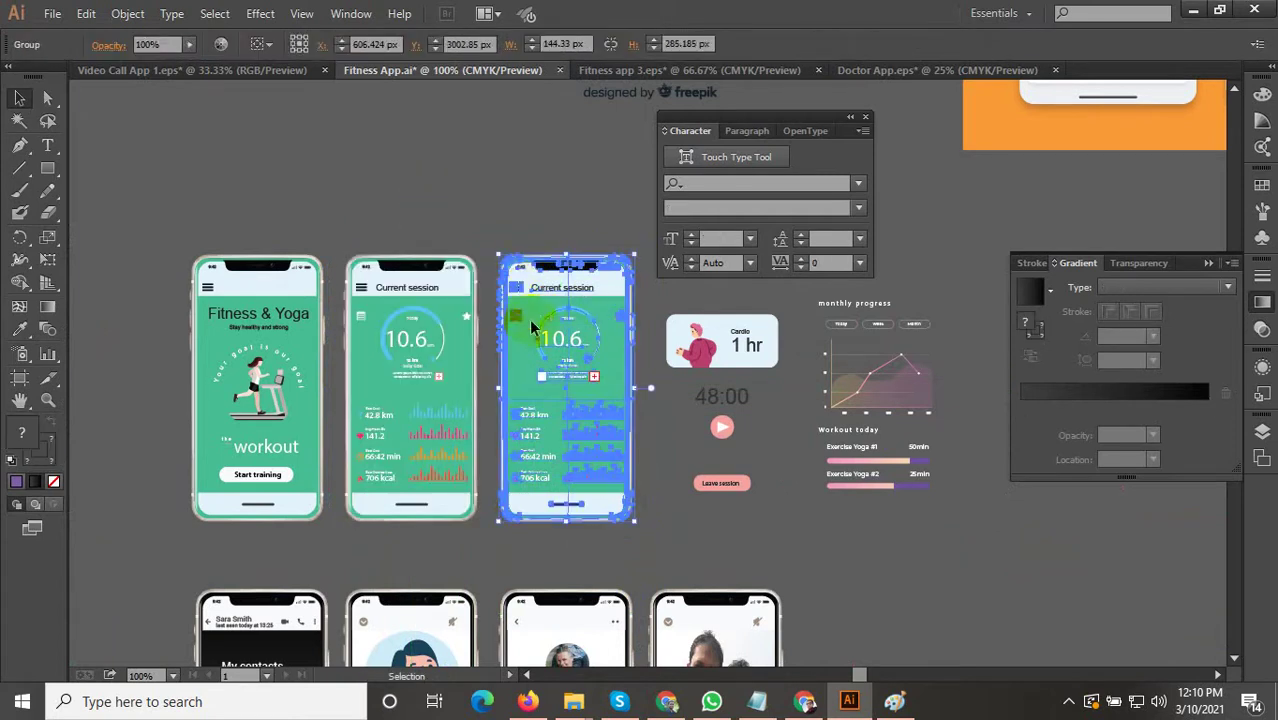
Ungroup the copied phone and fill its green background with the black gradient sampled from the "My contacts" phone.
right_click(529, 319)
click(585, 430)
click(648, 472)
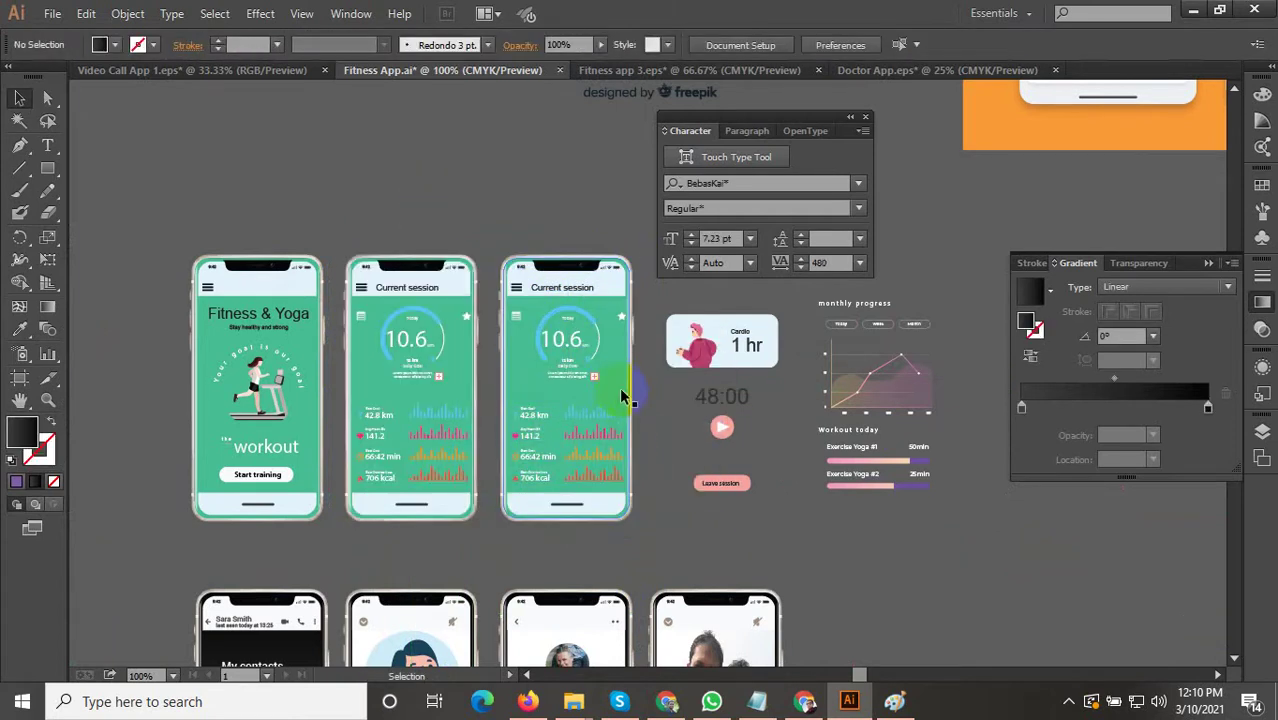
click(619, 380)
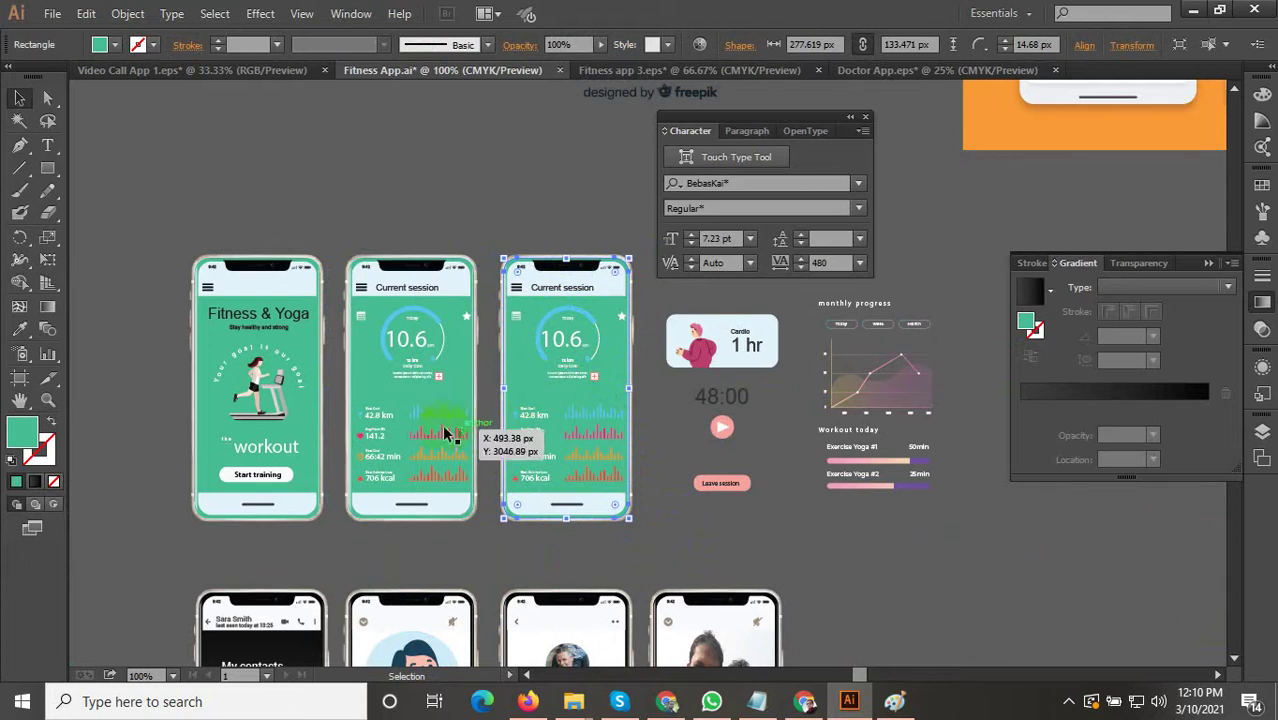
scroll(305, 446, down, 2)
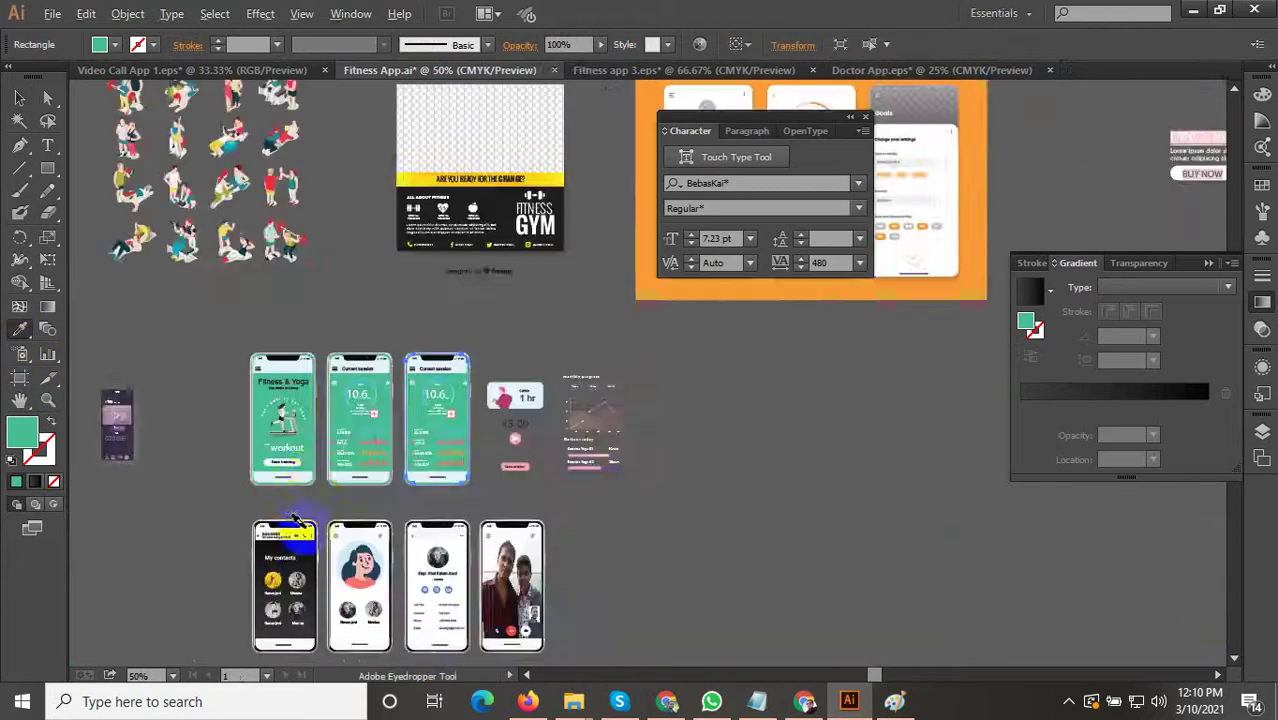
scroll(300, 560, up, 3)
click(300, 562)
scroll(298, 567, down, 3)
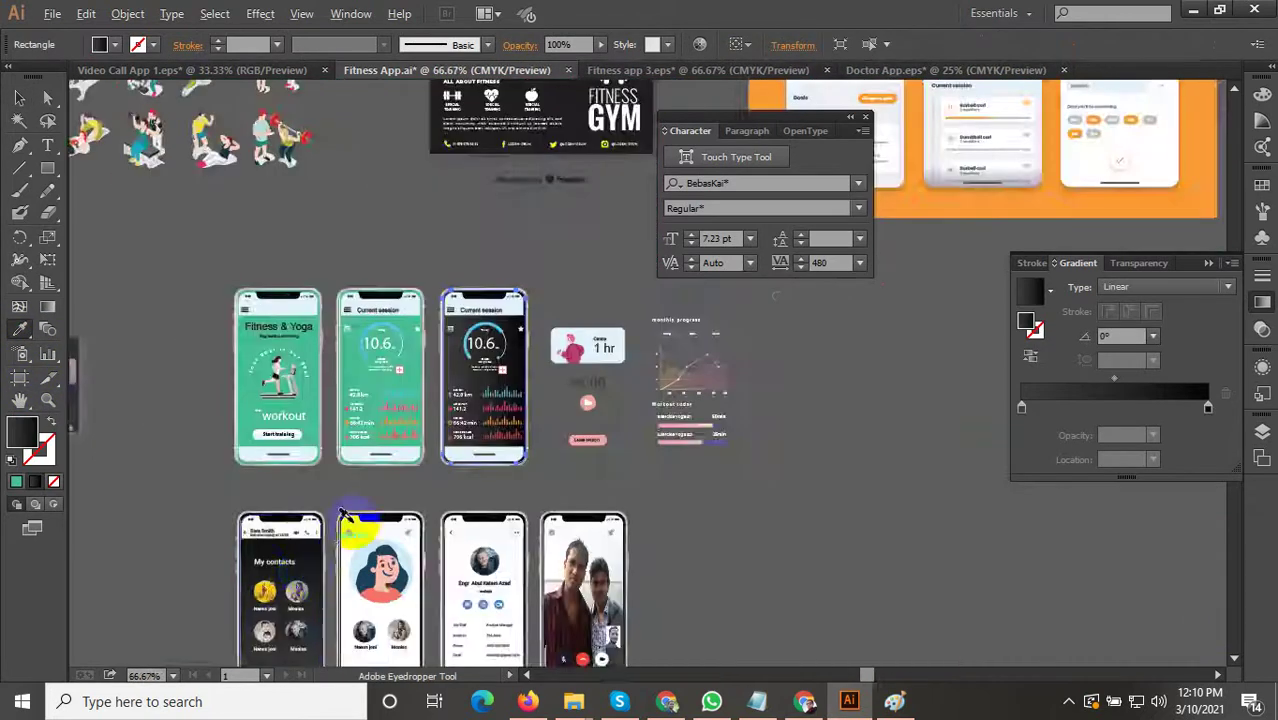
scroll(380, 390, up, 3)
click(19, 97)
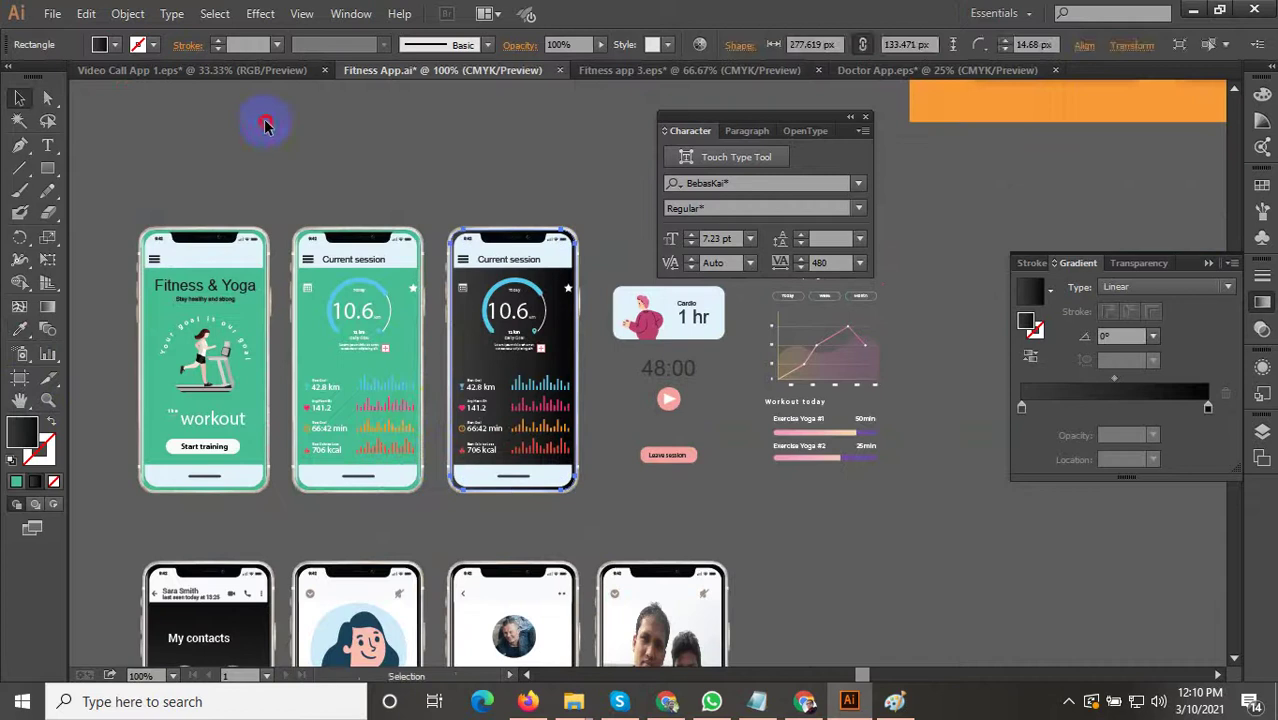
Delete the running statistics and the "Current session" title inside the middle green phone's group.
scroll(371, 325, up, 2)
click(370, 333)
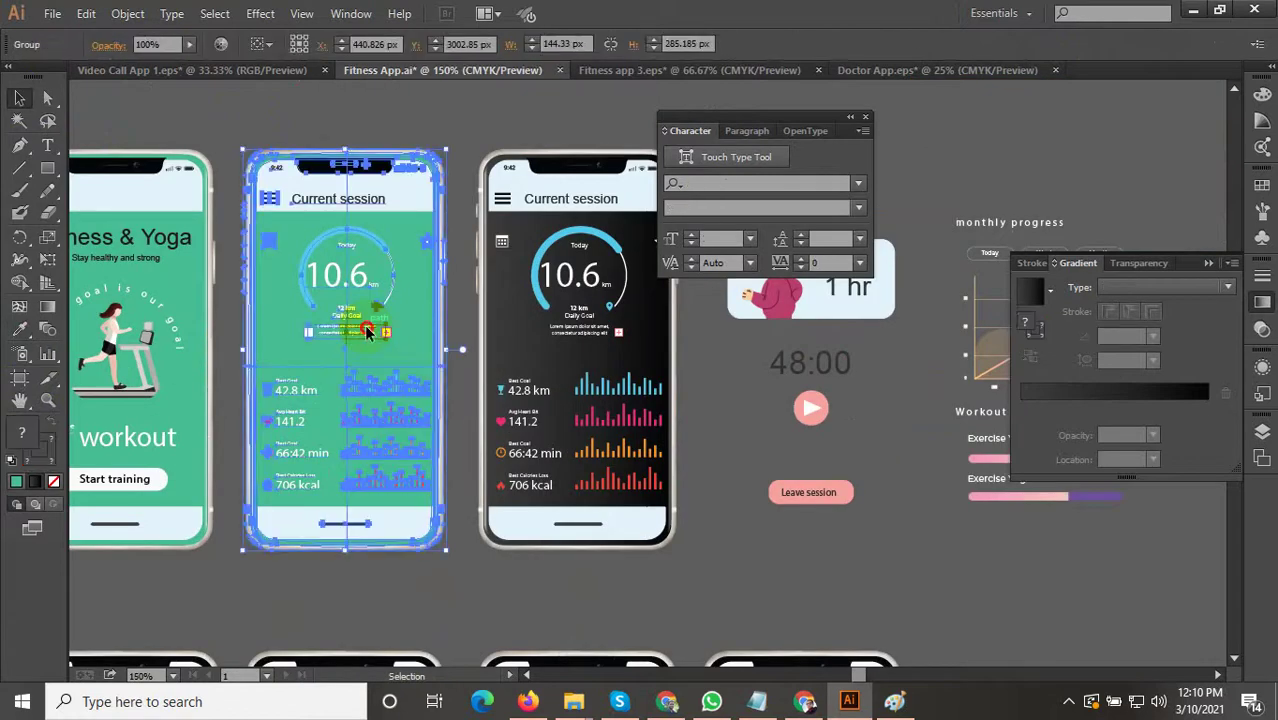
double_click(367, 333)
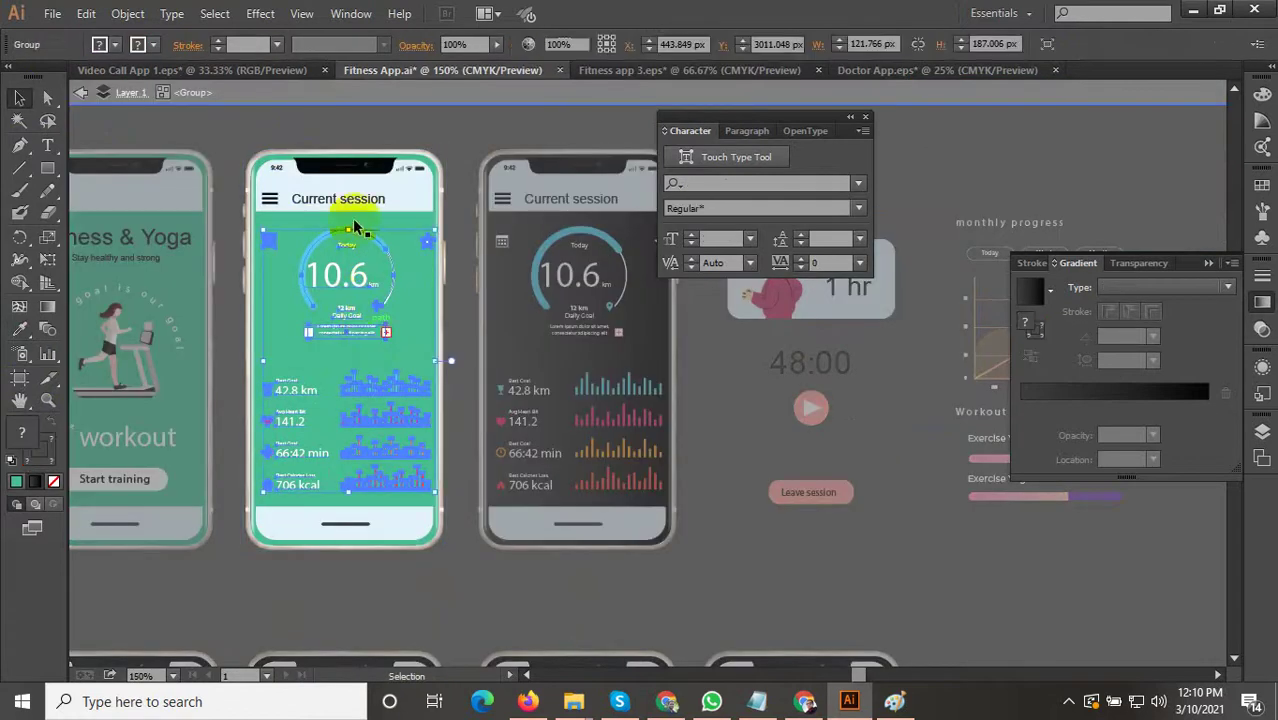
key(Delete)
click(349, 201)
key(Delete)
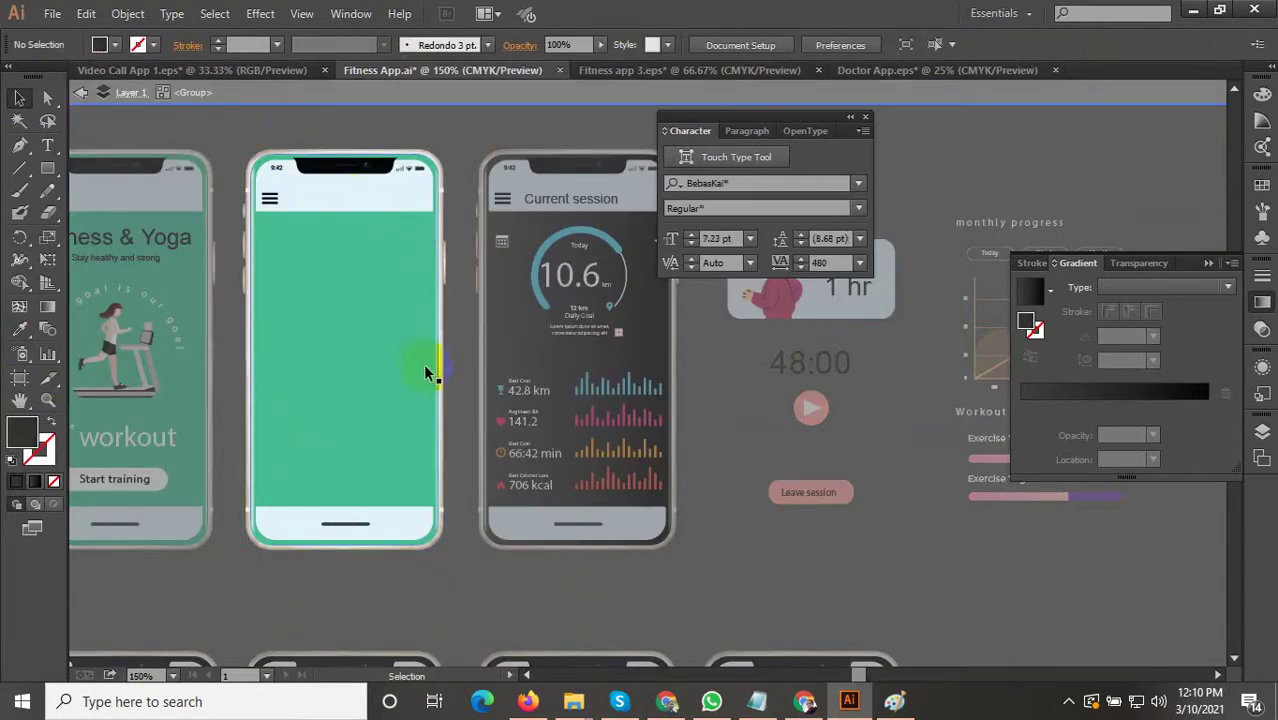
double_click(562, 434)
Ungroup the emptied green phone and fill its background with the dark purple sampled from the small workout screen.
scroll(620, 490, down, 1)
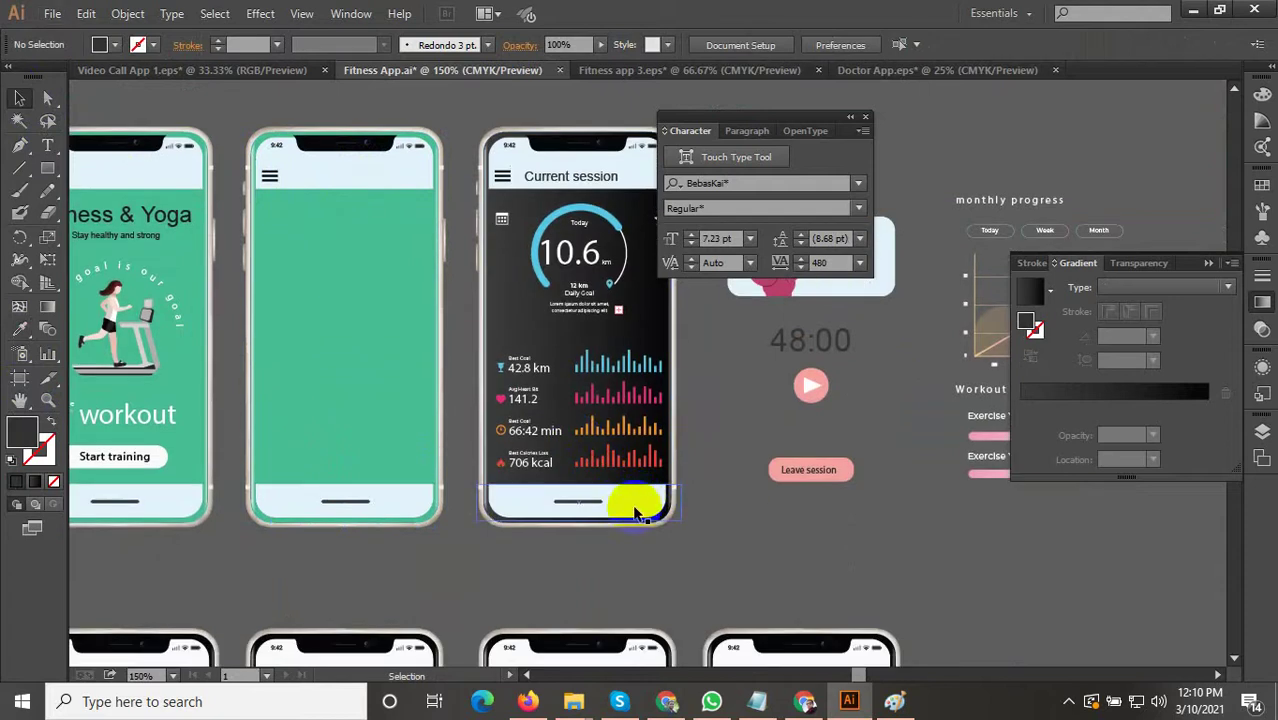
scroll(639, 505, down, 2)
drag(540, 540, 622, 528)
scroll(422, 436, left, 1)
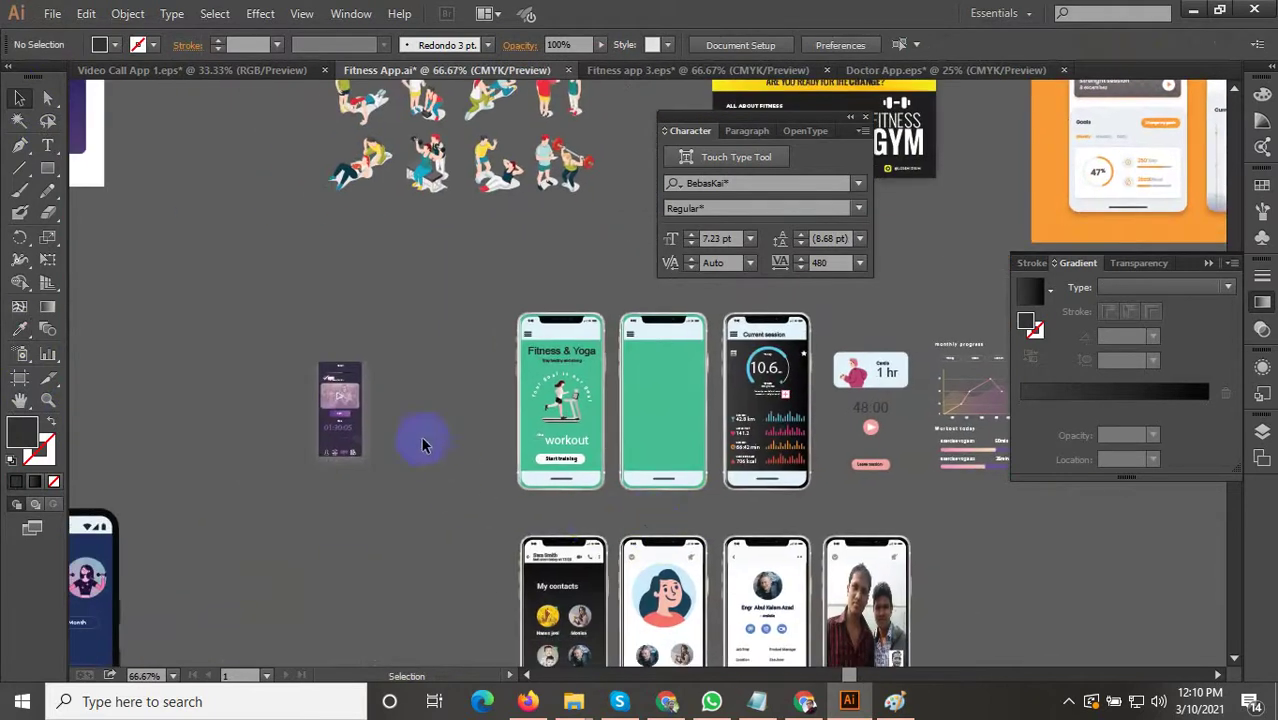
scroll(422, 436, up, 2)
click(250, 356)
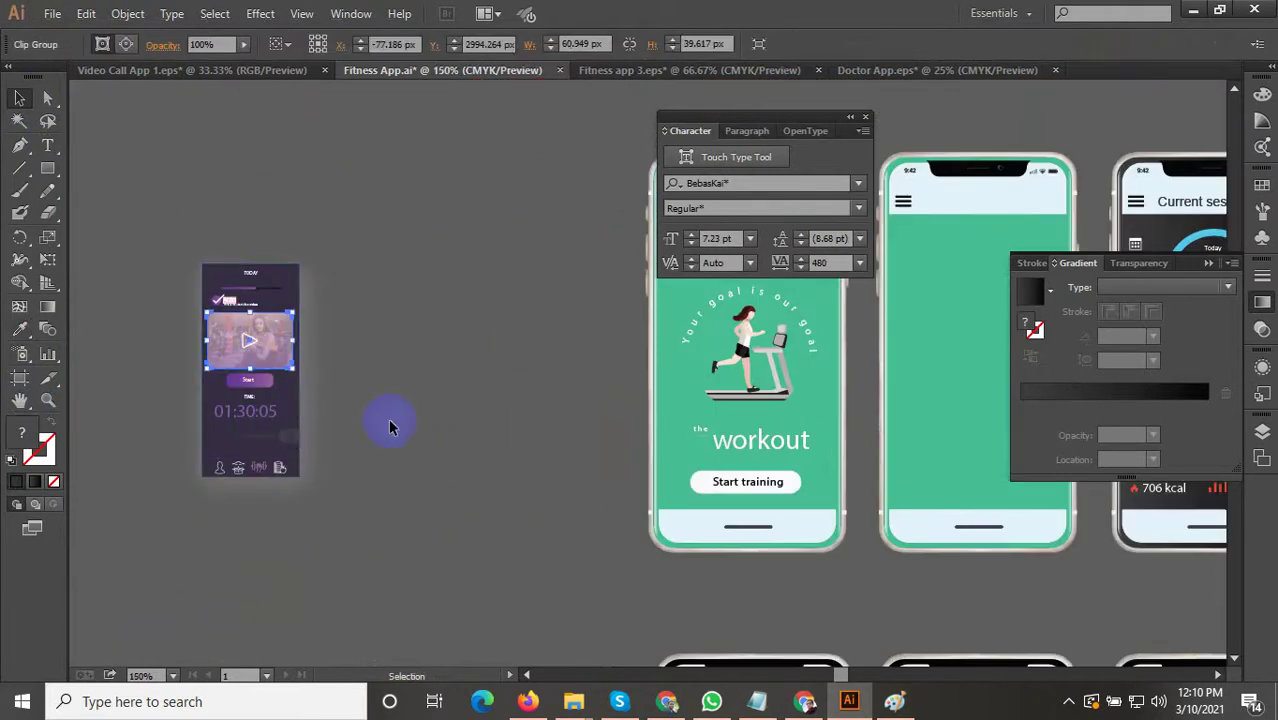
drag(388, 420, 248, 458)
click(856, 437)
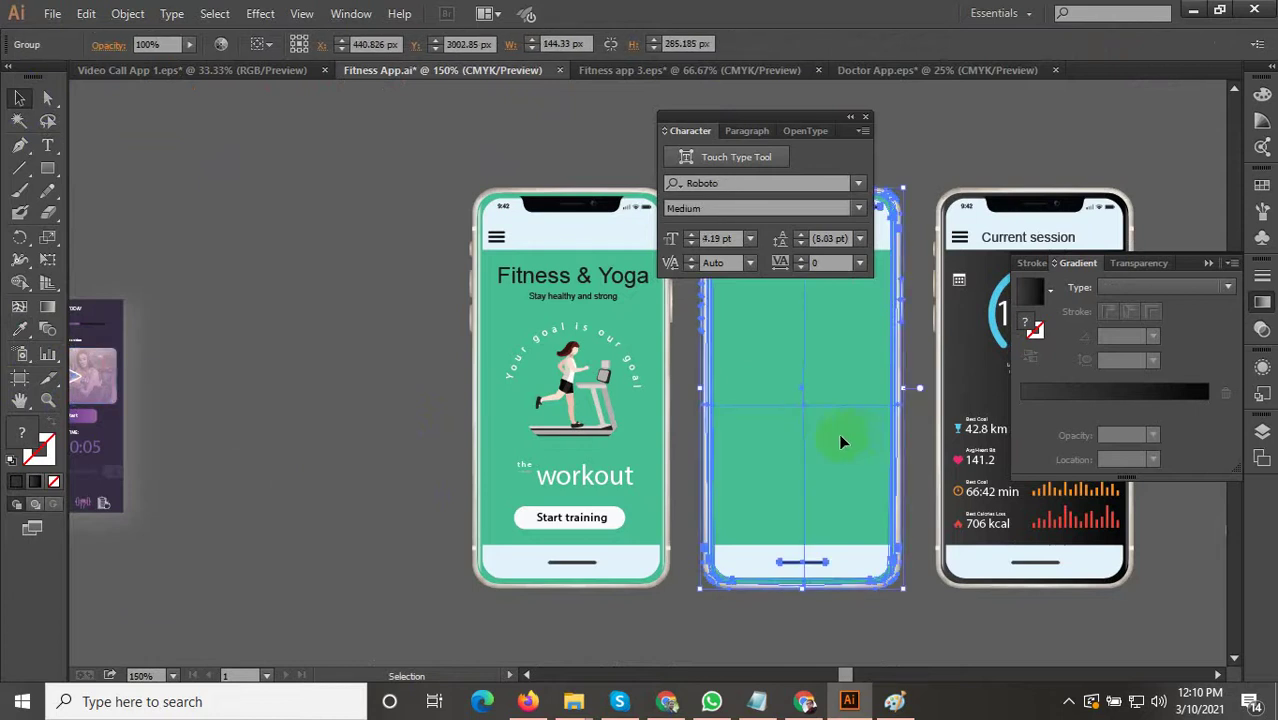
right_click(796, 402)
click(807, 507)
click(805, 446)
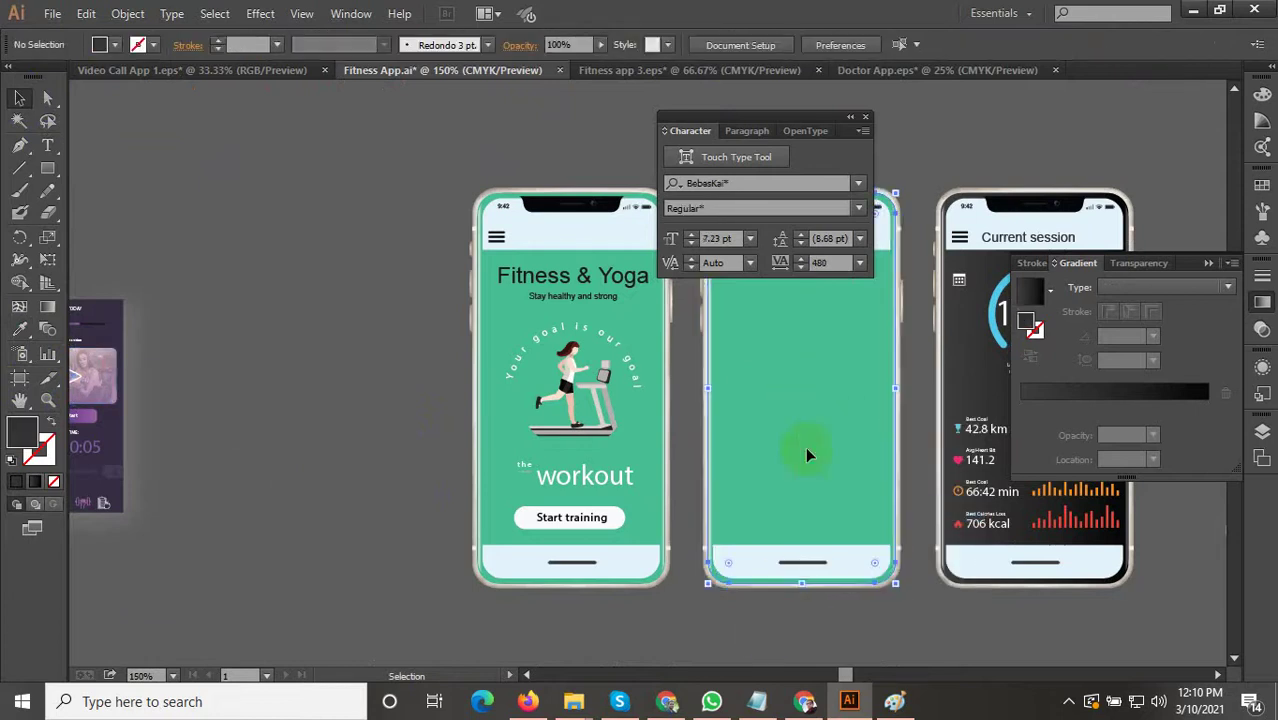
click(19, 329)
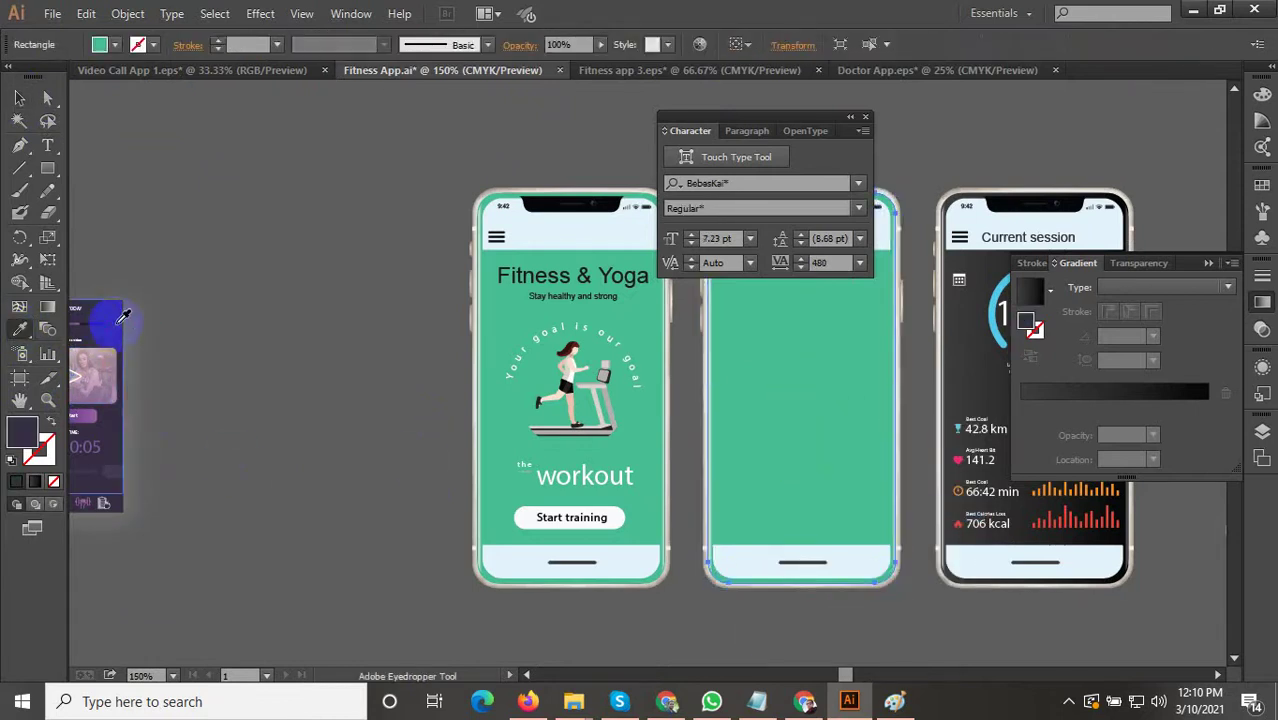
click(137, 333)
scroll(417, 375, down, 2)
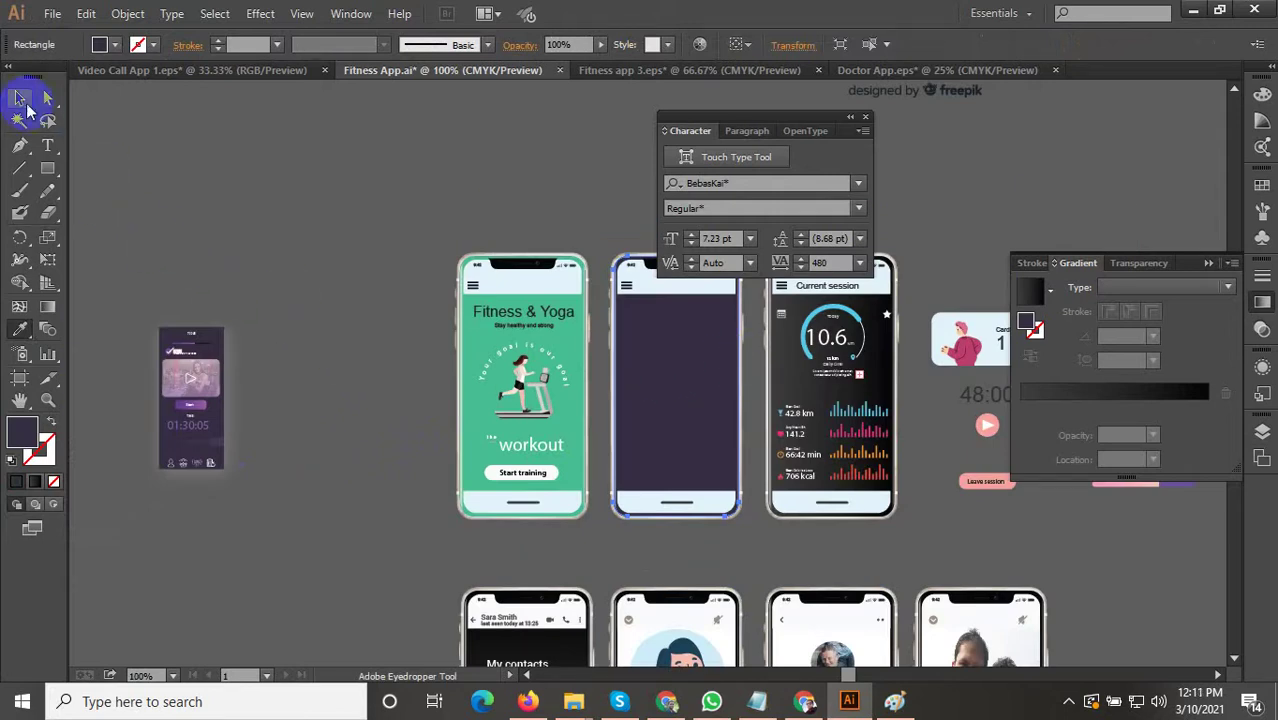
Move the workout content (progress bar, video, Start, time and next-exercise items) off the small purple screen into the empty space beside it.
click(20, 97)
click(128, 137)
scroll(257, 457, up, 2)
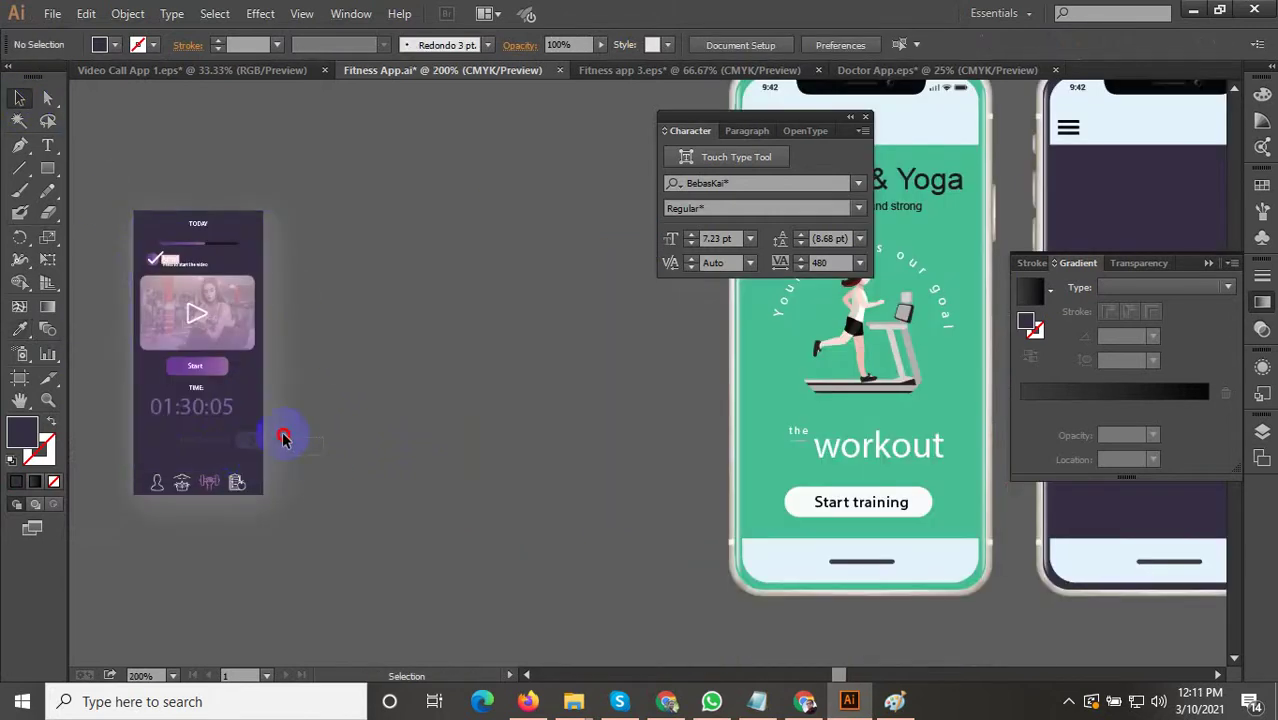
click(163, 225)
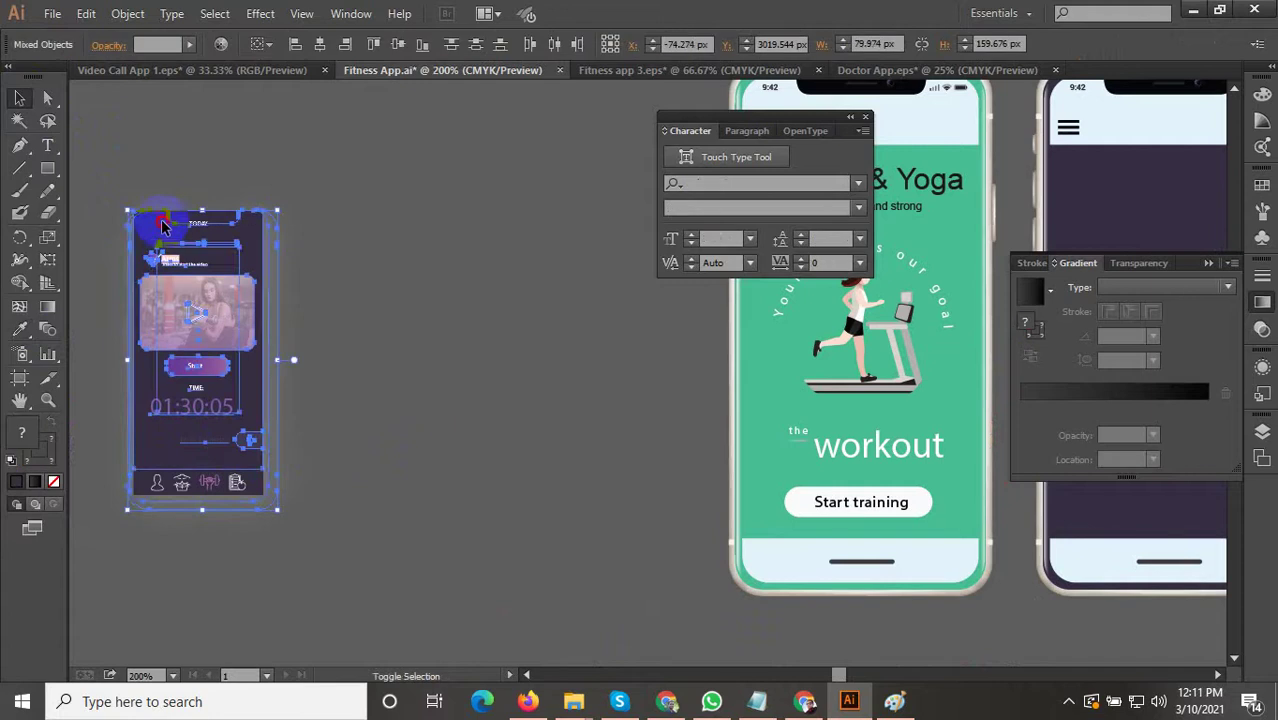
drag(204, 320, 530, 346)
click(643, 502)
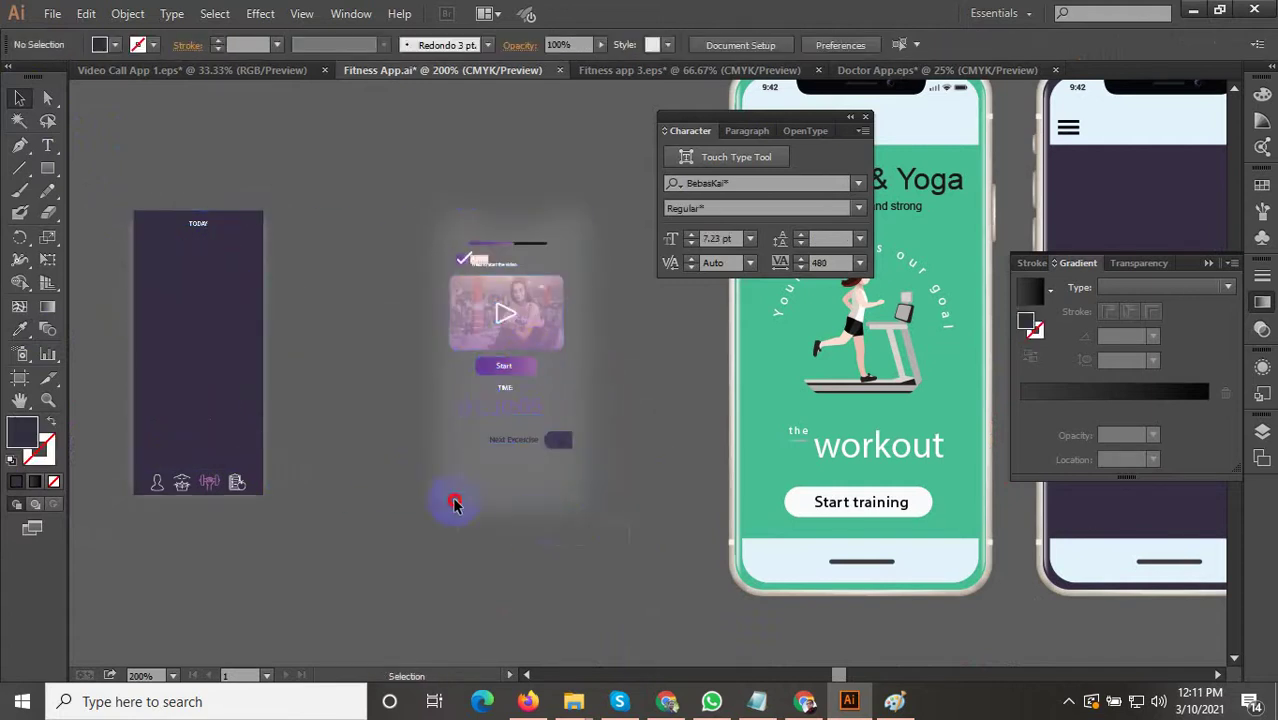
Delete the blurred shadow behind the moved workout content and group the remaining pieces.
click(438, 498)
key(Delete)
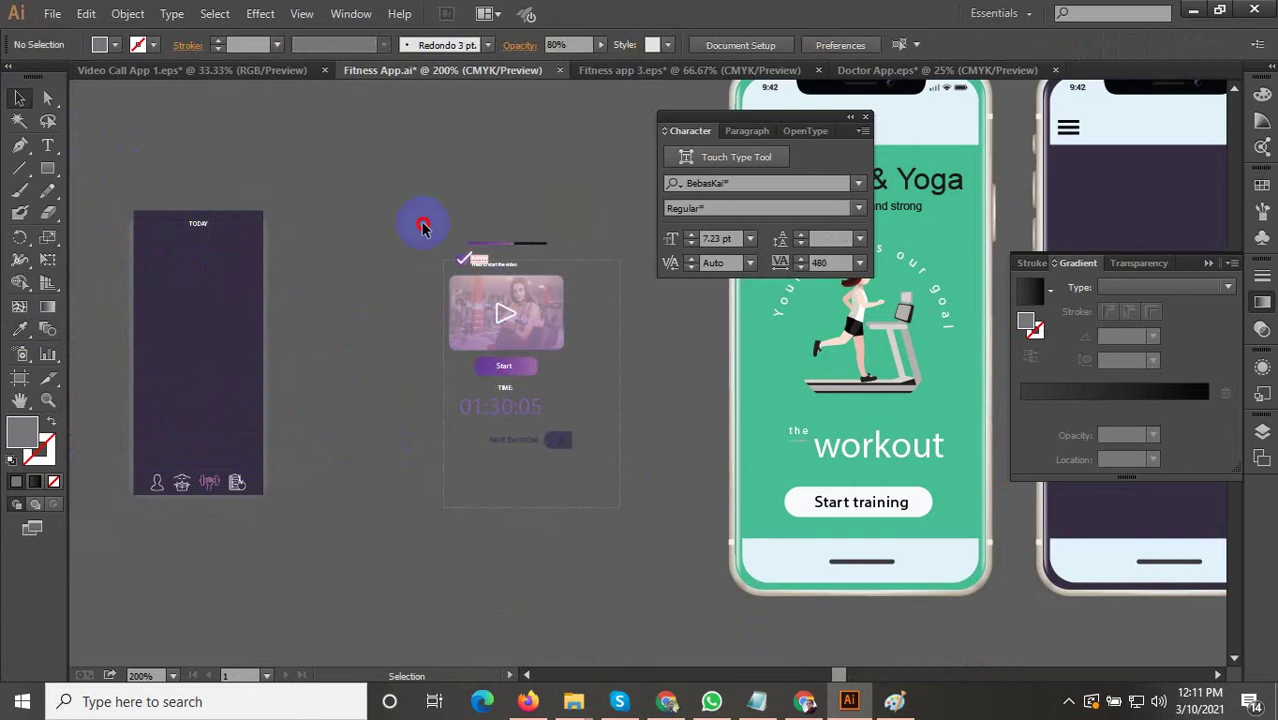
drag(512, 190, 251, 194)
right_click(234, 322)
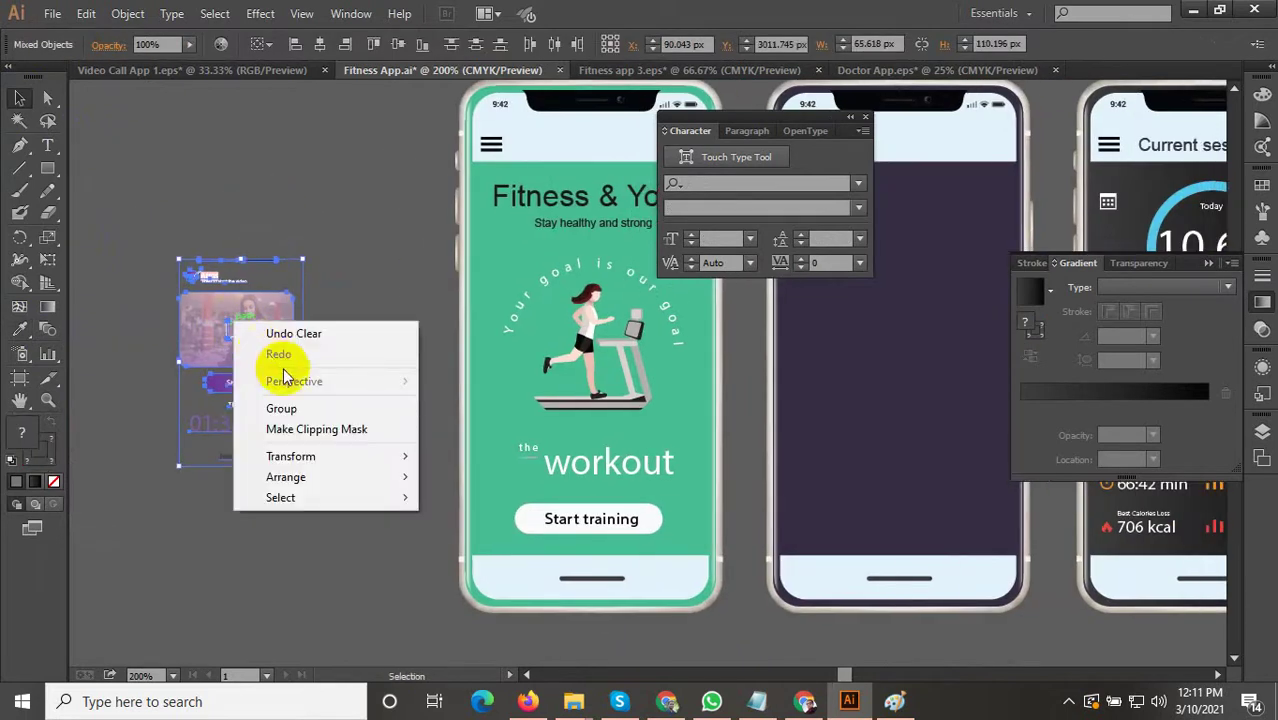
click(285, 408)
key(ctrl+minus)
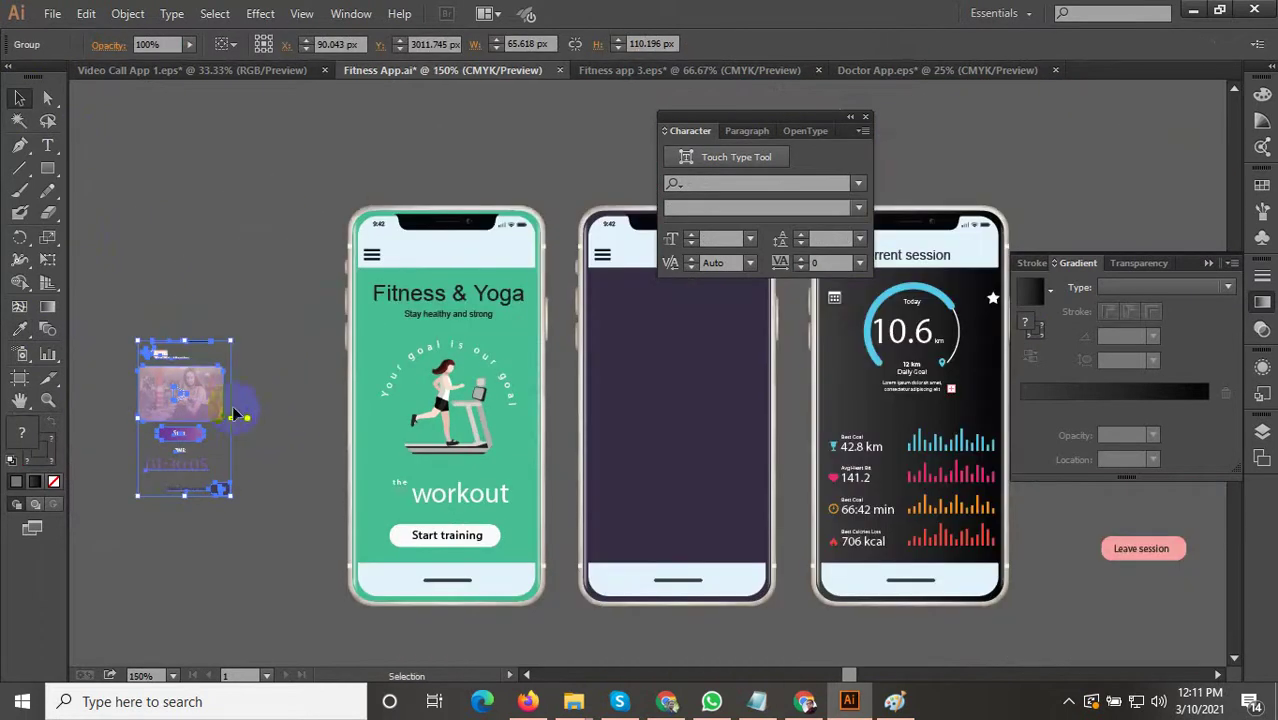
Place the workout content group on the middle purple phone and enlarge it to about 118 by 197 px.
drag(175, 400, 665, 362)
drag(660, 466, 694, 530)
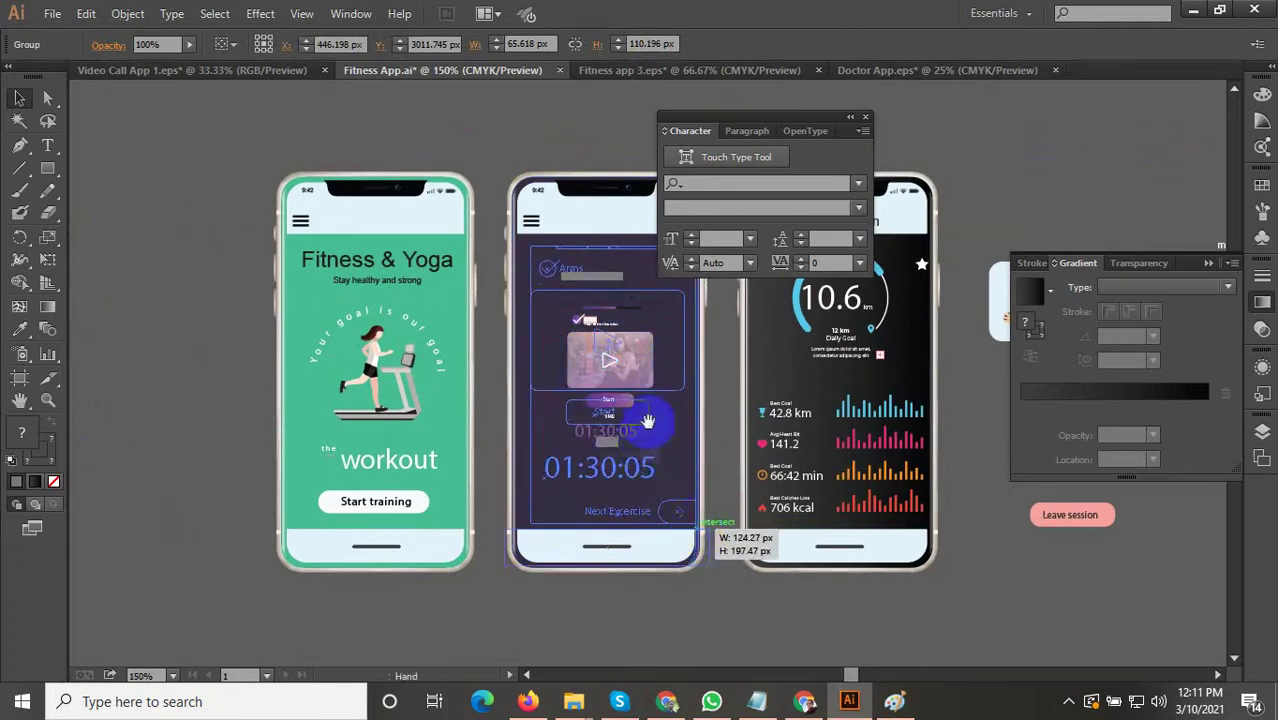
drag(650, 415, 600, 426)
scroll(488, 257, up, 3)
scroll(489, 262, up, 2)
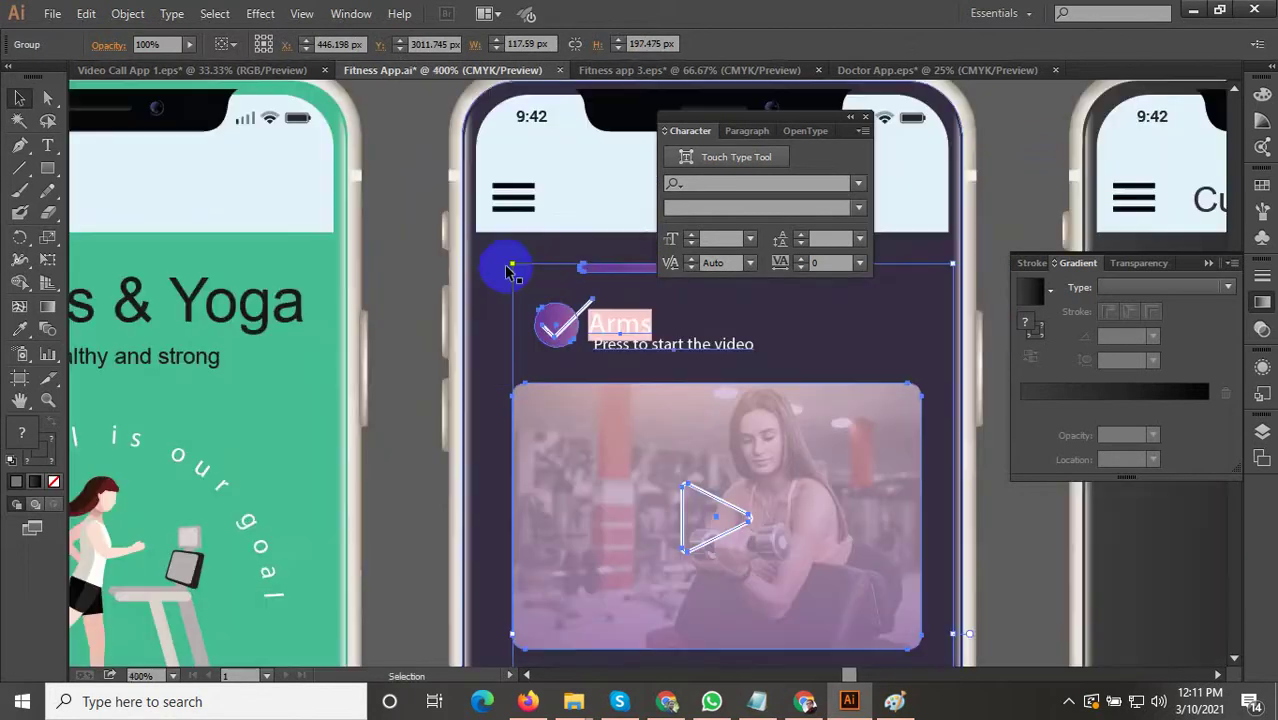
Enlarge the workout content group towards the phone's header to about 122 by 205 px.
drag(514, 268, 495, 236)
drag(578, 316, 498, 340)
drag(608, 442, 481, 447)
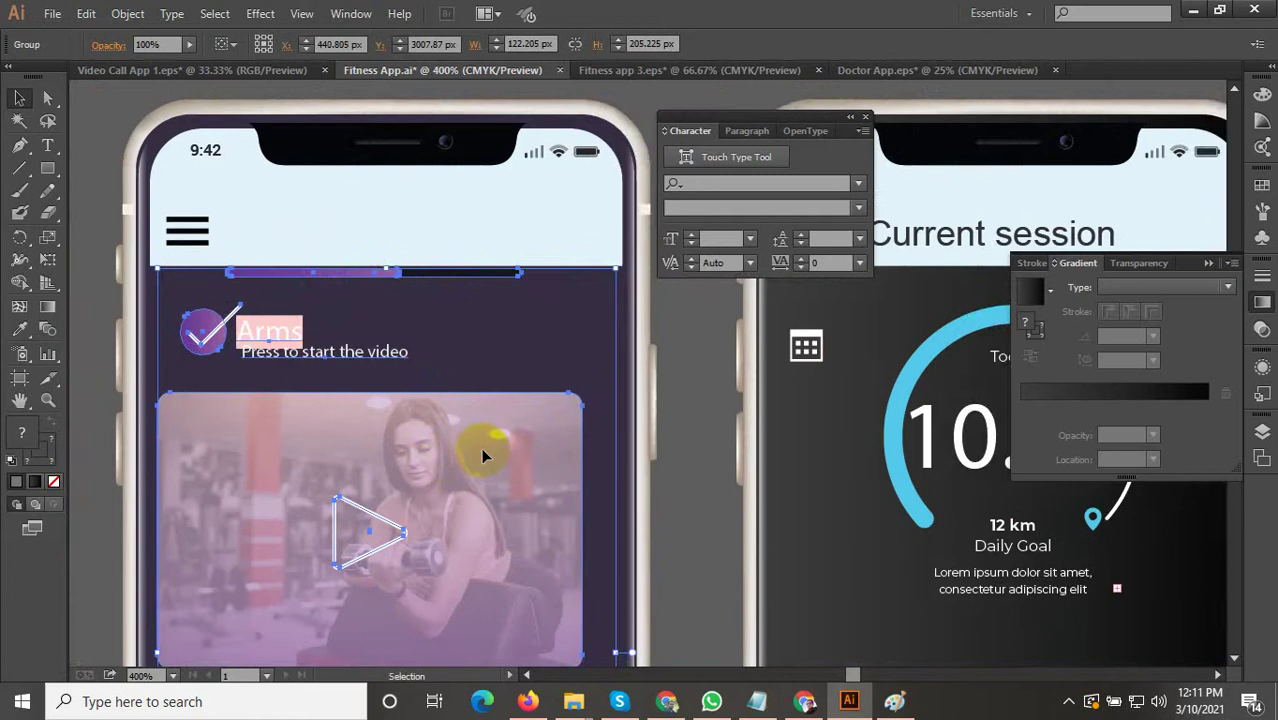
scroll(570, 235, down, 3)
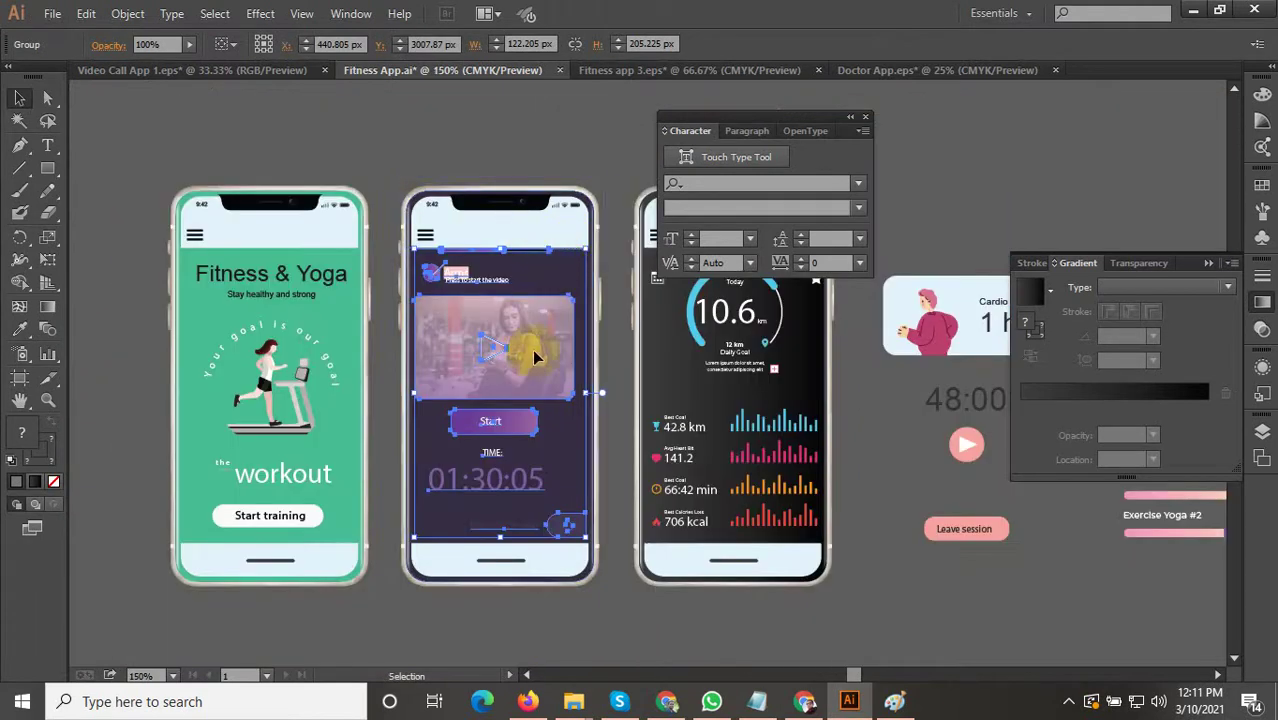
scroll(606, 523, up, 3)
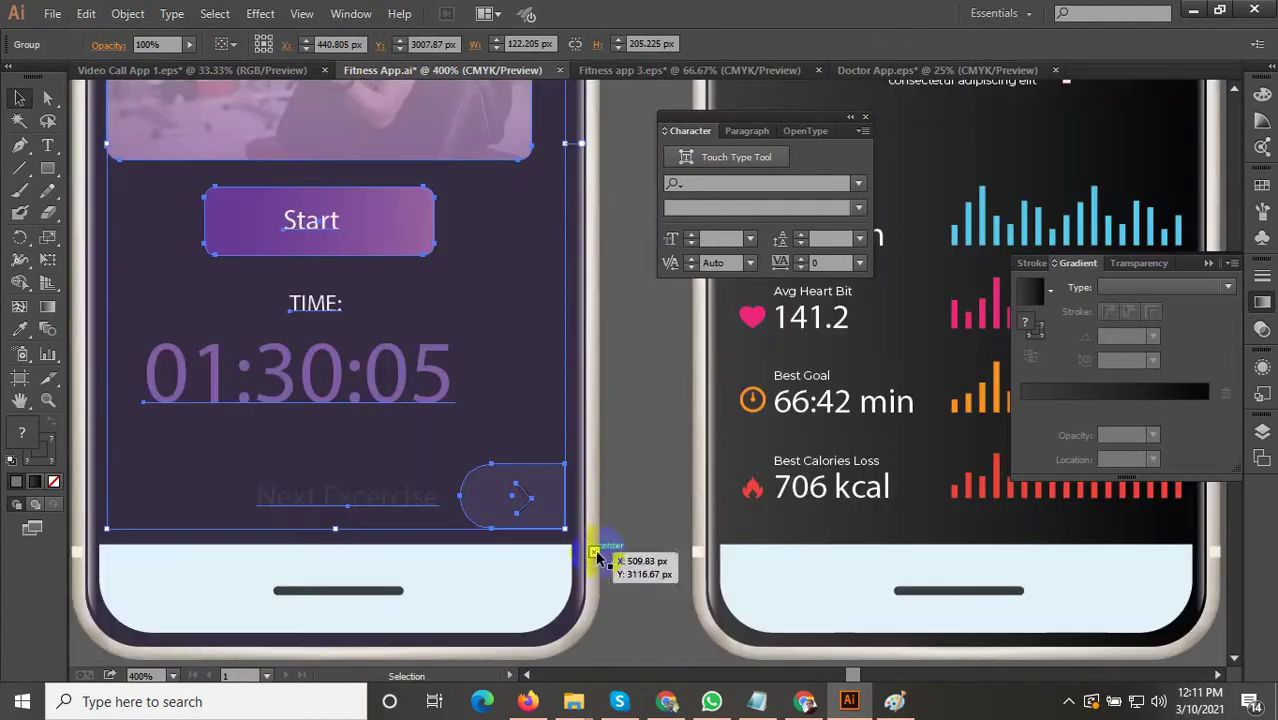
click(621, 459)
scroll(558, 514, down, 1)
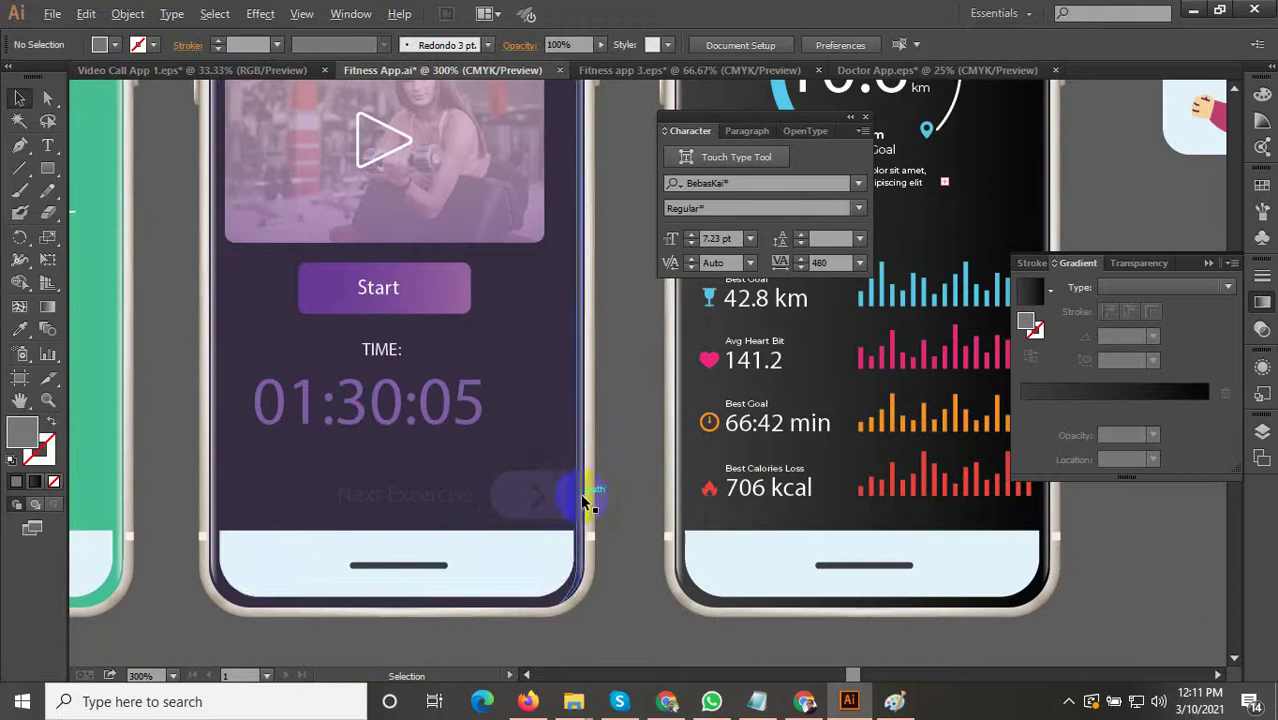
Shift the workout content group slightly down on the middle phone, closer to the light footer bar.
click(440, 283)
scroll(403, 520, up, 2)
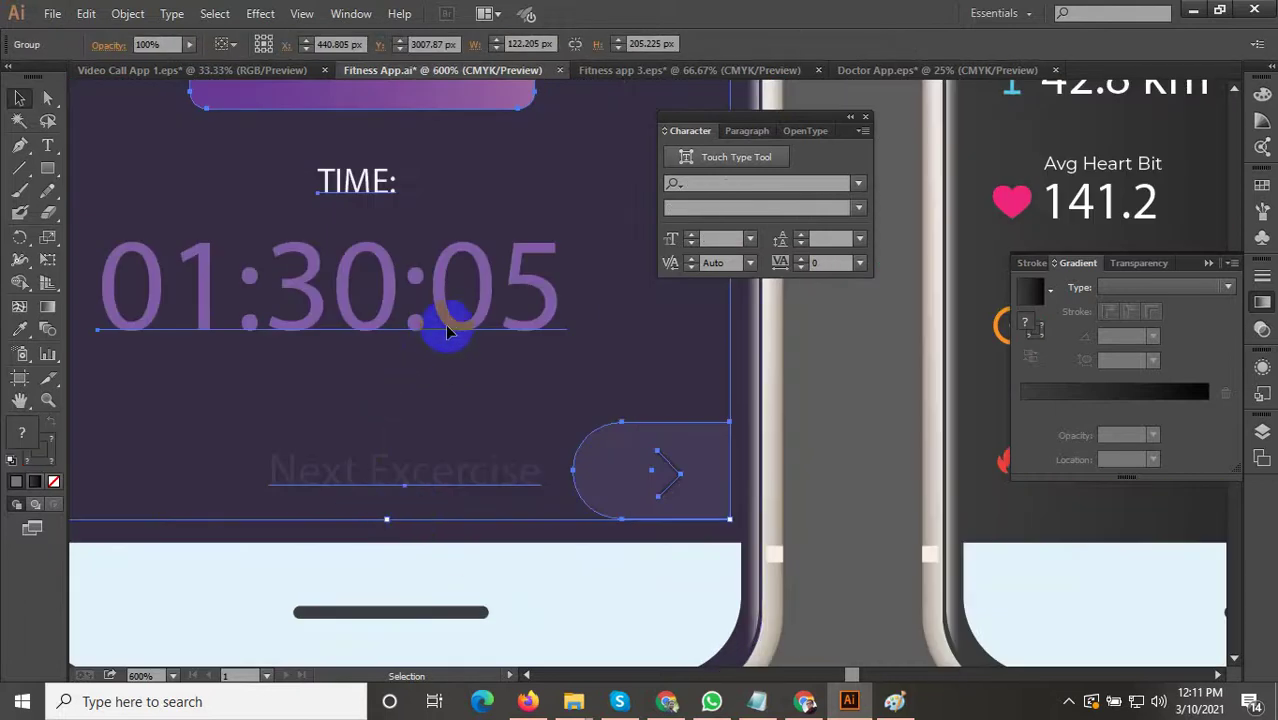
drag(444, 324, 453, 344)
scroll(600, 470, down, 3)
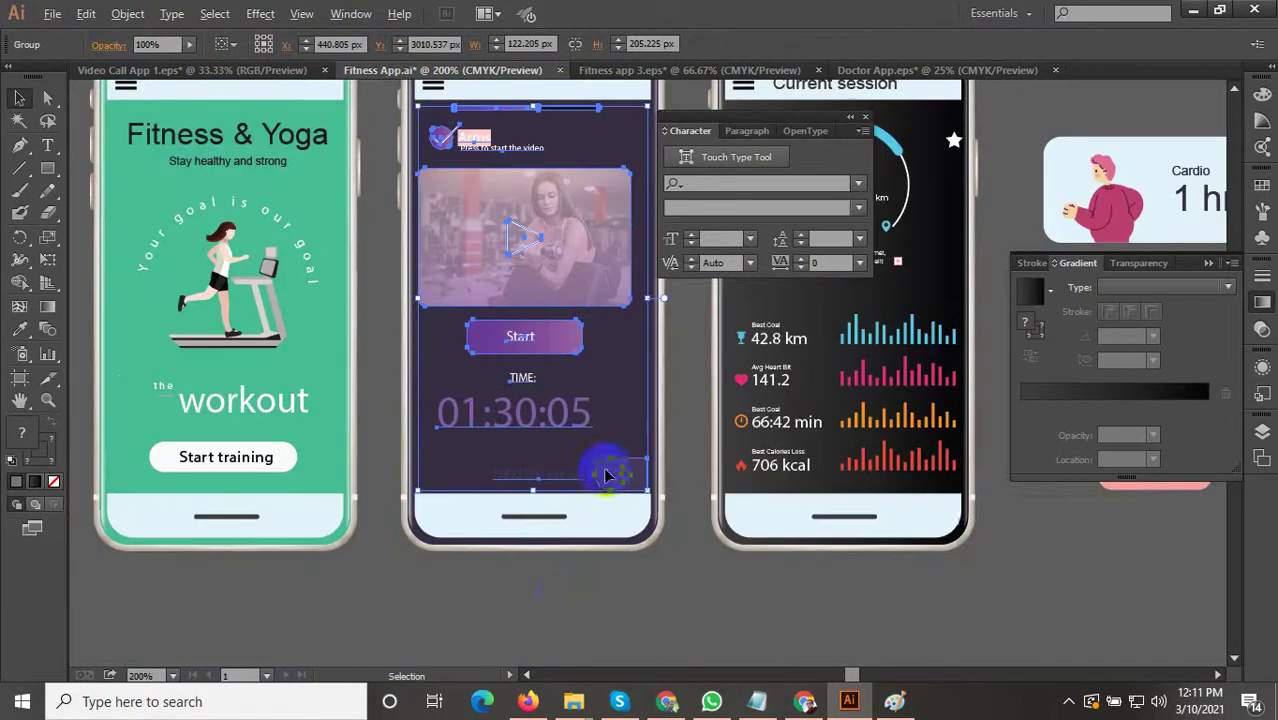
click(562, 597)
scroll(568, 480, up, 1)
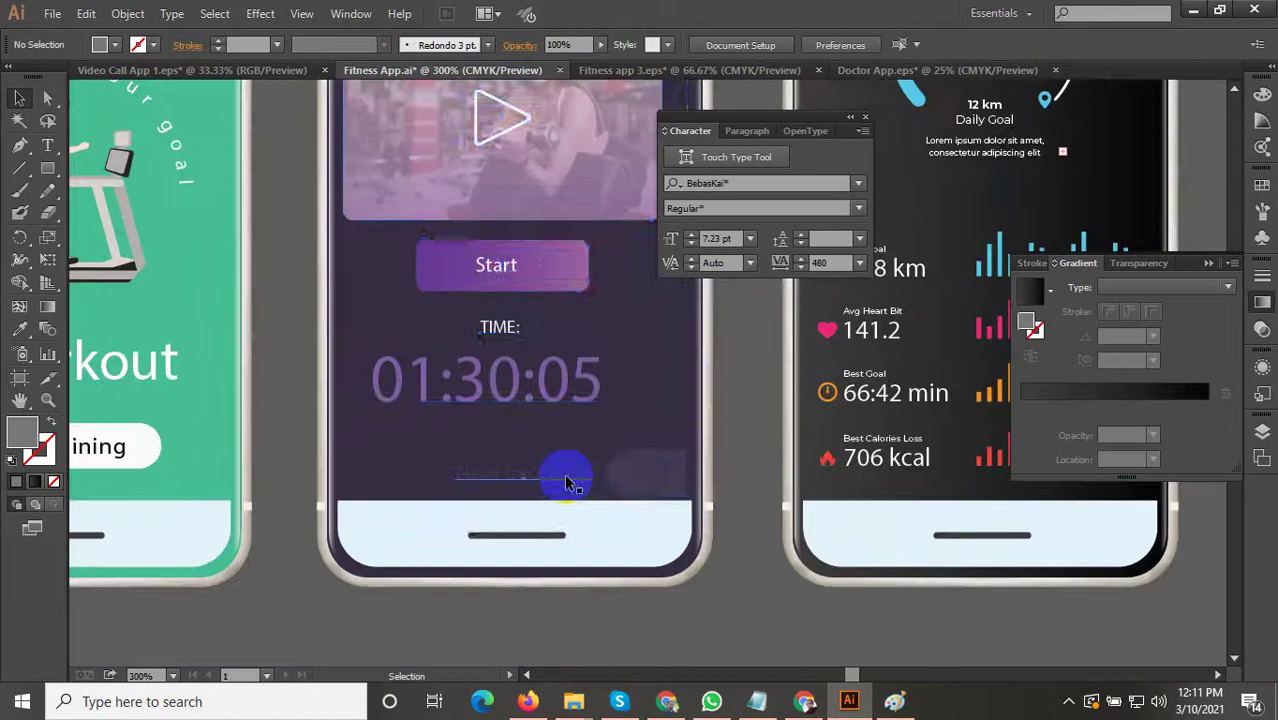
Set the stroke of the arrow beside "Next Excercise" to white (FFFFFF) inside the workout group.
click(566, 481)
scroll(566, 481, up, 2)
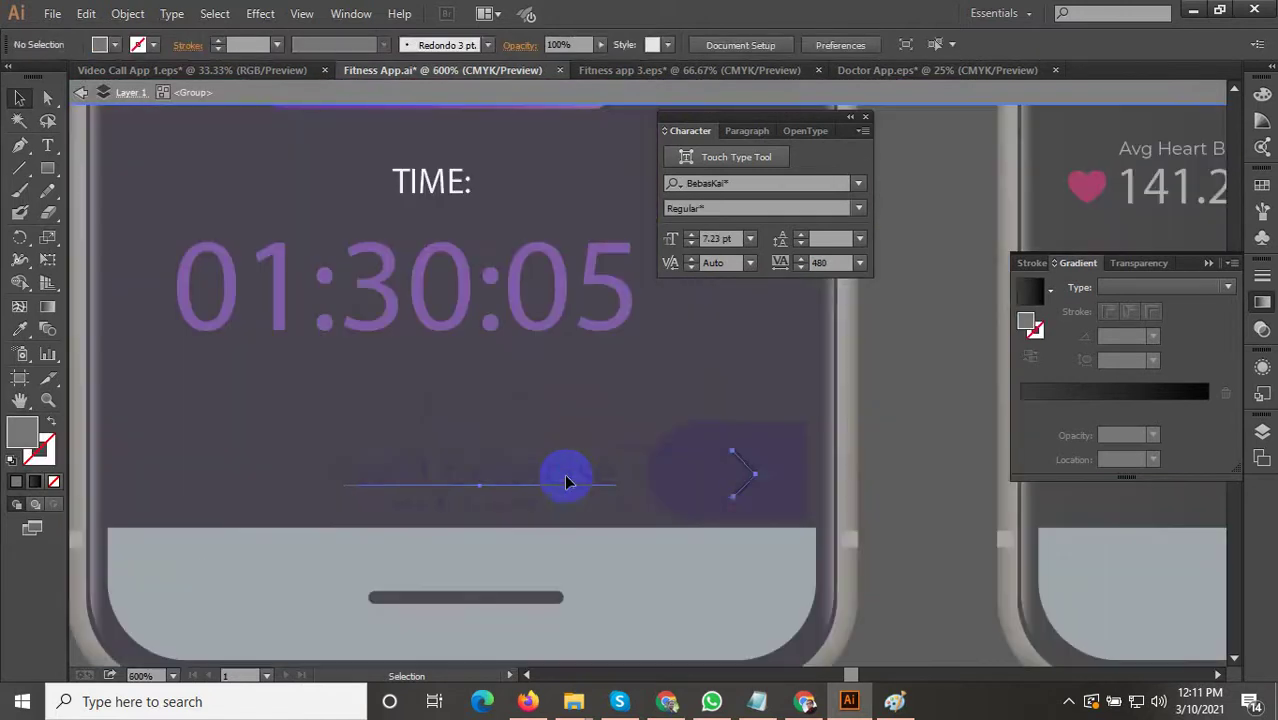
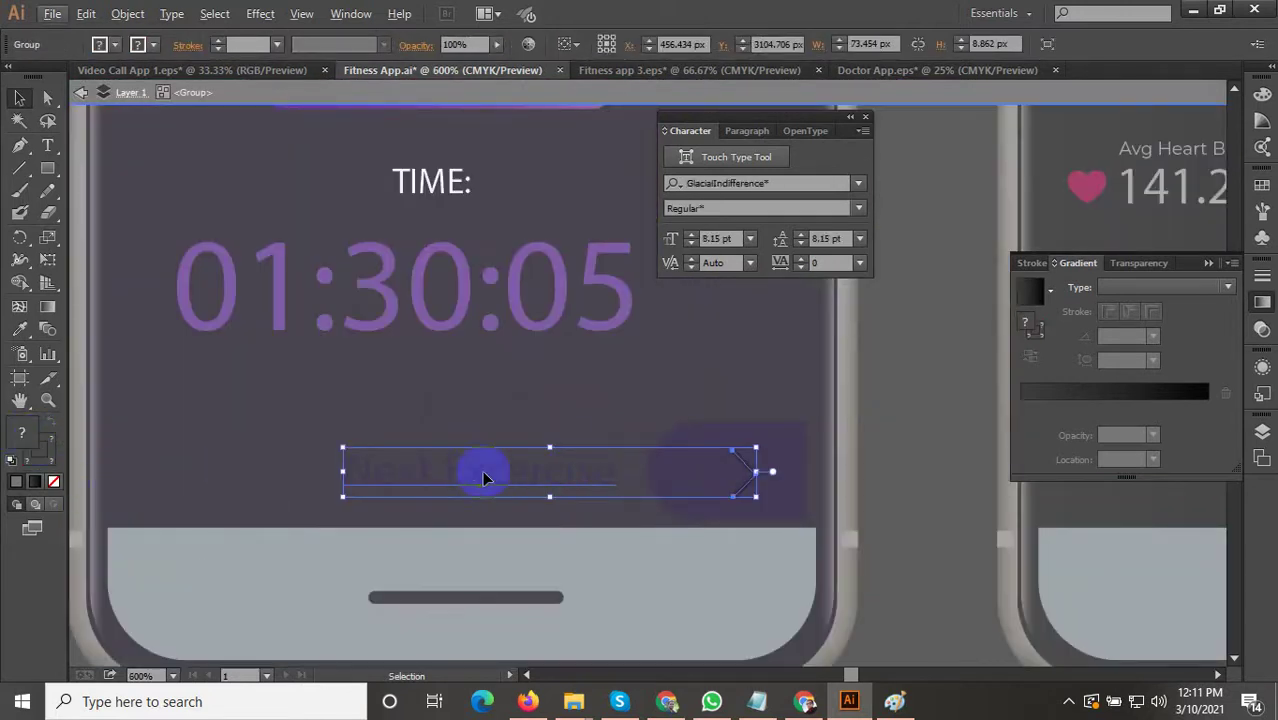
double_click(595, 480)
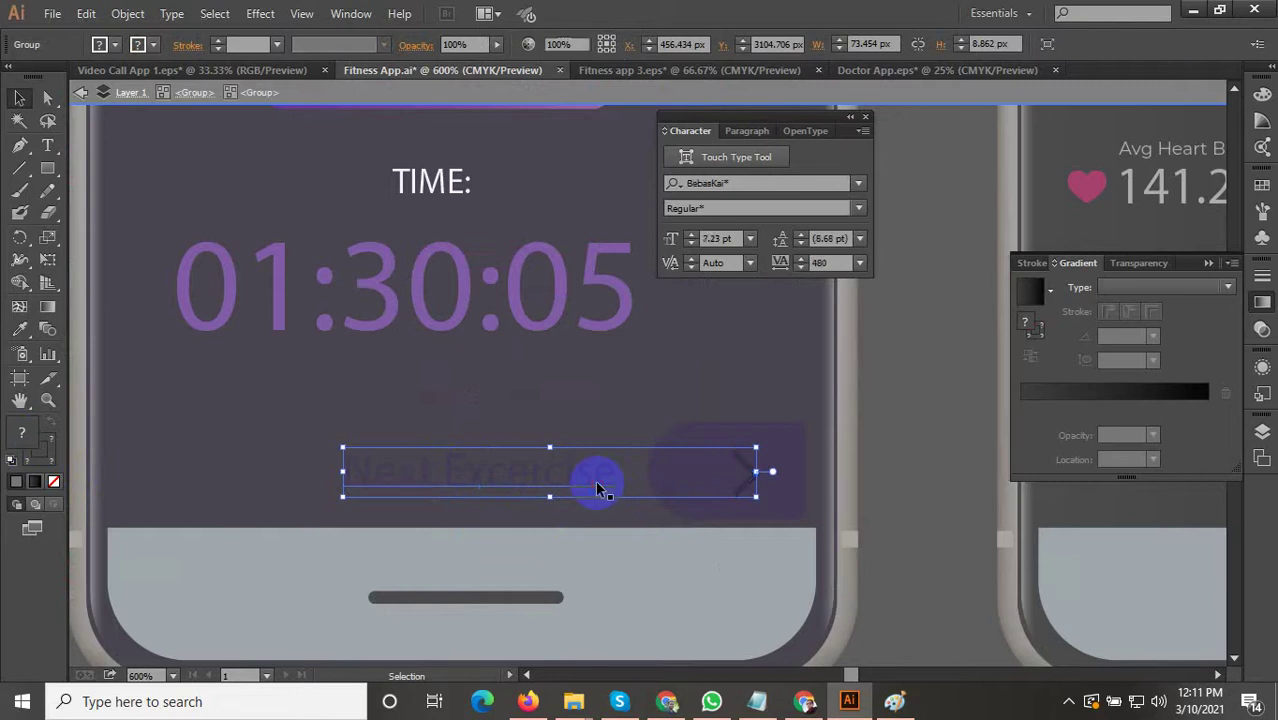
click(752, 482)
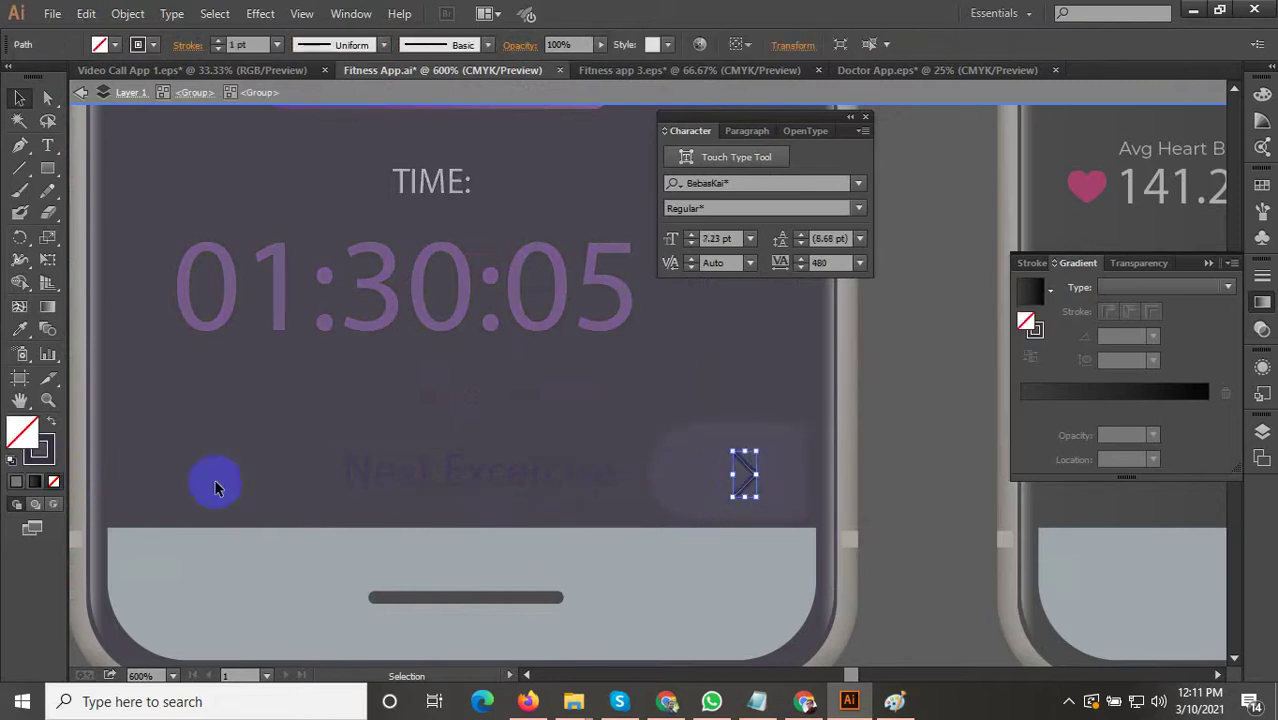
click(41, 450)
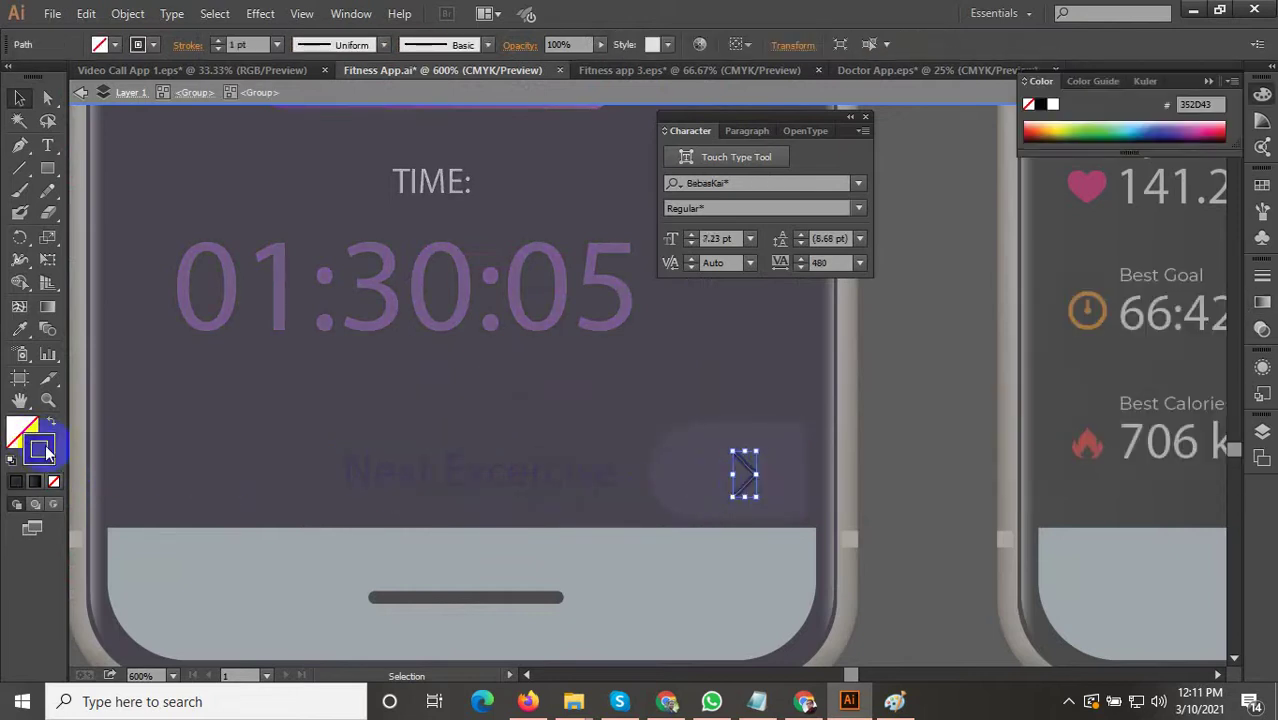
double_click(43, 451)
click(810, 238)
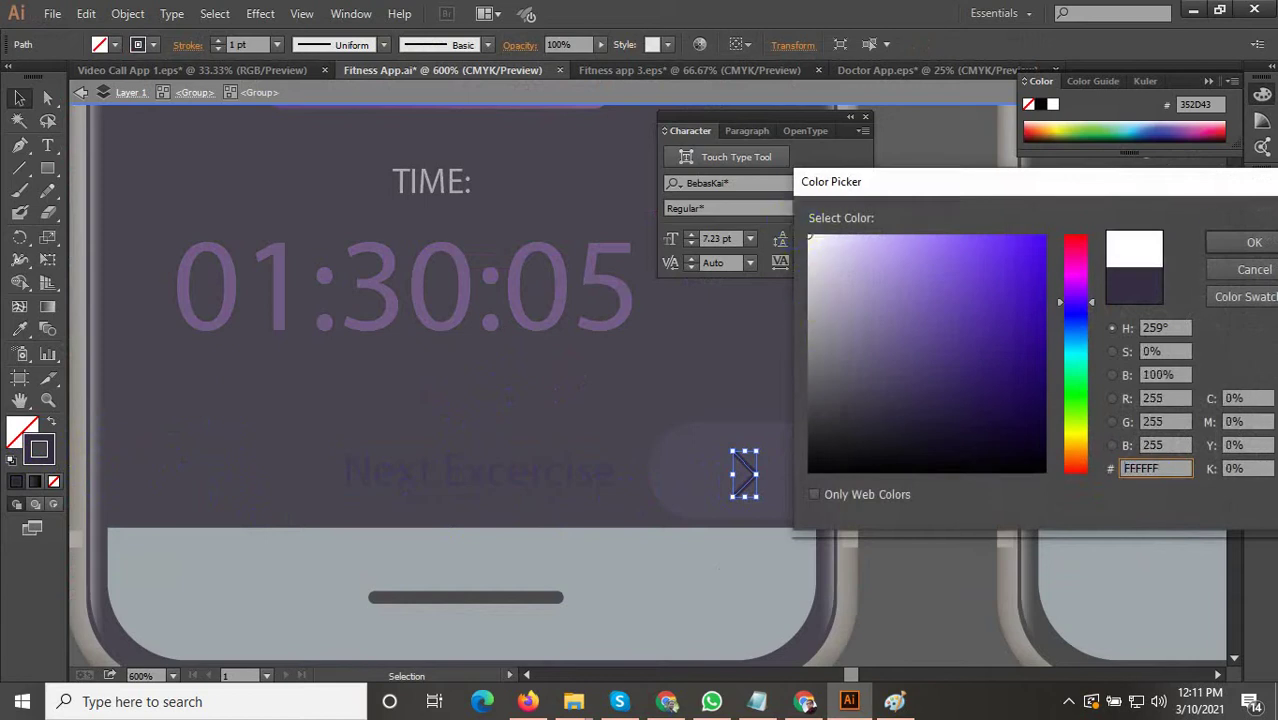
click(1240, 241)
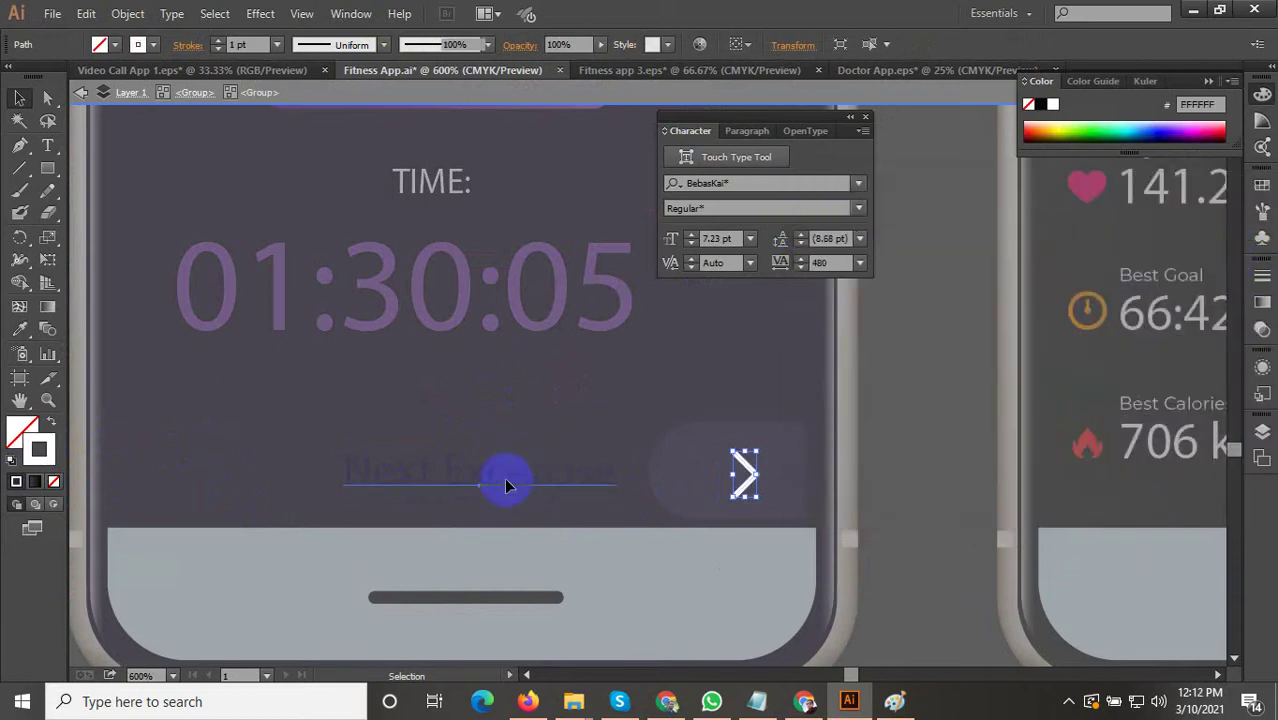
Fill the "Next Excercise" text with white (FFFFFF) and leave the group's isolation mode.
click(504, 485)
double_click(20, 435)
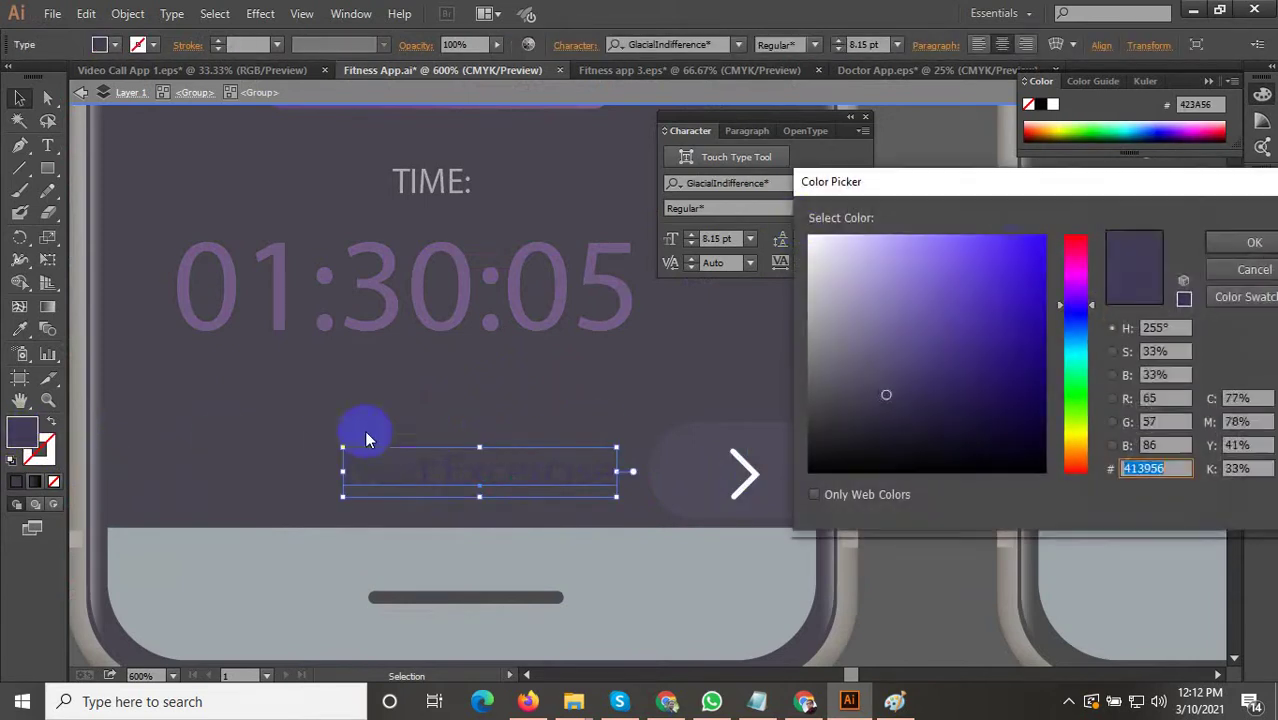
click(810, 238)
click(1255, 243)
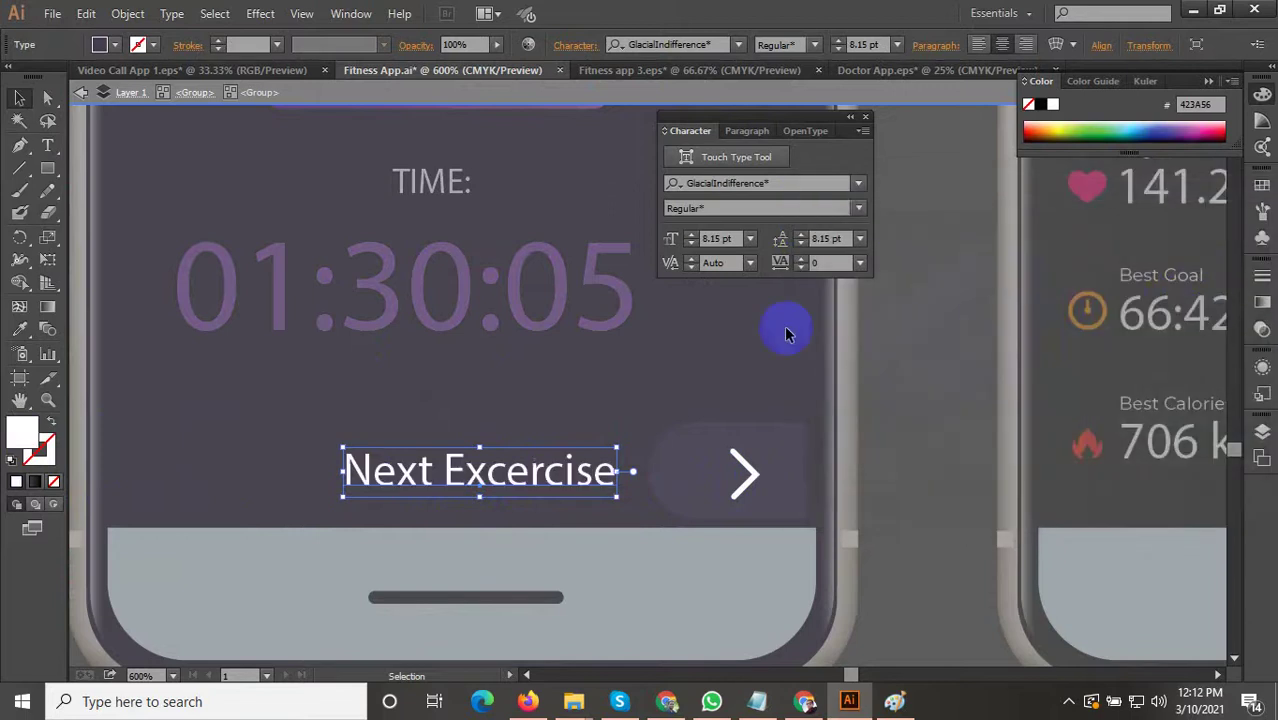
scroll(628, 471, down, 2)
click(749, 590)
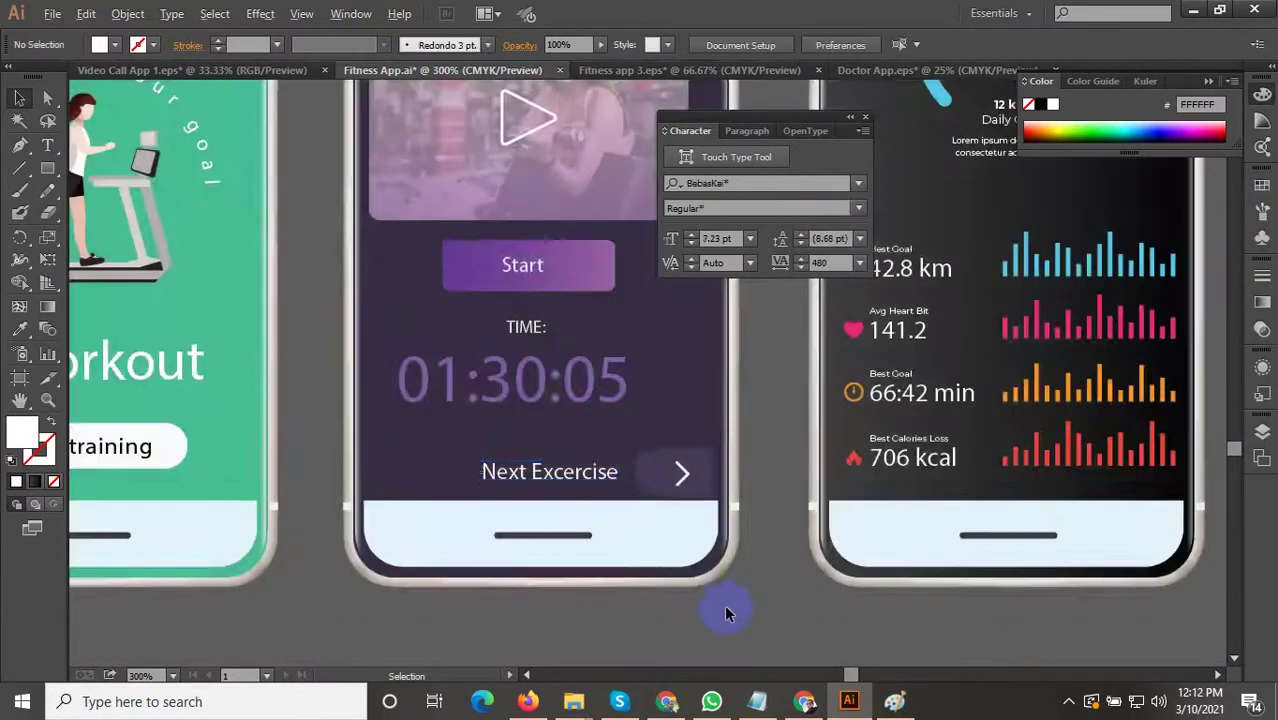
Change the font of the "Arms" label beside the check mark to Arial inside the workout group.
scroll(724, 604, down, 1)
drag(720, 530, 658, 618)
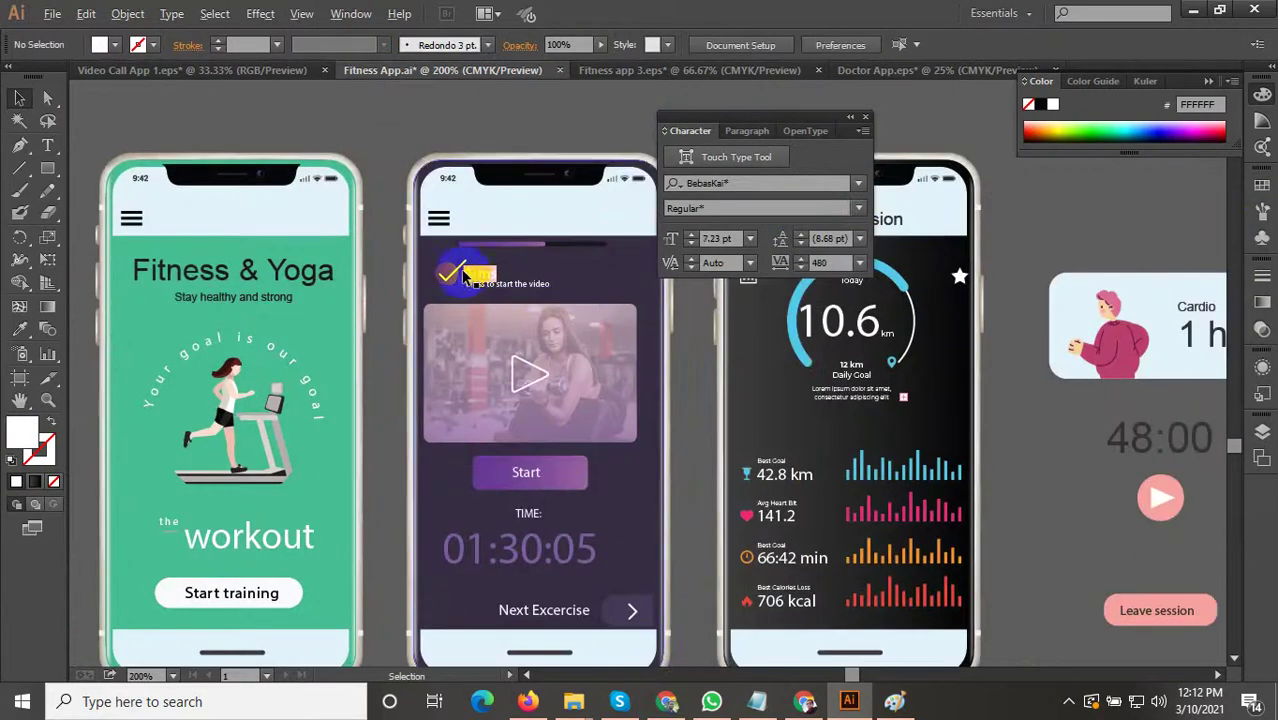
scroll(466, 273, up, 2)
click(500, 281)
drag(500, 279, 423, 347)
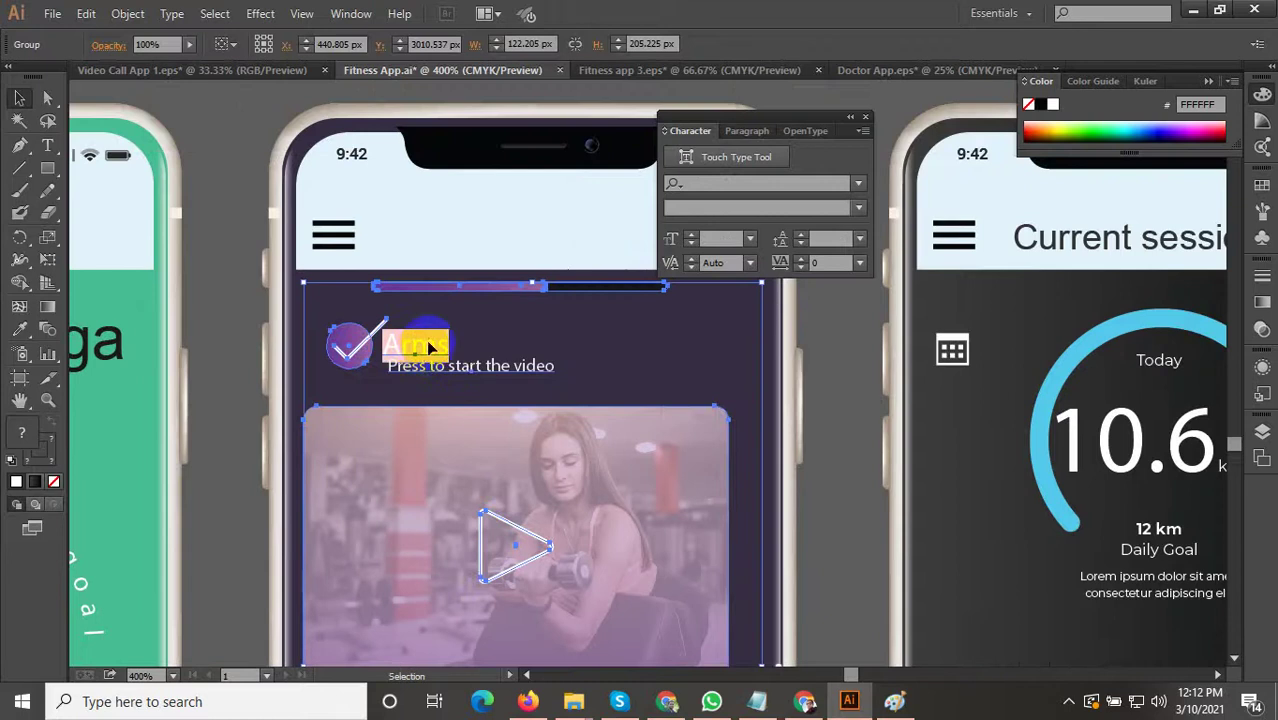
double_click(416, 346)
scroll(414, 346, up, 2)
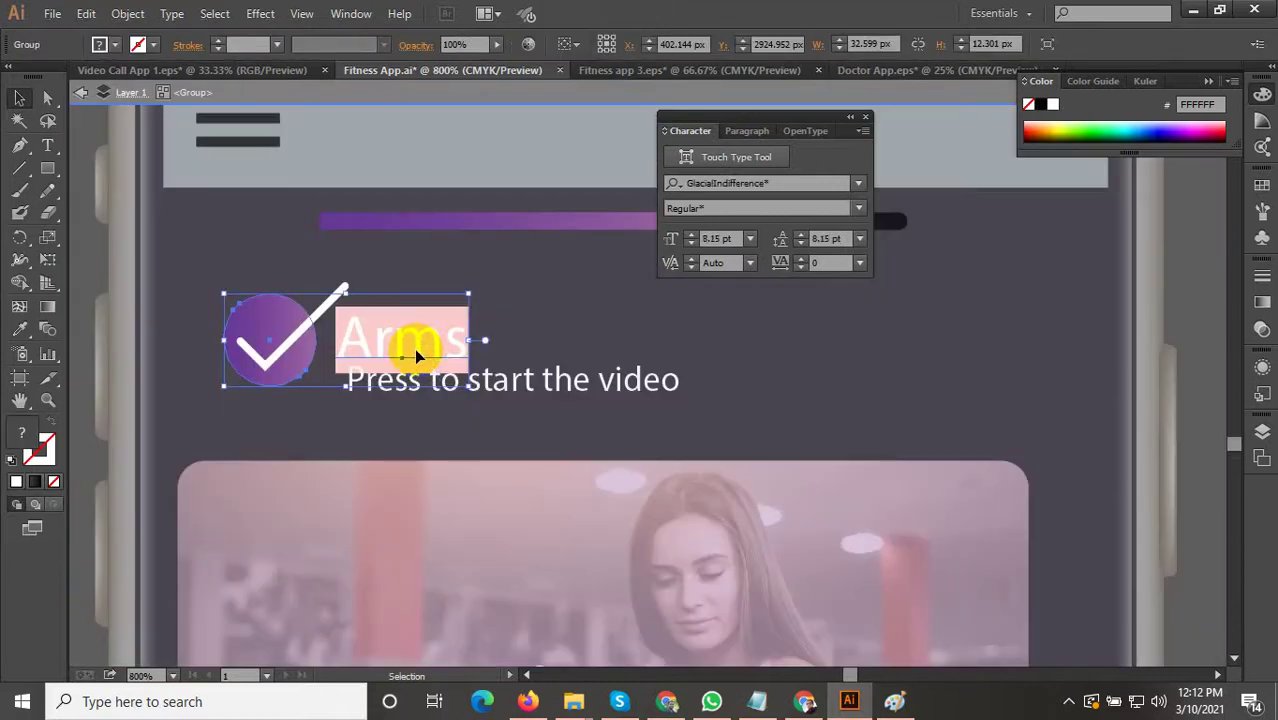
click(746, 185)
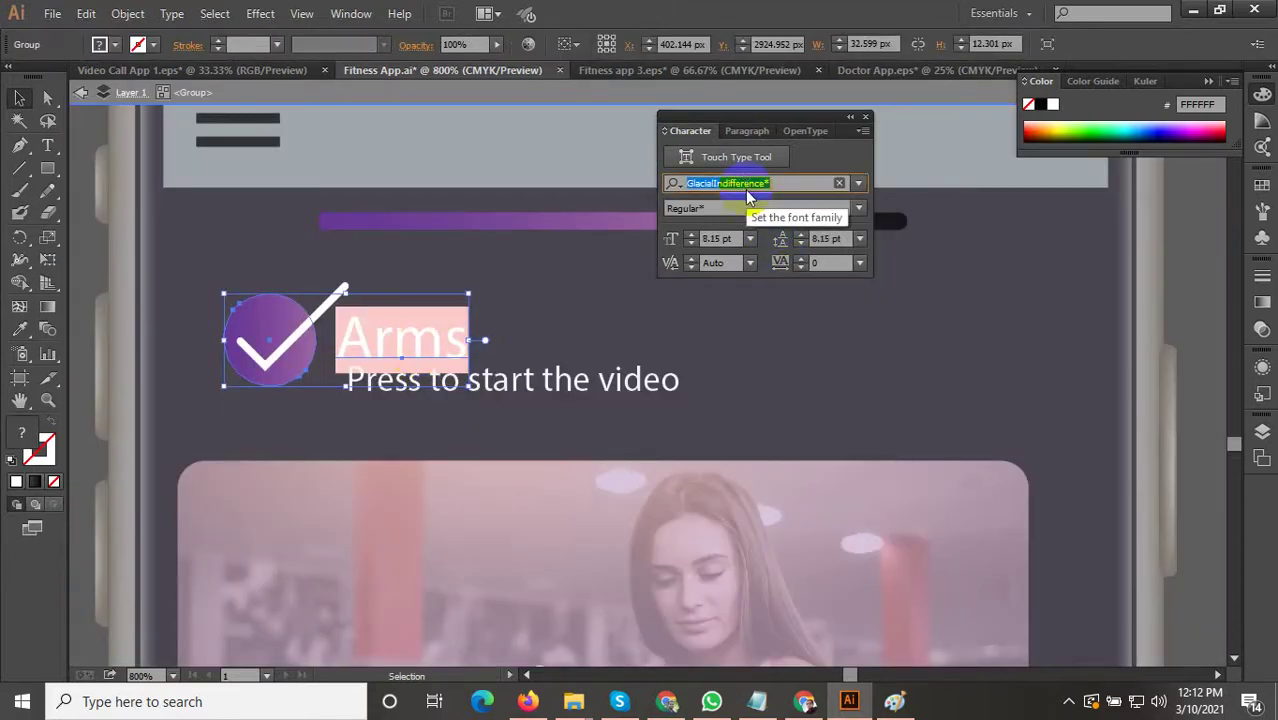
text(a)
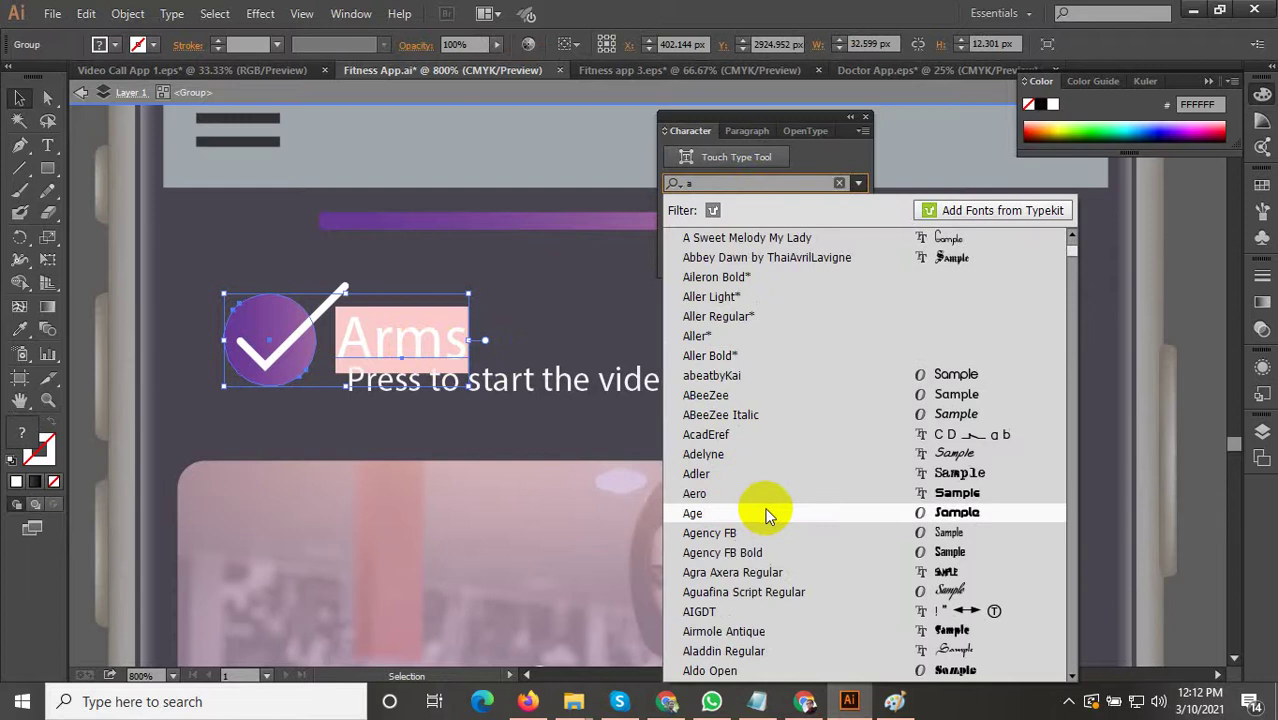
scroll(760, 500, down, 1)
scroll(760, 497, down, 2)
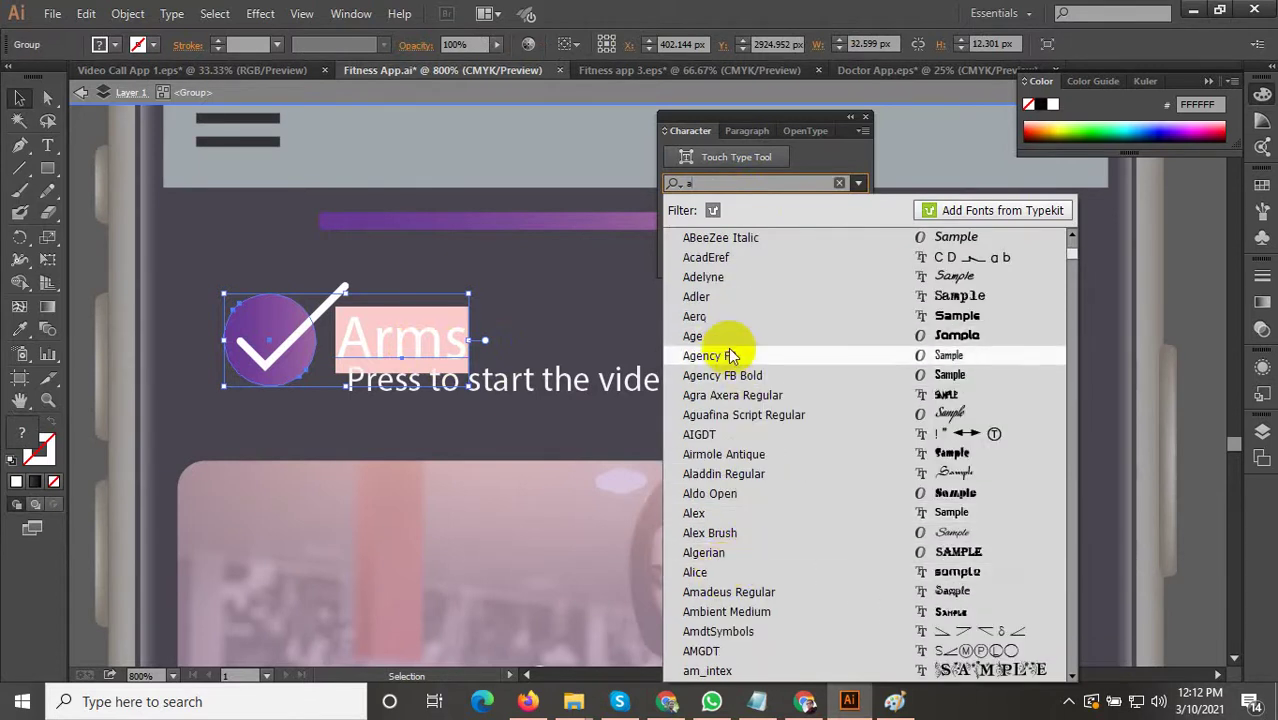
scroll(724, 495, down, 1)
scroll(726, 500, down, 1)
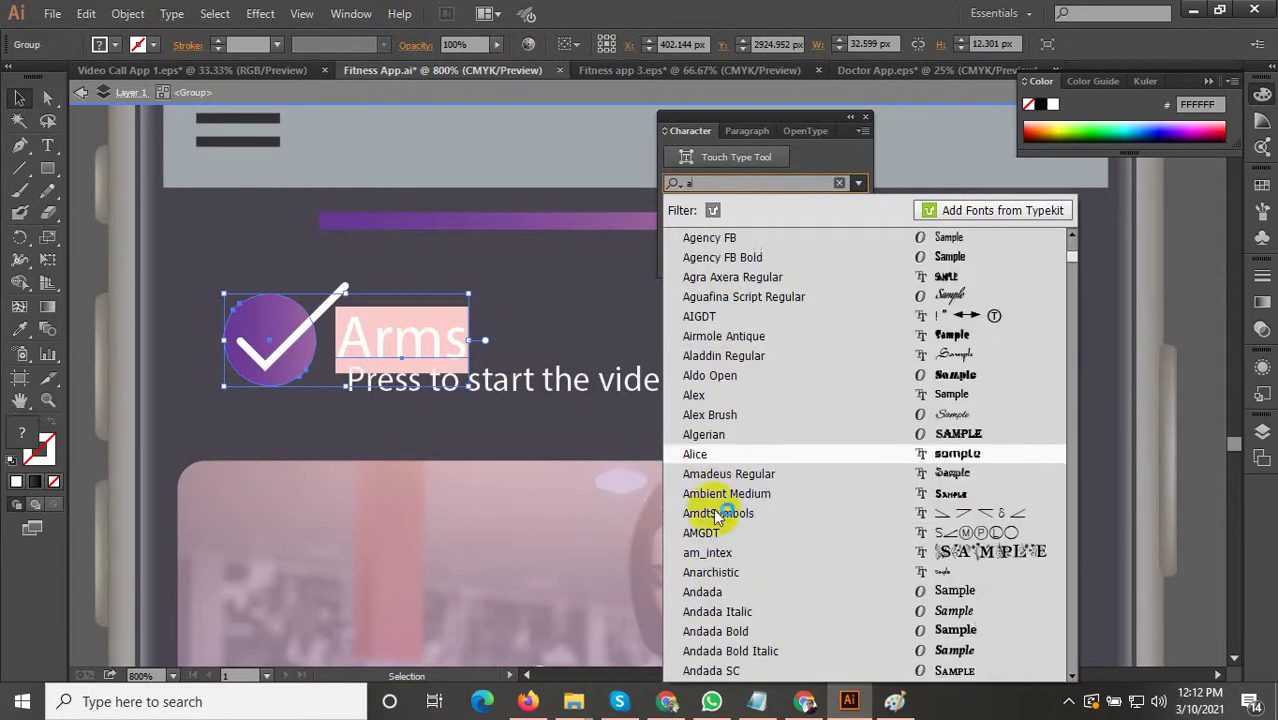
scroll(722, 510, up, 2)
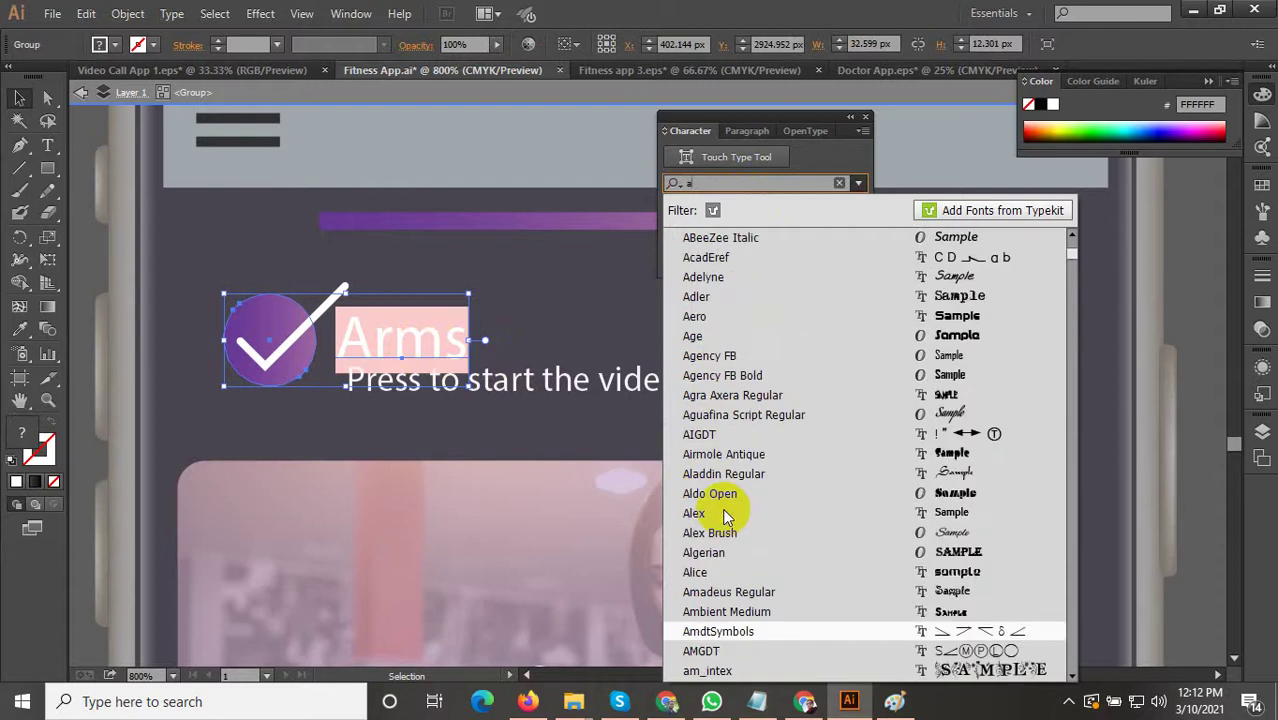
scroll(724, 512, down, 7)
scroll(726, 525, down, 3)
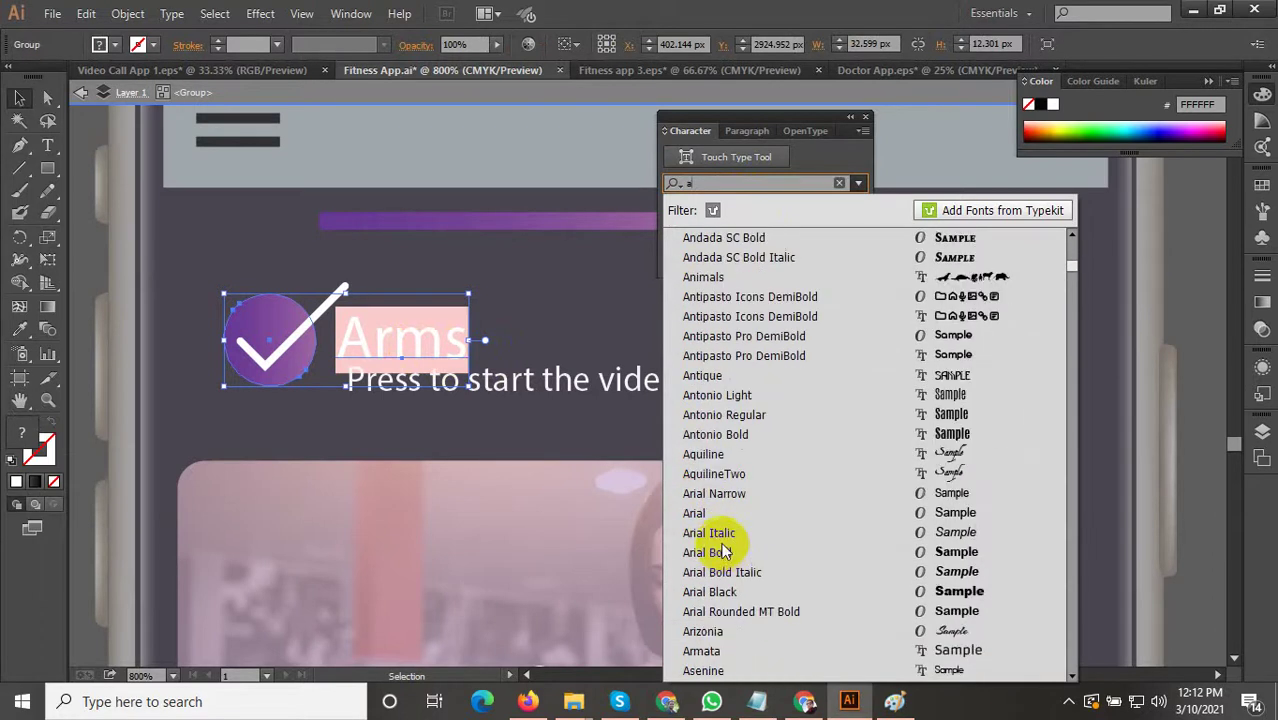
click(710, 512)
scroll(554, 460, down, 4)
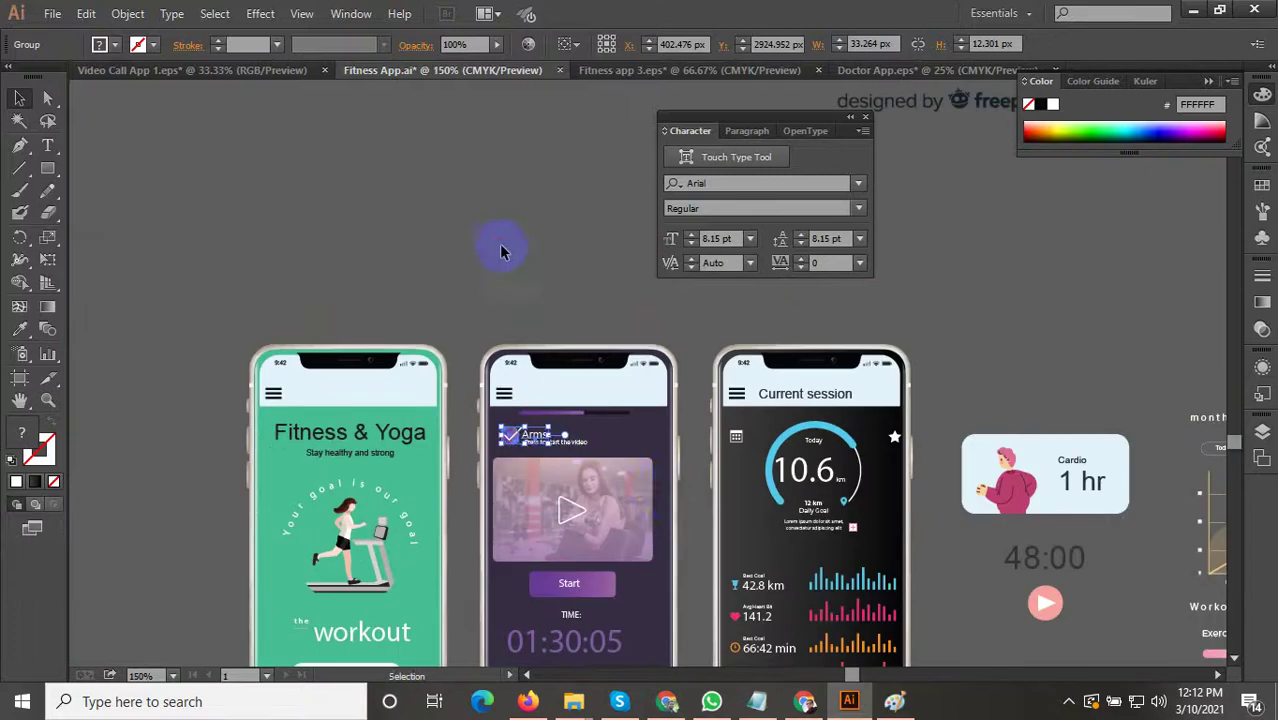
Move the workout content group sideways on the middle phone so the arrow tab beside "Next Excercise" meets the dark screen's right edge.
click(501, 247)
key(space)
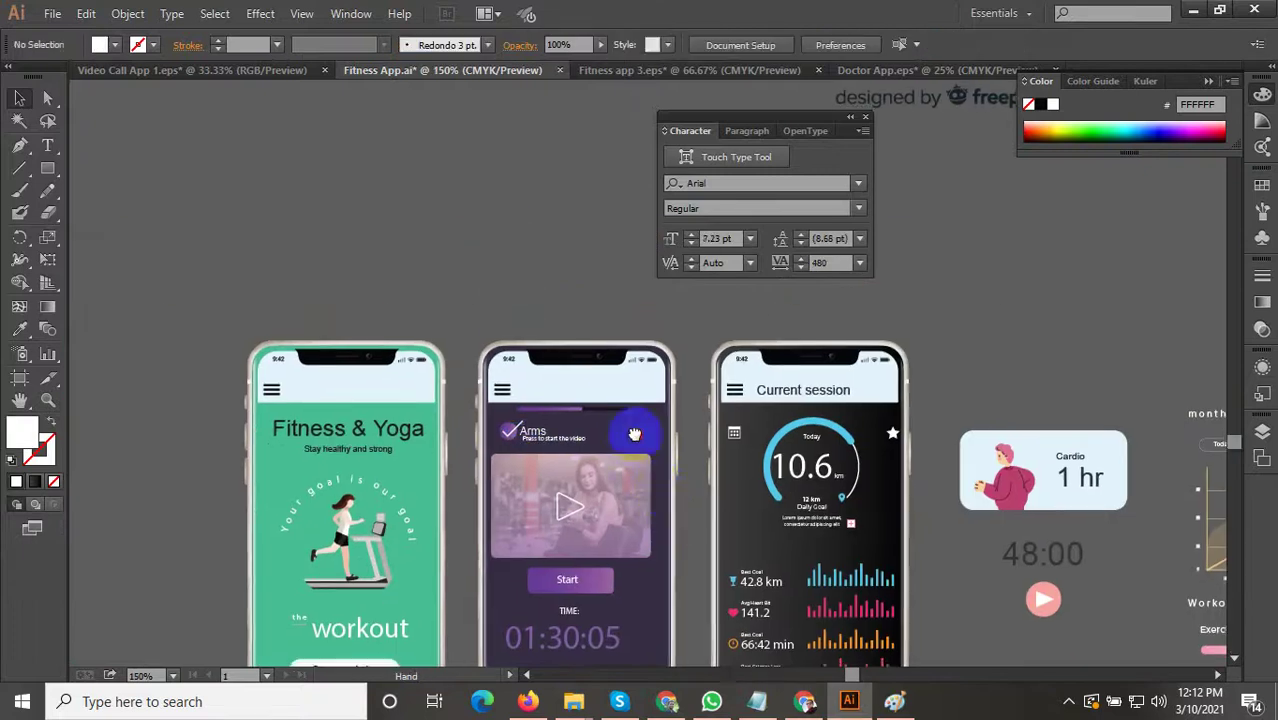
drag(633, 431, 590, 311)
click(565, 396)
scroll(565, 402, up, 1)
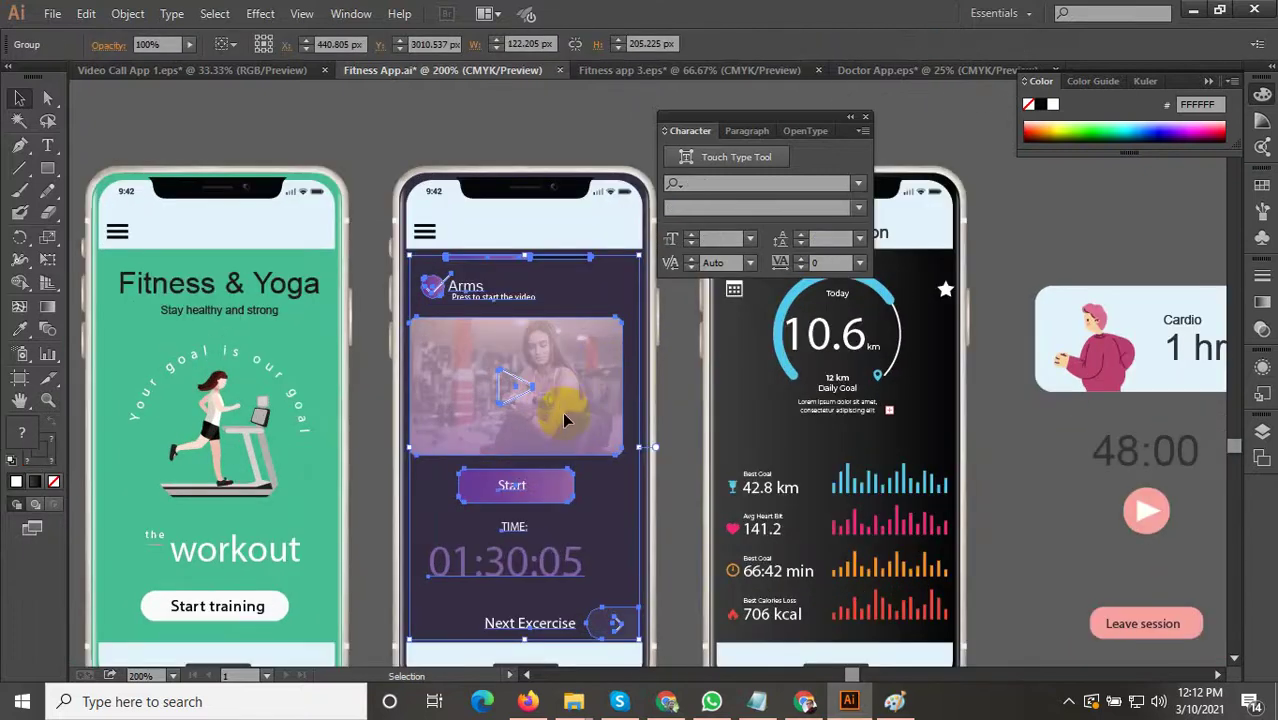
key(alt)
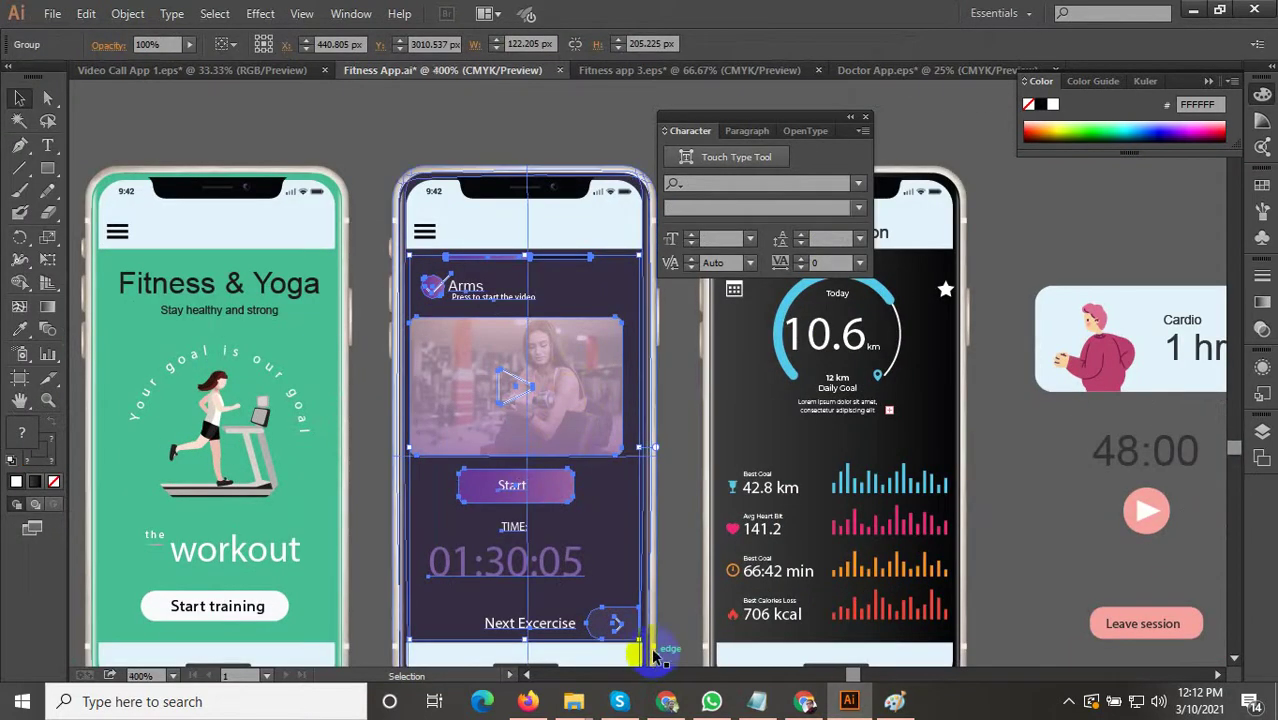
scroll(624, 590, up, 4)
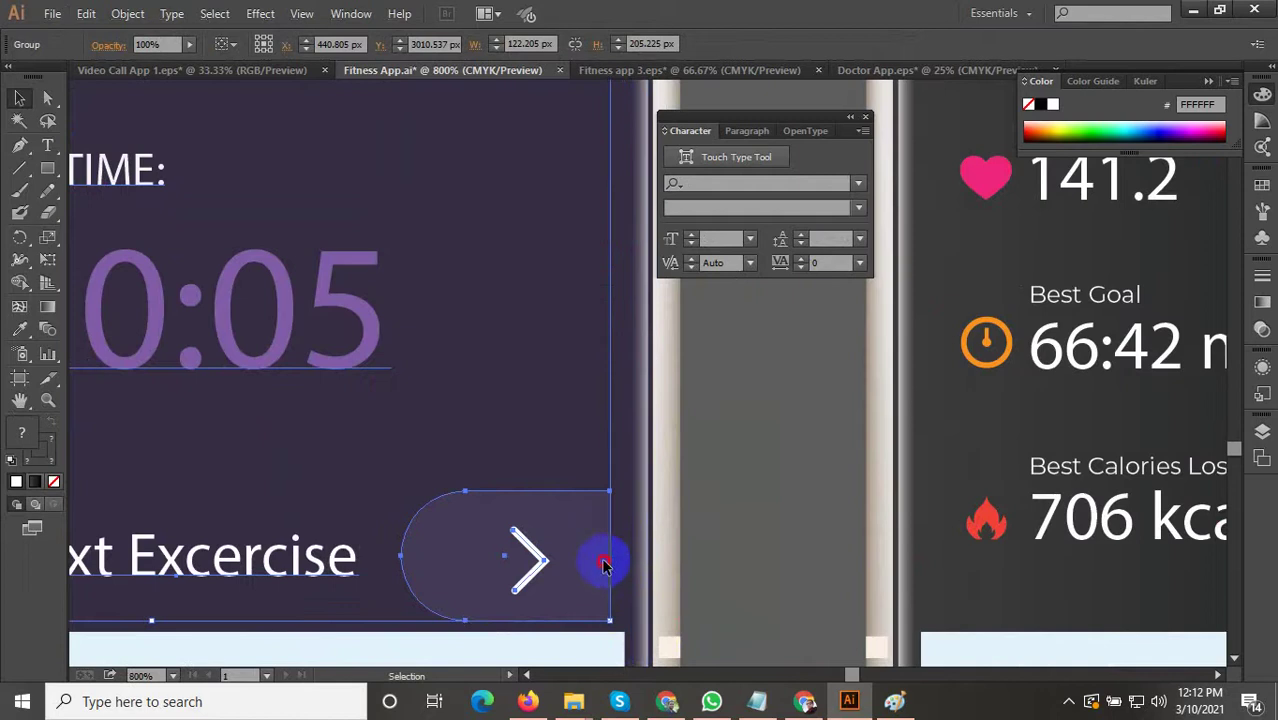
mouse_move(603, 565)
mouse_down()
mouse_move(634, 562)
mouse_move(617, 556)
mouse_up()
scroll(620, 557, down, 3)
scroll(620, 557, up, 4)
scroll(617, 556, down, 5)
click(646, 598)
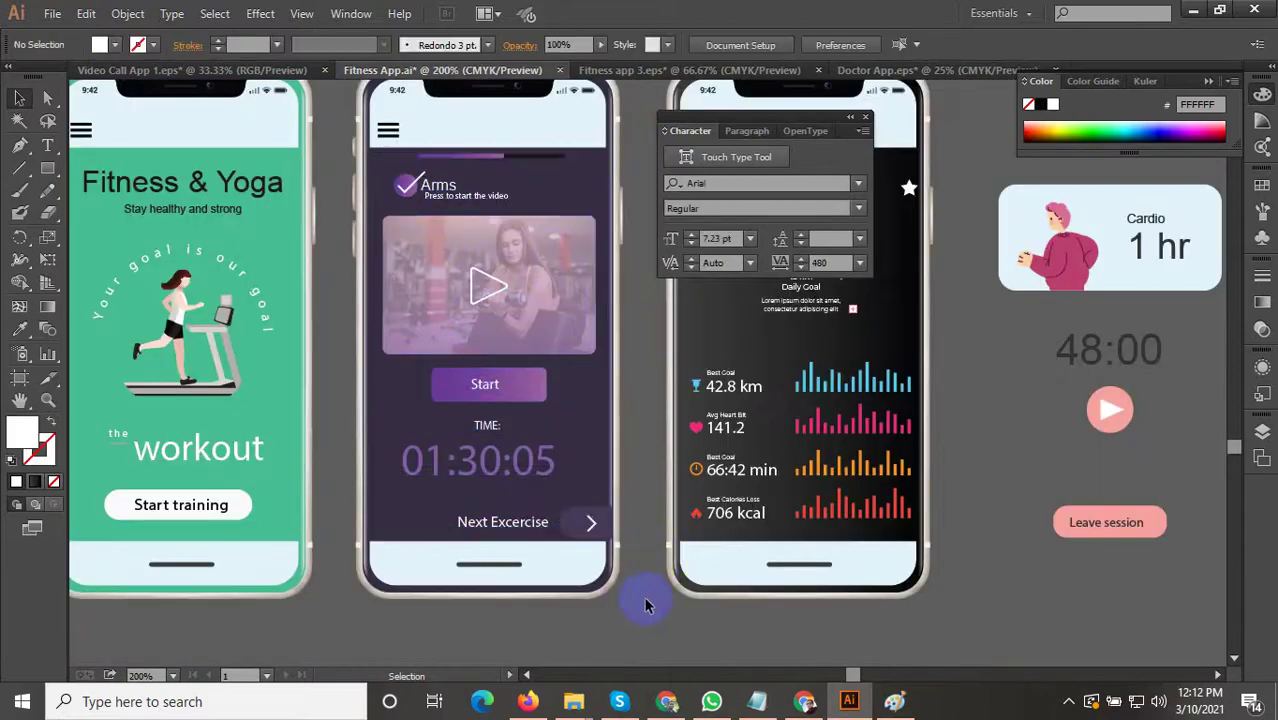
Nudge the workout content group 1 px back to the left on the middle phone and deselect it.
scroll(642, 600, down, 1)
scroll(550, 401, up, 1)
click(550, 396)
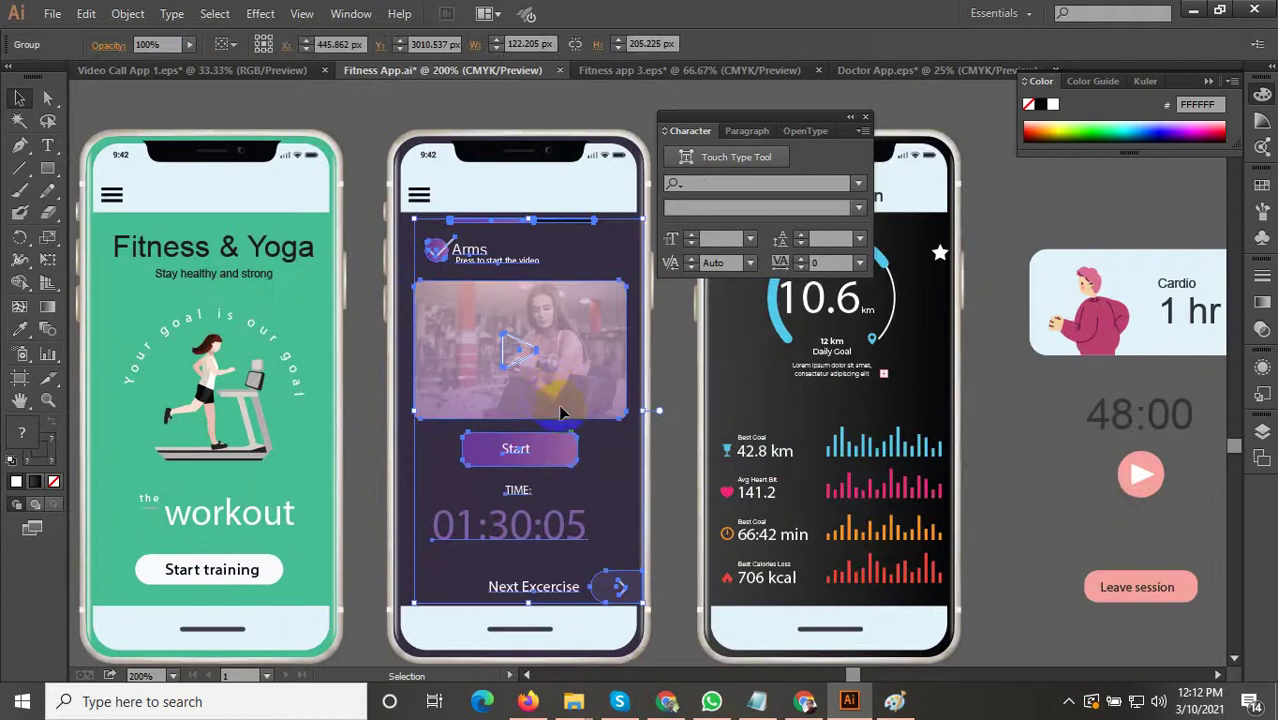
mouse_move(612, 420)
mouse_down()
mouse_move(620, 398)
mouse_move(632, 410)
mouse_up()
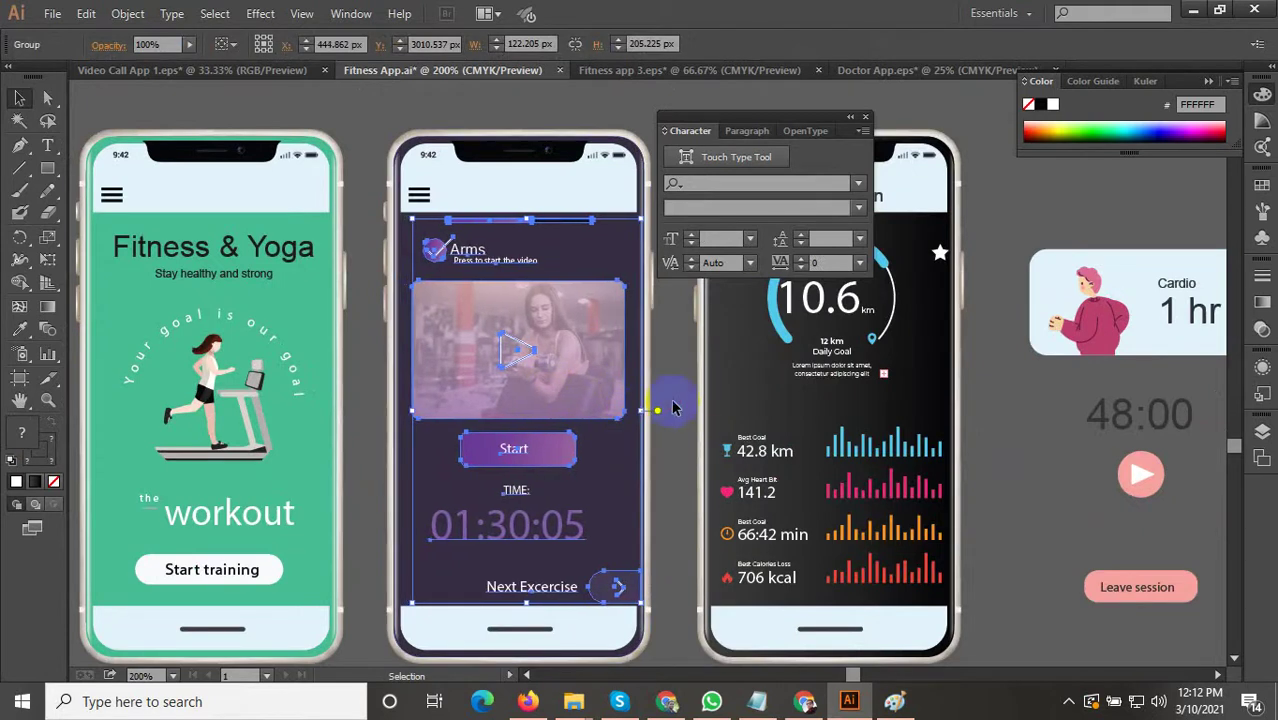
click(673, 407)
Recolor the first phone's green background with the dark purple (352D43) sampled from the middle phone using the Eyedropper.
scroll(667, 418, down, 2)
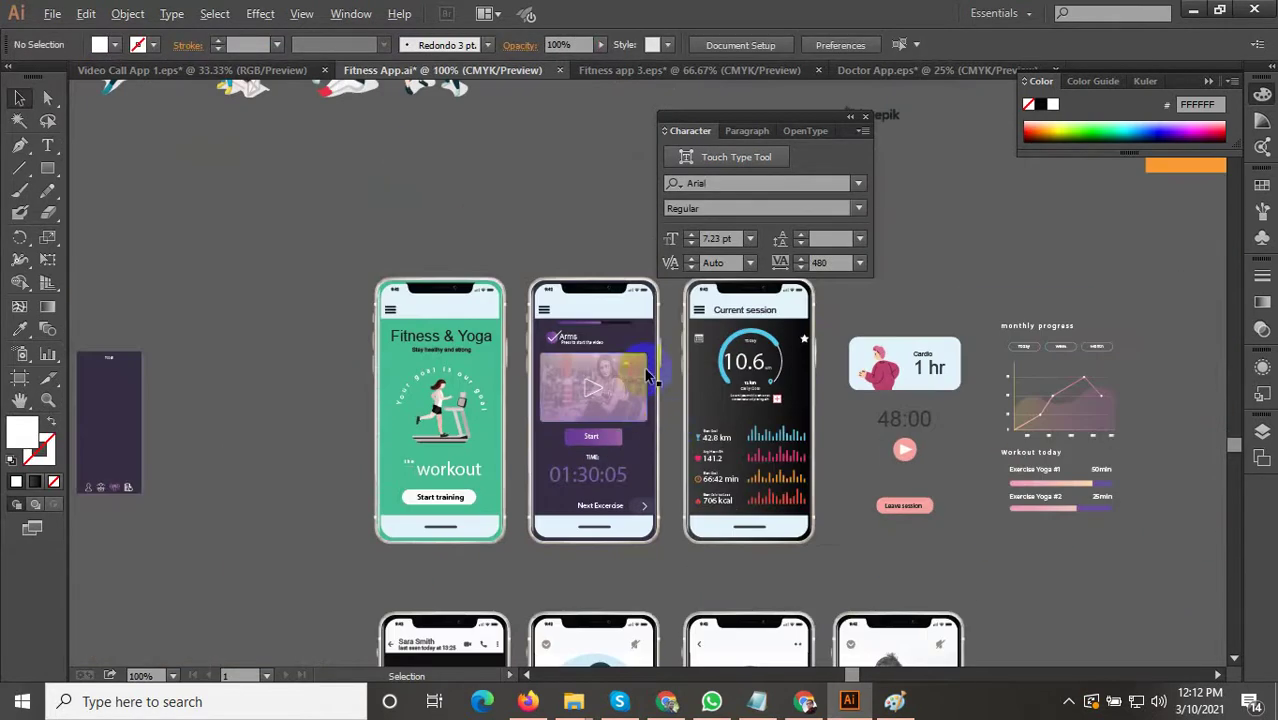
scroll(600, 333, up, 2)
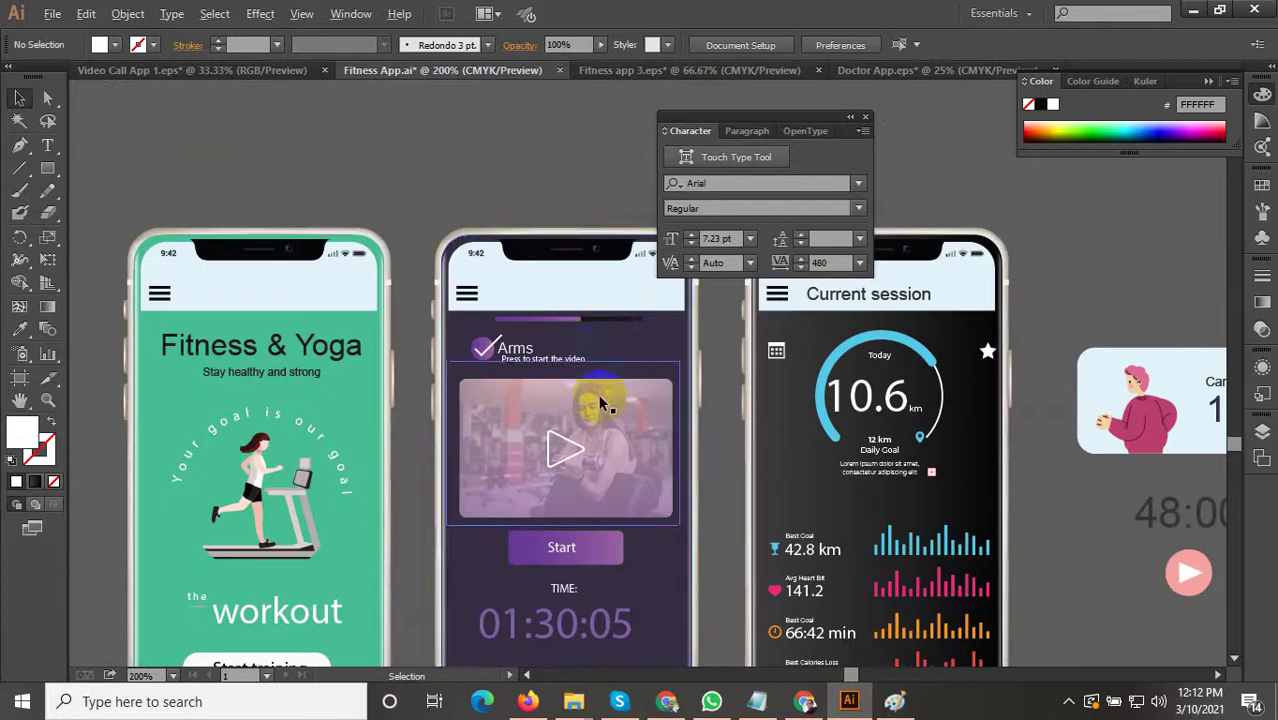
scroll(636, 418, down, 1)
scroll(635, 426, down, 2)
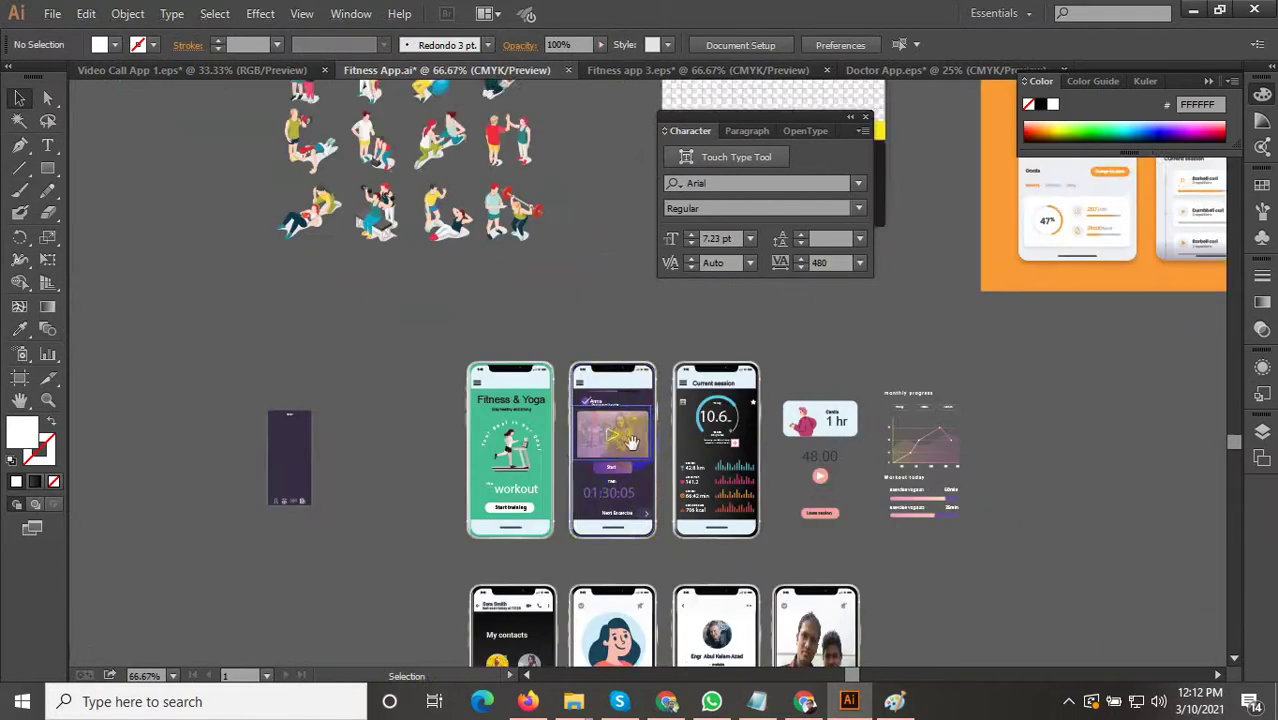
scroll(502, 445, up, 2)
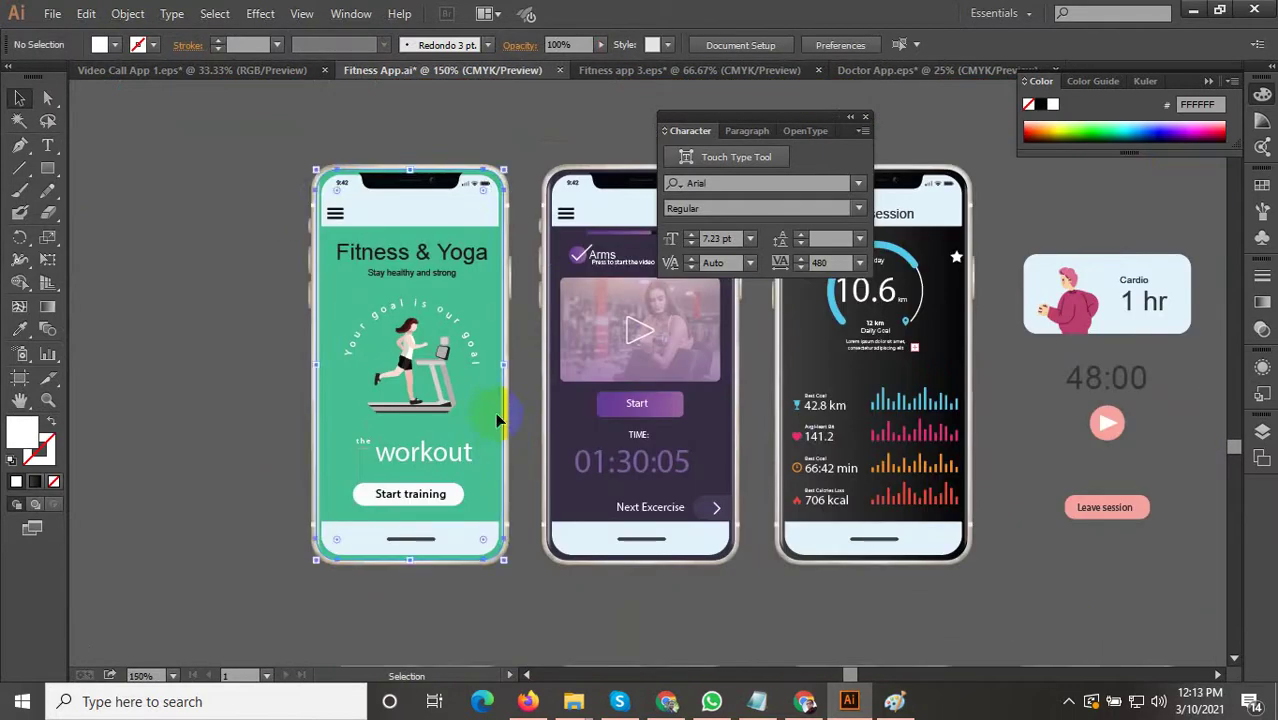
click(497, 420)
click(20, 329)
scroll(610, 455, down, 1)
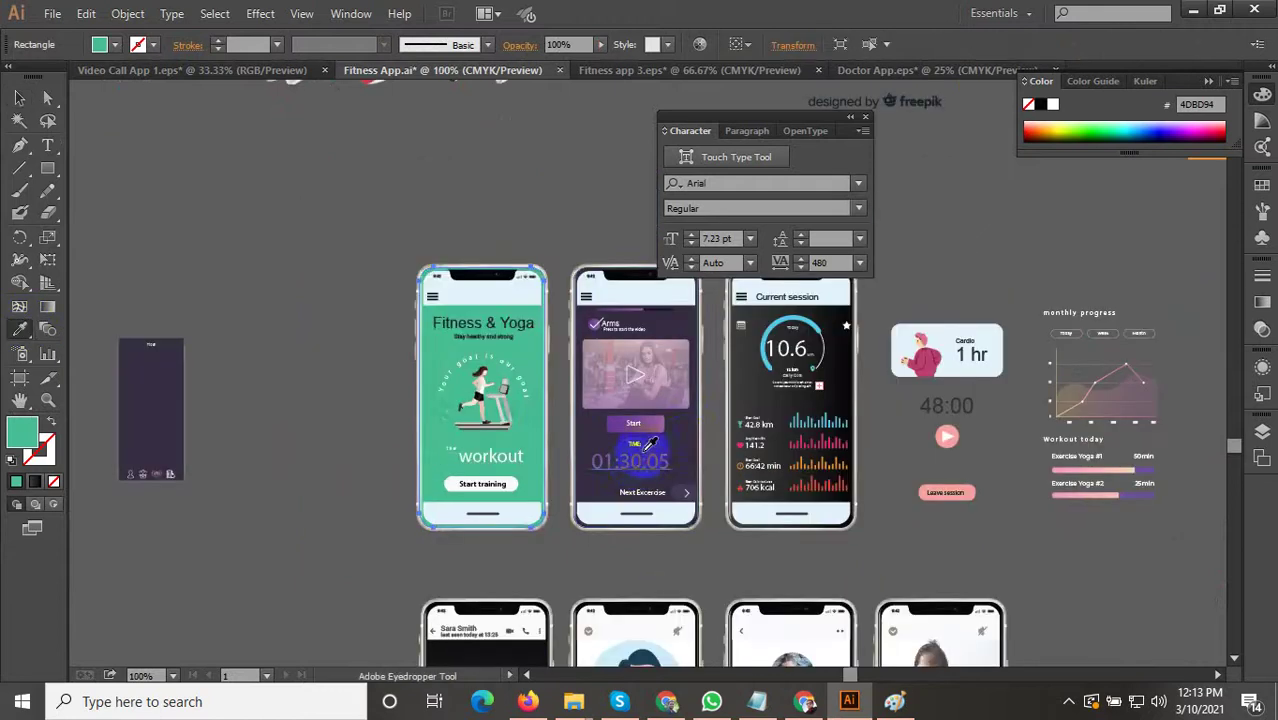
click(688, 435)
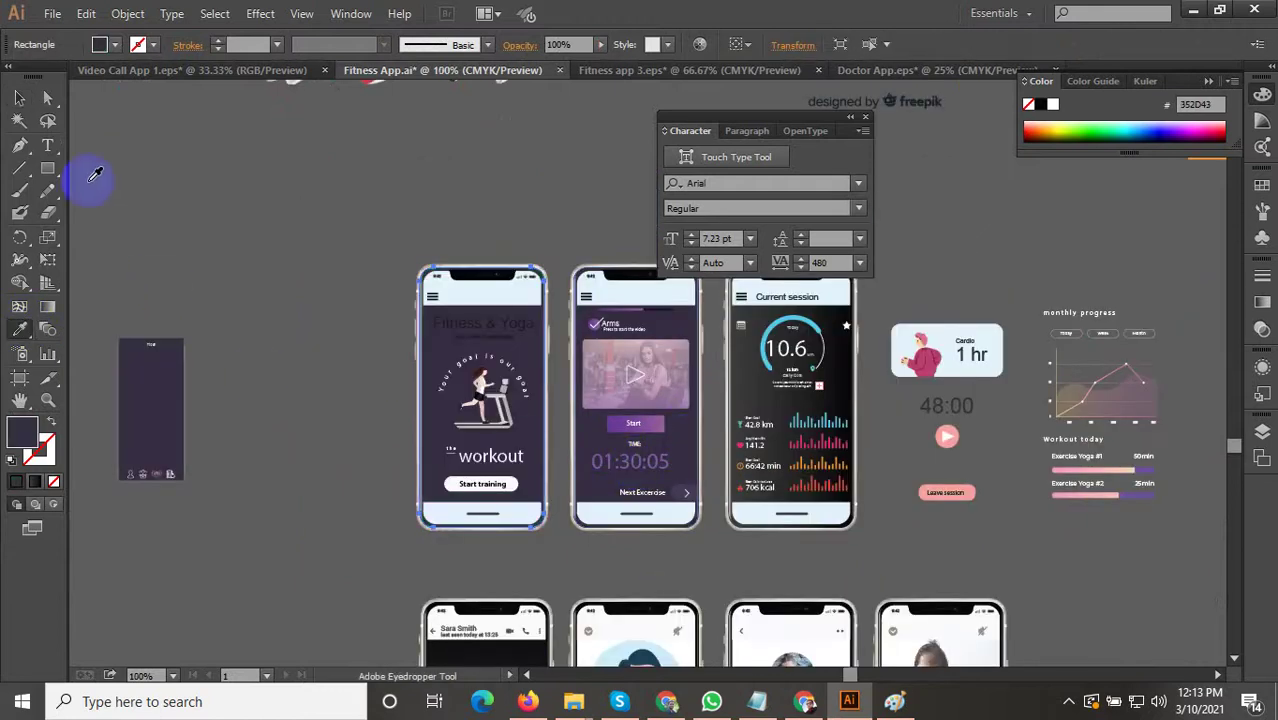
click(18, 104)
click(296, 219)
Fill the "Fitness & Yoga" heading and its "Stay healthy and strong" subtitle with near-white (F9F9F9) and deselect them.
scroll(415, 306, up, 1)
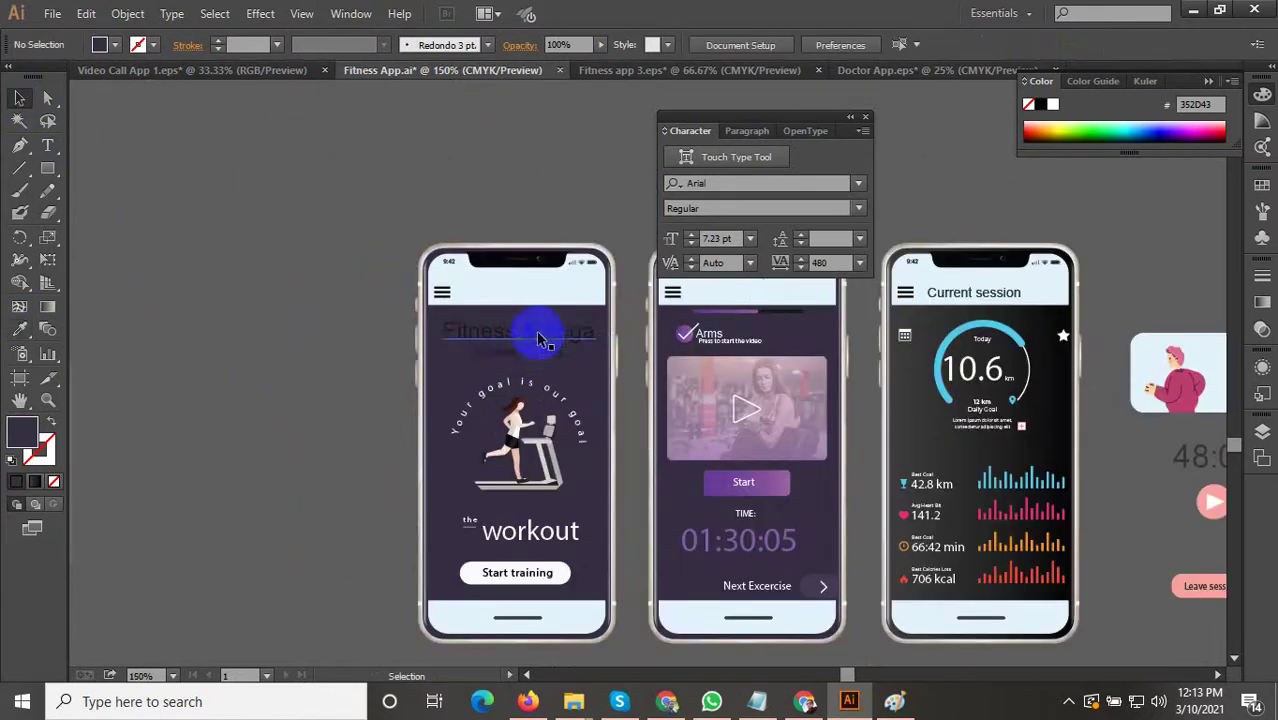
click(539, 339)
double_click(27, 432)
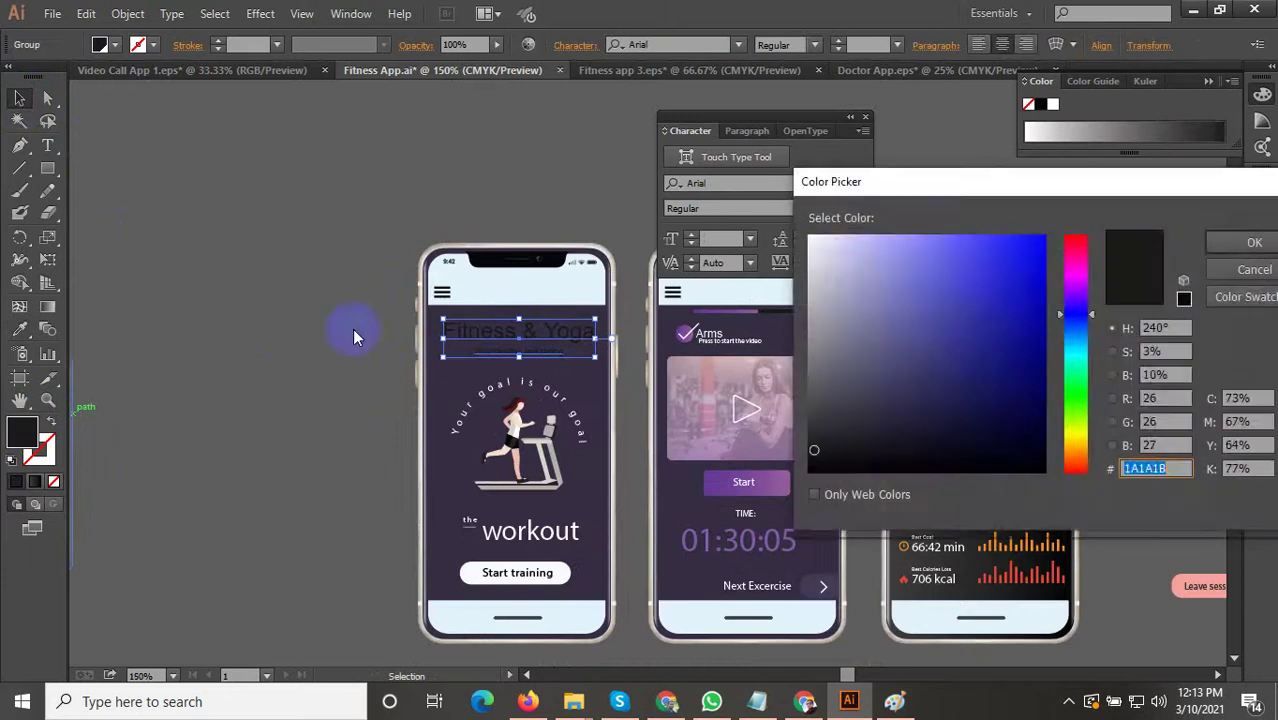
drag(970, 294, 776, 240)
click(1245, 246)
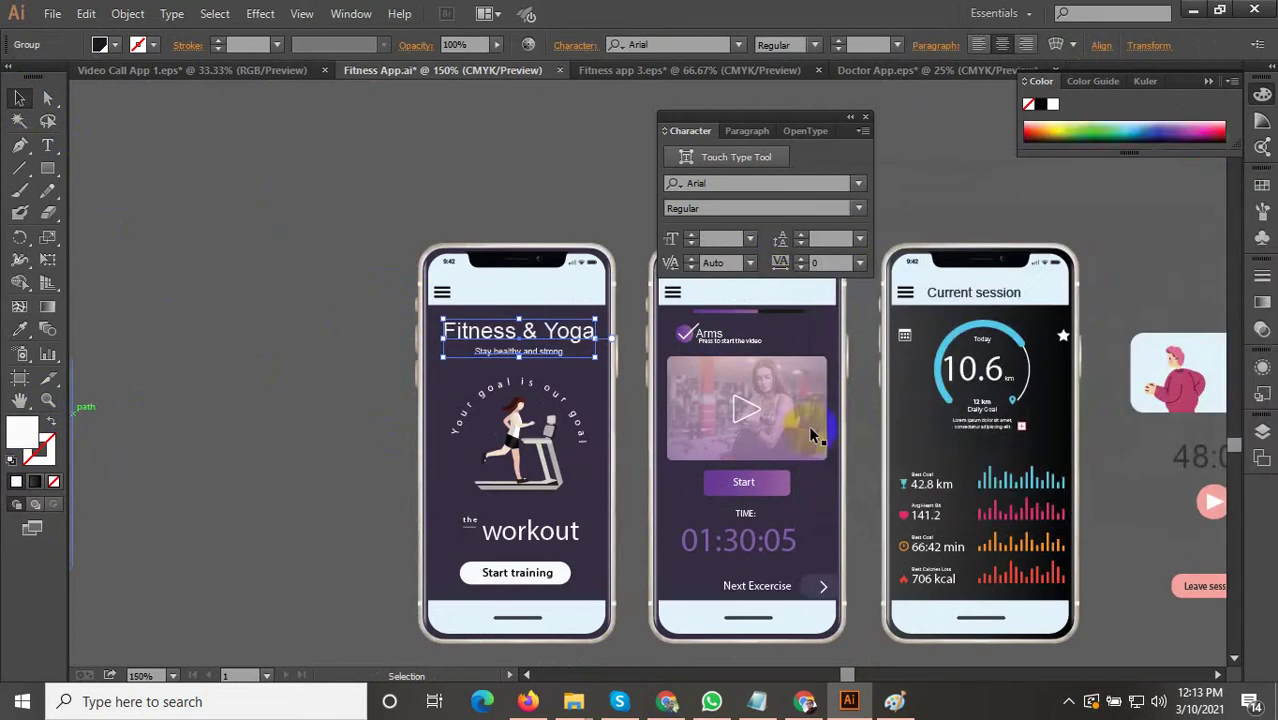
click(1071, 702)
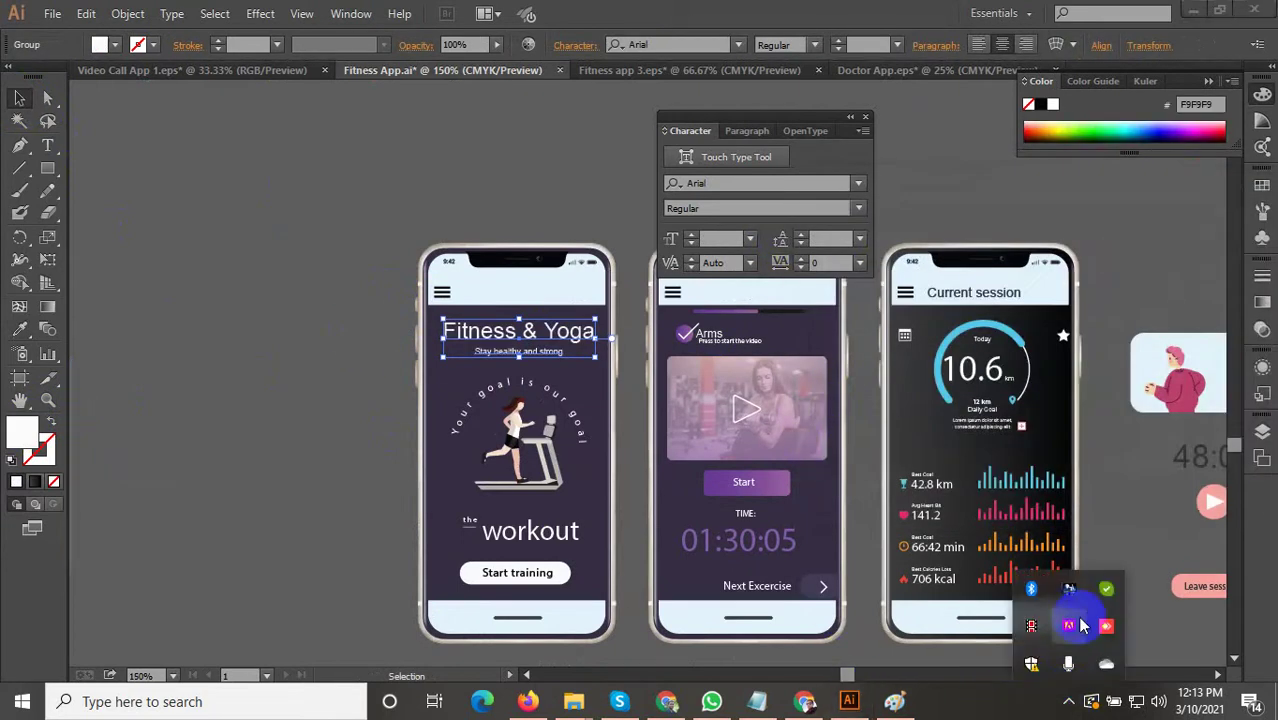
scroll(474, 393, down, 3)
scroll(520, 408, up, 2)
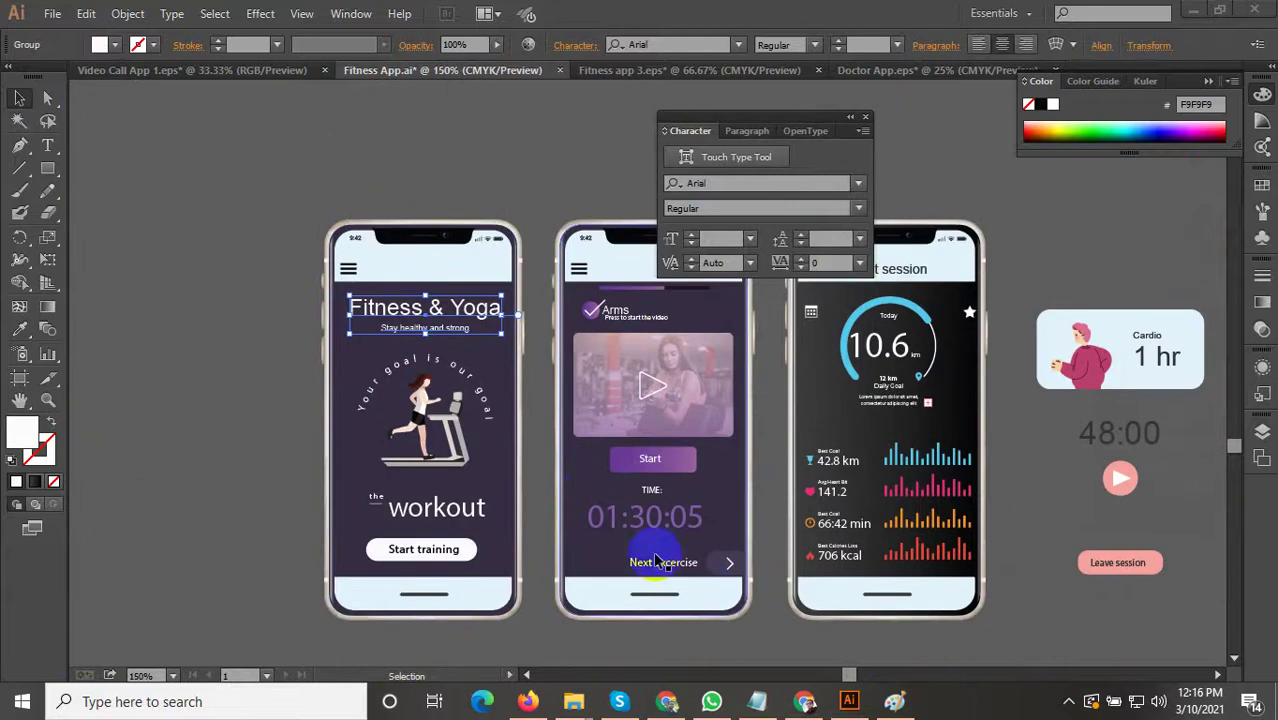
drag(685, 497, 505, 442)
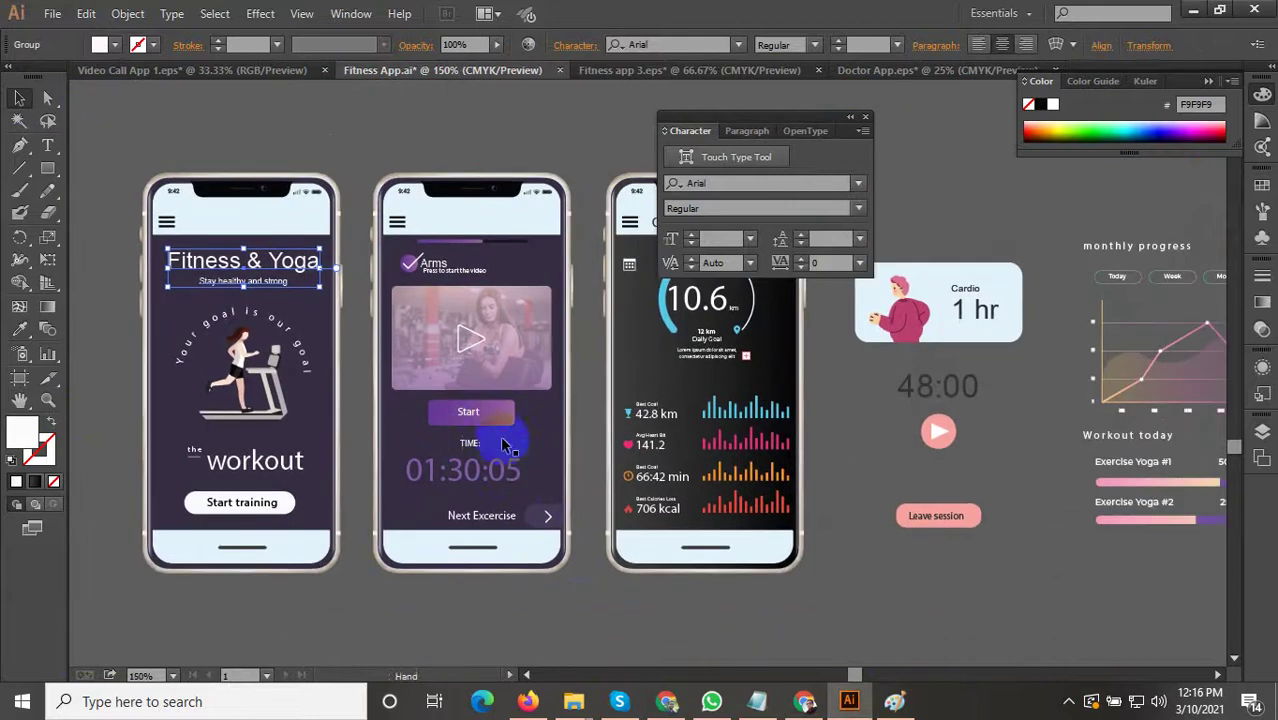
click(580, 604)
Reset the Essentials workspace to its default panel layout.
scroll(582, 604, down, 1)
drag(657, 587, 663, 523)
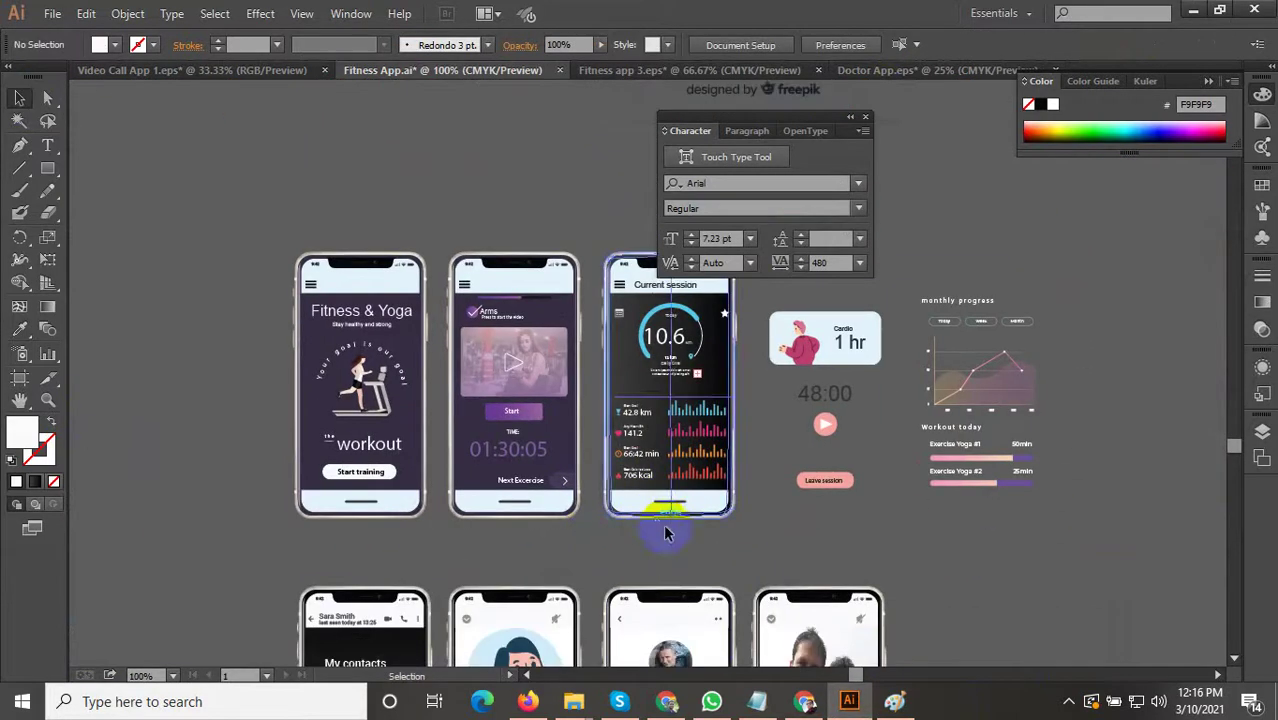
click(1003, 30)
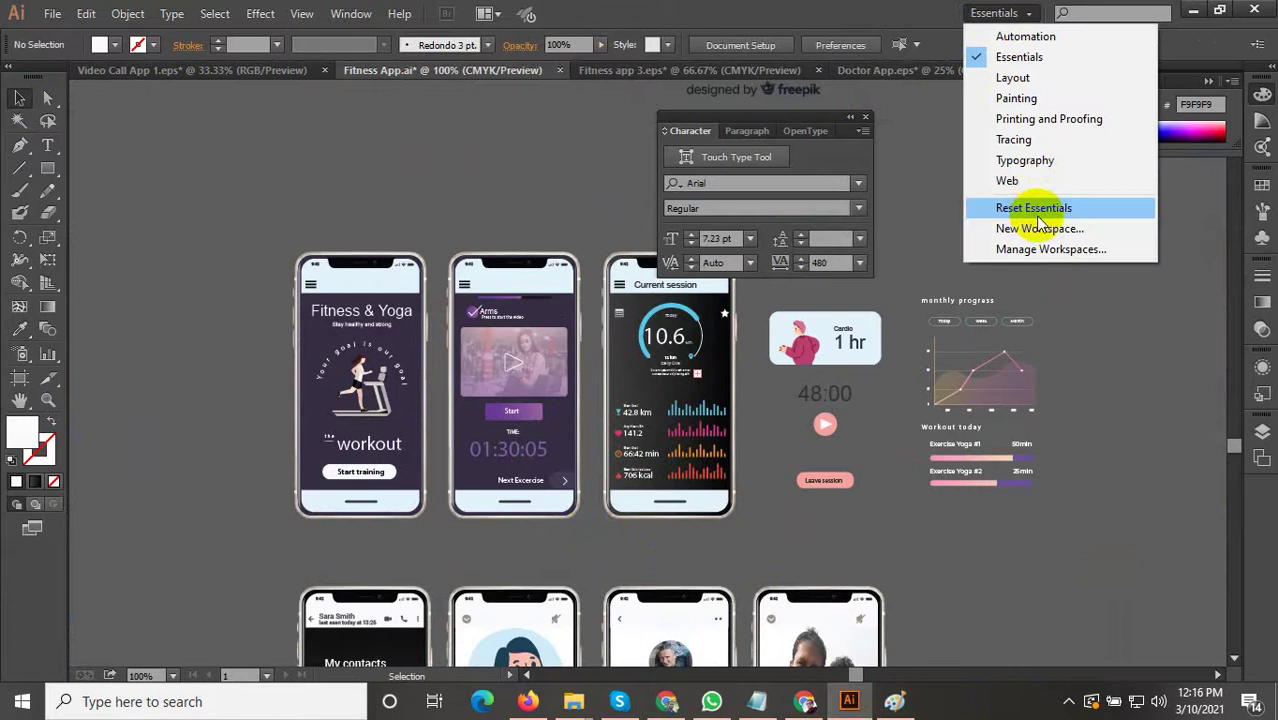
click(1084, 207)
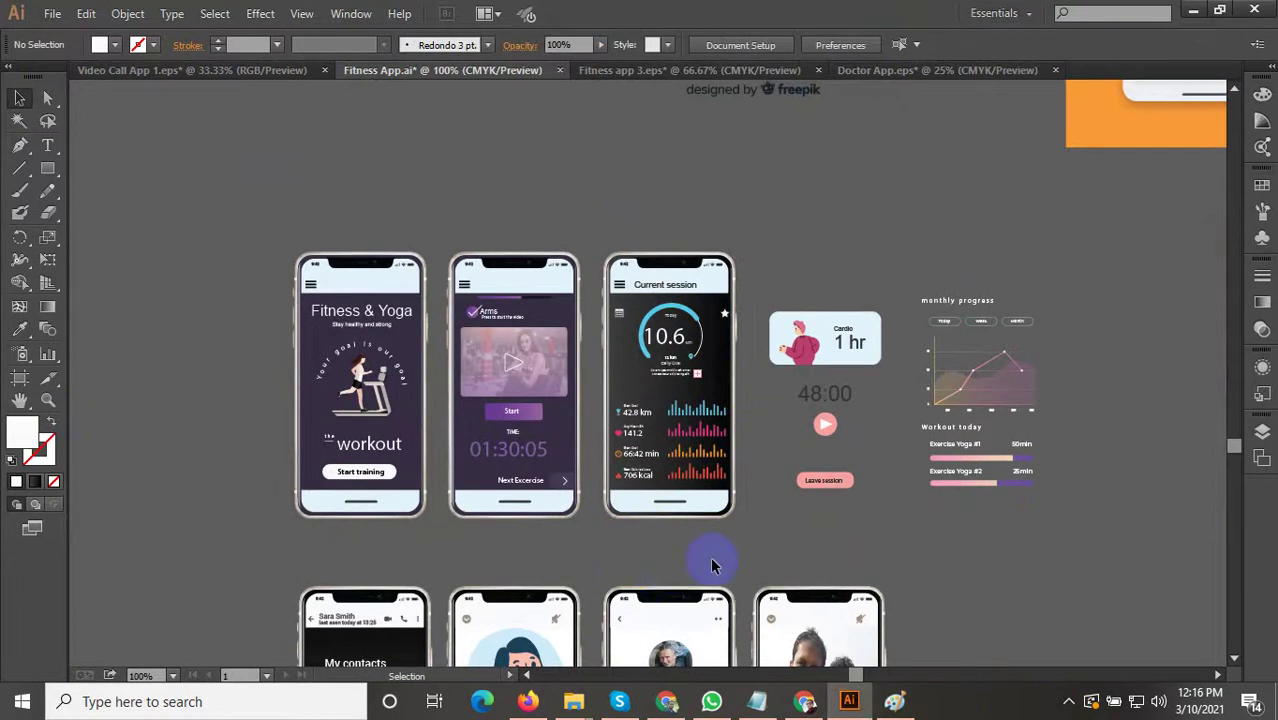
Copy the three finished phones from Fitness App.ai and delete the three old phone mockups in Fitness app 3.eps.
drag(227, 208, 229, 210)
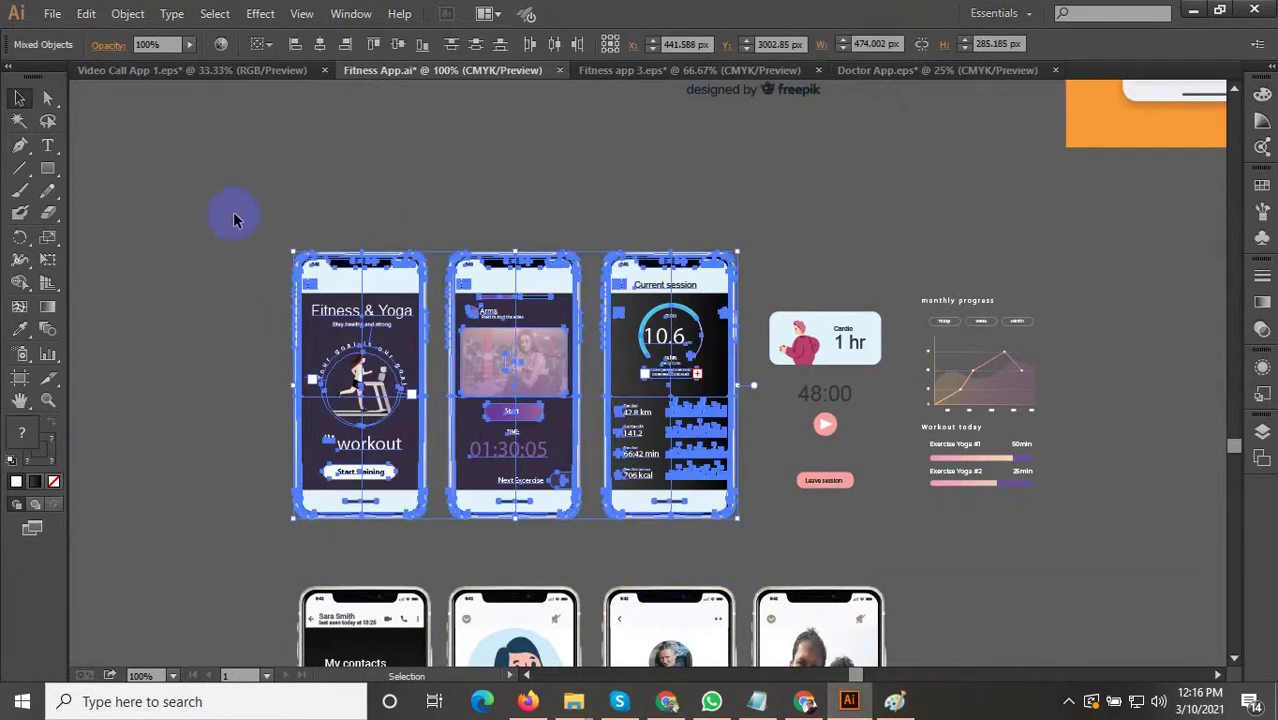
click(627, 72)
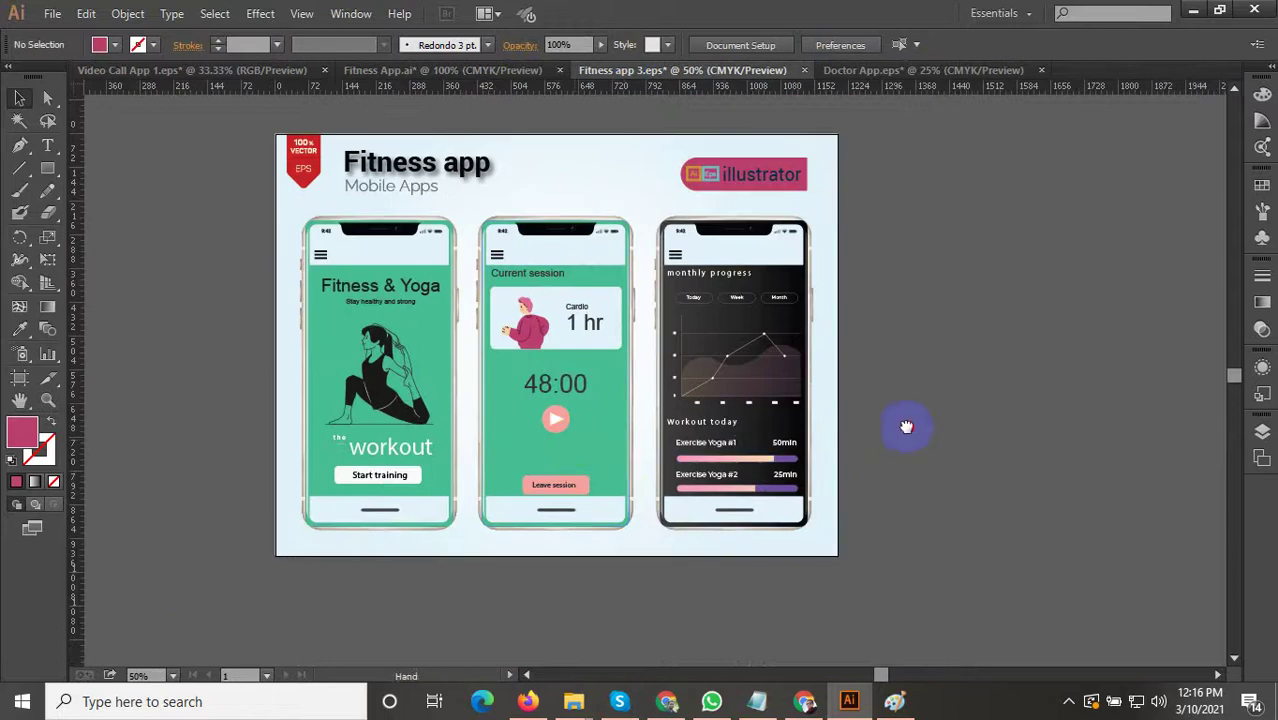
drag(906, 427, 910, 443)
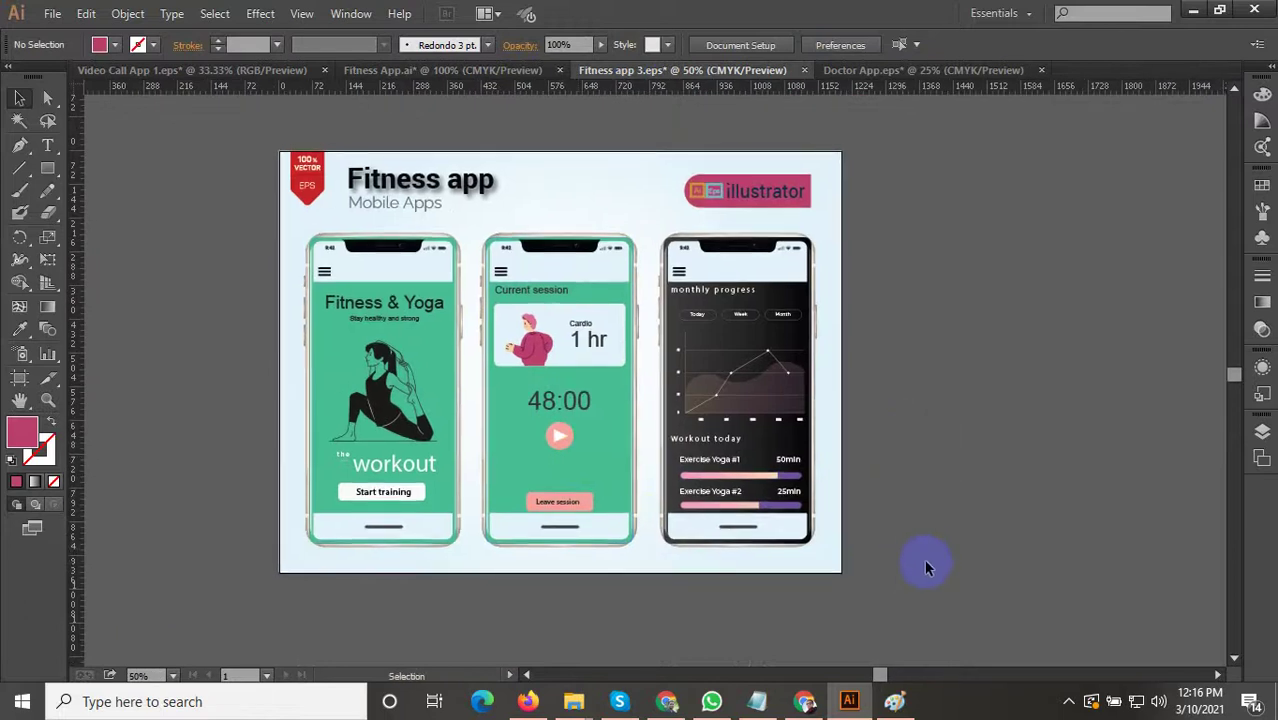
shift+click(293, 231)
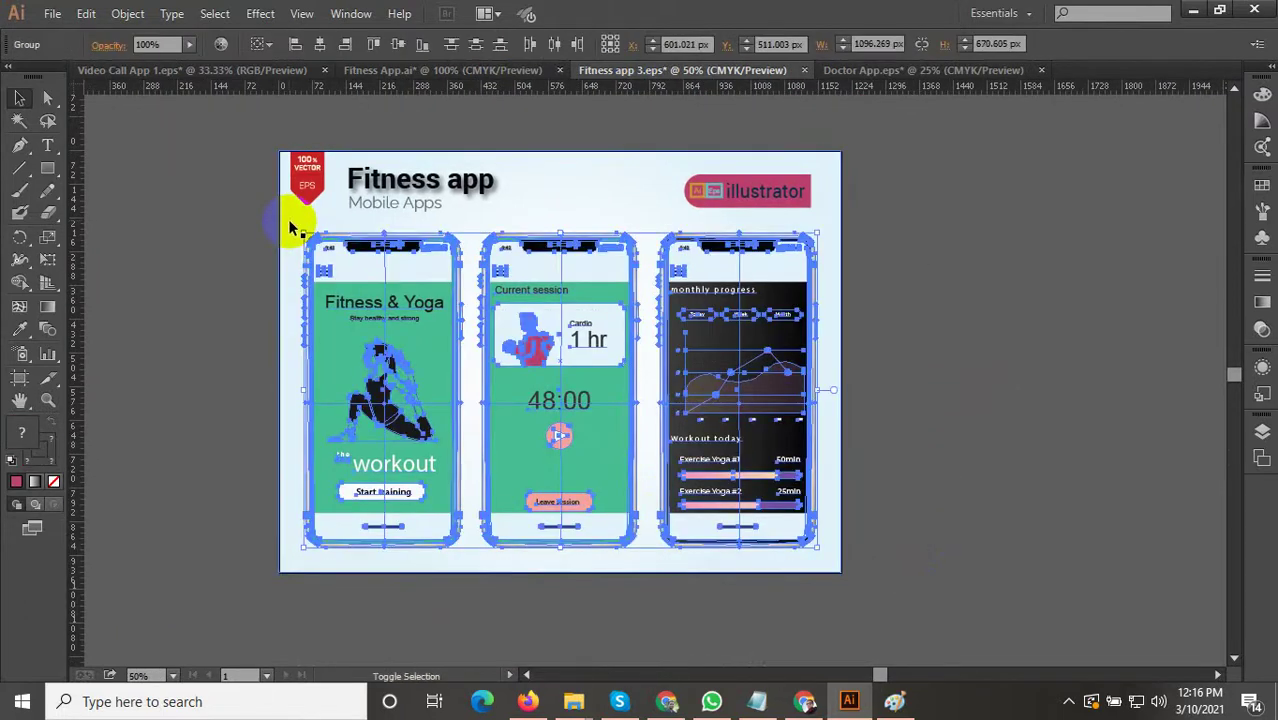
key(Delete)
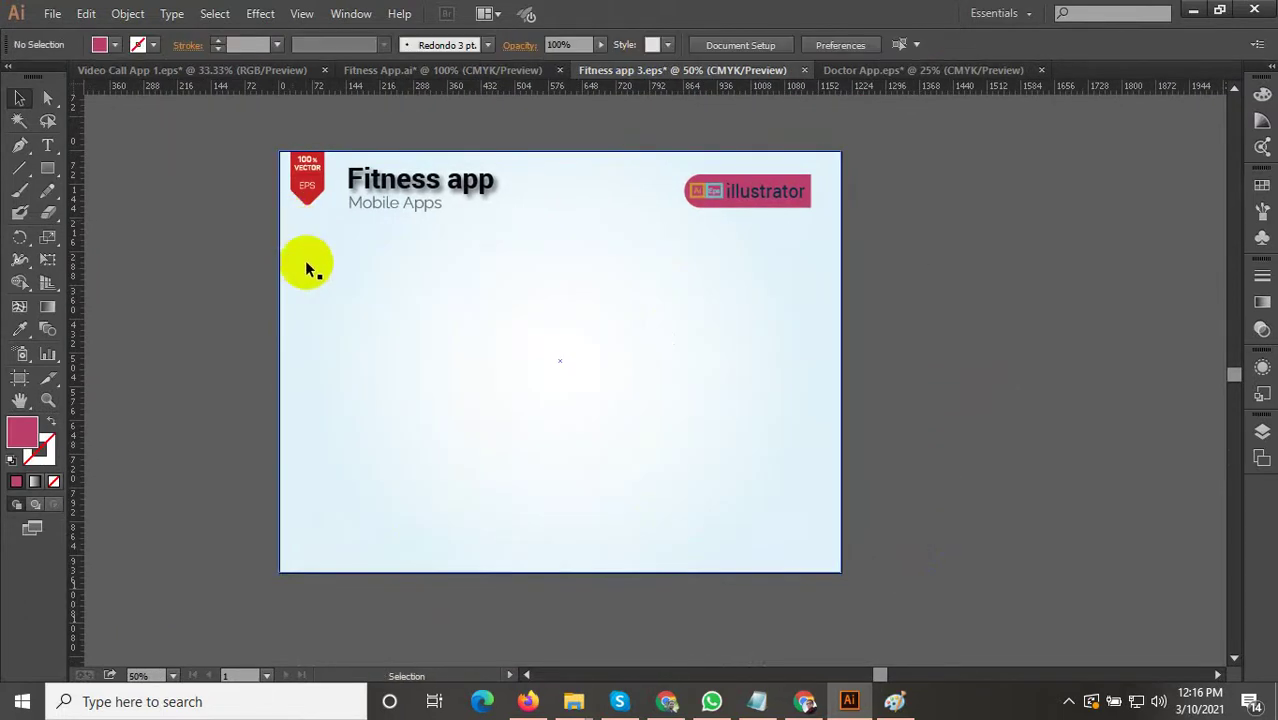
Paste the three copied phones into Fitness app 3.eps and enlarge them to fill the artboard below the "Fitness app" title.
key(ctrl+v)
drag(570, 371, 821, 570)
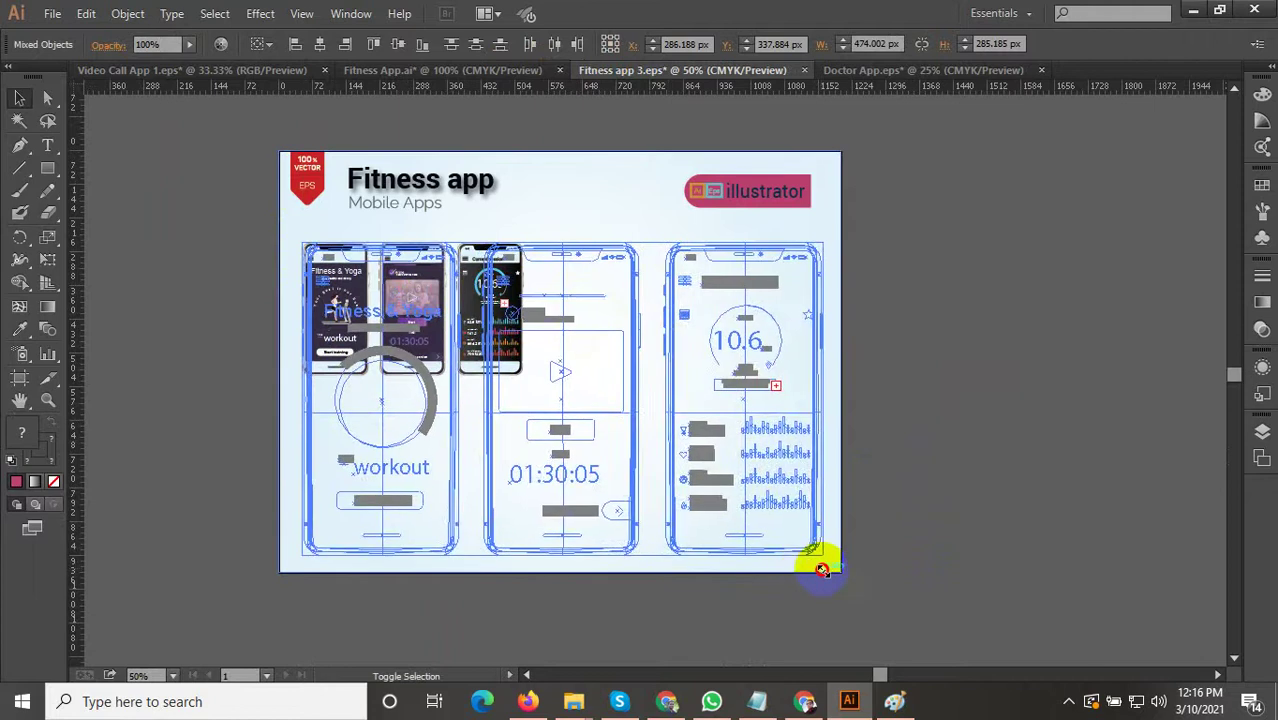
click(964, 323)
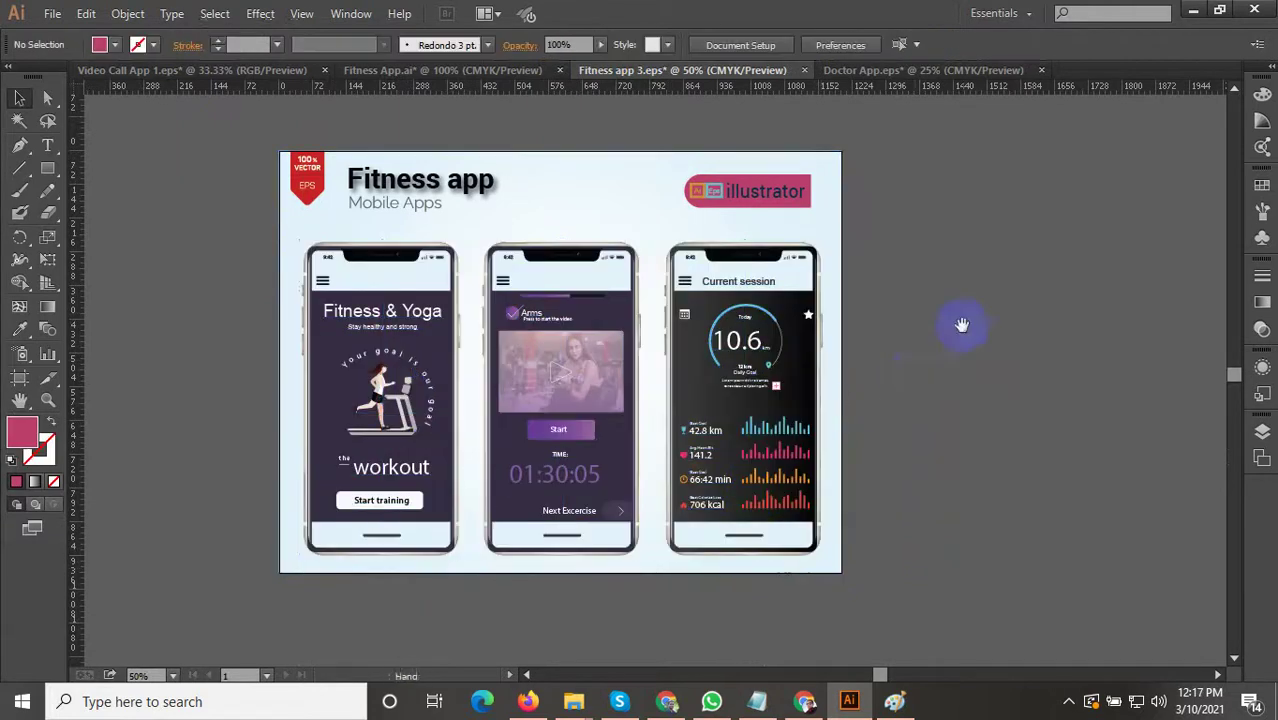
Select the Ai and Eps icon group in the illustrator badge, show the Character panel and place it clear of the badge.
scroll(675, 228, up, 3)
click(737, 318)
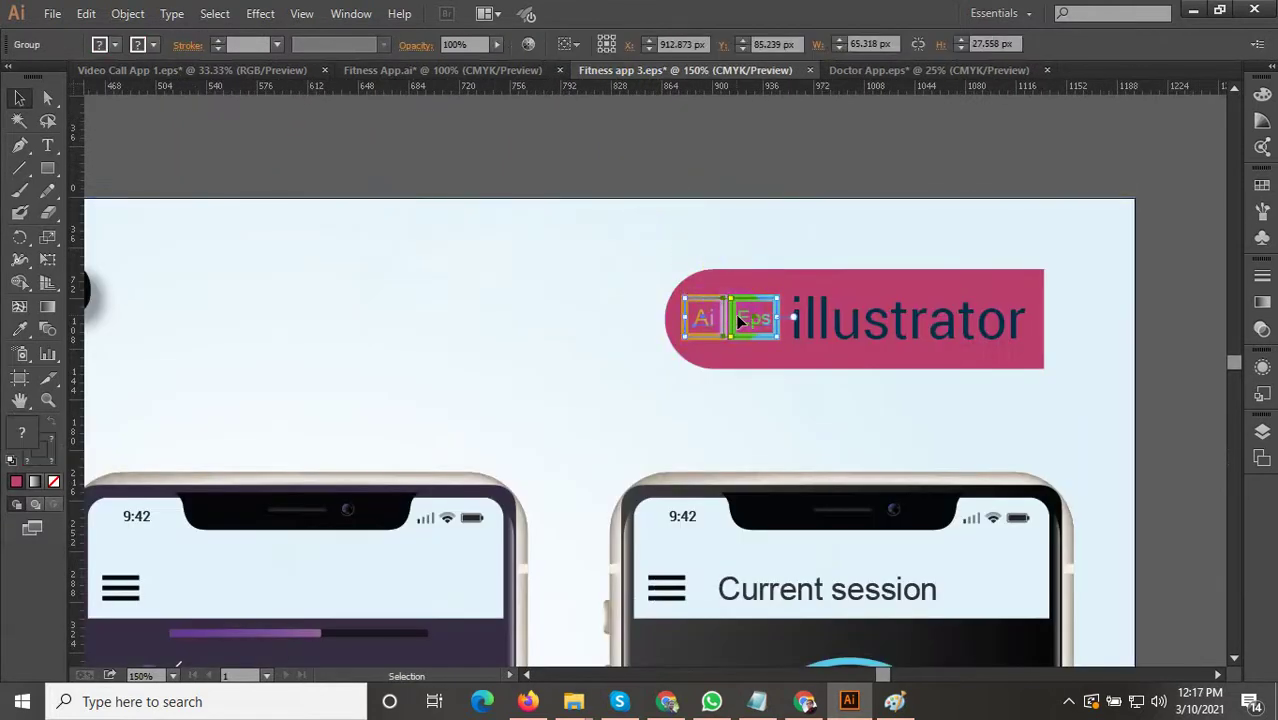
scroll(797, 330, up, 1)
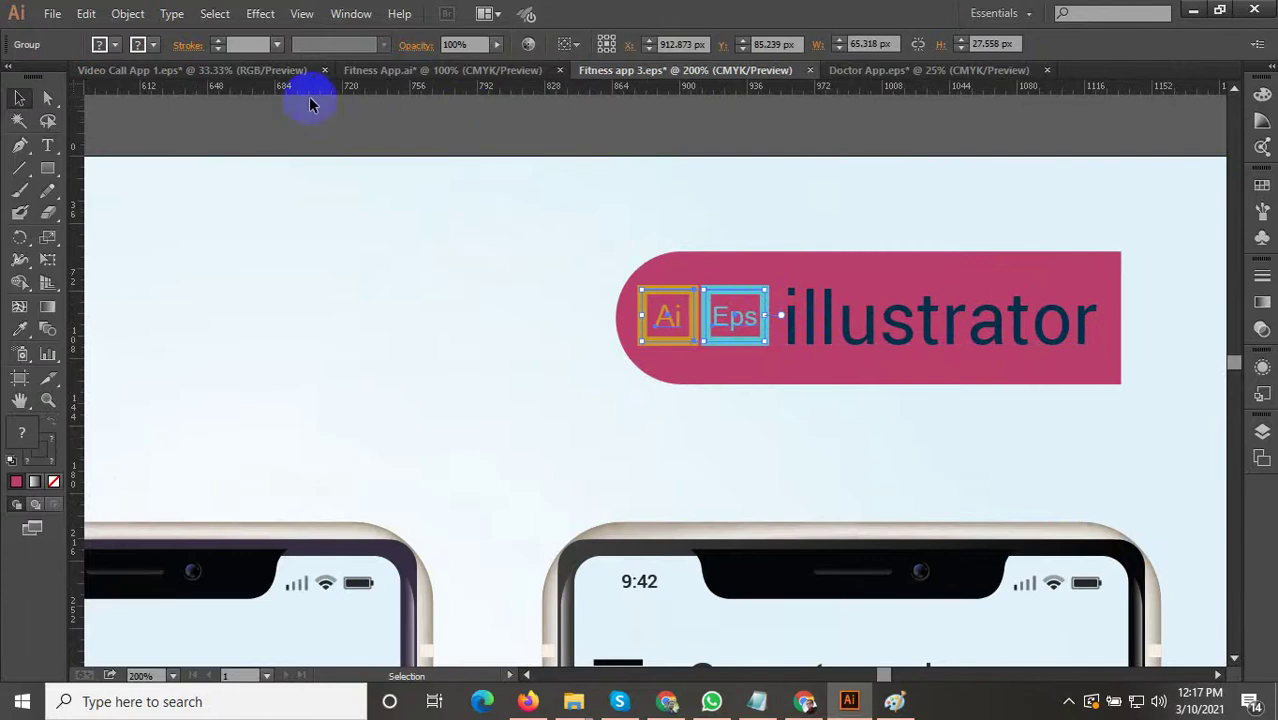
key(ctrl+t)
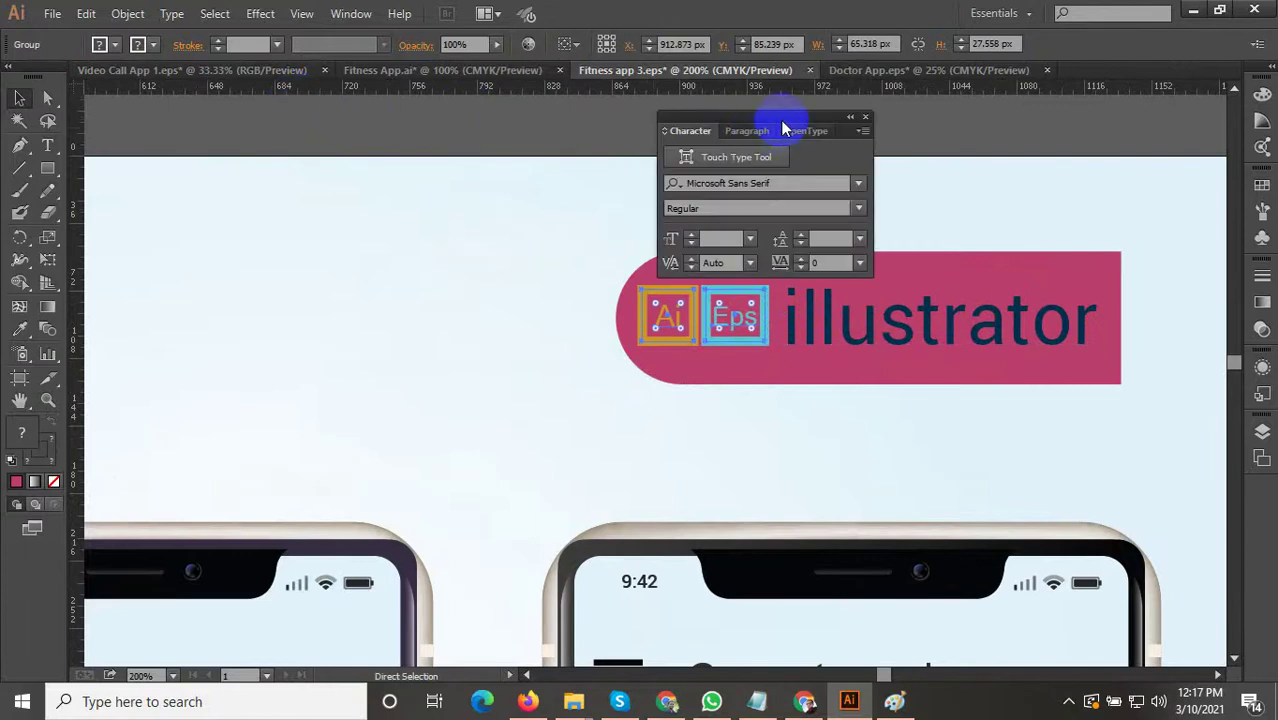
drag(782, 126, 605, 86)
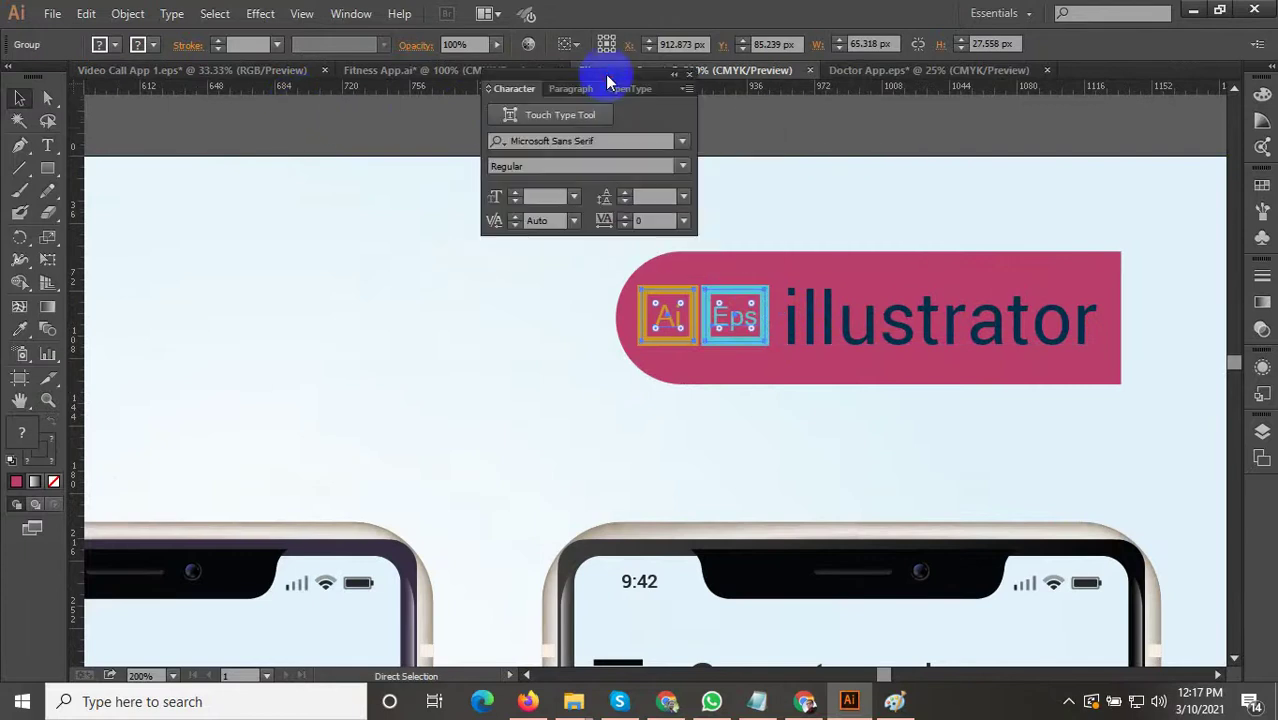
Isolate the badge's icon group, set the stroke weight of both Ai and Eps frames to 2 pt and leave the group.
double_click(689, 334)
click(694, 334)
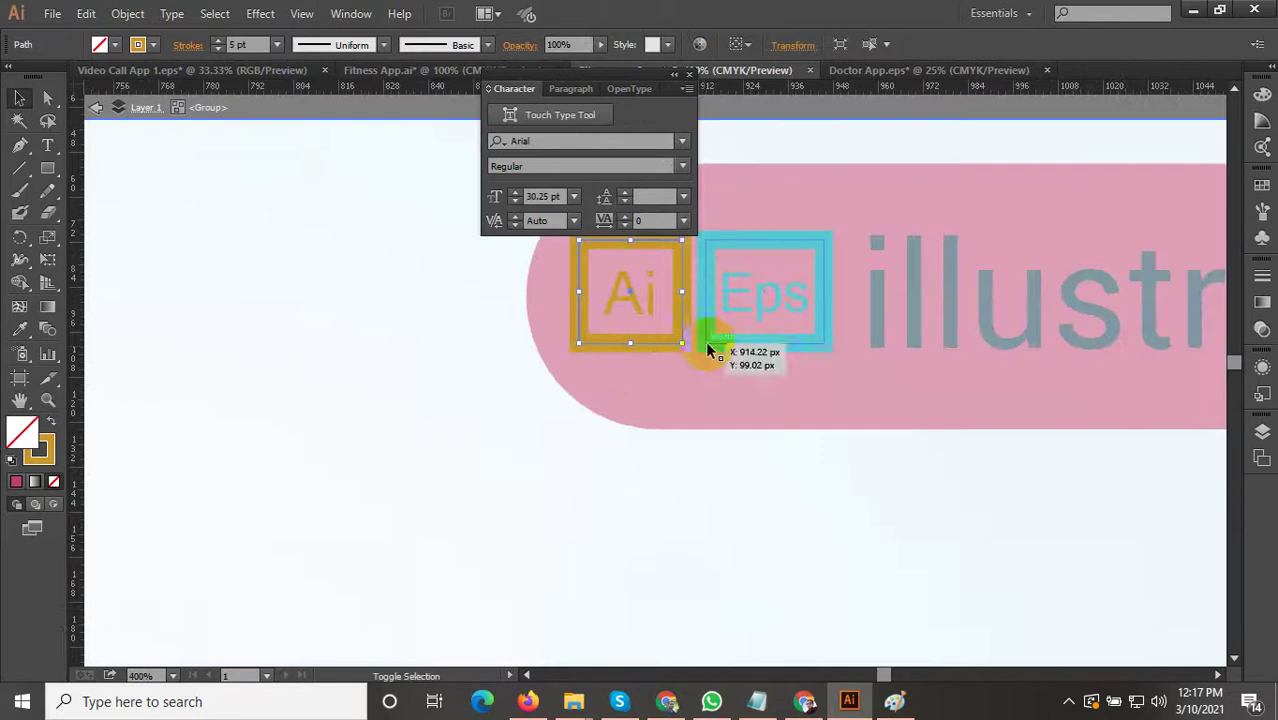
scroll(705, 344, up, 2)
shift+click(712, 346)
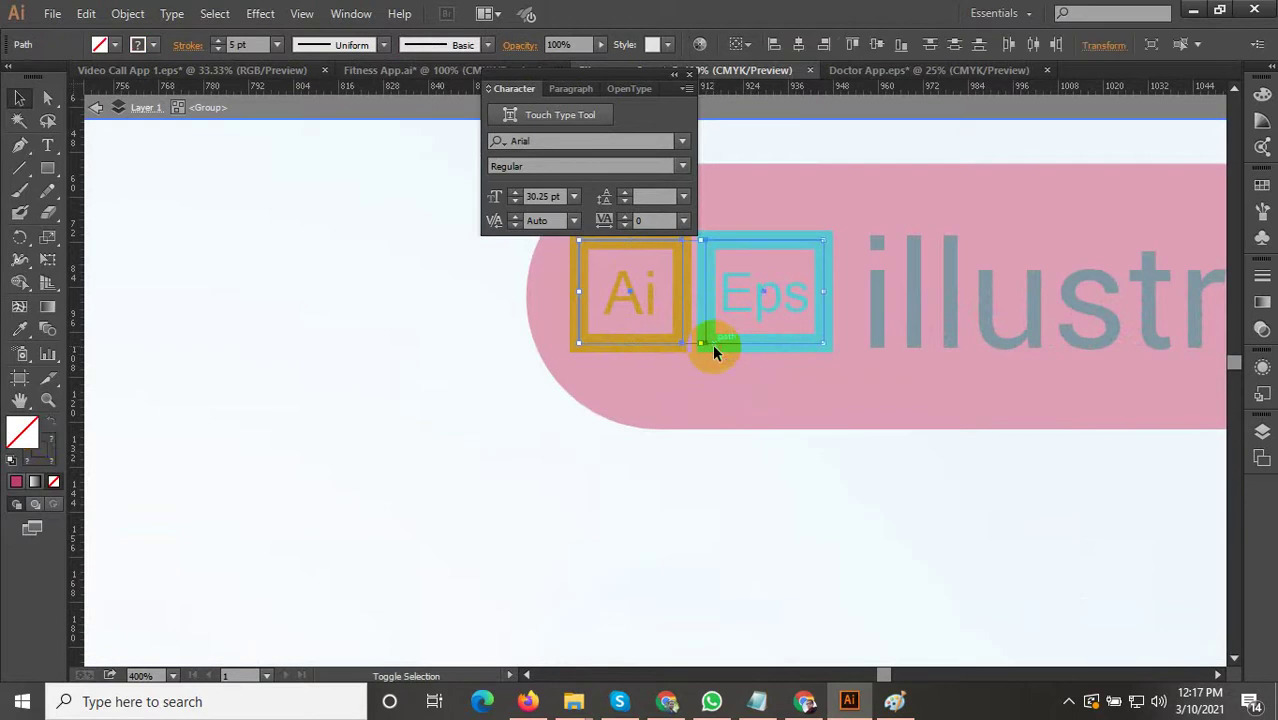
double_click(52, 446)
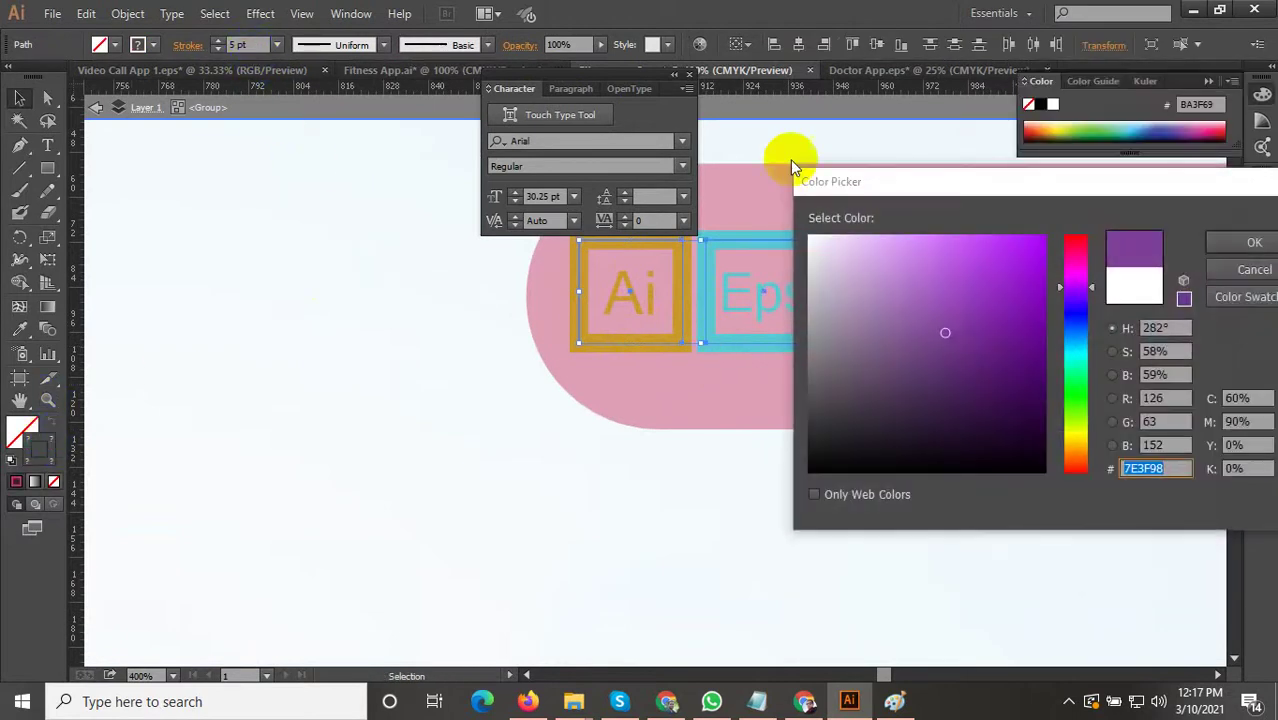
click(1216, 274)
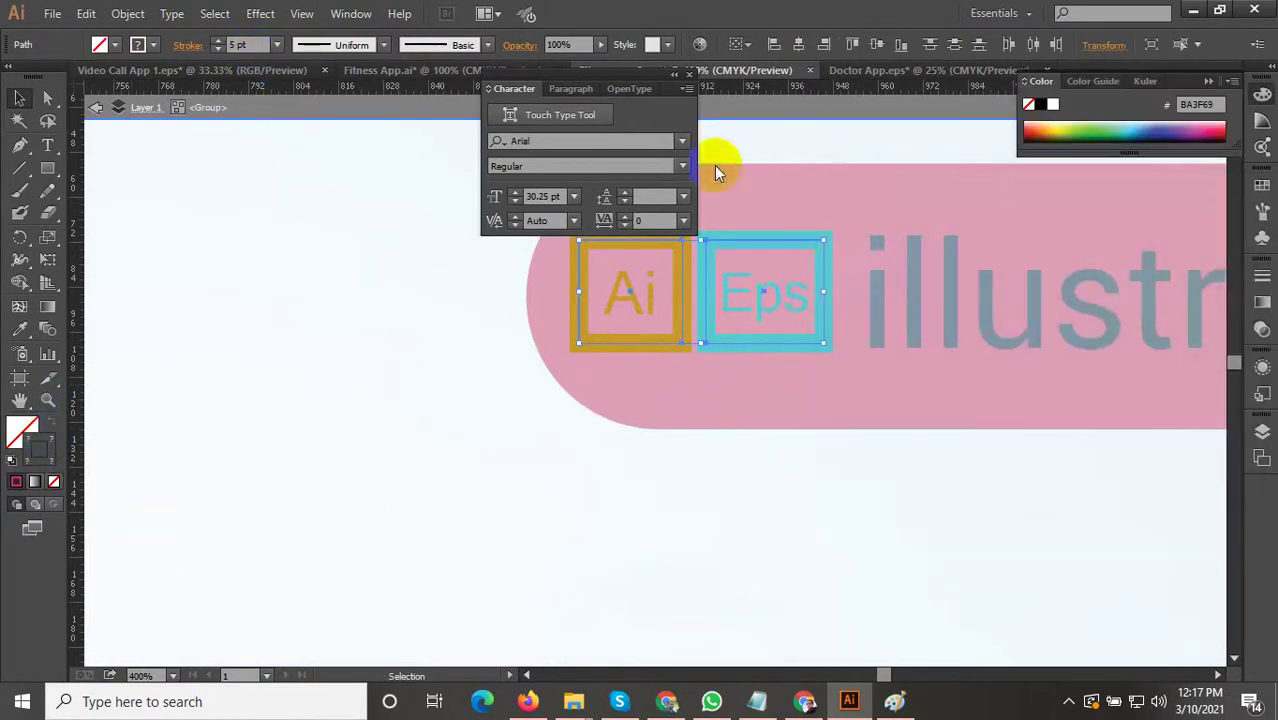
click(276, 44)
click(287, 165)
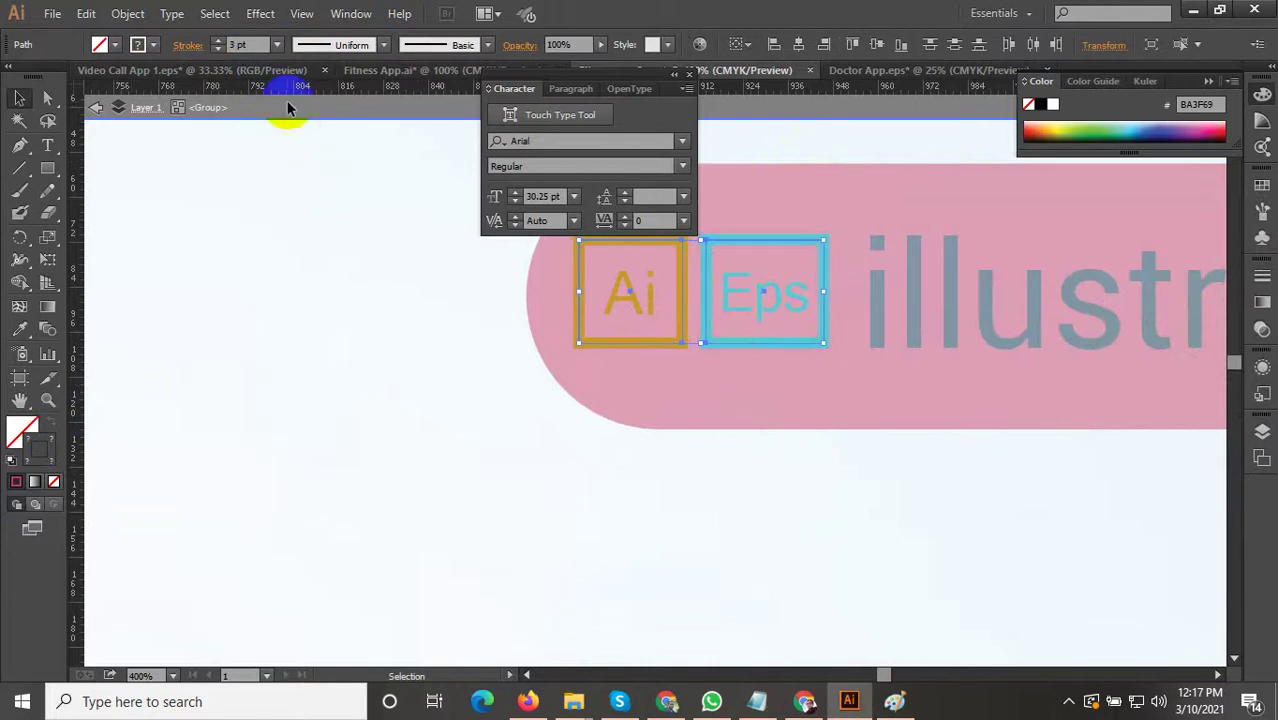
click(276, 44)
click(298, 128)
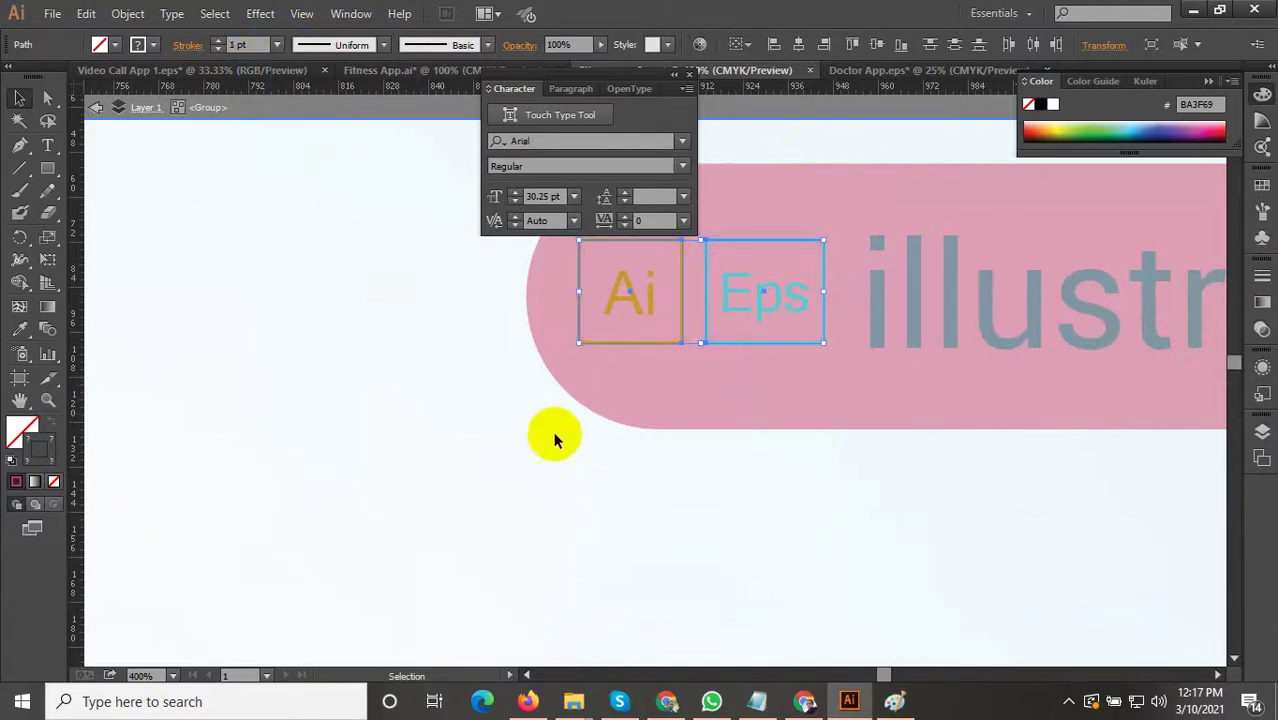
click(276, 44)
click(297, 147)
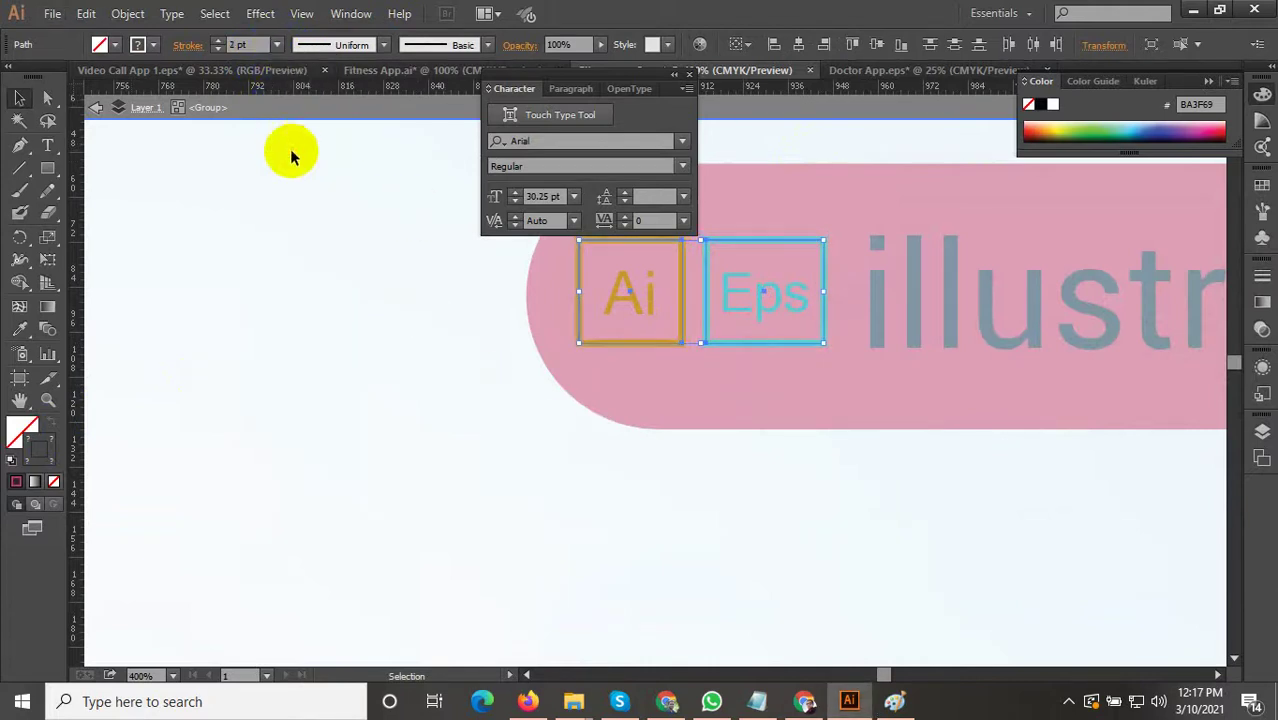
scroll(430, 370, down, 3)
click(1048, 288)
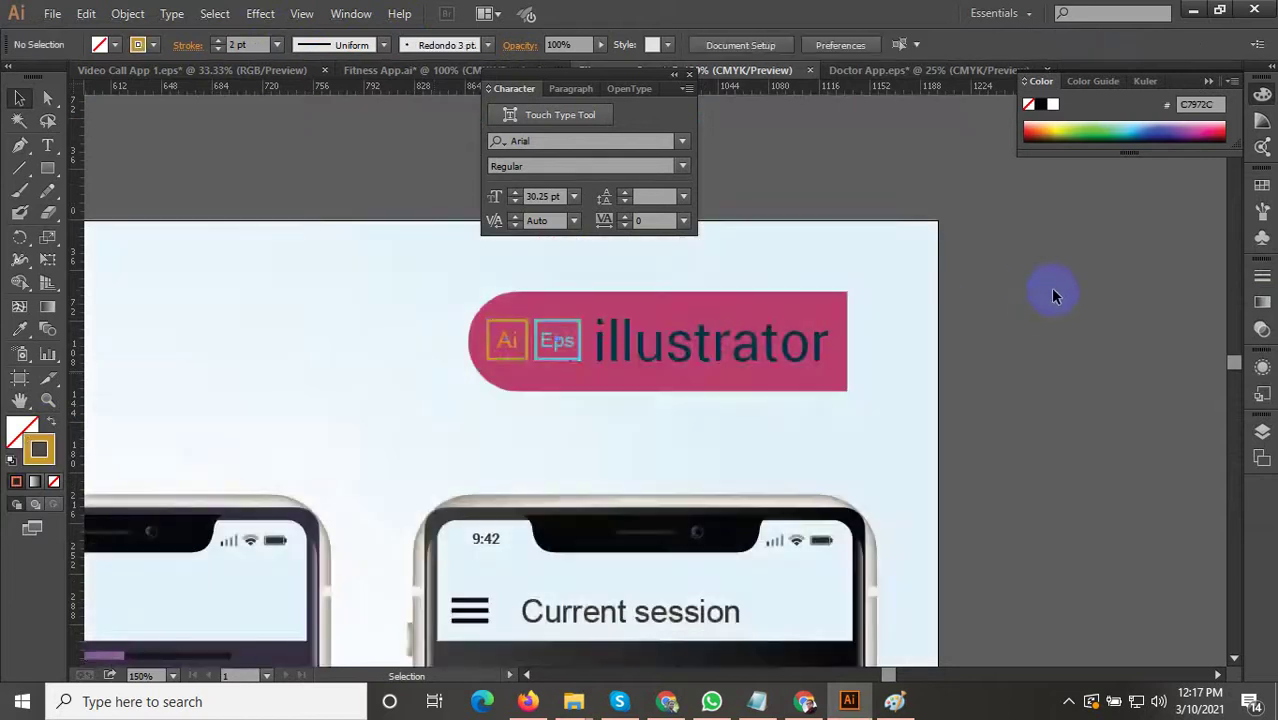
Examine the illustrator badge and its lettering up close and against the whole Fitness app artboard.
scroll(1021, 343, down, 3)
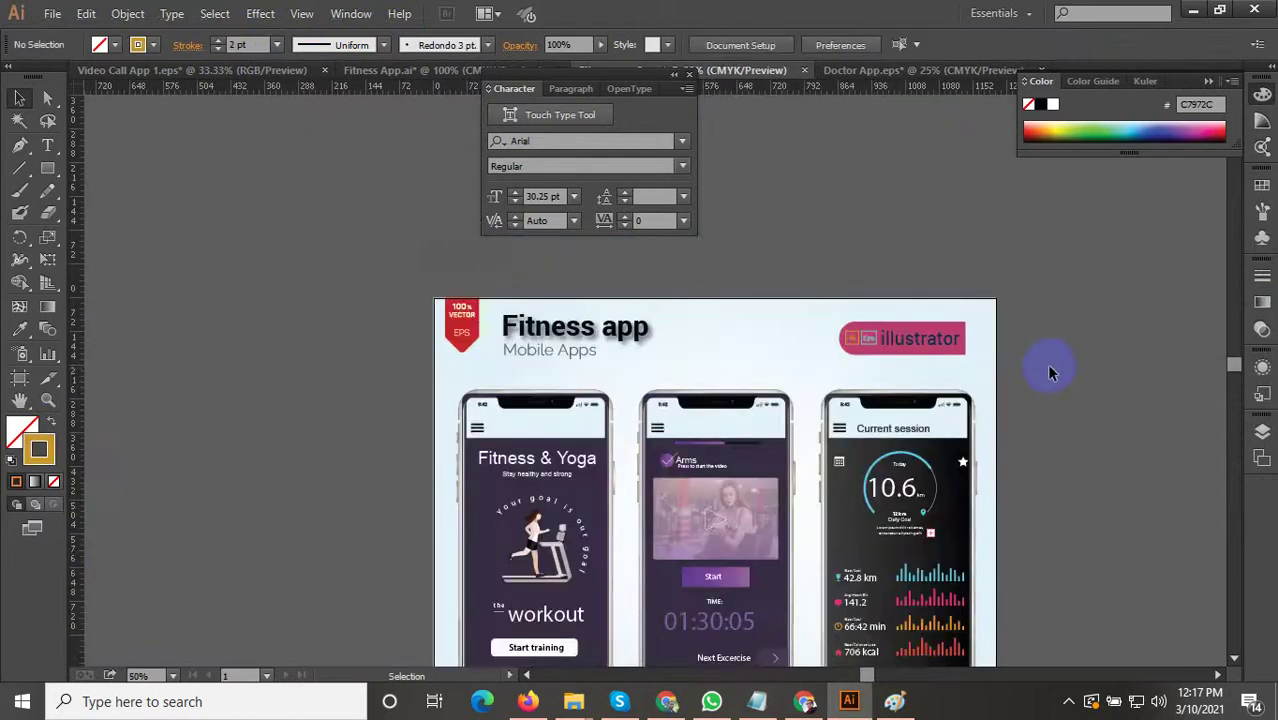
scroll(1045, 366, up, 2)
click(607, 333)
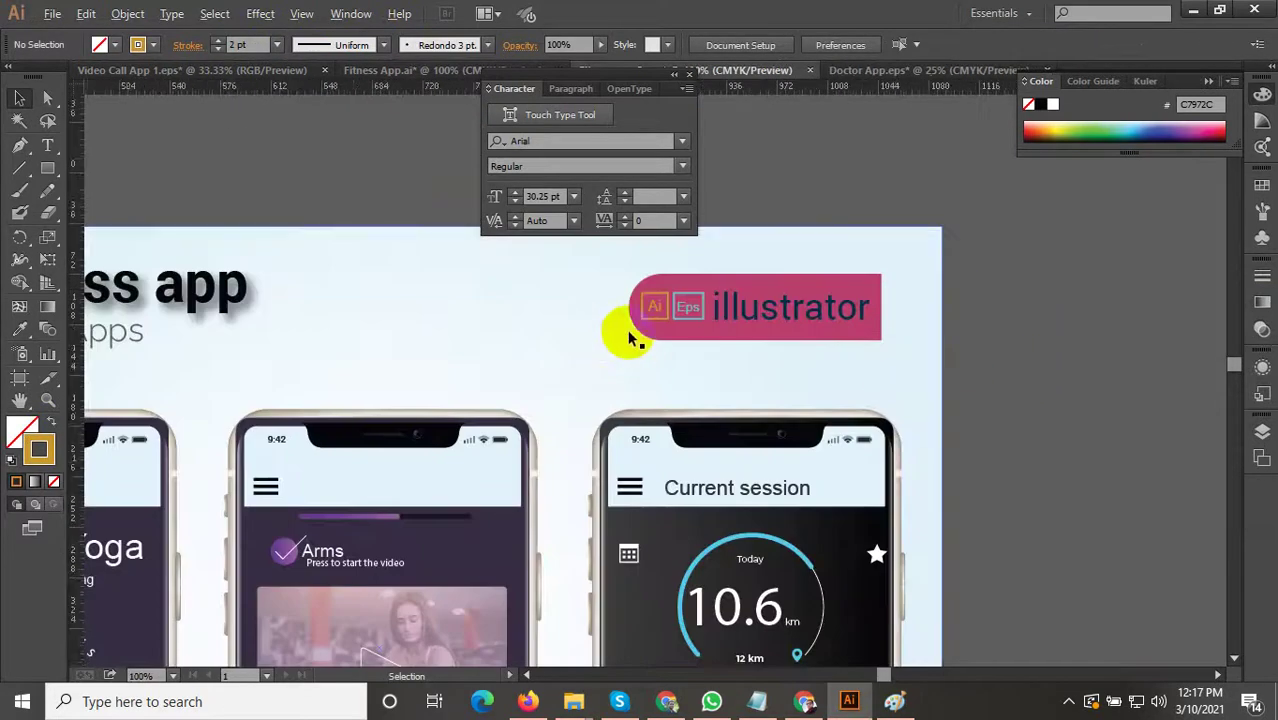
scroll(600, 355, up, 2)
scroll(746, 361, down, 4)
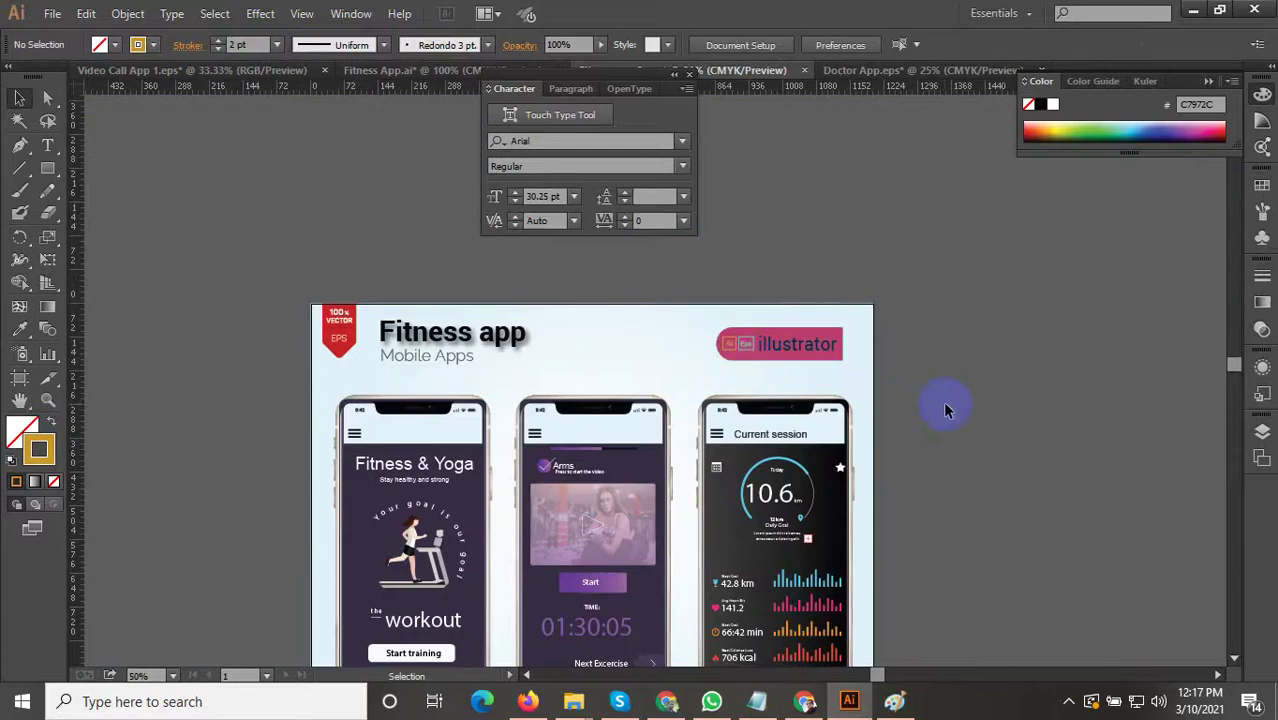
drag(940, 356, 880, 309)
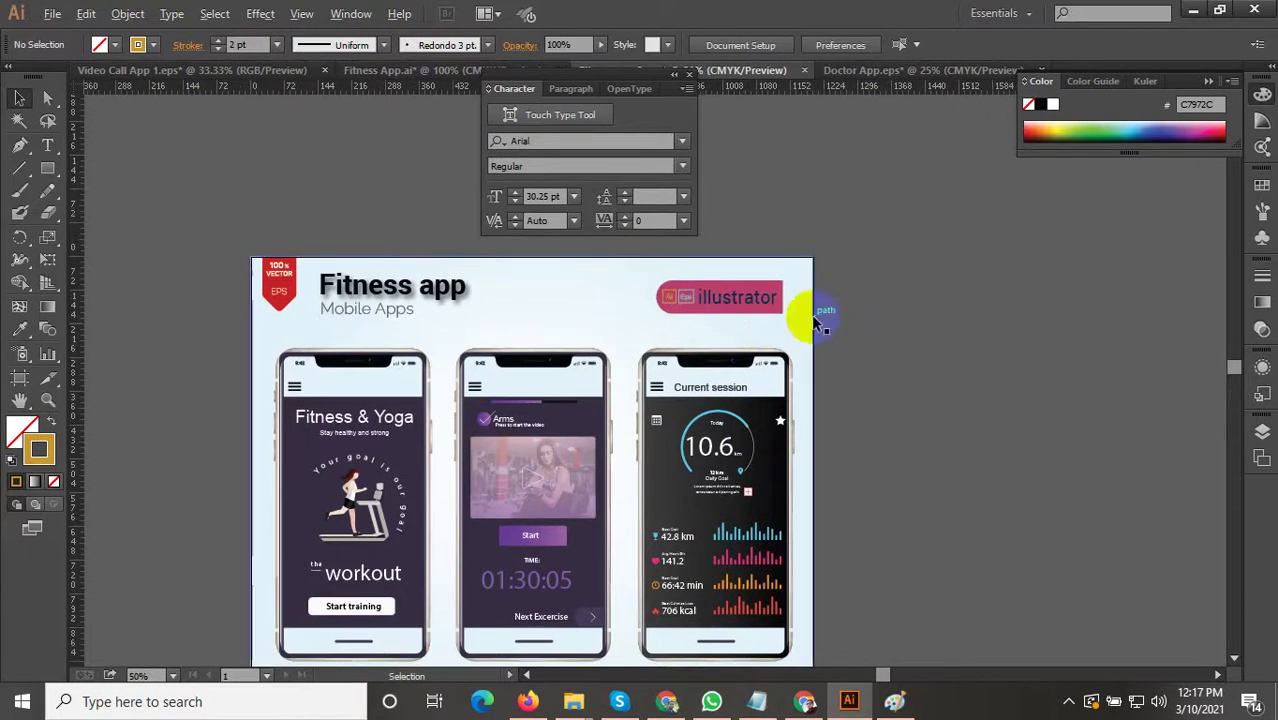
click(757, 290)
scroll(765, 308, up, 3)
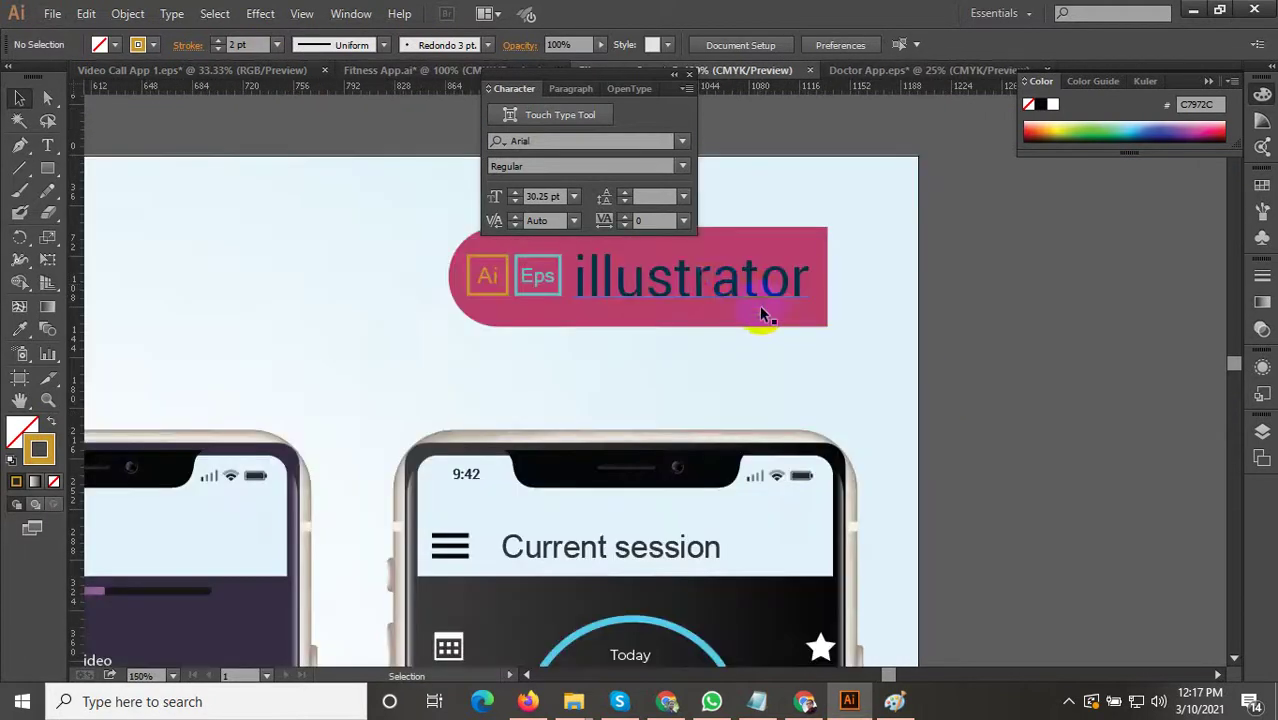
click(698, 283)
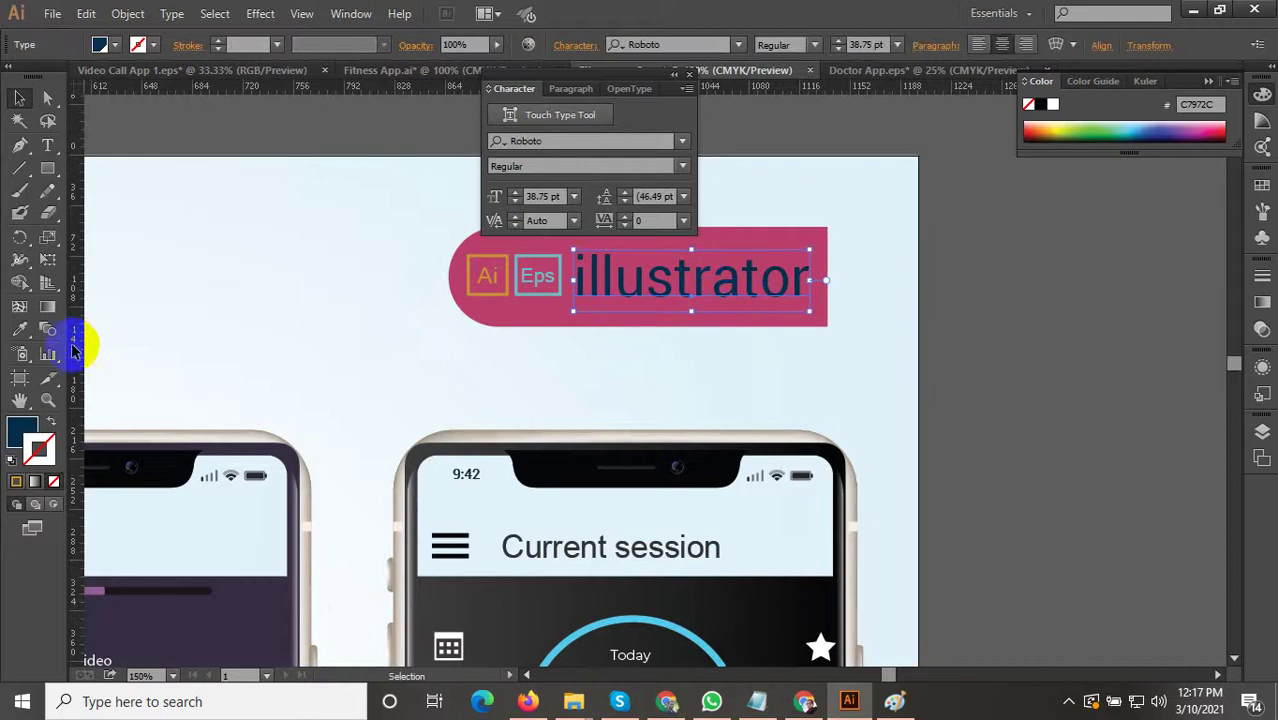
click(699, 371)
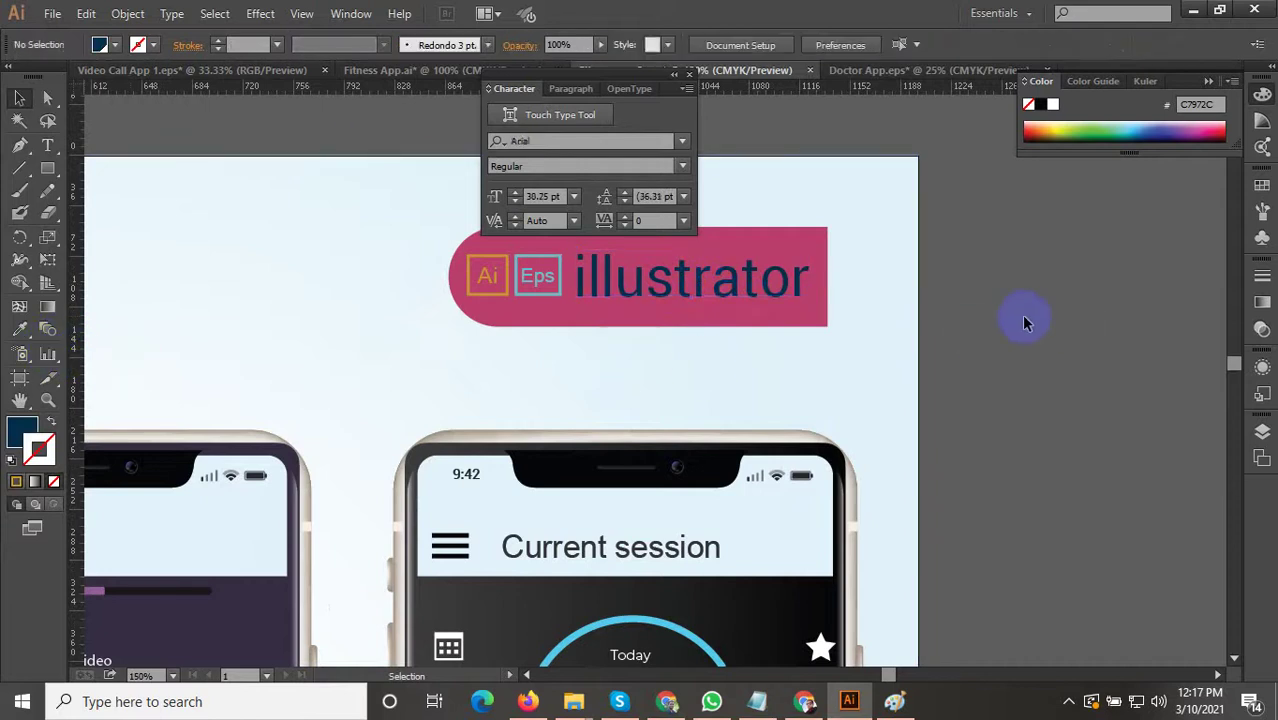
scroll(1014, 315, down, 2)
scroll(1055, 322, down, 2)
drag(1130, 337, 957, 275)
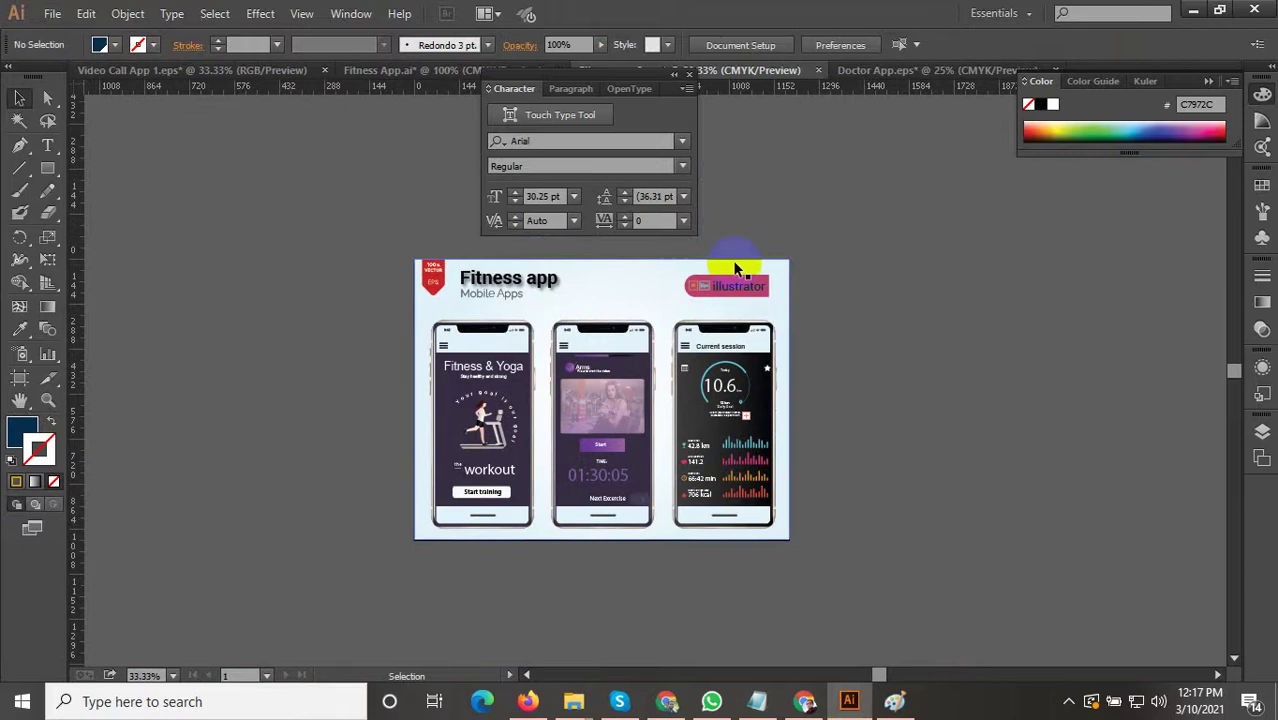
Recolour the illustrator badge's background shape with the red sampled from the "100% VECTOR" ribbon using the Eyedropper.
scroll(737, 290, up, 3)
click(740, 323)
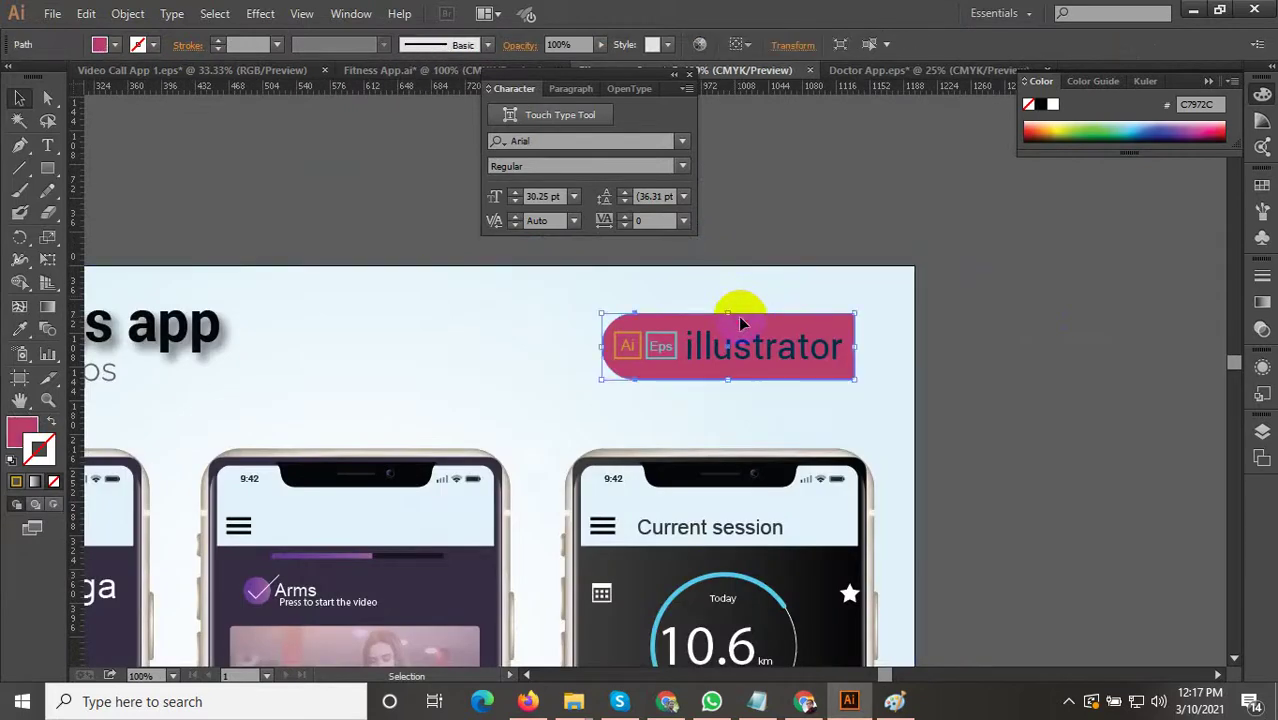
click(19, 329)
scroll(790, 345, down, 1)
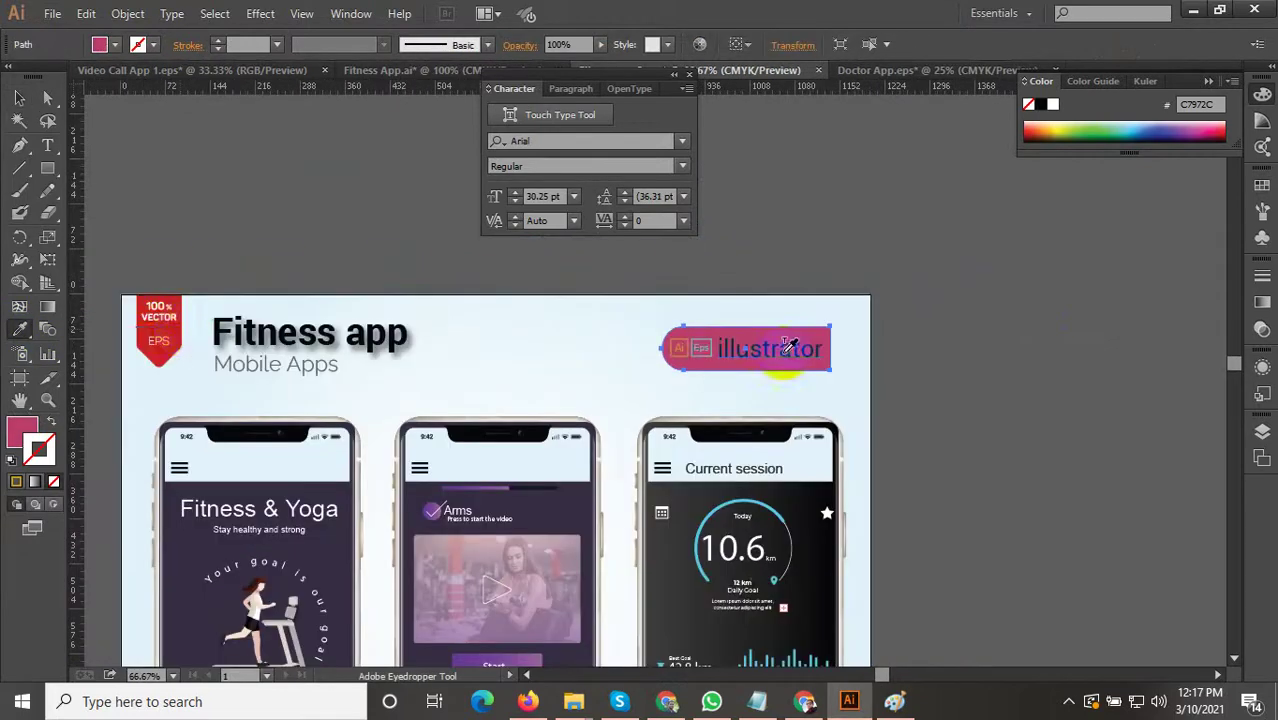
click(182, 325)
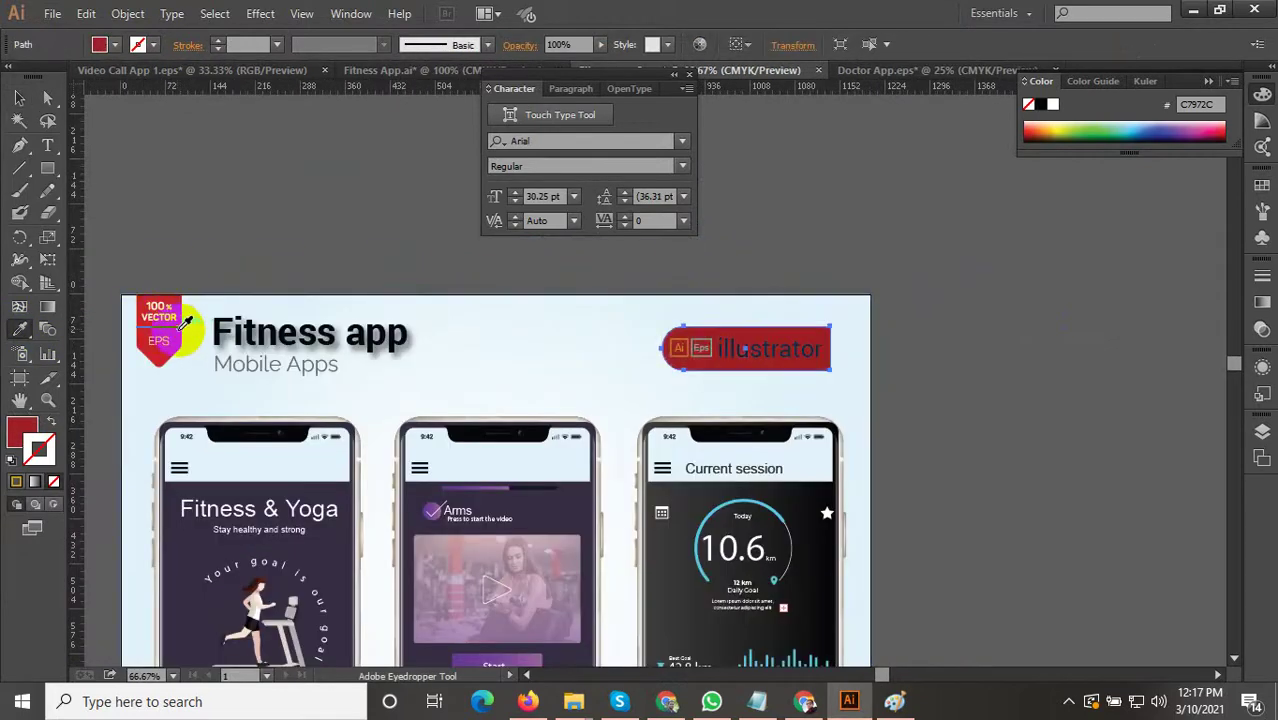
click(135, 135)
scroll(836, 290, down, 2)
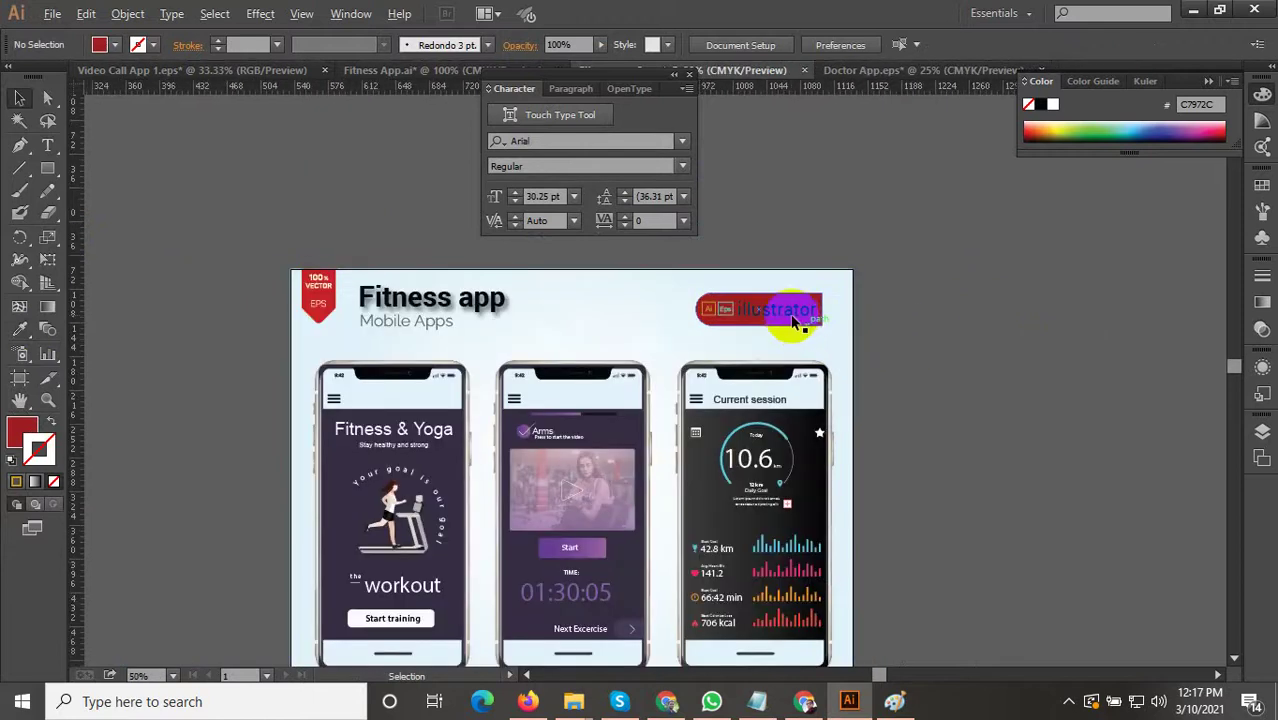
Apply the light artboard background fill to the badge's "illustrator" text with the Eyedropper and deselect it.
scroll(799, 314, up, 3)
click(765, 302)
click(320, 322)
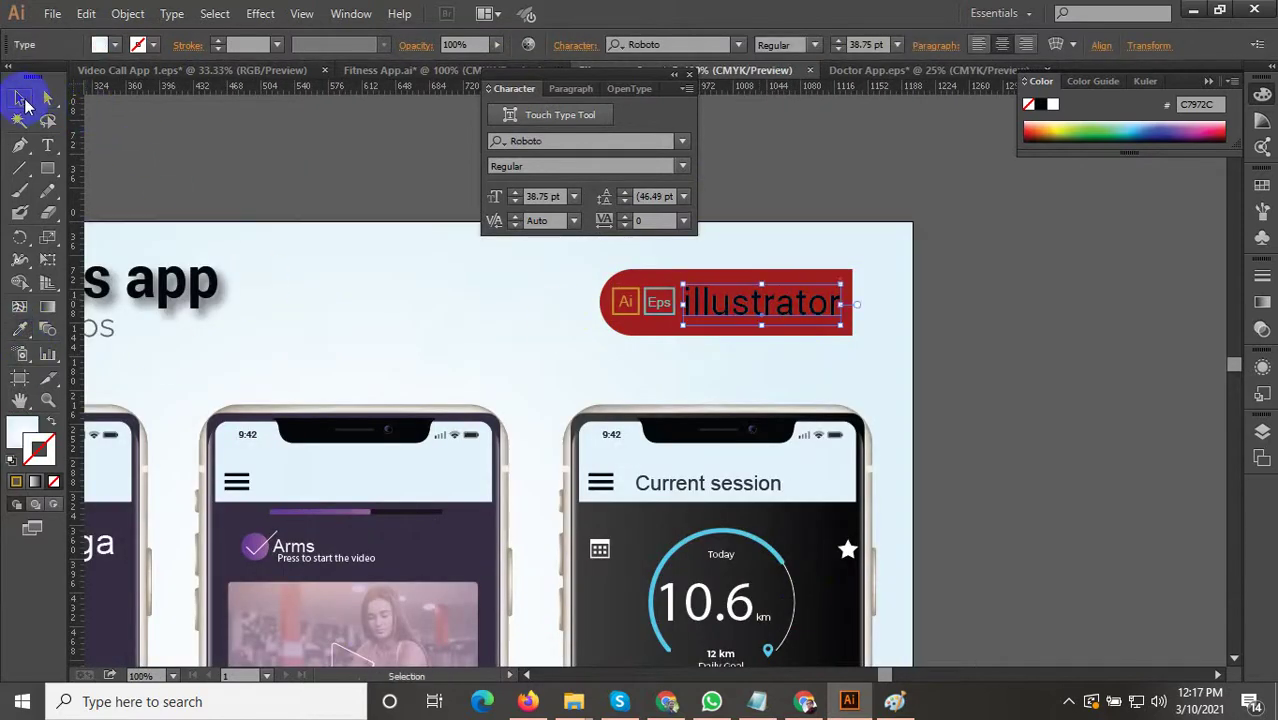
click(222, 122)
scroll(918, 262, down, 2)
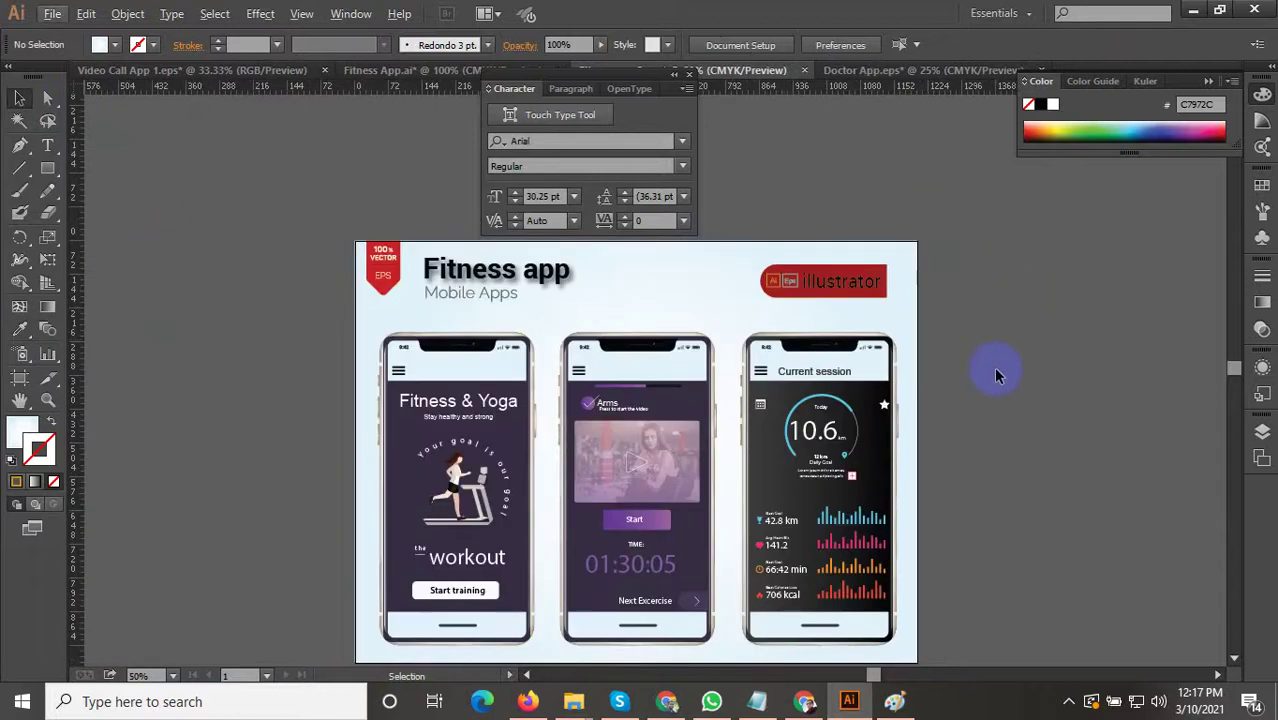
Save the document as a new Illustrator EPS named "Fitness app 4" in the Fitness App folder, accepting the default EPS options.
key(ctrl+shift+s)
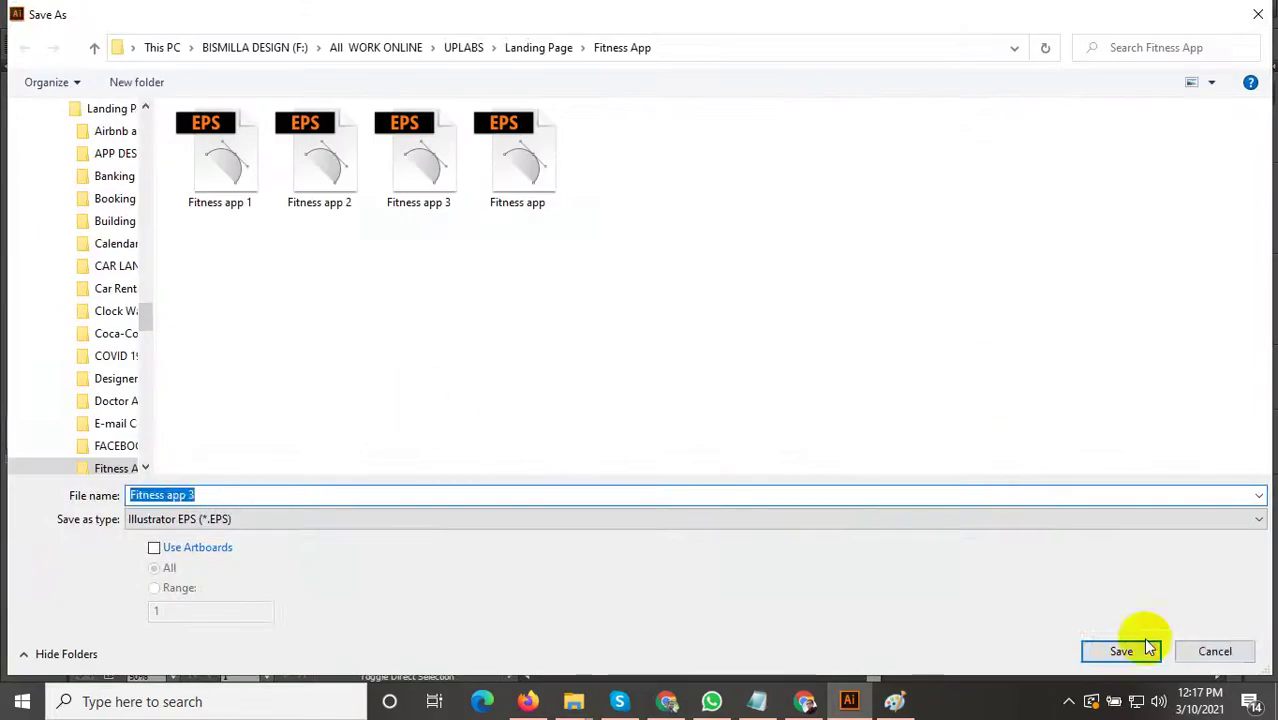
click(1121, 651)
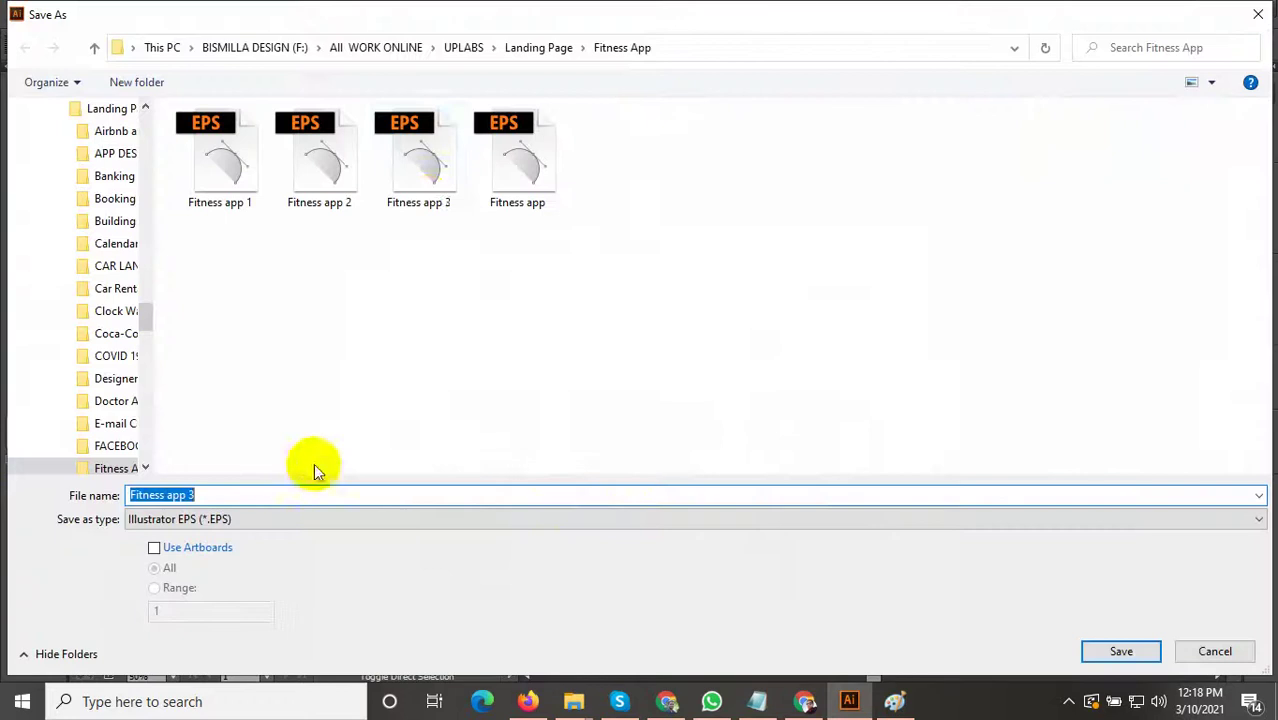
click(419, 160)
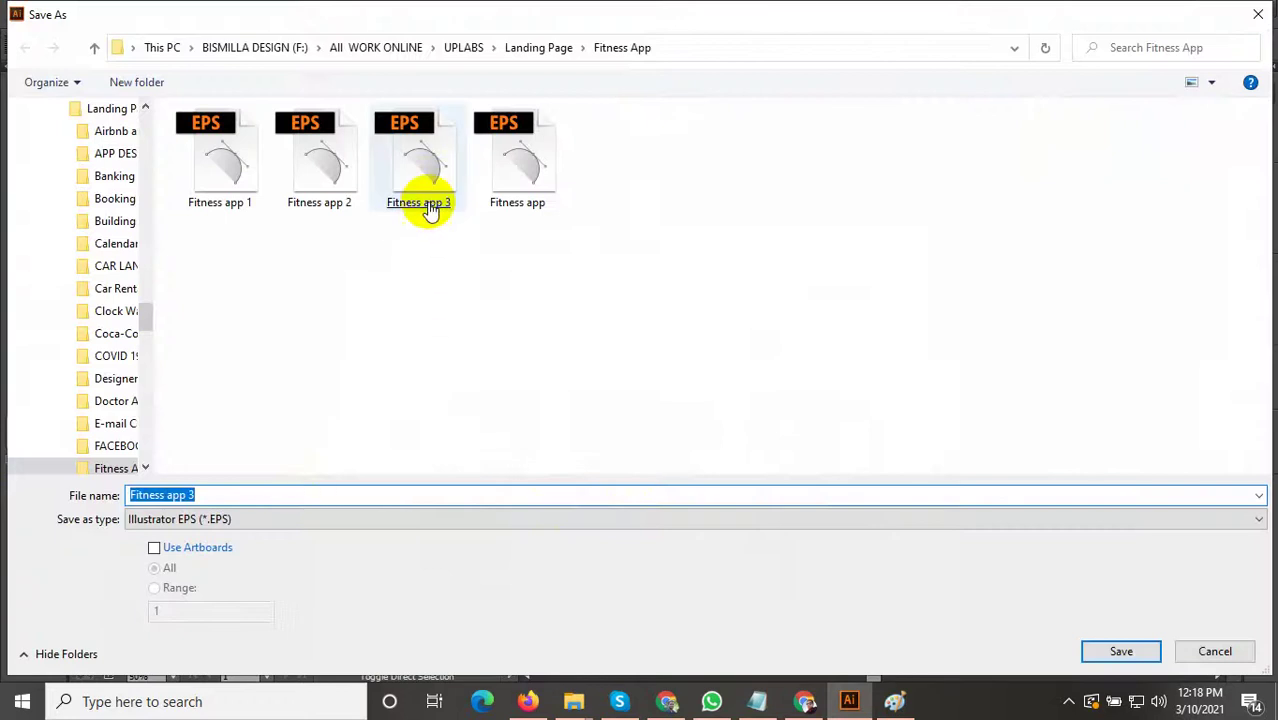
key(Menu)
double_click(228, 486)
text(4)
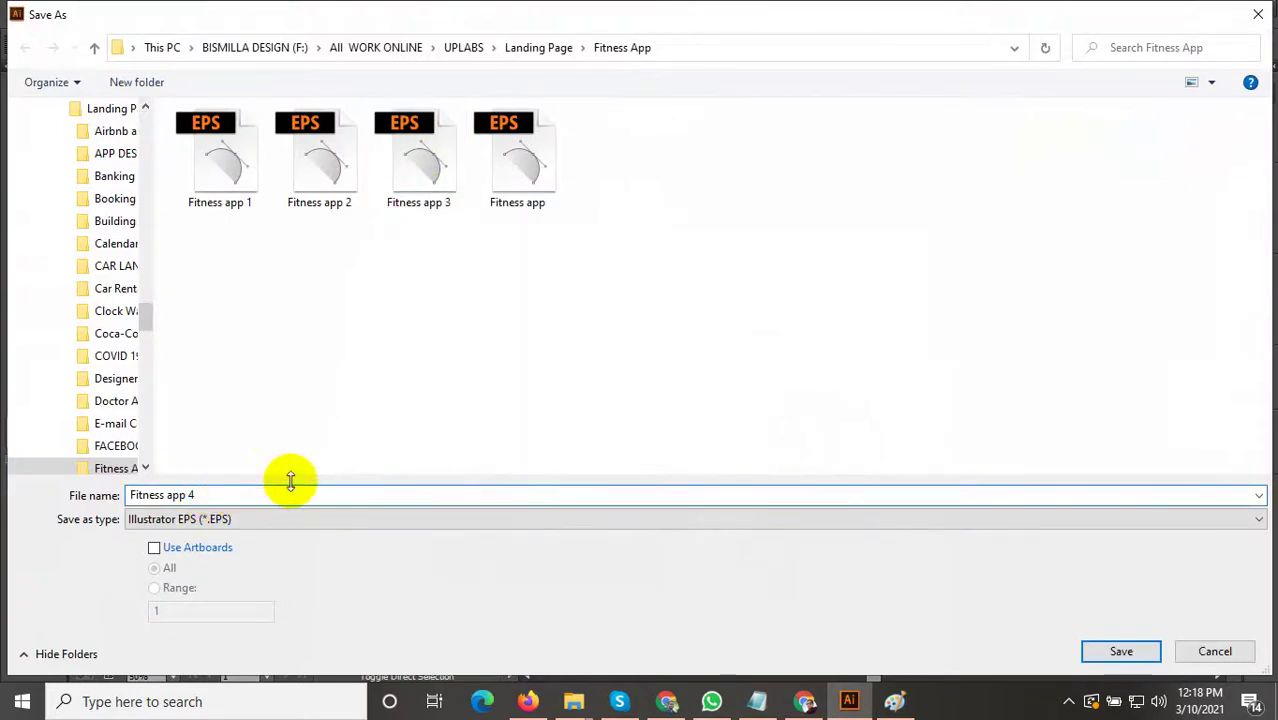
click(1121, 651)
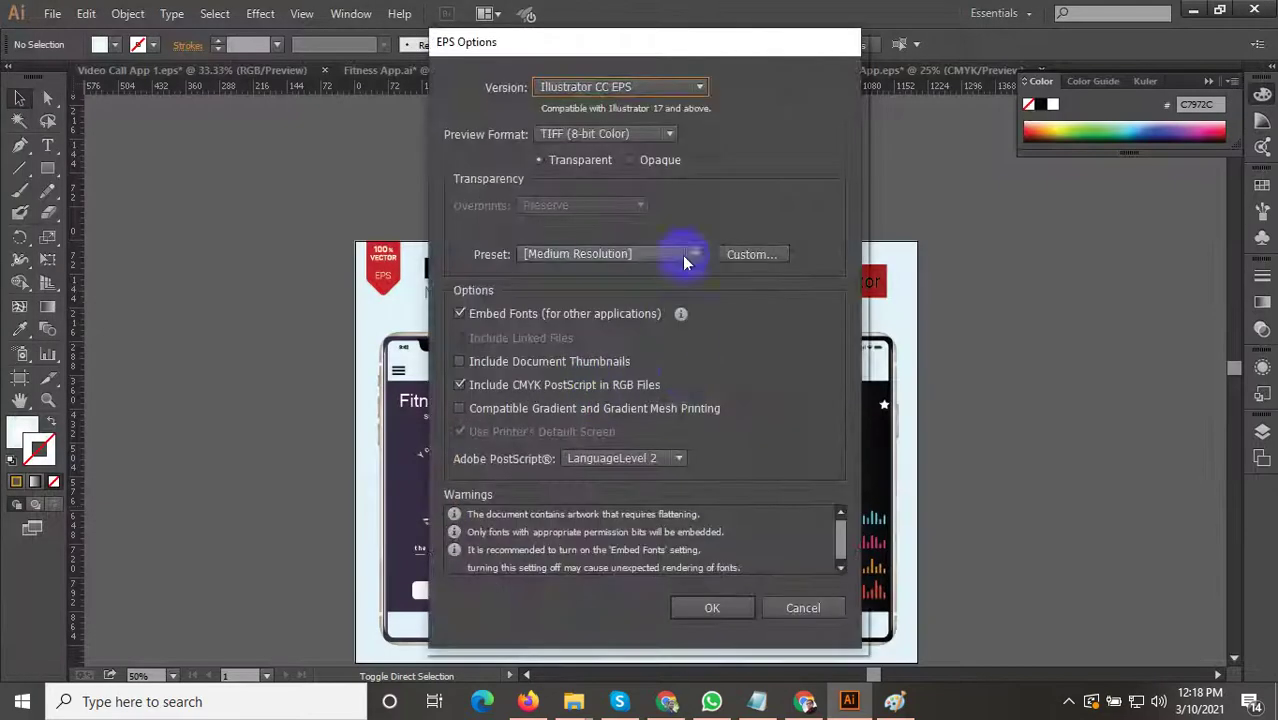
click(712, 608)
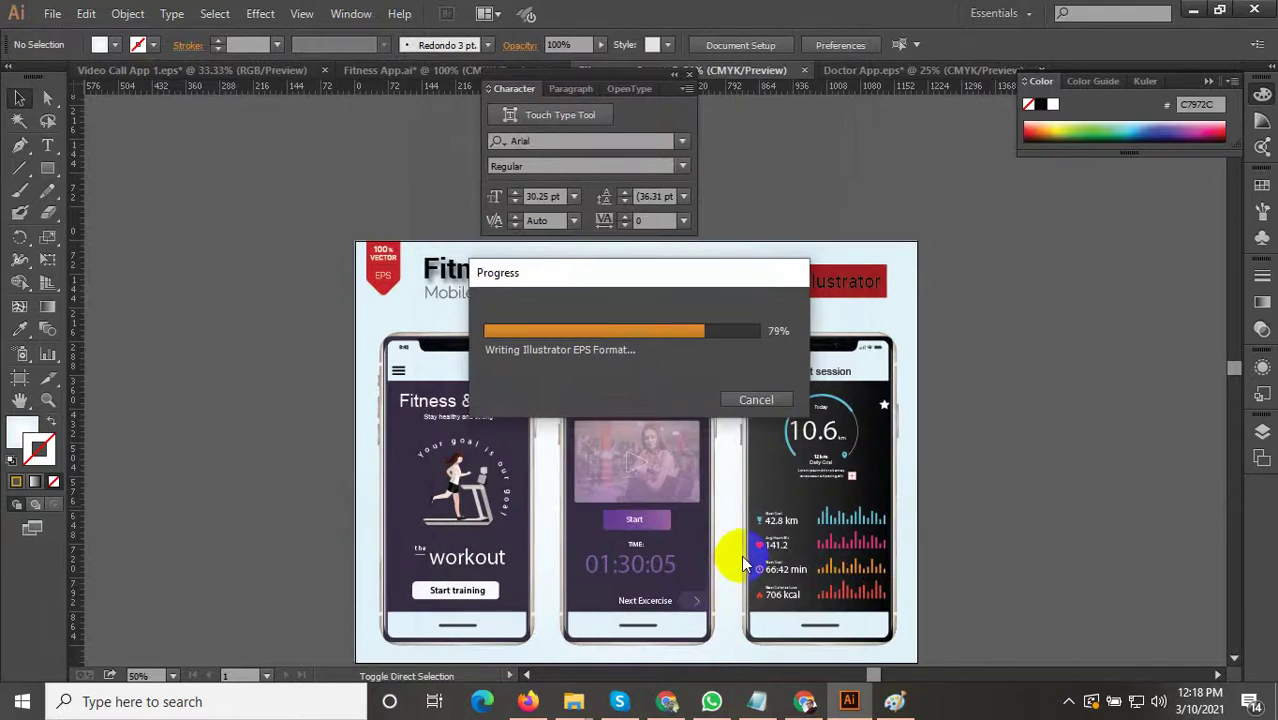
Export the artboard for web as a JPEG High image at 1200 x 900 px, named Fitness-app-4.
key(ctrl+alt+shift+s)
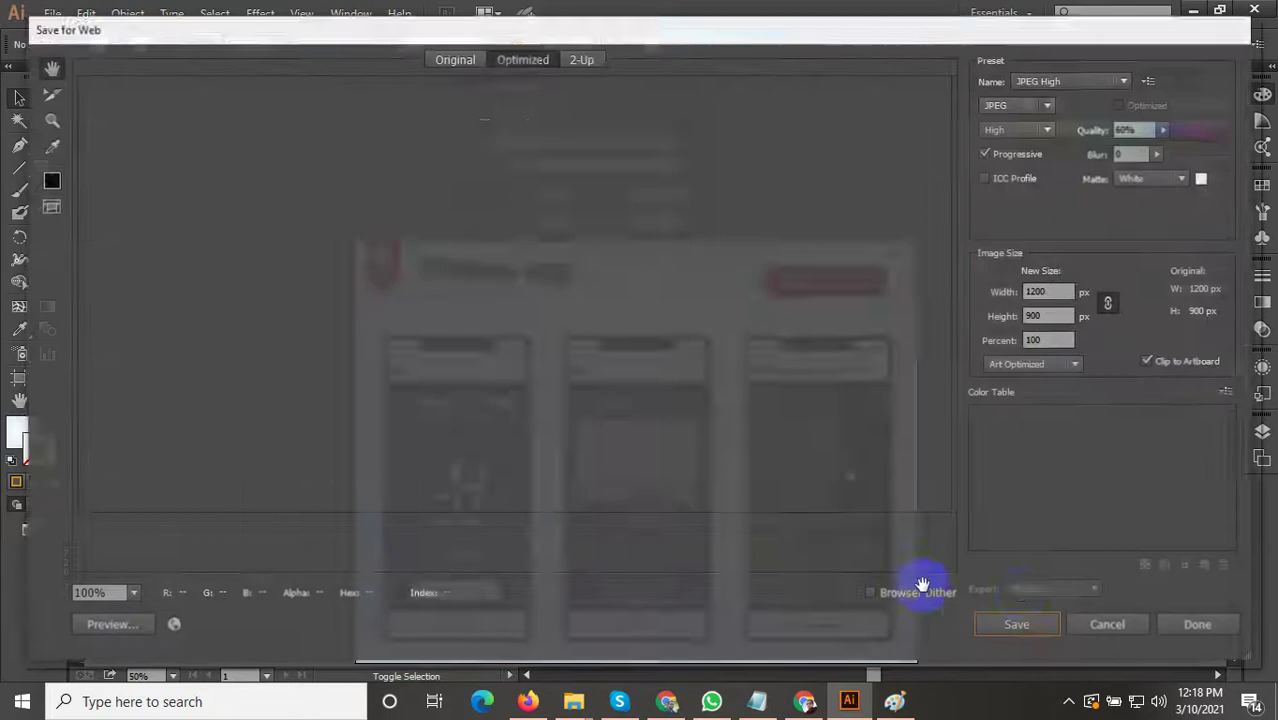
click(1017, 627)
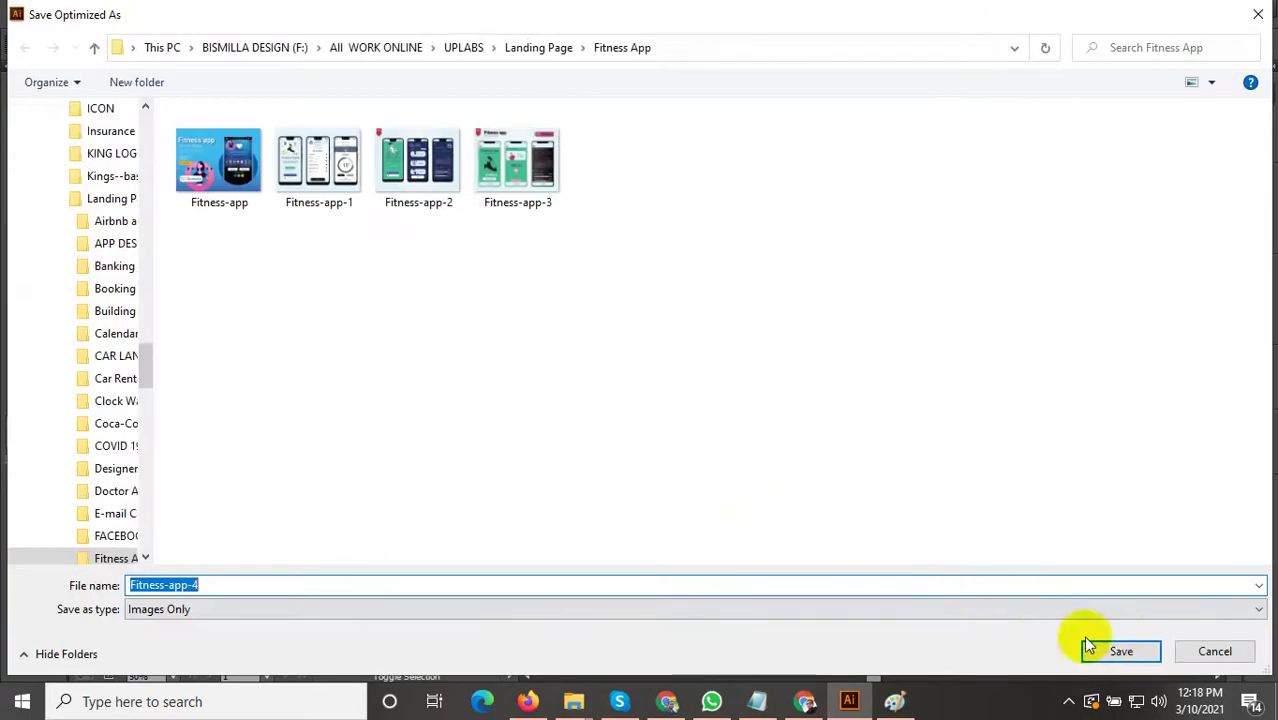
click(1112, 648)
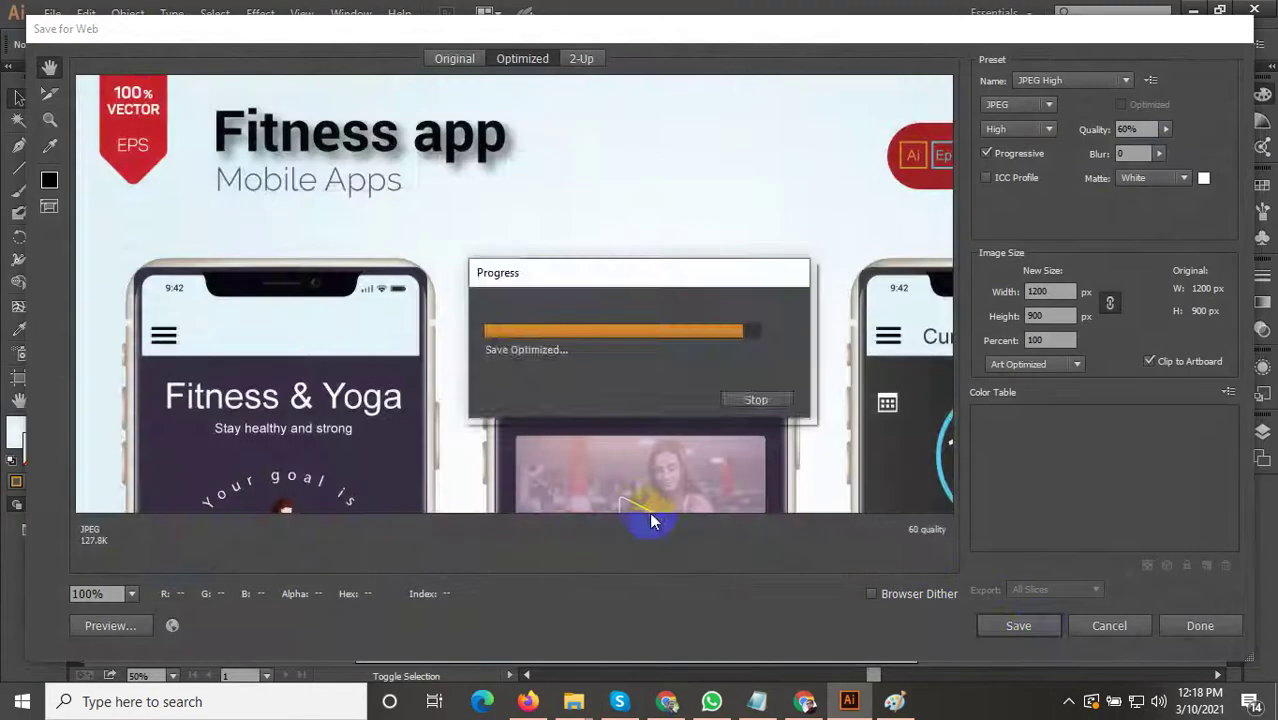
Save the Fitness app 4 document again in place.
scroll(586, 404, down, 3)
scroll(654, 491, up, 2)
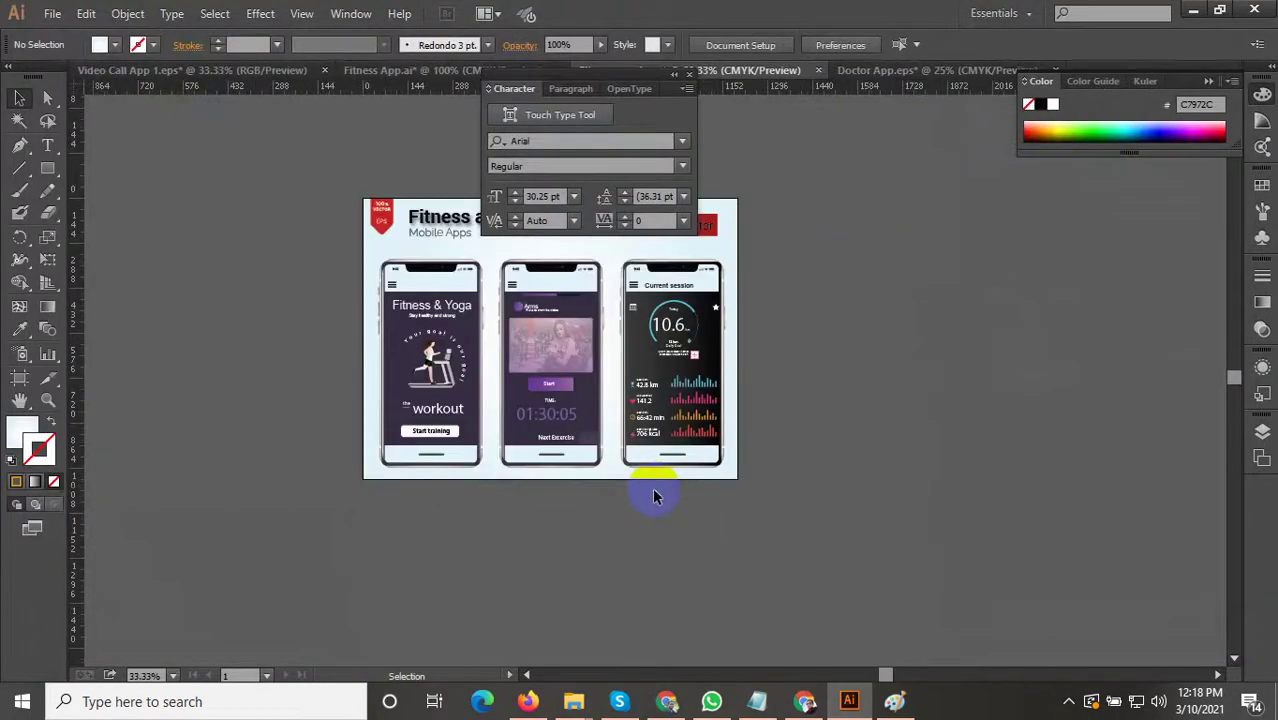
click(52, 14)
click(86, 163)
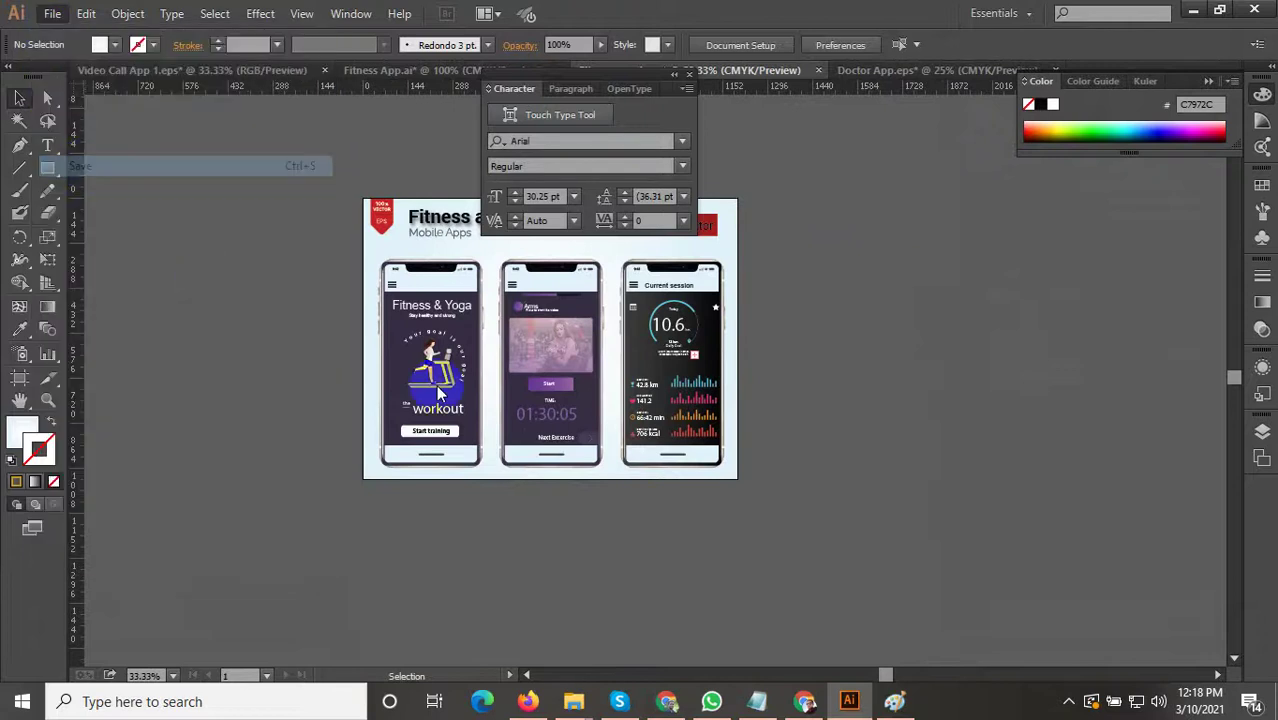
click(1068, 700)
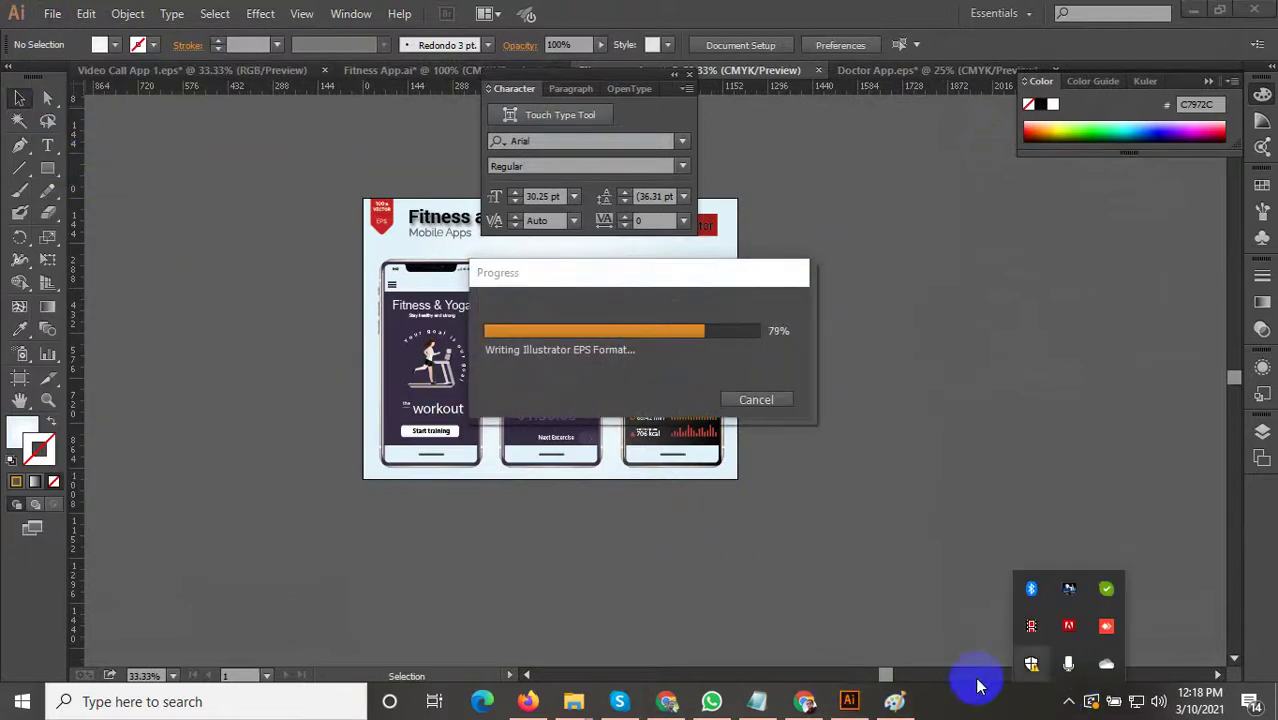
click(1033, 627)
double_click(1073, 551)
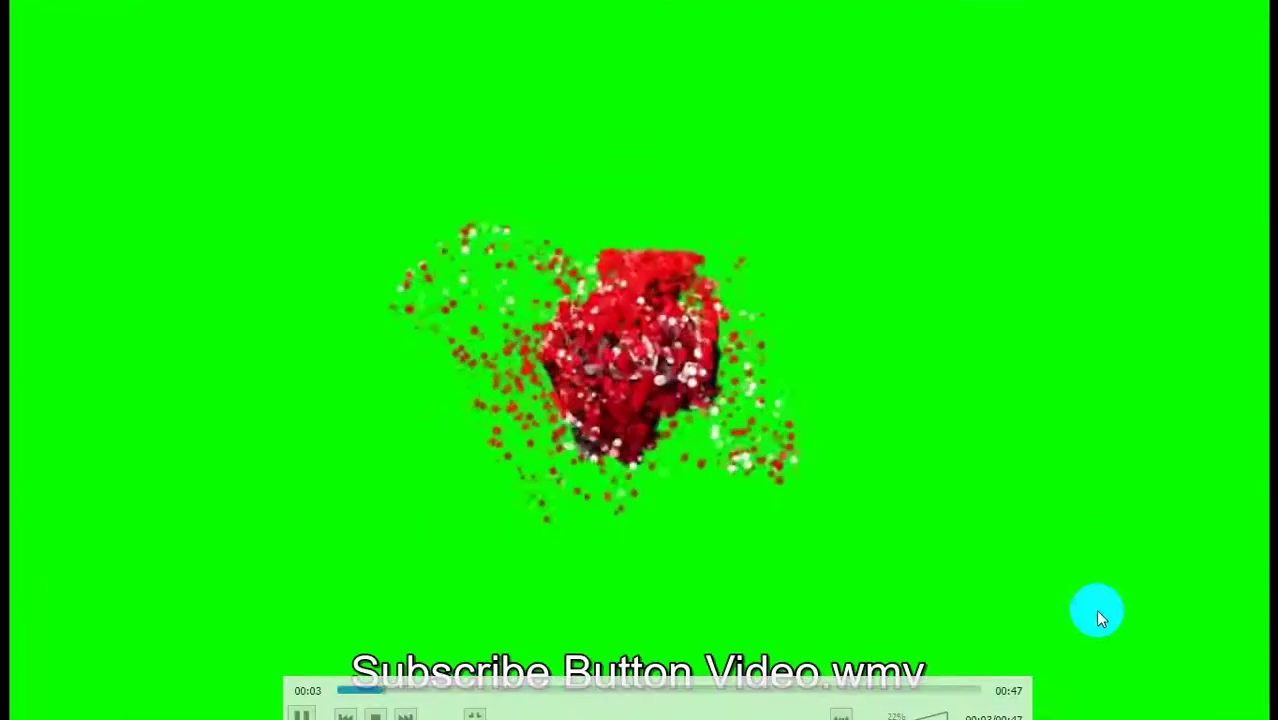